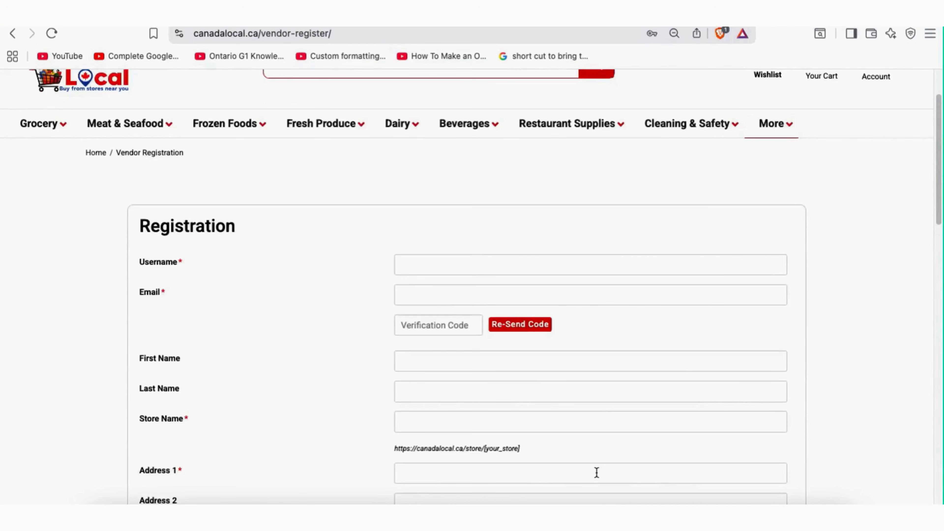
# Copy the store's username from the Word notes into the Username field
pyautogui.scroll(-3, 811, 222)
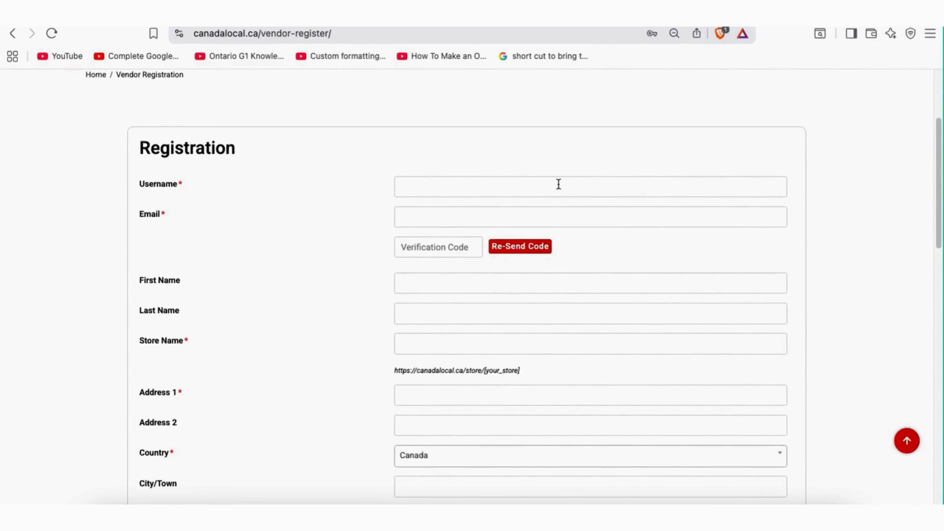
pyautogui.click(565, 180)
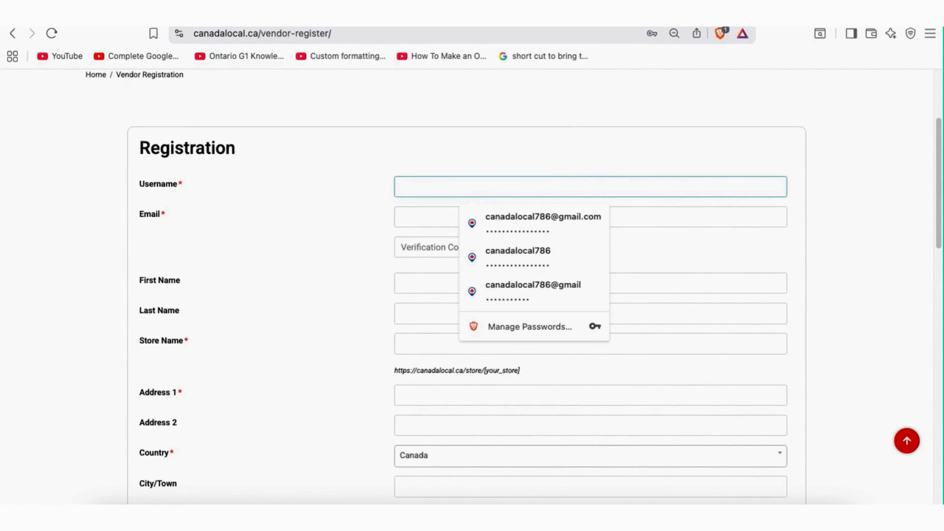
pyautogui.click(630, 502)
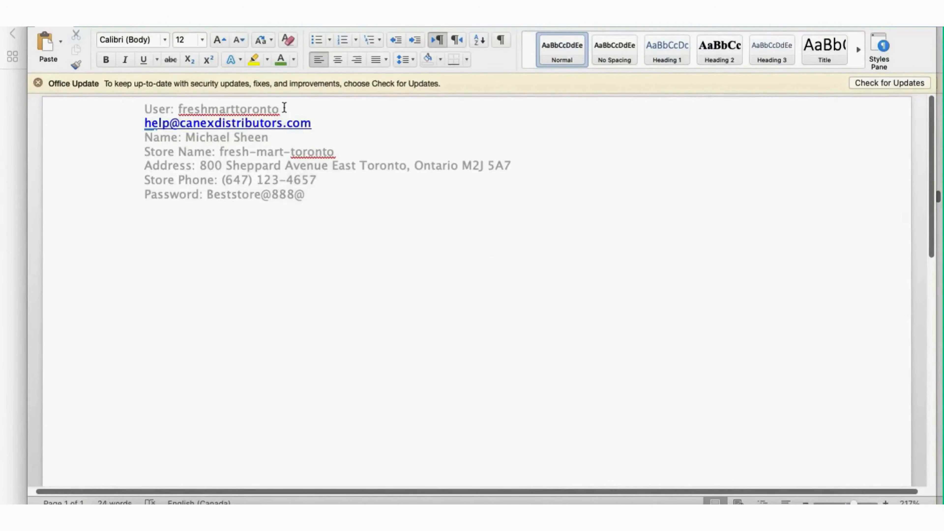
pyautogui.moveTo(281, 109); pyautogui.dragTo(181, 108)
pyautogui.press('super+c')
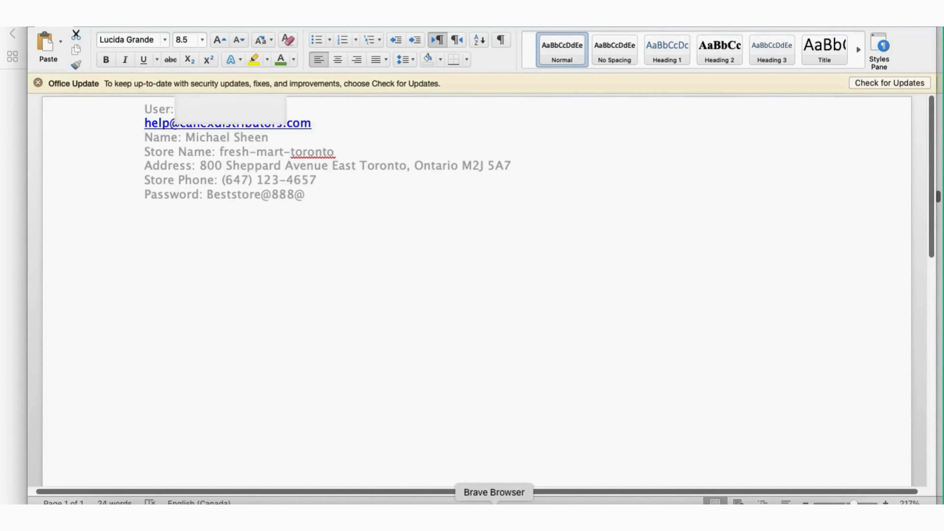
pyautogui.click(494, 518)
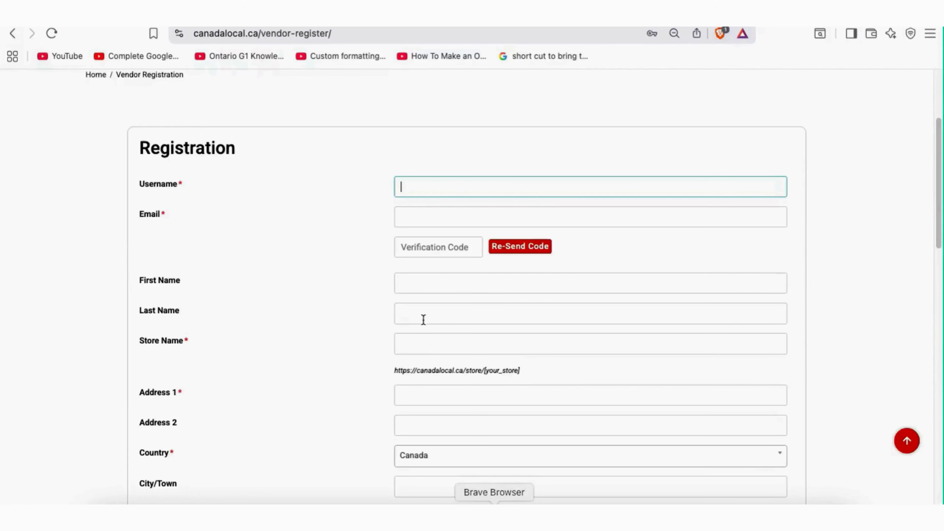
pyautogui.click(416, 186)
pyautogui.press('super+v')
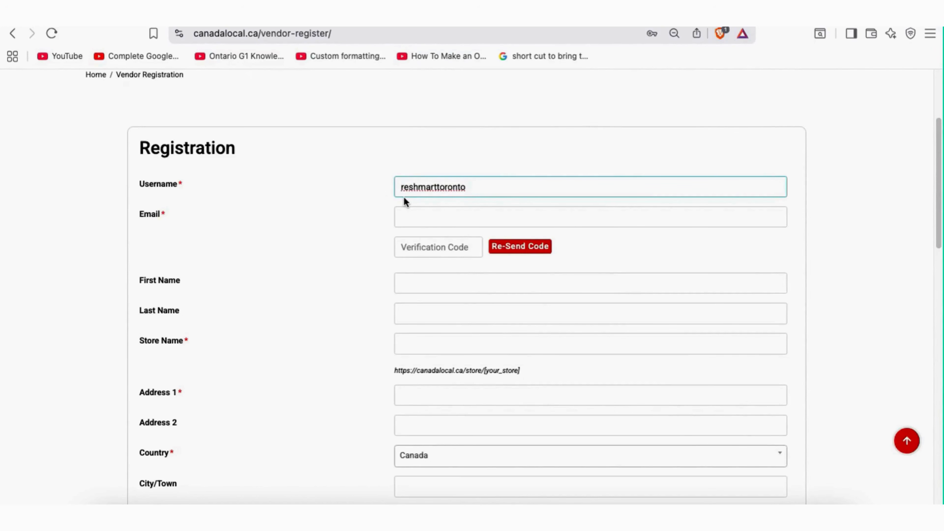
pyautogui.write('f')
# Copy the contact e-mail from the notes into the Email field and correct it
pyautogui.click(446, 215)
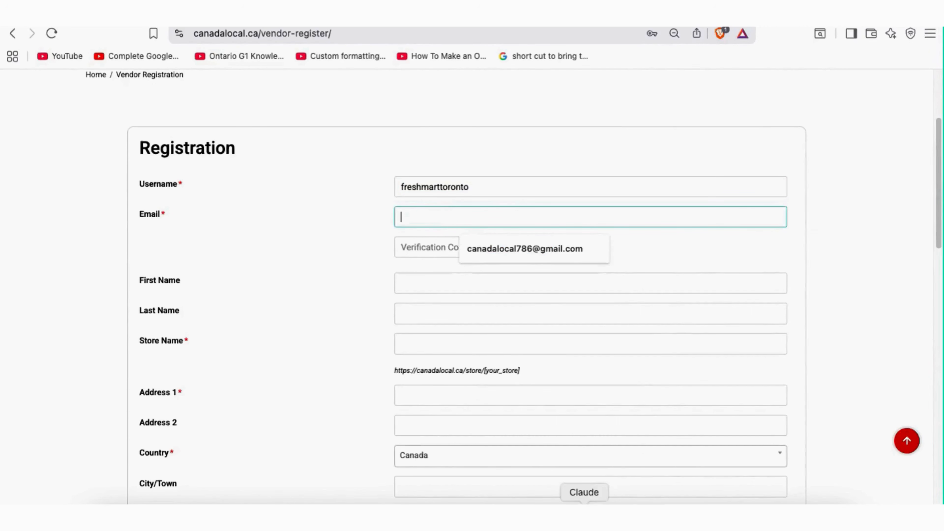
pyautogui.click(630, 517)
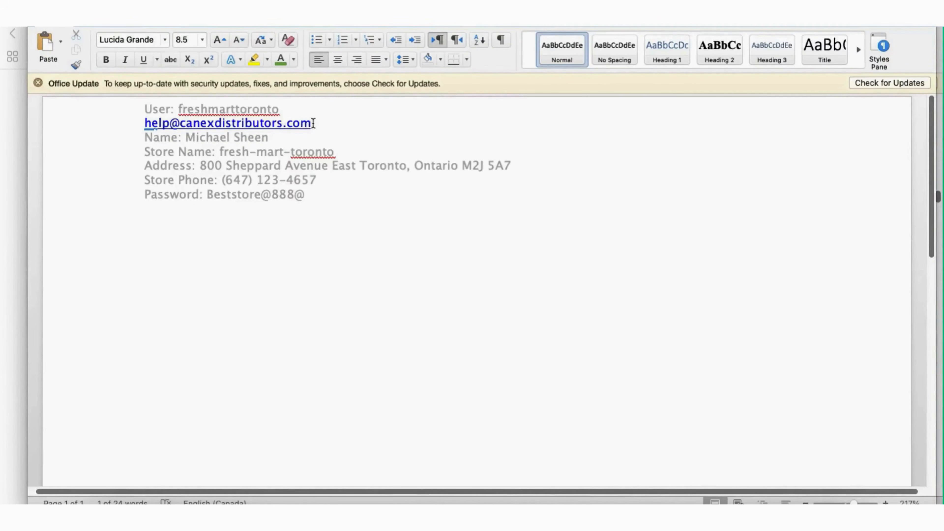
pyautogui.moveTo(314, 123); pyautogui.dragTo(153, 127)
pyautogui.press('super+c')
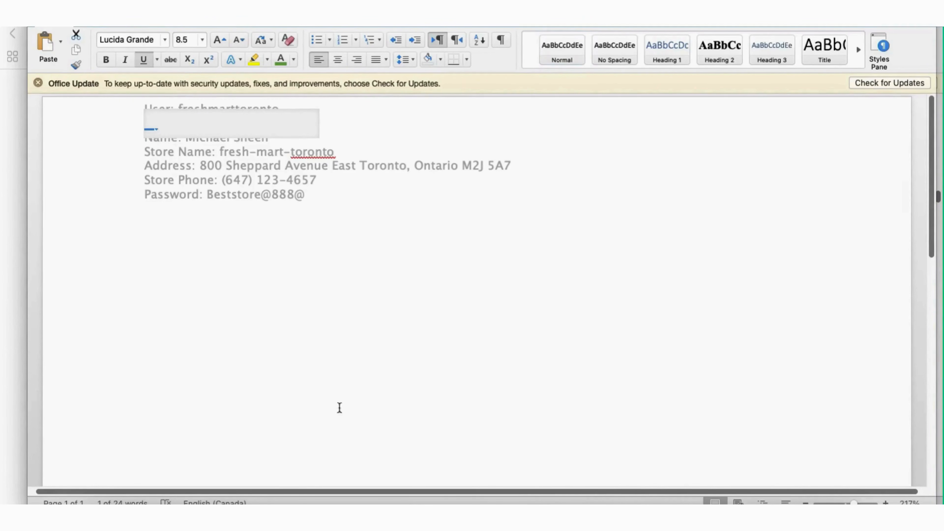
pyautogui.click(495, 515)
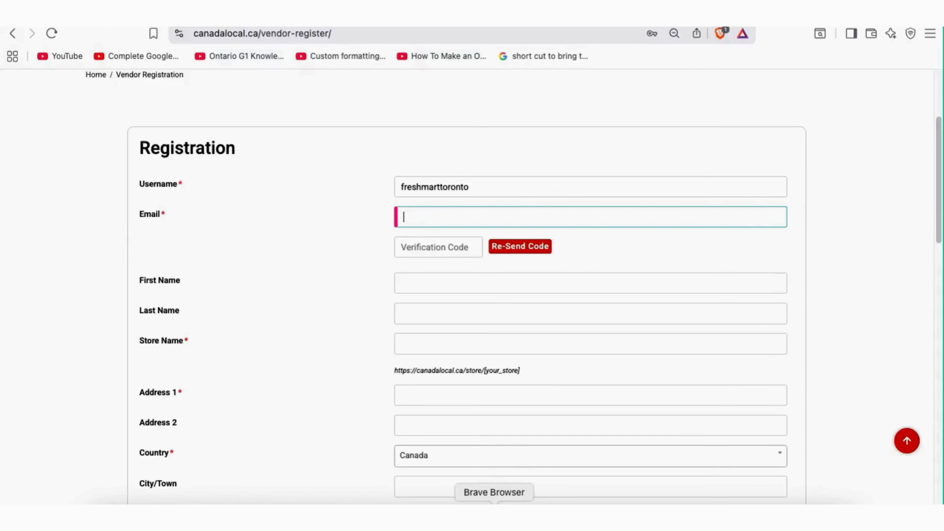
pyautogui.click(423, 217)
pyautogui.press('super+v')
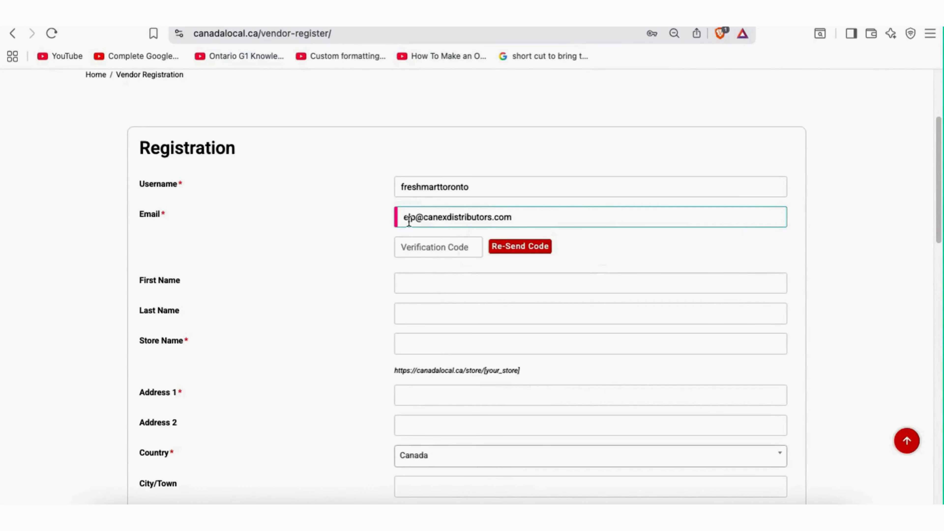
pyautogui.click(404, 218)
pyautogui.write('h')
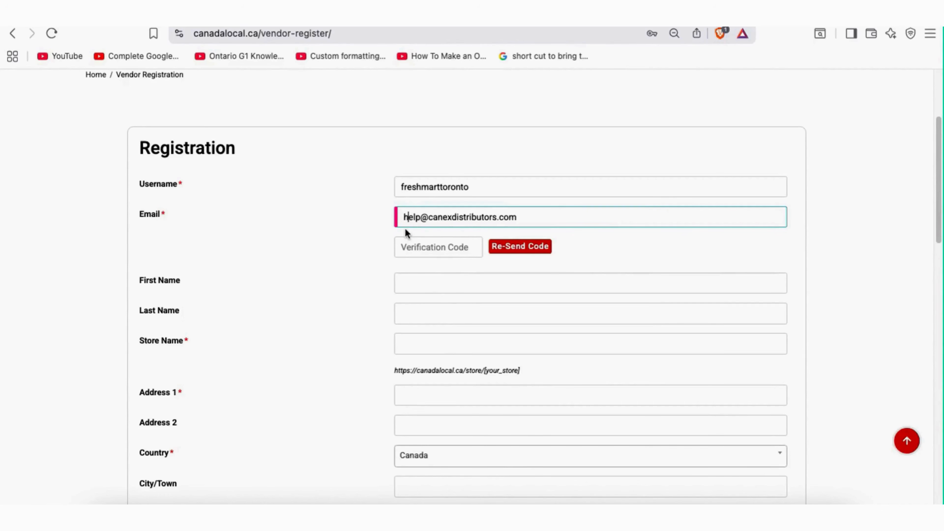
# Request a verification code and check the code-sent confirmation message
pyautogui.click(433, 247)
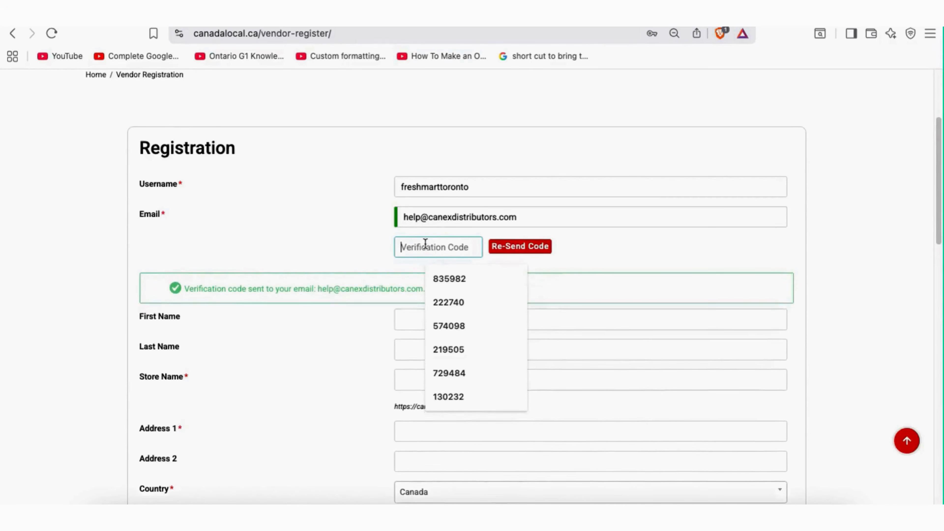
pyautogui.click(375, 286)
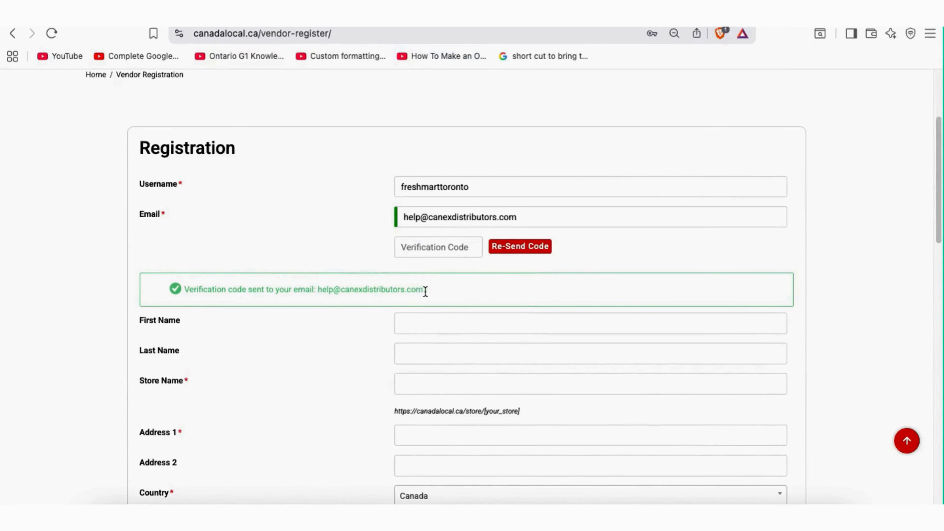
pyautogui.moveTo(427, 290); pyautogui.dragTo(184, 289)
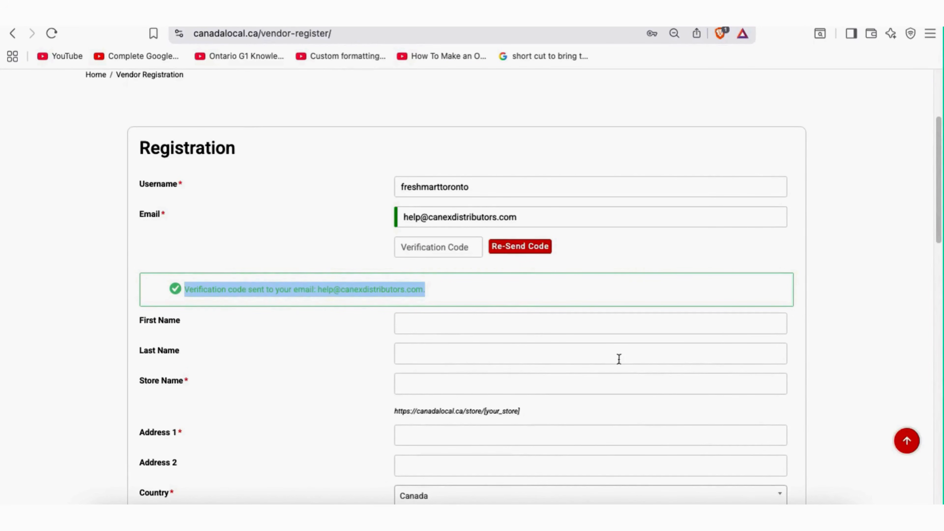
# Refresh the Roundcube inbox until the new Canada Local verification e-mail arrives
pyautogui.click(247, 517)
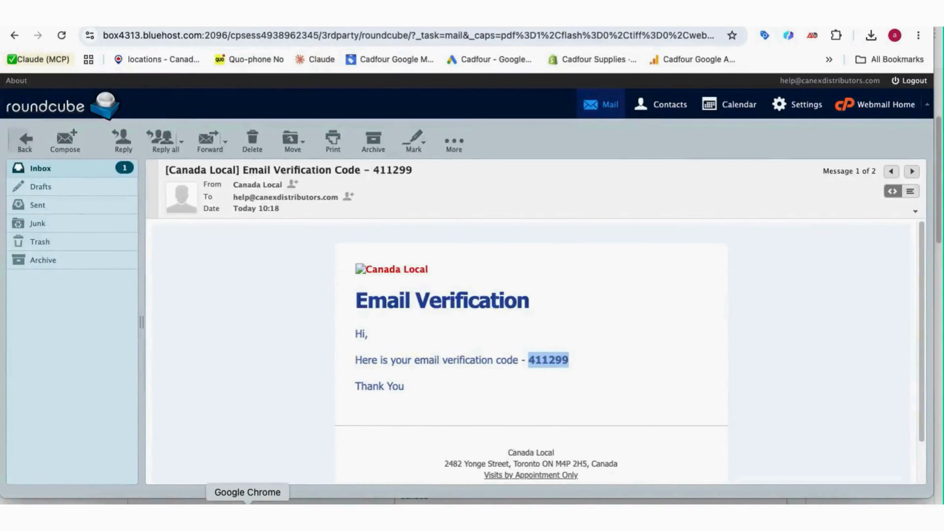
pyautogui.click(47, 170)
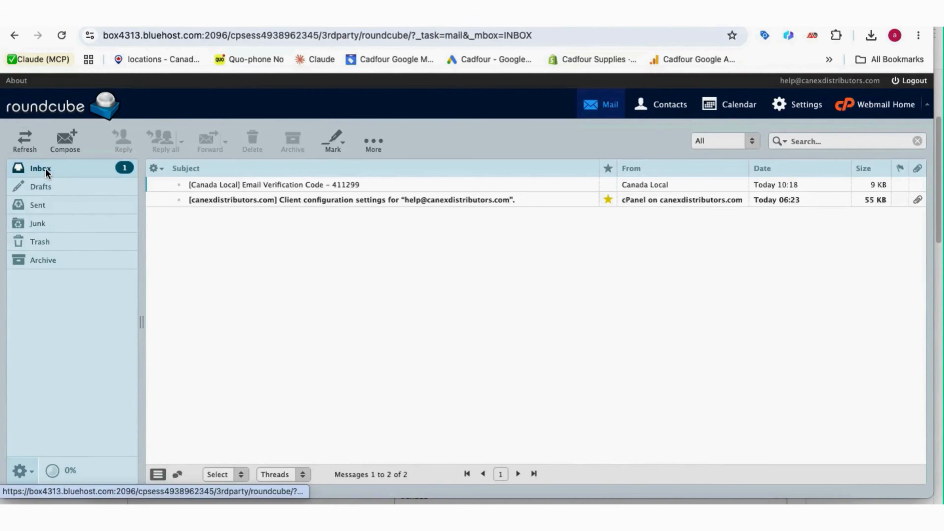
pyautogui.click(46, 169)
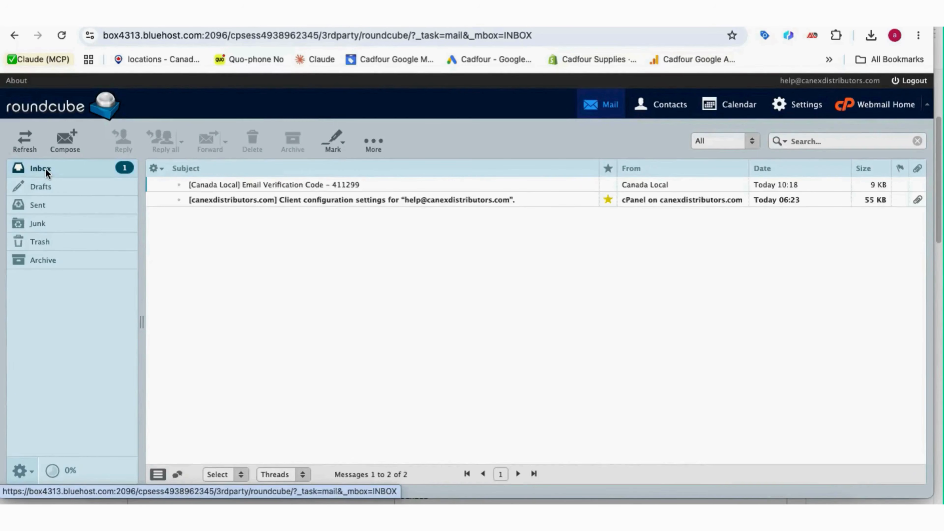
pyautogui.click(46, 168)
pyautogui.click(46, 168)
pyautogui.click(46, 167)
# Open the newest verification e-mail, allow its images, and copy the code
pyautogui.doubleClick(354, 189)
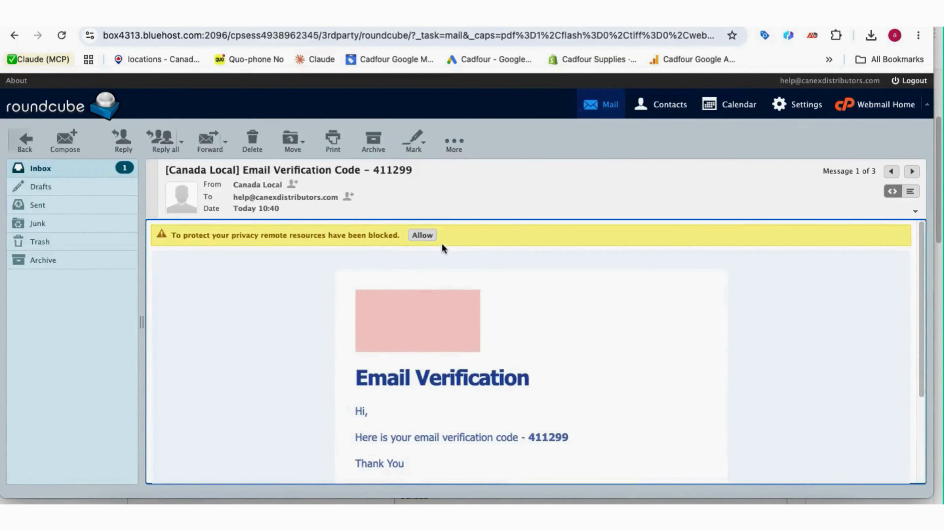
pyautogui.click(423, 236)
pyautogui.scroll(-2, 639, 327)
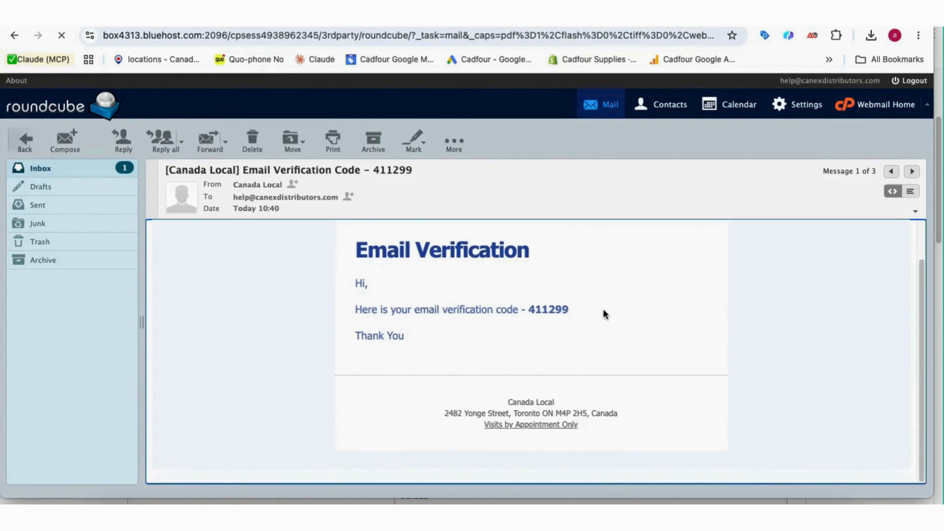
pyautogui.moveTo(569, 314); pyautogui.dragTo(529, 314)
pyautogui.press('super+c')
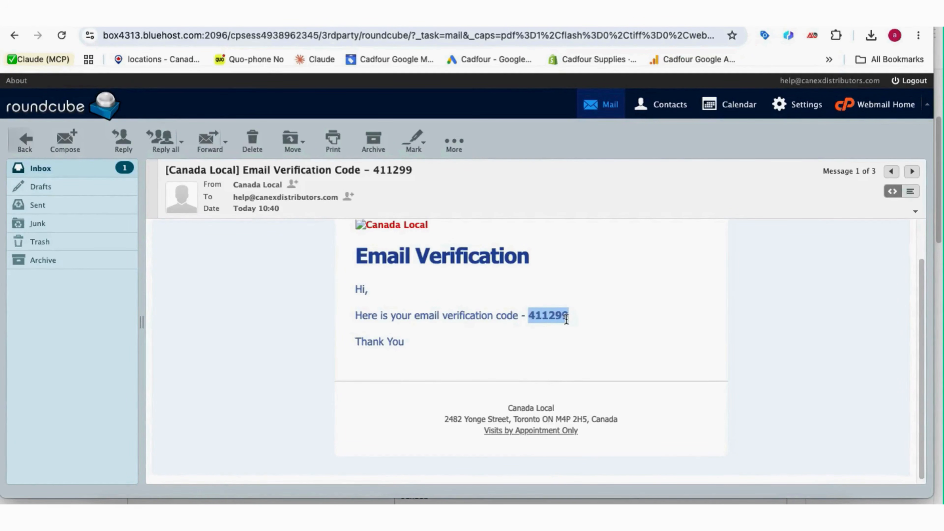
pyautogui.click(494, 517)
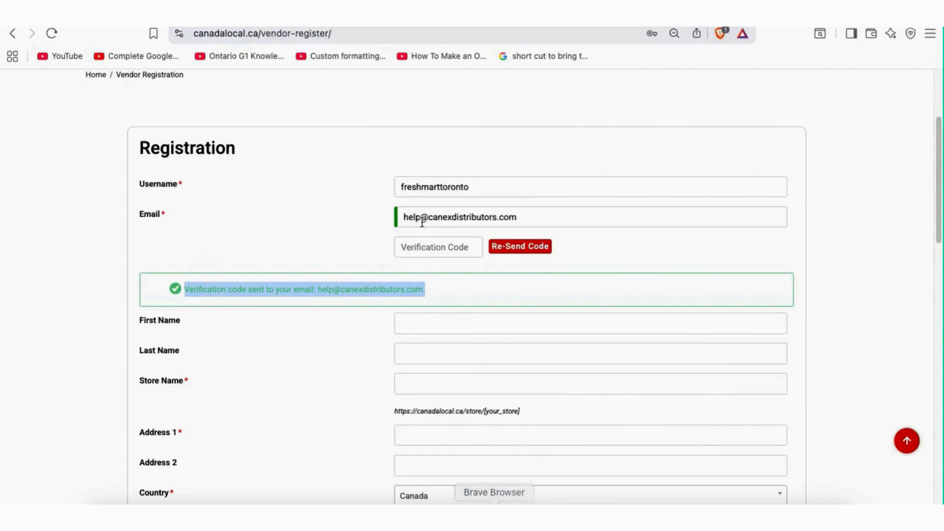
# Paste the verification code, then split the owner's name into First and Last Name
pyautogui.click(438, 247)
pyautogui.press('super+v')
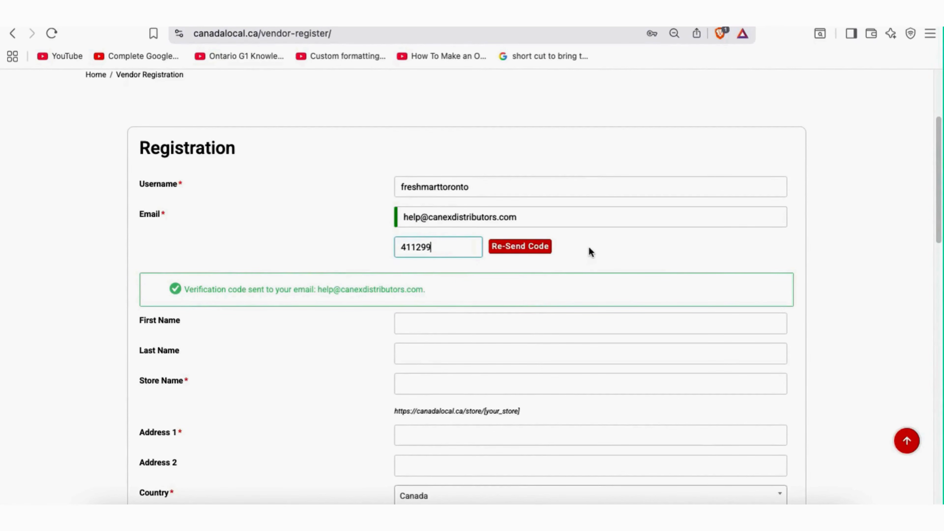
pyautogui.click(405, 328)
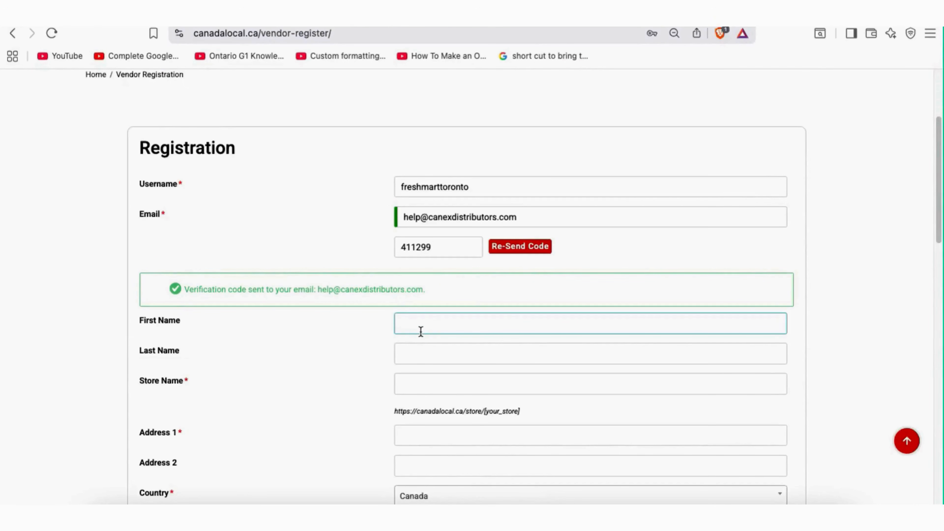
pyautogui.moveTo(461, 323); pyautogui.dragTo(434, 323)
pyautogui.press('super+c')
pyautogui.press('BackSpace')
pyautogui.click(424, 350)
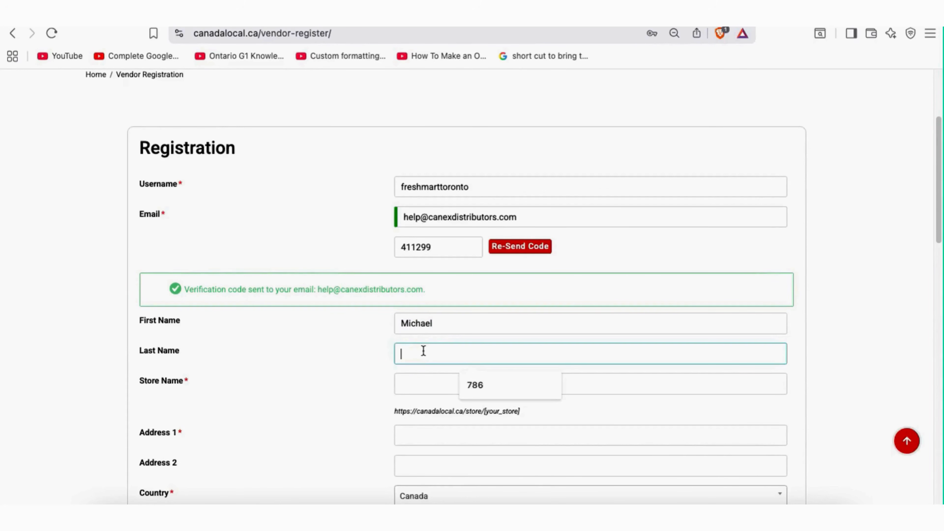
pyautogui.press('super+v')
pyautogui.click(443, 323)
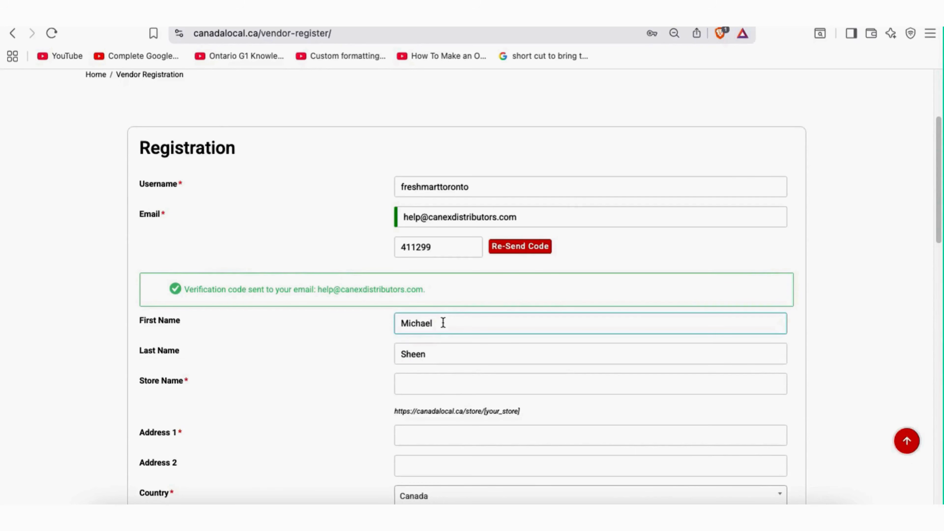
# Enter the store name, confirm freshmarttoronto shows Available, and place the cursor in Address 1
pyautogui.click(499, 376)
pyautogui.write('freshmarttoronto')
pyautogui.scroll(-2, 499, 373)
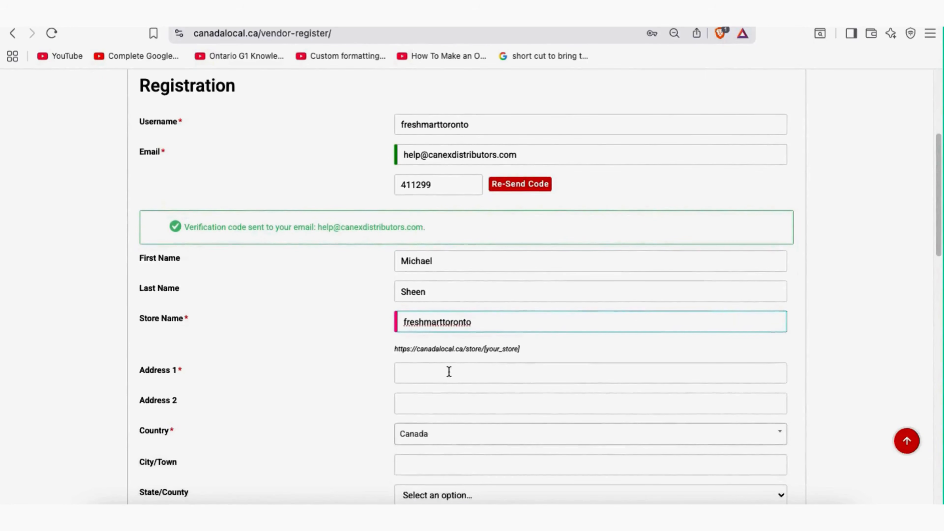
pyautogui.click(449, 372)
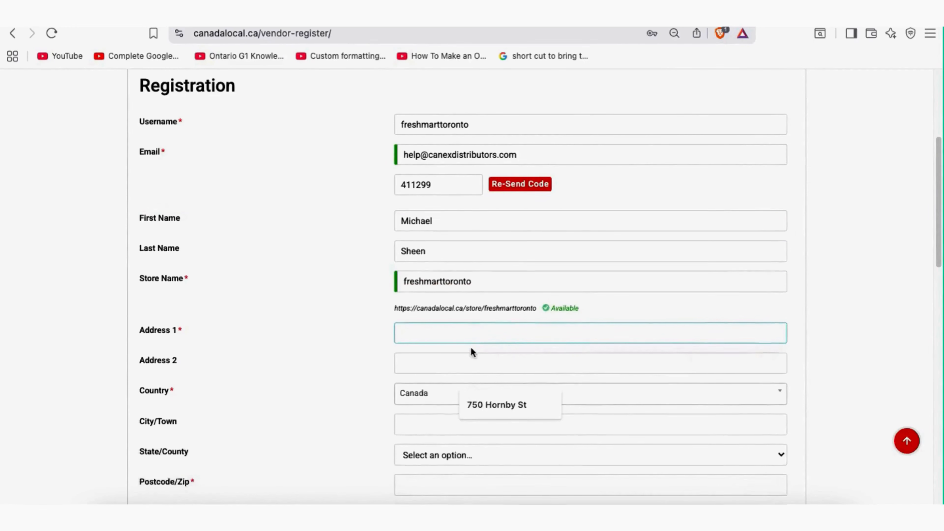
pyautogui.moveTo(579, 309); pyautogui.dragTo(556, 307)
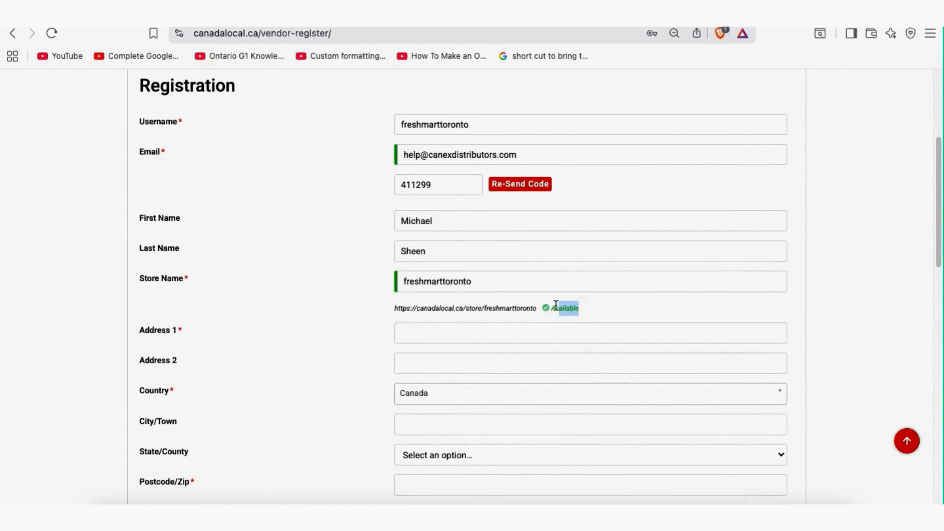
pyautogui.click(505, 310)
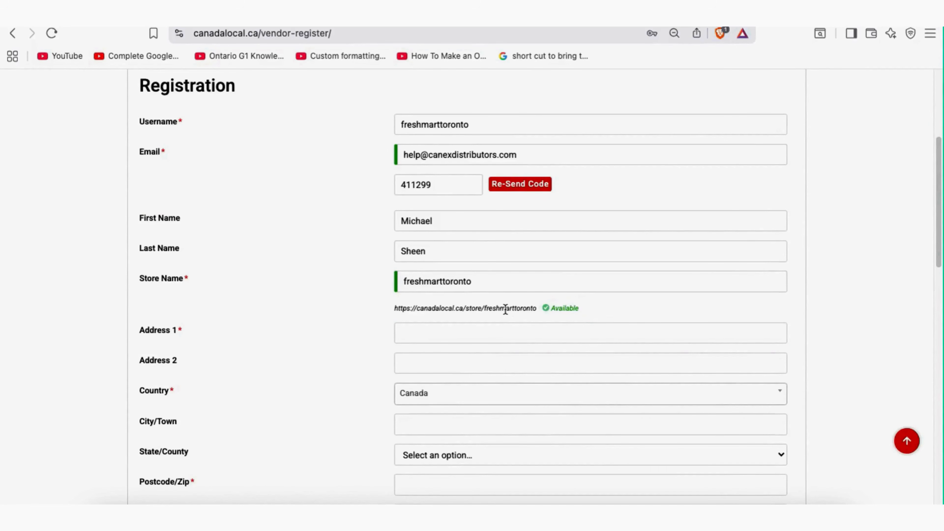
pyautogui.click(460, 332)
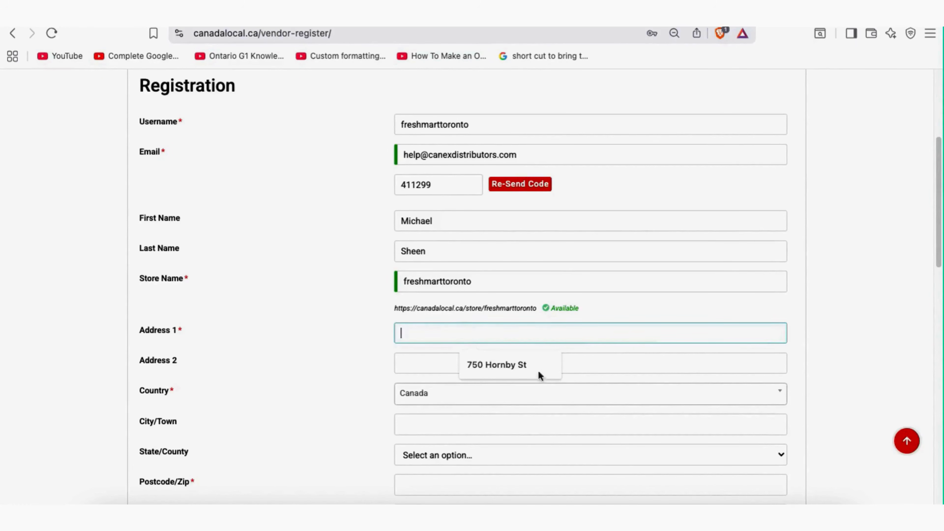
pyautogui.click(629, 515)
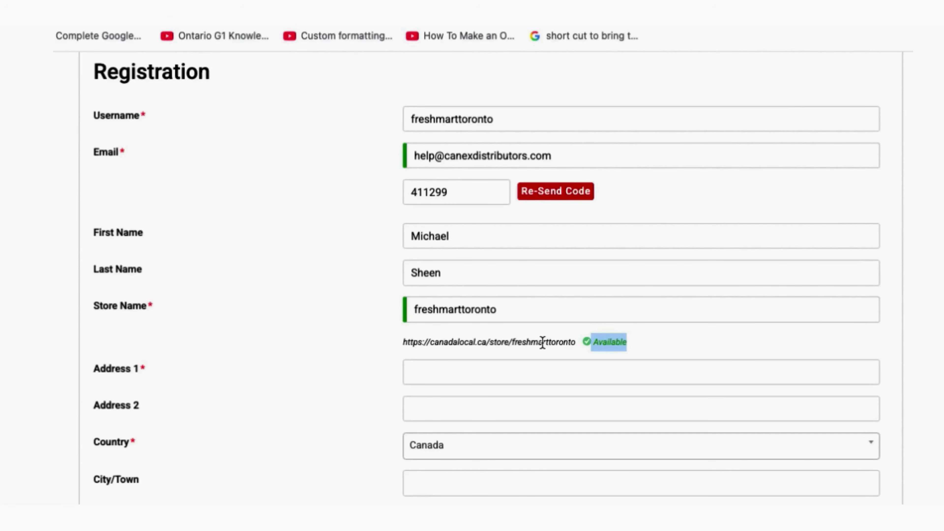
# Recheck the Available status, then go to the canadalocal.ca/store/freshmarttoronto page
pyautogui.click(470, 372)
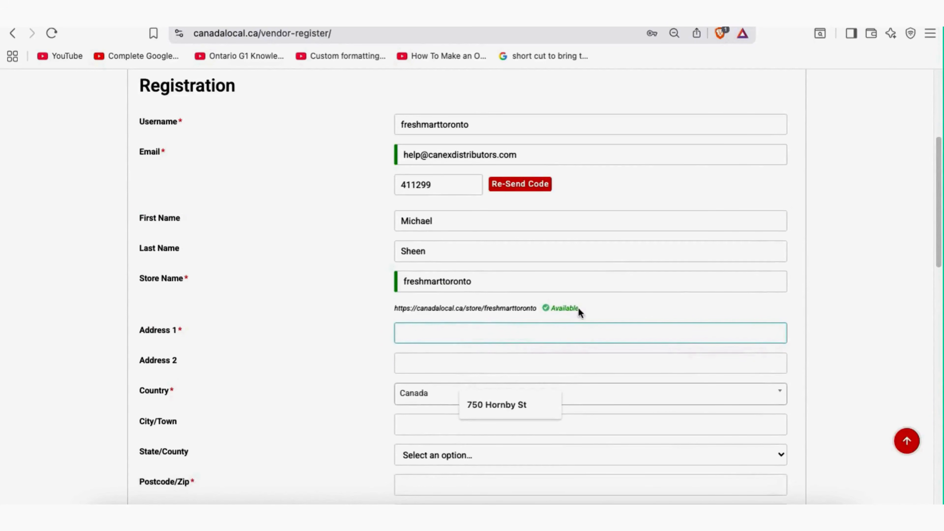
pyautogui.moveTo(579, 308); pyautogui.dragTo(556, 306)
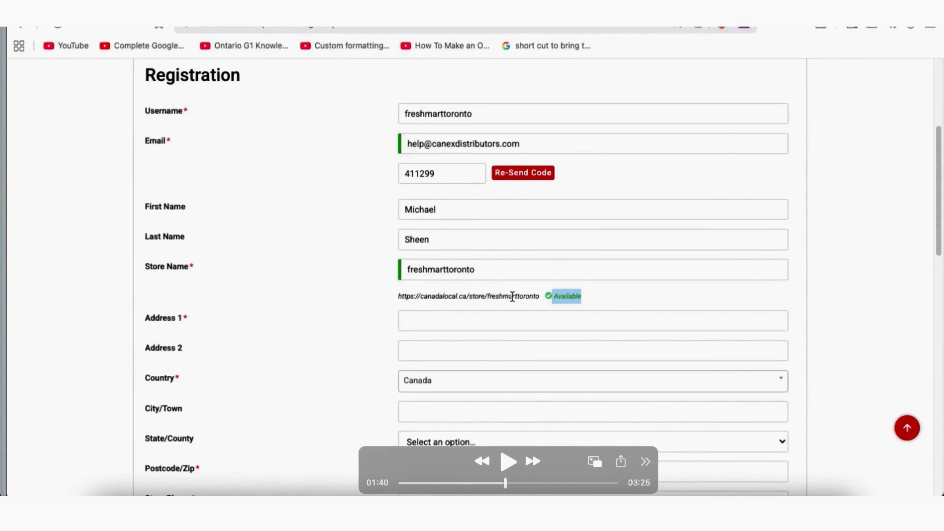
pyautogui.moveTo(394, 31); pyautogui.dragTo(200, 26)
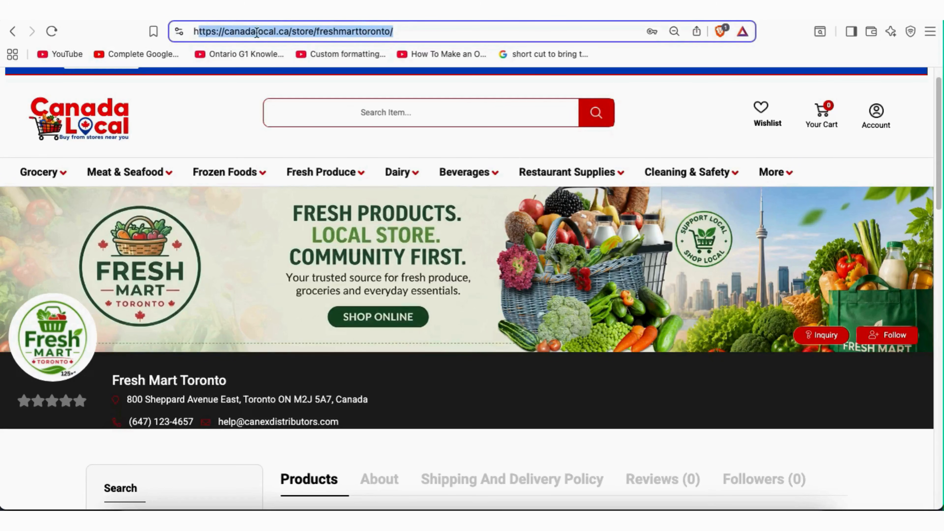
# Select the Fresh Mart Toronto store page's web address in the address bar
pyautogui.click(403, 31)
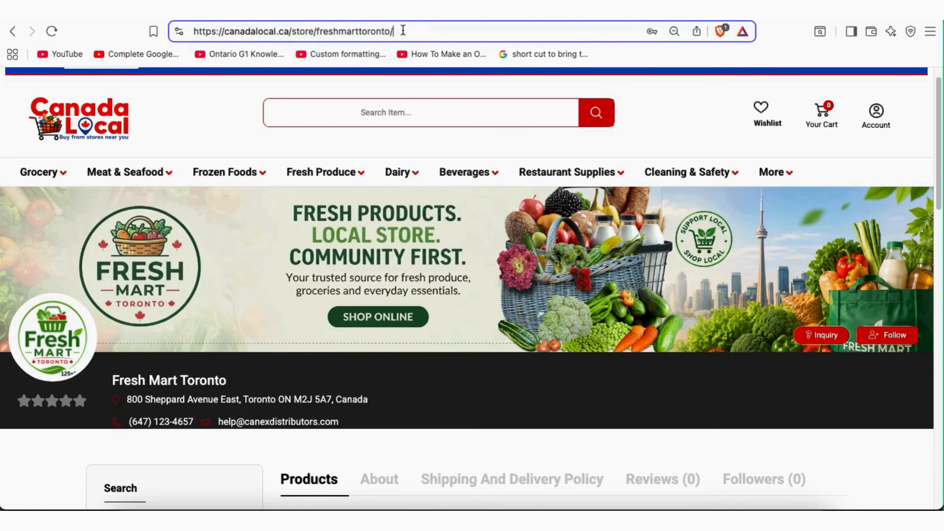
pyautogui.moveTo(402, 32); pyautogui.dragTo(193, 32)
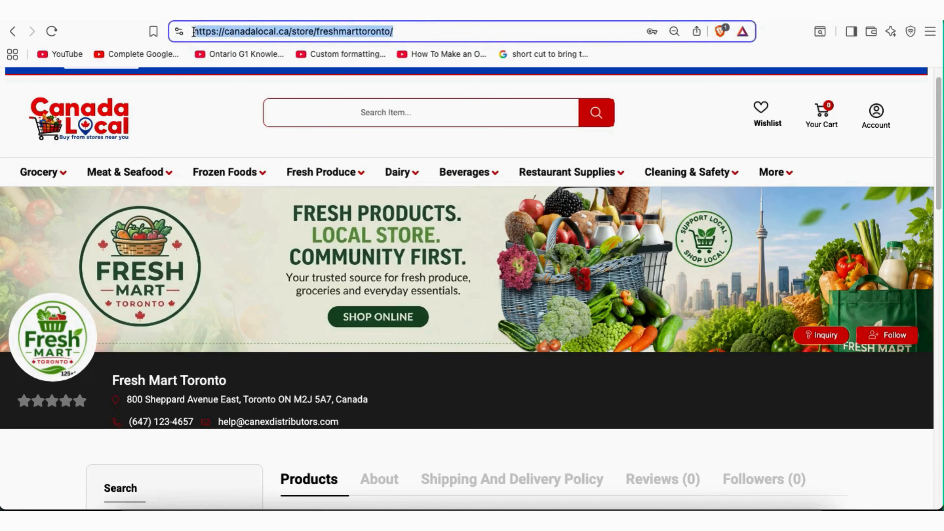
pyautogui.click(661, 100)
pyautogui.click(349, 30)
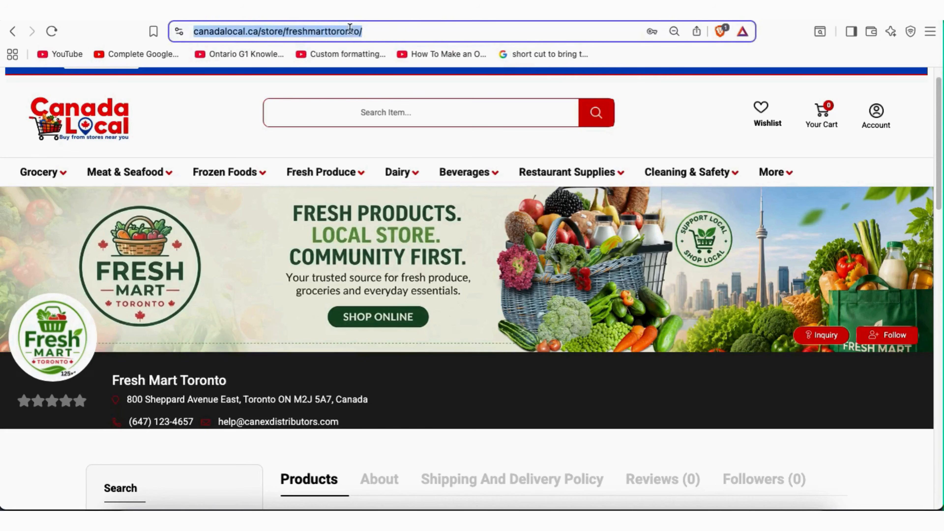
pyautogui.click(353, 32)
pyautogui.moveTo(395, 31); pyautogui.dragTo(195, 28)
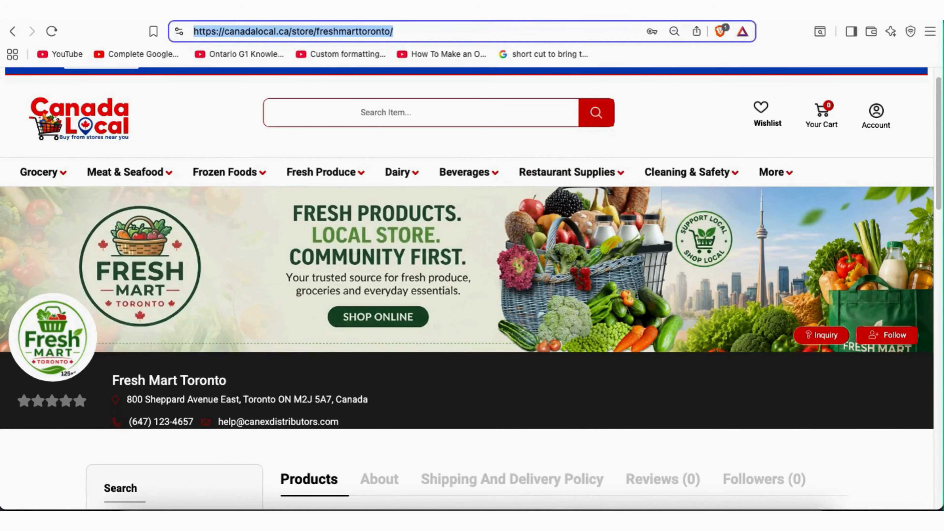
# Scroll through the Fresh Mart Toronto storefront and its product, then move to the Google results tab
pyautogui.hotkey('ctrl', 'Tab')
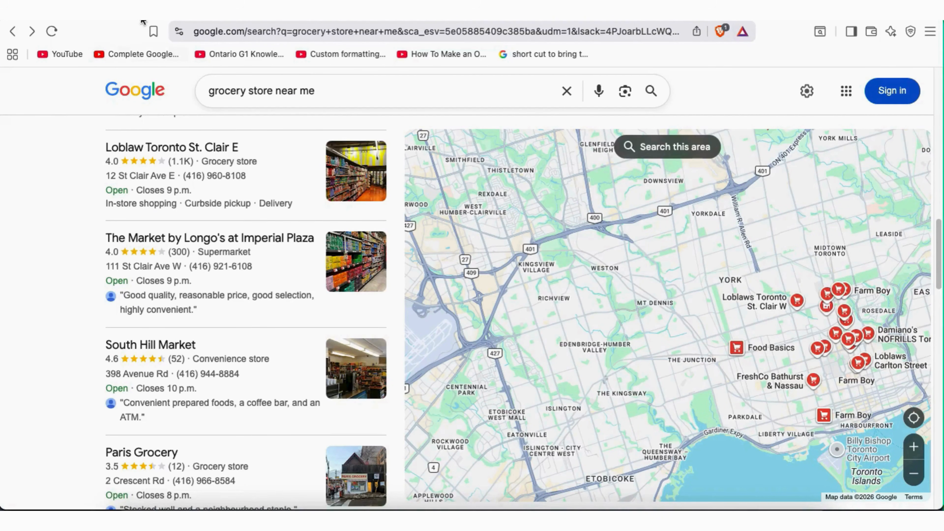
pyautogui.hotkey('ctrl', 'shift', 'Tab')
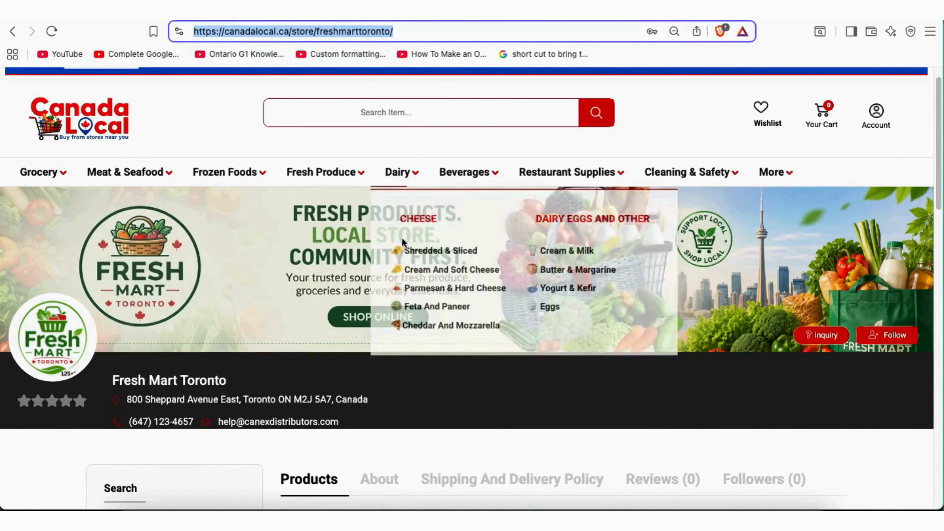
pyautogui.scroll(-5, 402, 238)
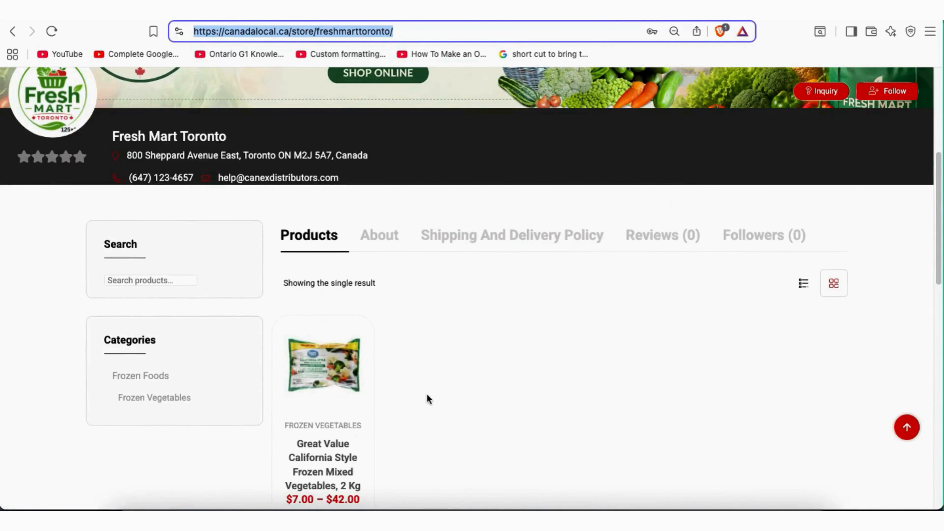
pyautogui.scroll(-2, 441, 406)
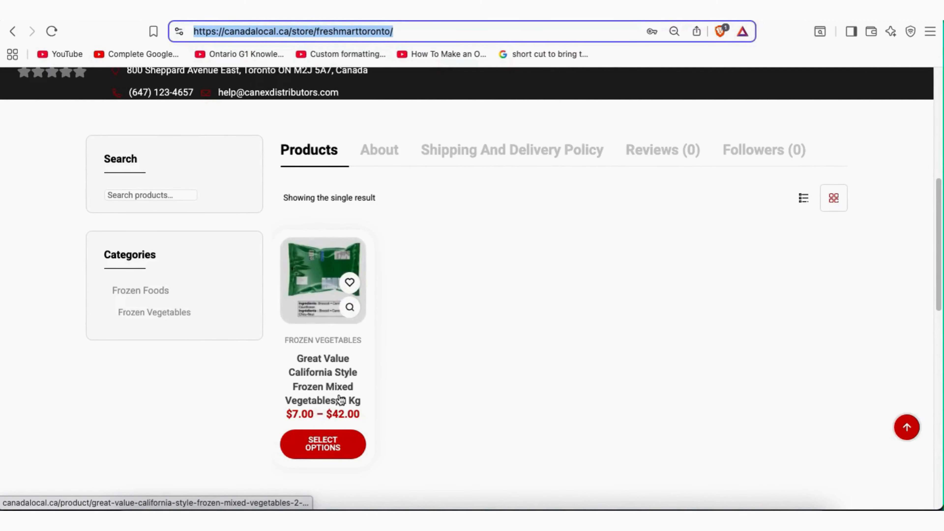
pyautogui.scroll(3, 418, 307)
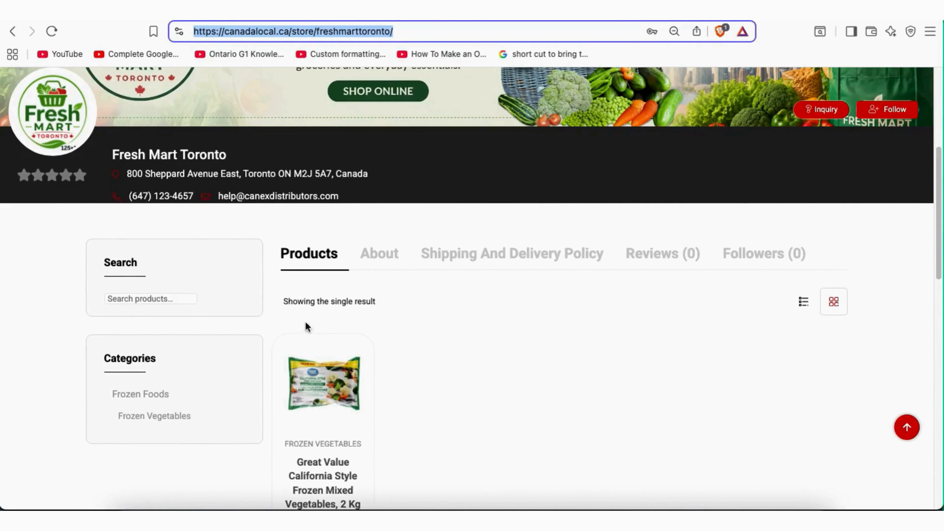
pyautogui.scroll(-2, 464, 337)
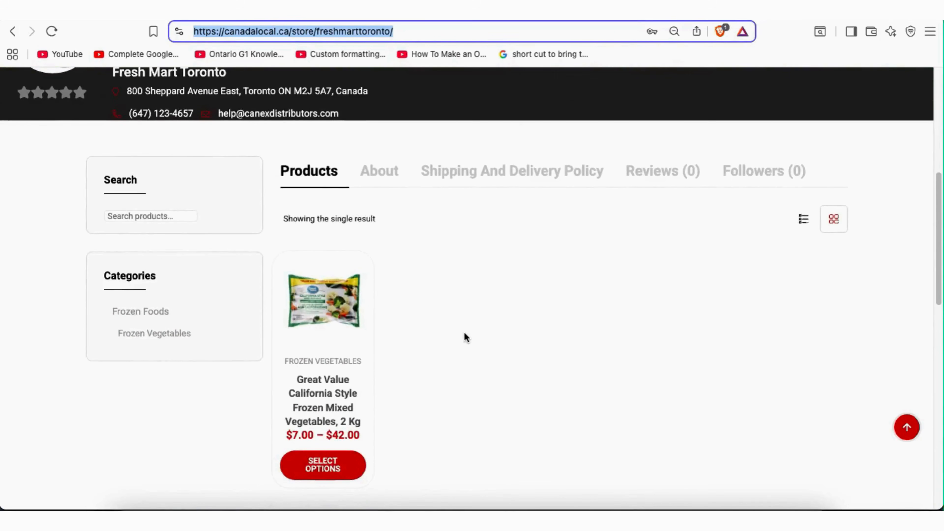
pyautogui.scroll(6, 465, 337)
pyautogui.scroll(-4, 464, 332)
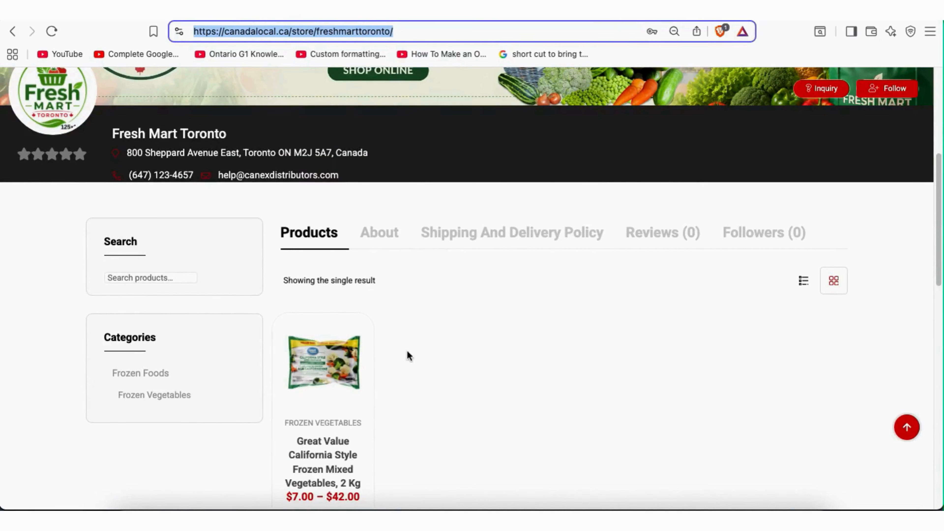
pyautogui.scroll(-1, 407, 354)
pyautogui.hotkey('ctrl', 'Tab')
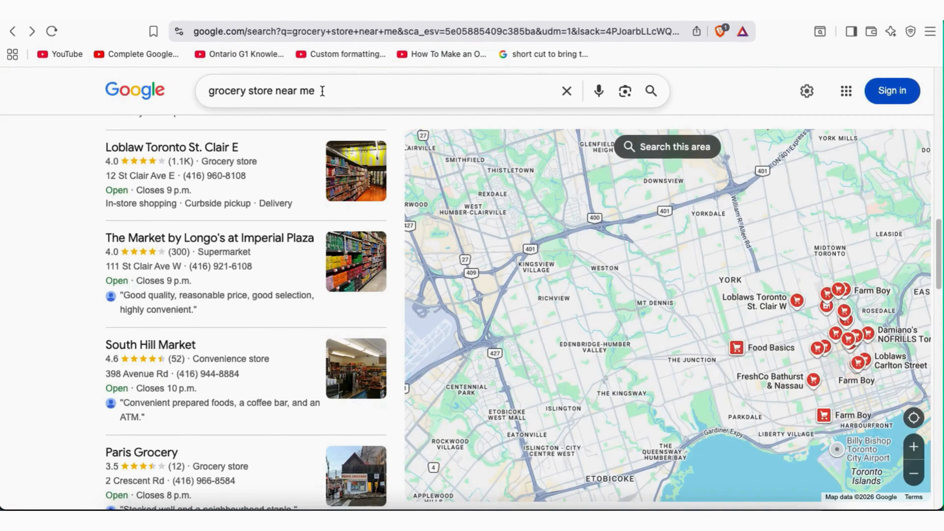
# View South Hill Market's place details and its options menu, then return to the Fresh Mart Toronto tab
pyautogui.moveTo(322, 91); pyautogui.dragTo(206, 91)
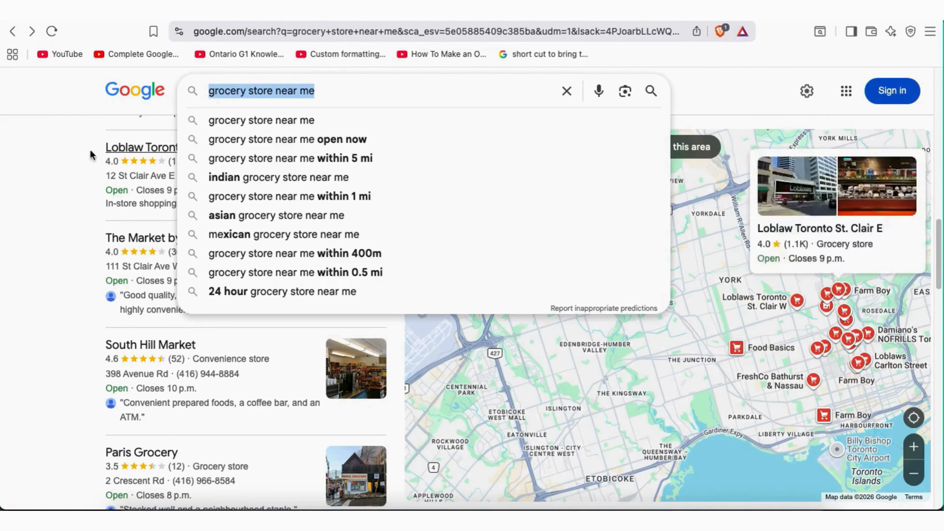
pyautogui.click(46, 154)
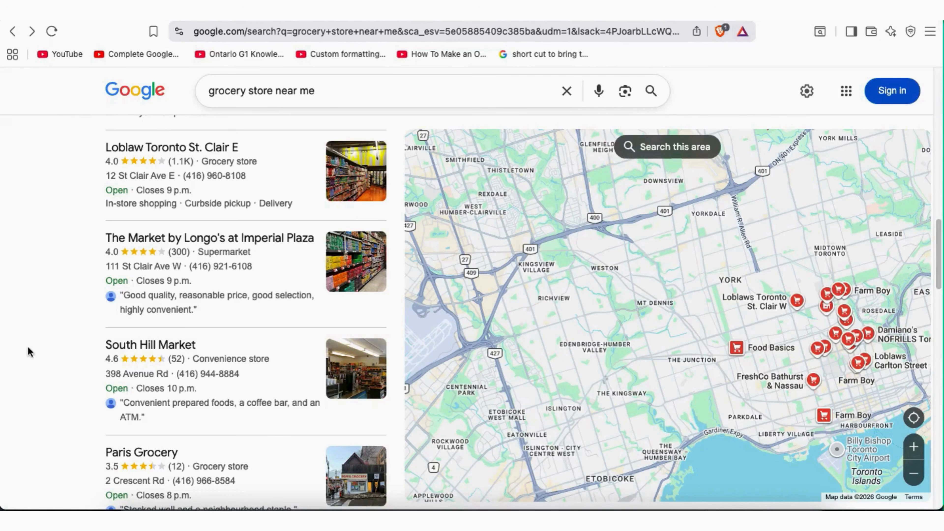
pyautogui.rightClick(118, 346)
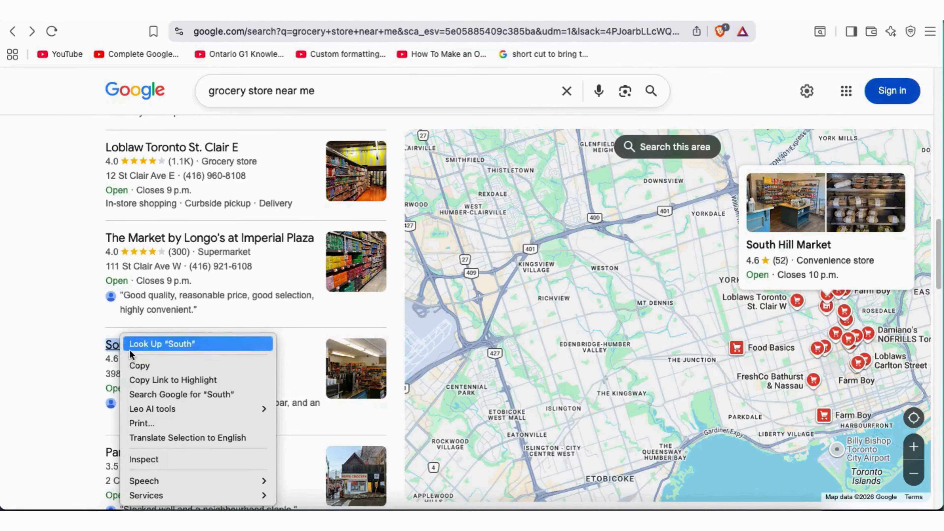
pyautogui.click(77, 337)
pyautogui.click(146, 347)
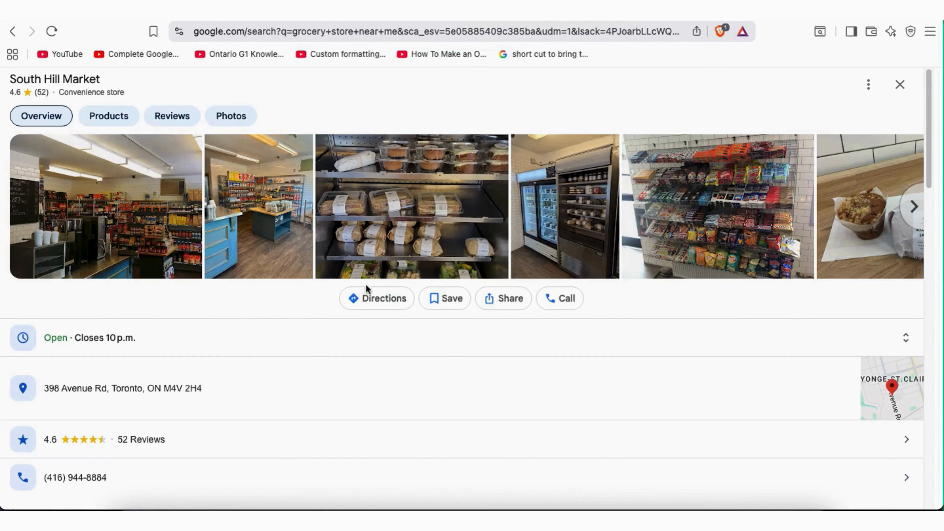
pyautogui.click(869, 86)
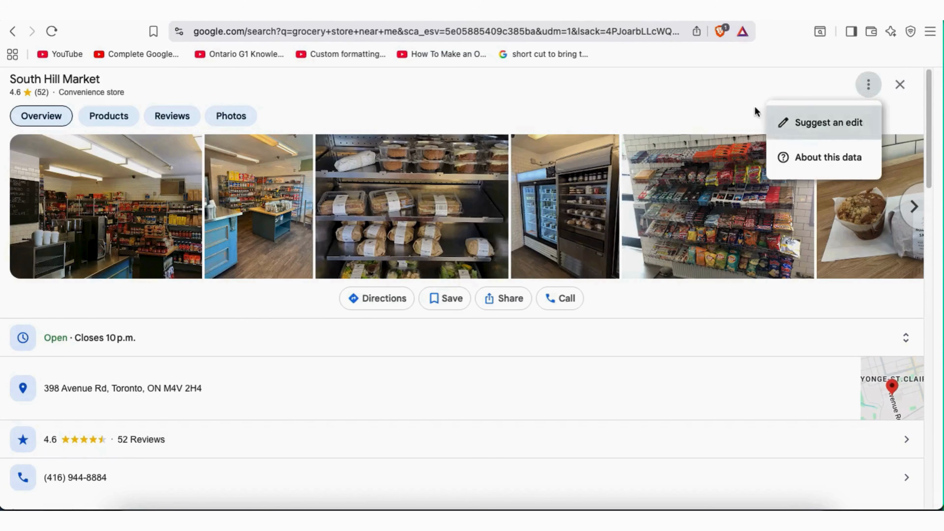
pyautogui.click(732, 95)
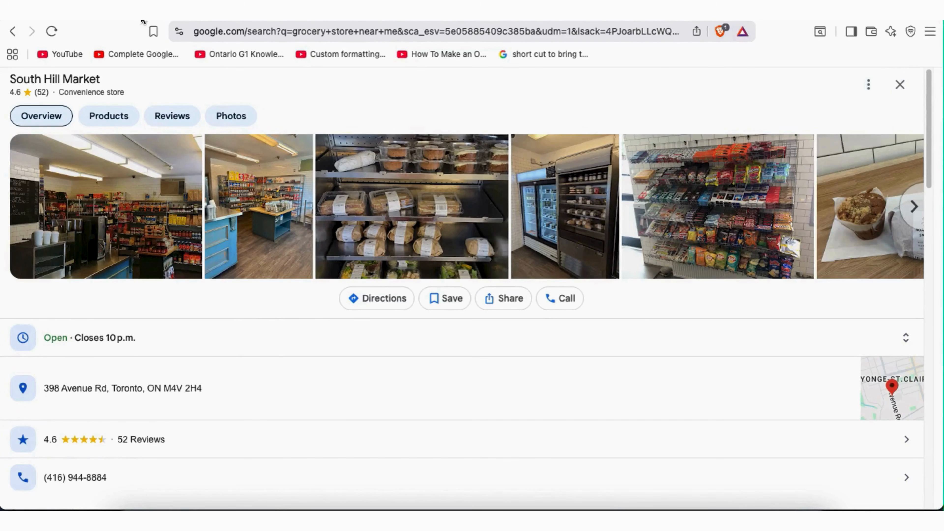
pyautogui.click(145, 13)
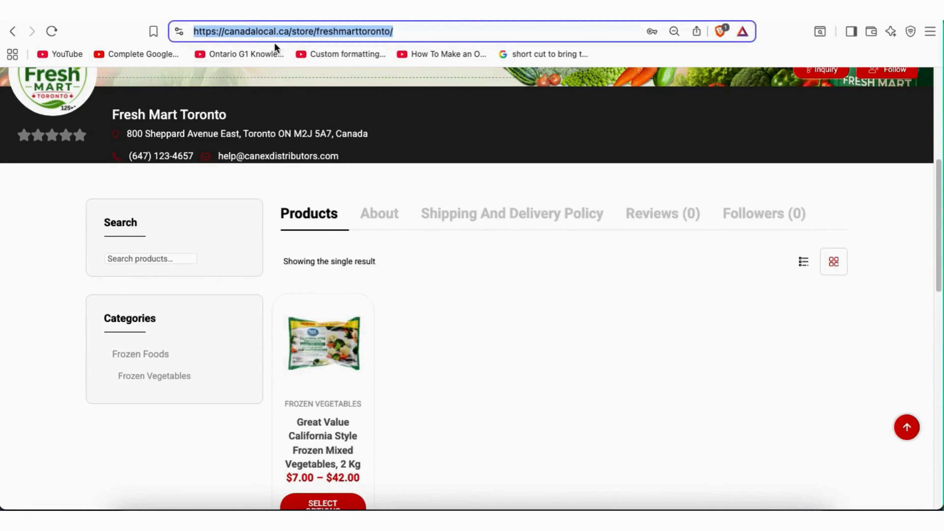
# Go back to the Google tab and return to the grocery store near me list and map
pyautogui.click(268, 12)
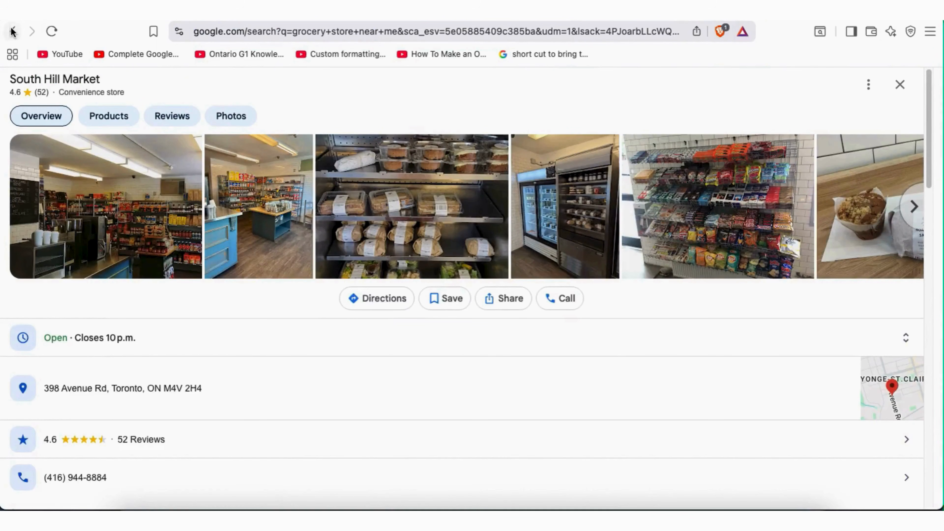
pyautogui.click(12, 31)
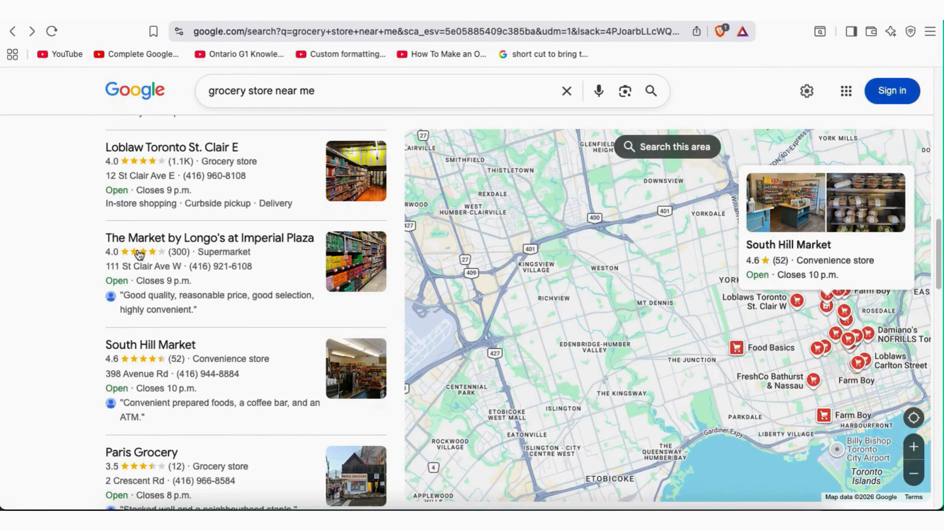
# Open The Market by Longo's at Imperial Plaza listing and visit longos.com from it
pyautogui.click(186, 240)
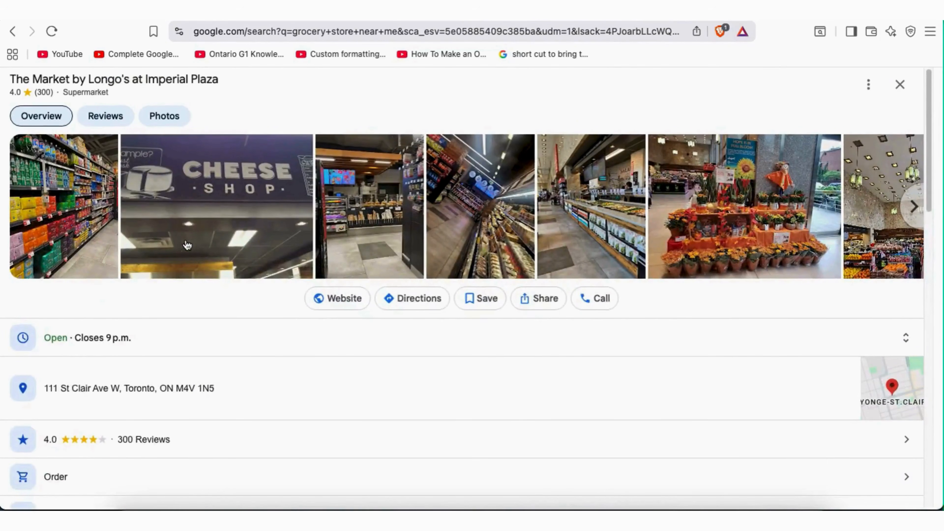
pyautogui.click(339, 304)
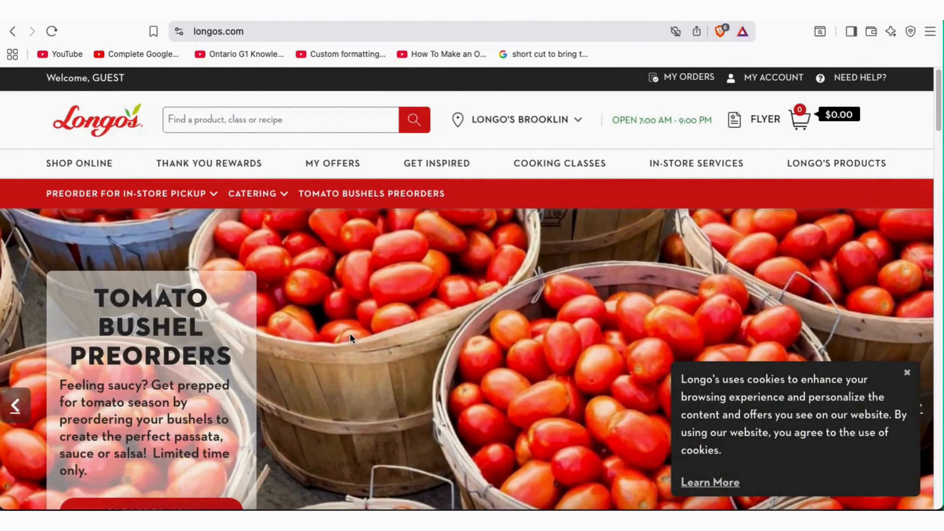
# Scroll through the longos.com homepage, then go back to the Longo's Google listing
pyautogui.scroll(-15, 352, 336)
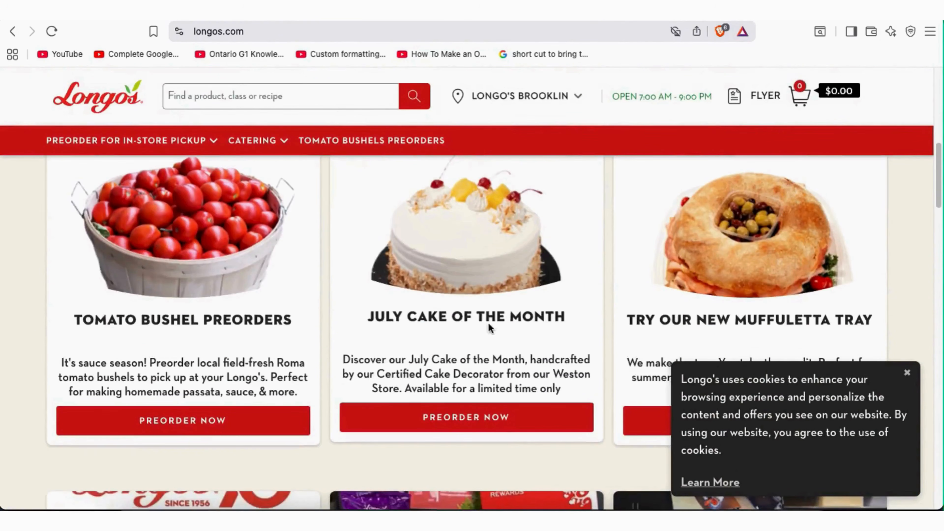
pyautogui.scroll(-10, 302, 292)
pyautogui.scroll(-10, 363, 279)
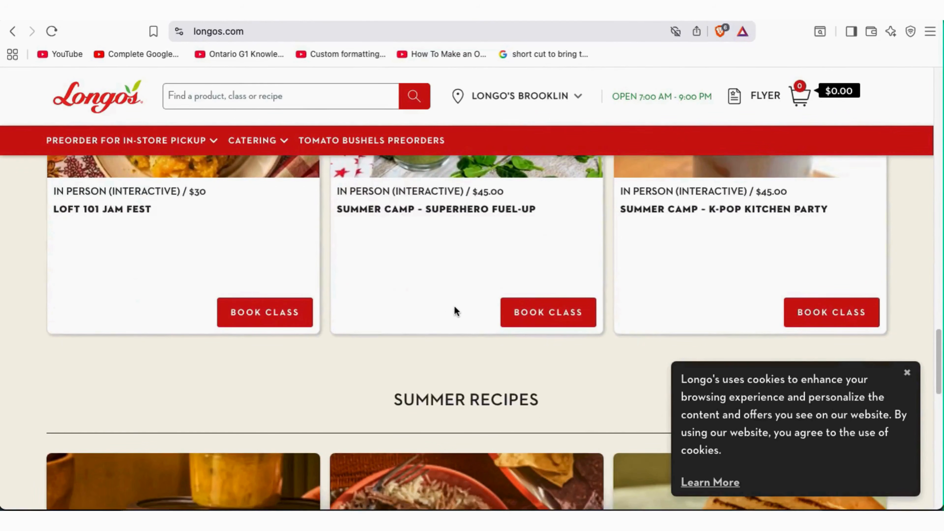
pyautogui.scroll(-2, 461, 311)
pyautogui.scroll(10, 460, 311)
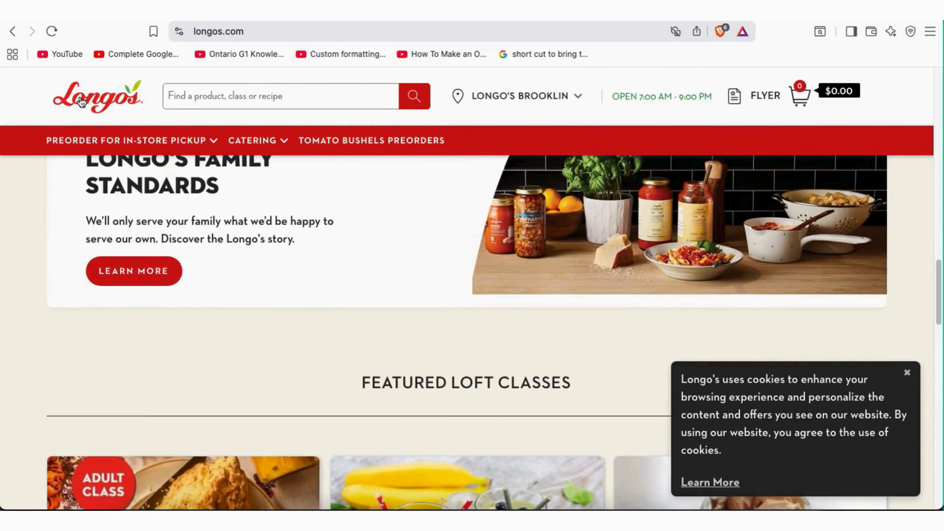
pyautogui.click(13, 32)
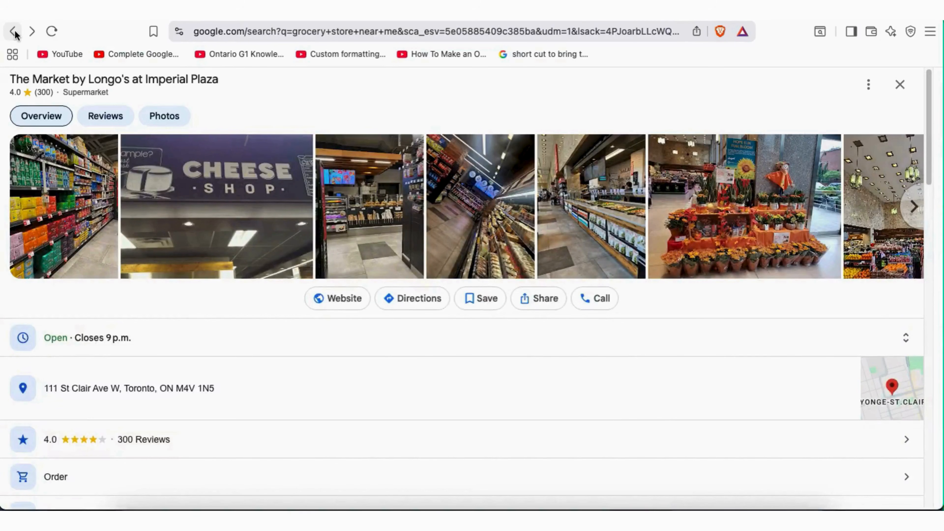
# Return to the nearby grocery results and open the South Hill Market listing again
pyautogui.click(14, 33)
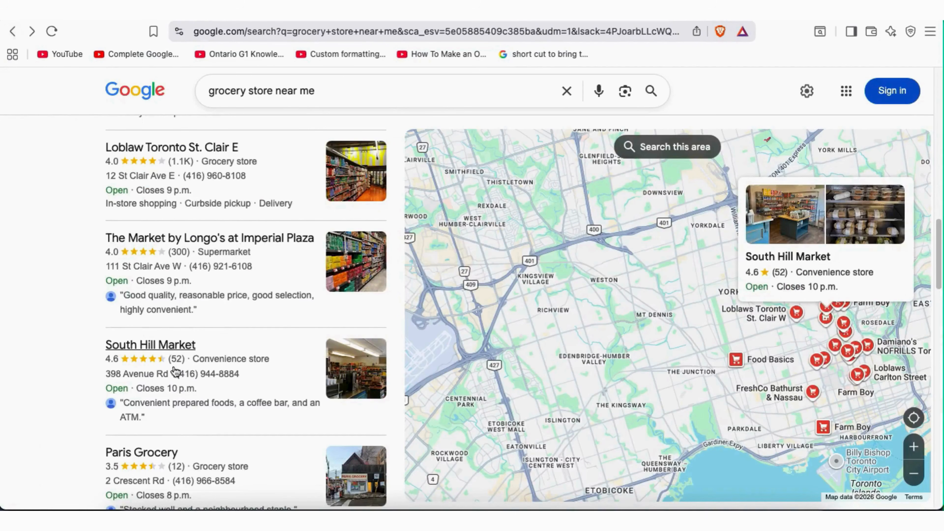
pyautogui.click(169, 352)
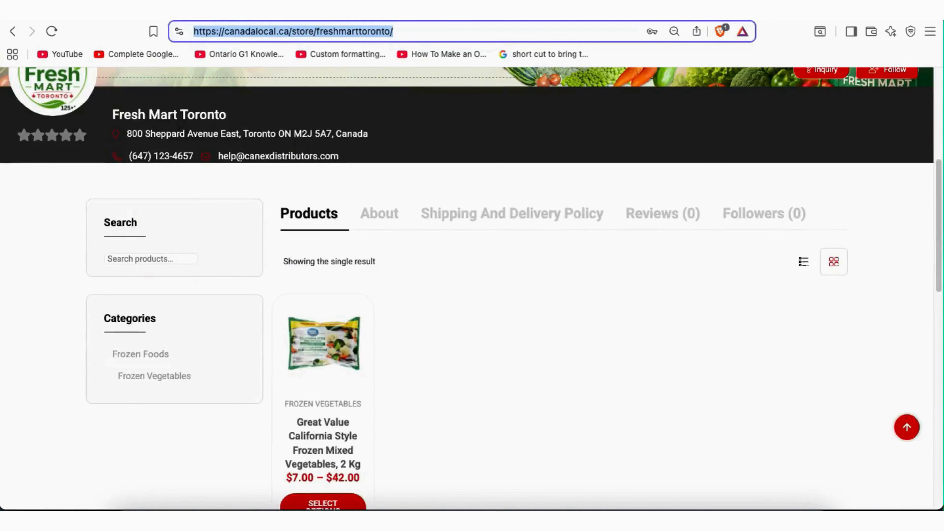
# Select the freshmarttoronto store path in the store page's web address
pyautogui.click(327, 32)
pyautogui.press('super+shift+Left')
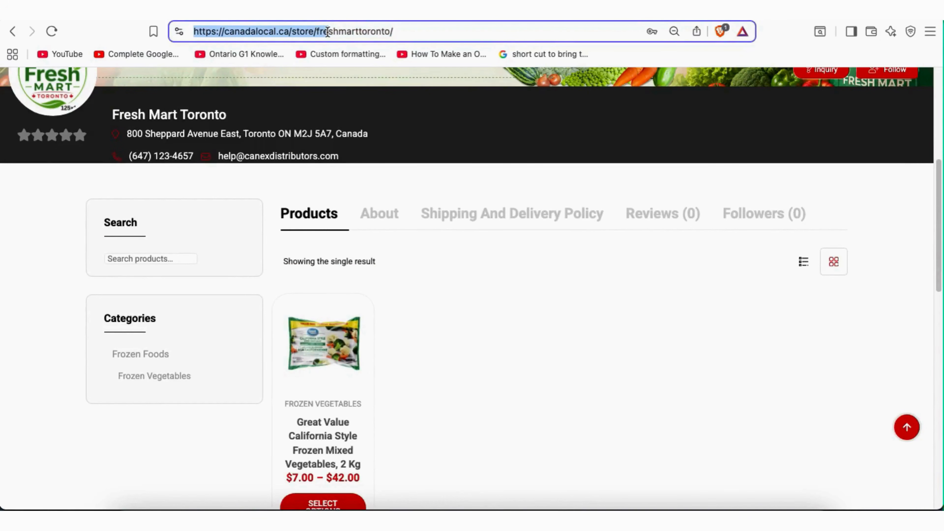
pyautogui.click(407, 30)
pyautogui.moveTo(408, 30); pyautogui.dragTo(194, 29)
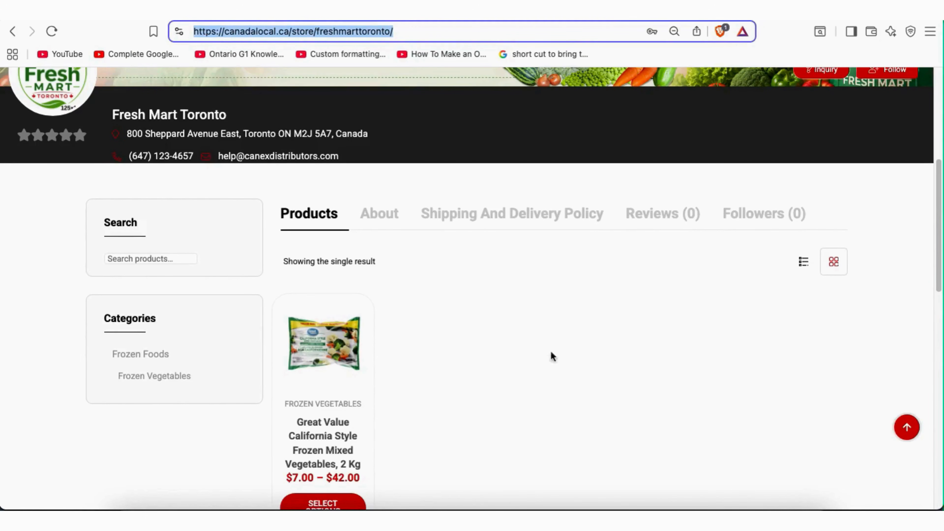
pyautogui.scroll(-1, 591, 339)
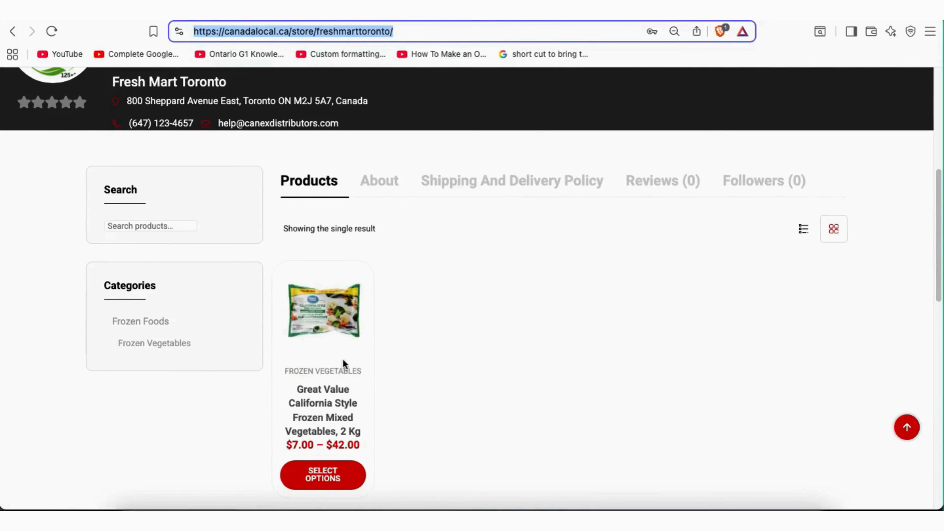
pyautogui.click(355, 32)
pyautogui.click(402, 33)
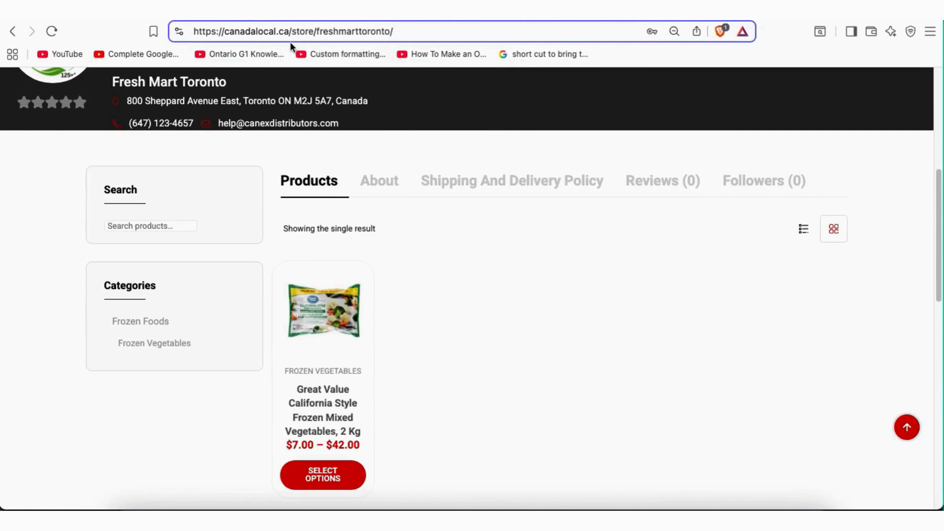
pyautogui.moveTo(394, 32); pyautogui.dragTo(196, 25)
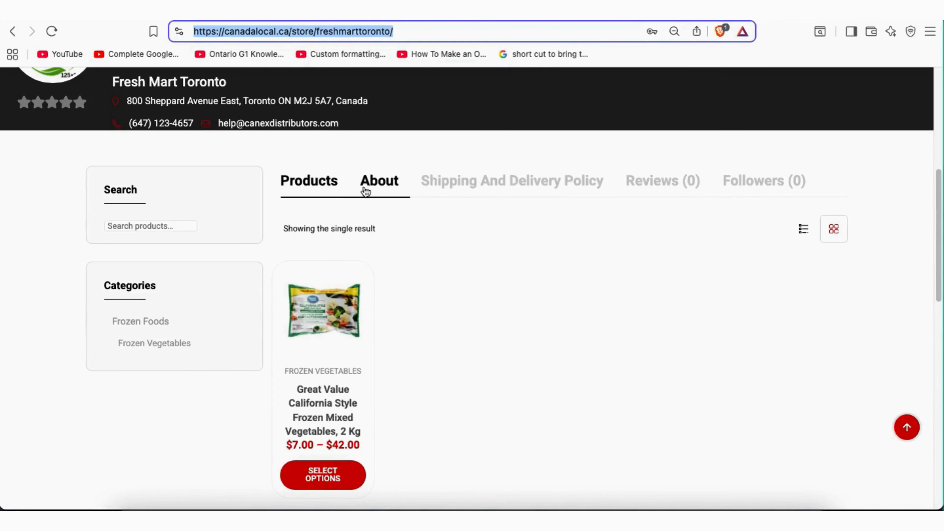
pyautogui.click(359, 31)
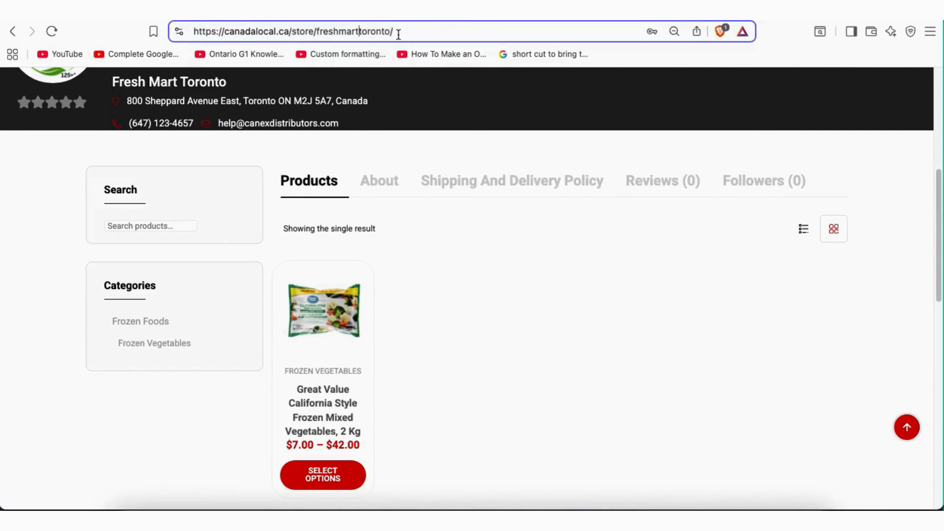
pyautogui.moveTo(394, 31); pyautogui.dragTo(194, 29)
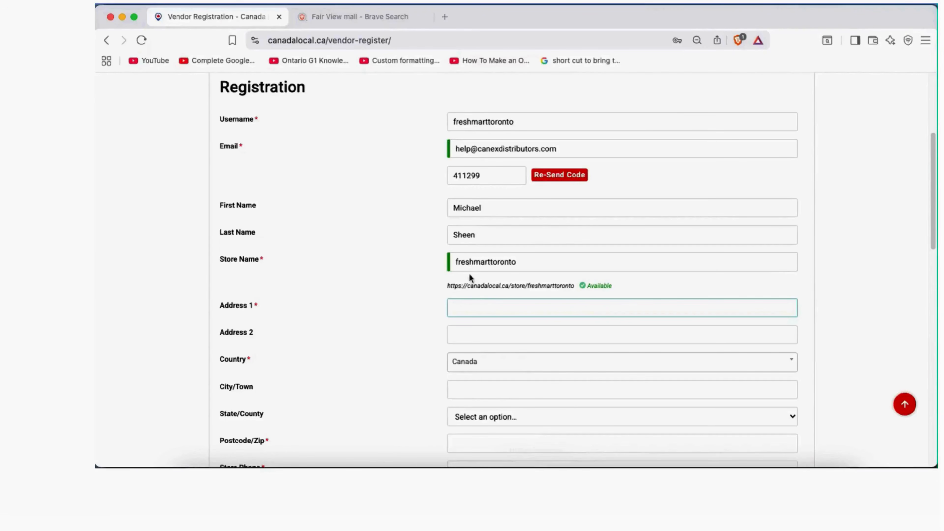
# Paste the store's street address into Address 1, trimming off the city and postcode
pyautogui.click(467, 306)
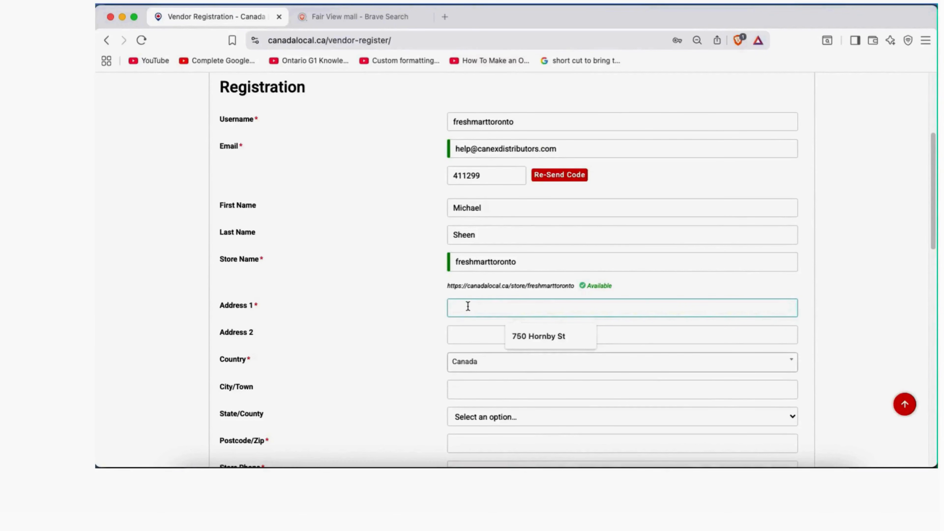
pyautogui.scroll(-3, 513, 313)
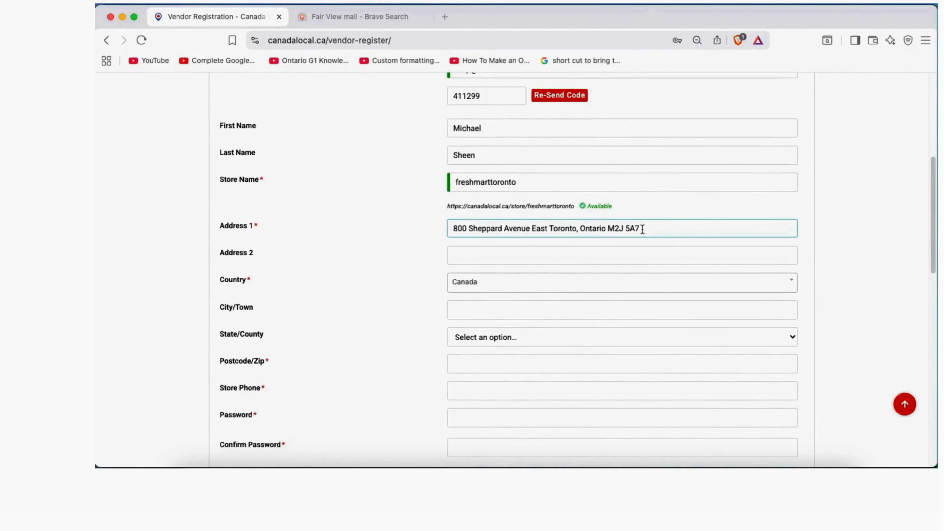
pyautogui.moveTo(642, 229); pyautogui.dragTo(550, 229)
pyautogui.press('super+c')
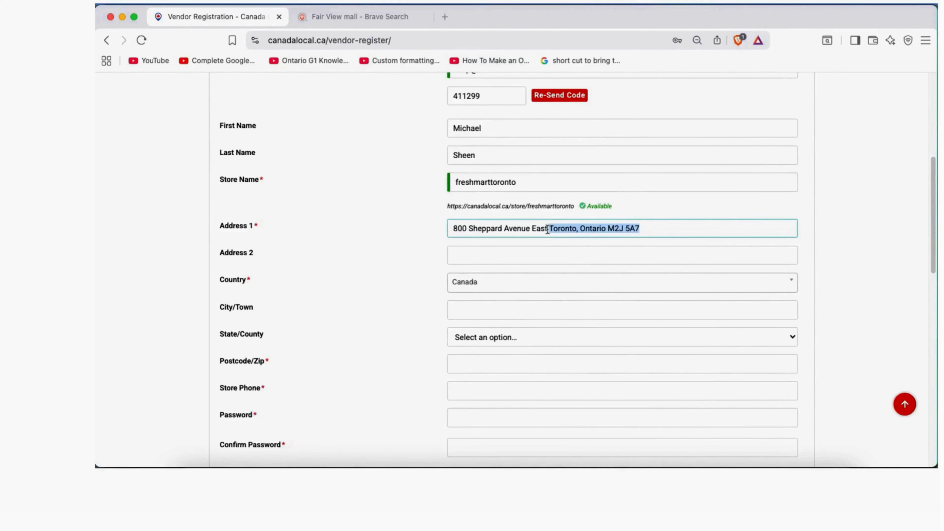
pyautogui.press('BackSpace')
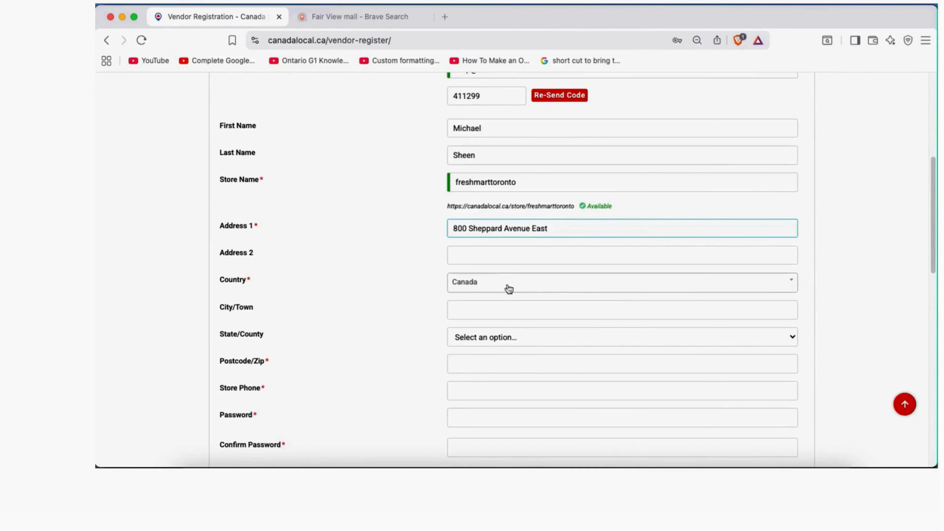
# Set the City/Town field to Toronto
pyautogui.click(492, 309)
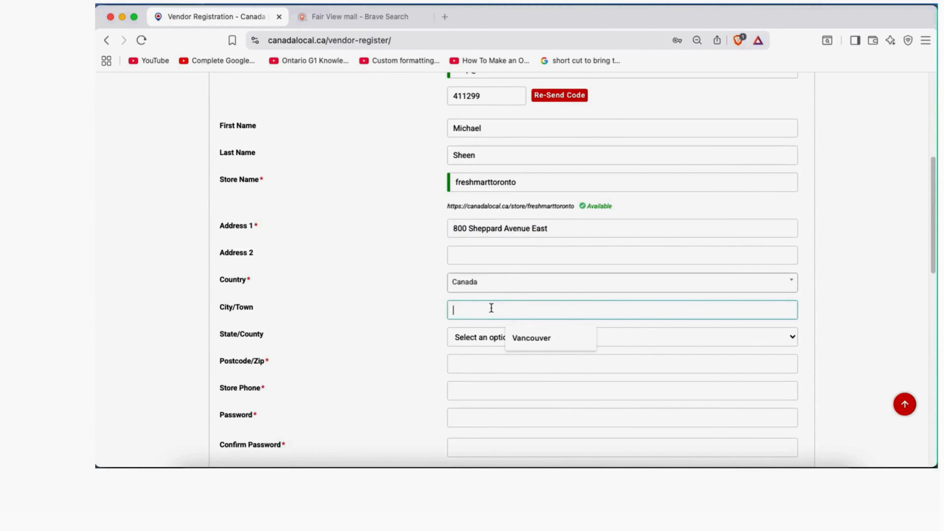
pyautogui.press('super+v')
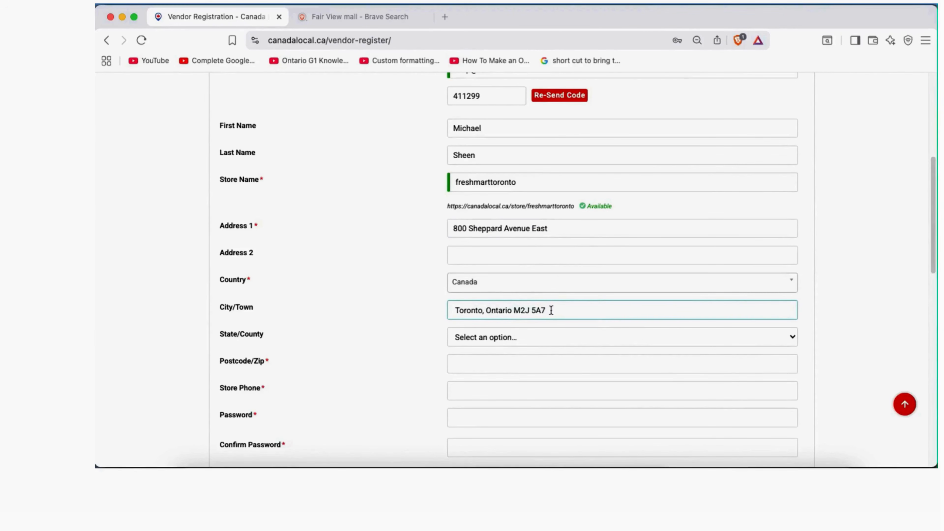
pyautogui.moveTo(547, 311); pyautogui.dragTo(483, 313)
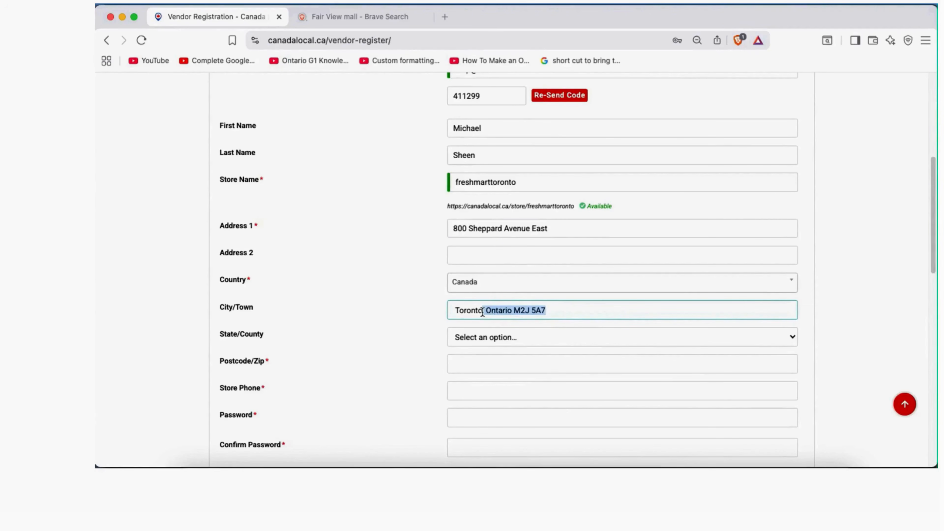
pyautogui.press('BackSpace')
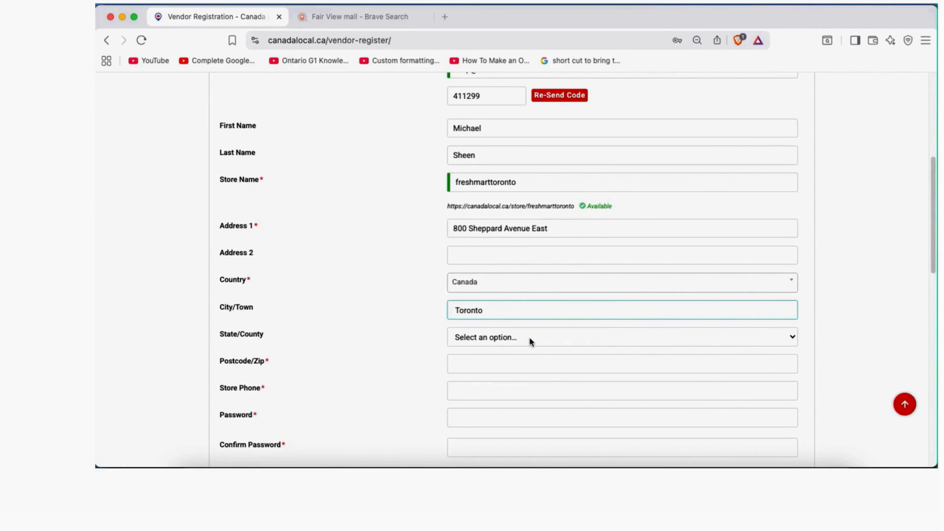
# Choose Ontario as the province
pyautogui.click(529, 338)
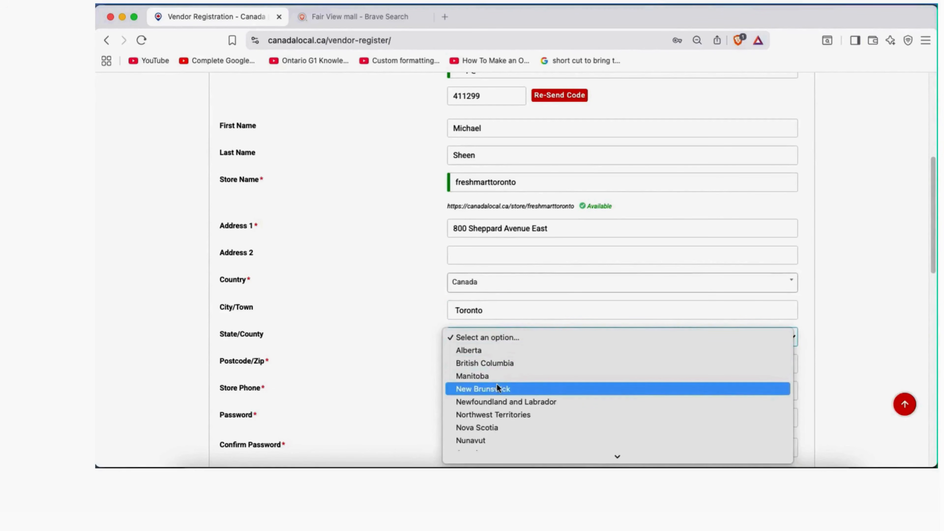
pyautogui.scroll(-3, 496, 384)
pyautogui.click(494, 414)
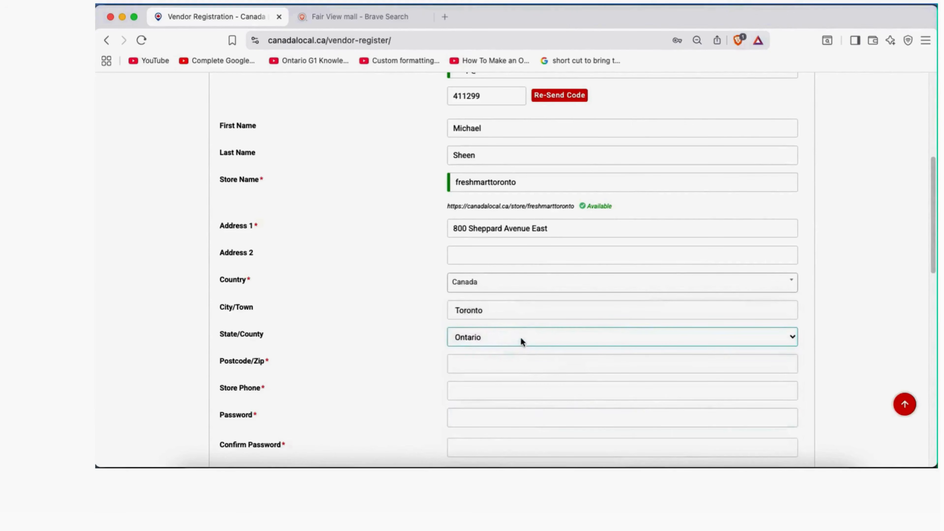
pyautogui.scroll(-3, 419, 329)
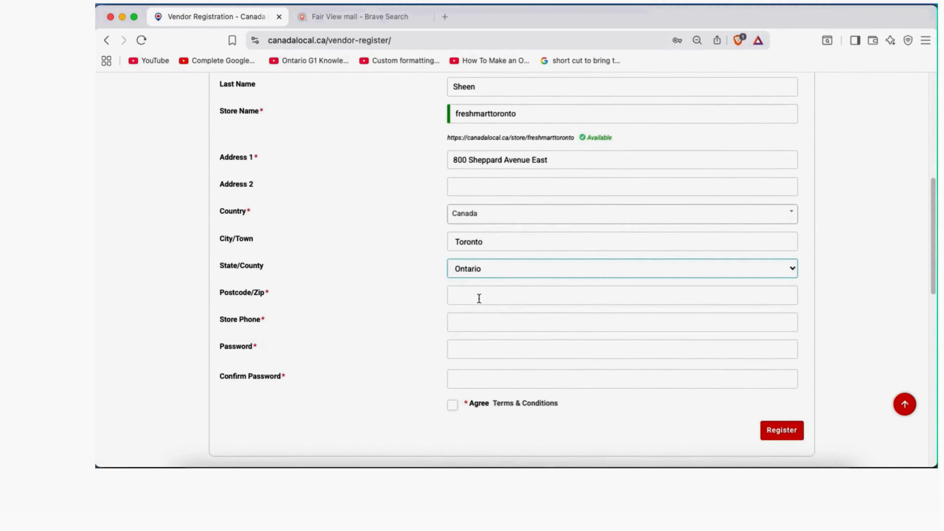
# Enter the store's postal code, removing the extra province text
pyautogui.click(479, 298)
pyautogui.write(', Ontario M2J 5A7')
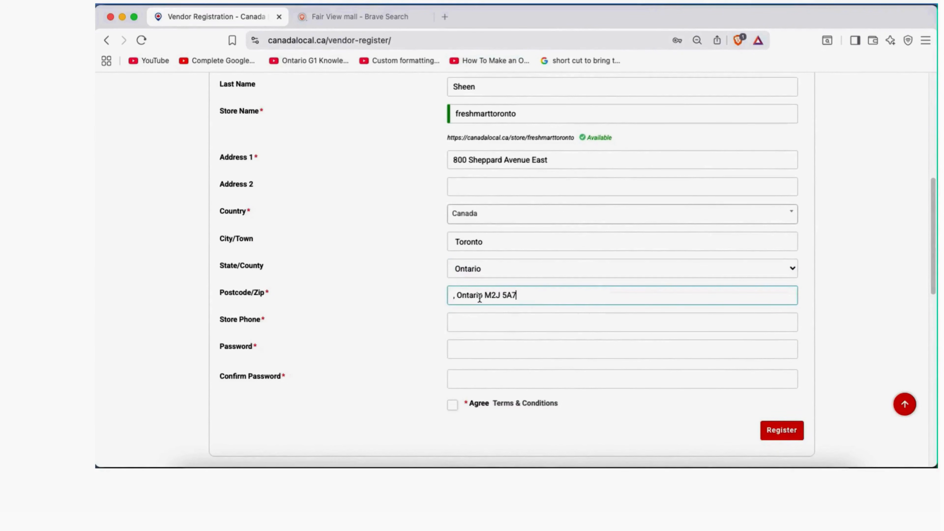
pyautogui.moveTo(485, 295); pyautogui.dragTo(449, 293)
pyautogui.press('BackSpace')
# Copy the store phone number from the notes into the Store Phone field
pyautogui.press('super+Tab')
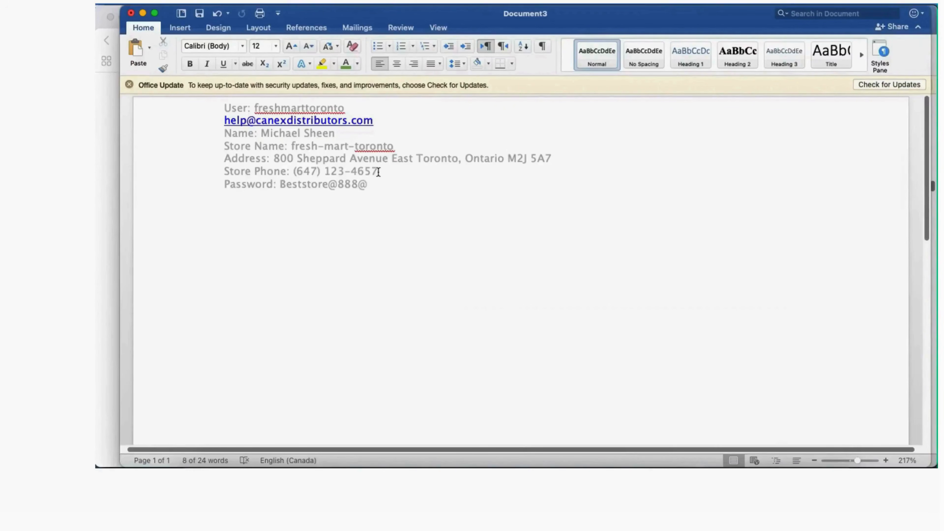
pyautogui.moveTo(376, 170); pyautogui.dragTo(303, 171)
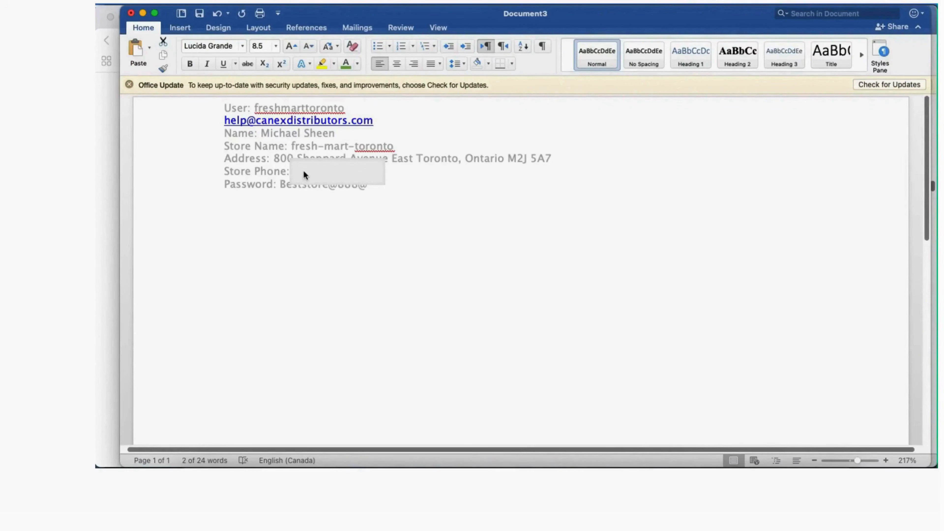
pyautogui.click(536, 465)
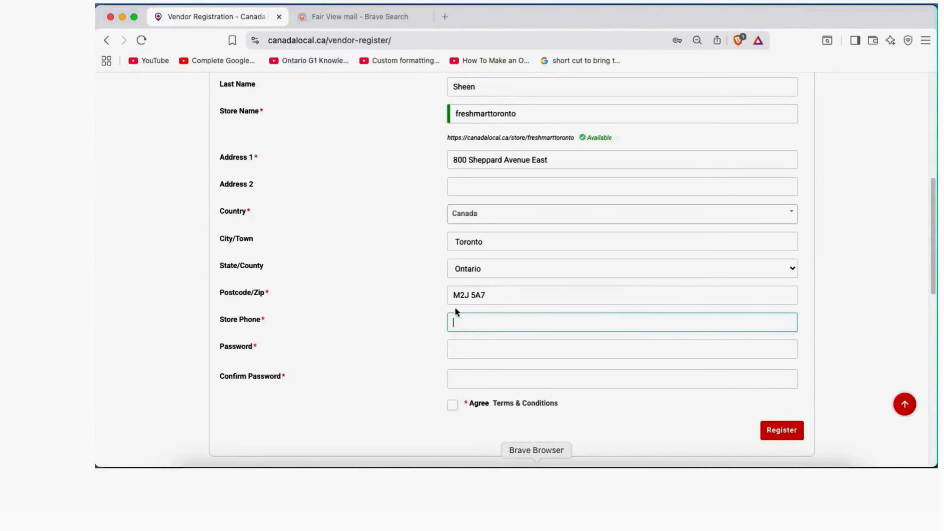
pyautogui.click(468, 323)
pyautogui.press('super+v')
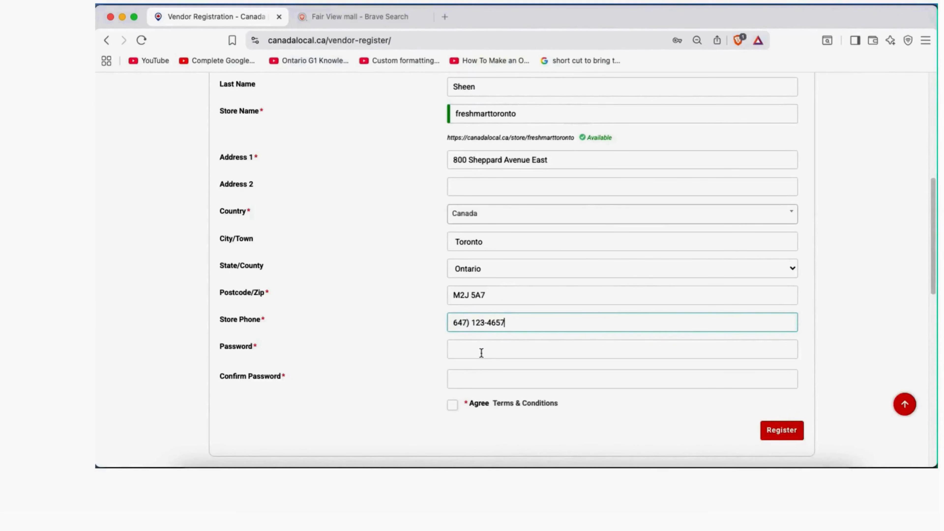
# Fill in the account password from the notes document
pyautogui.click(474, 349)
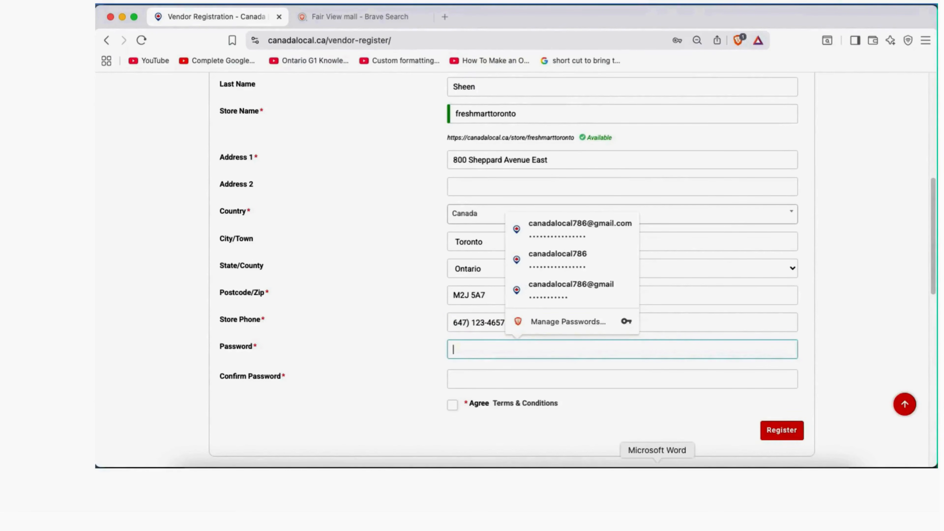
pyautogui.click(657, 466)
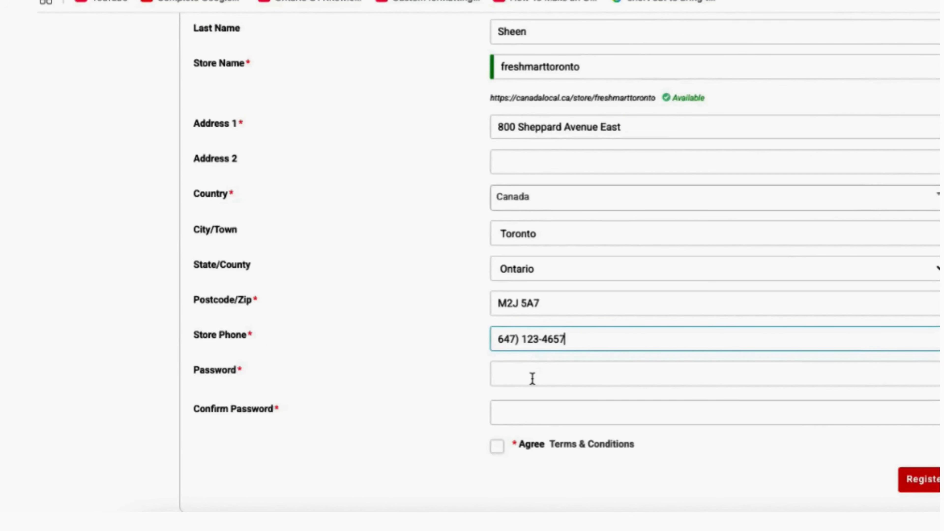
pyautogui.click(532, 378)
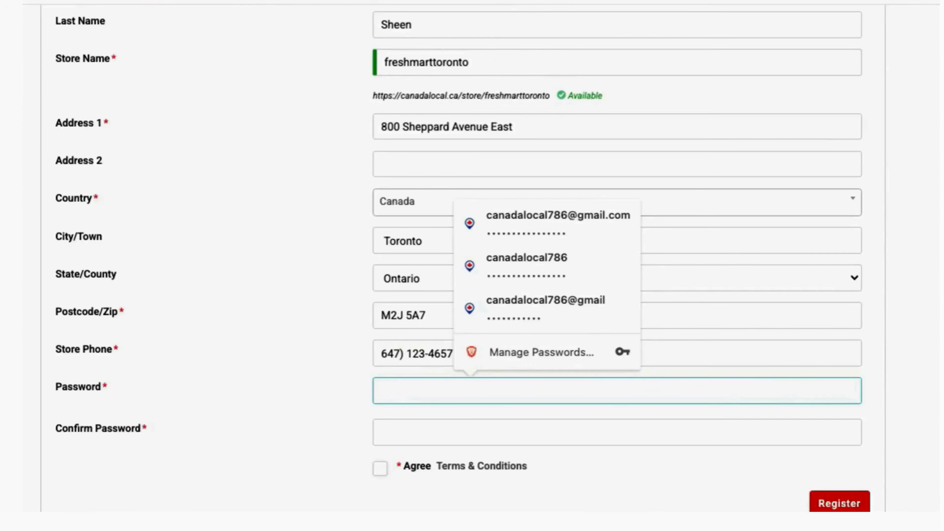
pyautogui.press('super+Tab')
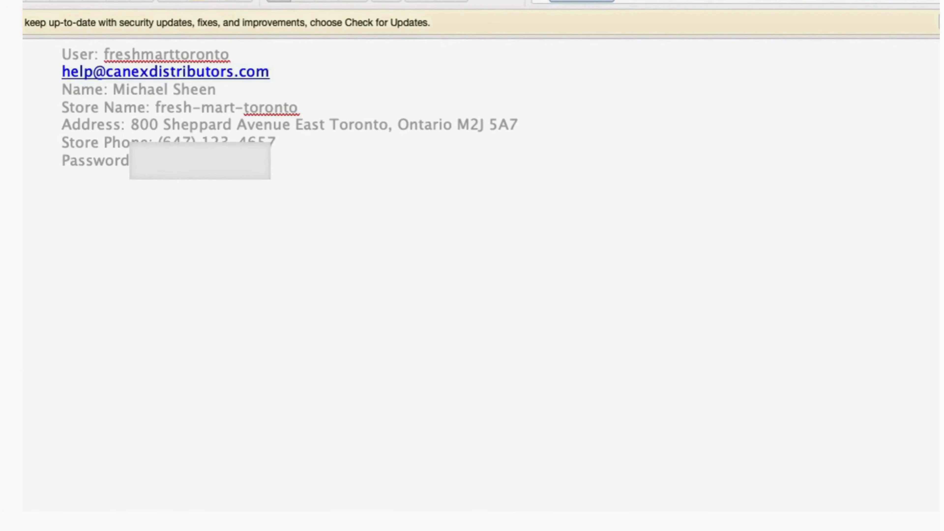
pyautogui.press('super+Tab')
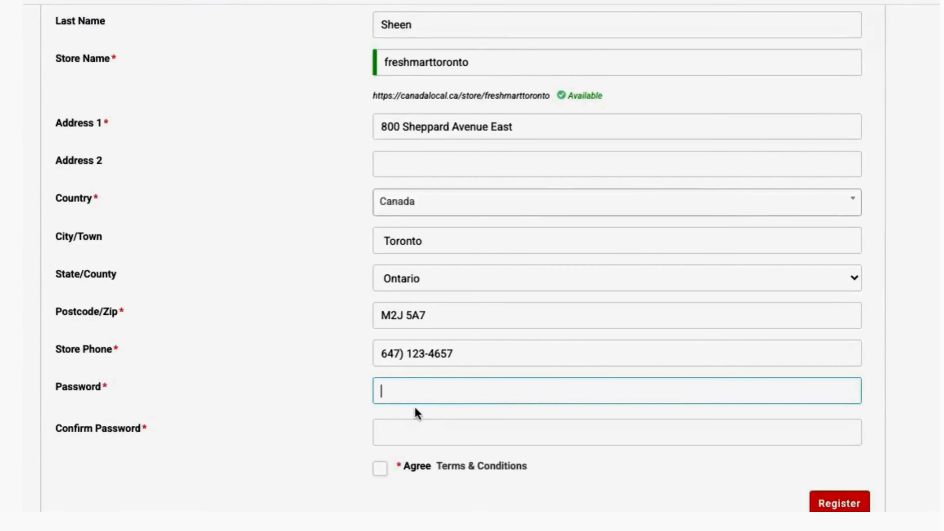
pyautogui.press('super+v')
# Enter the matching password in Confirm Password
pyautogui.click(411, 449)
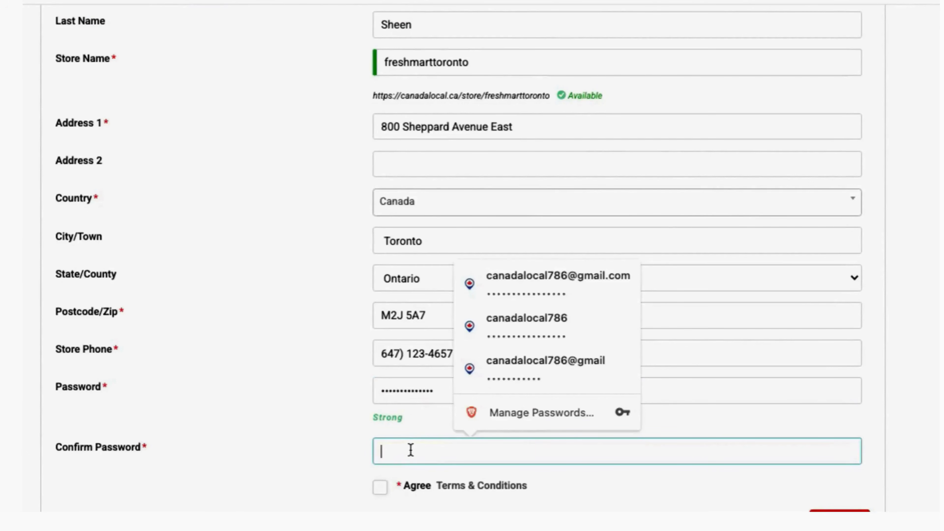
pyautogui.press('super+v')
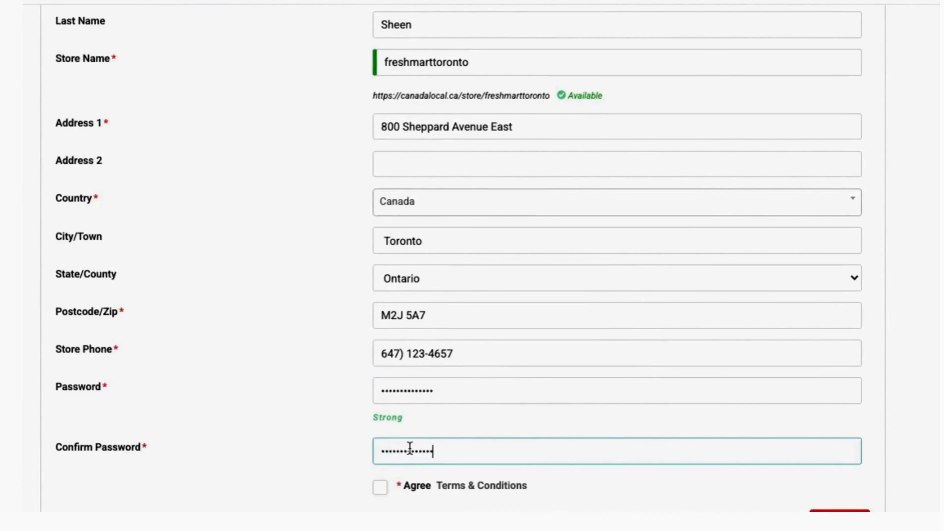
pyautogui.click(319, 451)
# Tick the Agree Terms & Conditions checkbox and review the completed form
pyautogui.click(380, 488)
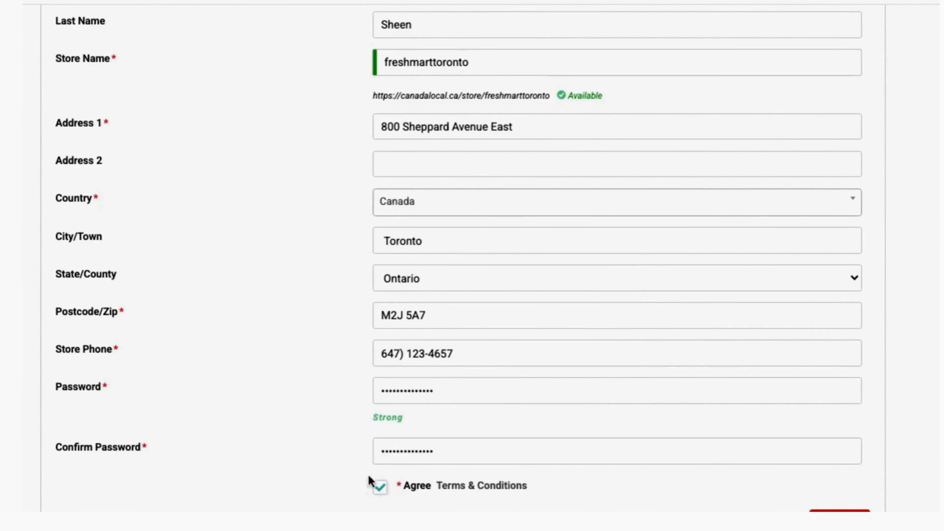
pyautogui.scroll(-2, 818, 388)
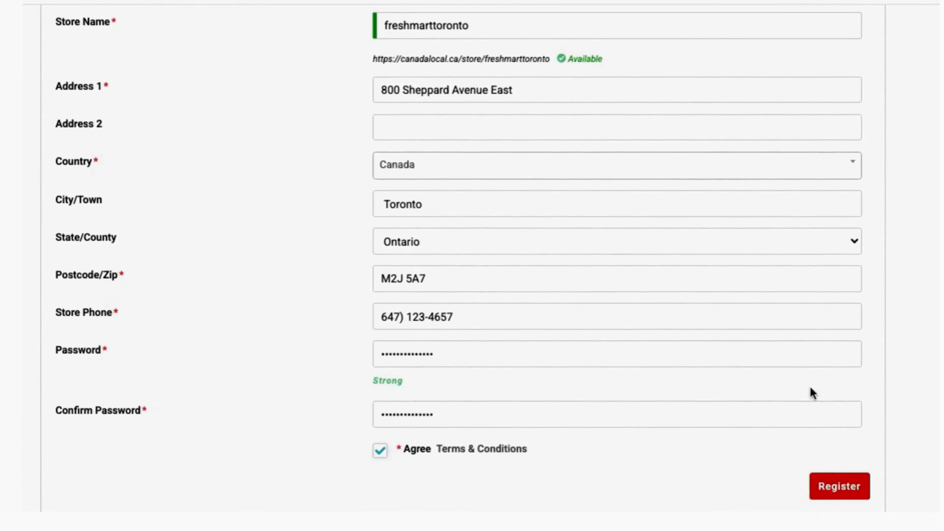
pyautogui.scroll(3, 617, 202)
pyautogui.scroll(4, 617, 202)
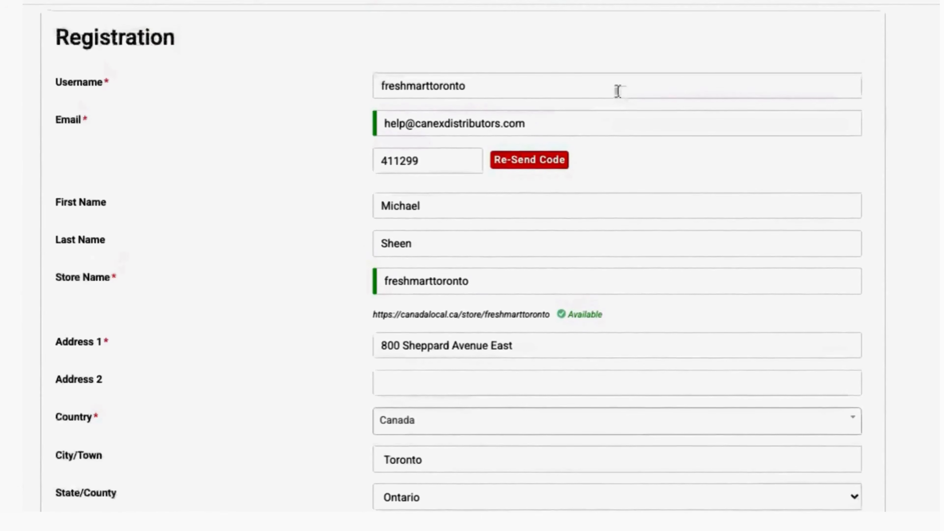
pyautogui.scroll(-1, 612, 115)
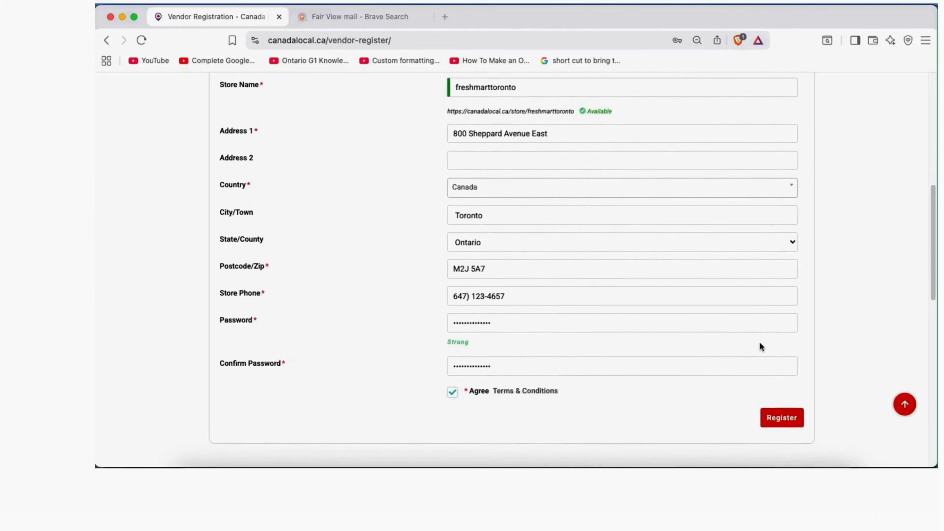
pyautogui.scroll(3, 751, 334)
pyautogui.scroll(4, 617, 146)
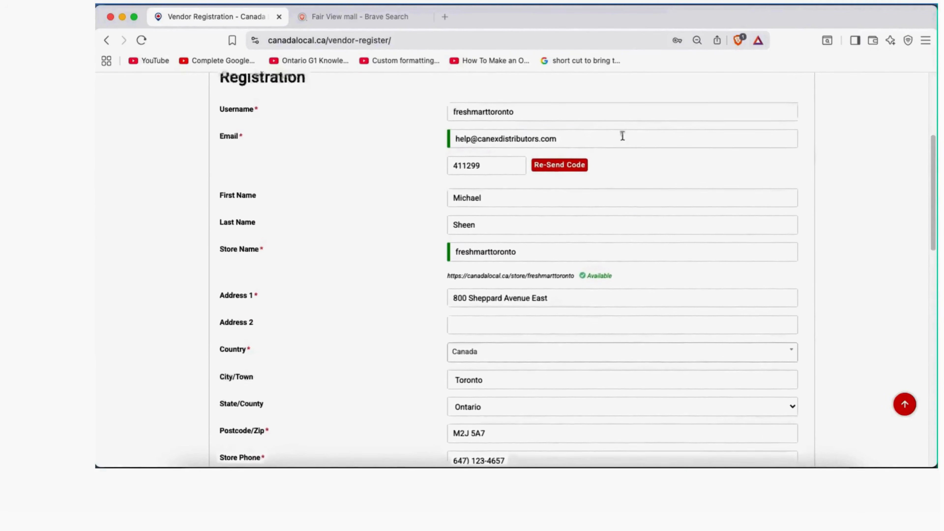
pyautogui.scroll(-4, 619, 146)
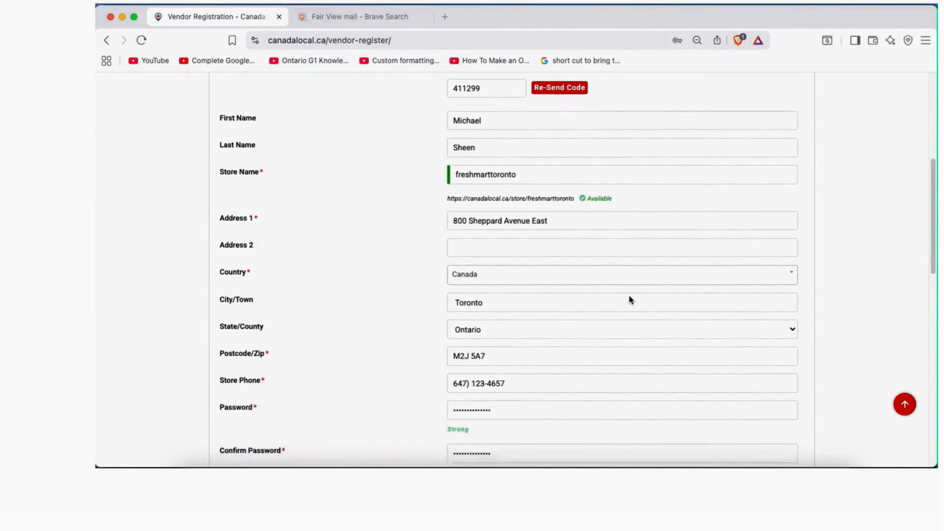
pyautogui.scroll(-6, 636, 317)
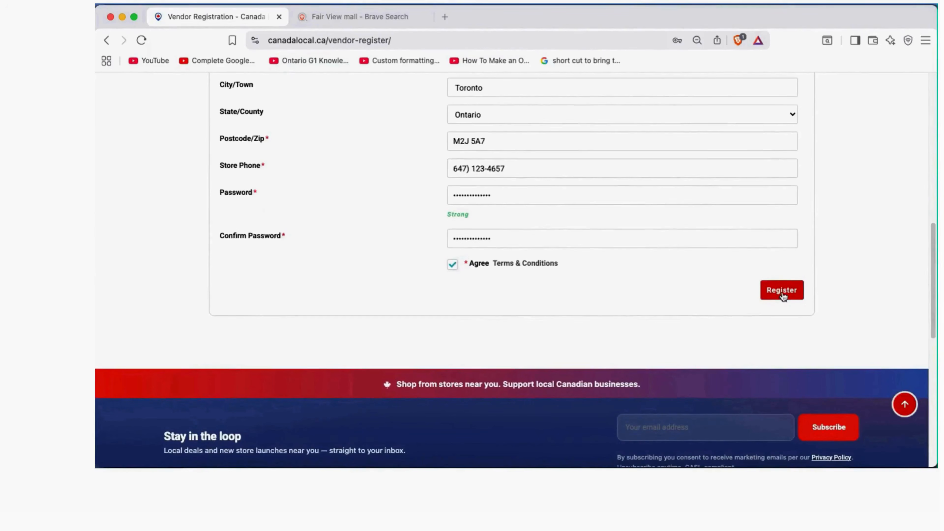
# Register the freshmarttoronto vendor account, declining the browser's offer to save the password
pyautogui.click(782, 294)
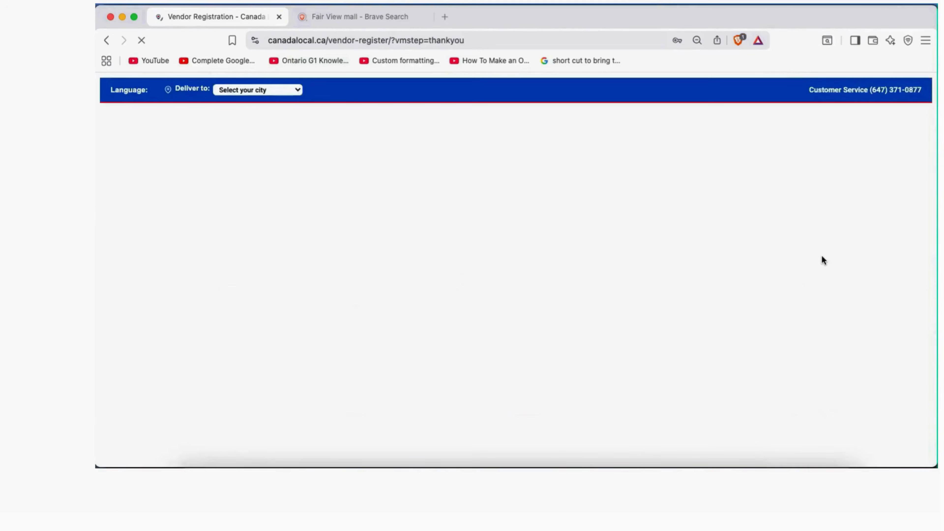
pyautogui.scroll(-2, 825, 283)
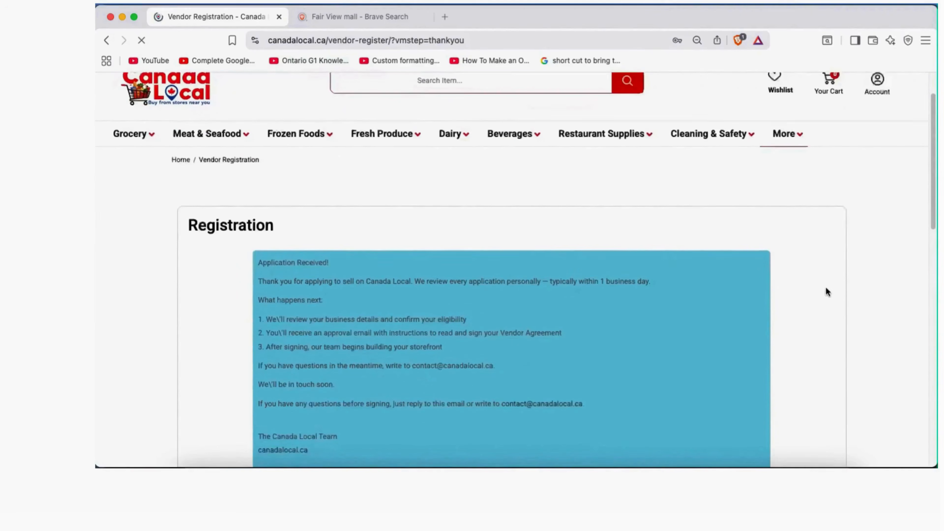
pyautogui.scroll(-3, 826, 292)
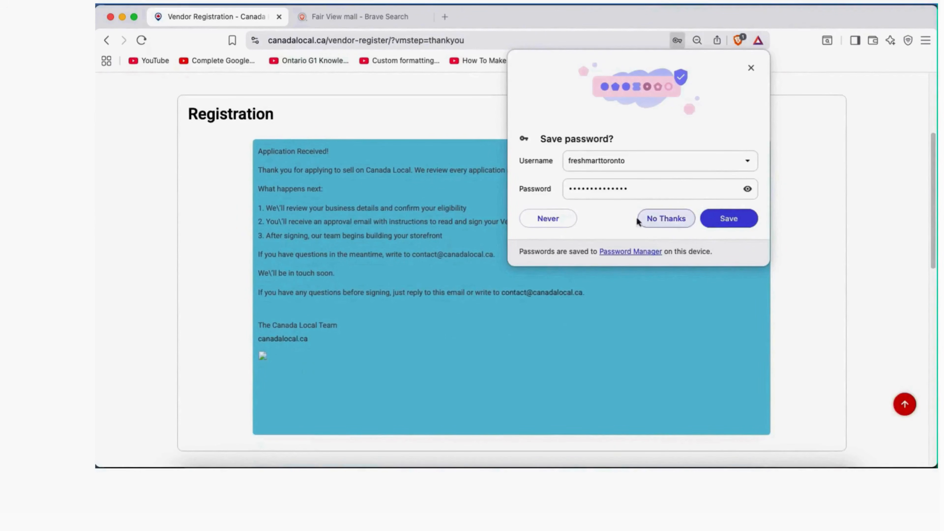
pyautogui.click(727, 219)
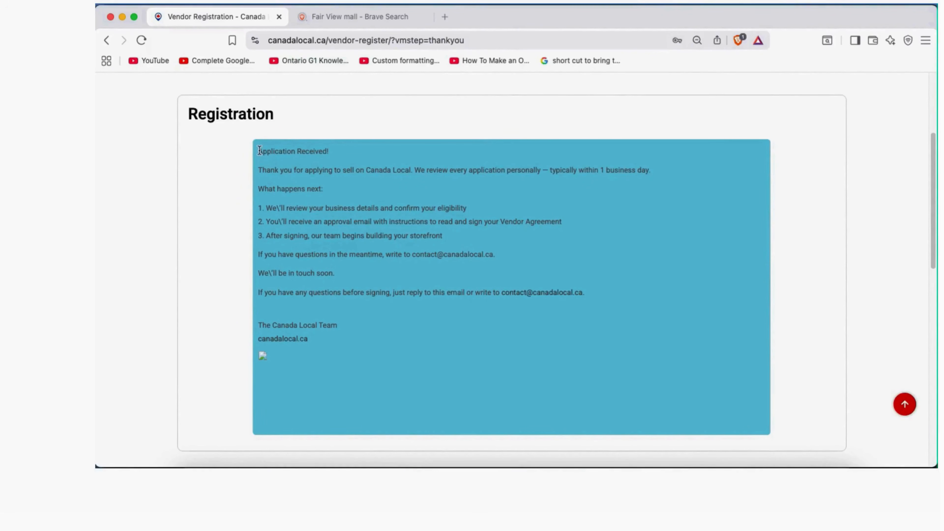
pyautogui.moveTo(258, 150); pyautogui.dragTo(292, 242)
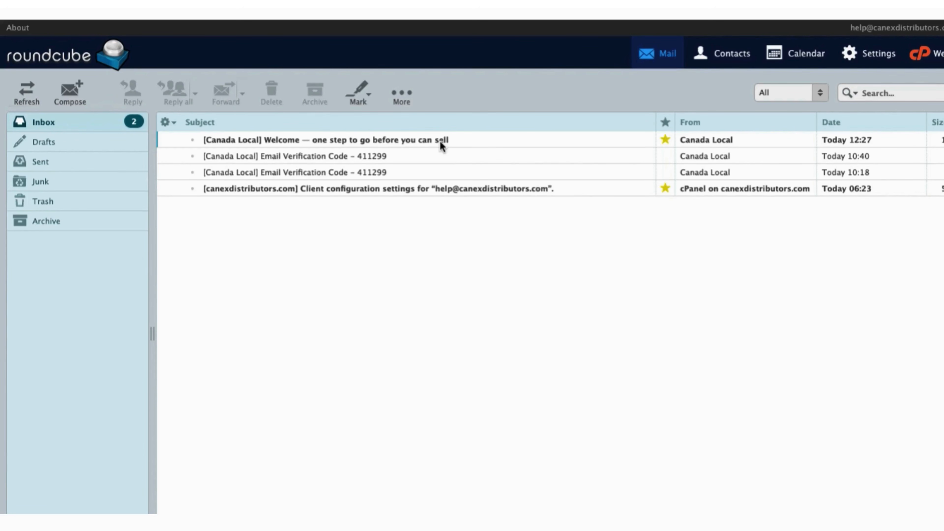
# Open the 'one step to go before you can sell' email and select its vendor-welcome link
pyautogui.doubleClick(439, 141)
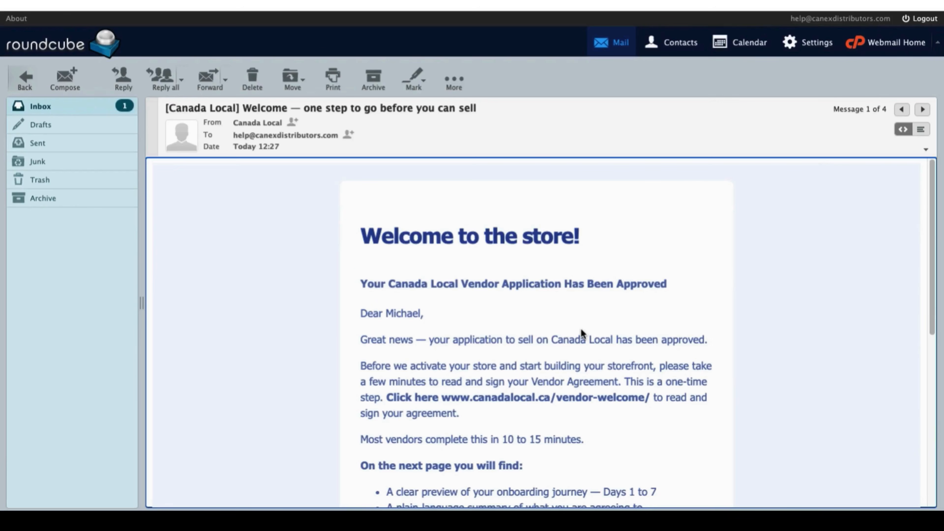
pyautogui.scroll(-3, 581, 328)
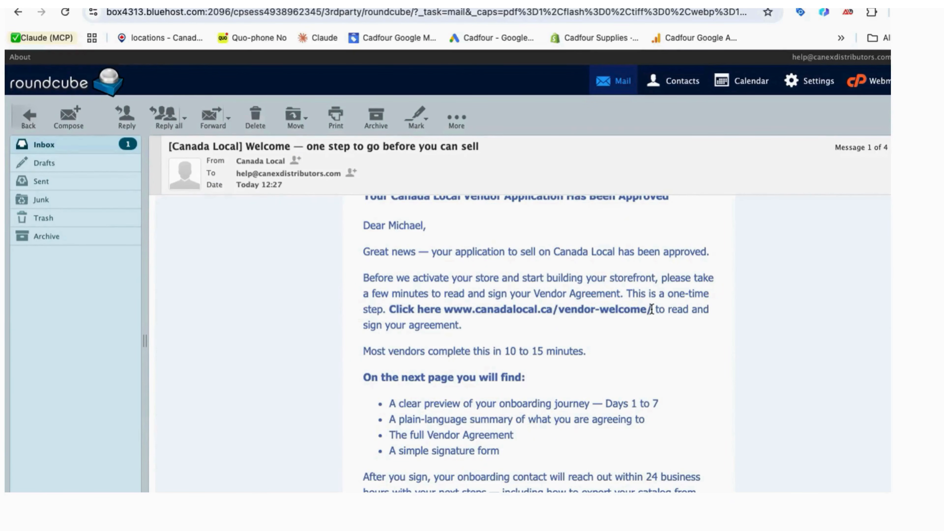
pyautogui.moveTo(651, 309); pyautogui.dragTo(446, 309)
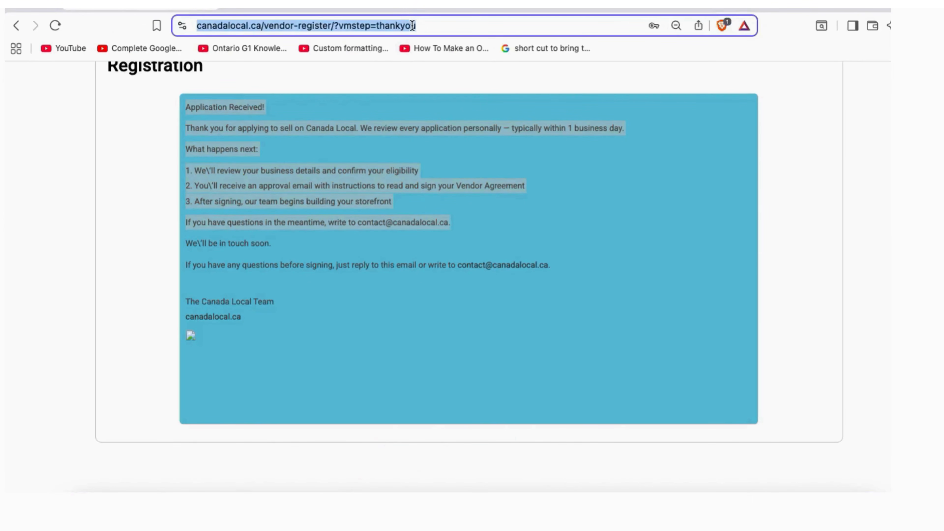
# Go to the copied vendor-welcome page and start reading the Vendor Agreement
pyautogui.write('www.canadalocal.ca/vendor-welcome/')
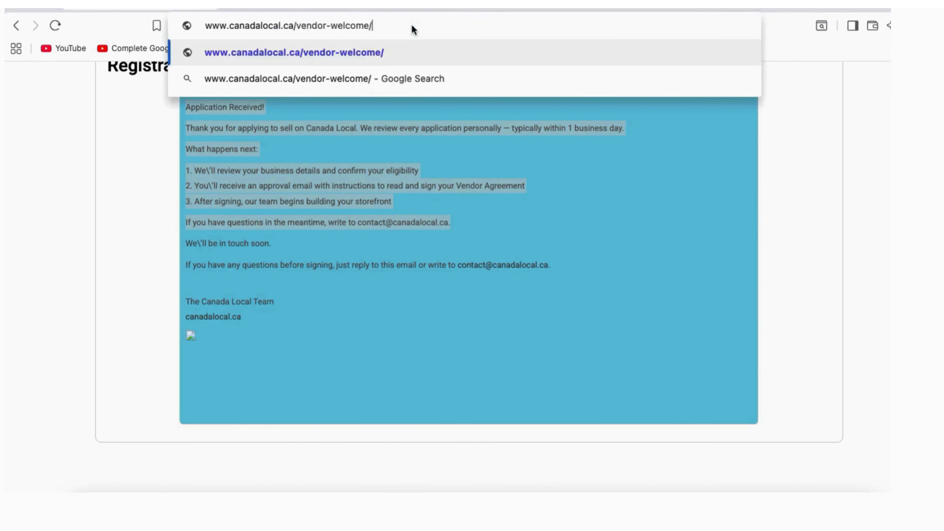
pyautogui.press('Return')
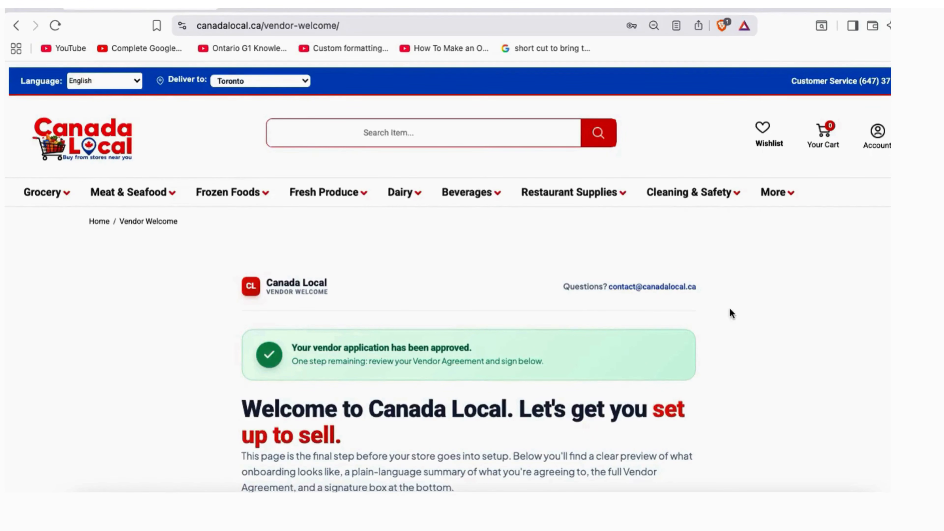
pyautogui.scroll(-5, 789, 338)
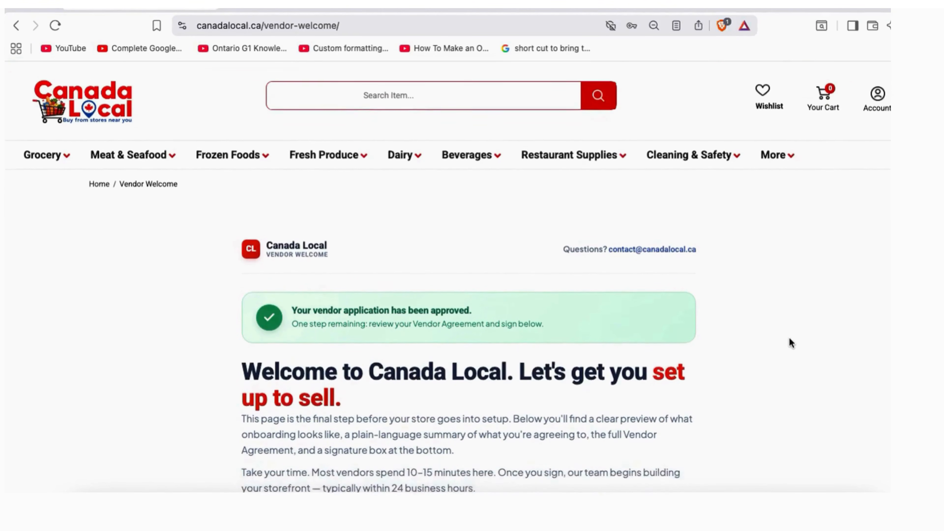
pyautogui.scroll(-2, 789, 337)
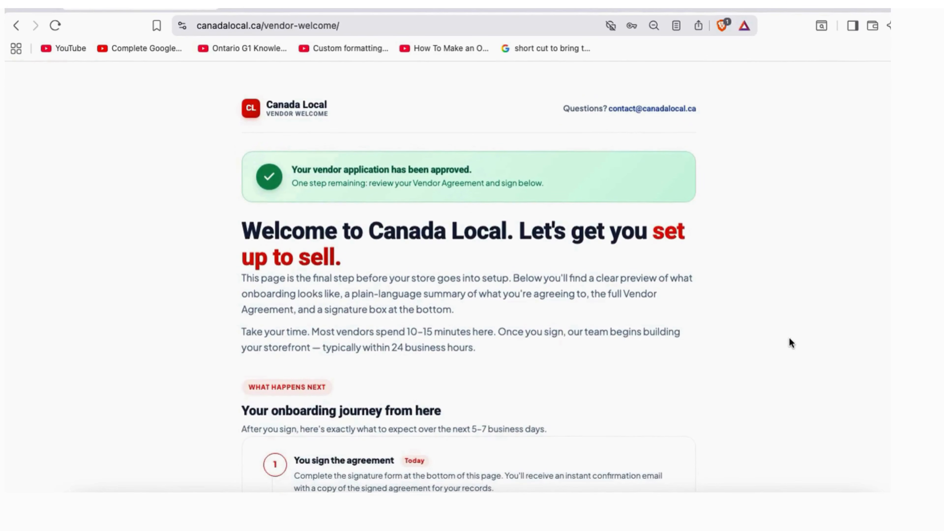
pyautogui.scroll(-4, 789, 337)
pyautogui.scroll(-6, 789, 338)
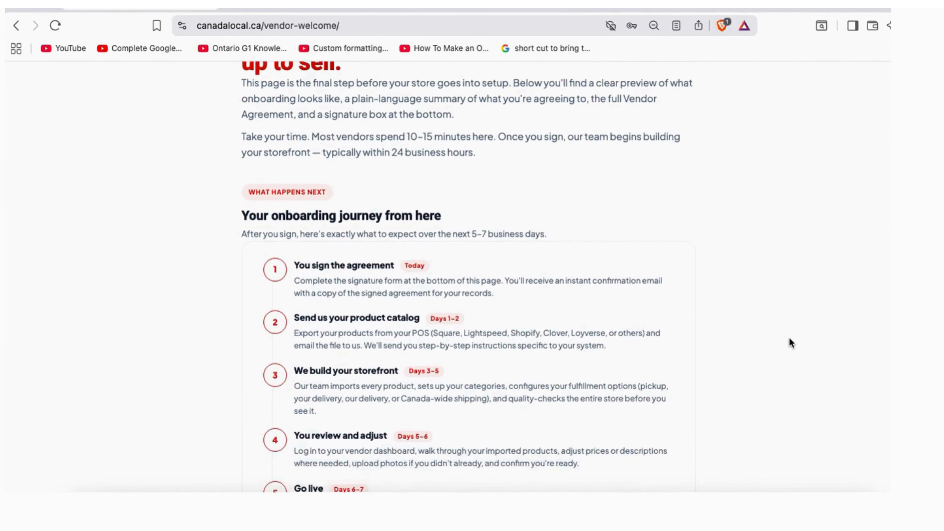
pyautogui.scroll(-8, 789, 339)
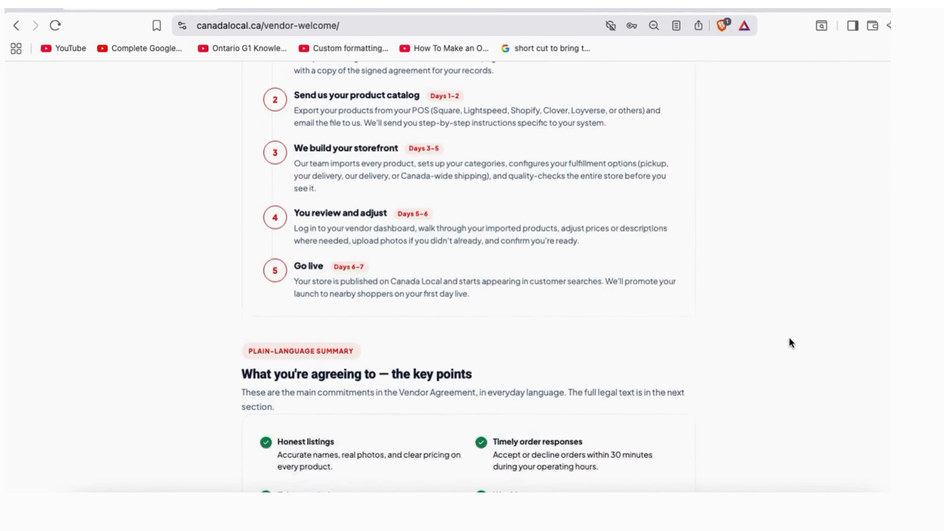
# Scroll to 'End of Vendor Agreement' and down to the Sign & accept form
pyautogui.scroll(-13, 789, 338)
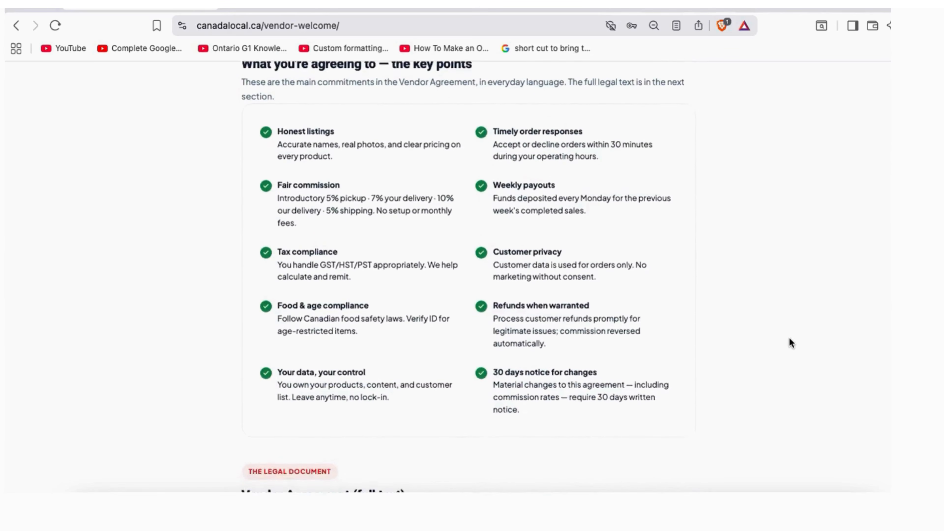
pyautogui.scroll(-7, 789, 337)
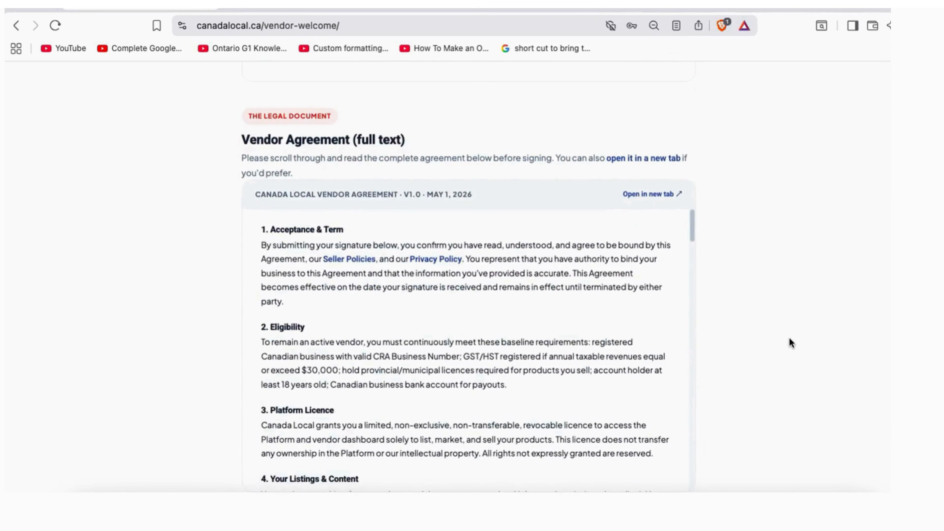
pyautogui.scroll(-5, 592, 254)
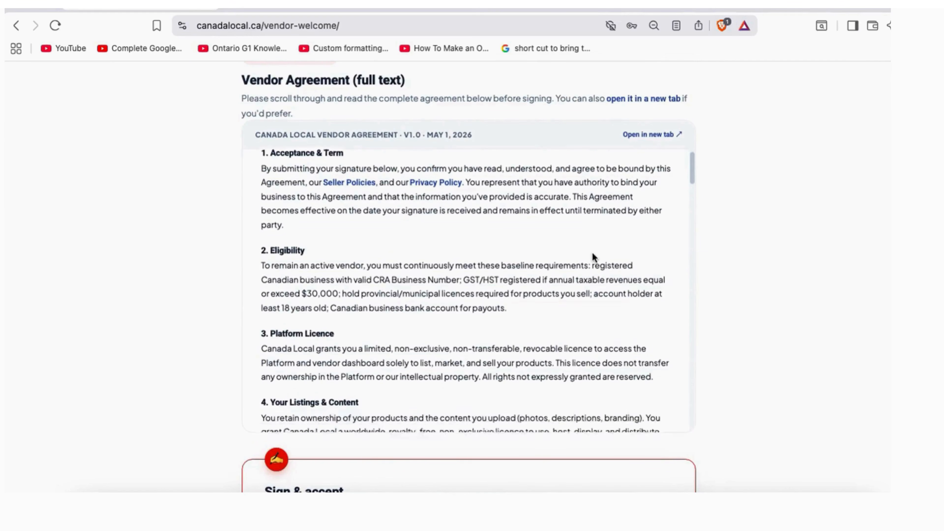
pyautogui.scroll(-8, 592, 253)
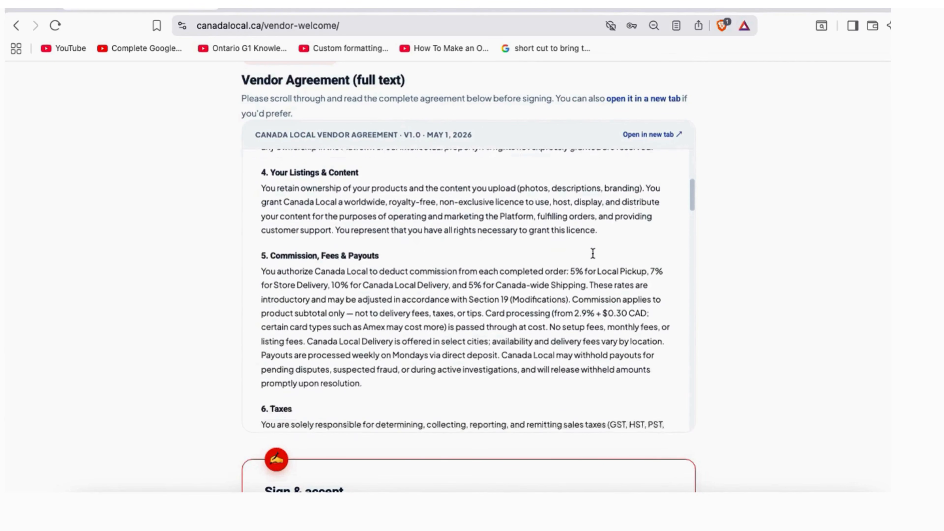
pyautogui.scroll(-7, 592, 254)
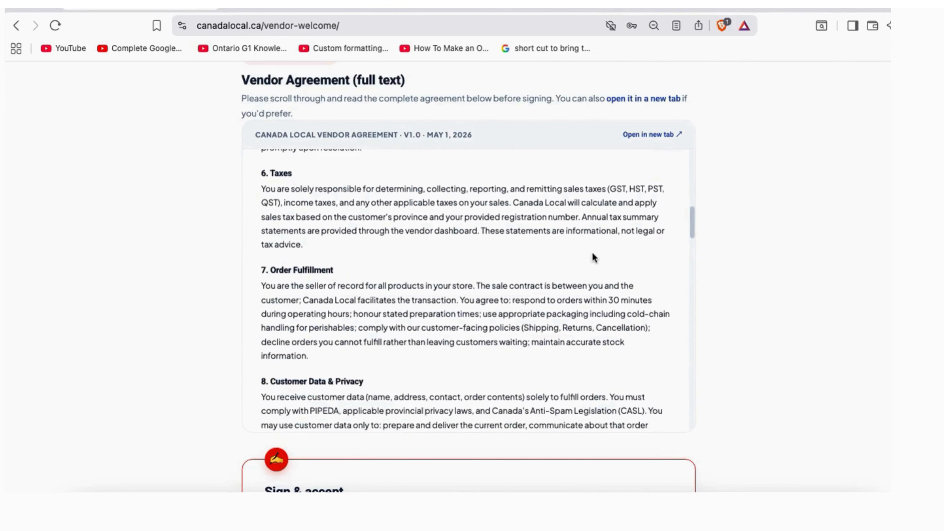
pyautogui.scroll(-9, 592, 253)
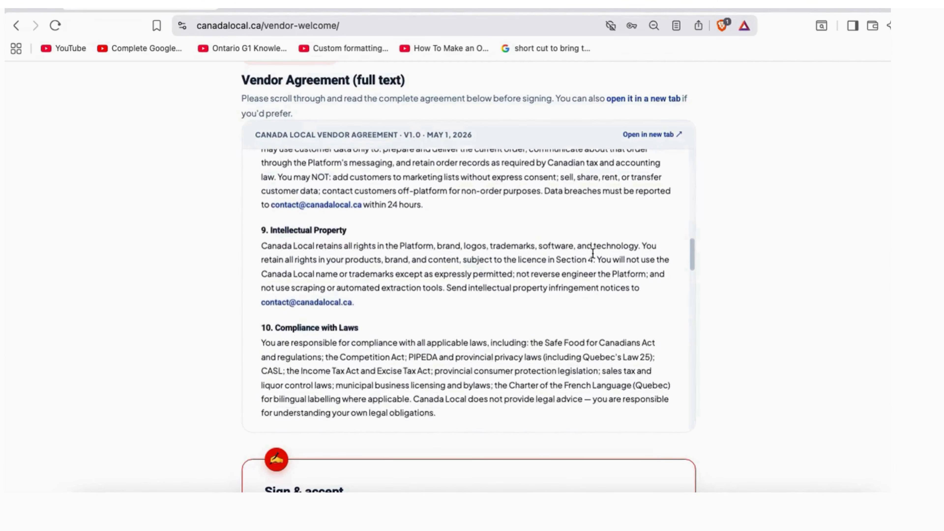
pyautogui.scroll(-9, 592, 254)
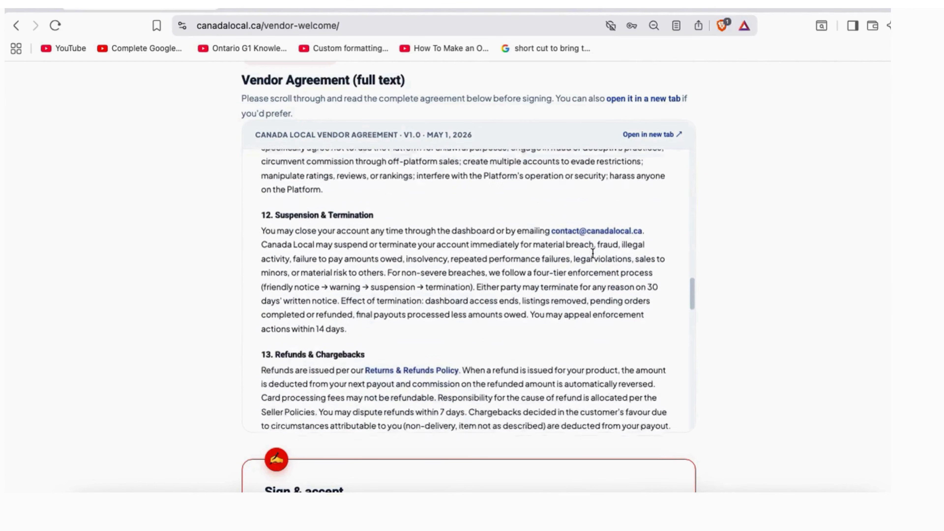
pyautogui.scroll(-8, 592, 252)
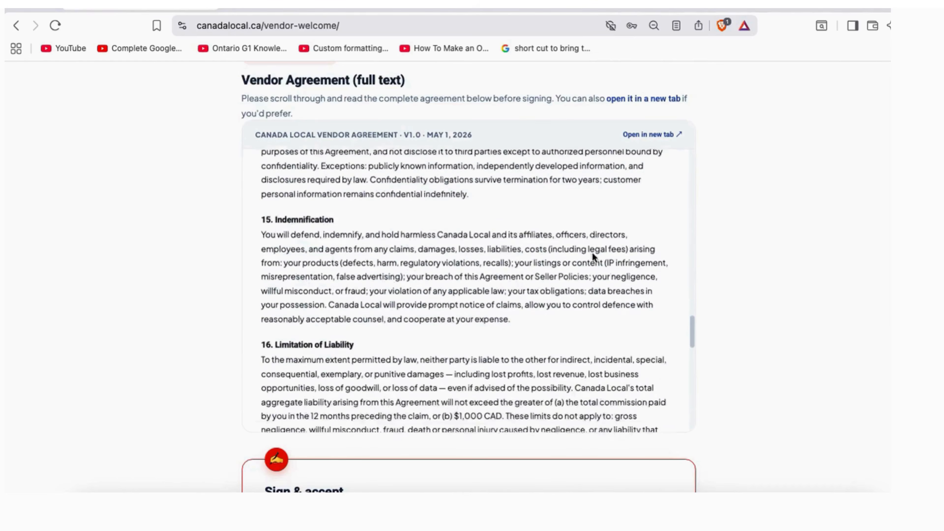
pyautogui.scroll(-8, 592, 253)
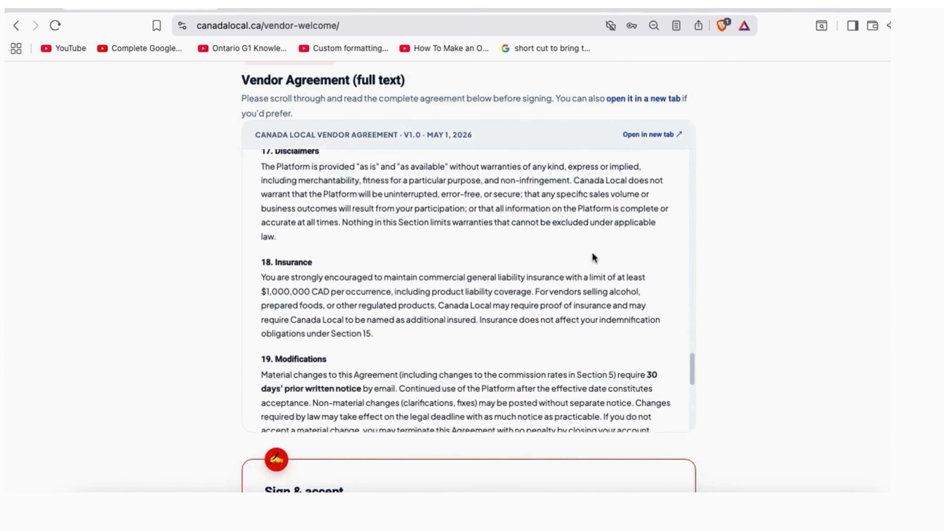
pyautogui.scroll(-3, 593, 255)
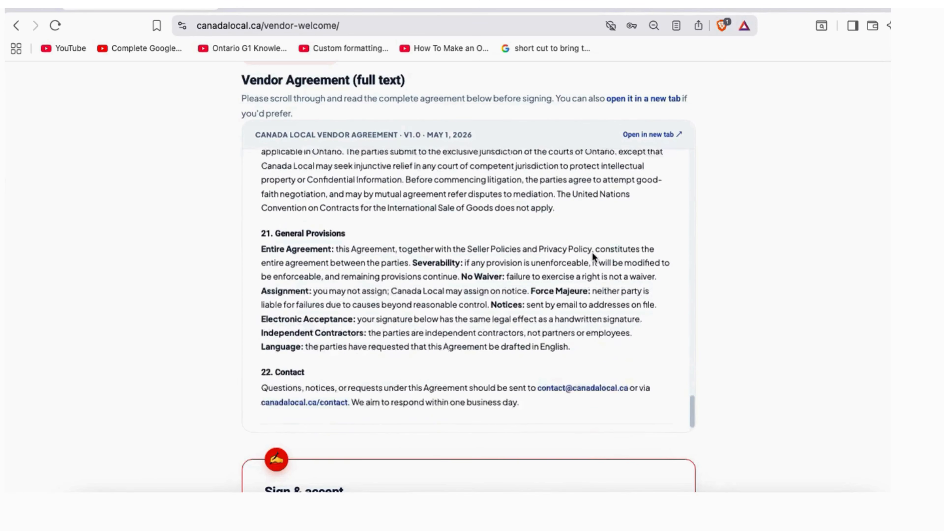
pyautogui.scroll(-1, 776, 346)
pyautogui.scroll(-7, 776, 346)
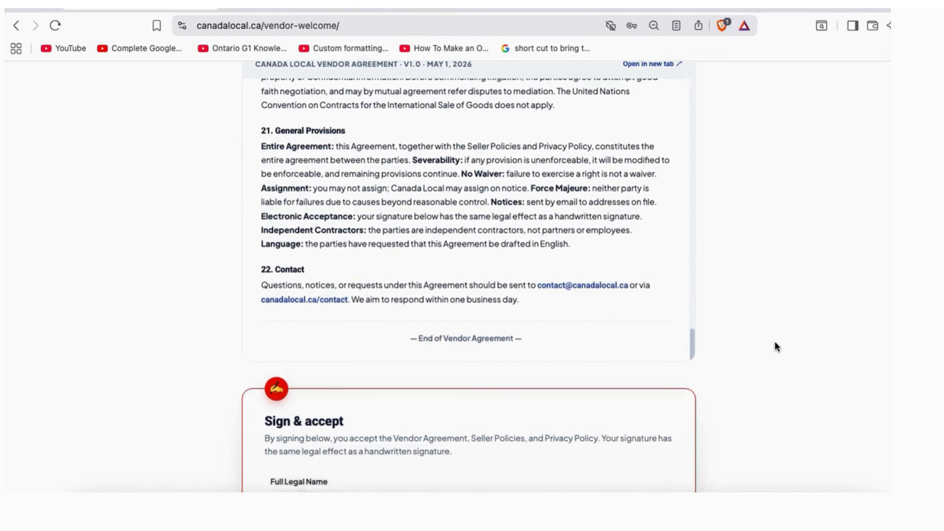
pyautogui.scroll(-2, 776, 347)
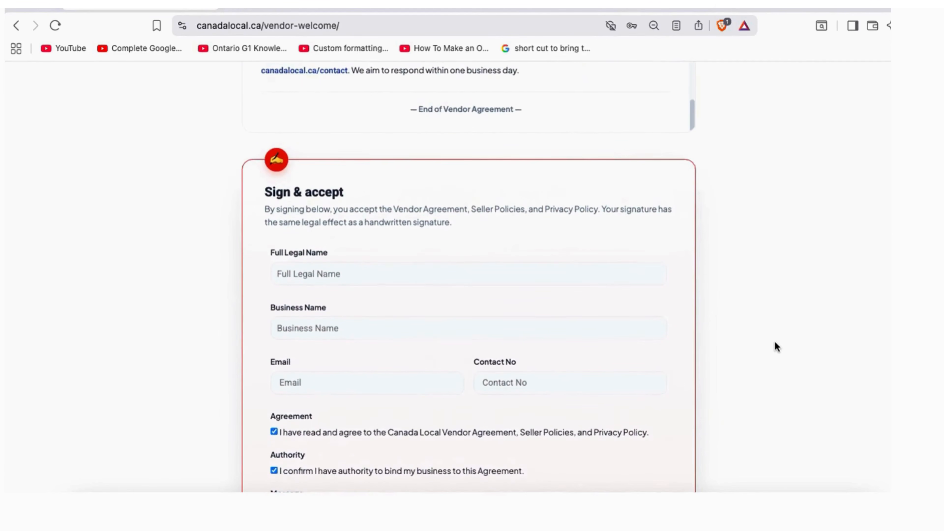
pyautogui.scroll(-1, 776, 347)
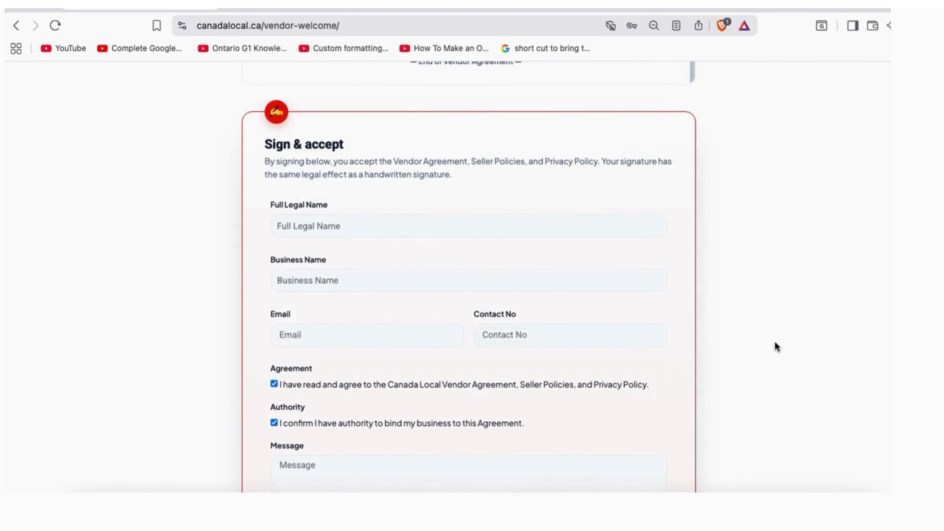
pyautogui.scroll(-1, 776, 347)
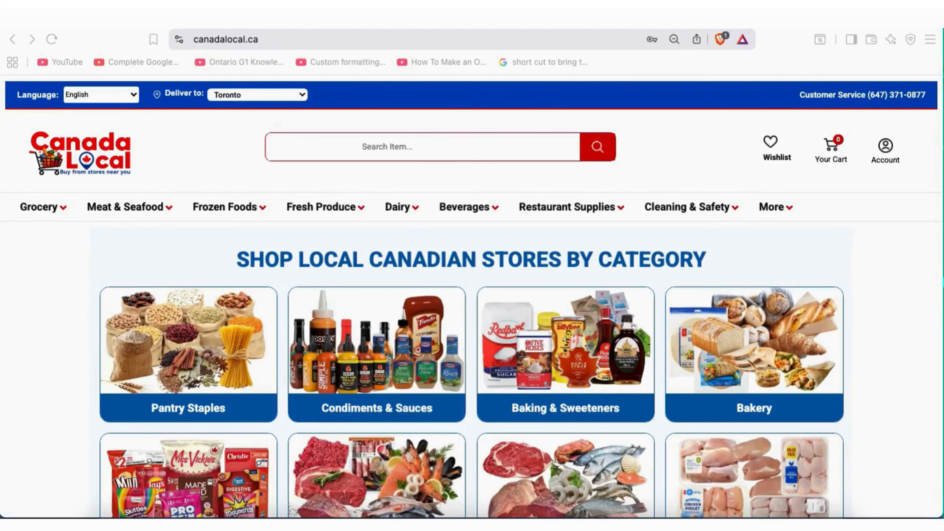
# Open More > Vendor Dashboard and log in with Remember me ticked
pyautogui.click(233, 39)
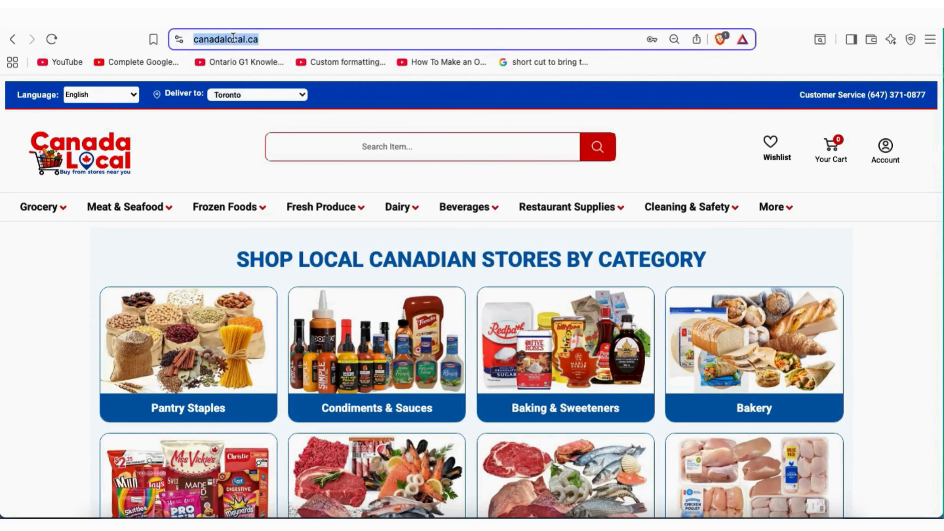
pyautogui.click(265, 39)
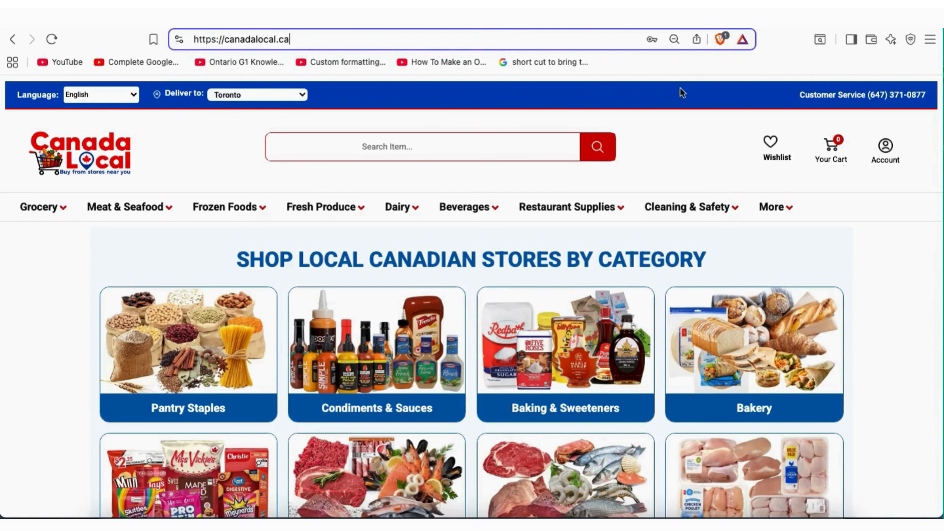
pyautogui.click(784, 211)
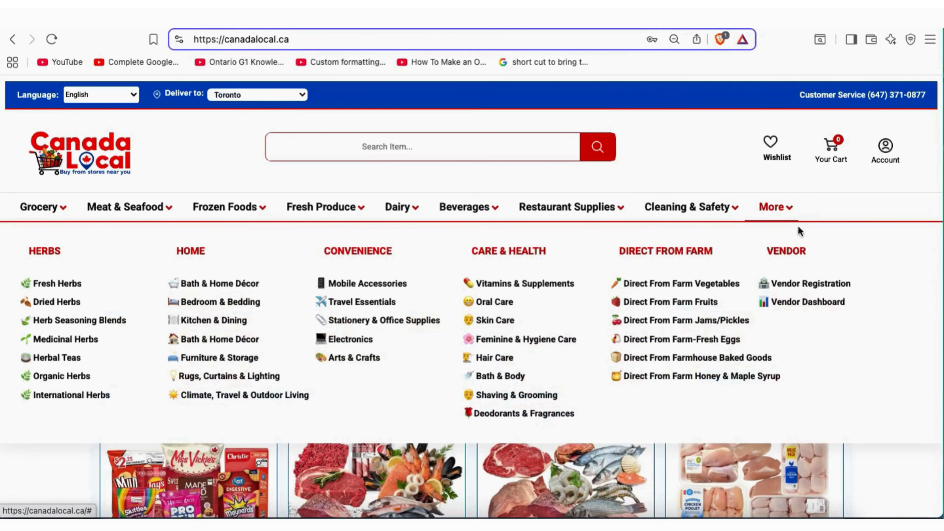
pyautogui.click(813, 303)
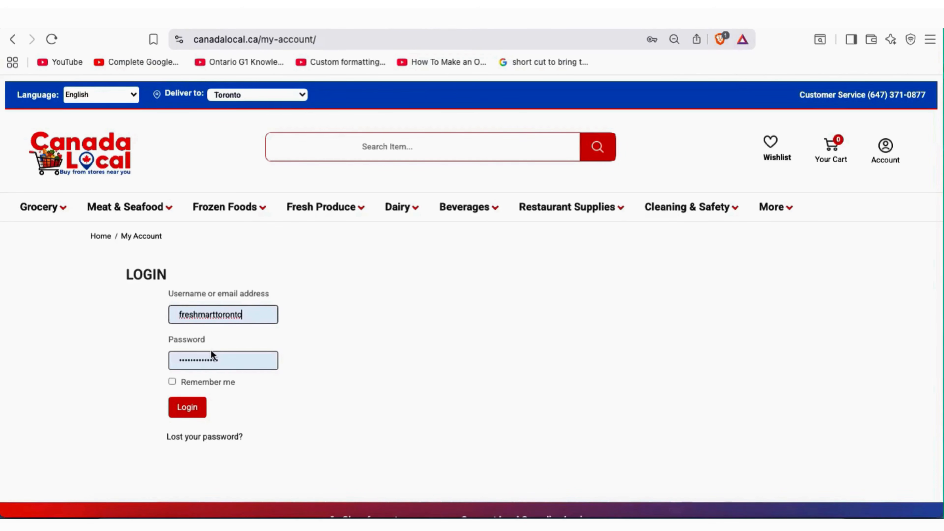
pyautogui.click(173, 381)
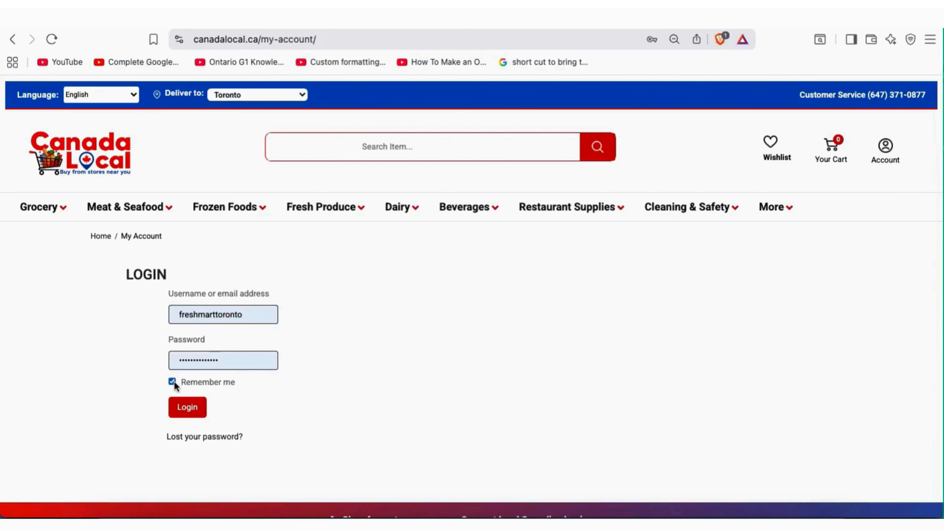
pyautogui.click(197, 414)
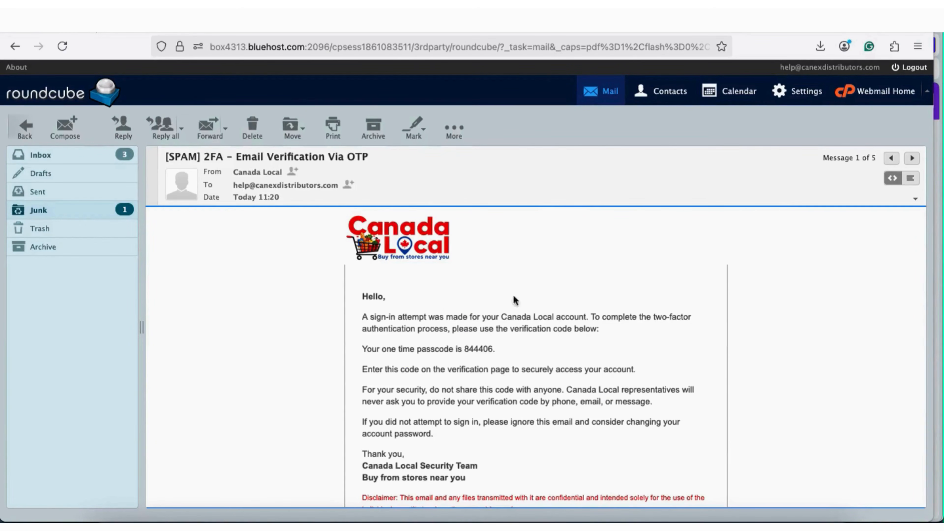
# Select the one-time passcode in the 2FA Email Verification Via OTP message
pyautogui.scroll(-2, 728, 332)
pyautogui.scroll(-1, 728, 331)
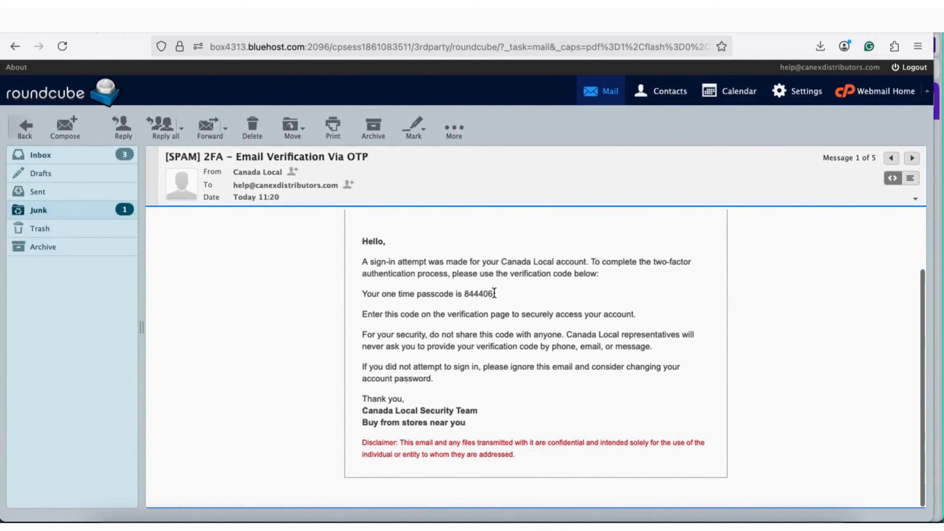
pyautogui.moveTo(496, 294); pyautogui.dragTo(463, 294)
pyautogui.scroll(3, 584, 323)
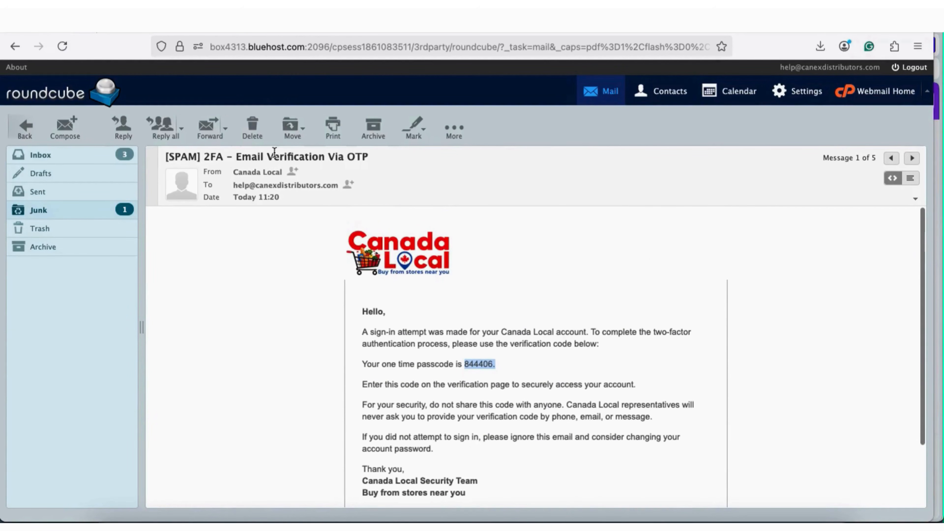
pyautogui.scroll(-2, 569, 374)
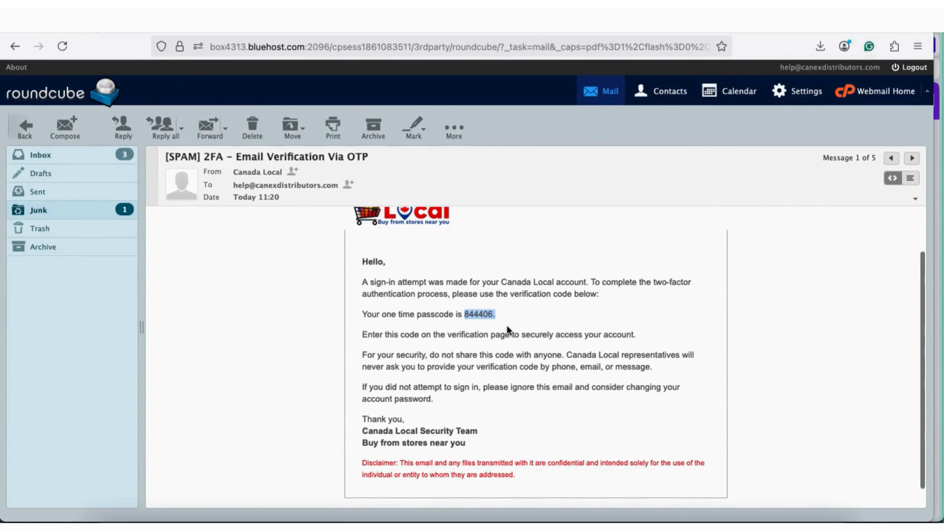
pyautogui.scroll(2, 508, 328)
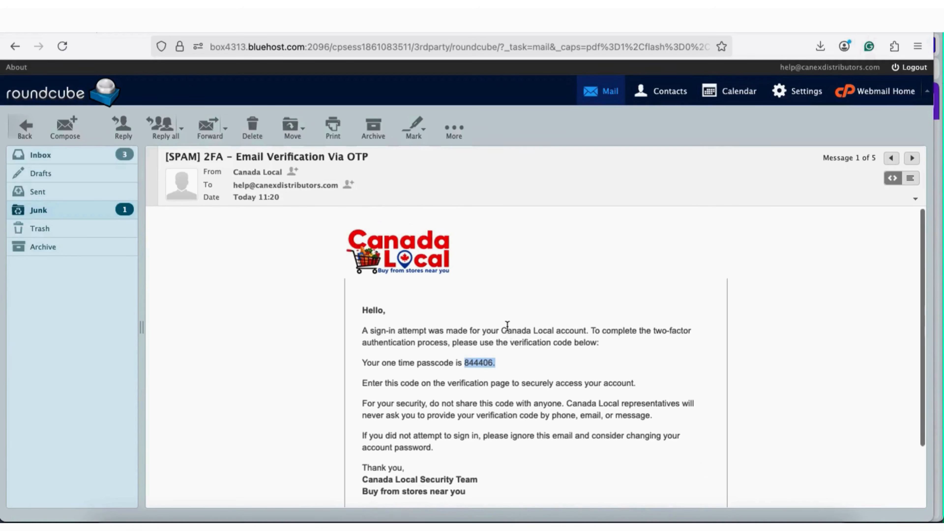
pyautogui.scroll(-1, 593, 314)
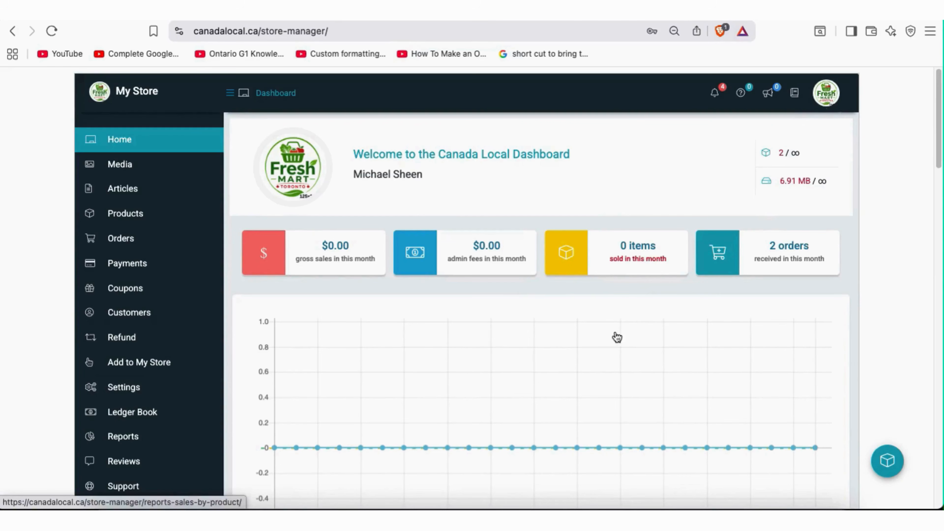
# Open the store profile and enlarge the About description editor
pyautogui.click(829, 100)
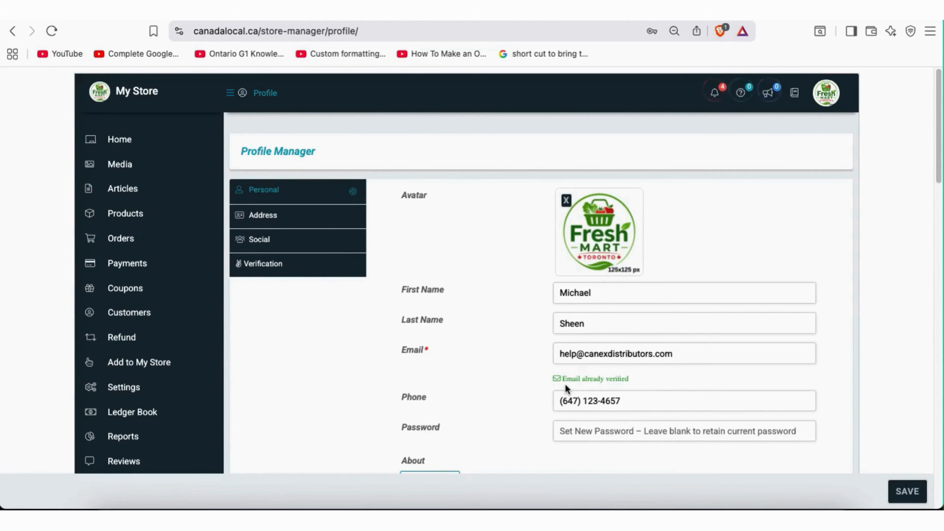
pyautogui.scroll(-2, 506, 353)
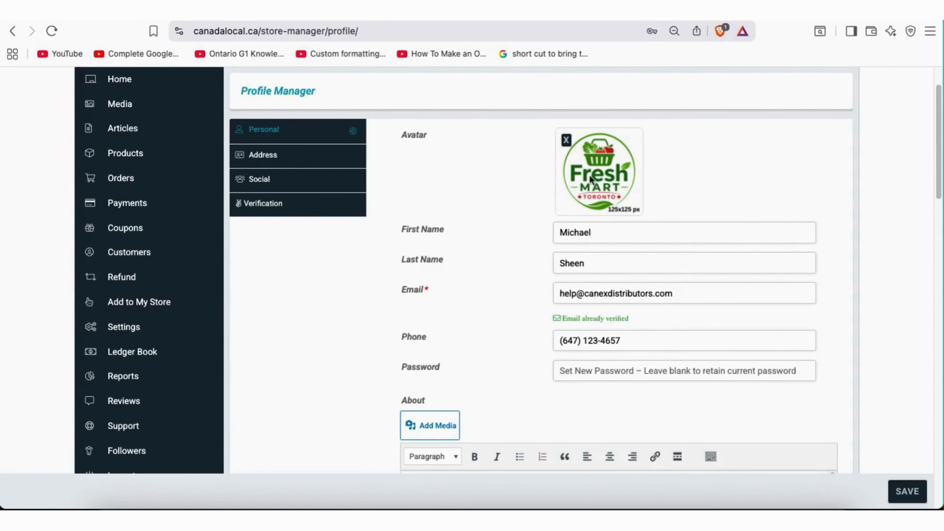
pyautogui.scroll(-1, 512, 354)
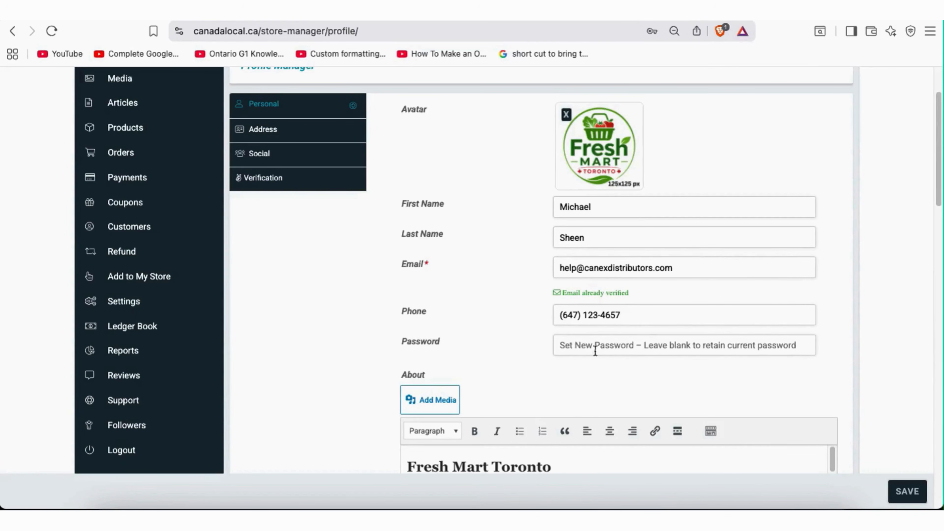
pyautogui.scroll(-4, 520, 368)
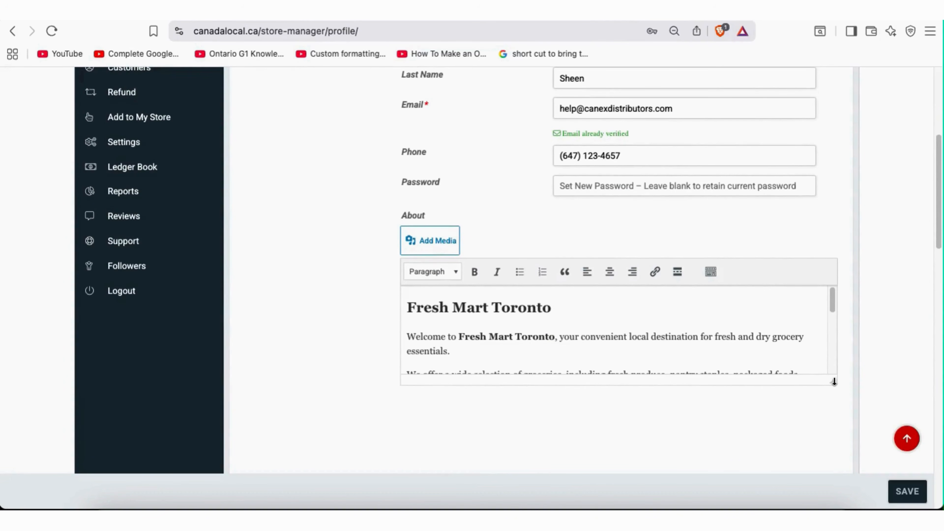
pyautogui.moveTo(833, 381); pyautogui.dragTo(841, 457)
# Review the Fresh Mart Toronto About text and save the profile details
pyautogui.scroll(-3, 661, 378)
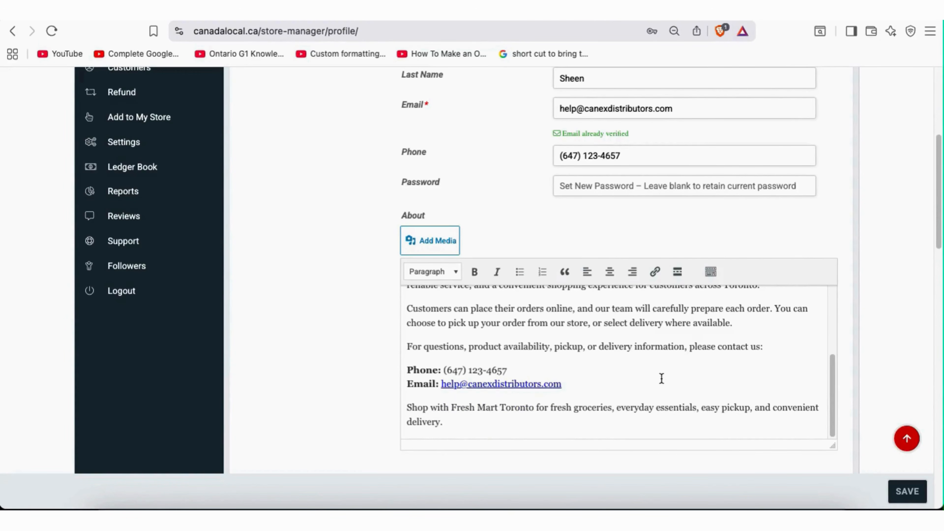
pyautogui.scroll(3, 661, 379)
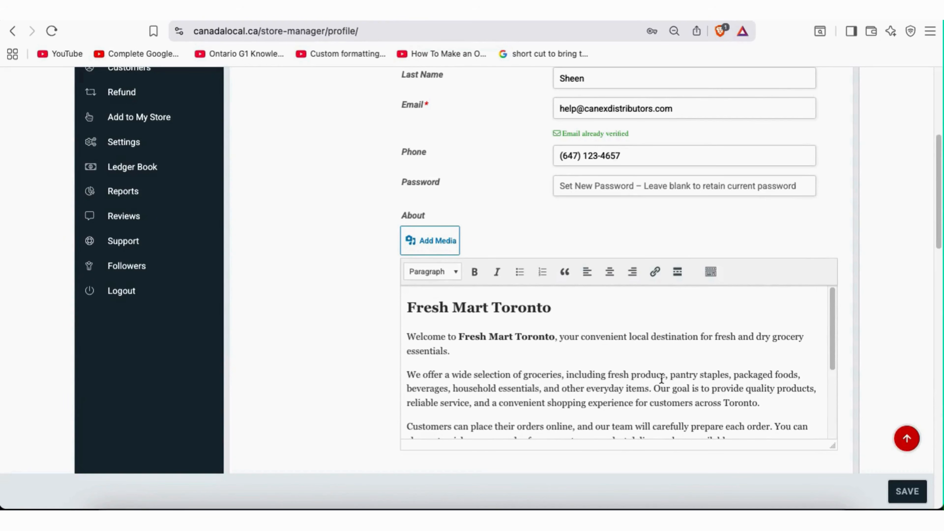
pyautogui.scroll(3, 351, 326)
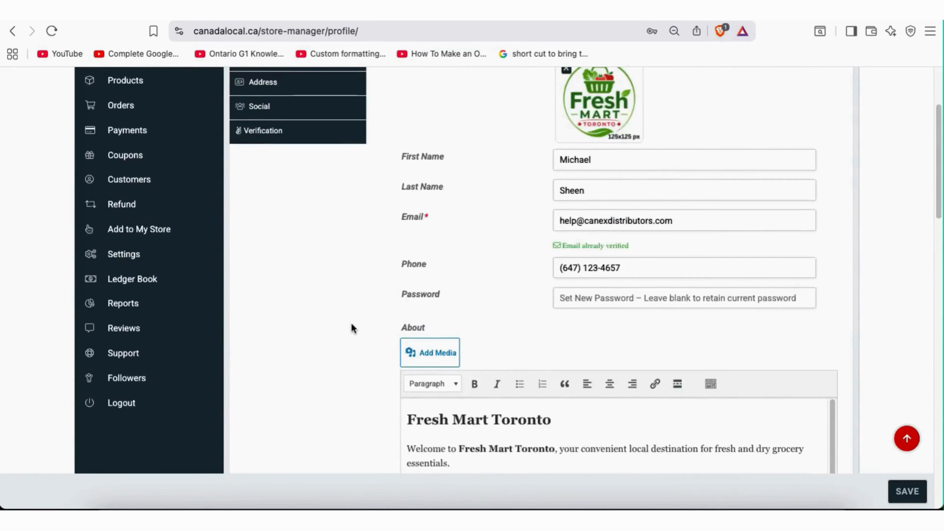
pyautogui.scroll(3, 351, 326)
pyautogui.scroll(-2, 351, 325)
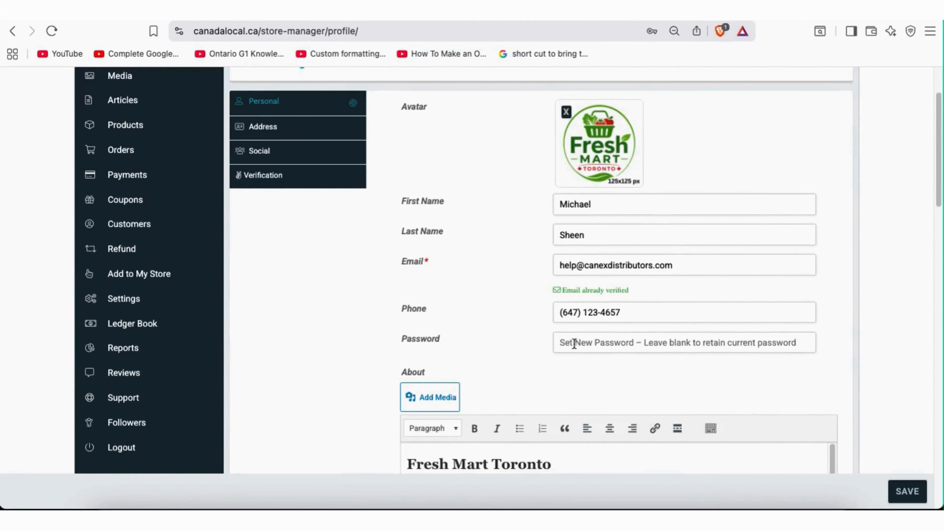
pyautogui.click(907, 491)
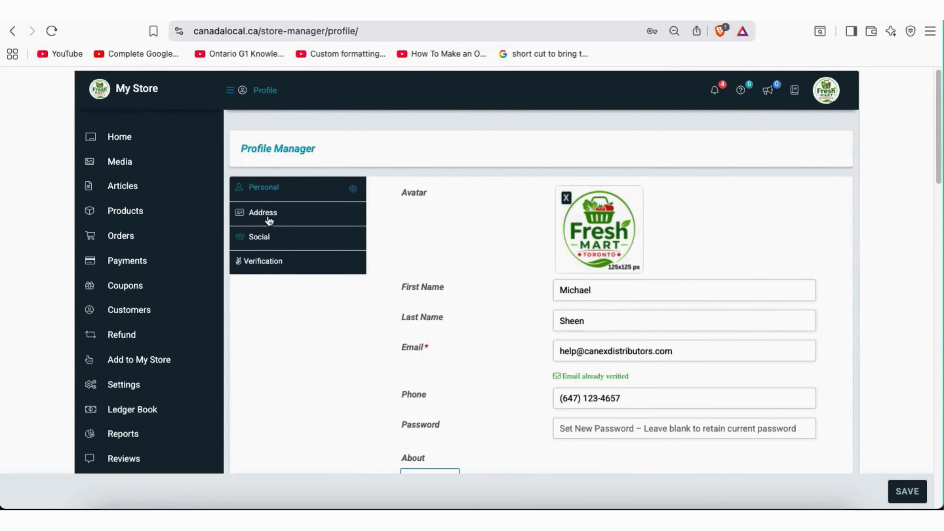
# Check the billing address with Same as Billing shipping, then show the empty Social handle fields
pyautogui.click(269, 219)
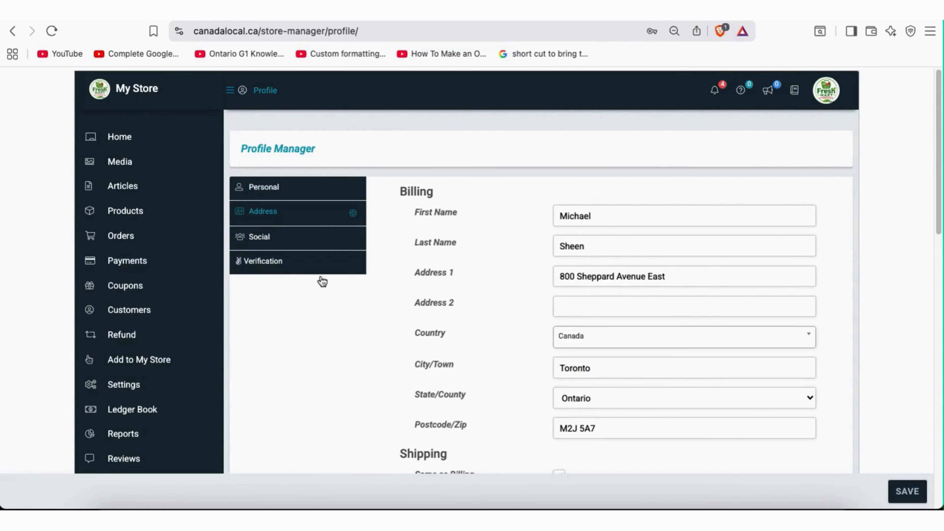
pyautogui.scroll(-1, 318, 338)
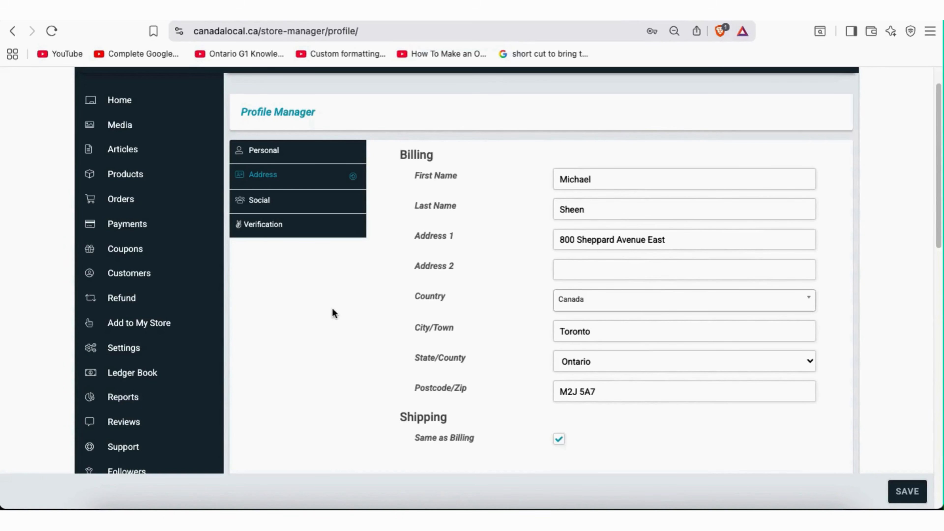
pyautogui.click(262, 201)
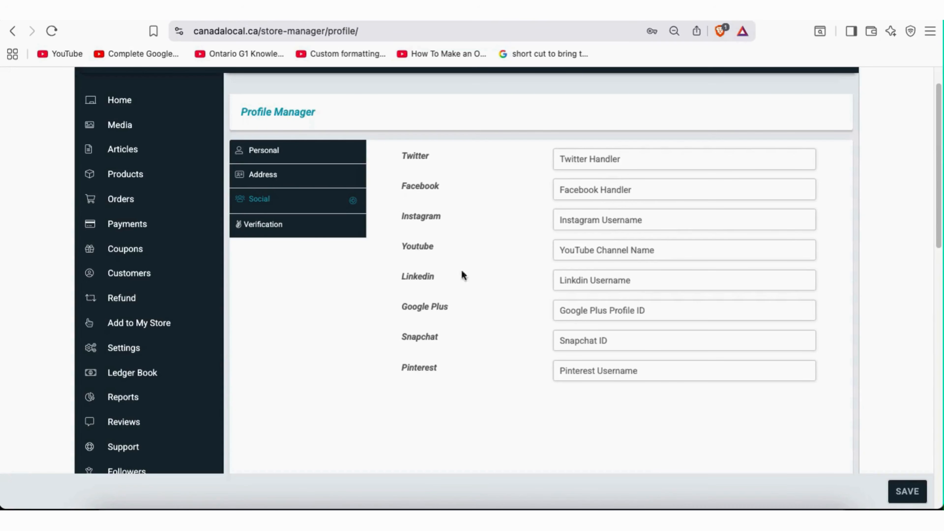
pyautogui.click(274, 231)
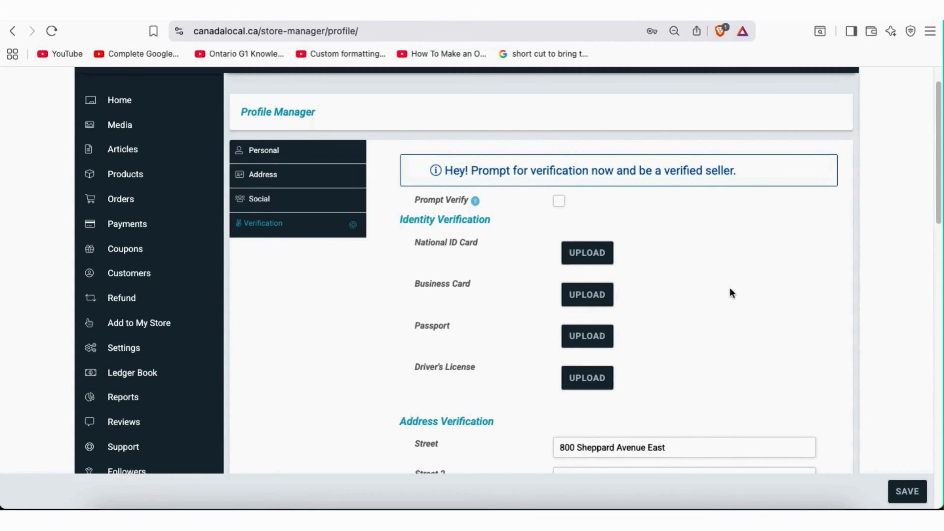
pyautogui.scroll(-1, 730, 293)
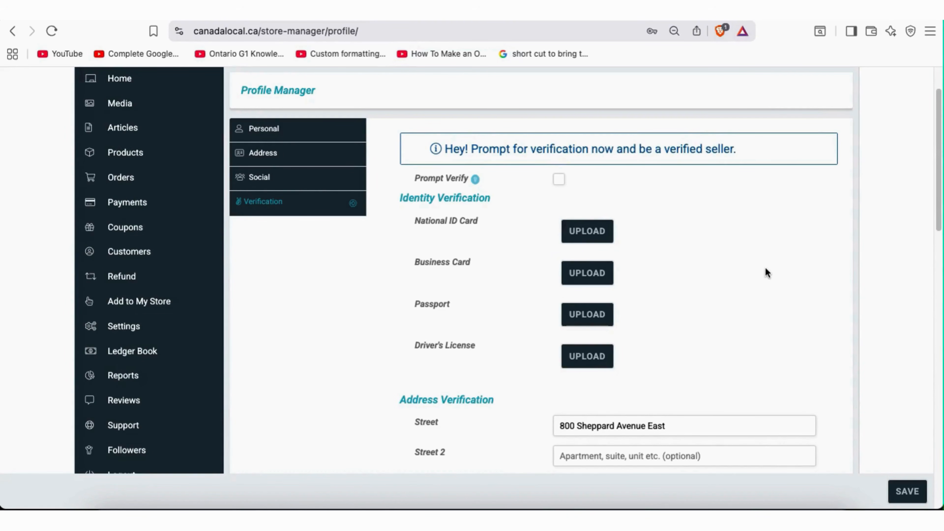
pyautogui.scroll(-1, 766, 268)
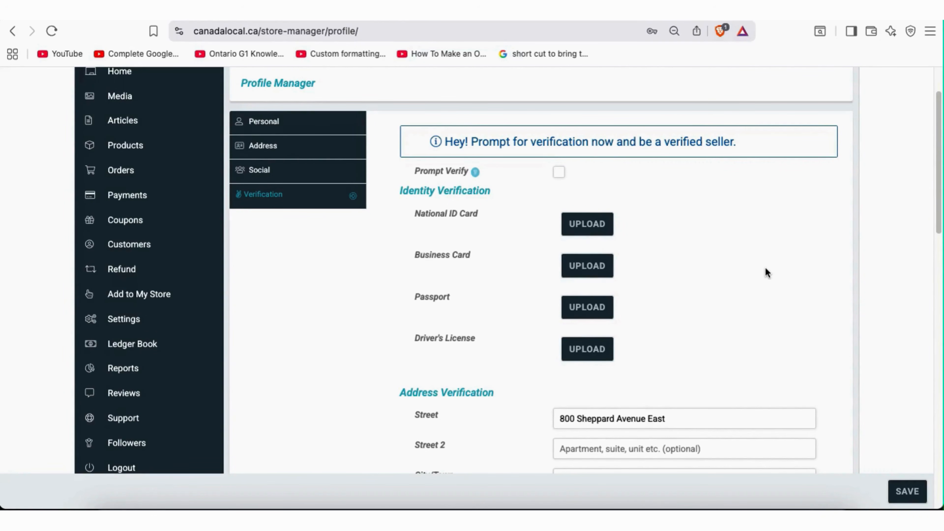
pyautogui.scroll(-1, 766, 269)
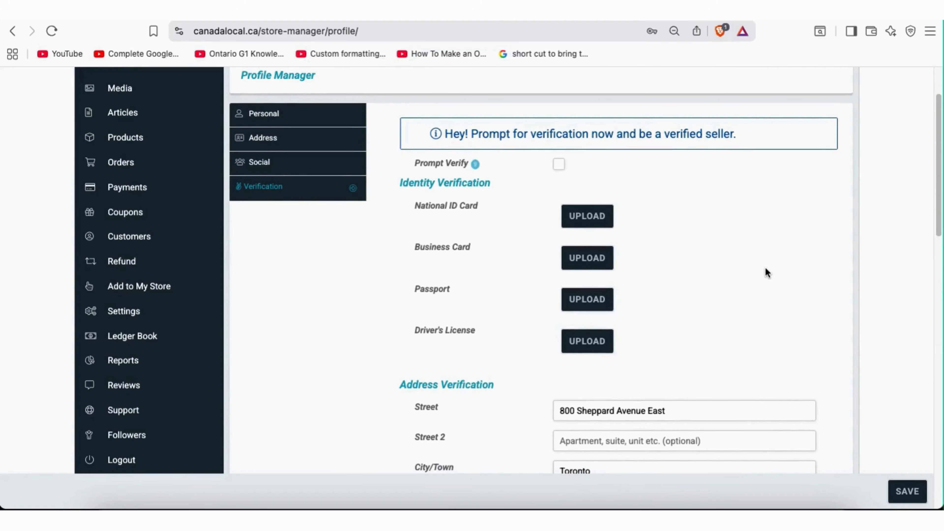
pyautogui.scroll(1, 765, 268)
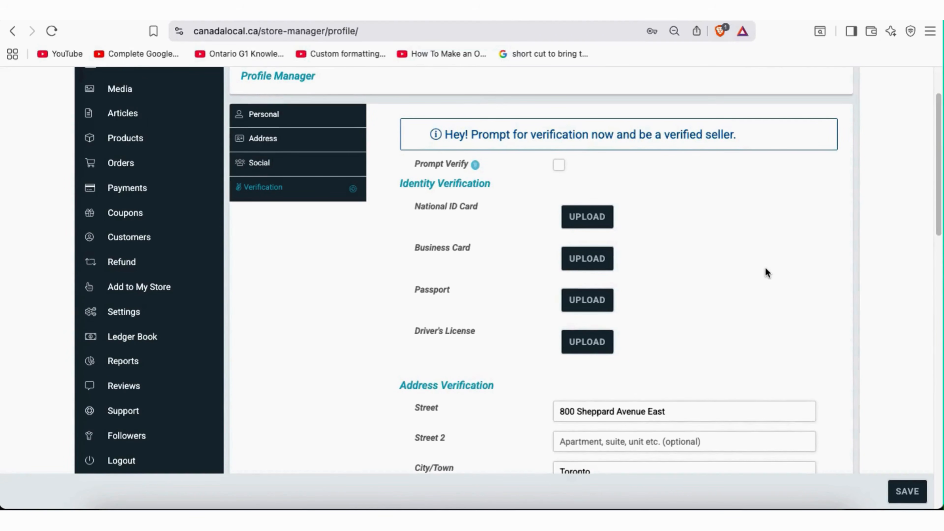
pyautogui.scroll(-5, 765, 269)
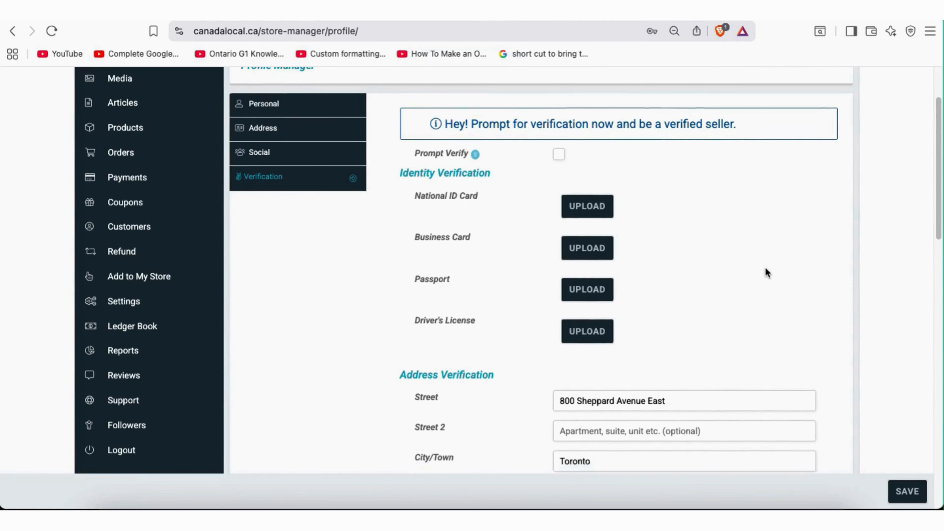
pyautogui.scroll(-1, 765, 267)
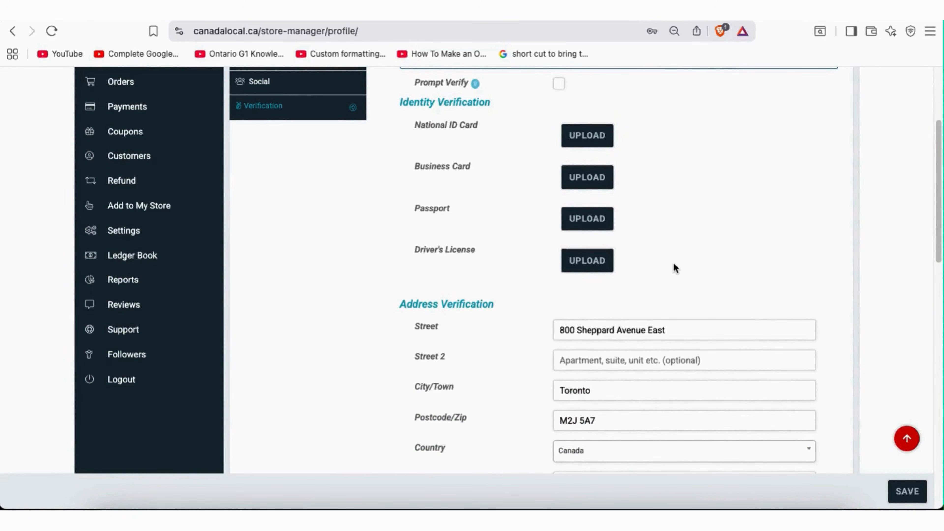
pyautogui.scroll(2, 648, 239)
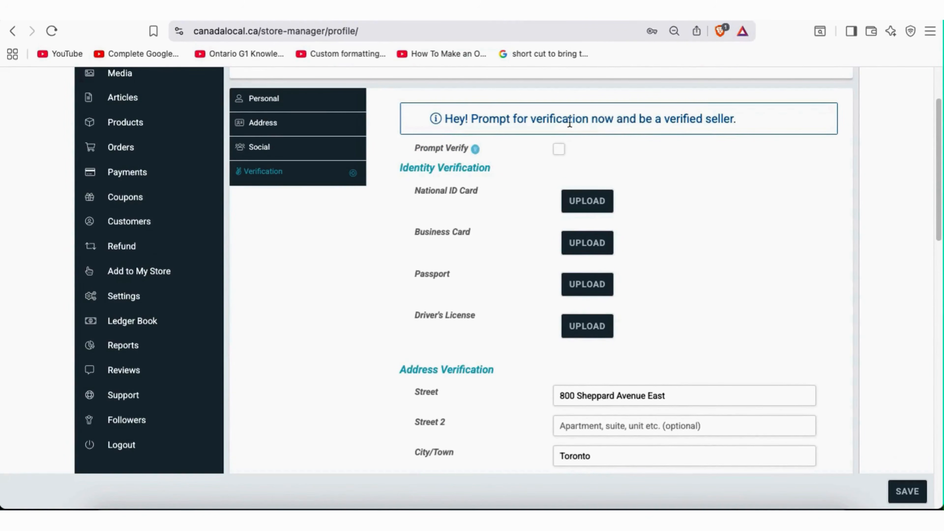
pyautogui.moveTo(537, 122); pyautogui.dragTo(729, 120)
pyautogui.click(701, 184)
pyautogui.scroll(-3, 741, 273)
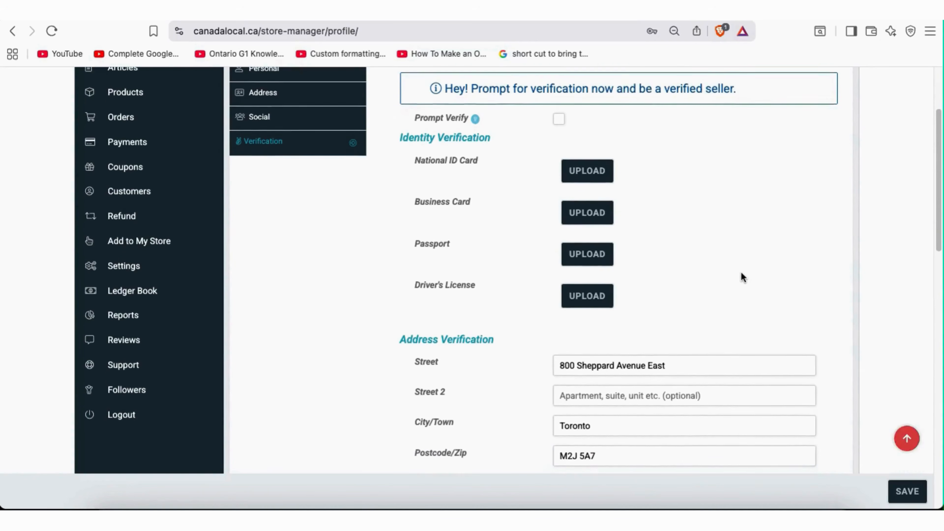
pyautogui.scroll(-2, 740, 272)
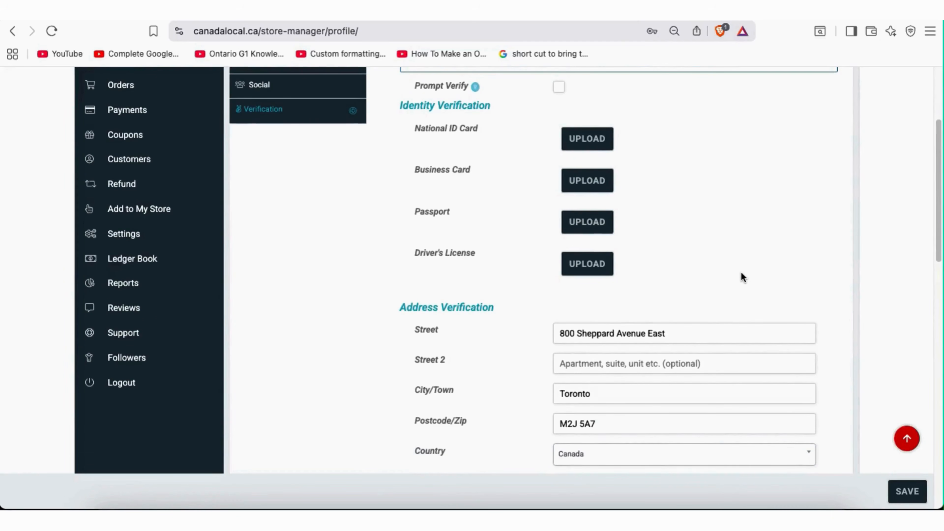
pyautogui.scroll(-1, 741, 273)
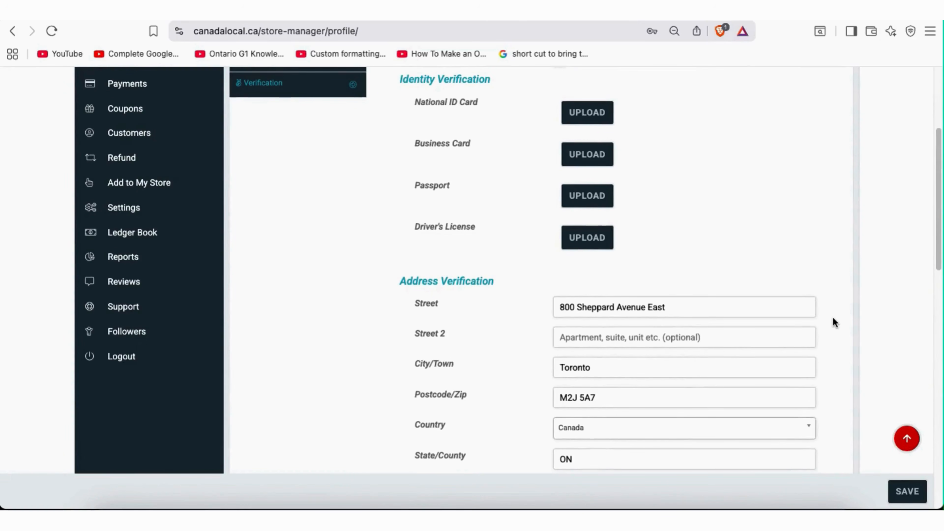
pyautogui.scroll(-3, 833, 318)
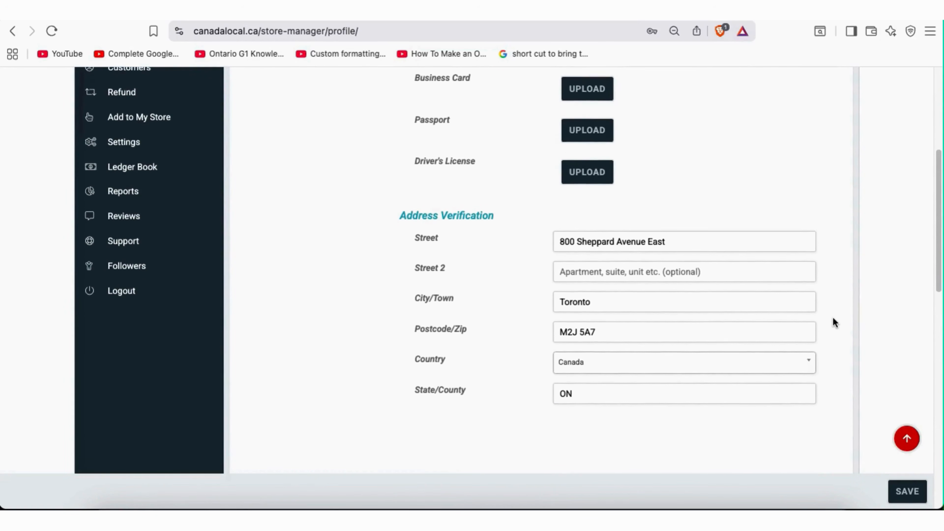
pyautogui.scroll(5, 834, 318)
pyautogui.scroll(3, 833, 318)
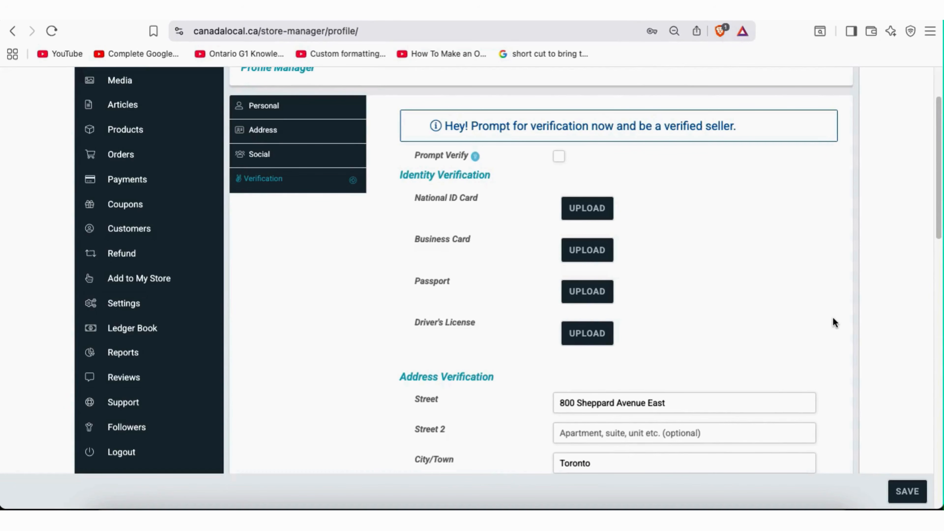
pyautogui.scroll(-4, 827, 329)
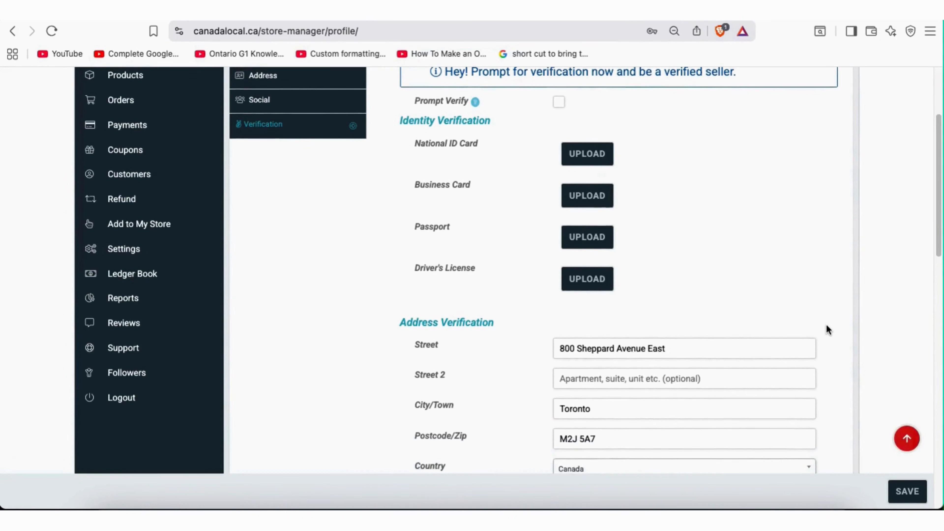
pyautogui.scroll(-2, 827, 326)
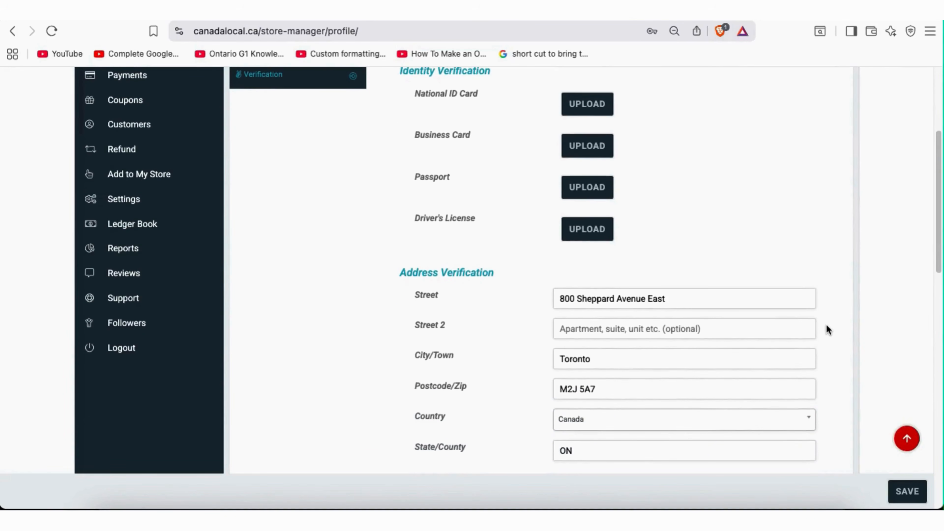
pyautogui.scroll(-3, 827, 329)
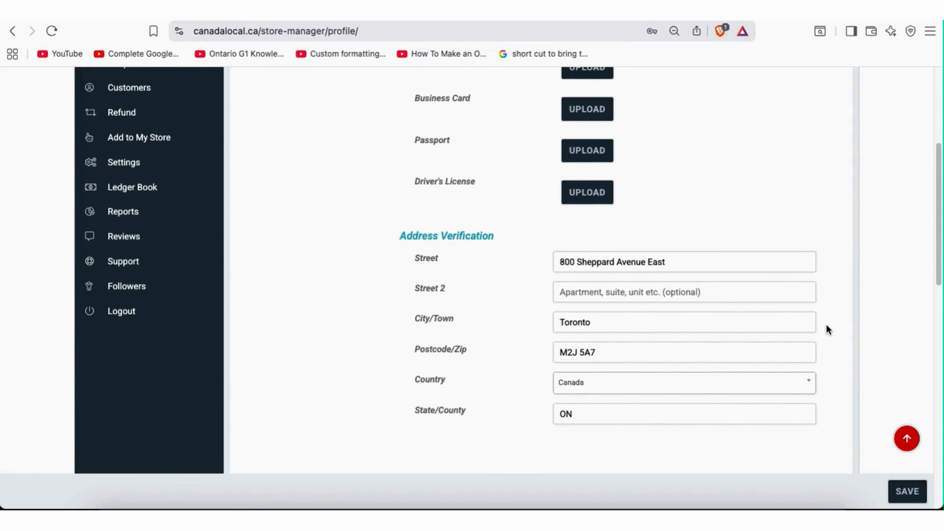
pyautogui.scroll(-2, 826, 325)
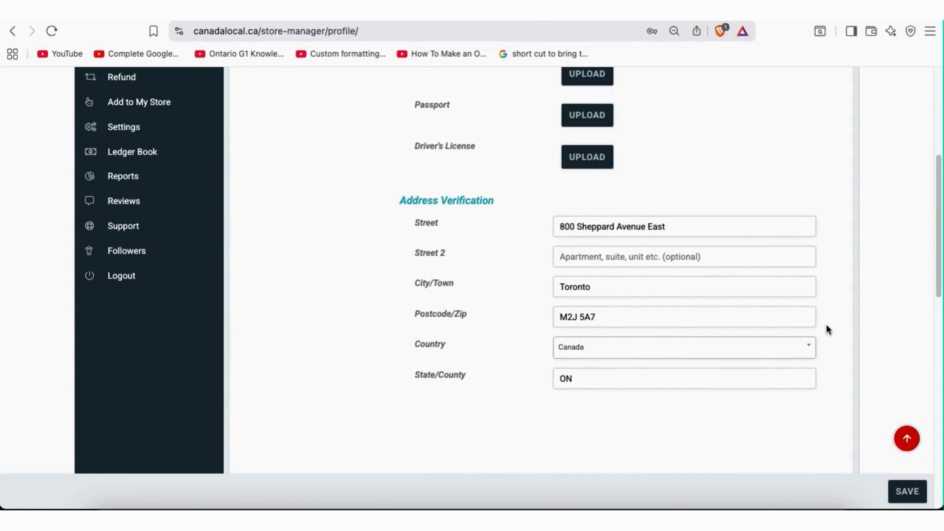
pyautogui.scroll(8, 827, 326)
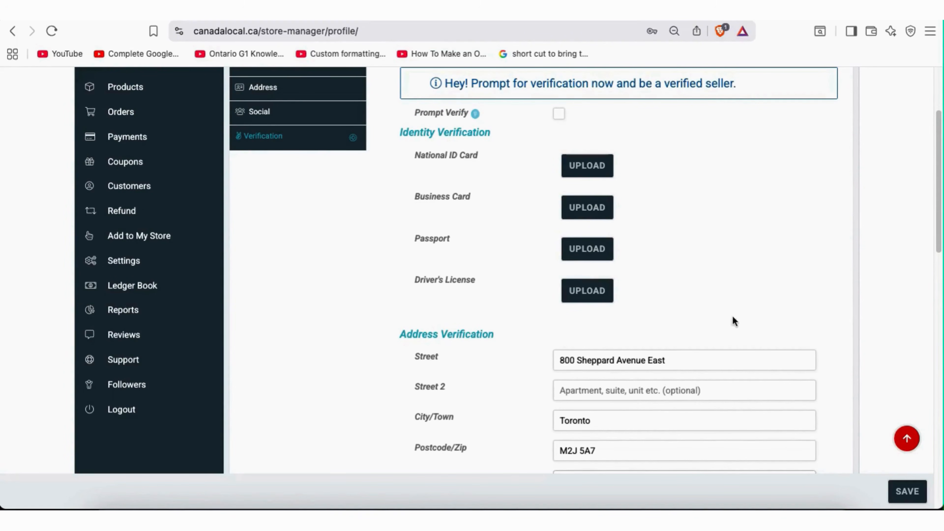
pyautogui.scroll(-1, 798, 327)
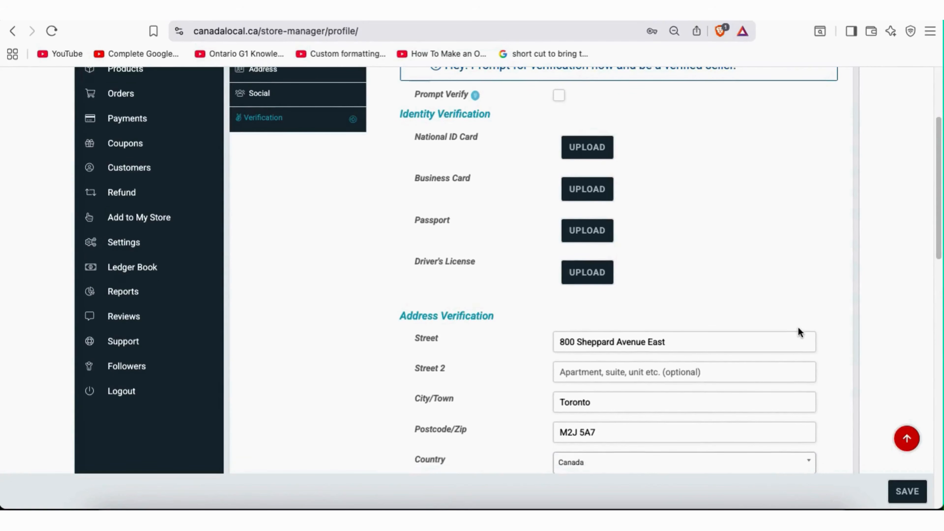
pyautogui.scroll(-6, 798, 328)
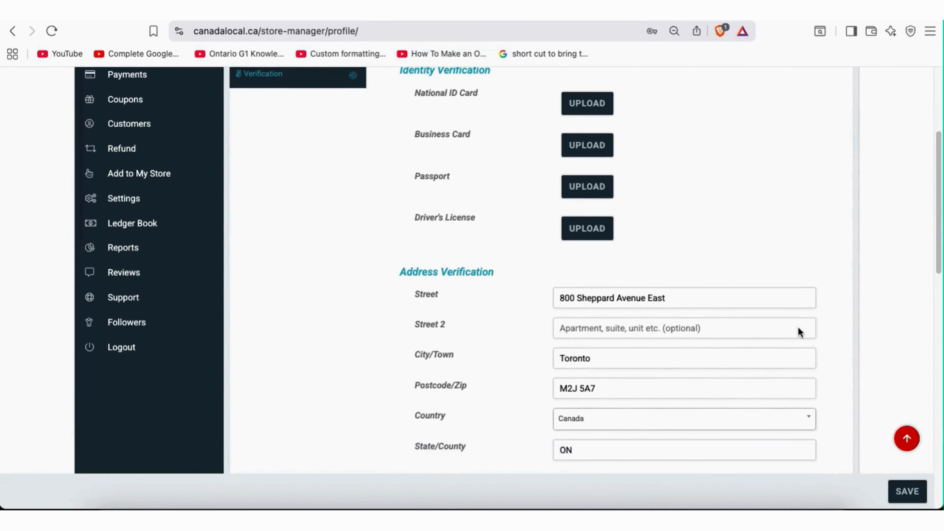
pyautogui.scroll(6, 798, 328)
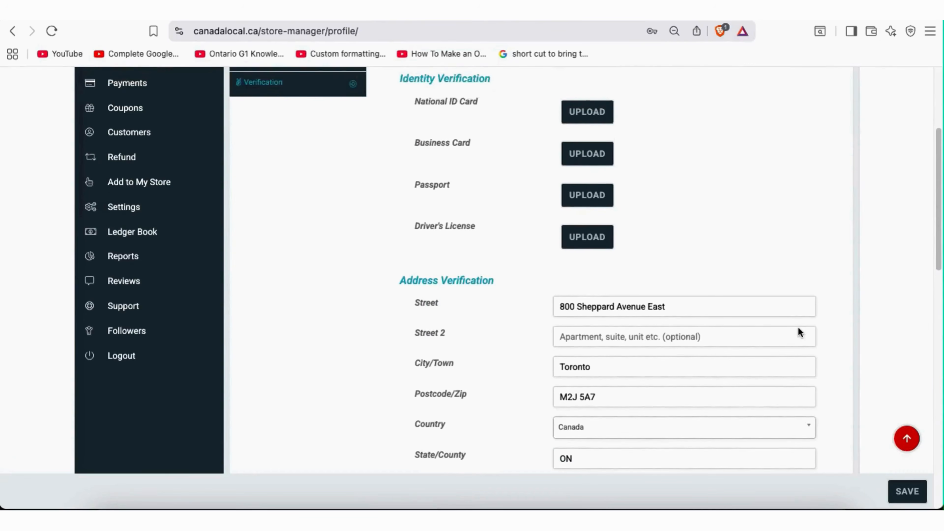
pyautogui.scroll(5, 798, 330)
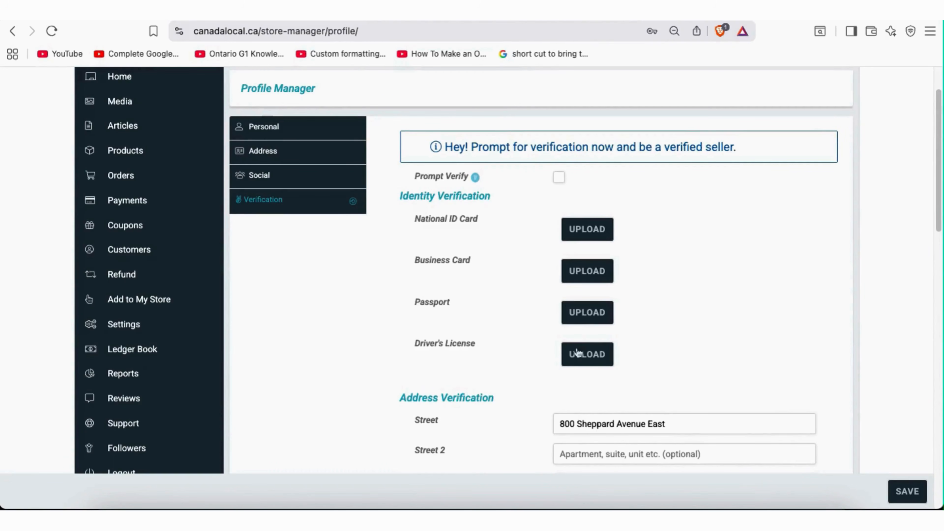
pyautogui.scroll(-7, 688, 360)
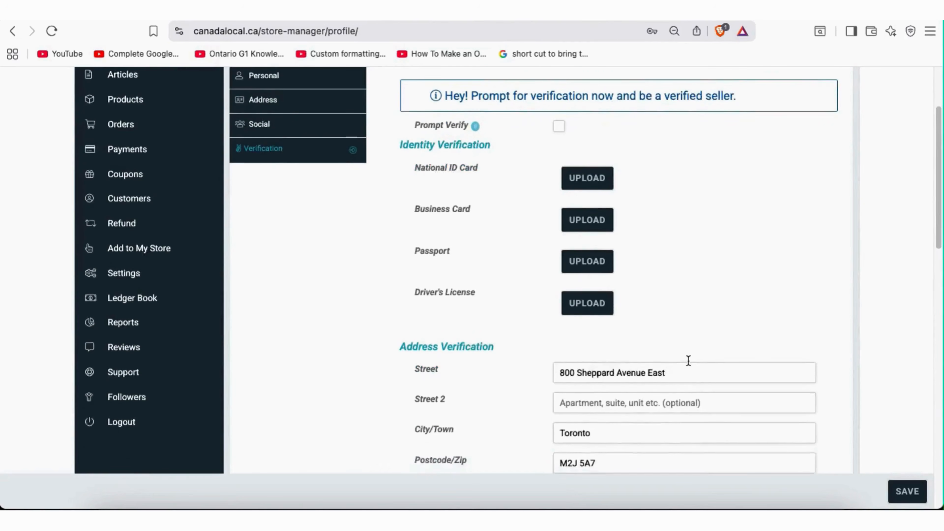
pyautogui.scroll(-5, 688, 360)
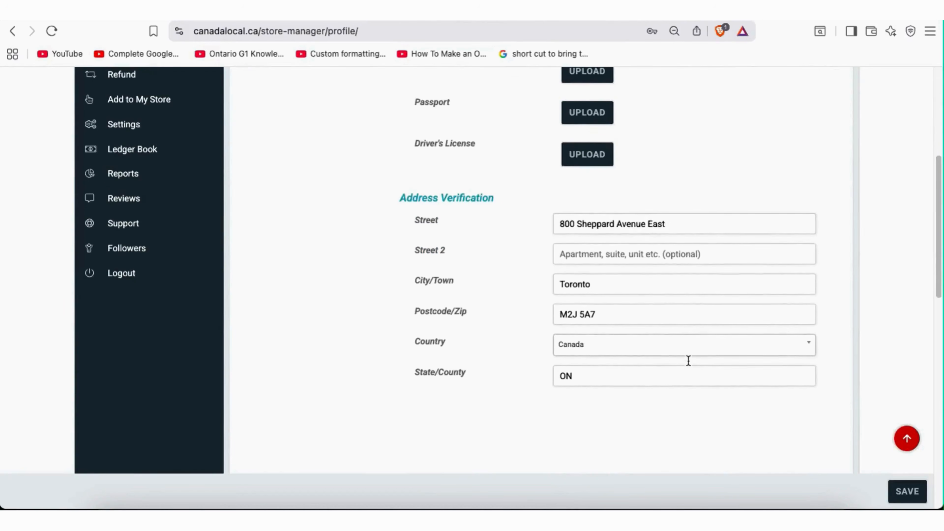
pyautogui.scroll(12, 688, 361)
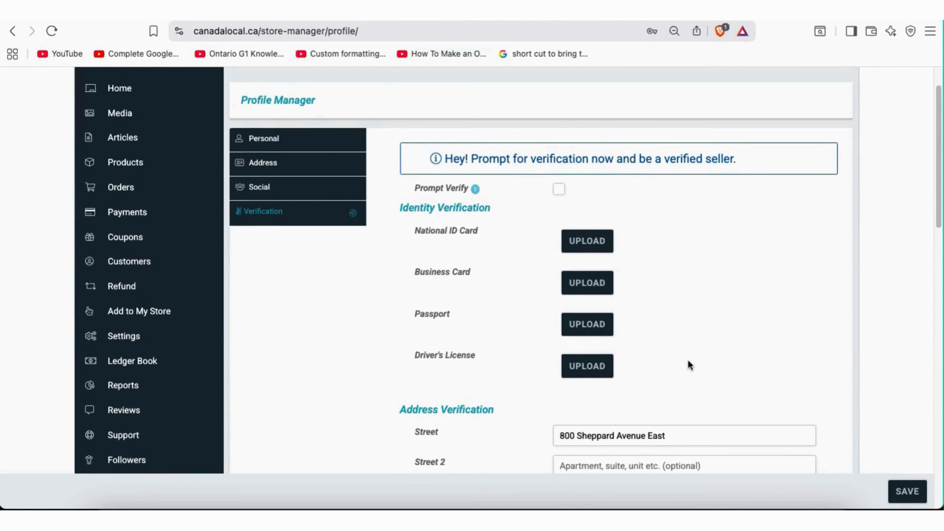
pyautogui.scroll(-1, 688, 365)
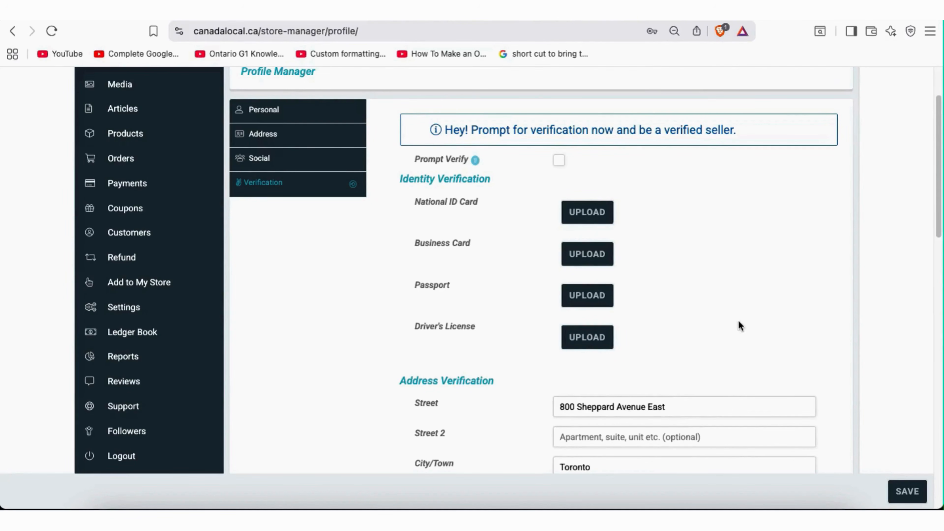
pyautogui.scroll(-2, 828, 370)
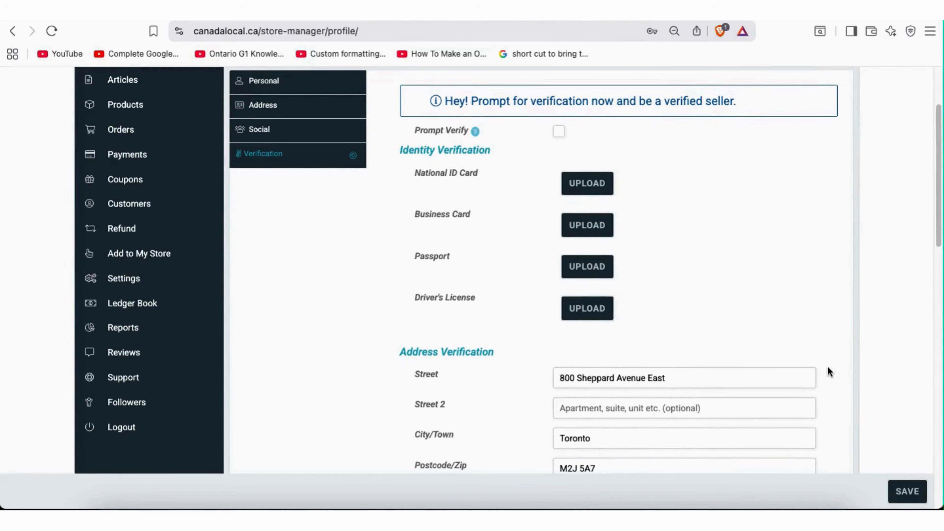
pyautogui.scroll(-4, 828, 367)
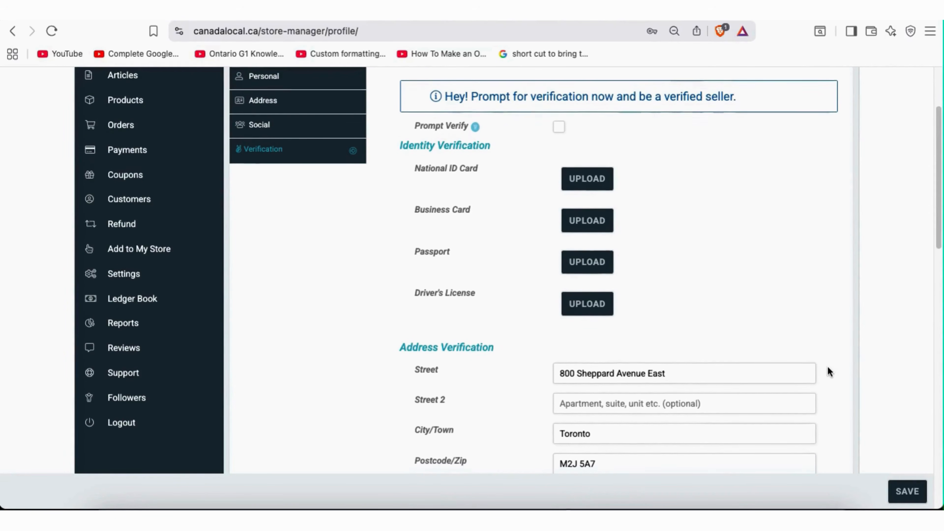
pyautogui.scroll(-3, 827, 367)
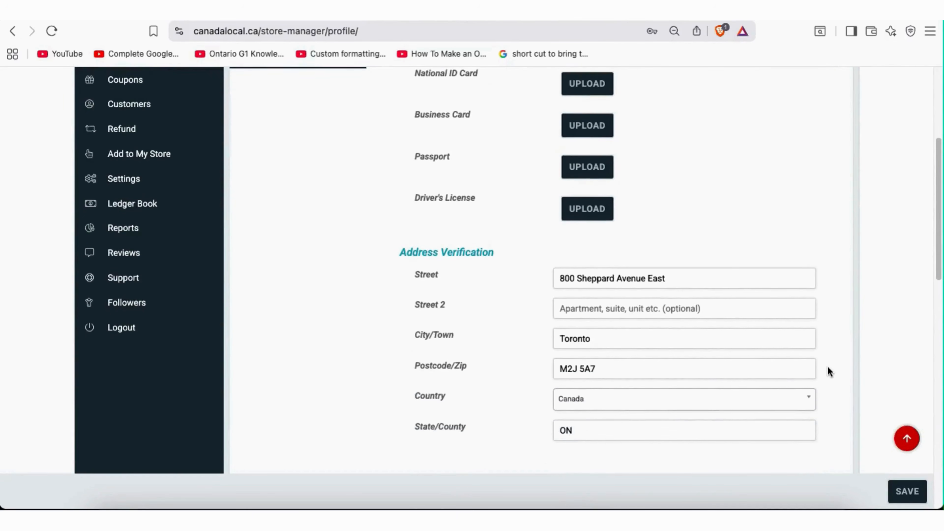
pyautogui.scroll(3, 828, 367)
pyautogui.scroll(3, 828, 368)
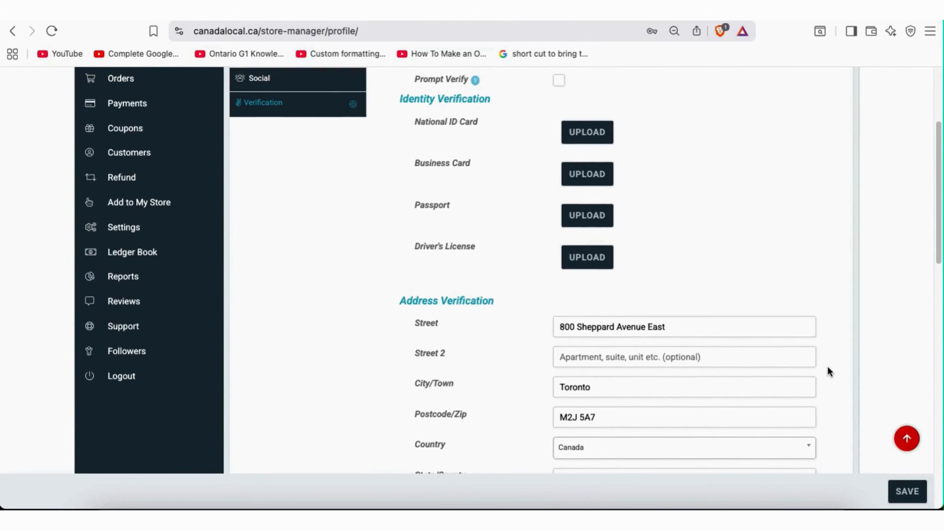
pyautogui.scroll(2, 827, 366)
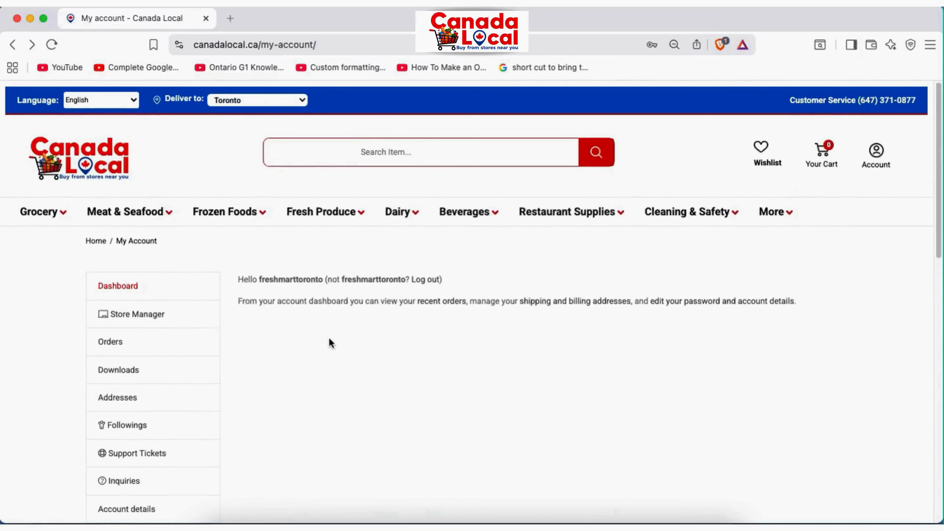
# Open the Store Manager dashboard in a new tab and switch to it
pyautogui.rightClick(145, 312)
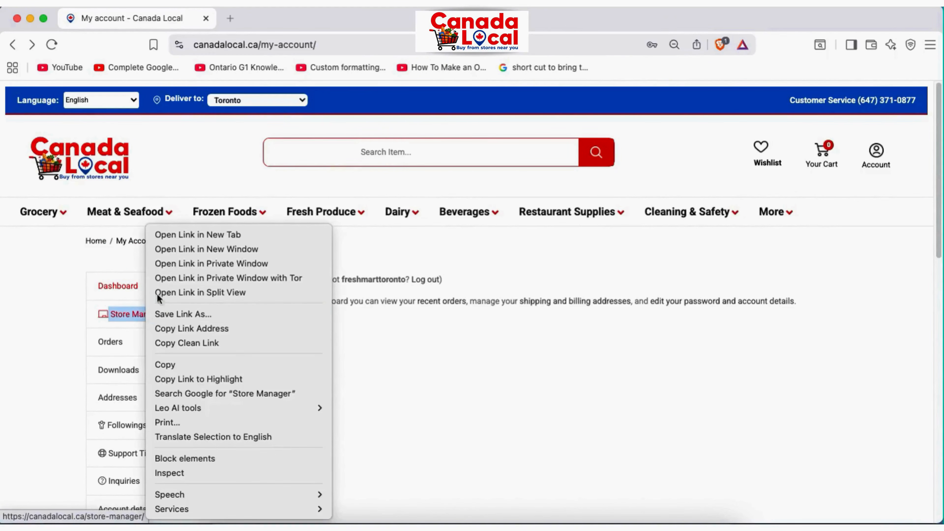
pyautogui.click(218, 234)
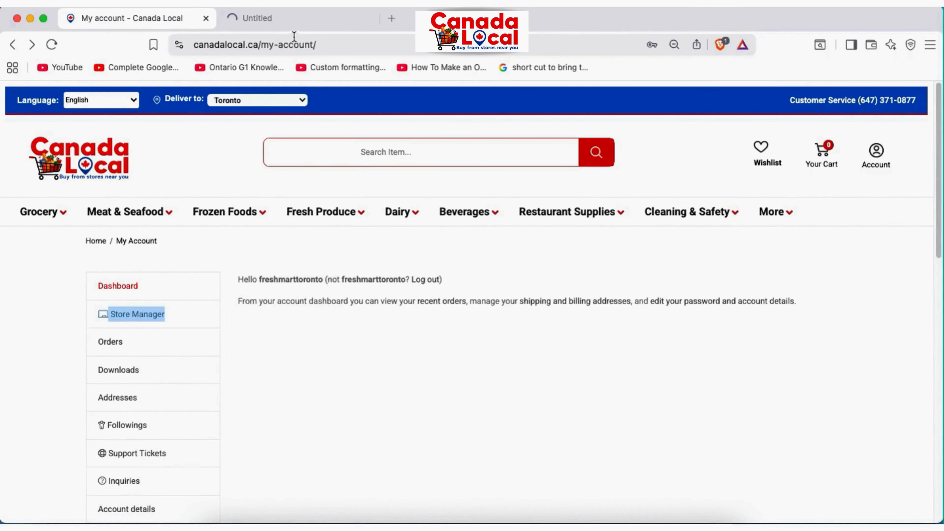
pyautogui.click(300, 21)
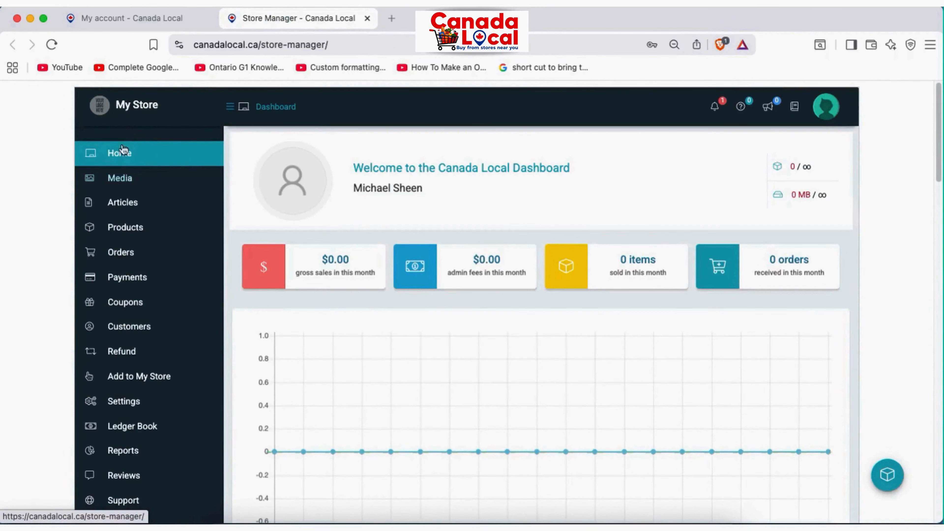
pyautogui.scroll(-1, 156, 315)
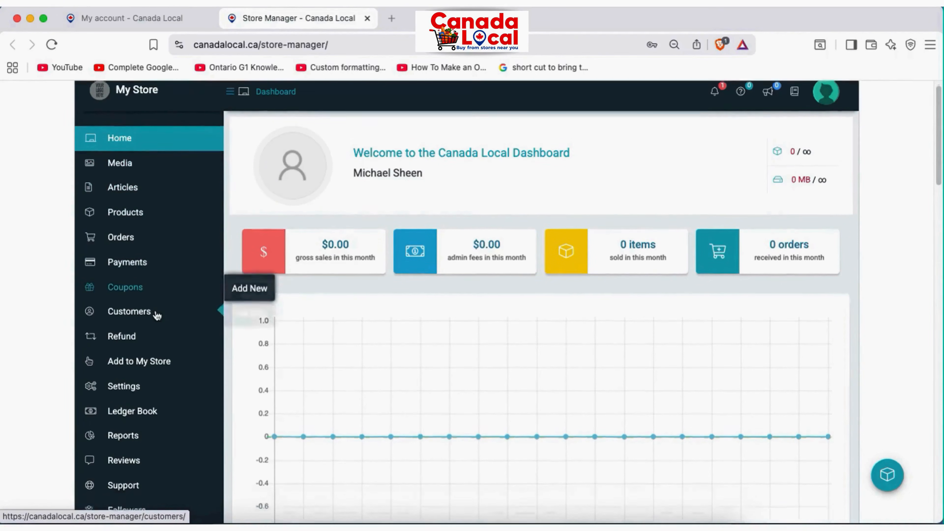
pyautogui.scroll(-3, 156, 315)
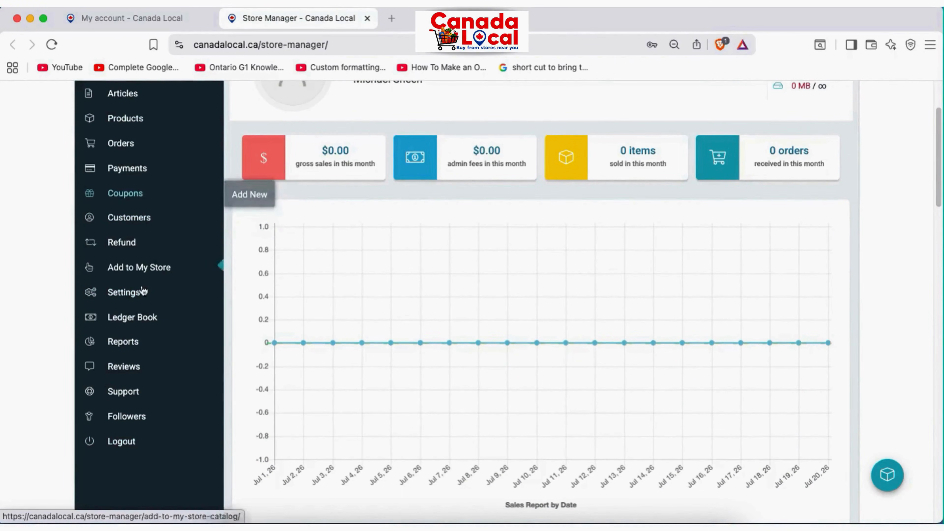
# Open Store Settings in another new tab and switch to it
pyautogui.rightClick(132, 297)
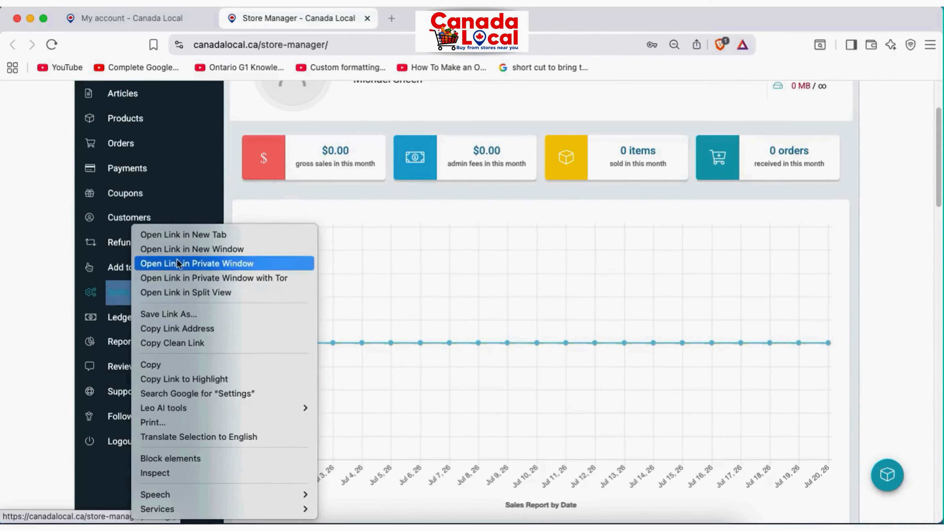
pyautogui.click(182, 236)
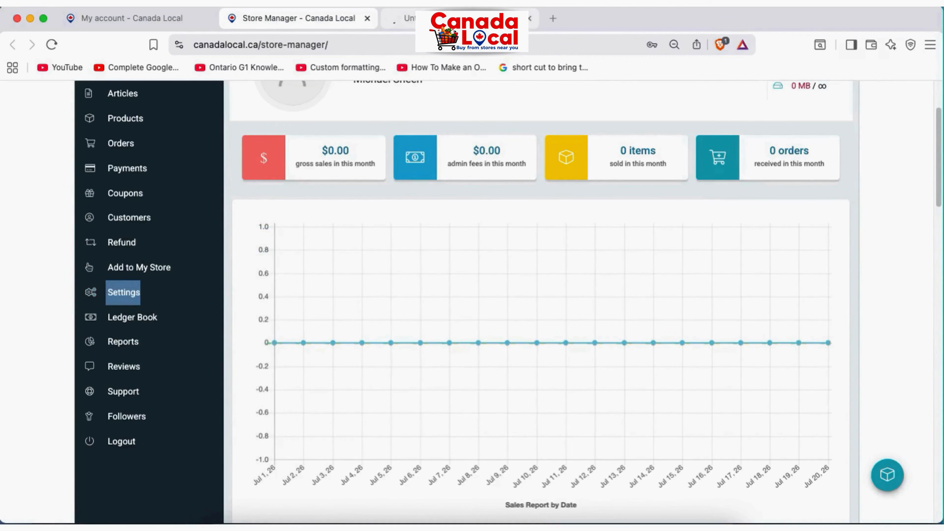
pyautogui.click(461, 19)
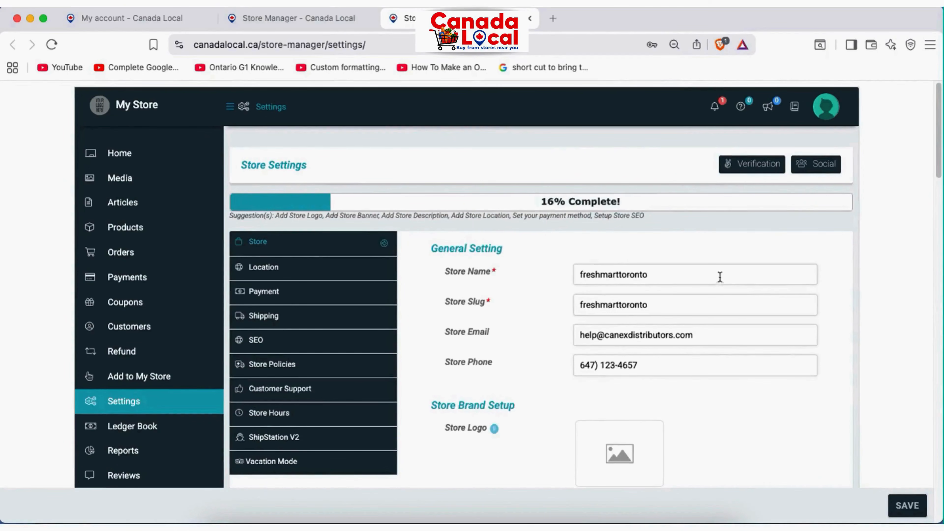
# Scroll through Store Settings from General Setting down to Store Visibility Setup and back
pyautogui.scroll(-3, 891, 287)
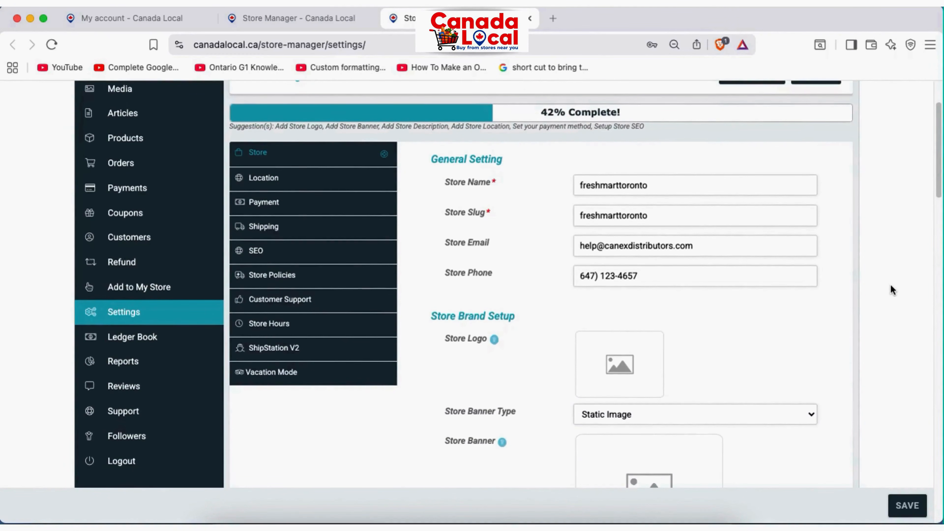
pyautogui.scroll(-3, 891, 287)
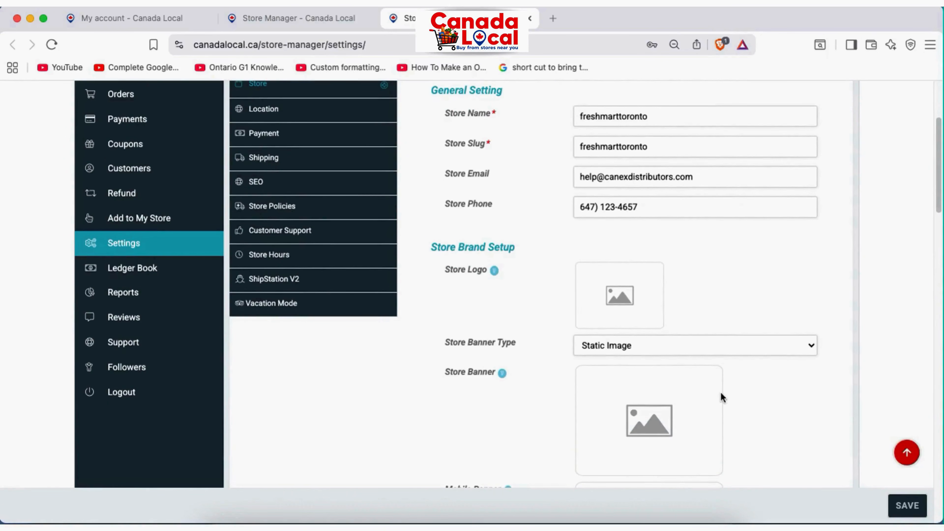
pyautogui.scroll(-6, 706, 346)
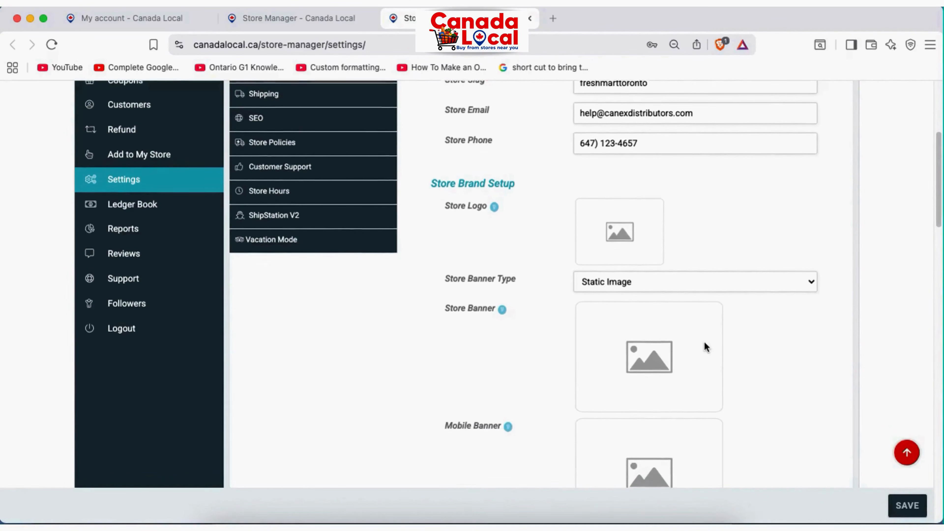
pyautogui.scroll(-12, 706, 346)
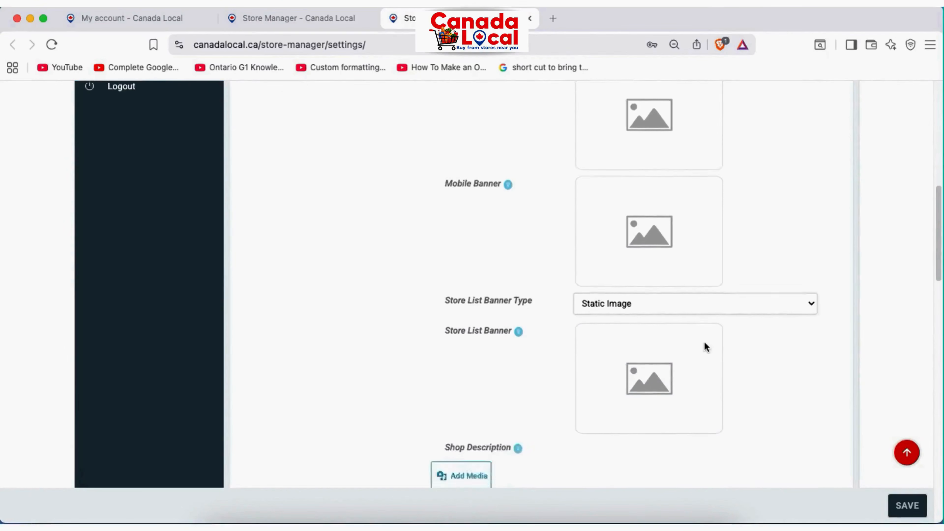
pyautogui.scroll(-12, 705, 344)
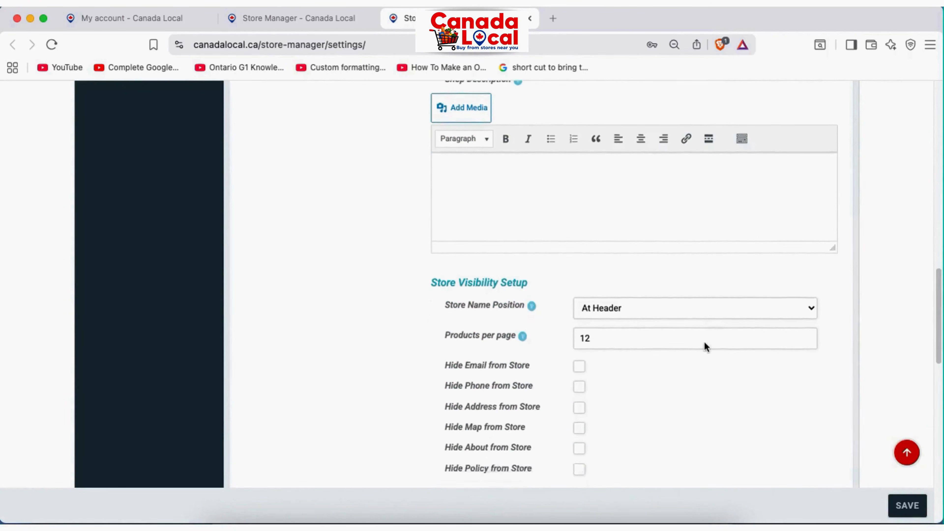
pyautogui.scroll(20, 706, 347)
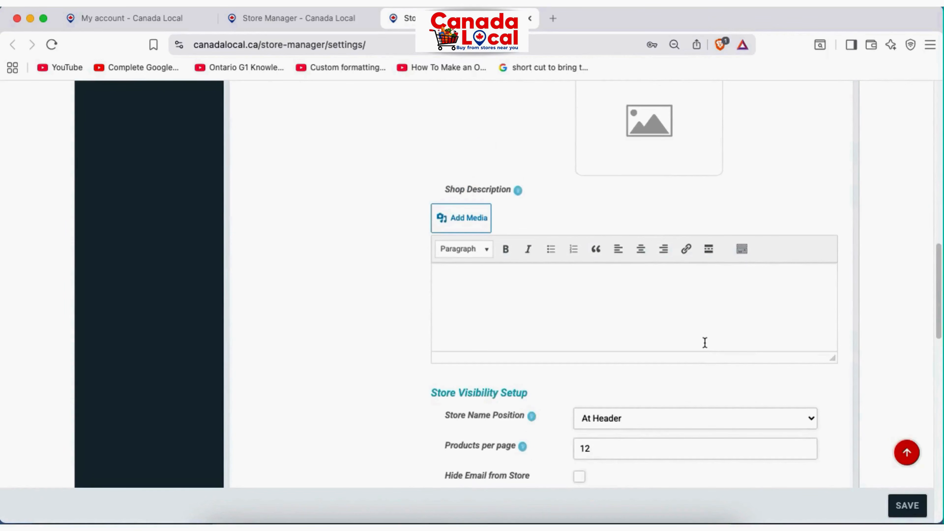
pyautogui.scroll(8, 705, 342)
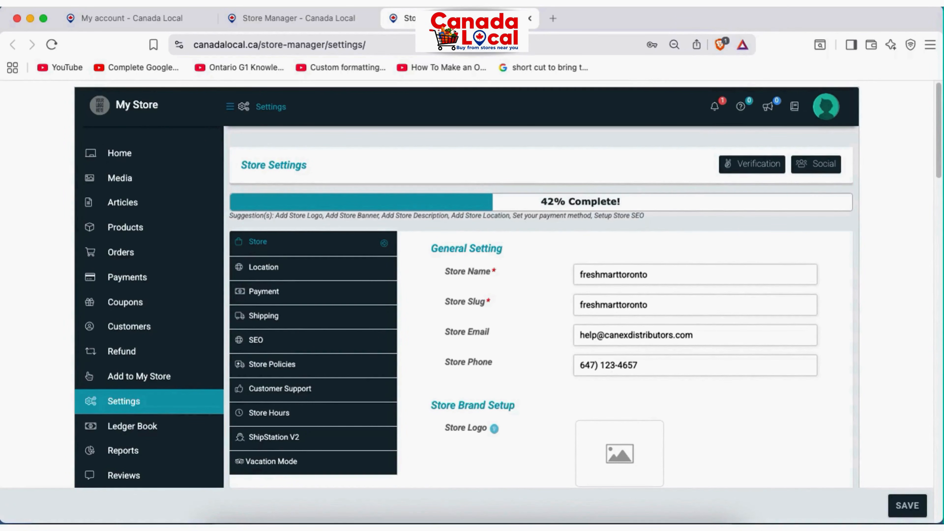
pyautogui.scroll(-2, 569, 401)
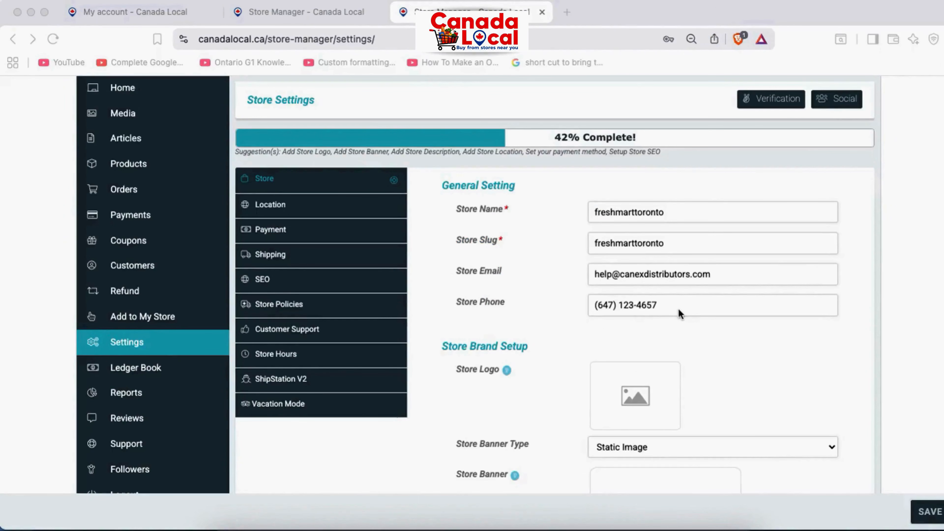
pyautogui.scroll(-3, 679, 314)
pyautogui.scroll(4, 679, 314)
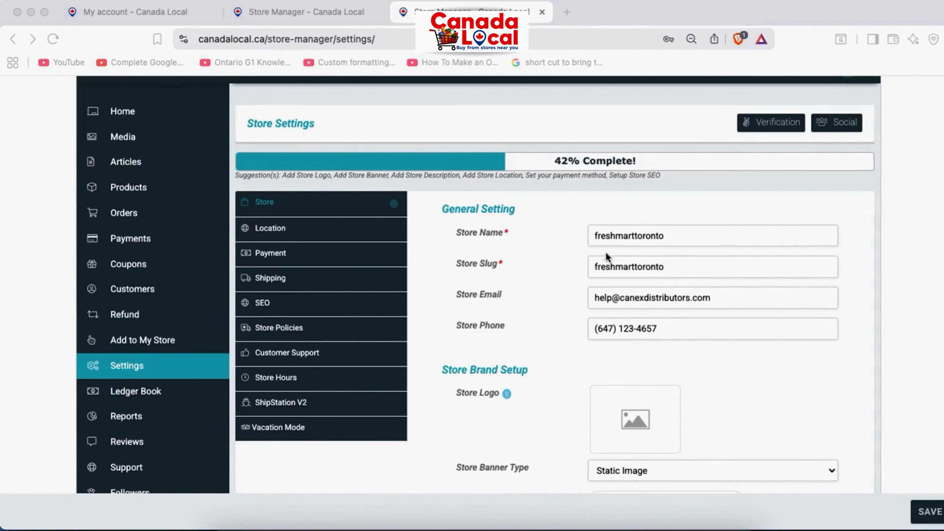
# Select the Fresh Mart Toronto store name and store slug values to review them
pyautogui.click(597, 238)
pyautogui.moveTo(594, 236); pyautogui.dragTo(645, 236)
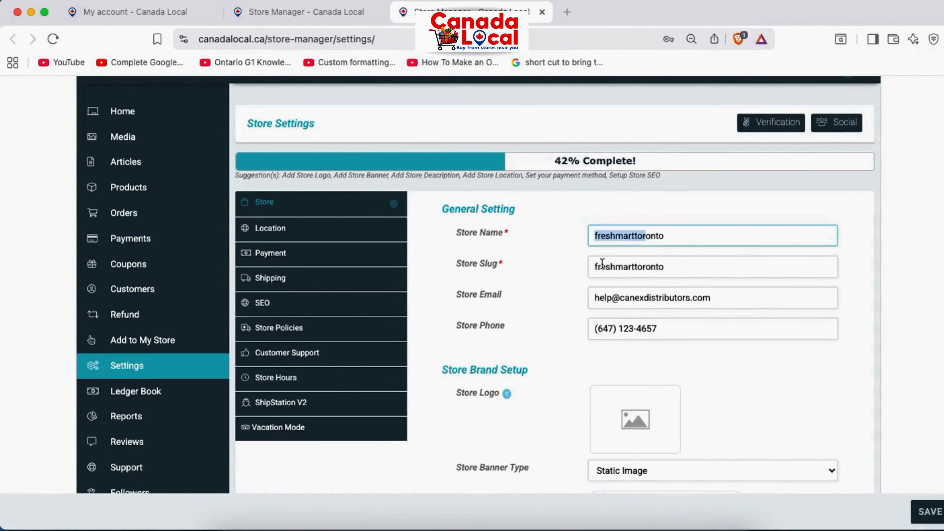
pyautogui.moveTo(597, 267); pyautogui.dragTo(596, 299)
pyautogui.scroll(-3, 674, 337)
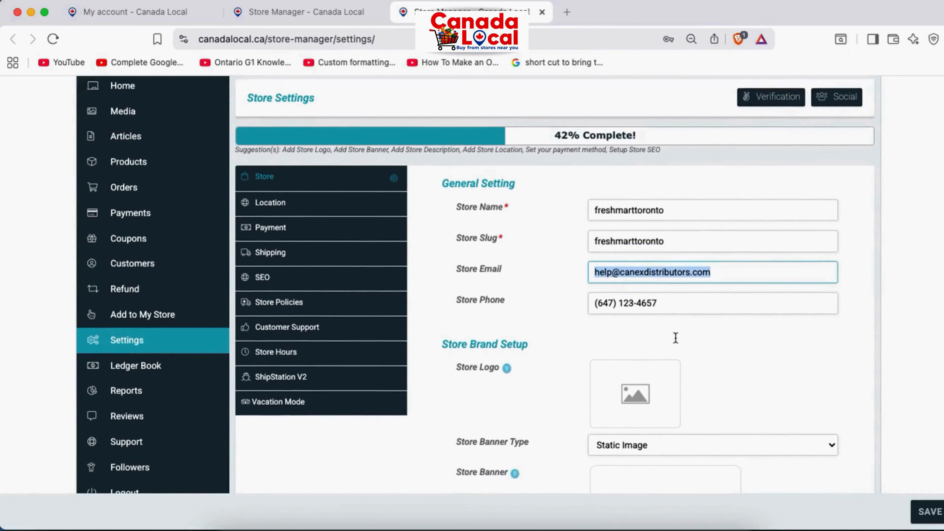
pyautogui.scroll(-5, 674, 336)
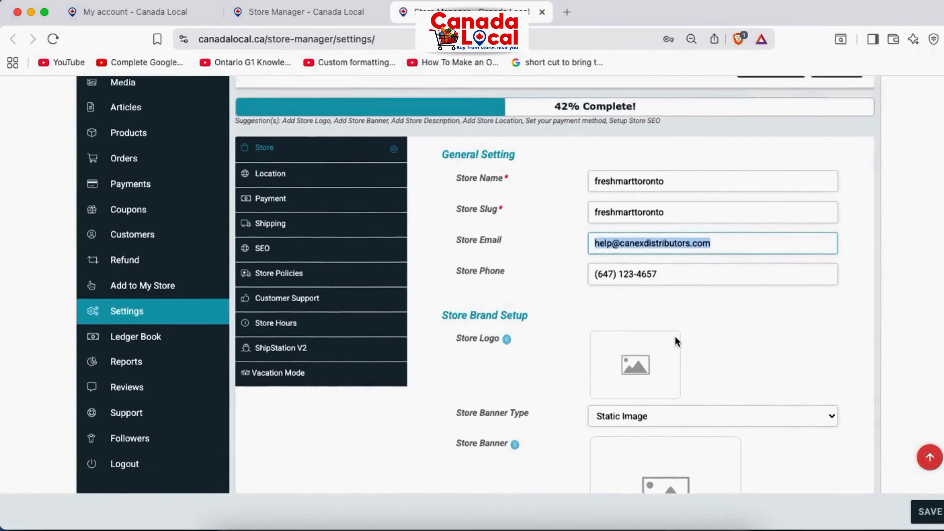
pyautogui.scroll(5, 675, 336)
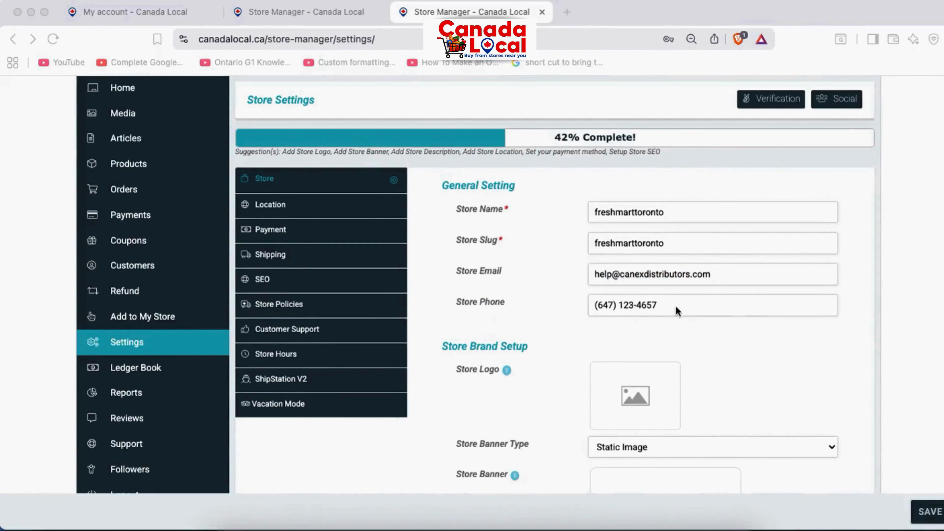
pyautogui.scroll(-3, 677, 312)
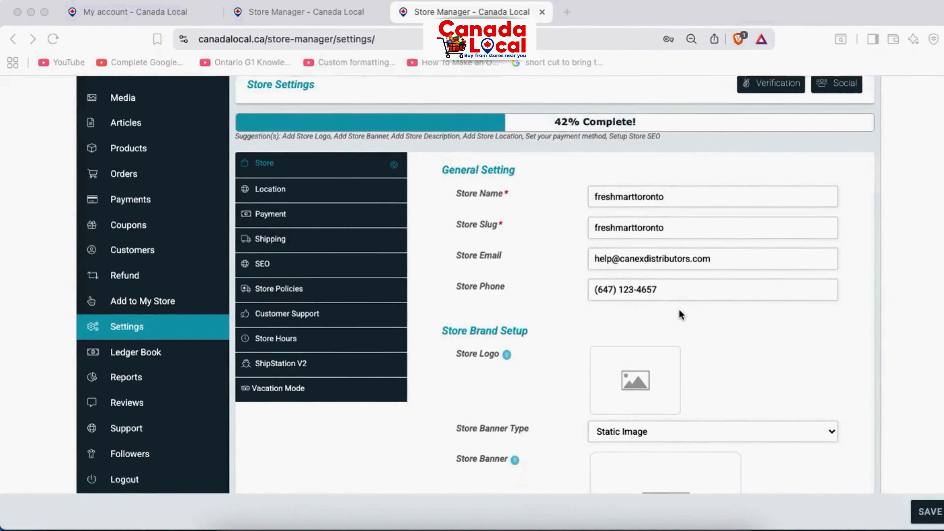
pyautogui.scroll(4, 679, 313)
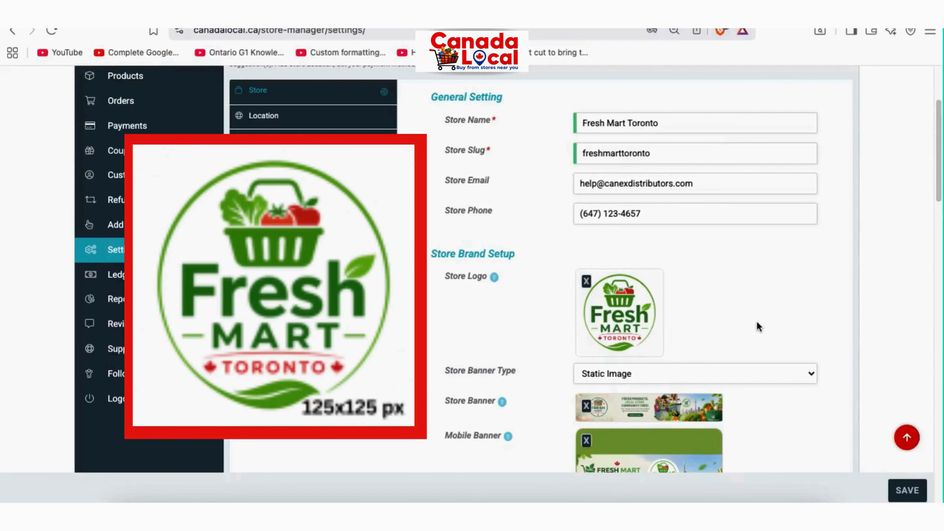
pyautogui.scroll(-3, 759, 323)
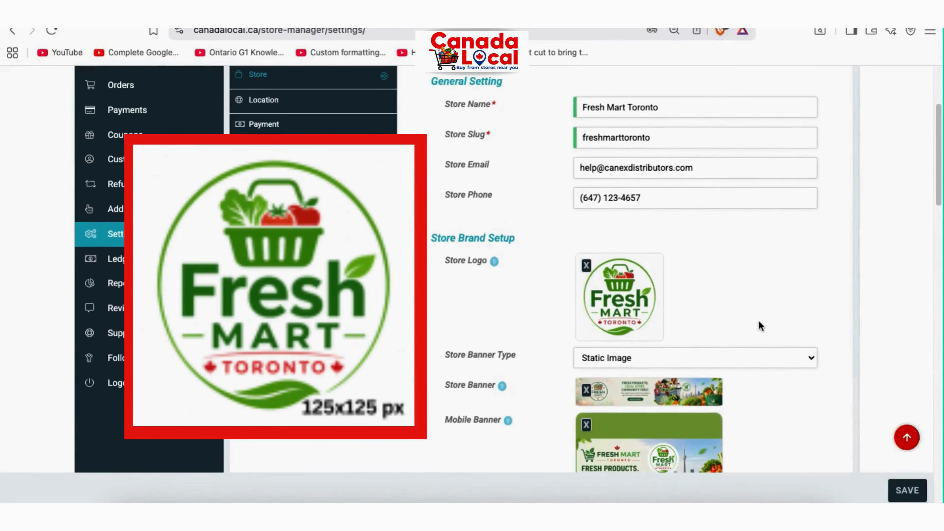
pyautogui.scroll(1, 759, 321)
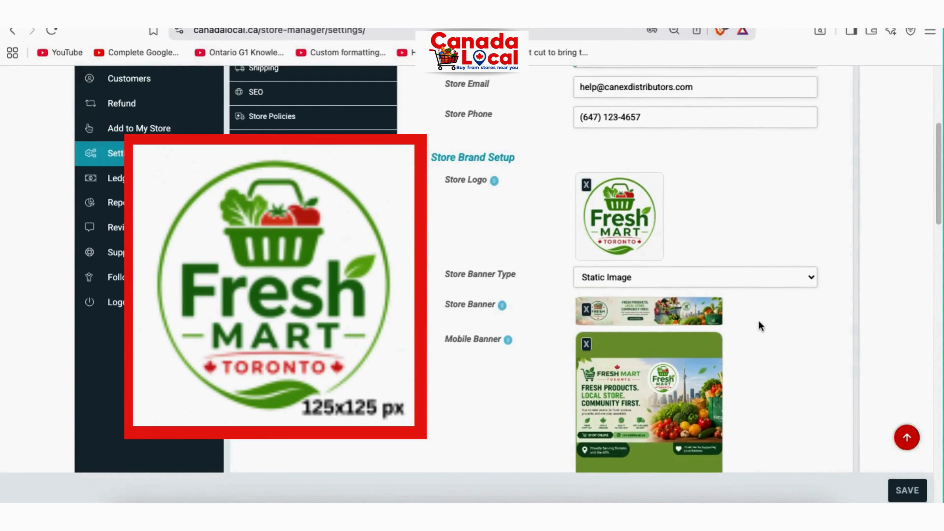
pyautogui.scroll(3, 759, 322)
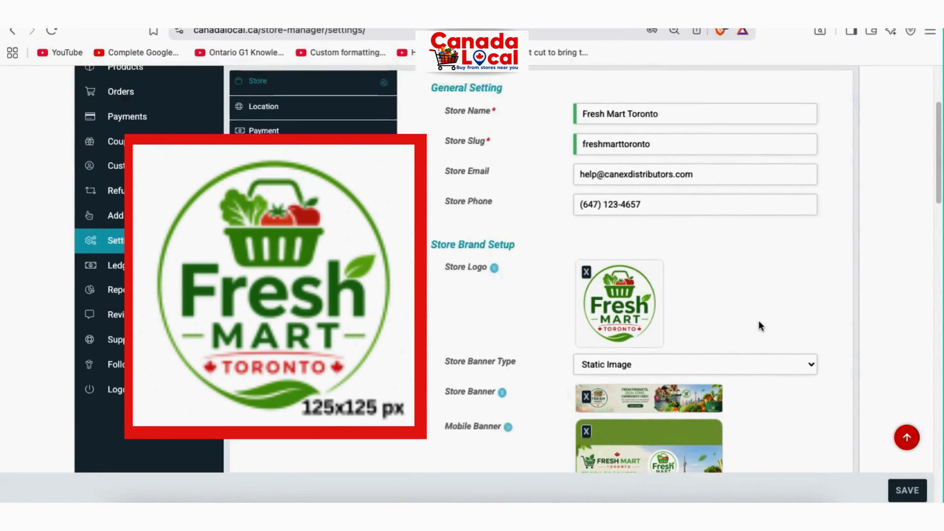
pyautogui.scroll(-2, 759, 322)
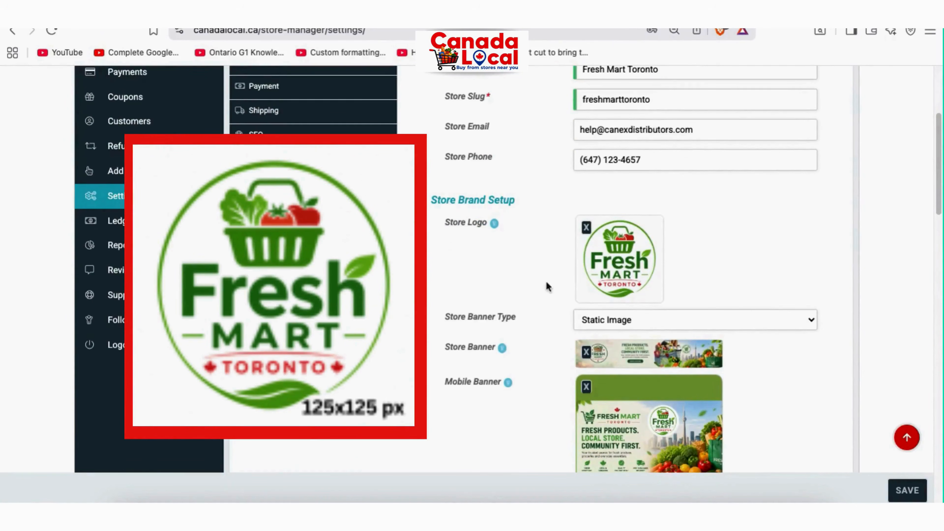
pyautogui.scroll(-2, 700, 317)
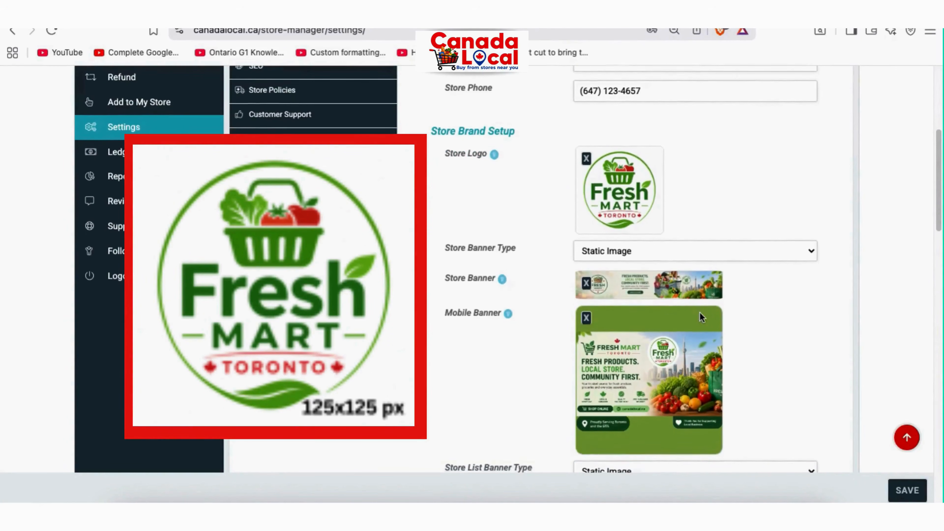
pyautogui.scroll(-3, 700, 313)
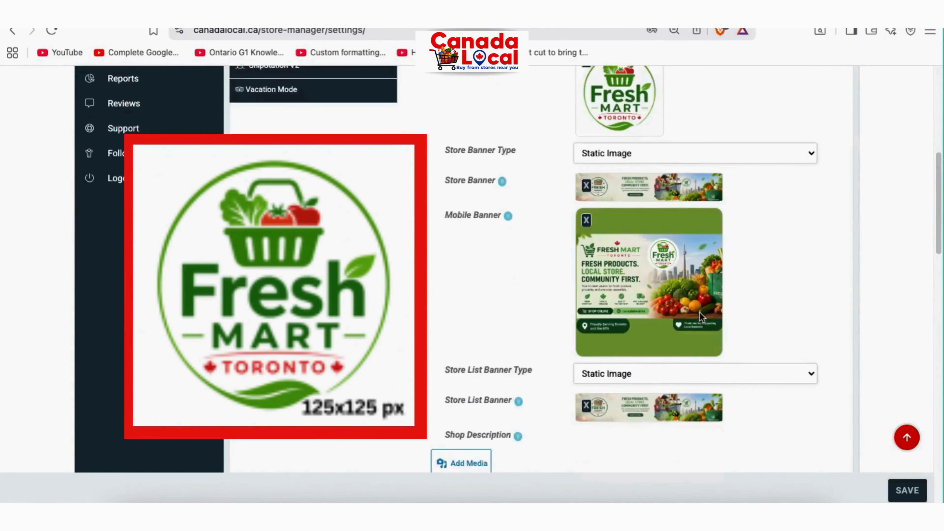
pyautogui.scroll(4, 700, 313)
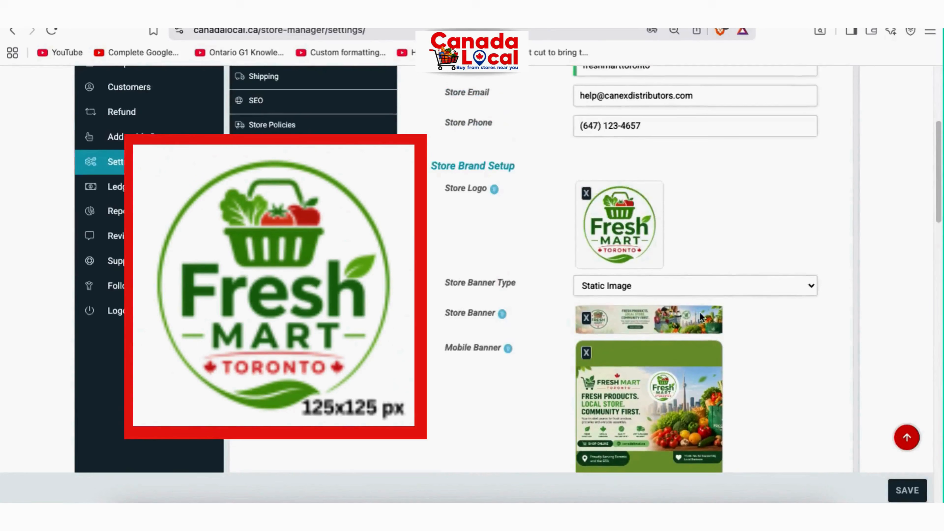
pyautogui.scroll(-1, 700, 316)
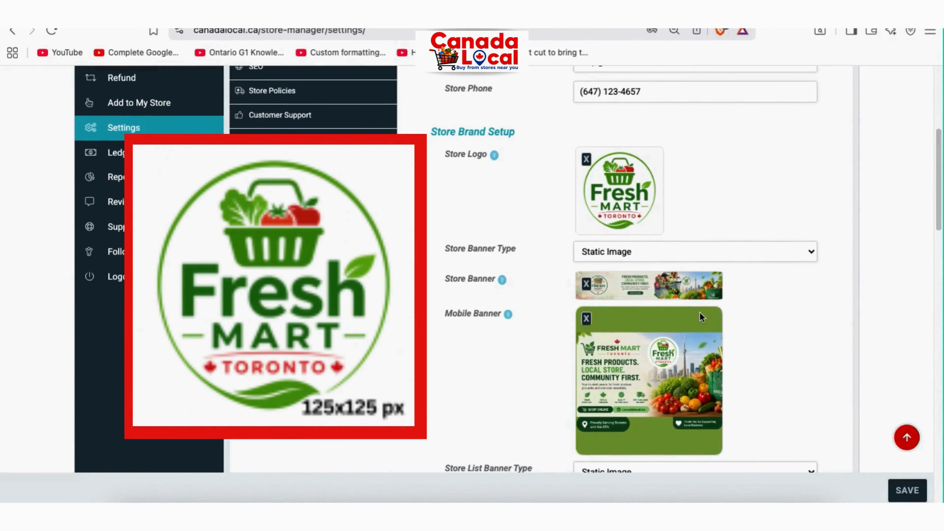
pyautogui.scroll(-1, 703, 313)
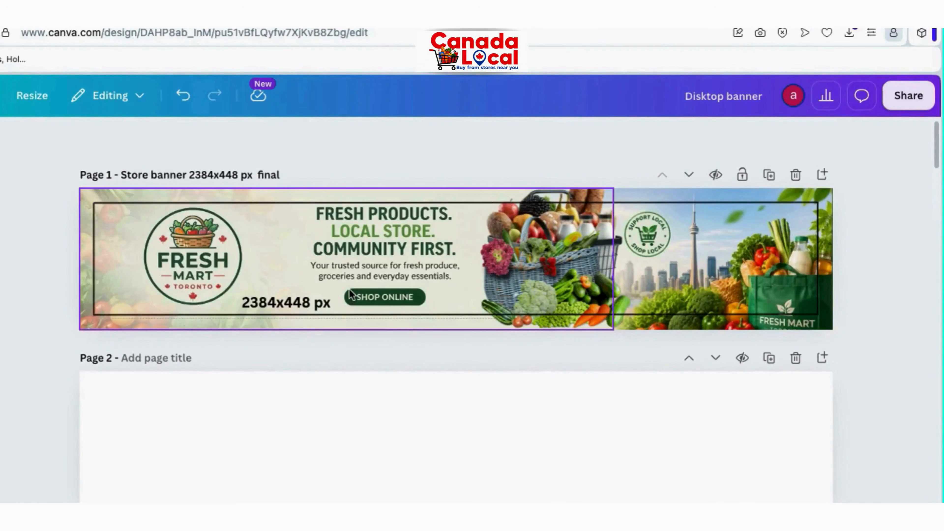
# Inspect the Canva banner's 2384x448 px size label and its top, right, left and bottom border lines
pyautogui.click(291, 304)
pyautogui.doubleClick(289, 302)
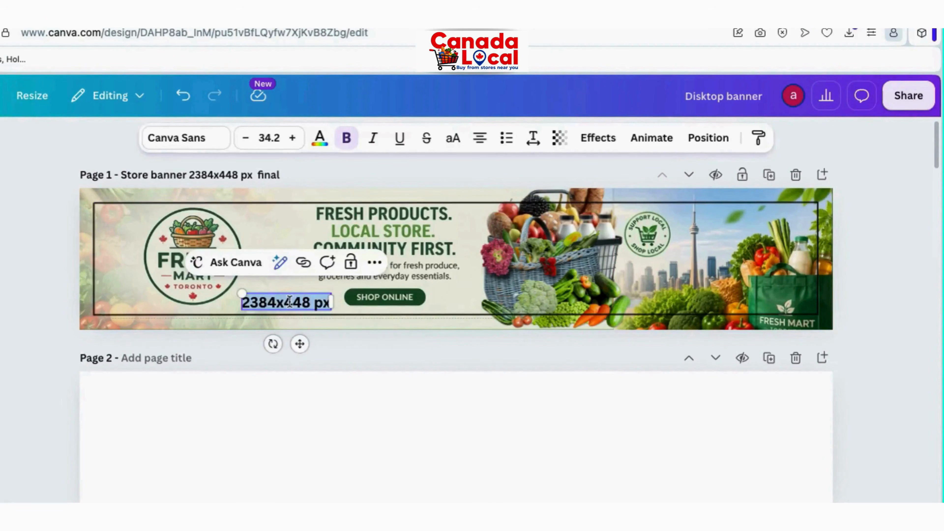
pyautogui.click(441, 244)
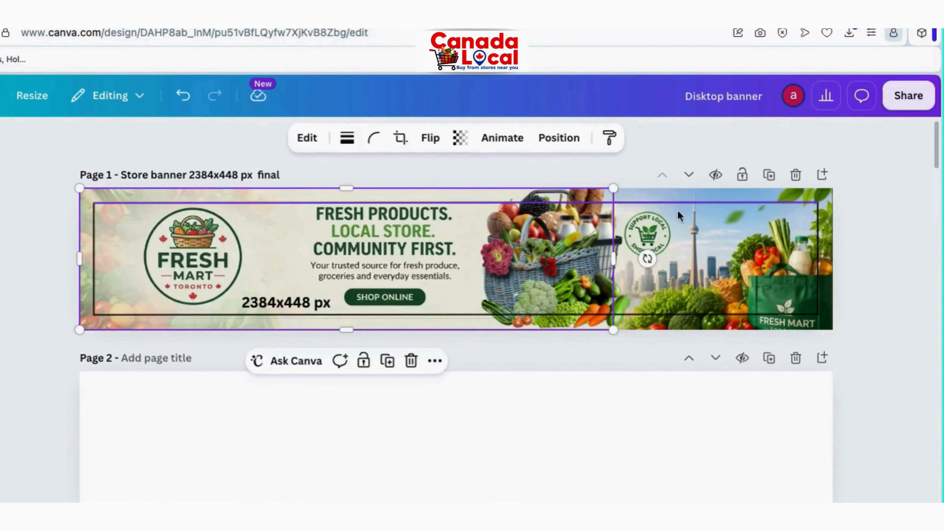
pyautogui.click(702, 203)
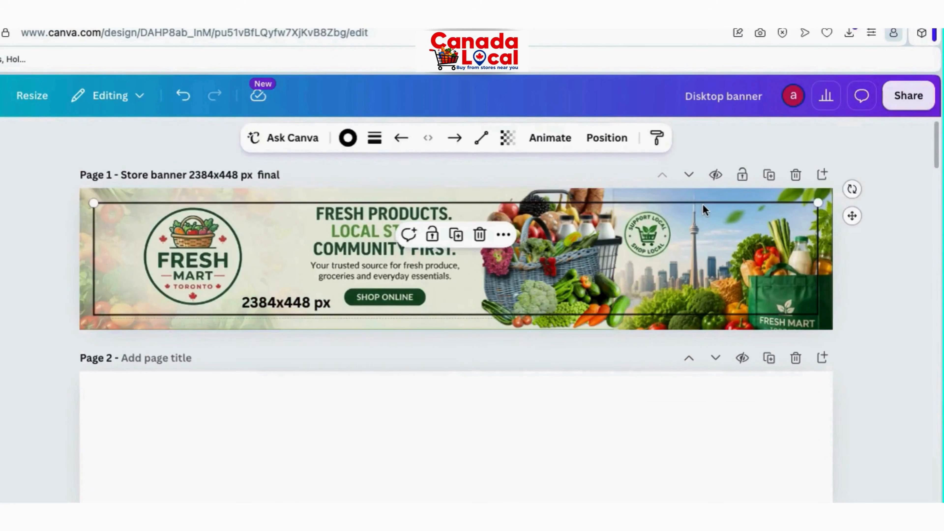
pyautogui.click(818, 237)
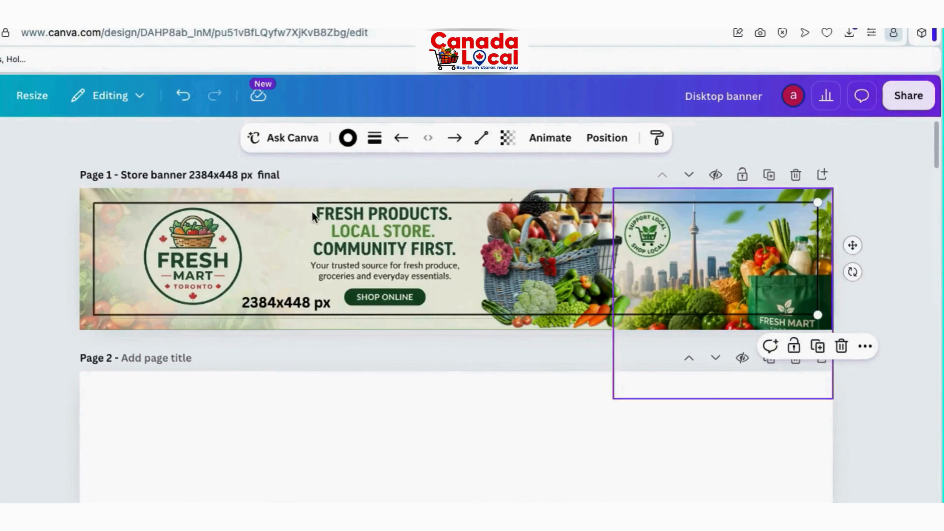
pyautogui.click(95, 240)
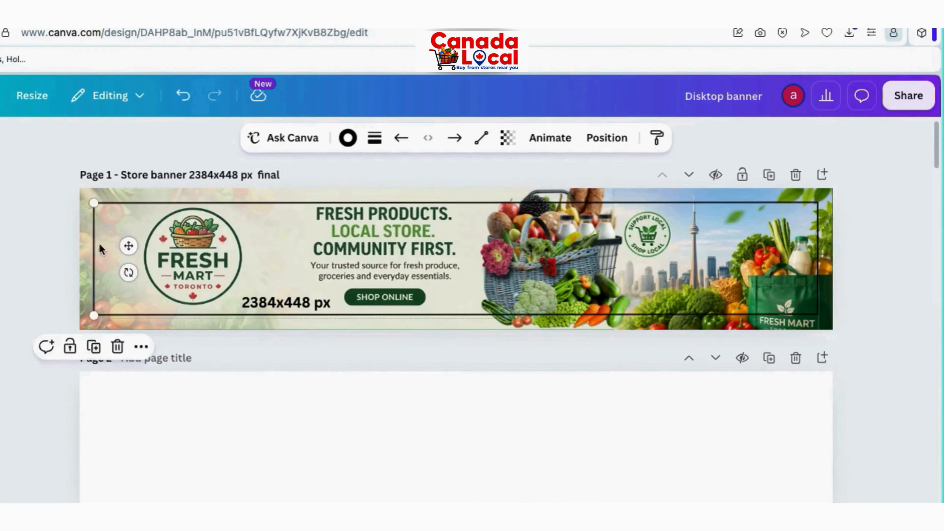
pyautogui.click(243, 315)
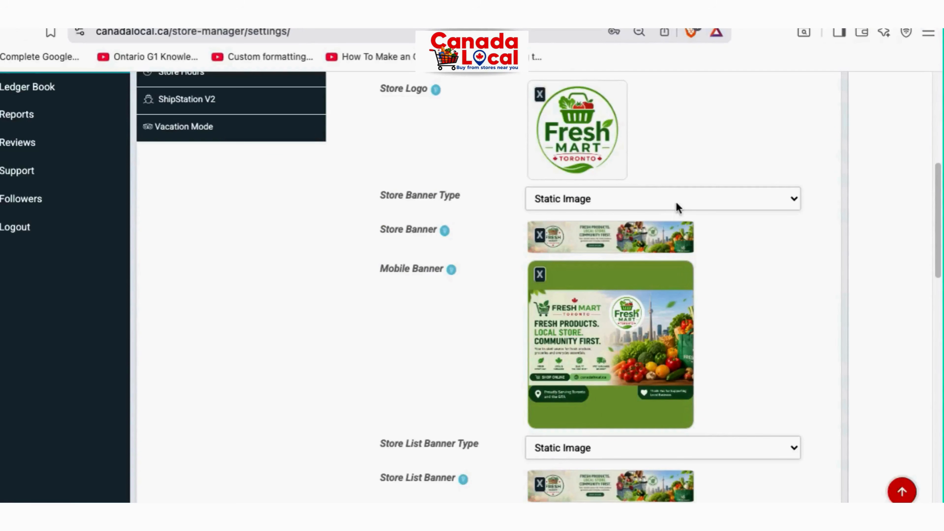
# Keep Static Image selected in the Store Banner Type dropdown
pyautogui.click(685, 207)
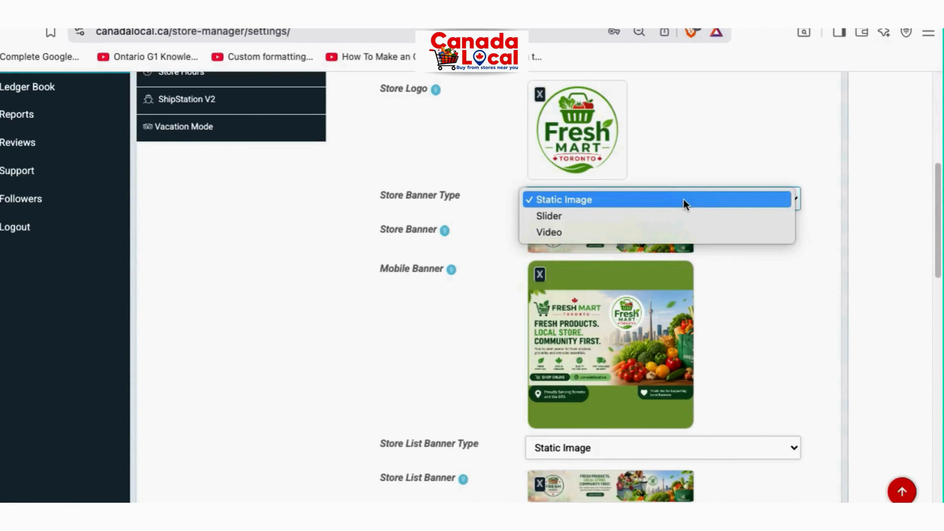
pyautogui.click(684, 201)
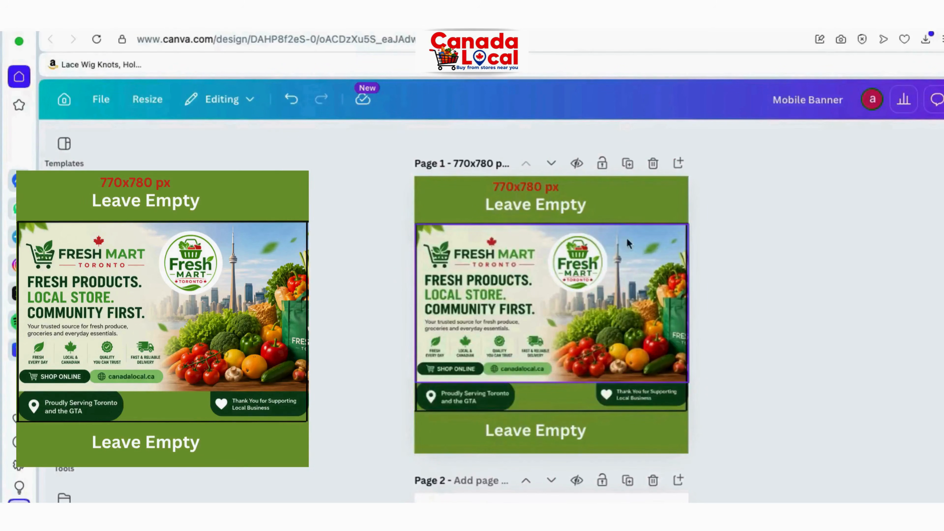
# Inspect the mobile banner's 770x780 px label, both Leave Empty boxes and top edge line
pyautogui.click(539, 192)
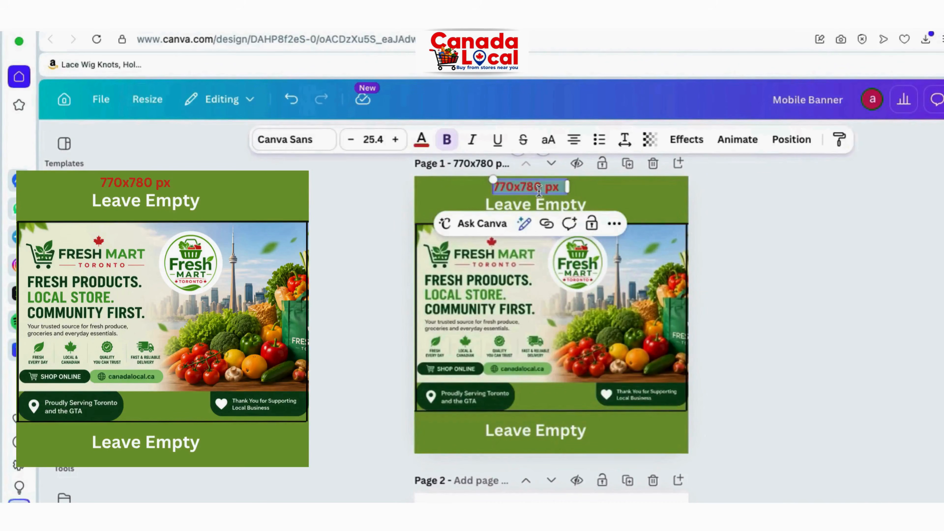
pyautogui.click(739, 212)
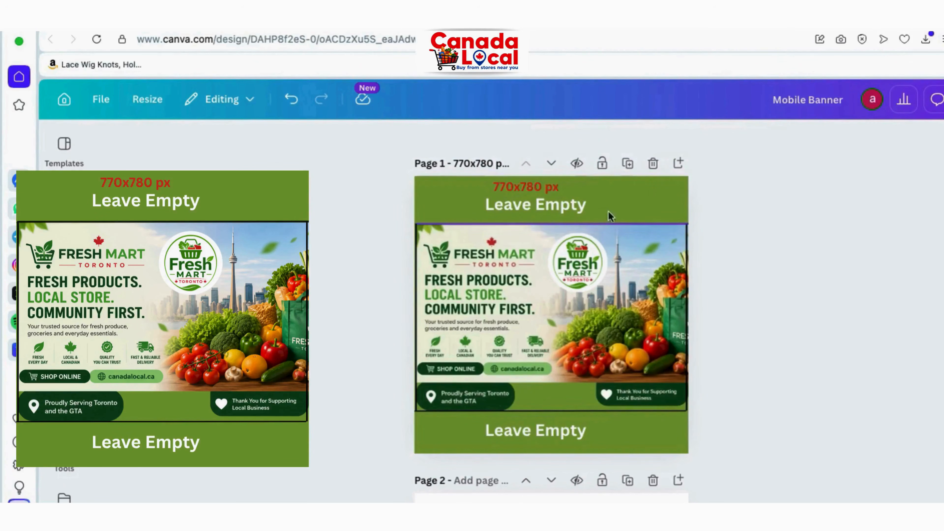
pyautogui.click(565, 198)
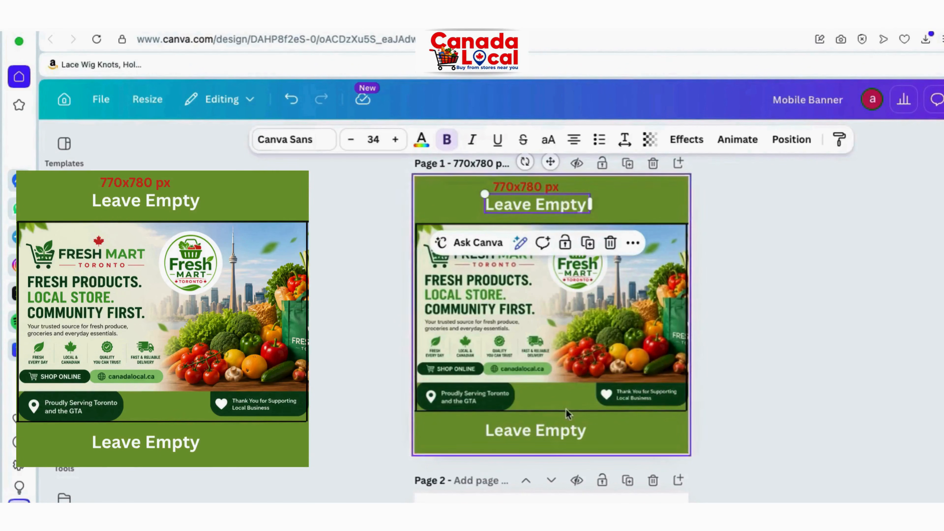
pyautogui.click(556, 439)
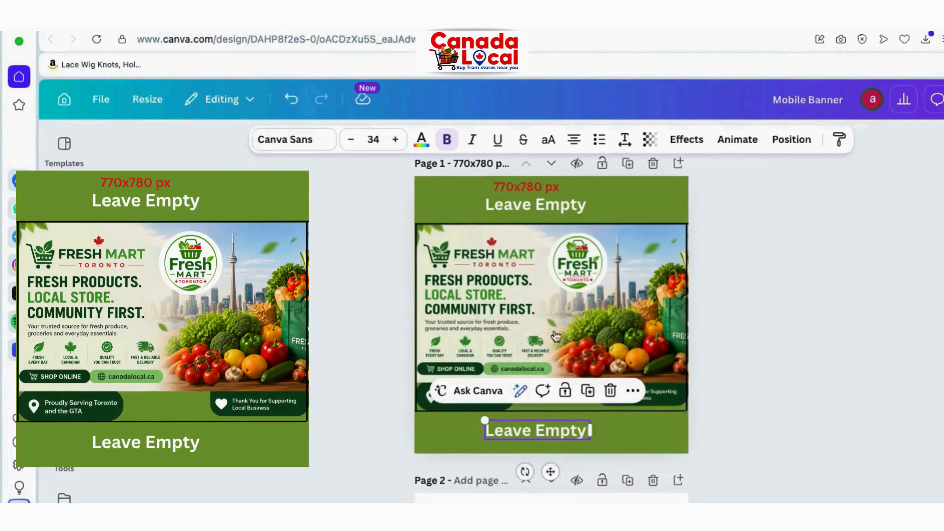
pyautogui.click(655, 223)
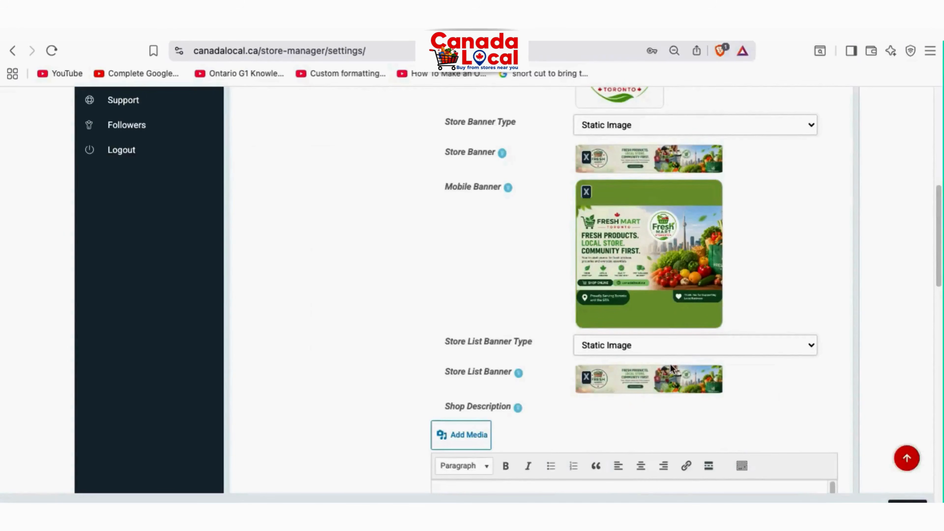
# Scroll down to Shop Description and back up to the Store Logo field
pyautogui.scroll(-2, 676, 355)
pyautogui.scroll(2, 622, 295)
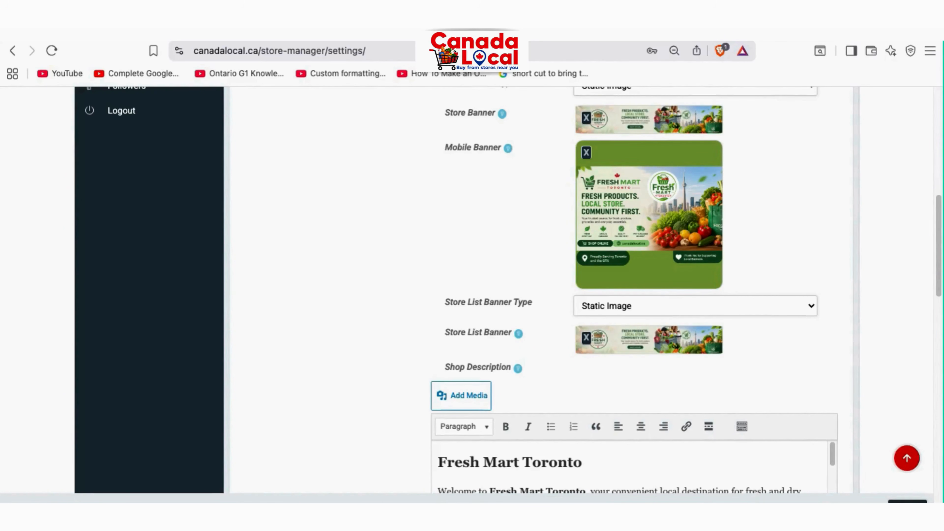
pyautogui.scroll(7, 632, 298)
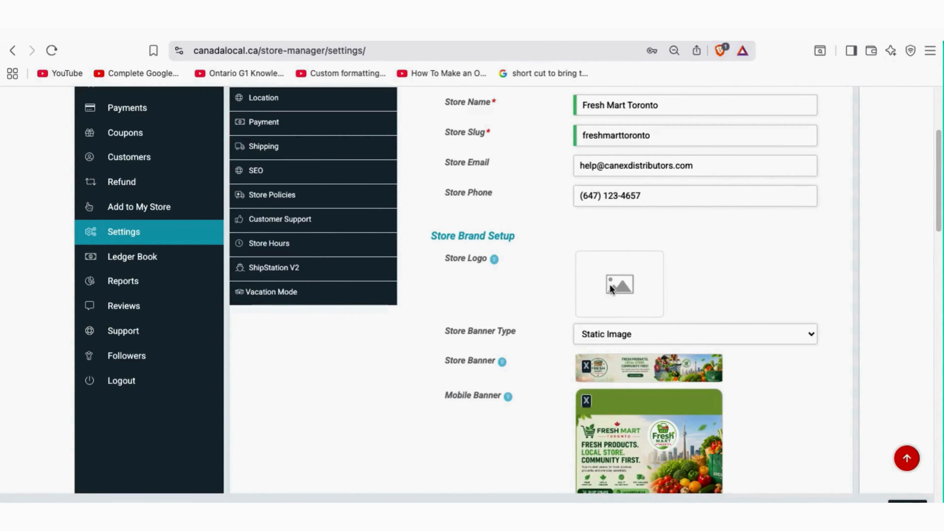
# Open the Desktop's Logo and banners folder in Finder and review its three PNG files
pyautogui.click(131, 525)
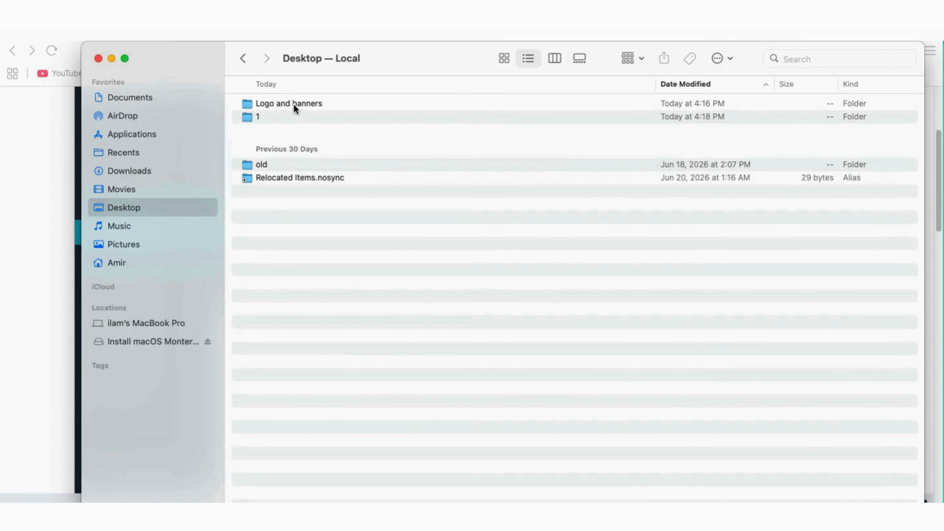
pyautogui.doubleClick(287, 104)
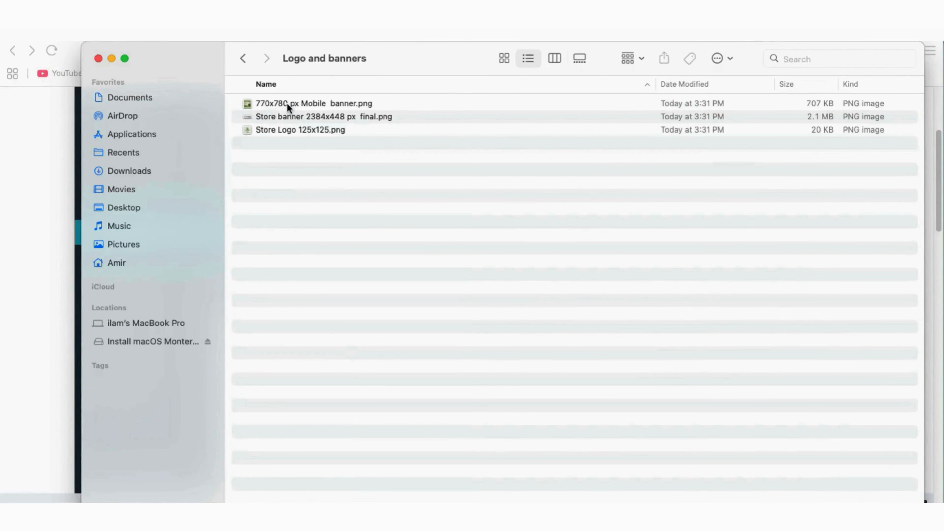
pyautogui.moveTo(303, 169); pyautogui.dragTo(290, 95)
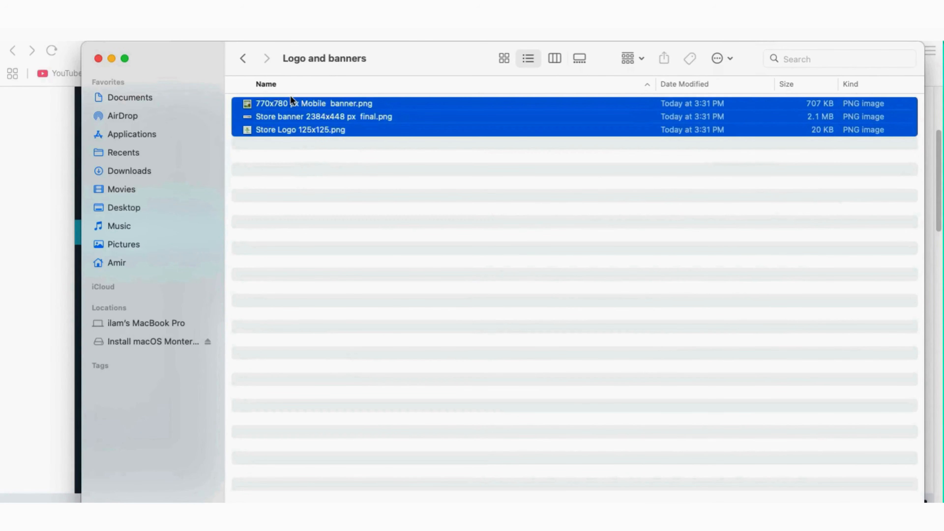
pyautogui.click(306, 206)
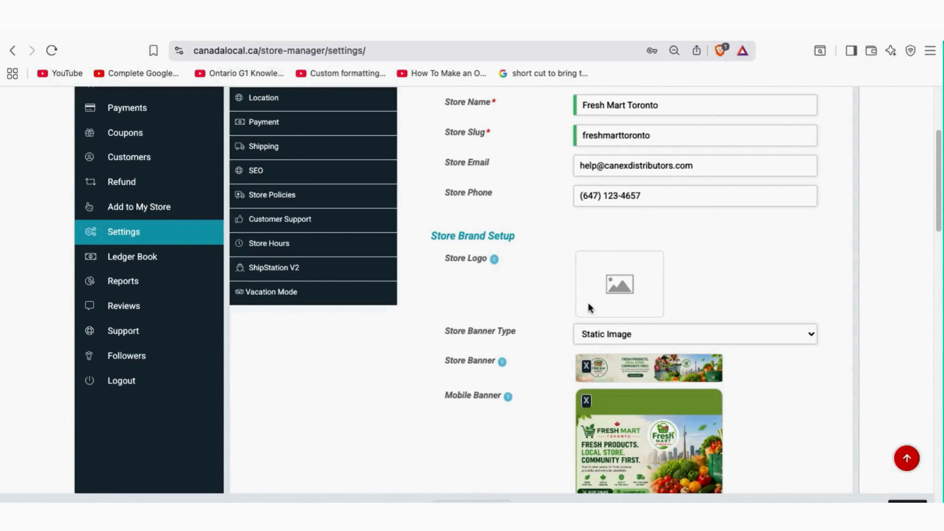
# Upload Store Logo 125x125.png from the computer and set it as the store logo
pyautogui.click(613, 288)
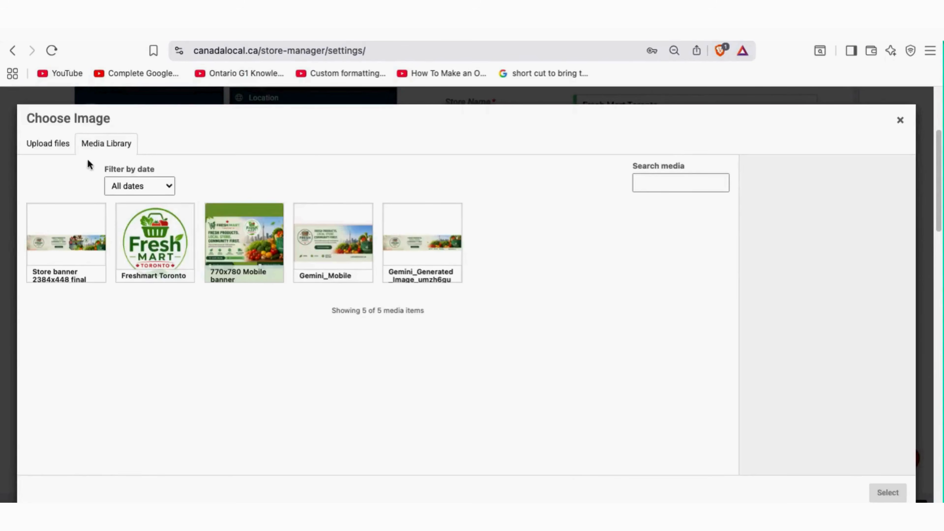
pyautogui.click(48, 146)
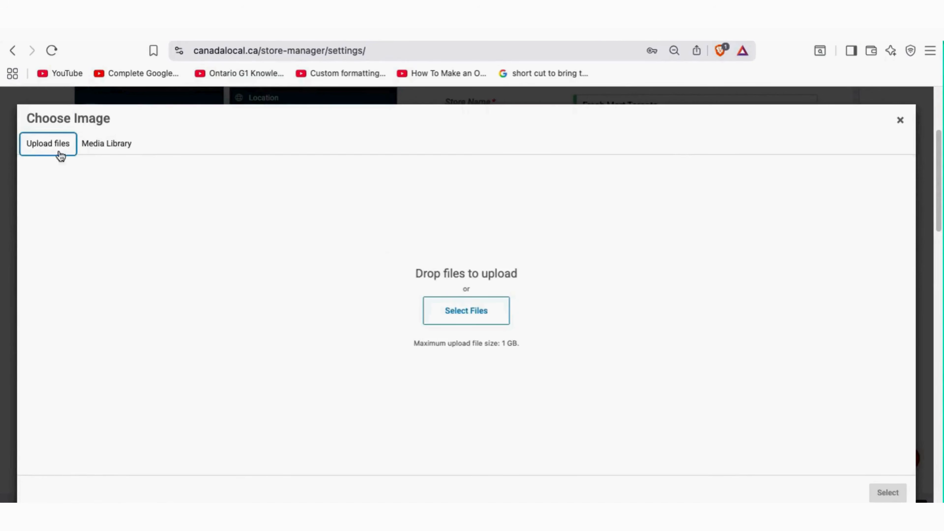
pyautogui.click(461, 319)
pyautogui.click(405, 237)
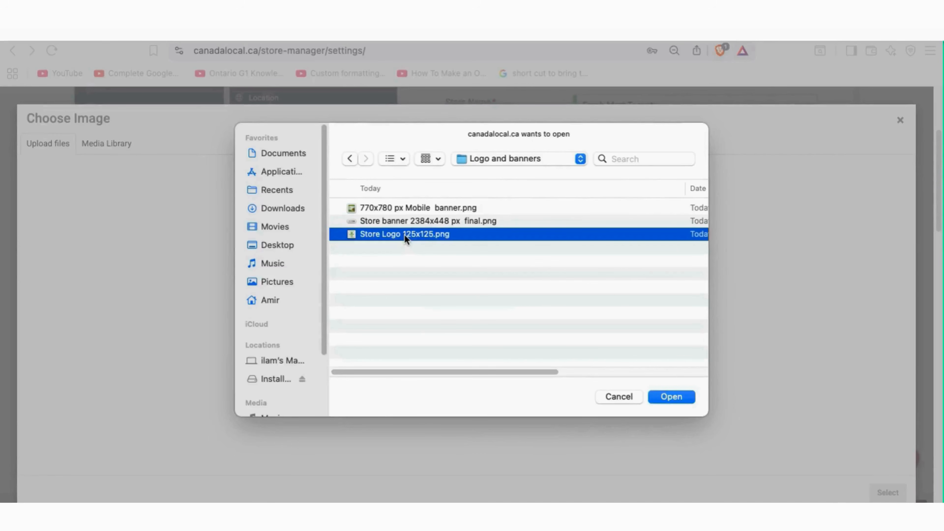
pyautogui.click(677, 396)
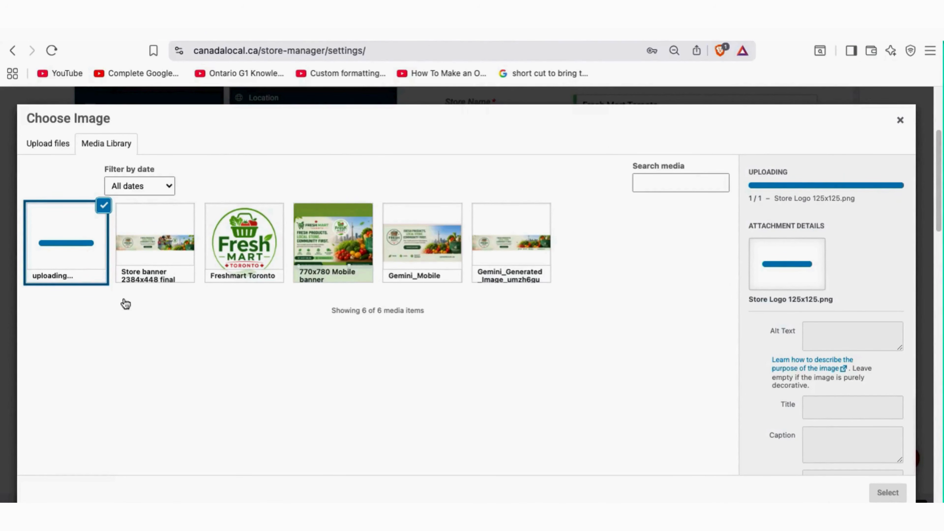
pyautogui.click(82, 240)
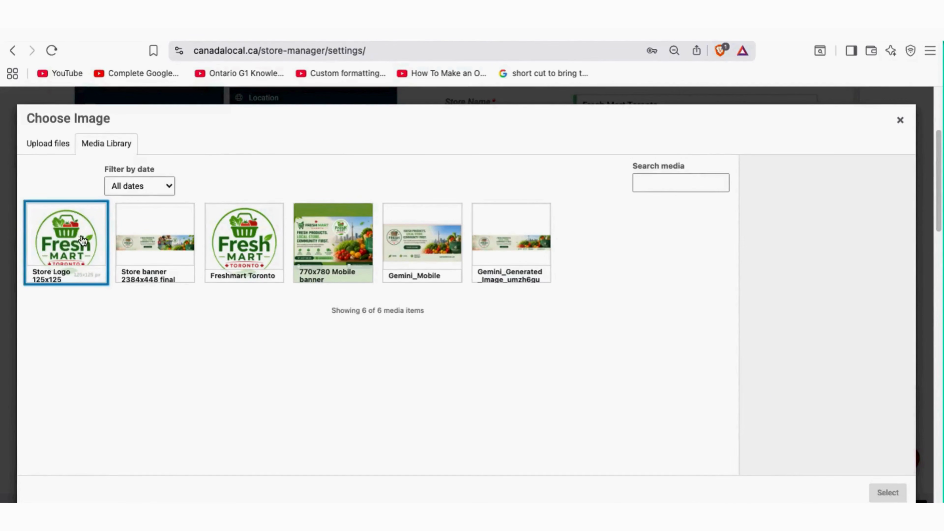
pyautogui.click(82, 240)
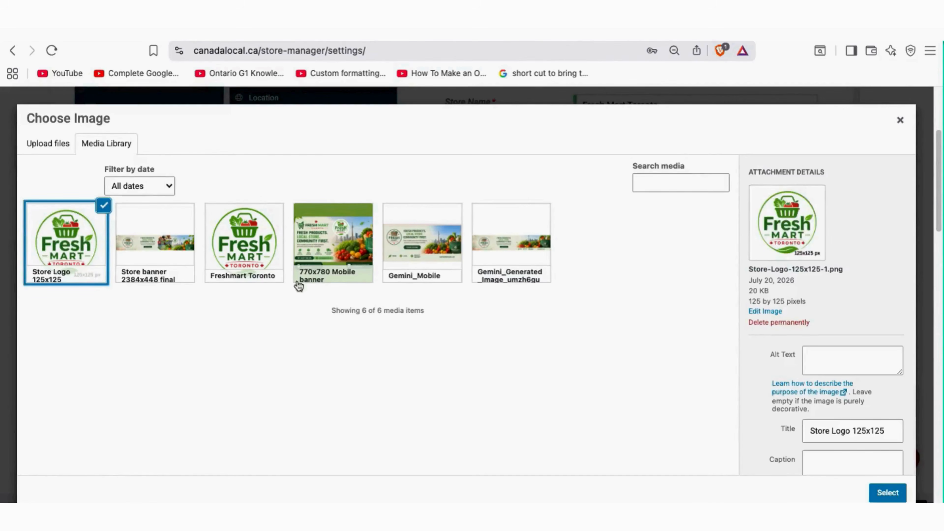
pyautogui.click(889, 492)
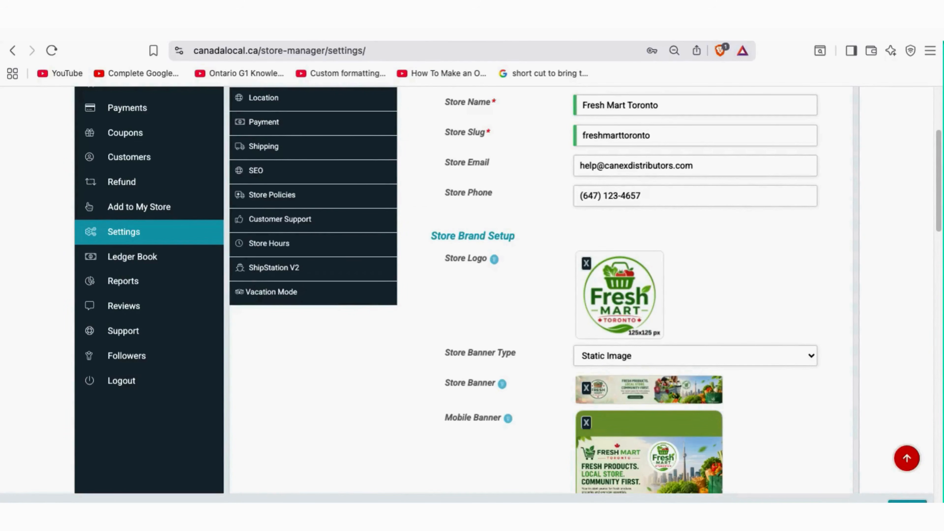
# Enlarge the Shop Description editor by dragging its resize corner downward
pyautogui.scroll(-10, 523, 405)
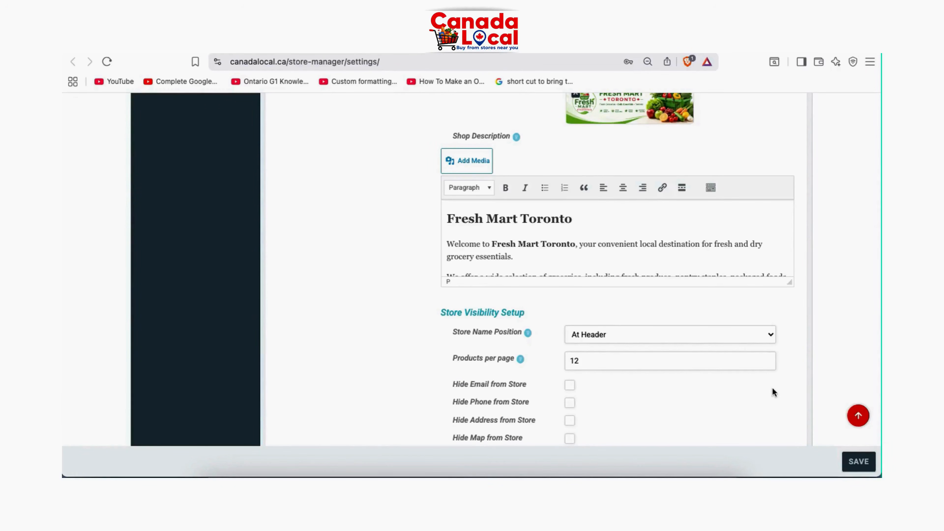
pyautogui.scroll(-3, 773, 388)
pyautogui.scroll(3, 772, 389)
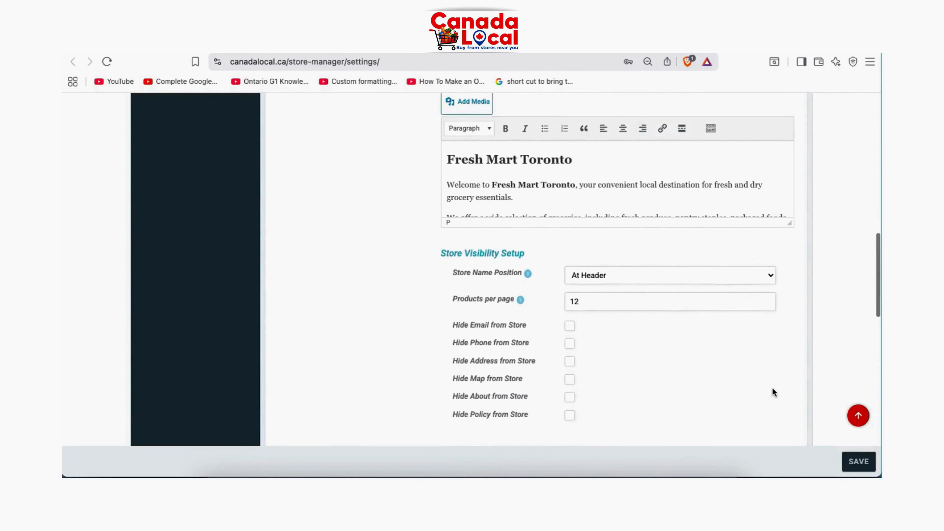
pyautogui.scroll(2, 773, 388)
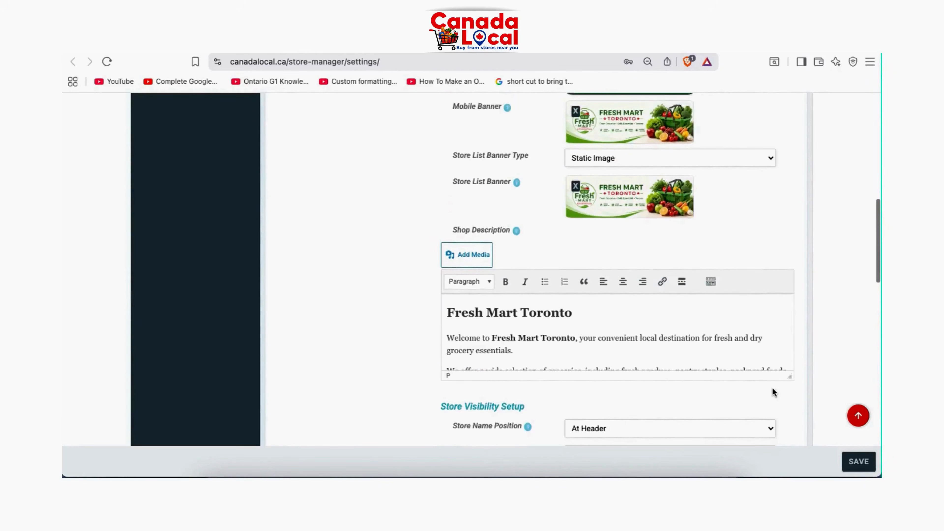
pyautogui.scroll(-2, 772, 388)
pyautogui.scroll(-2, 772, 387)
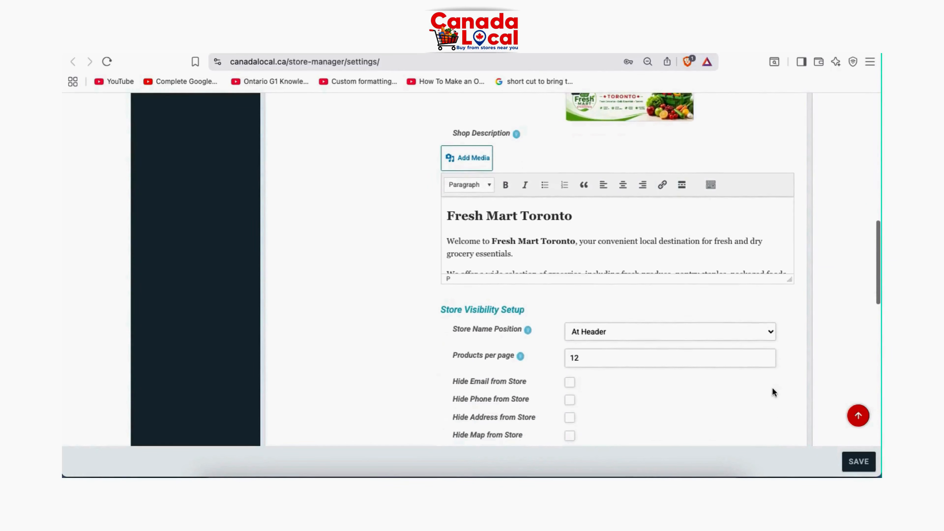
pyautogui.moveTo(791, 282); pyautogui.dragTo(782, 394)
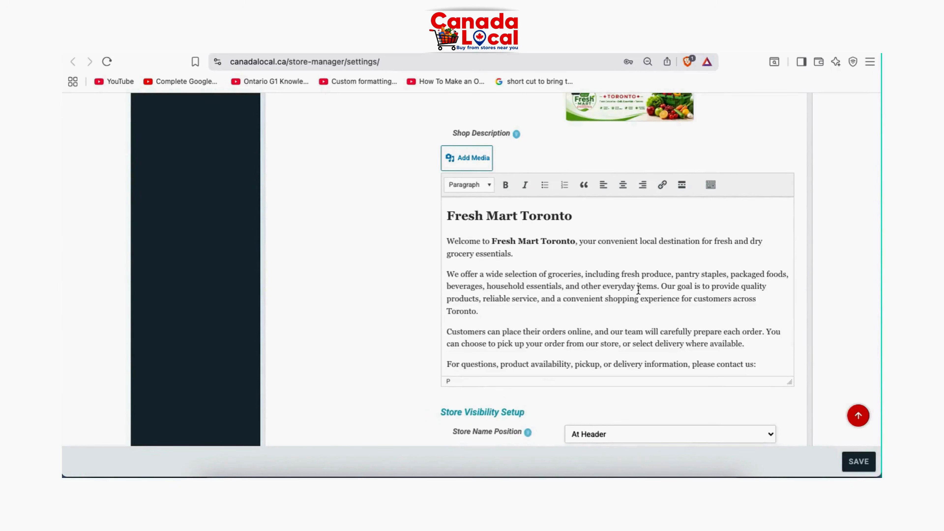
# Read through the Fresh Mart Toronto welcome text and the settings below it
pyautogui.scroll(-4, 562, 267)
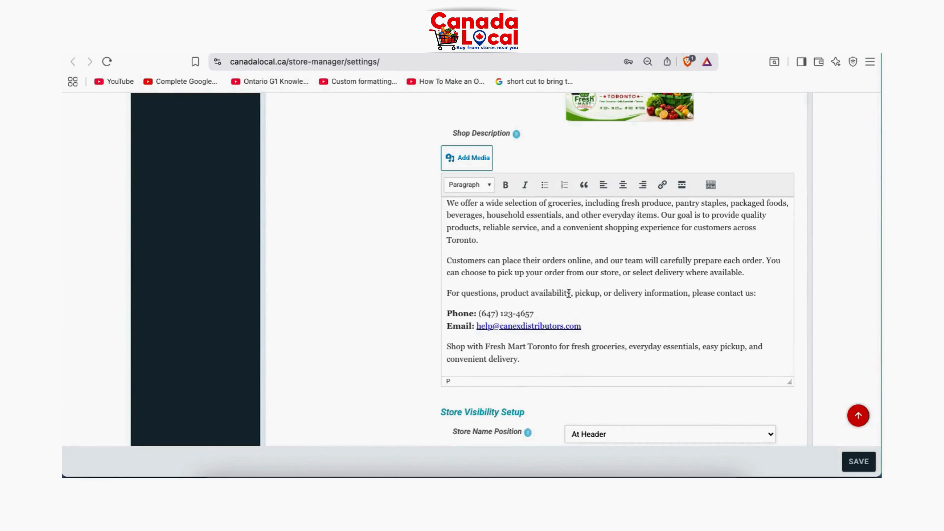
pyautogui.scroll(2, 568, 293)
pyautogui.scroll(2, 568, 293)
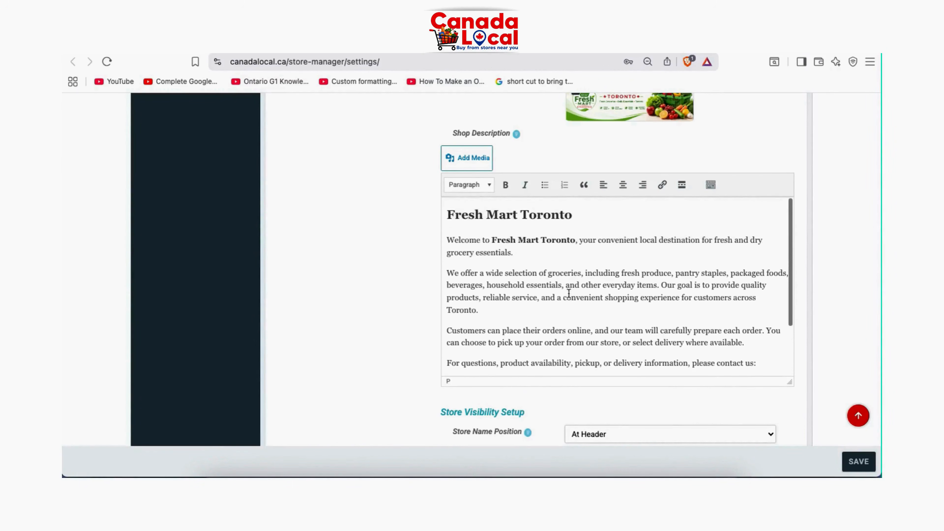
pyautogui.scroll(-4, 568, 293)
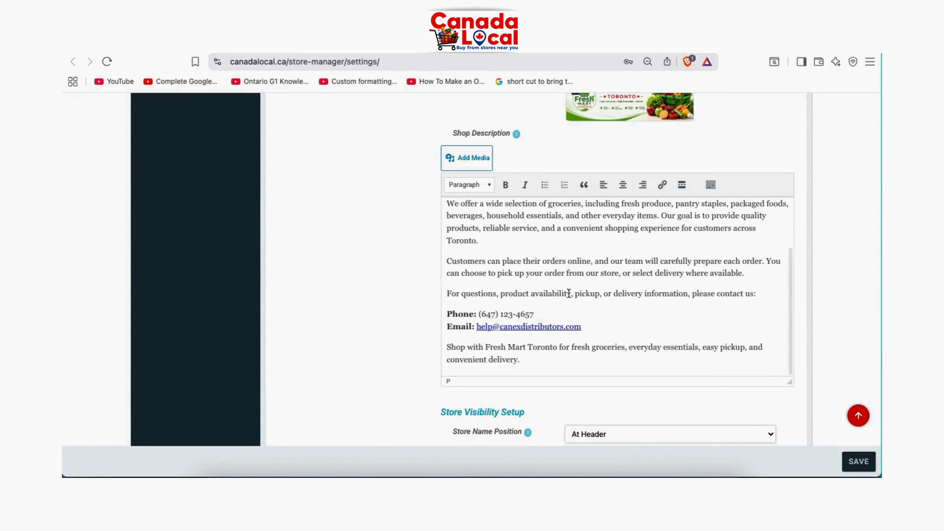
pyautogui.scroll(-3, 449, 298)
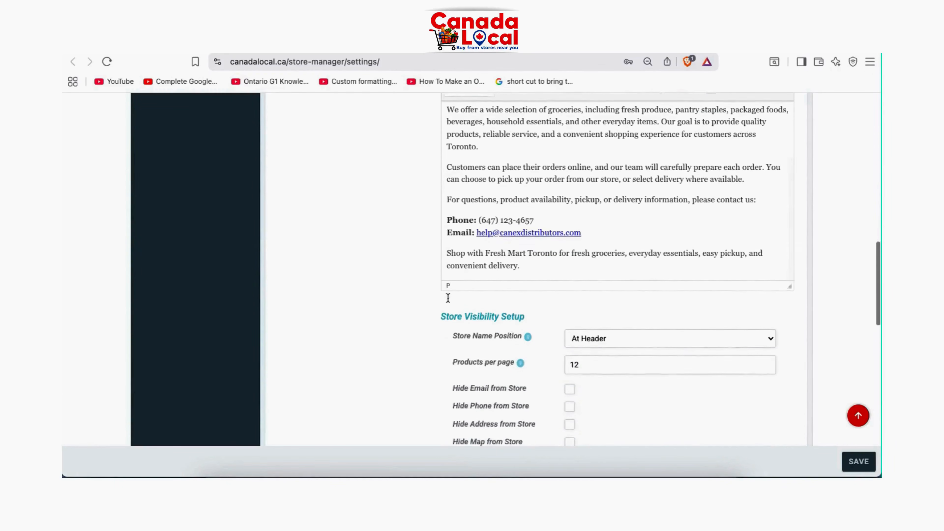
pyautogui.scroll(3, 448, 298)
pyautogui.scroll(1, 449, 298)
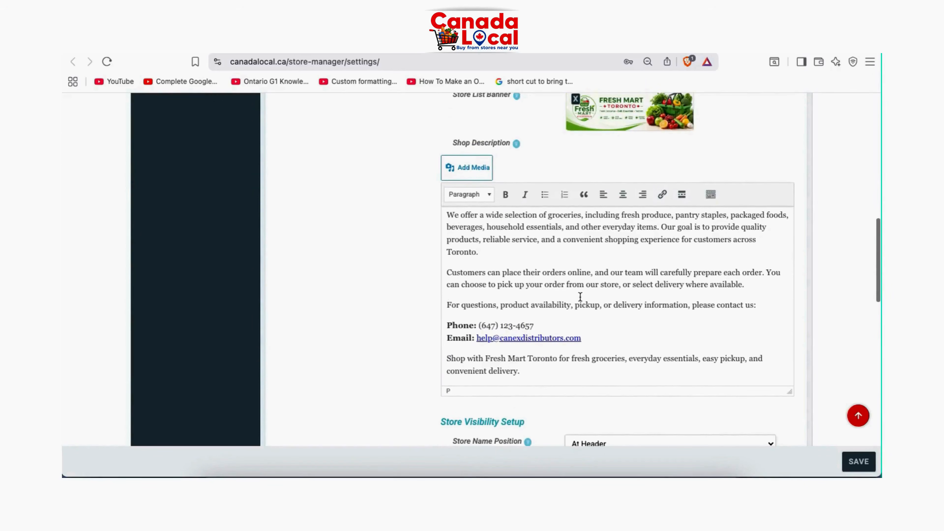
pyautogui.scroll(3, 579, 297)
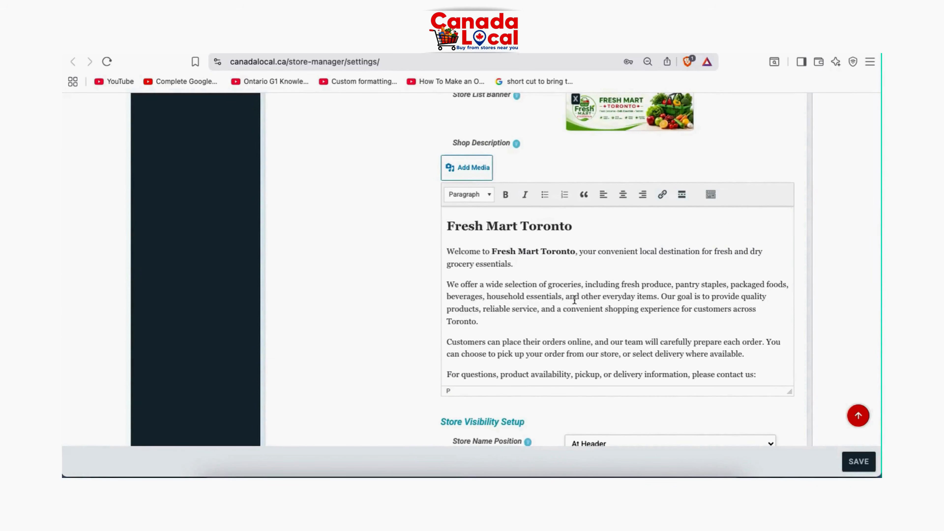
pyautogui.scroll(5, 422, 298)
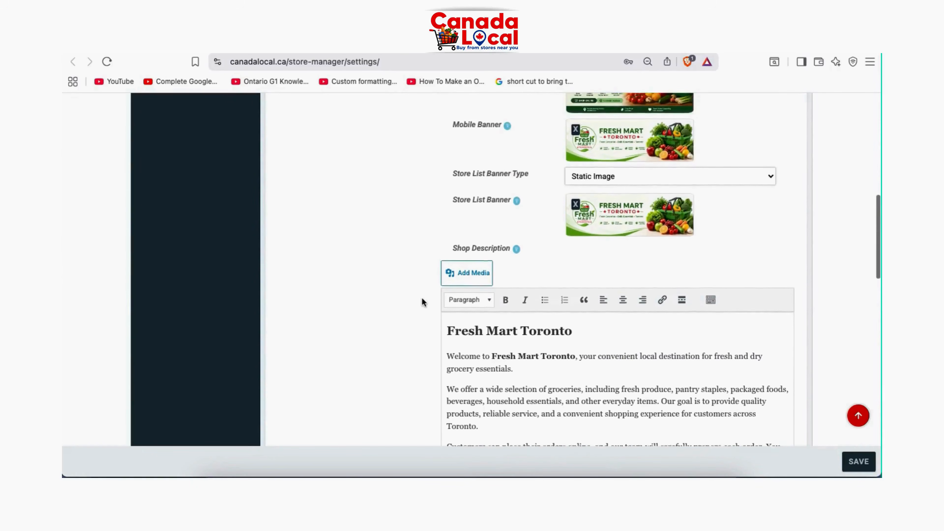
pyautogui.scroll(-5, 422, 299)
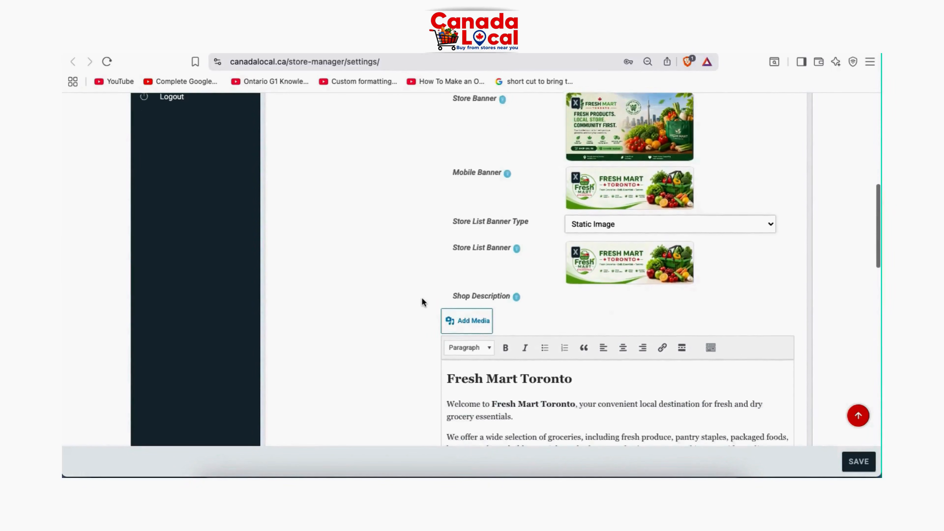
pyautogui.scroll(-2, 421, 297)
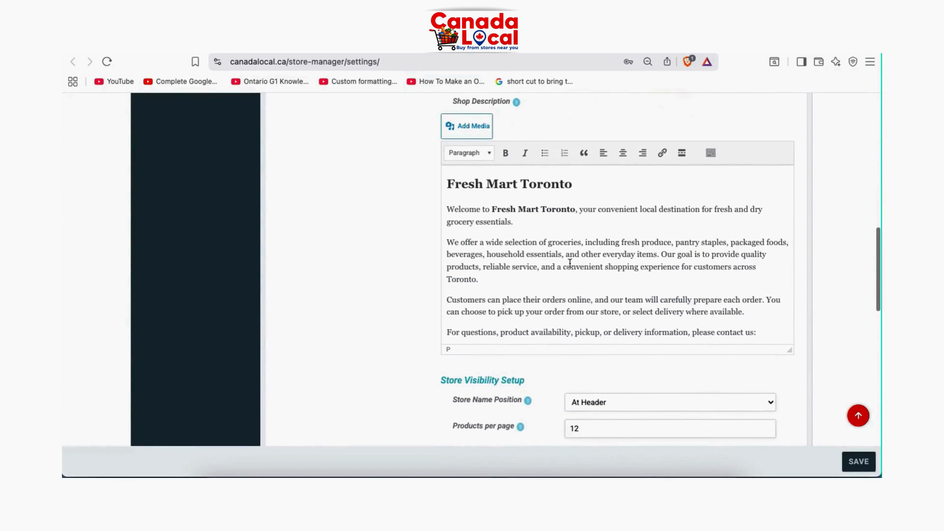
pyautogui.scroll(-1, 578, 269)
pyautogui.scroll(-3, 577, 269)
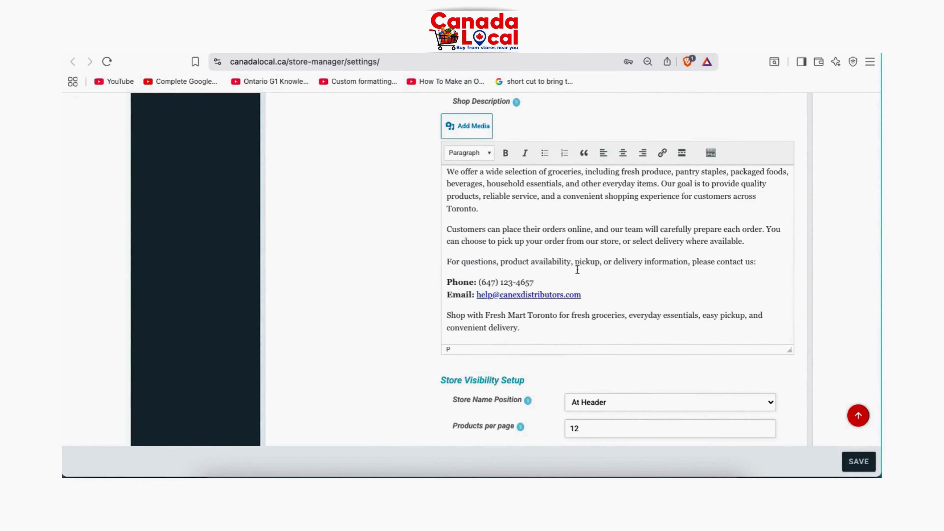
pyautogui.scroll(2, 577, 269)
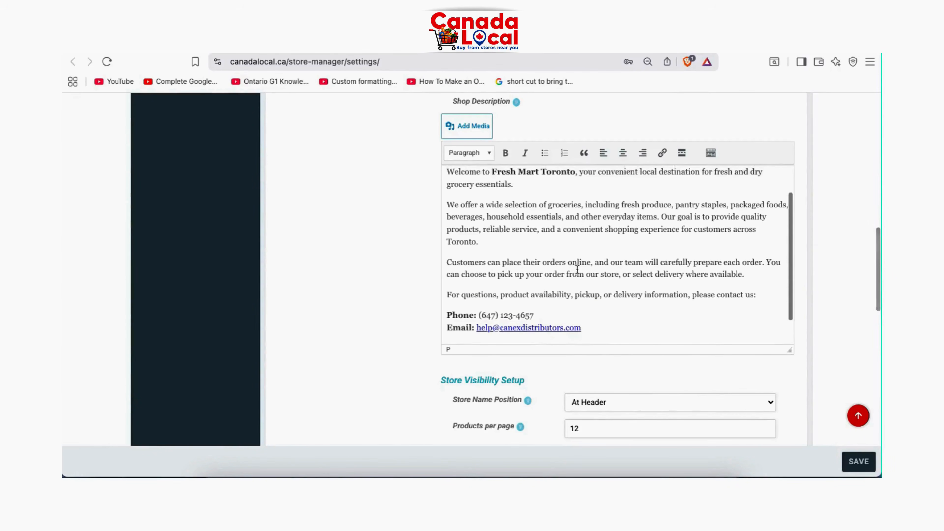
pyautogui.scroll(1, 577, 269)
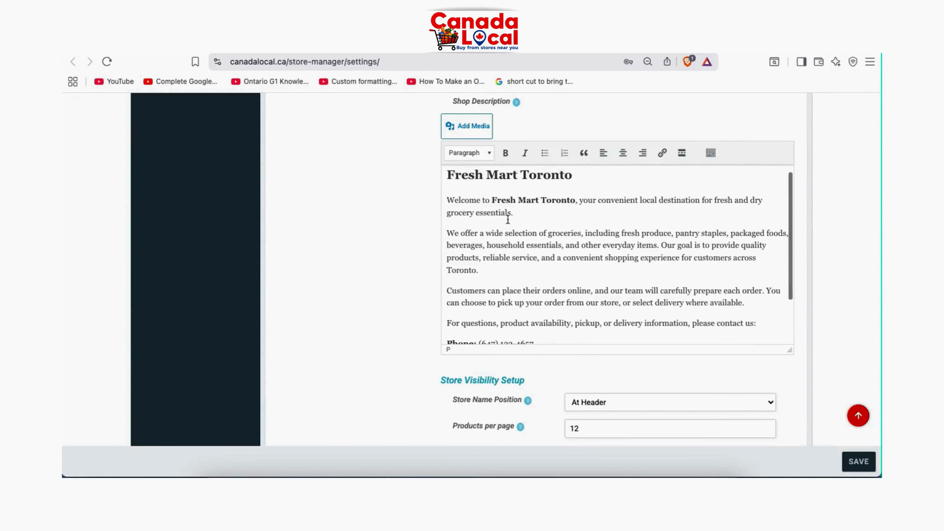
pyautogui.scroll(-3, 565, 277)
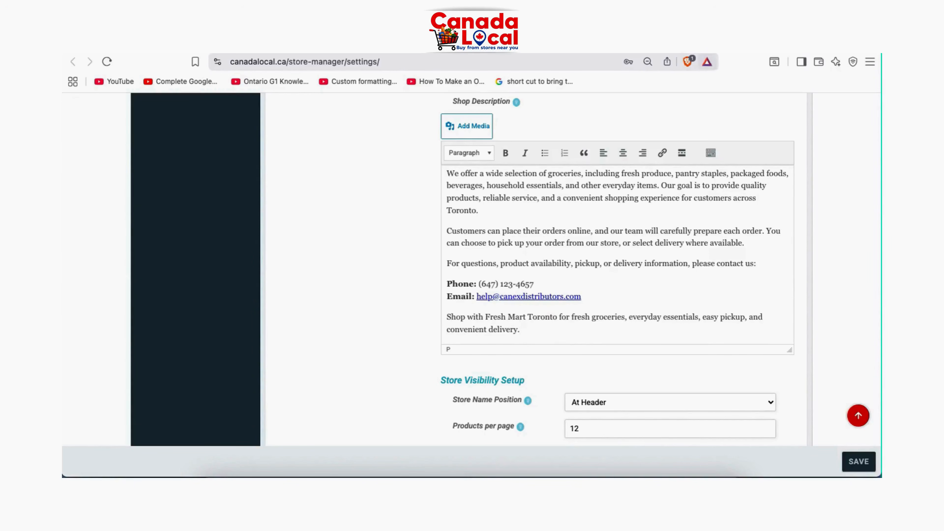
pyautogui.scroll(-5, 583, 409)
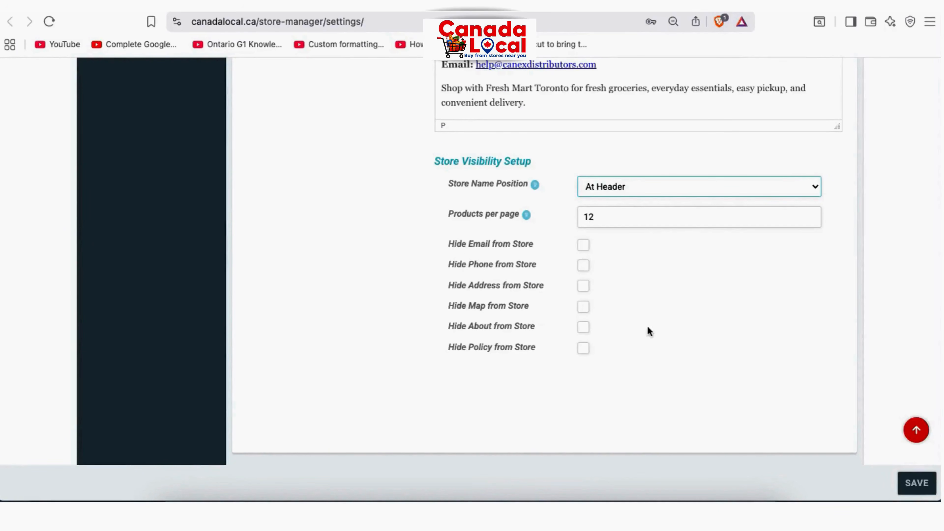
pyautogui.scroll(-1, 646, 293)
pyautogui.scroll(2, 645, 293)
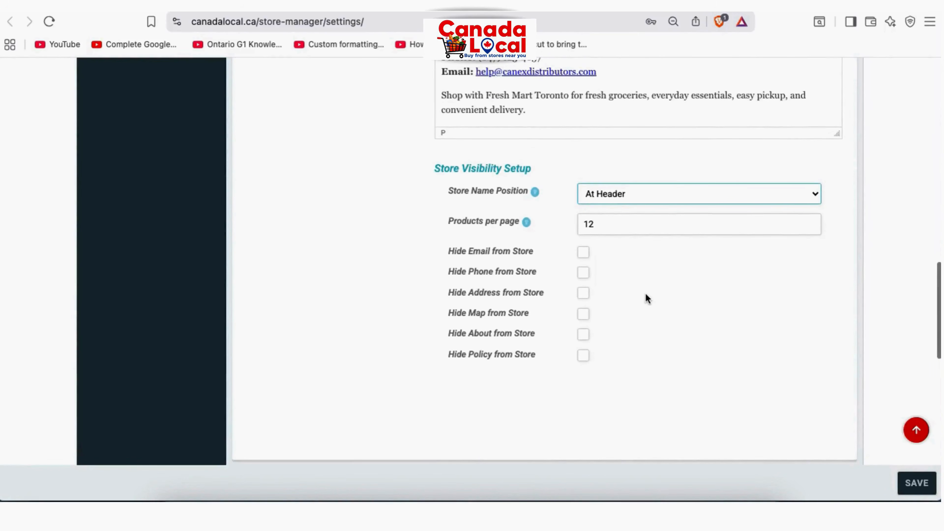
pyautogui.scroll(-1, 645, 293)
pyautogui.scroll(-3, 645, 298)
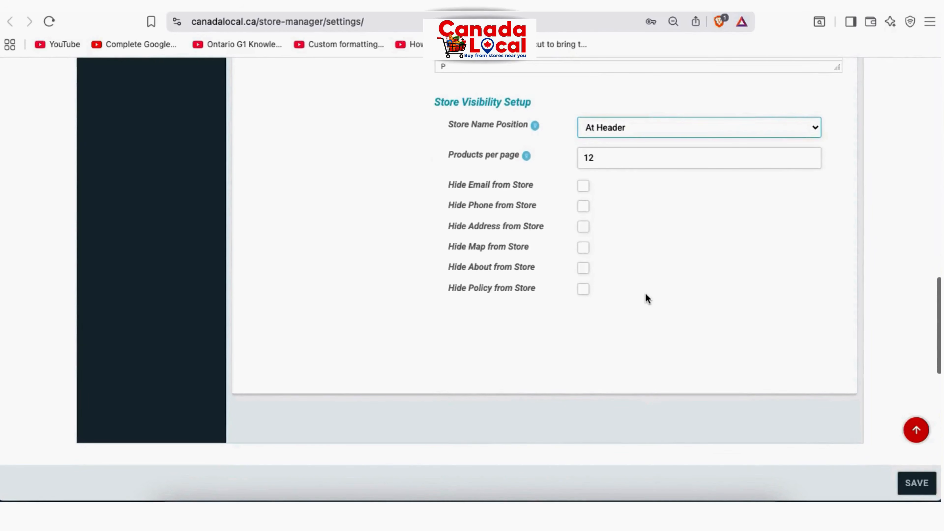
pyautogui.click(633, 131)
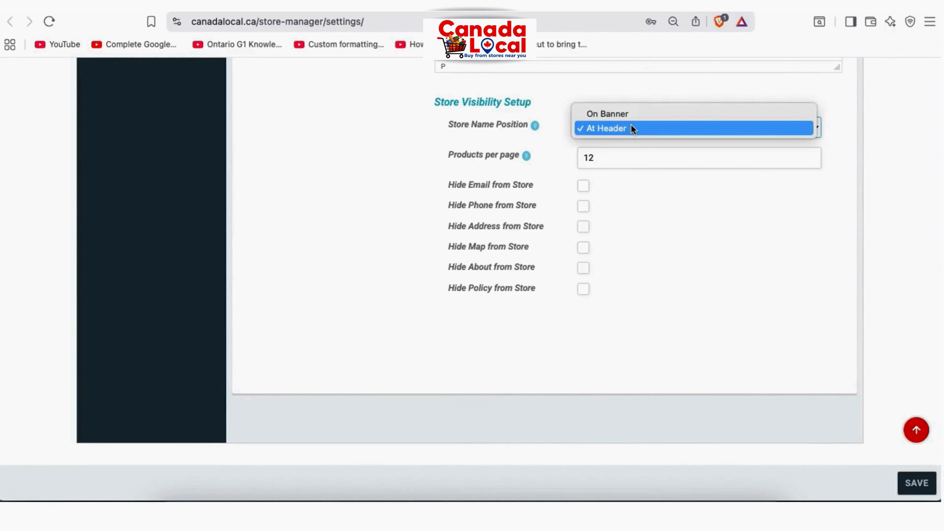
pyautogui.click(631, 128)
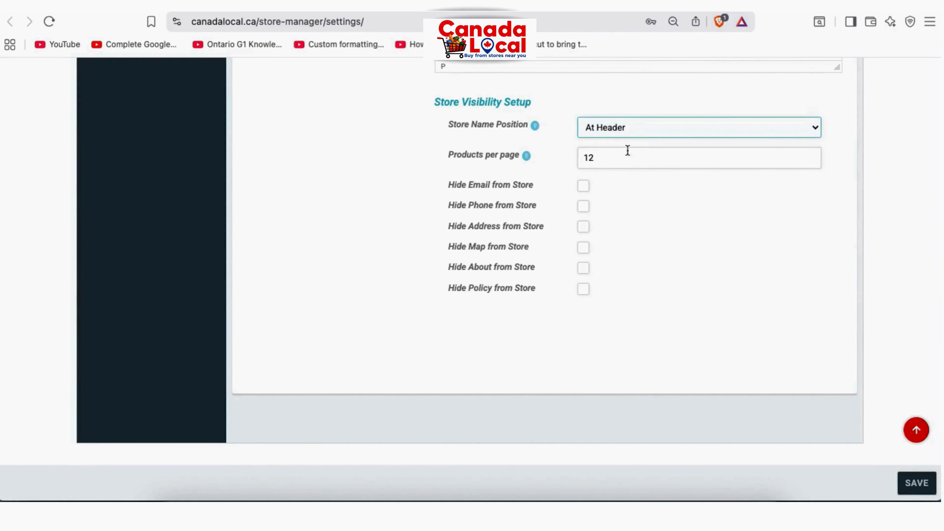
pyautogui.click(625, 157)
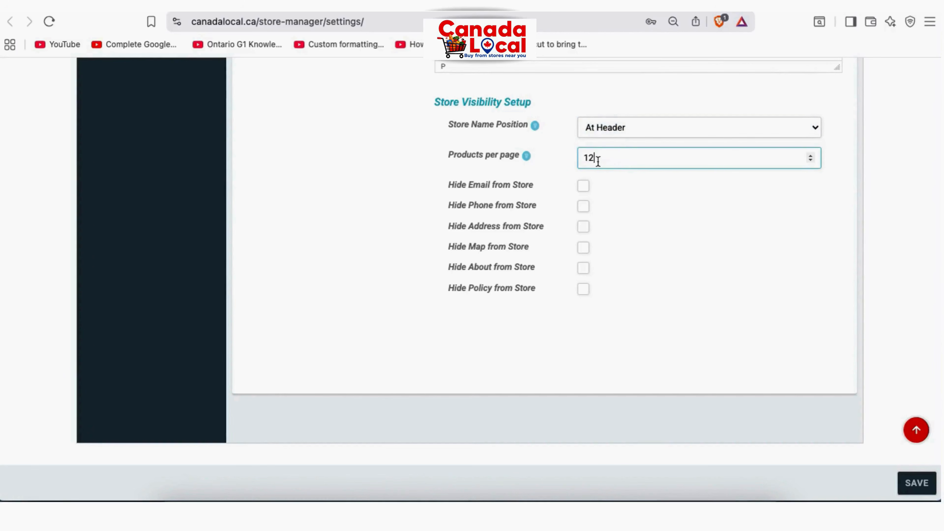
pyautogui.moveTo(601, 158); pyautogui.dragTo(582, 156)
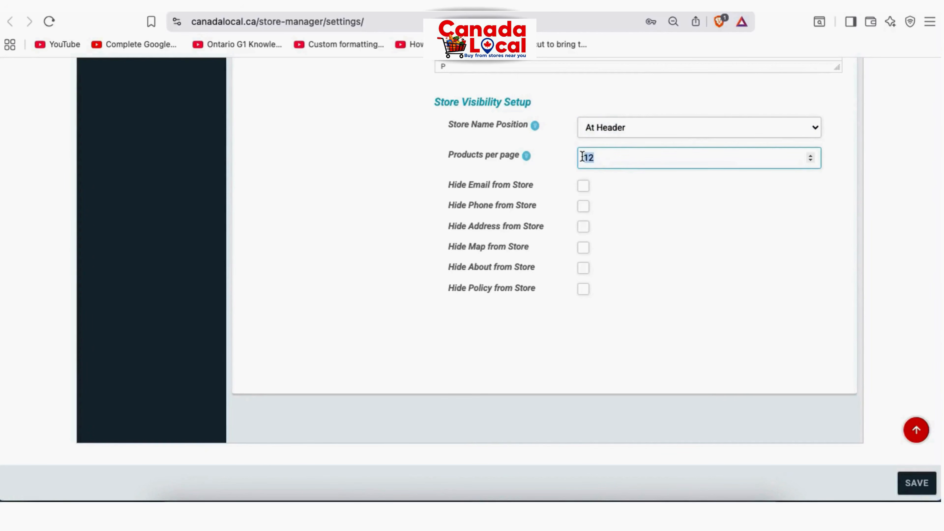
pyautogui.click(627, 208)
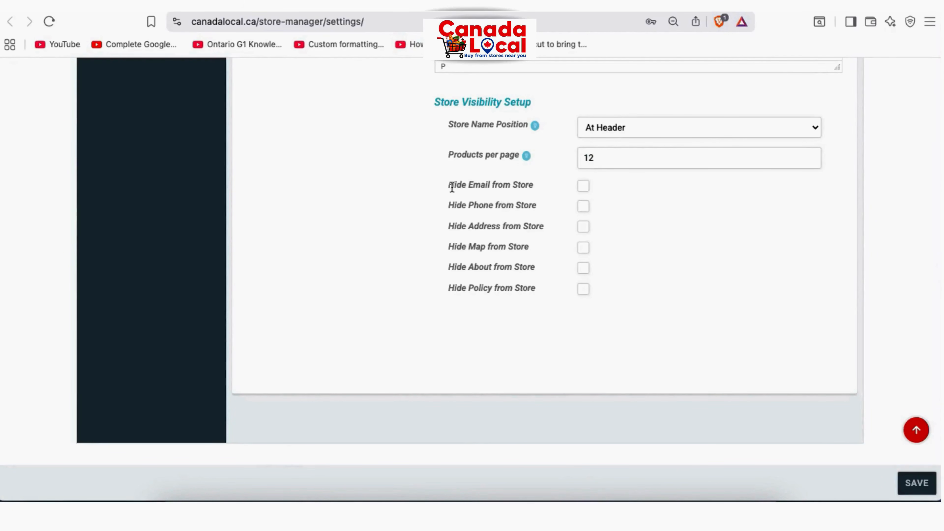
pyautogui.moveTo(452, 185); pyautogui.dragTo(472, 184)
pyautogui.click(465, 202)
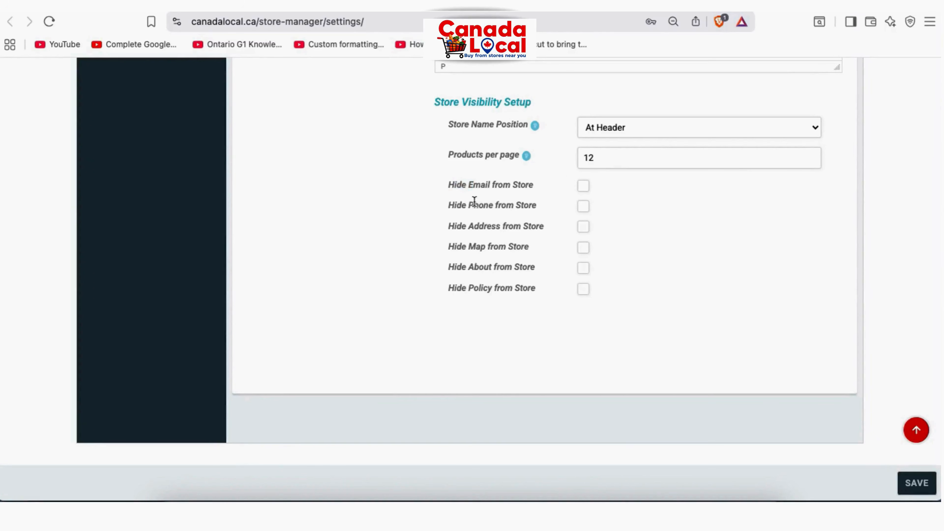
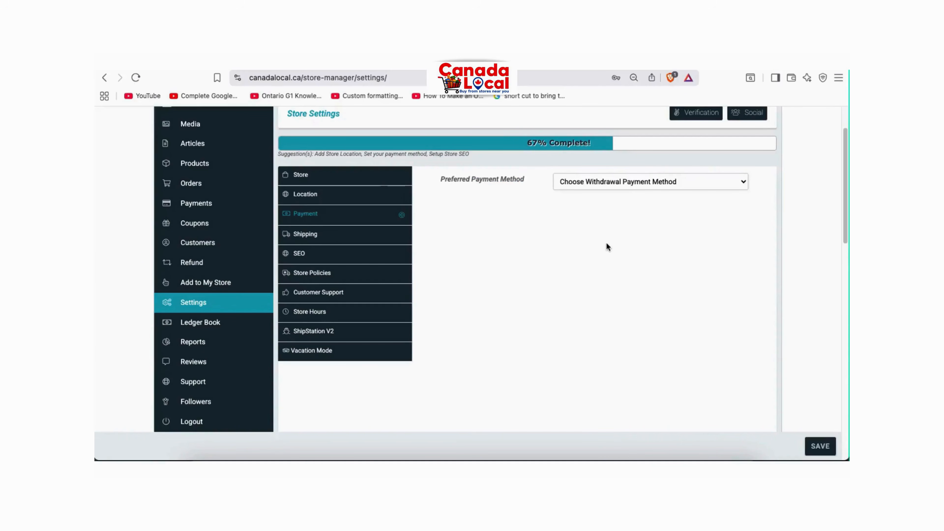
# Choose Bank Transfer as the preferred payment method and review the Account Name, Bank Address, IBAN and Swift Code fields
pyautogui.click(634, 184)
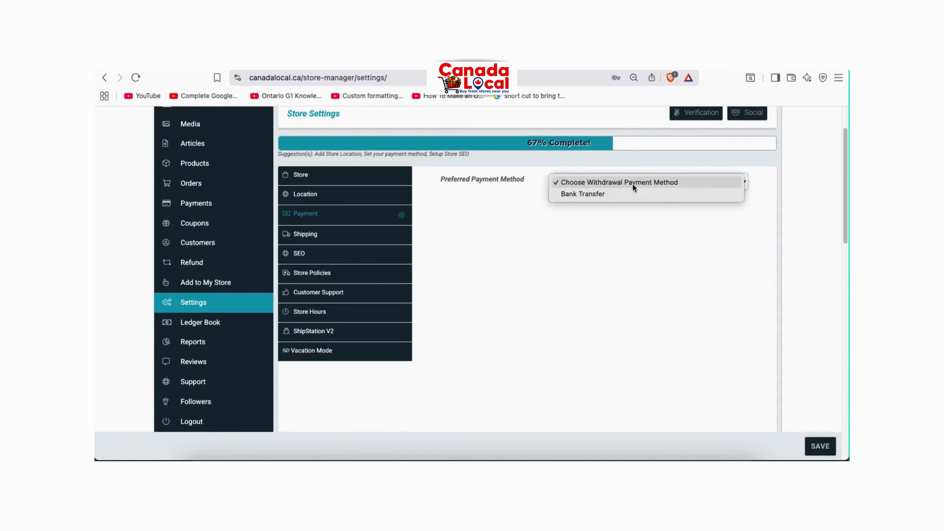
pyautogui.click(595, 195)
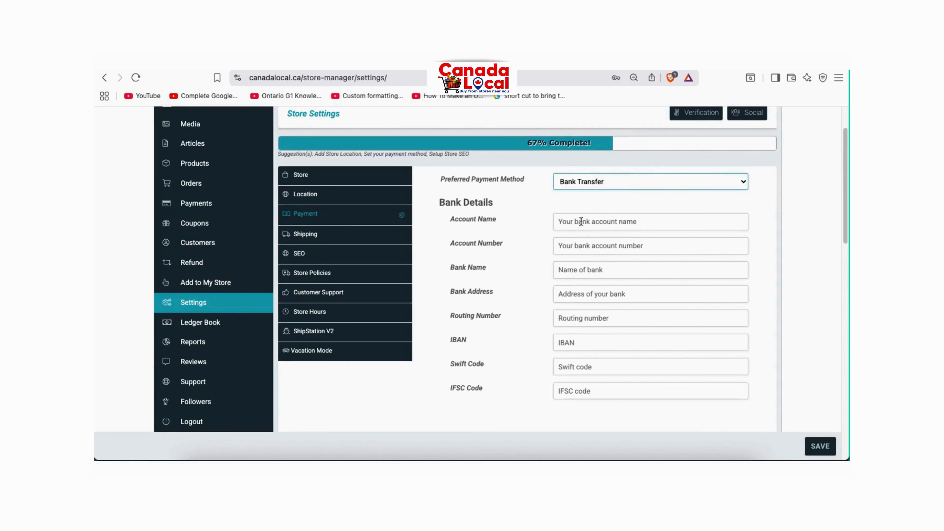
pyautogui.moveTo(500, 220); pyautogui.dragTo(462, 219)
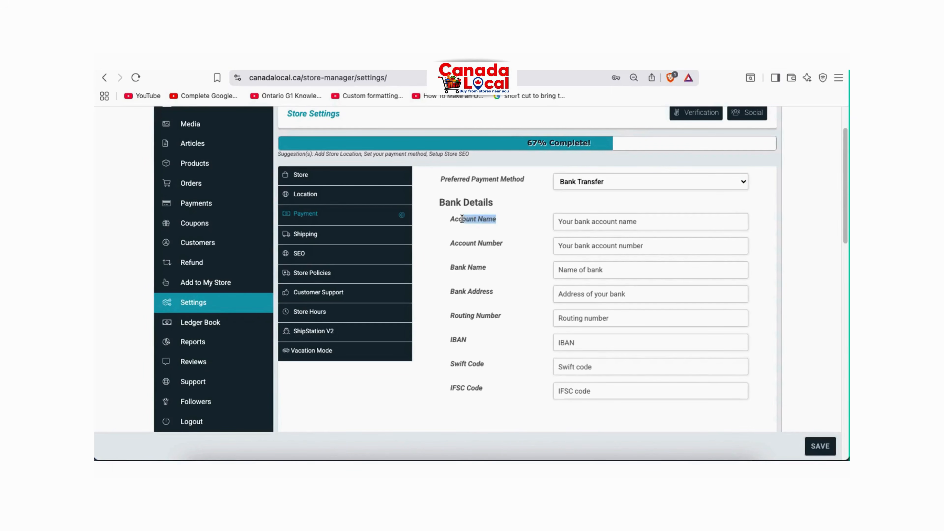
pyautogui.click(505, 243)
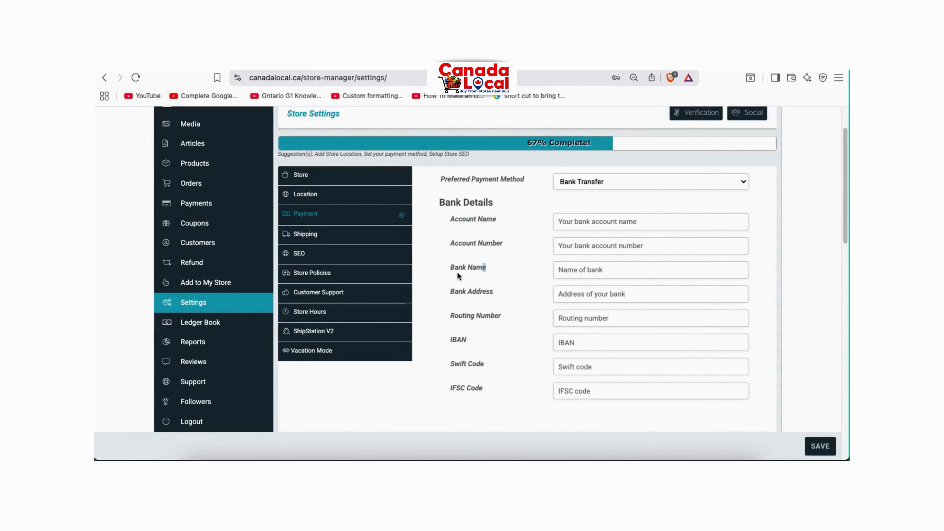
pyautogui.moveTo(483, 293); pyautogui.dragTo(468, 294)
pyautogui.click(501, 316)
pyautogui.doubleClick(463, 339)
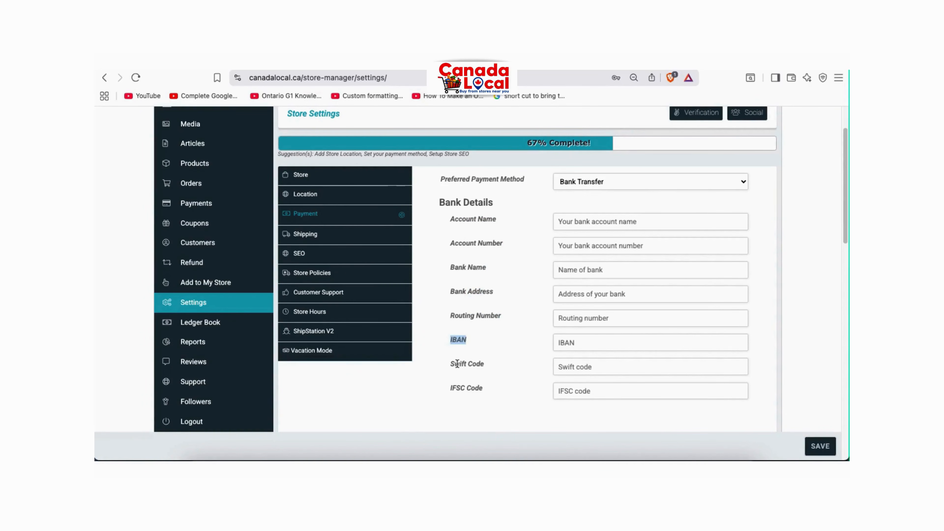
pyautogui.moveTo(454, 363); pyautogui.dragTo(485, 364)
pyautogui.scroll(1, 499, 249)
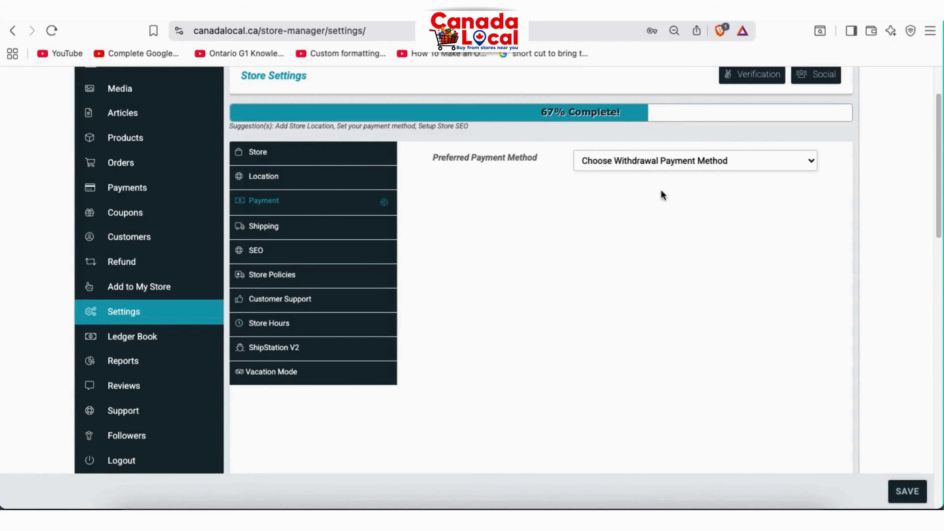
# Reselect Bank Transfer and go over the Account Name, Bank Name, Bank Address and Routing Number fields
pyautogui.click(673, 167)
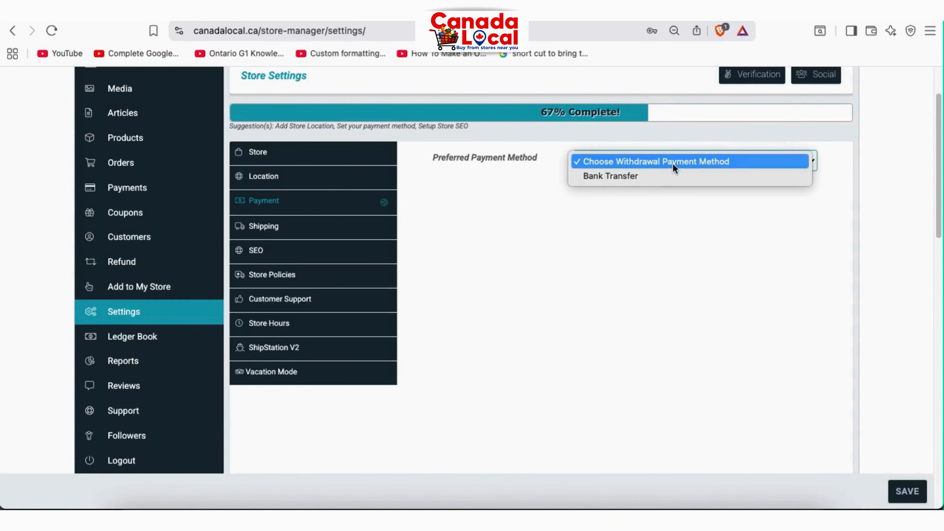
pyautogui.click(626, 176)
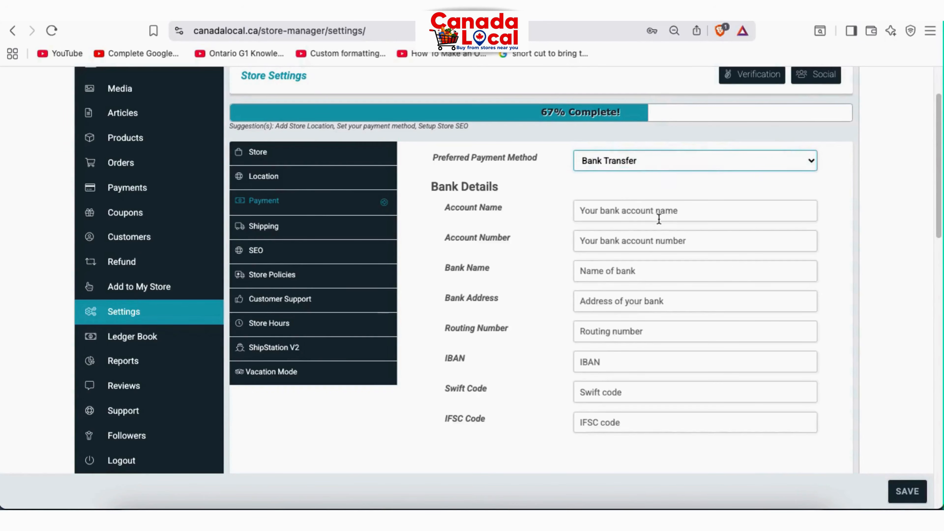
pyautogui.moveTo(508, 208); pyautogui.dragTo(461, 209)
pyautogui.click(472, 254)
pyautogui.moveTo(511, 238); pyautogui.dragTo(468, 308)
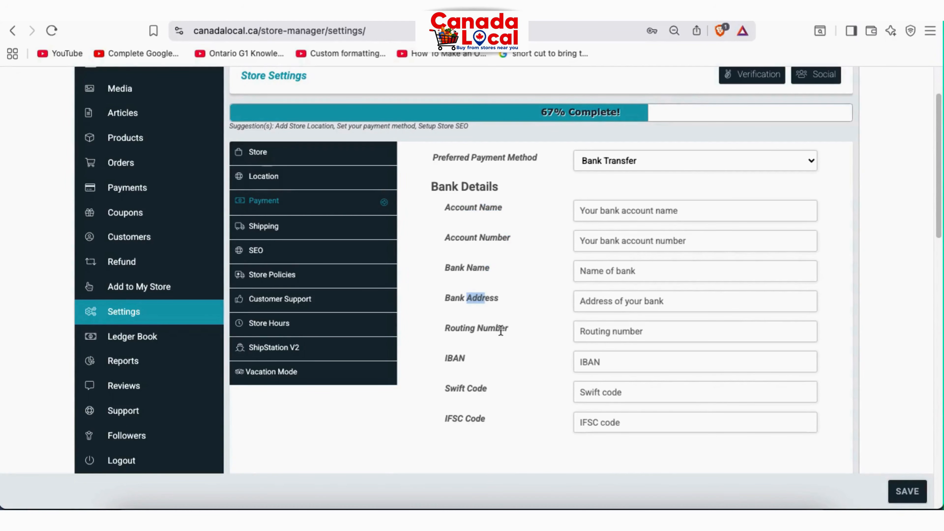
pyautogui.moveTo(511, 333); pyautogui.dragTo(485, 421)
pyautogui.click(458, 336)
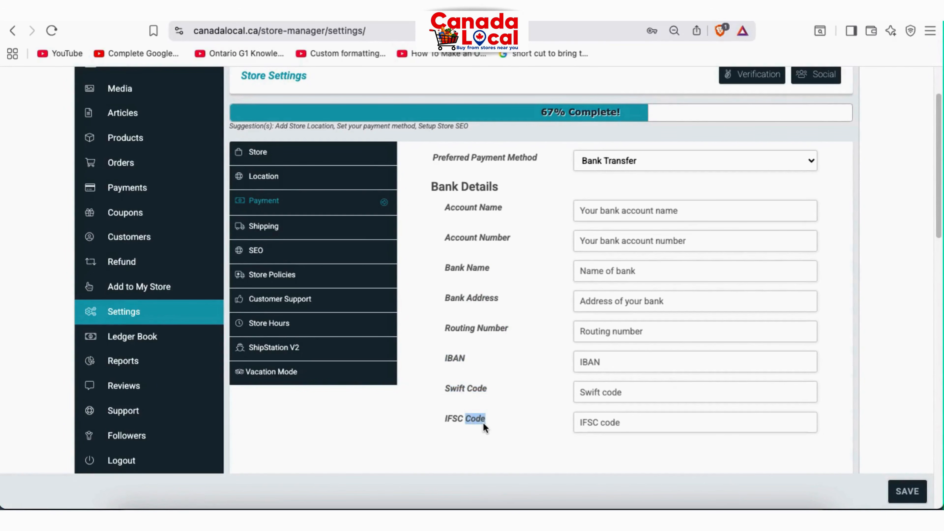
pyautogui.scroll(1, 523, 261)
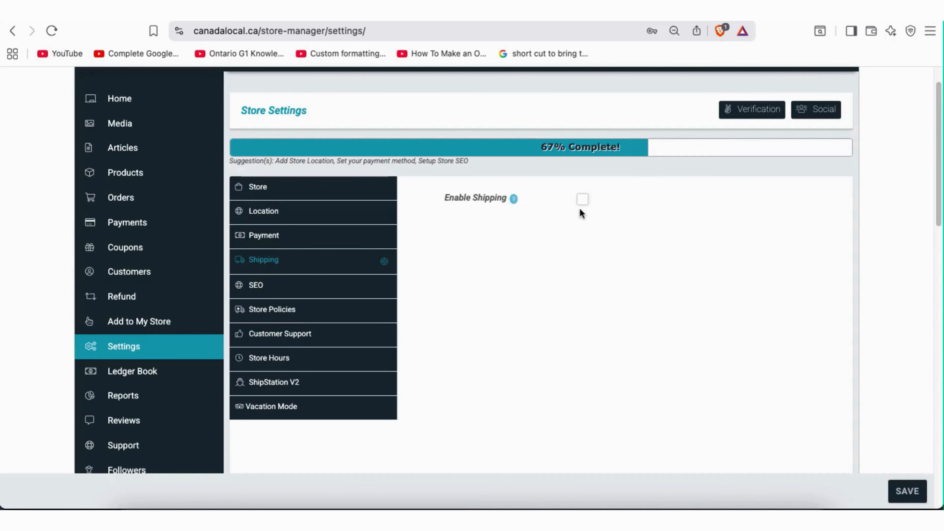
# Tick Enable Shipping, leave Processing Time unchanged, and set Shipping Type to Shipping by Zone
pyautogui.click(583, 201)
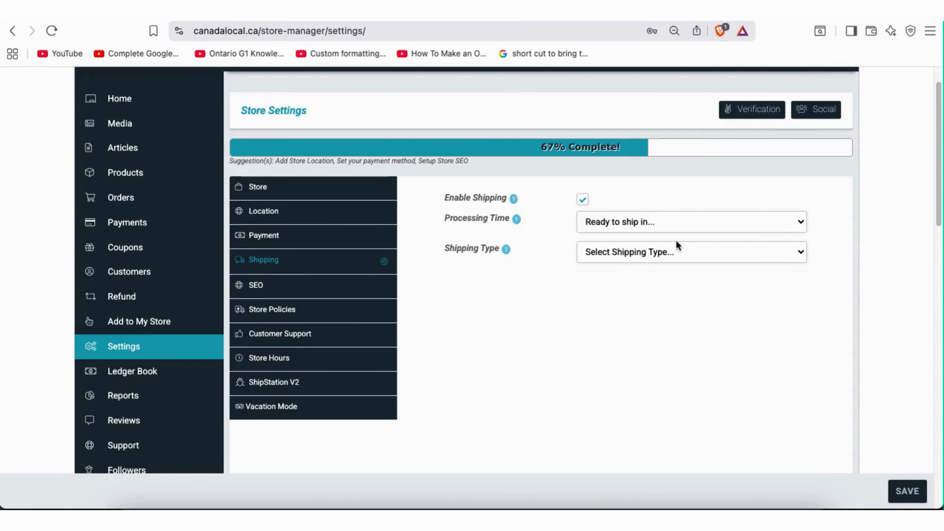
pyautogui.click(665, 226)
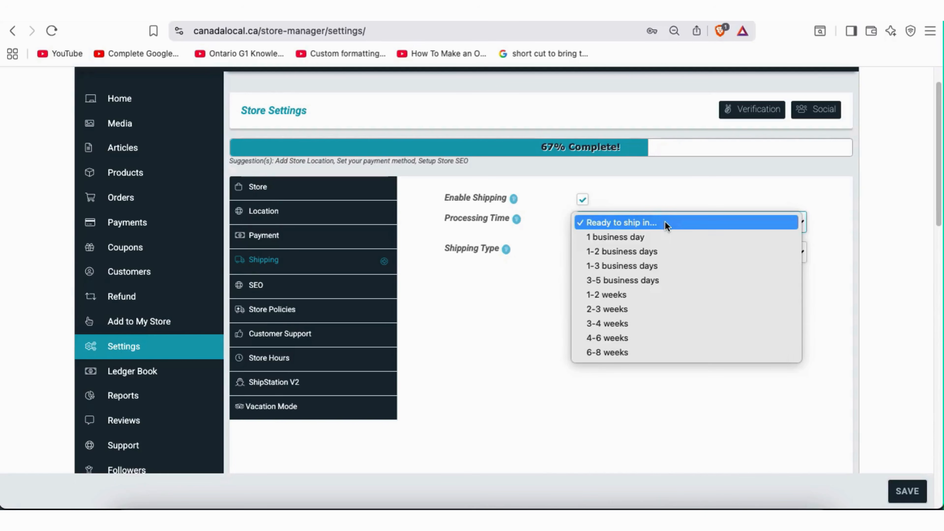
pyautogui.click(666, 223)
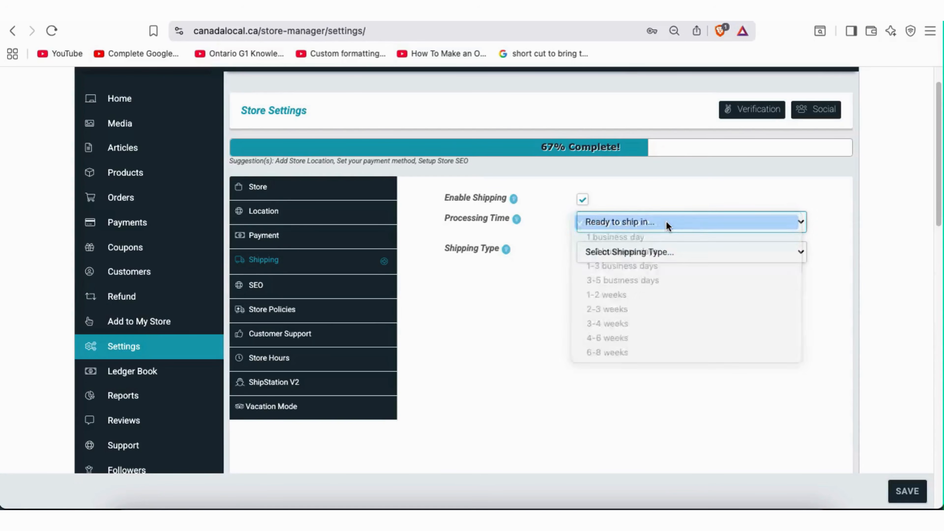
pyautogui.click(660, 252)
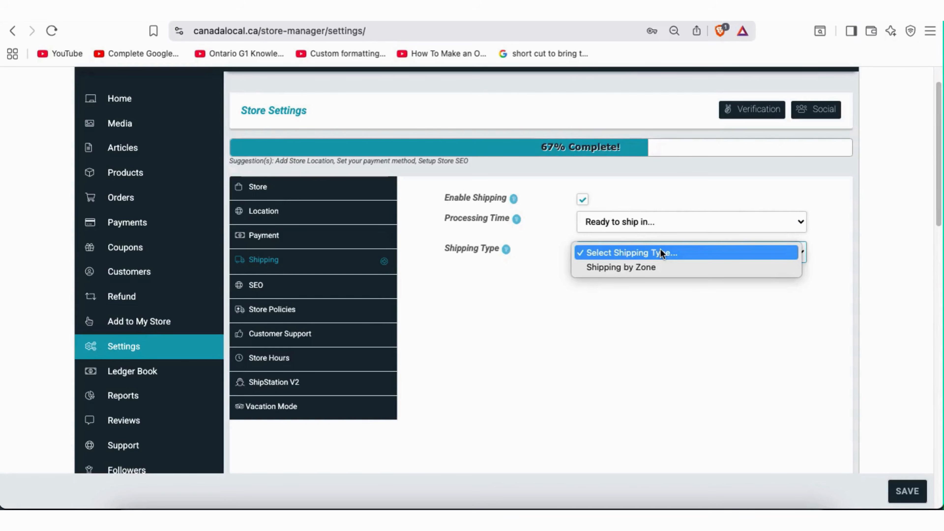
pyautogui.click(660, 253)
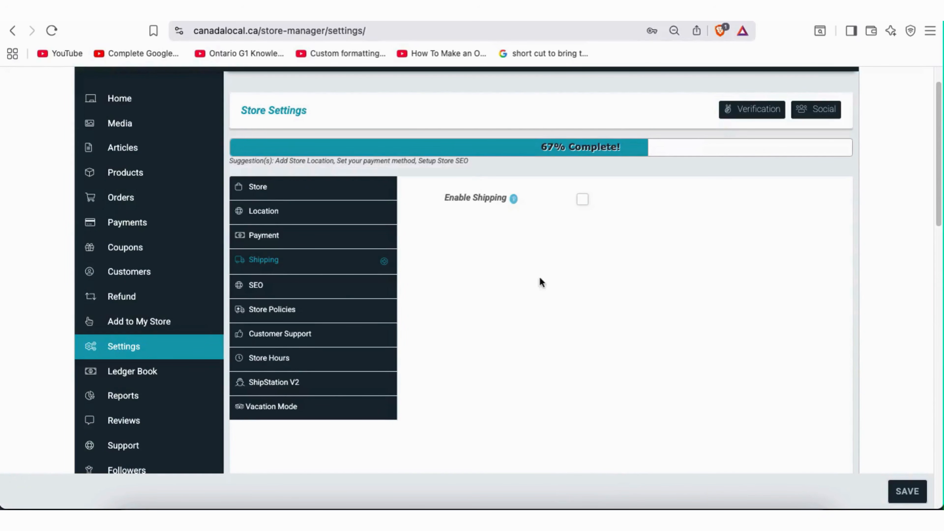
pyautogui.click(582, 200)
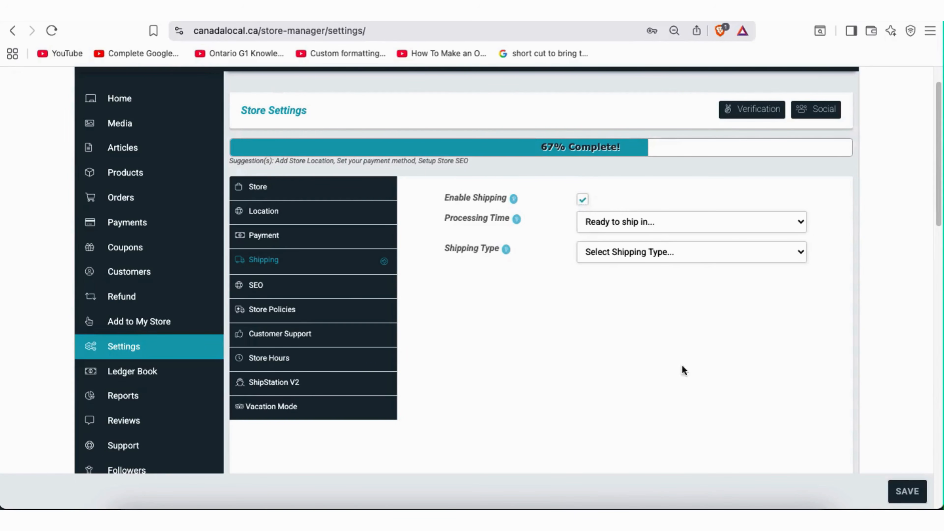
pyautogui.click(641, 220)
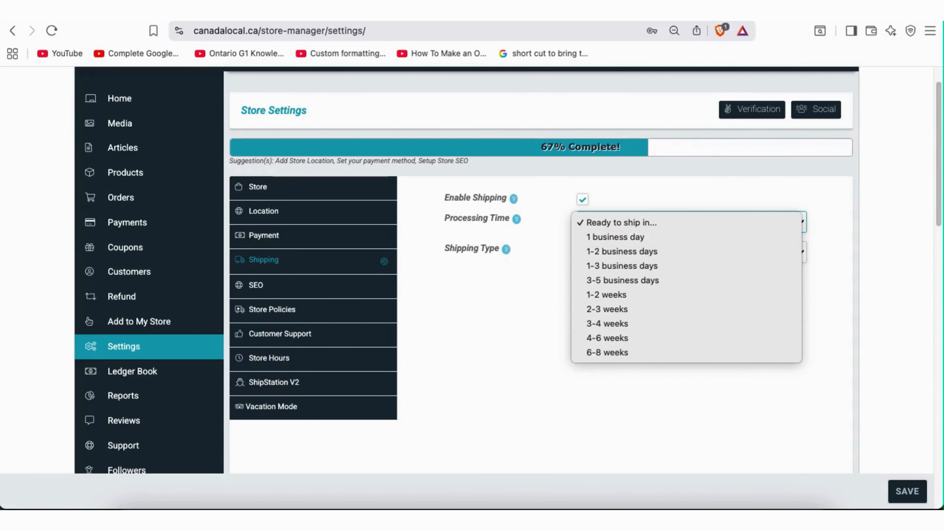
pyautogui.click(584, 443)
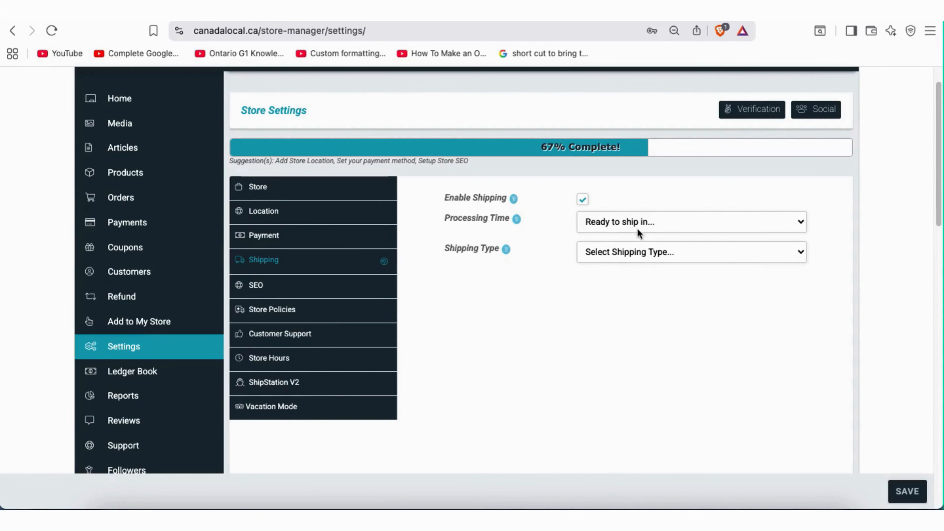
pyautogui.click(656, 253)
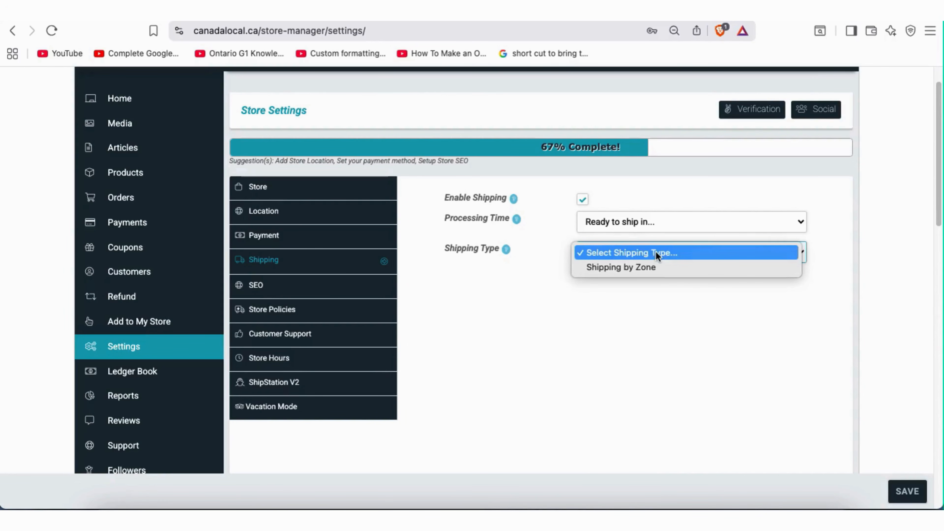
pyautogui.click(654, 268)
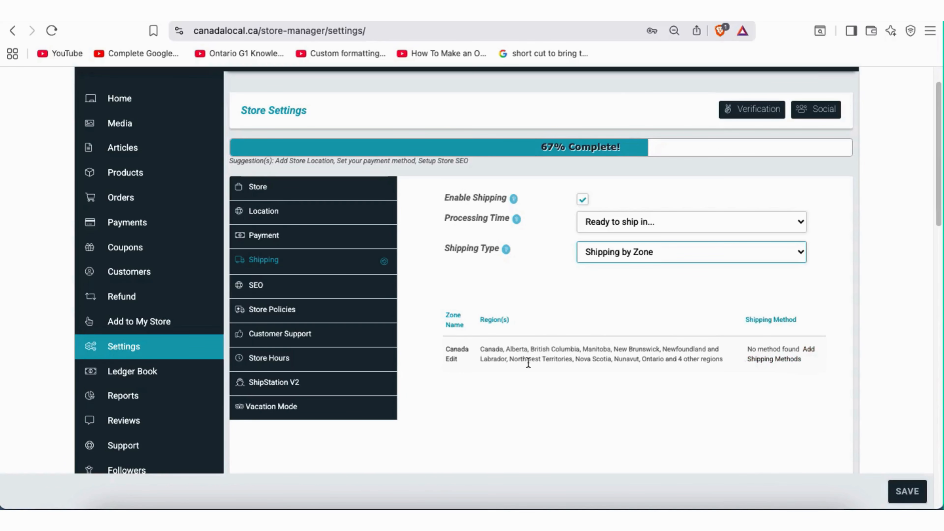
# Keep Shipping by Zone and add Local Pickup as a shipping method for the Canada zone
pyautogui.click(607, 253)
pyautogui.click(607, 253)
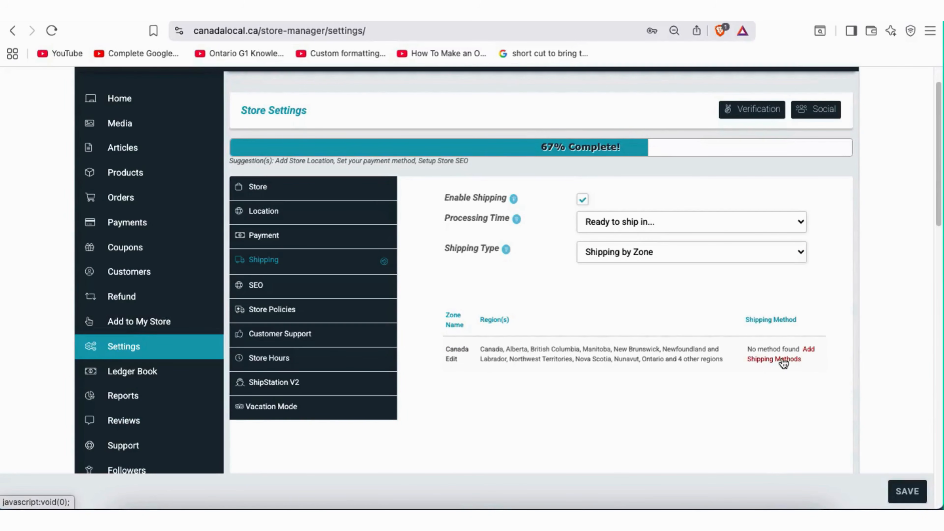
pyautogui.click(784, 361)
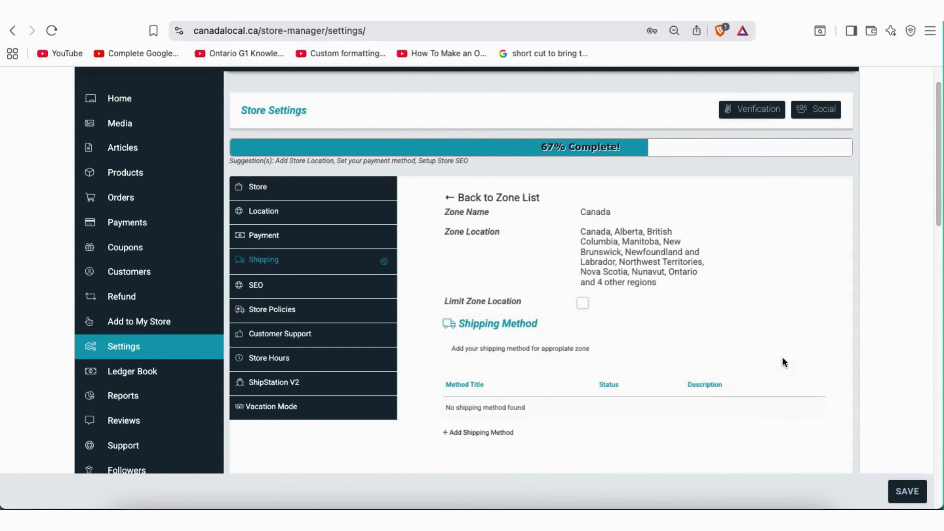
pyautogui.click(461, 434)
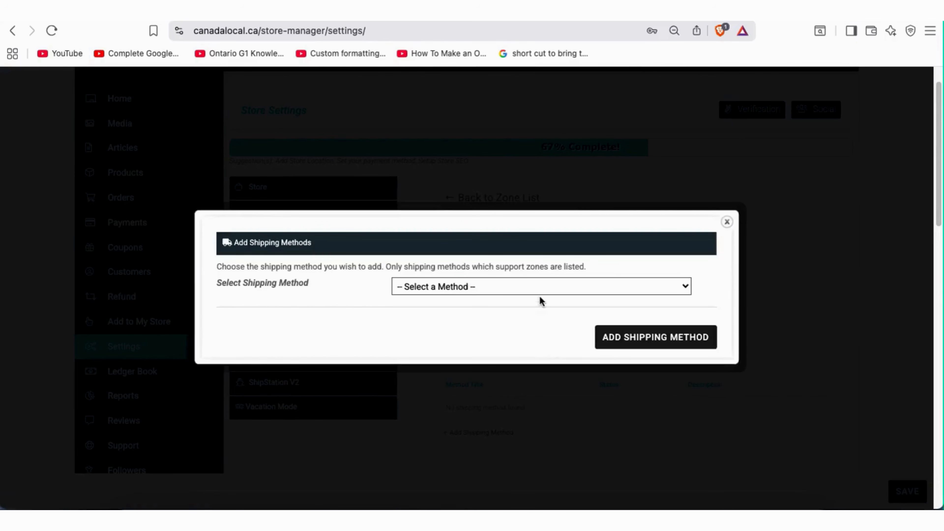
pyautogui.click(539, 288)
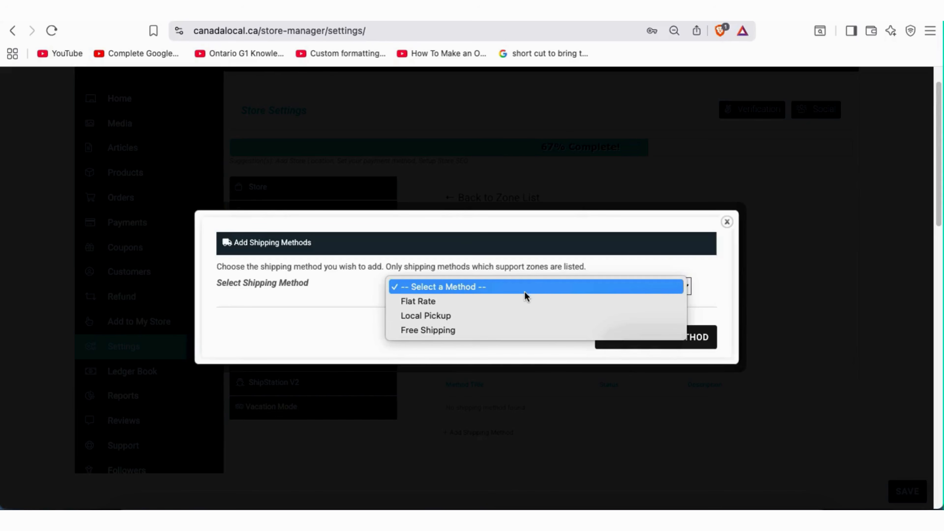
pyautogui.click(496, 316)
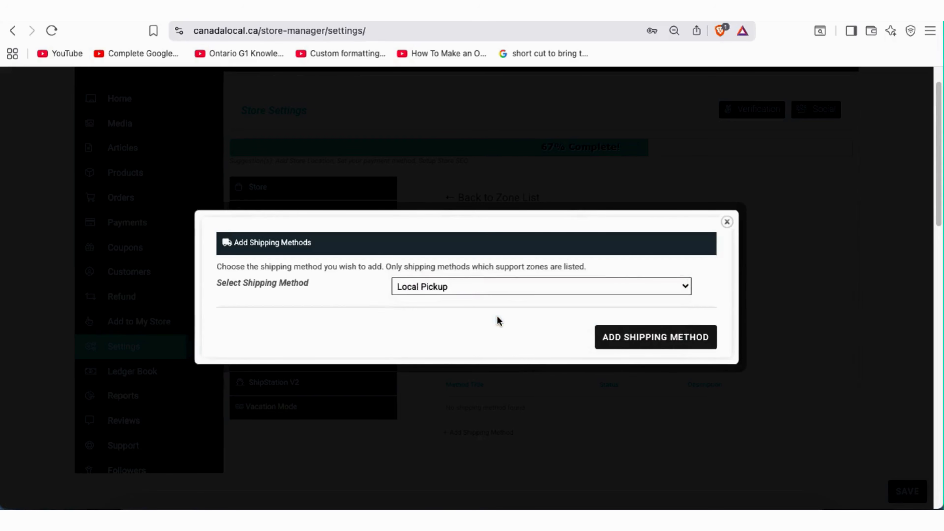
pyautogui.click(624, 345)
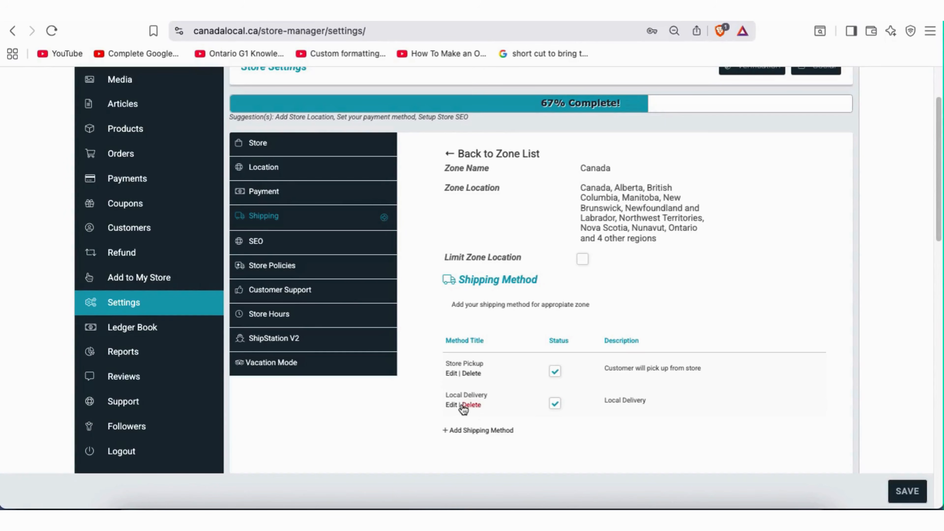
# Save the Local Delivery method settings with cost 10 and tax set to None
pyautogui.click(453, 406)
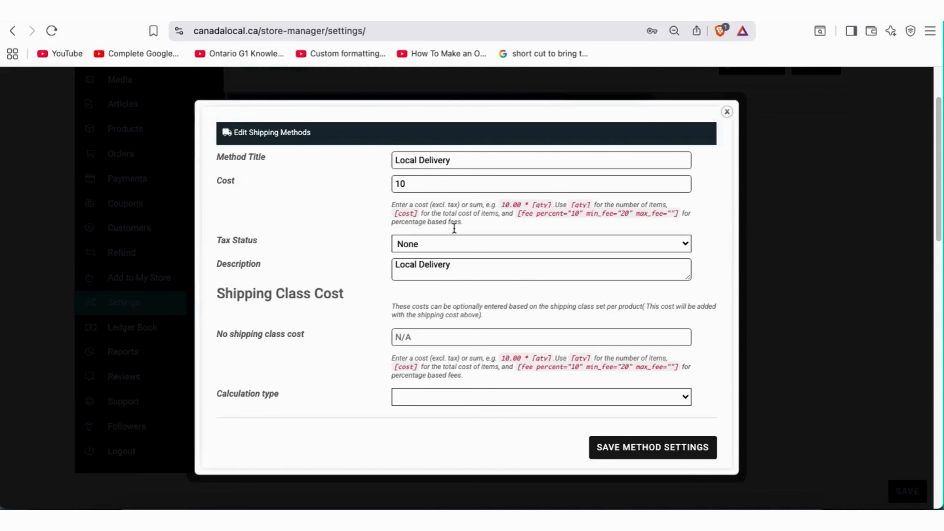
pyautogui.moveTo(464, 159); pyautogui.dragTo(383, 177)
pyautogui.click(637, 457)
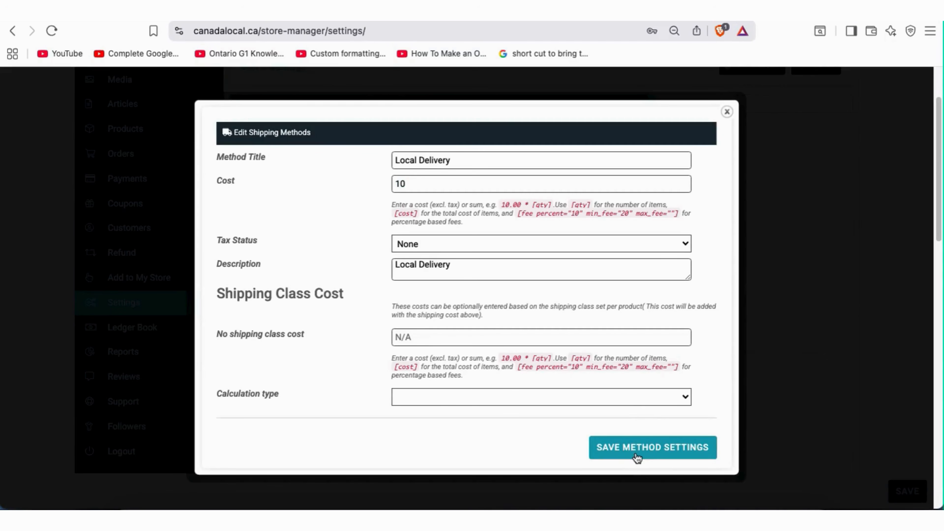
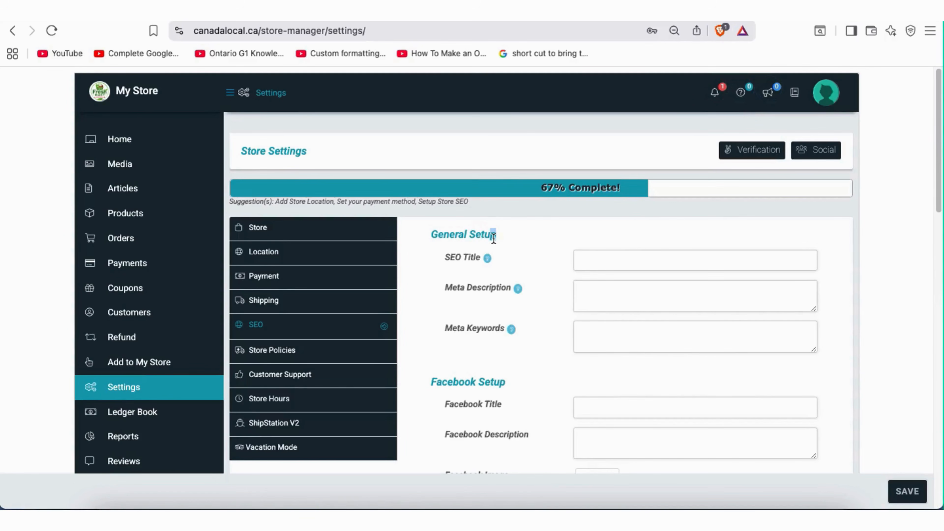
# Check the SEO title and paste the prepared Fresh Mart Toronto meta description
pyautogui.moveTo(487, 257)
pyautogui.moveTo(469, 236); pyautogui.dragTo(409, 240)
pyautogui.click(528, 244)
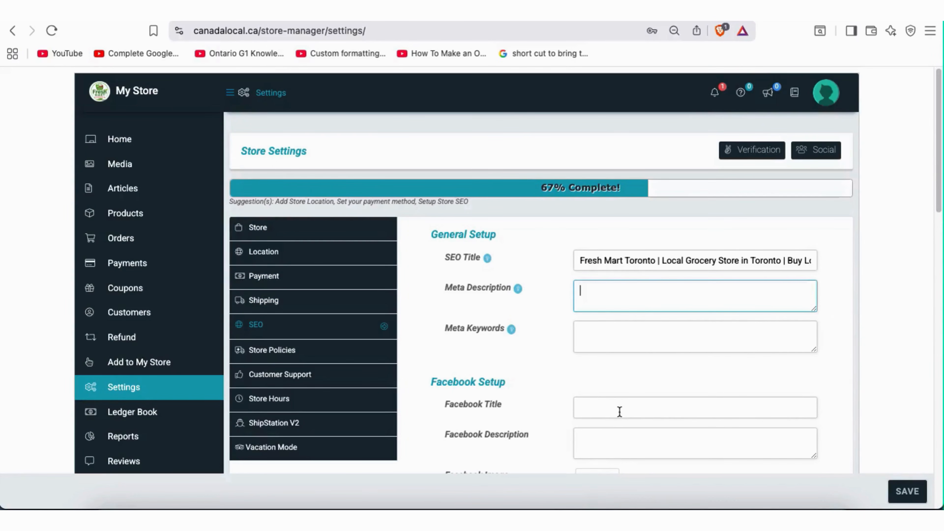
pyautogui.moveTo(581, 263); pyautogui.dragTo(826, 266)
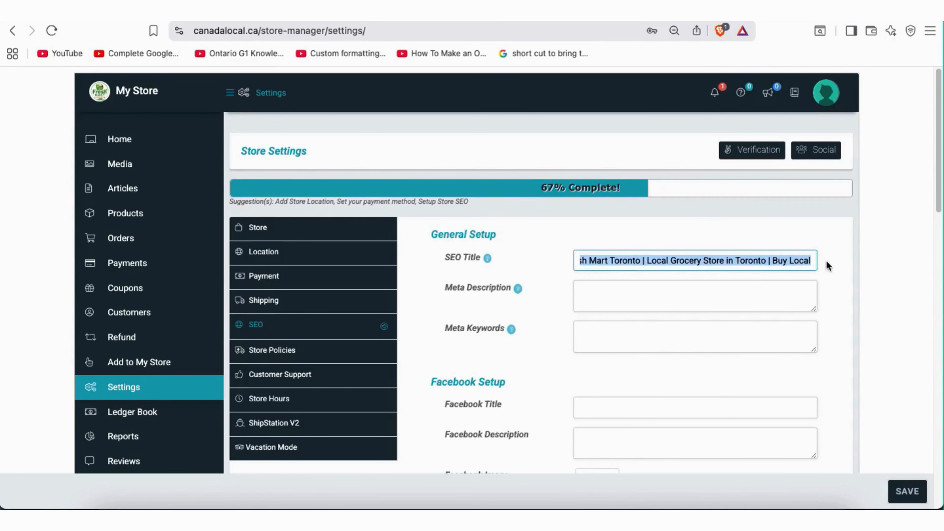
pyautogui.click(614, 292)
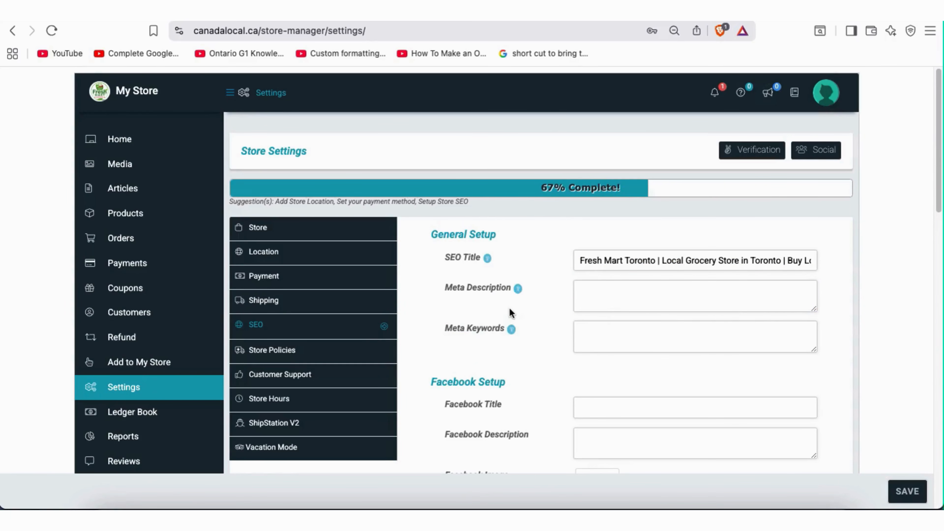
pyautogui.moveTo(517, 291)
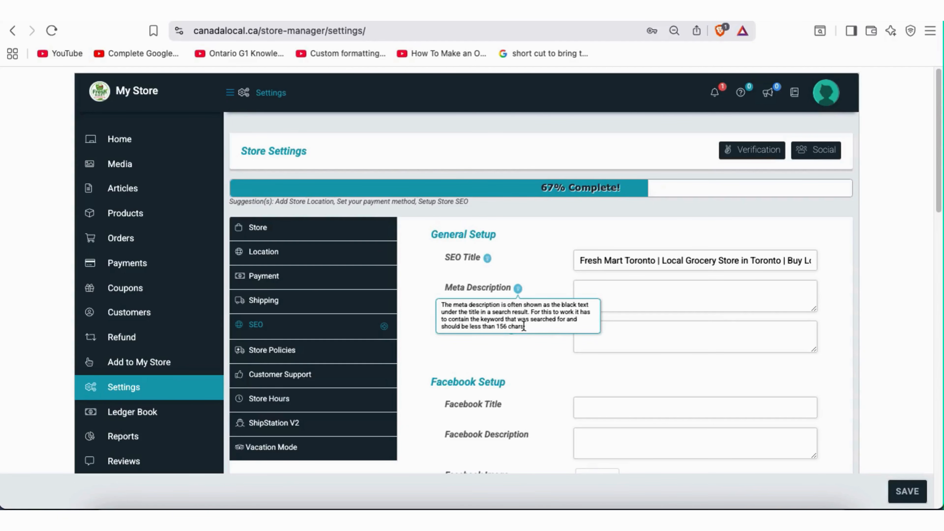
pyautogui.moveTo(525, 326); pyautogui.dragTo(440, 307)
pyautogui.click(494, 313)
pyautogui.moveTo(526, 330); pyautogui.dragTo(511, 328)
pyautogui.click(624, 298)
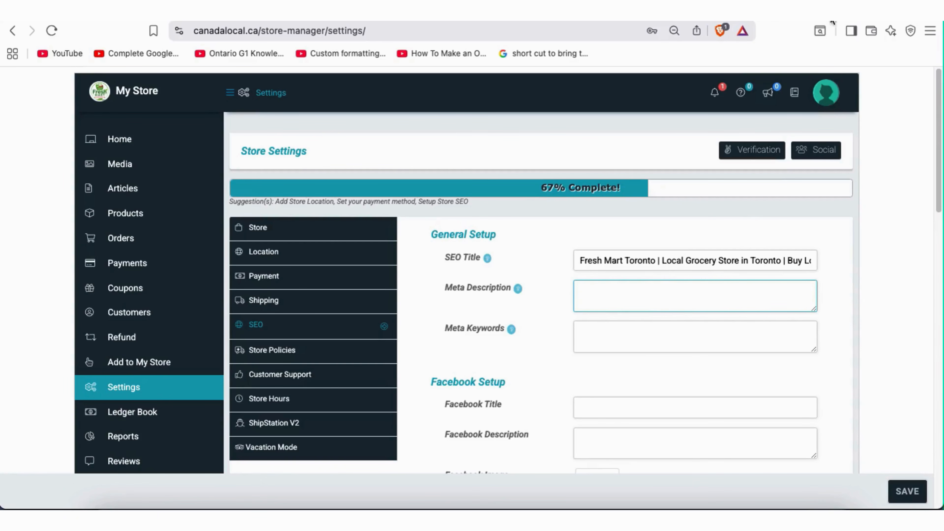
pyautogui.write('Fresh Mart Toronto offers fresh groceries, everyday essentials, and quality local products. Shop conveniently and support local businesses in Toronto.')
# Review the pasted meta description and put the cursor in the Meta Keywords field
pyautogui.click(595, 335)
pyautogui.moveTo(512, 329)
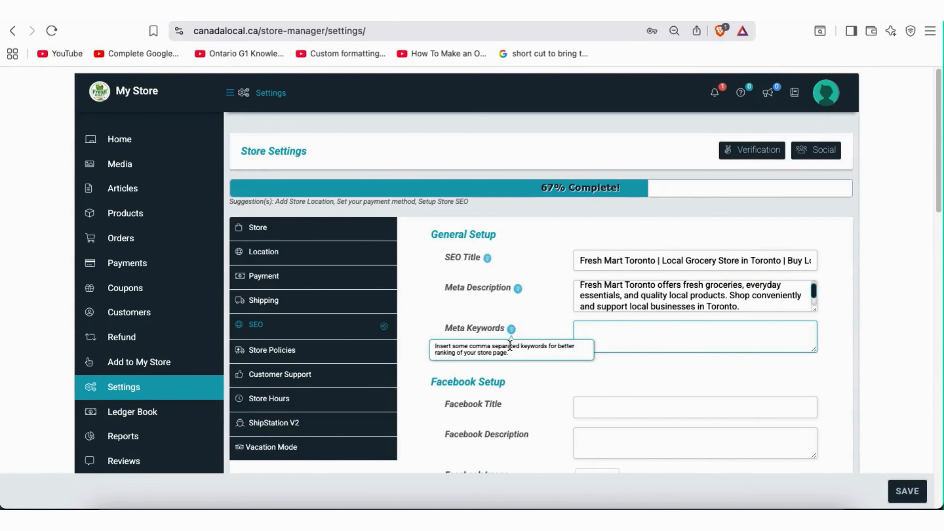
pyautogui.moveTo(510, 353); pyautogui.dragTo(444, 348)
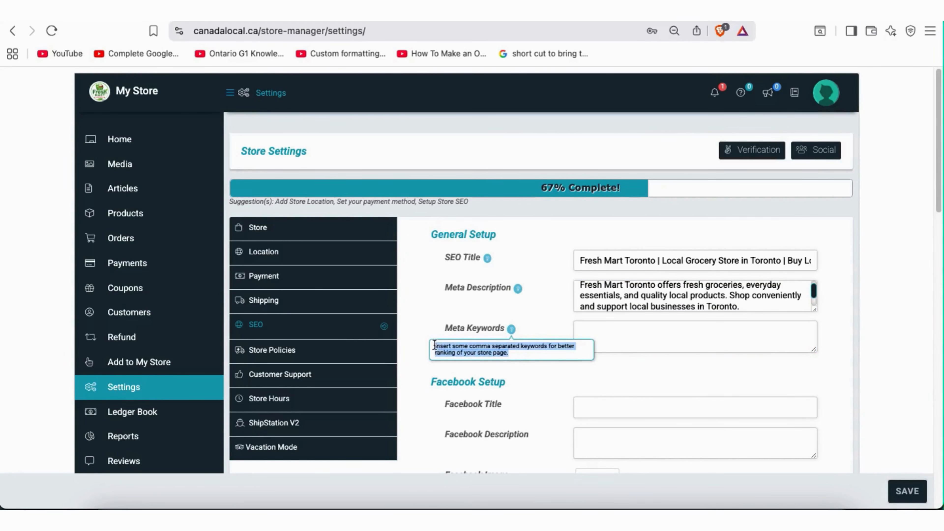
pyautogui.click(597, 329)
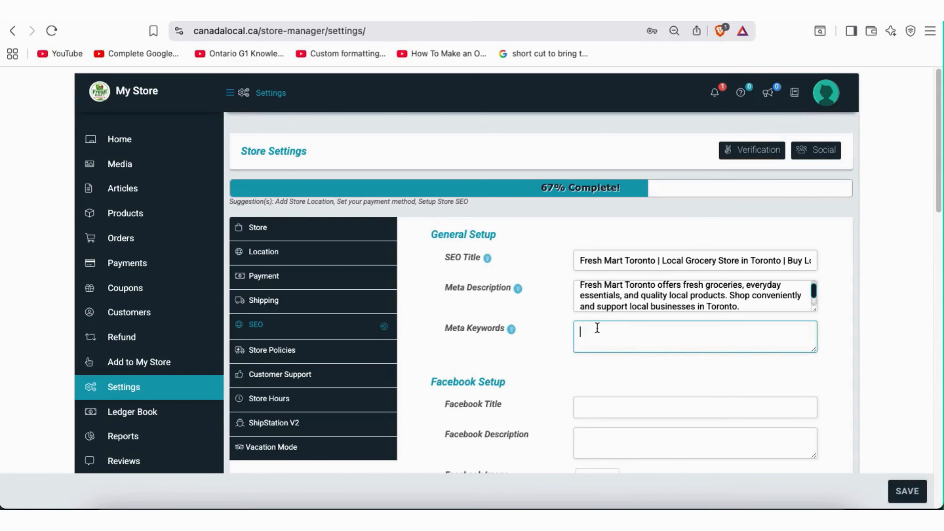
pyautogui.click(654, 298)
pyautogui.scroll(-2, 654, 297)
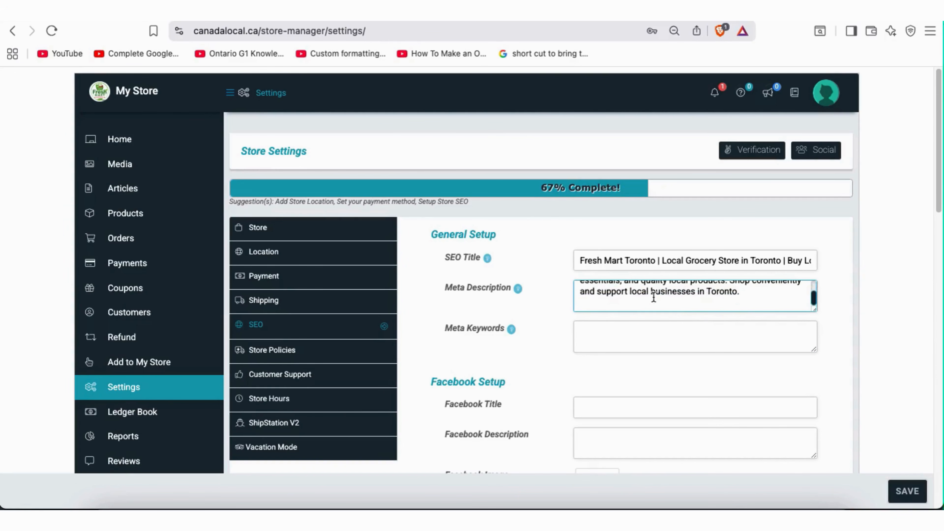
pyautogui.scroll(3, 654, 297)
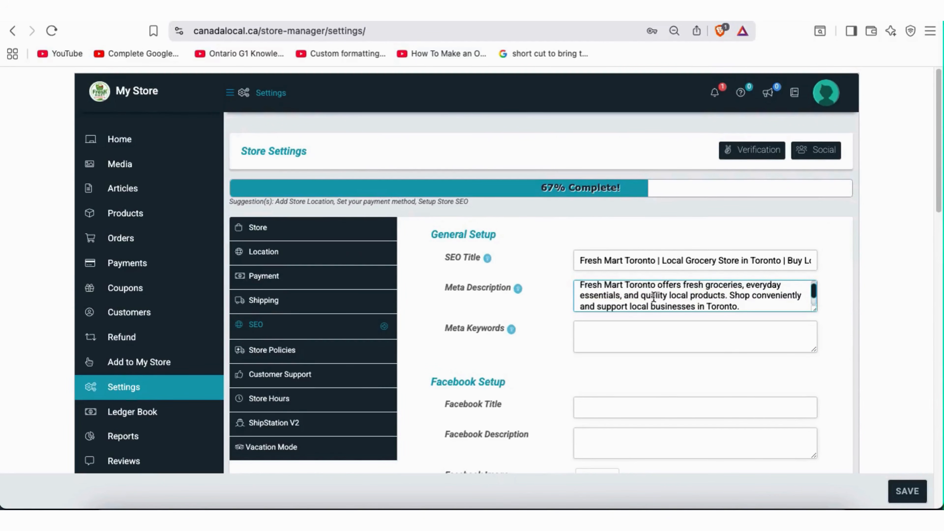
pyautogui.click(591, 337)
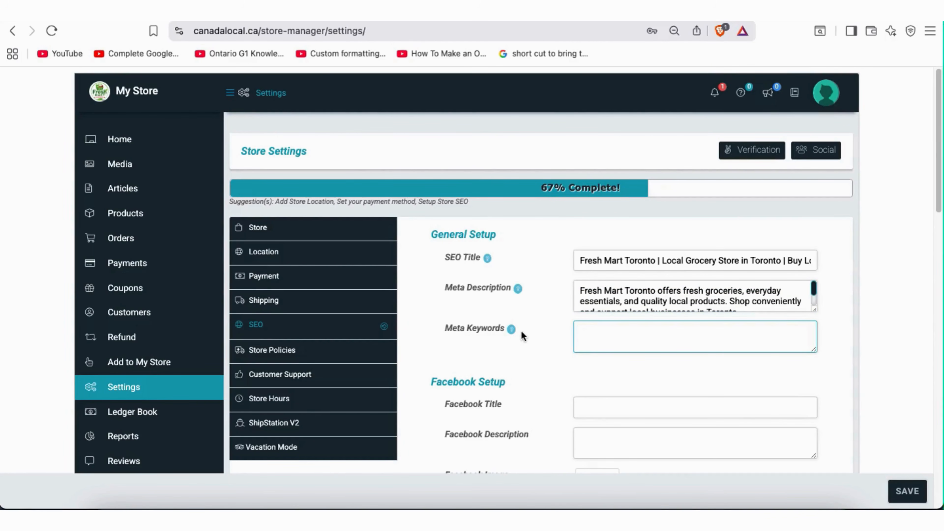
pyautogui.click(513, 329)
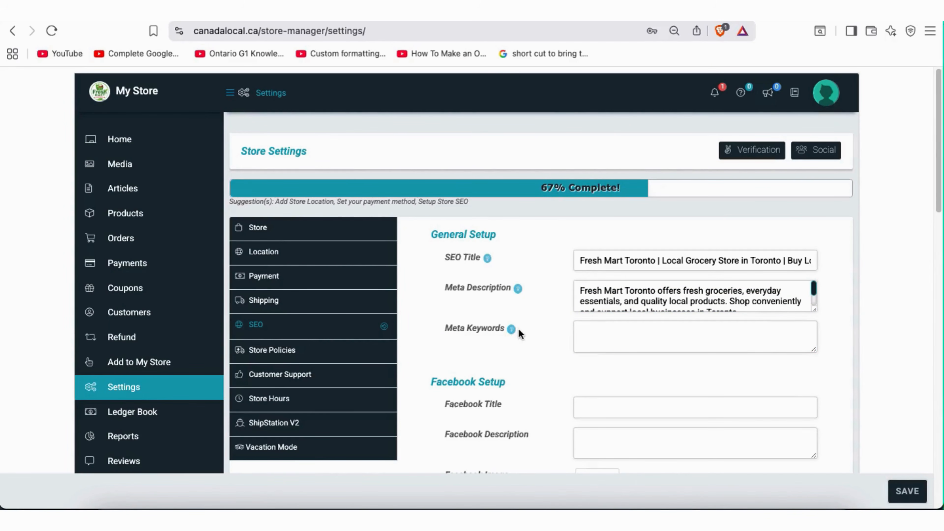
pyautogui.moveTo(510, 352); pyautogui.dragTo(433, 349)
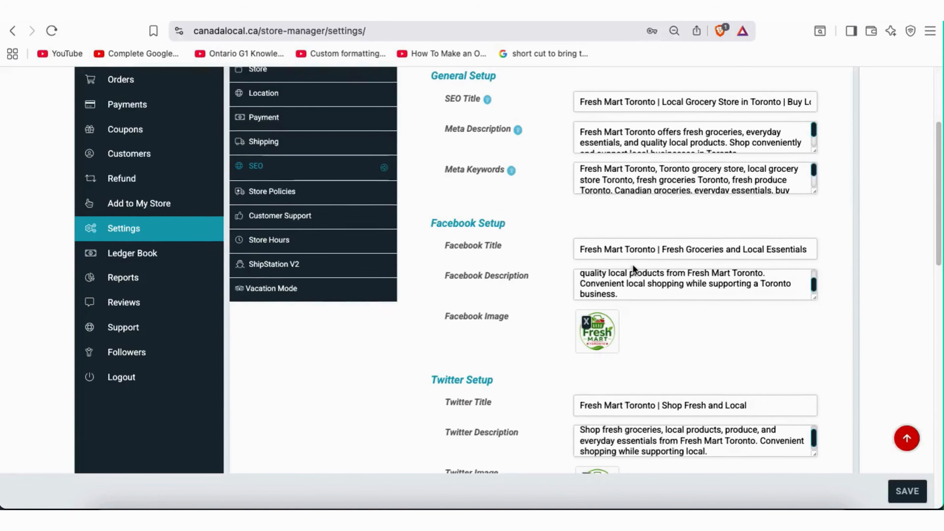
# Scroll up to Facebook Setup and edit the Facebook title
pyautogui.scroll(3, 633, 264)
pyautogui.scroll(-4, 633, 264)
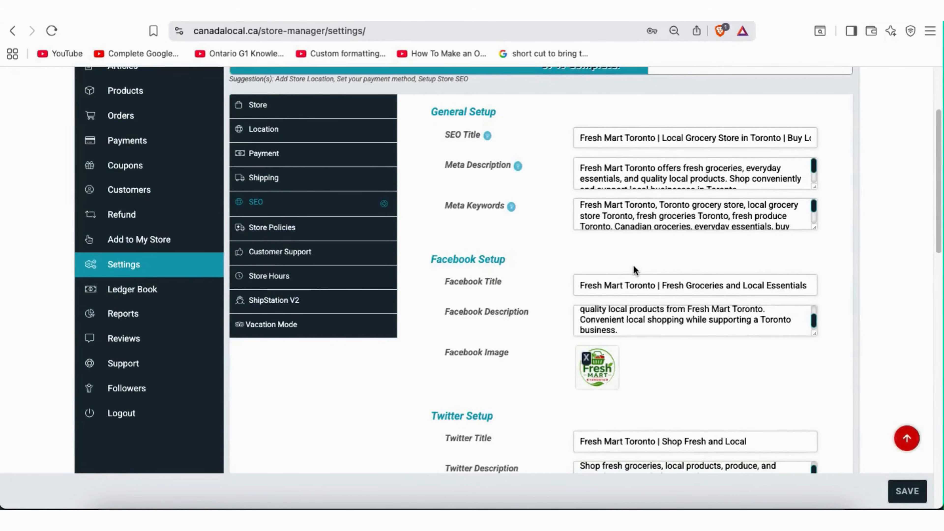
pyautogui.scroll(1, 547, 249)
pyautogui.moveTo(433, 204); pyautogui.dragTo(507, 201)
pyautogui.click(514, 228)
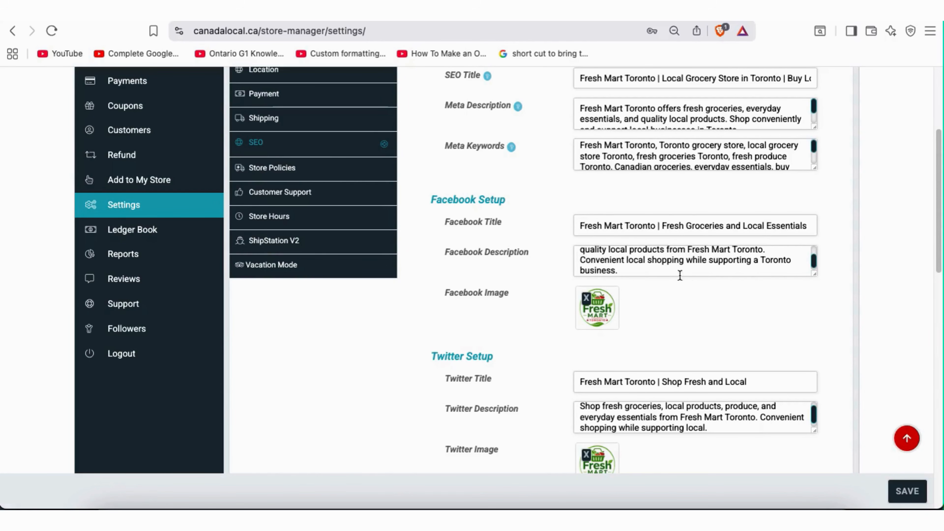
pyautogui.scroll(2, 662, 266)
pyautogui.click(679, 223)
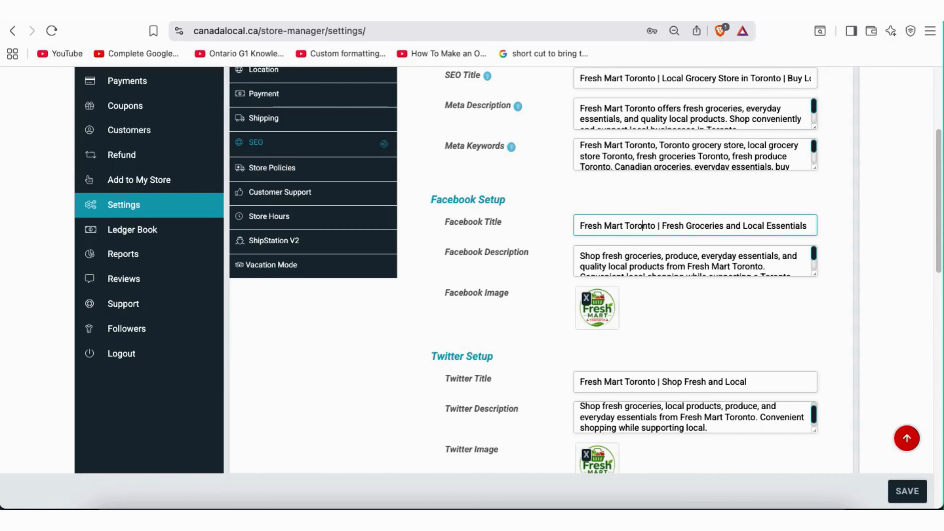
# Enlarge the Facebook description box to show its full grocery text, and recheck the title
pyautogui.click(740, 259)
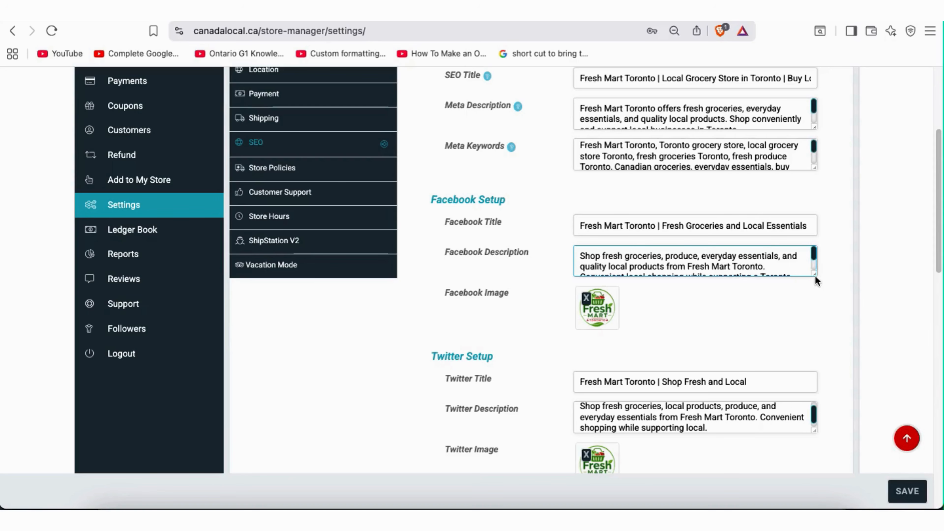
pyautogui.moveTo(816, 275); pyautogui.dragTo(809, 322)
pyautogui.click(736, 292)
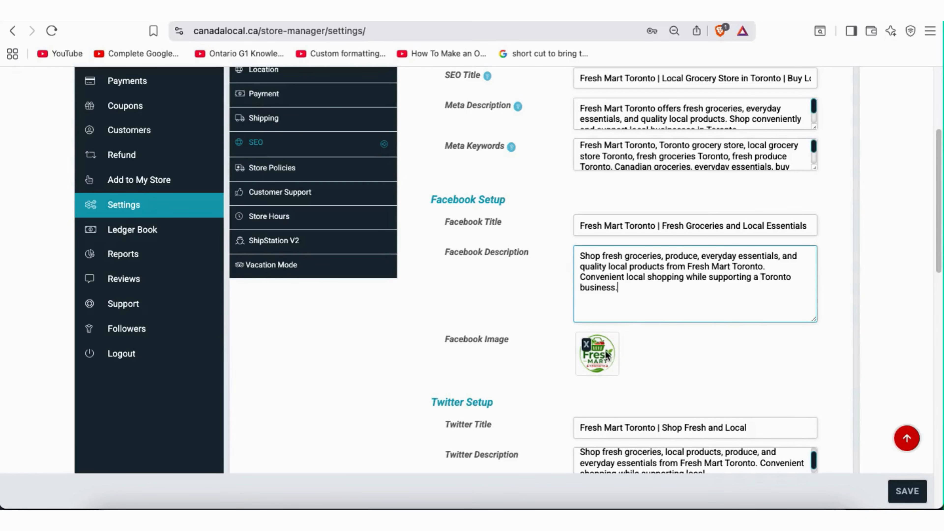
pyautogui.scroll(1, 628, 271)
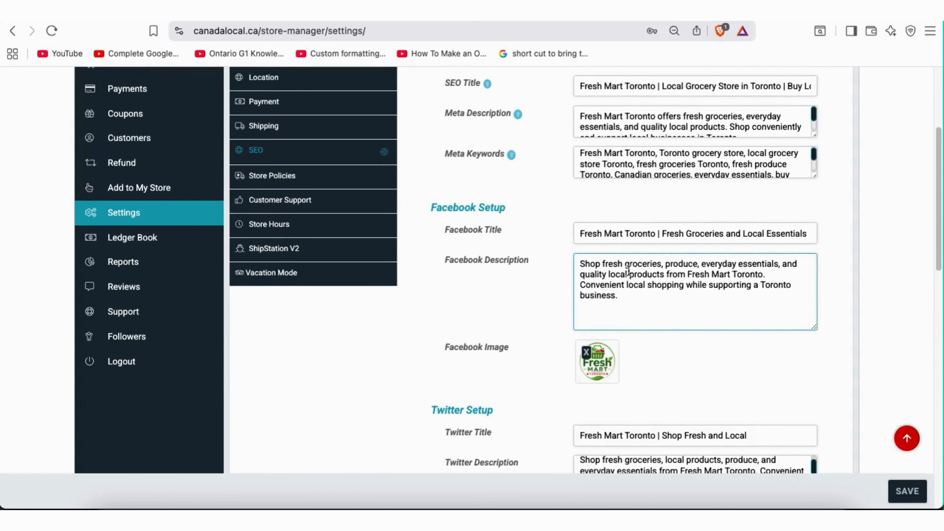
pyautogui.click(619, 236)
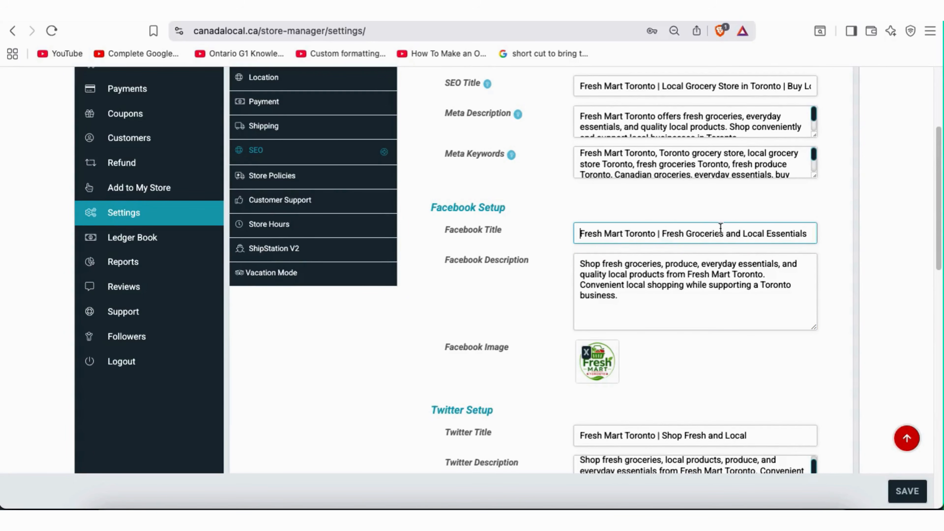
pyautogui.click(634, 278)
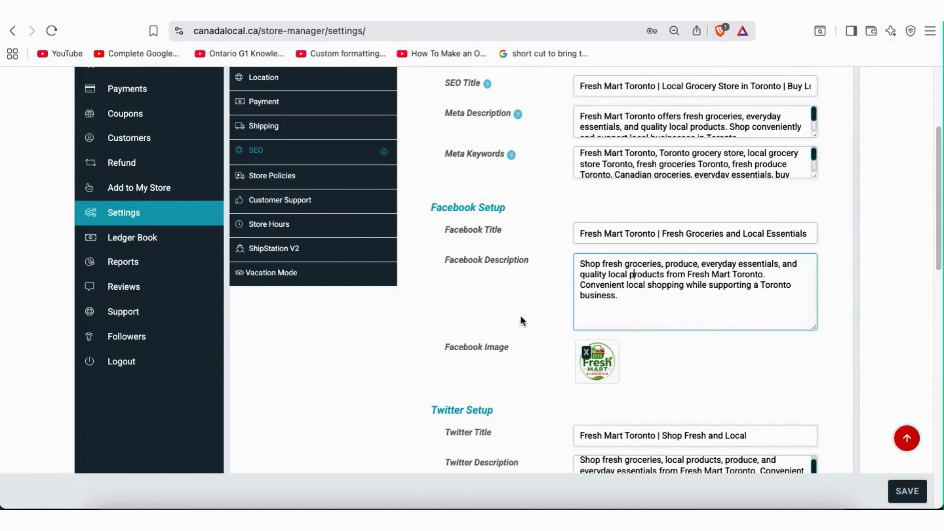
pyautogui.scroll(-1, 641, 378)
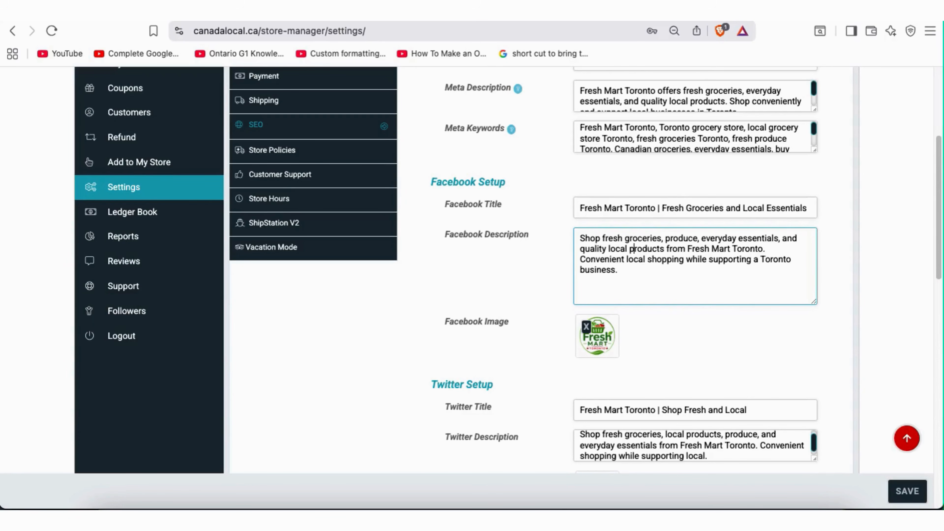
# Review the Twitter title and enlarge the Twitter description box to show all lines
pyautogui.scroll(-4, 593, 446)
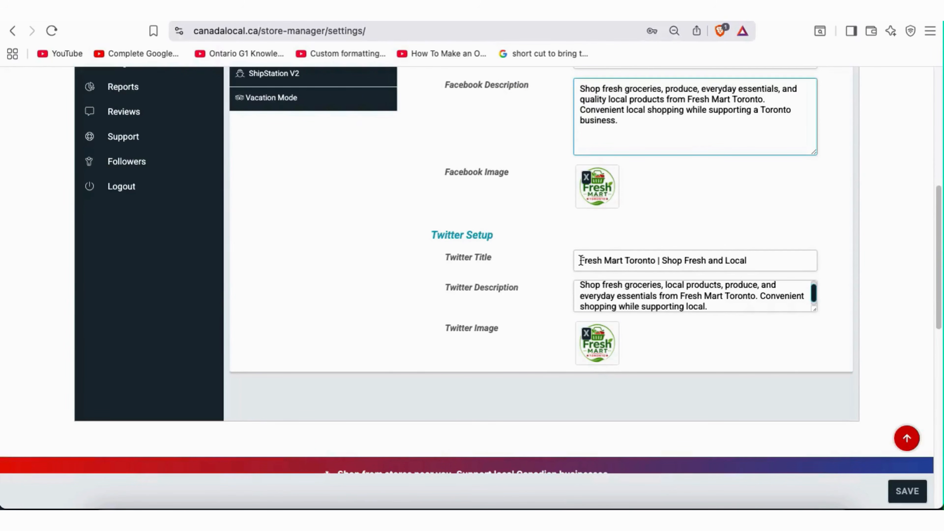
pyautogui.moveTo(432, 238)
pyautogui.mouseDown()
pyautogui.moveTo(468, 239)
pyautogui.moveTo(433, 233)
pyautogui.mouseUp()
pyautogui.moveTo(492, 257); pyautogui.dragTo(479, 293)
pyautogui.moveTo(460, 328); pyautogui.dragTo(471, 329)
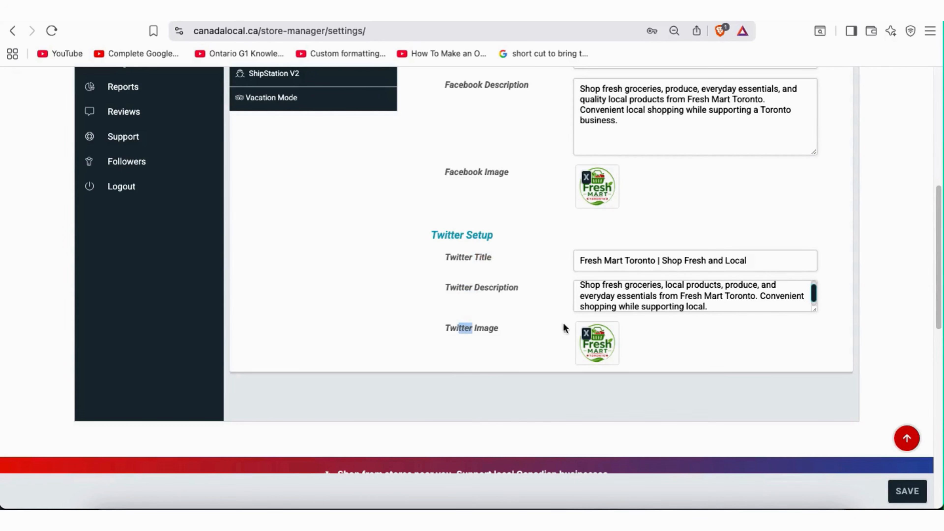
pyautogui.moveTo(580, 259); pyautogui.dragTo(764, 259)
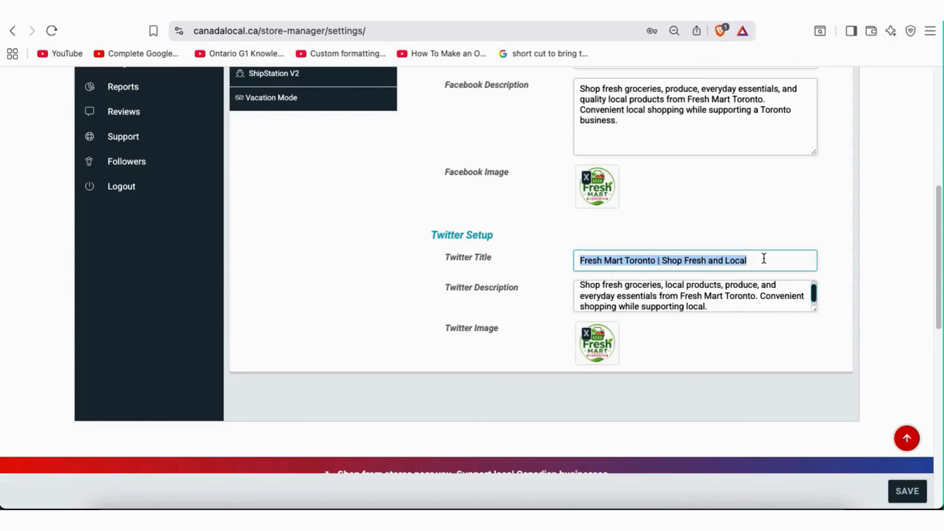
pyautogui.click(765, 260)
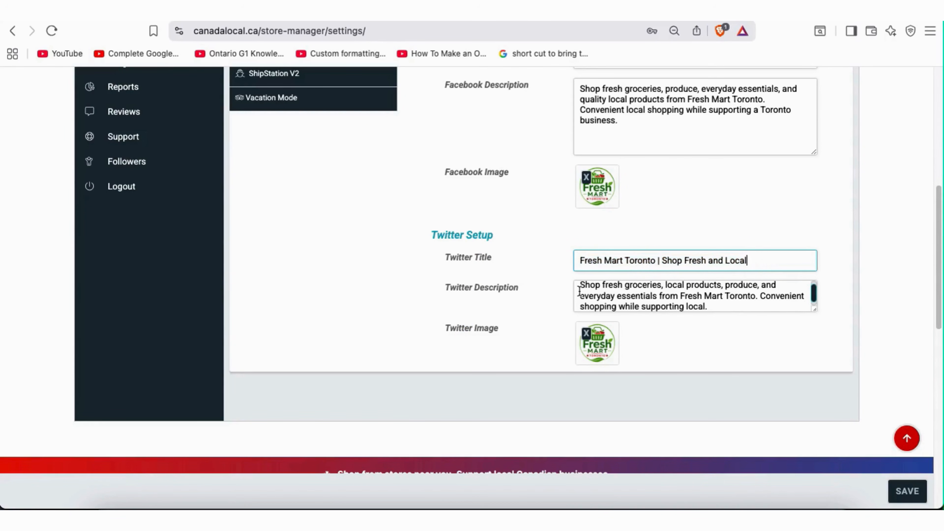
pyautogui.moveTo(579, 290); pyautogui.dragTo(703, 299)
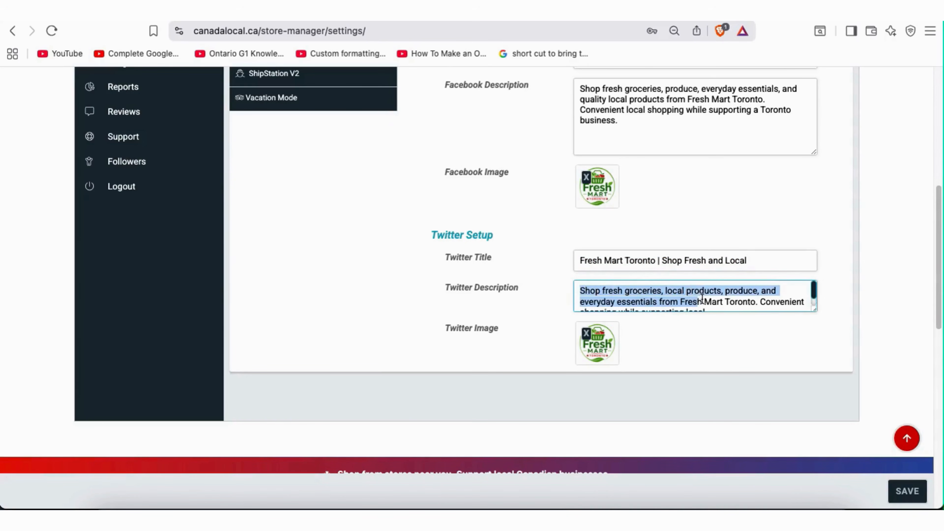
pyautogui.click(806, 330)
pyautogui.moveTo(817, 310); pyautogui.dragTo(818, 347)
pyautogui.click(715, 306)
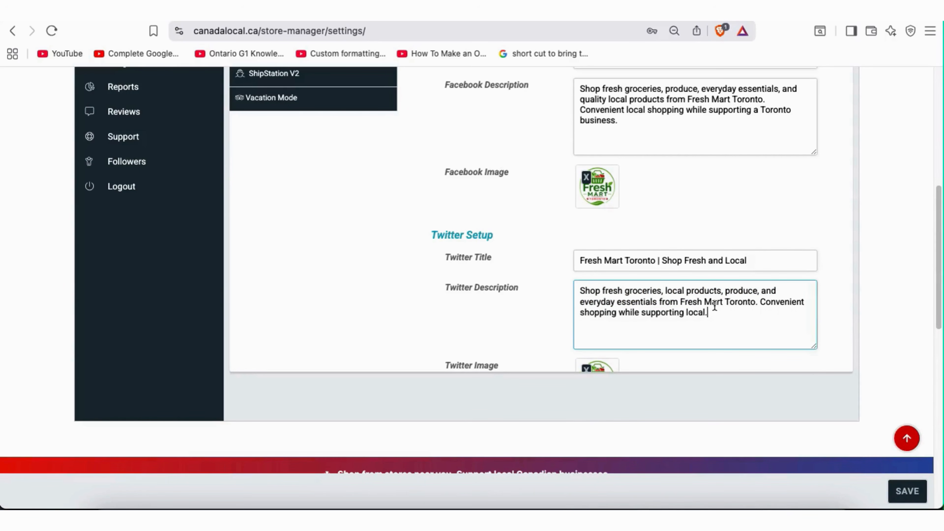
# Save the store SEO settings and check the settings-saved confirmation
pyautogui.scroll(3, 714, 304)
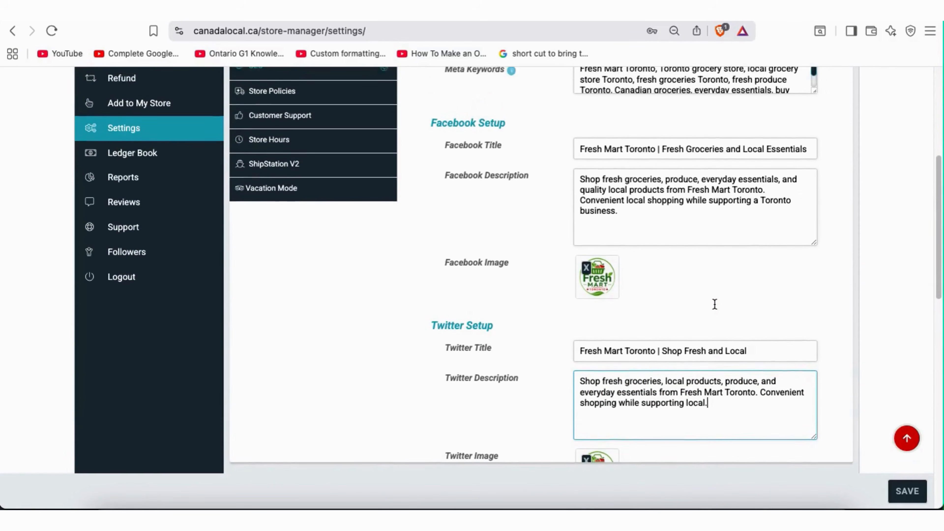
pyautogui.scroll(-2, 714, 304)
pyautogui.scroll(-1, 714, 304)
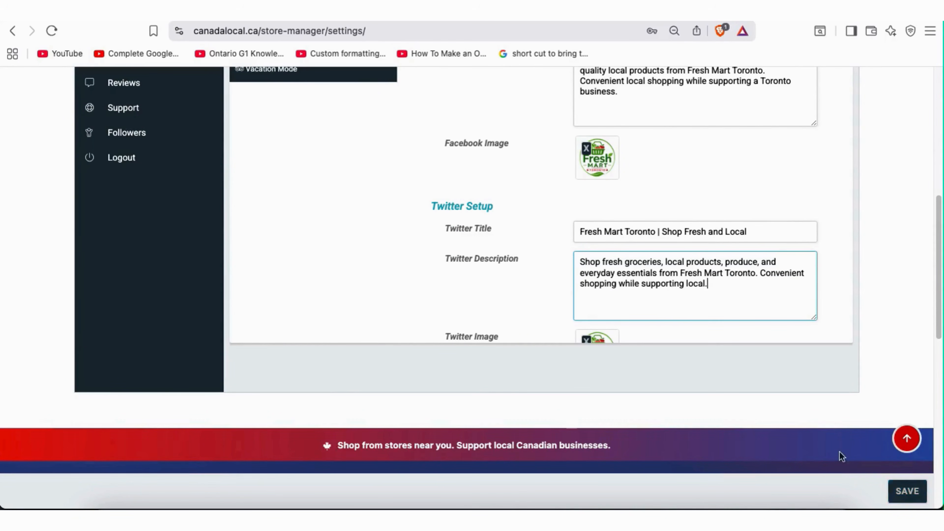
pyautogui.click(909, 492)
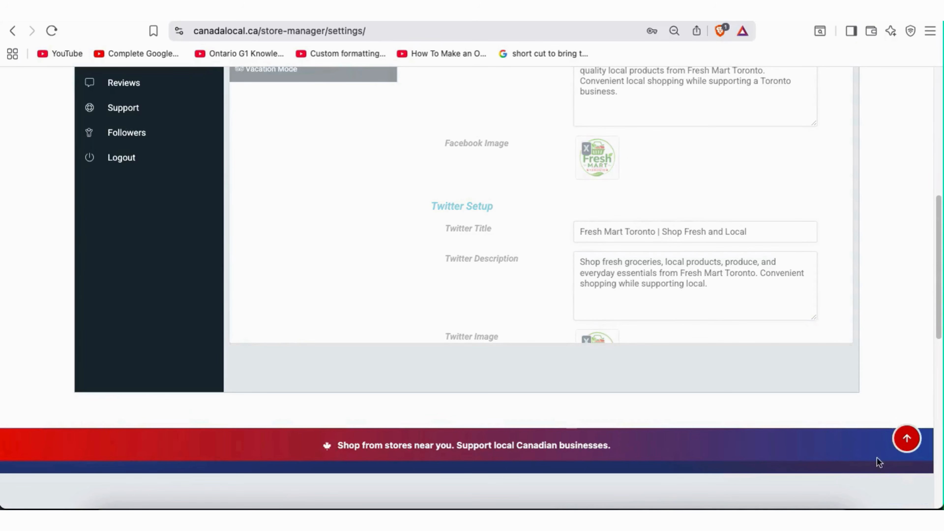
pyautogui.scroll(-4, 738, 360)
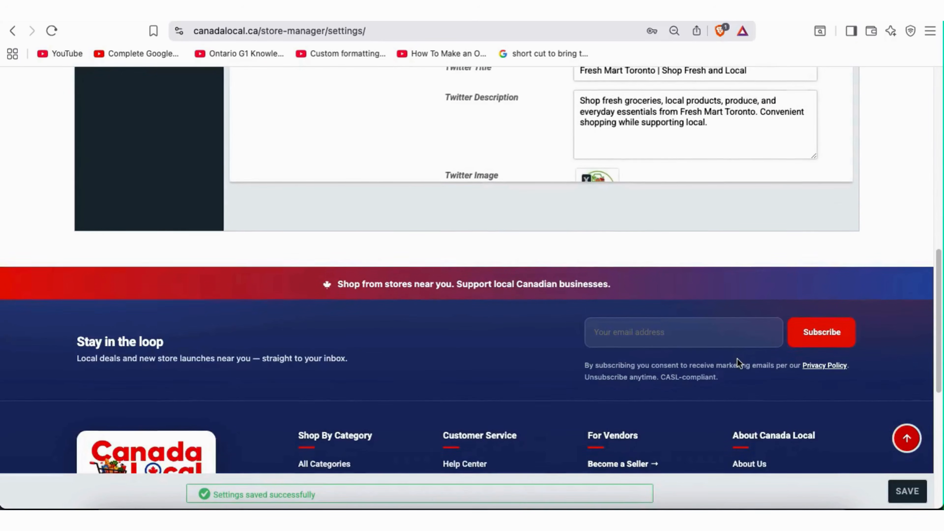
pyautogui.scroll(5, 737, 360)
pyautogui.moveTo(304, 488); pyautogui.dragTo(259, 492)
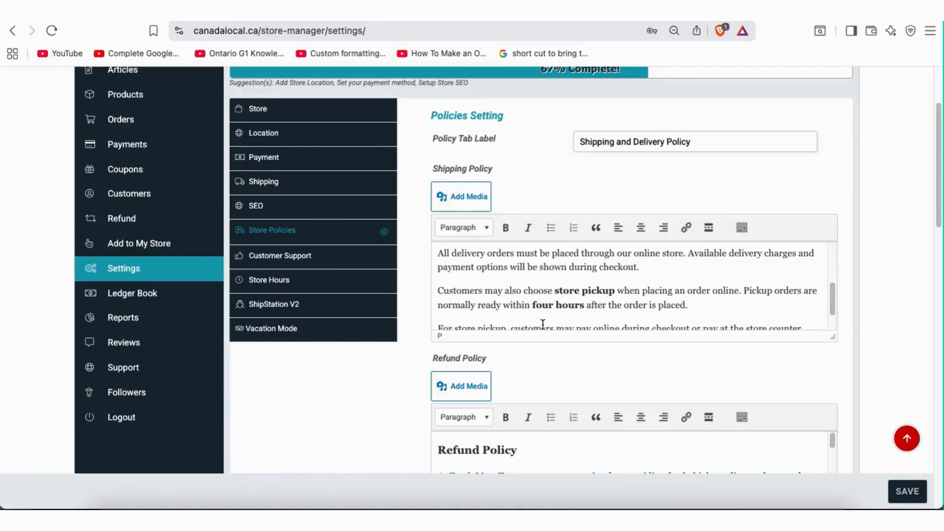
# Review the Policy Tab Label set to Shipping and Delivery Policy
pyautogui.scroll(5, 543, 323)
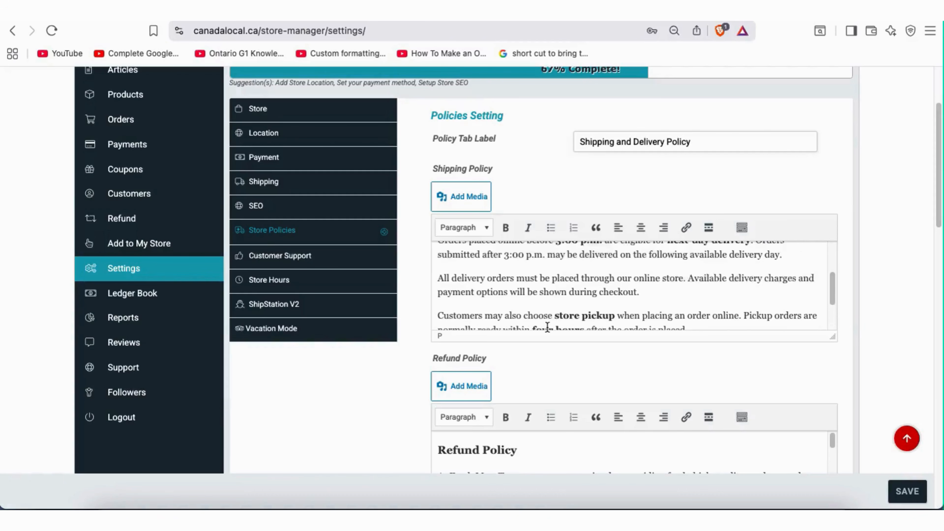
pyautogui.scroll(3, 867, 297)
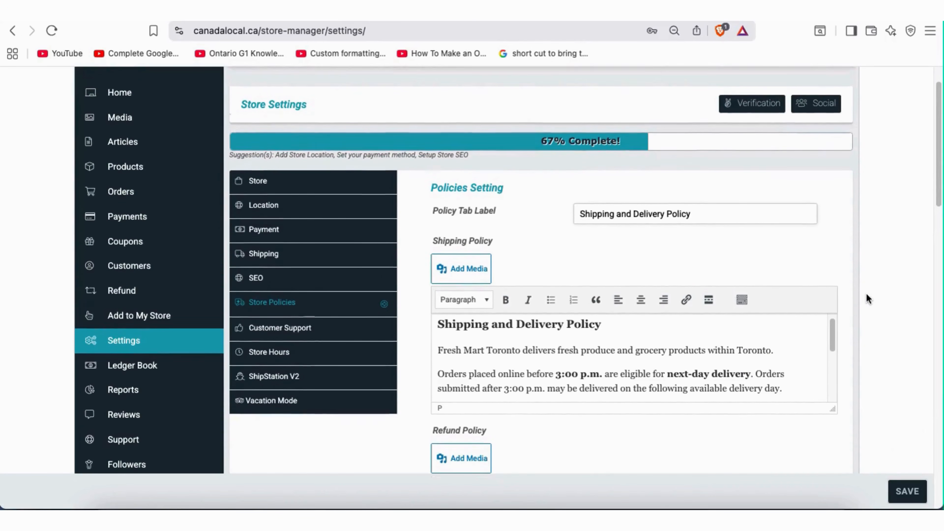
pyautogui.scroll(-2, 867, 297)
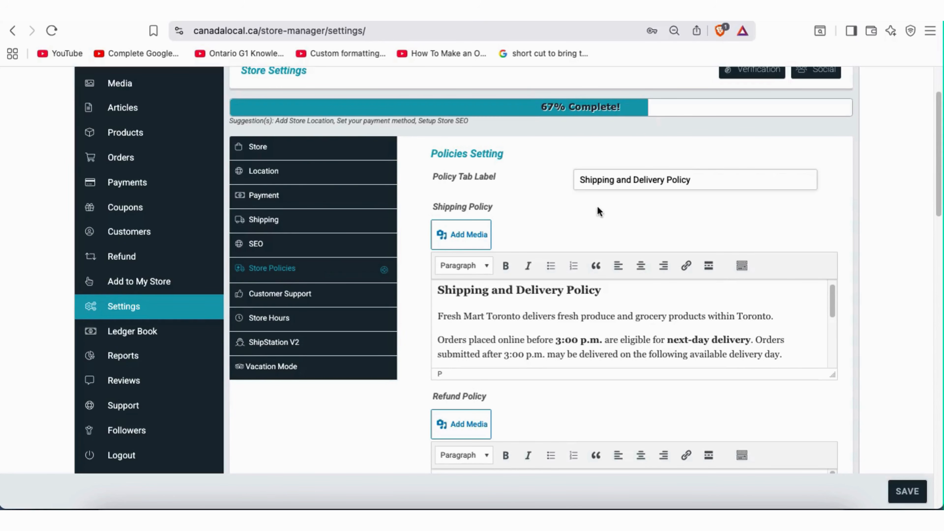
pyautogui.moveTo(435, 177); pyautogui.dragTo(497, 182)
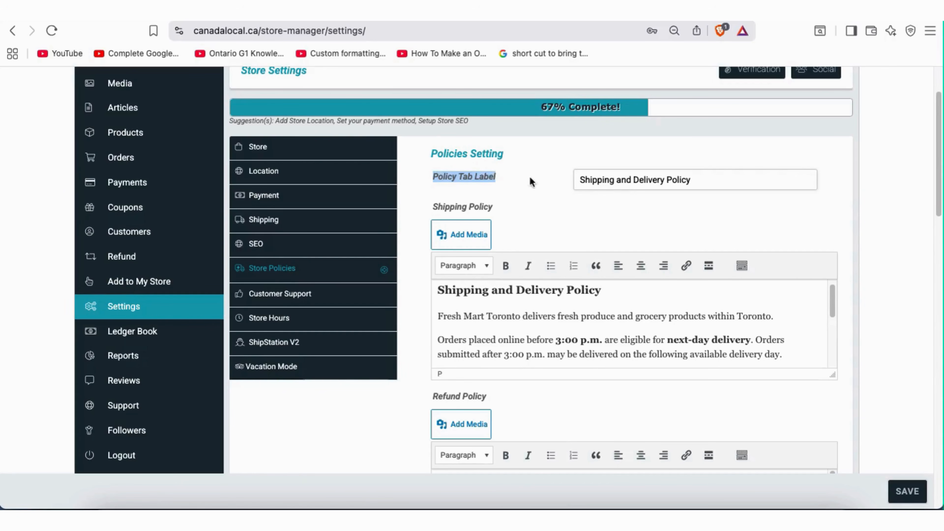
pyautogui.click(602, 187)
pyautogui.moveTo(580, 180); pyautogui.dragTo(701, 178)
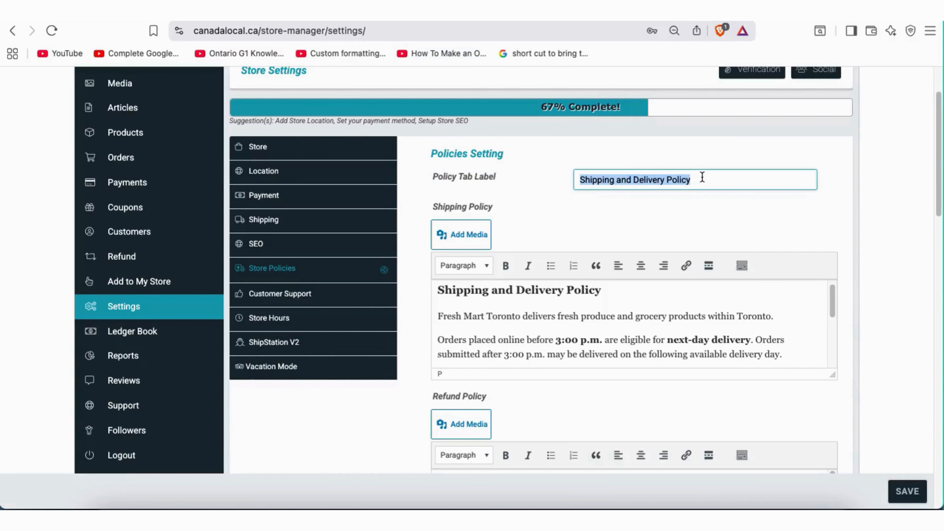
pyautogui.click(581, 316)
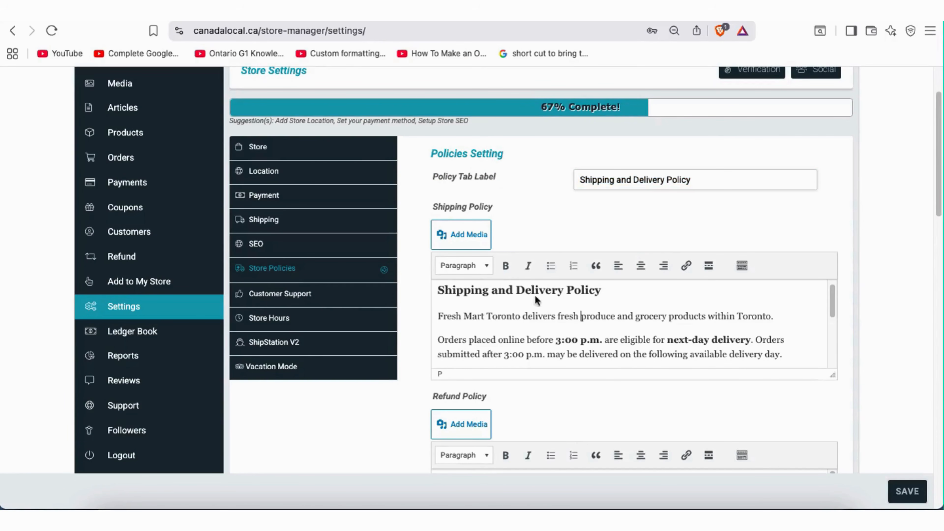
# Drag the Shipping Policy editor taller so more of the delivery policy shows
pyautogui.scroll(-3, 423, 332)
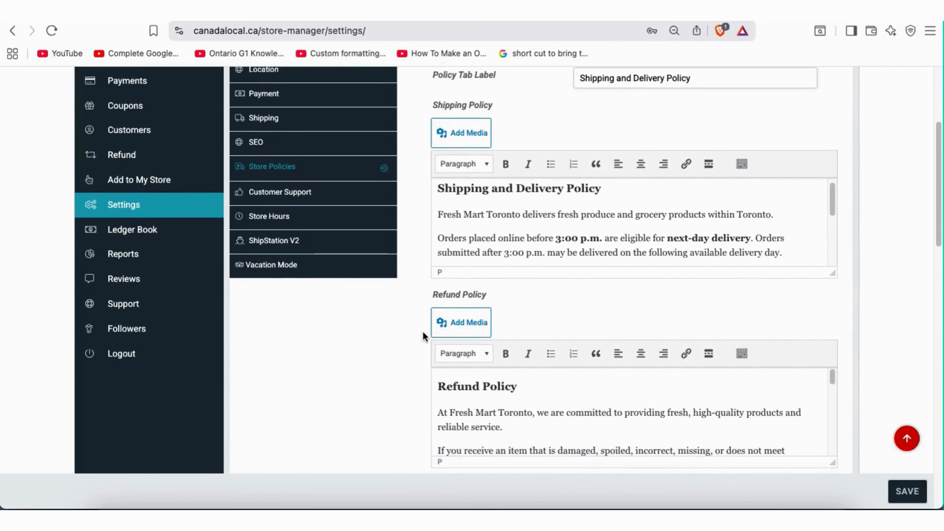
pyautogui.scroll(-2, 416, 346)
pyautogui.scroll(-2, 415, 348)
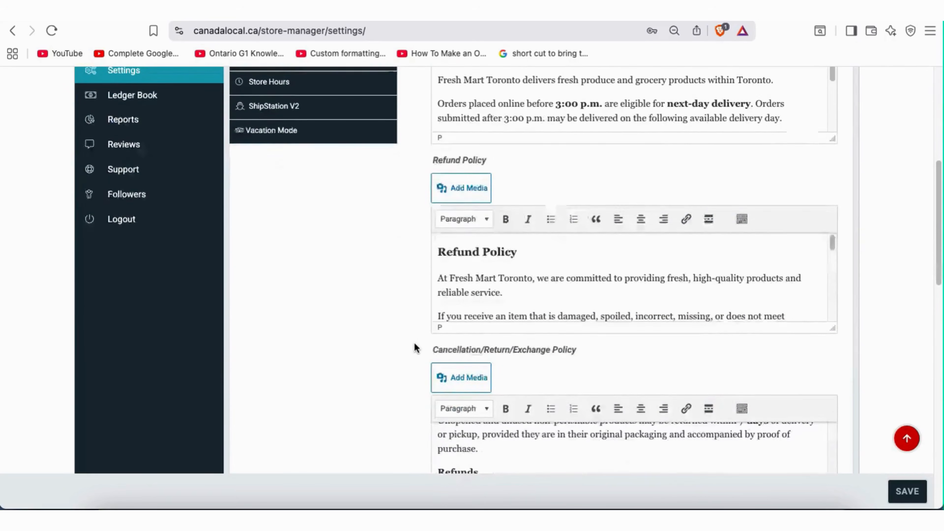
pyautogui.scroll(6, 416, 348)
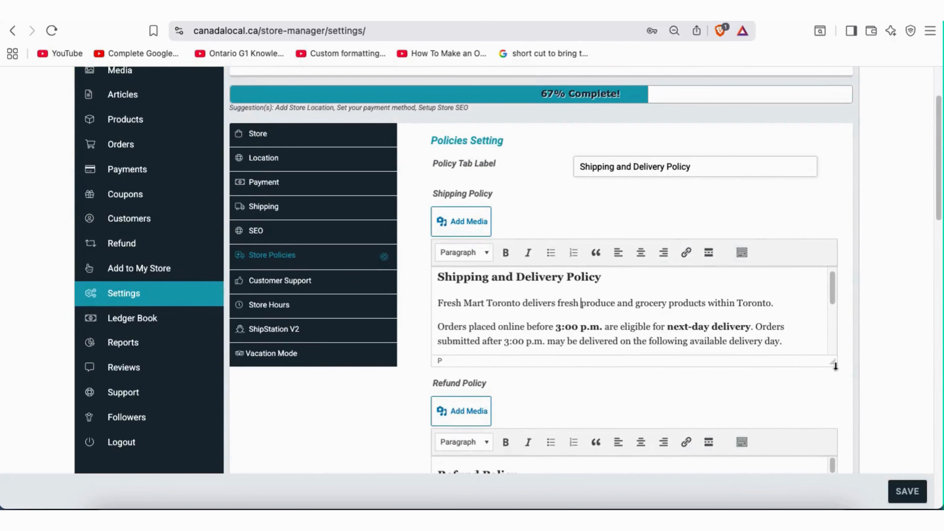
pyautogui.moveTo(835, 362); pyautogui.dragTo(833, 421)
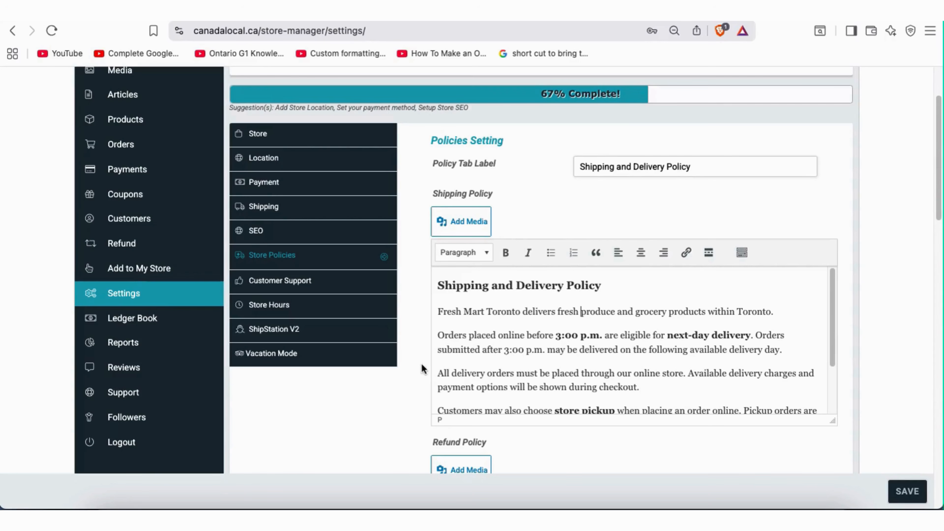
pyautogui.scroll(-5, 421, 364)
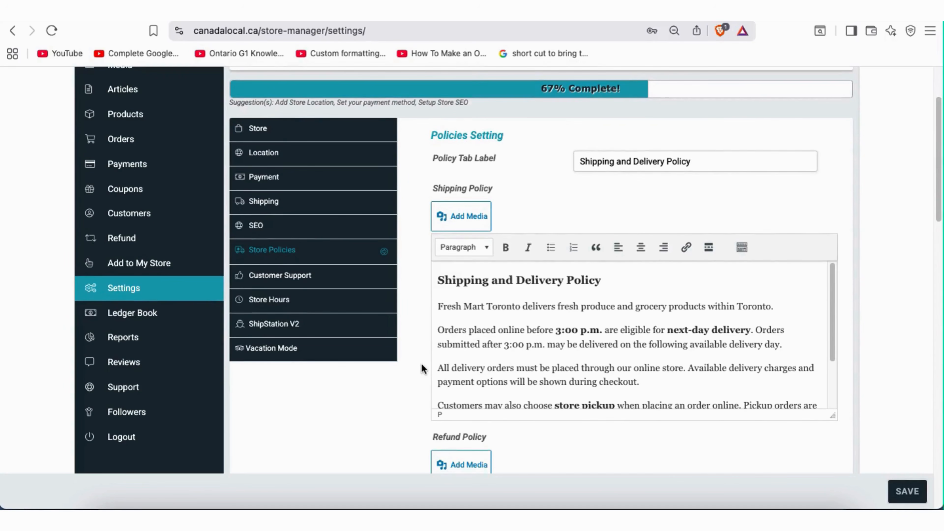
pyautogui.scroll(-4, 422, 365)
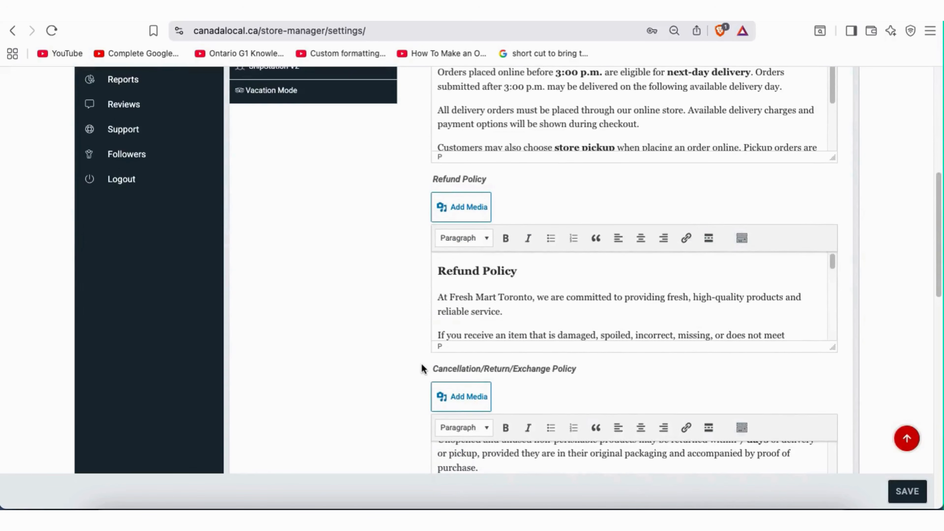
pyautogui.scroll(-3, 422, 368)
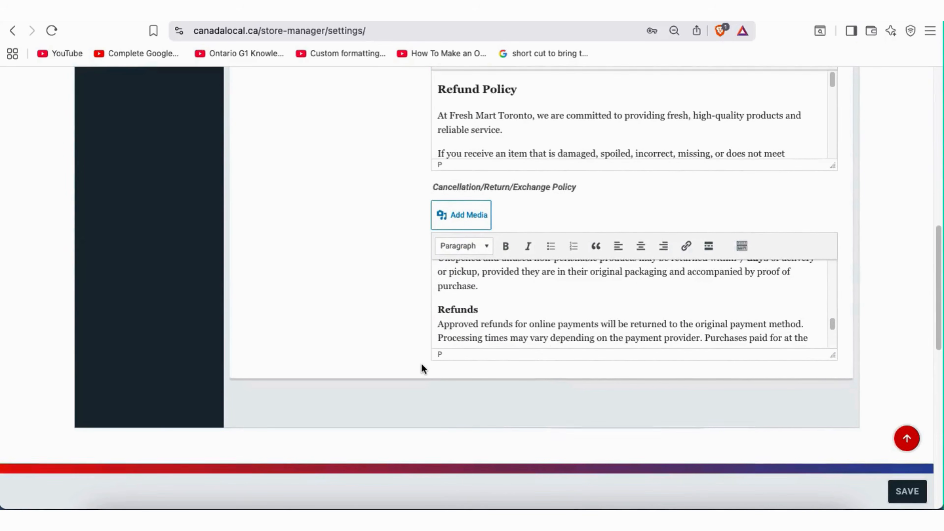
pyautogui.scroll(5, 422, 369)
pyautogui.scroll(5, 421, 366)
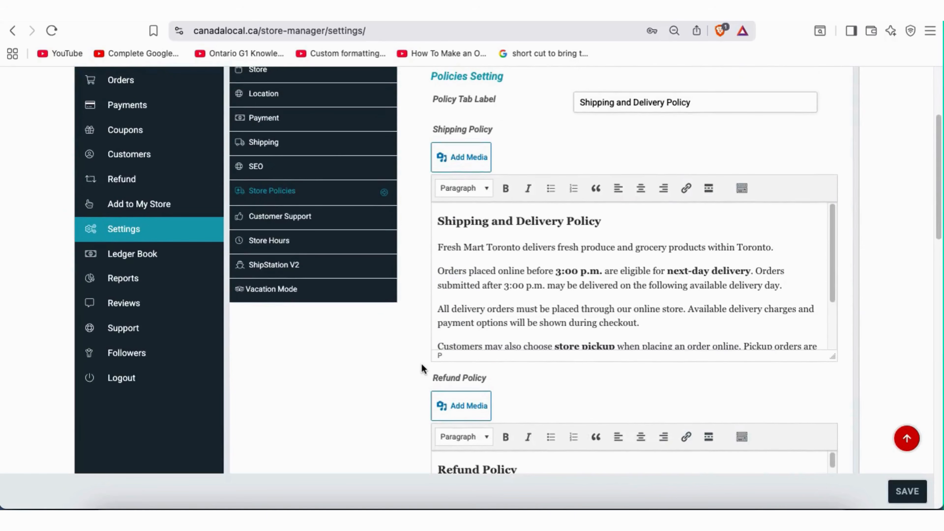
pyautogui.scroll(1, 415, 232)
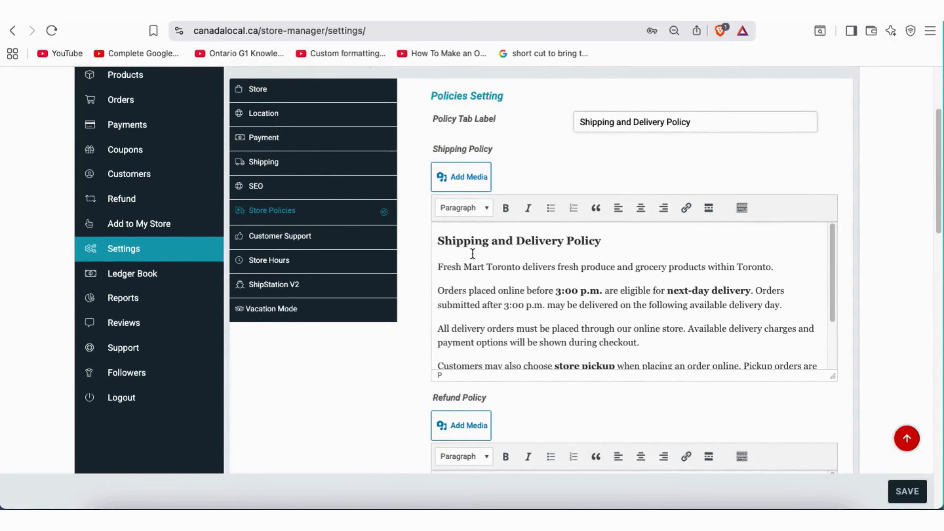
pyautogui.scroll(1, 412, 248)
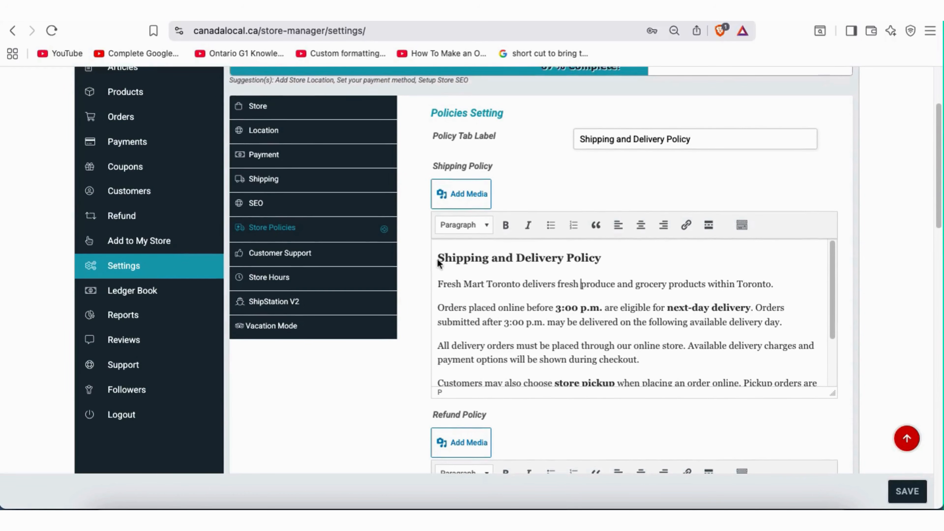
# Read through the shipping, refund and cancellation/return/exchange policy texts
pyautogui.moveTo(442, 280); pyautogui.dragTo(687, 287)
pyautogui.click(663, 318)
pyautogui.scroll(-3, 663, 318)
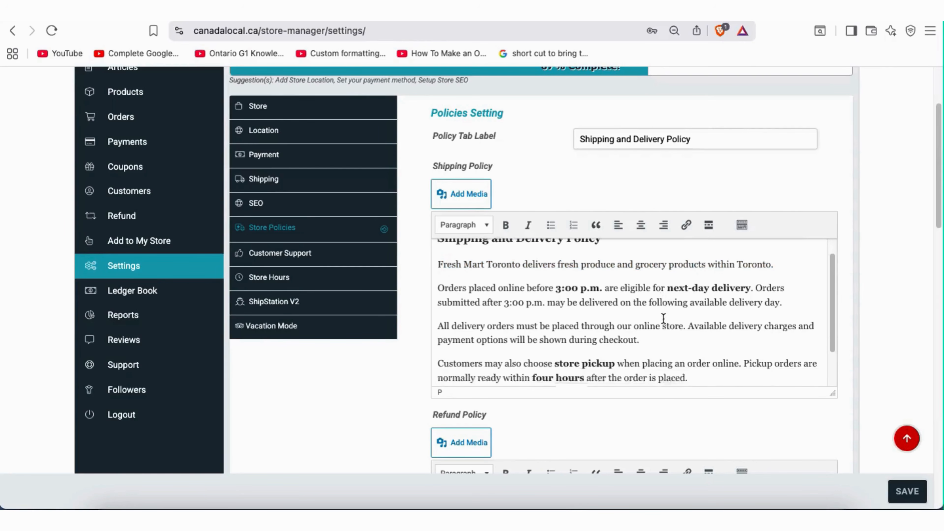
pyautogui.scroll(-1, 663, 318)
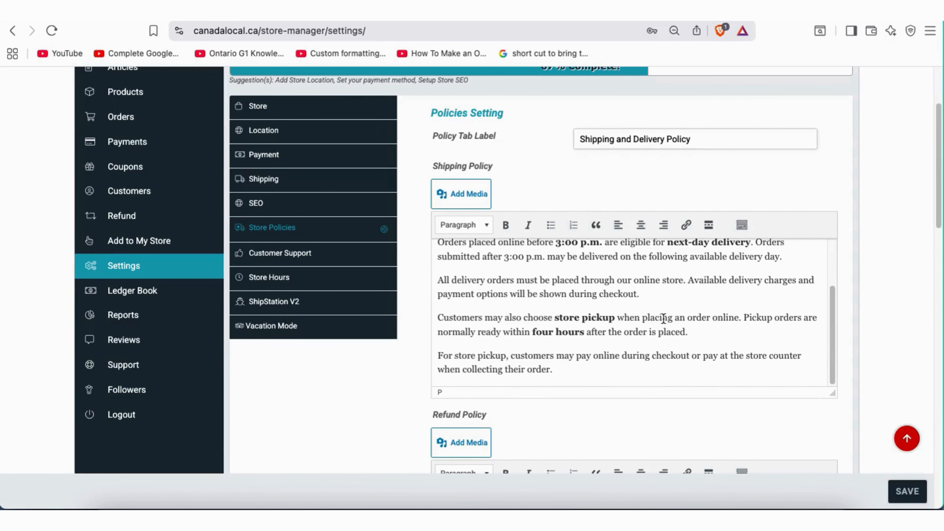
pyautogui.scroll(1, 594, 321)
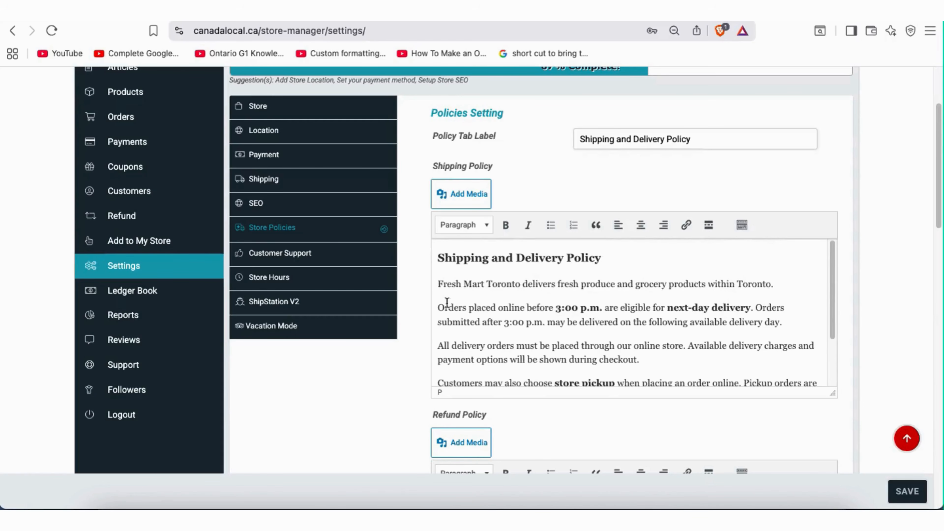
pyautogui.scroll(2, 427, 297)
pyautogui.scroll(-1, 428, 297)
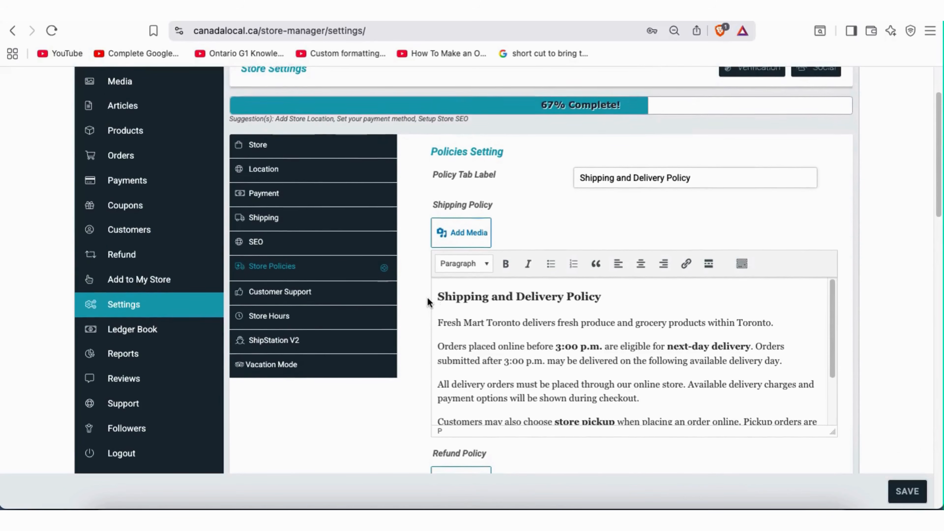
pyautogui.scroll(-5, 427, 297)
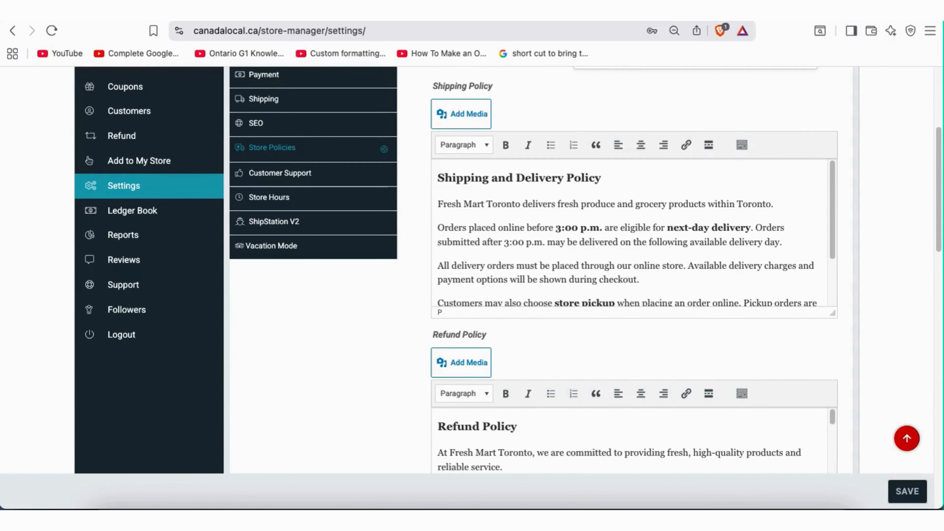
pyautogui.scroll(-10, 633, 382)
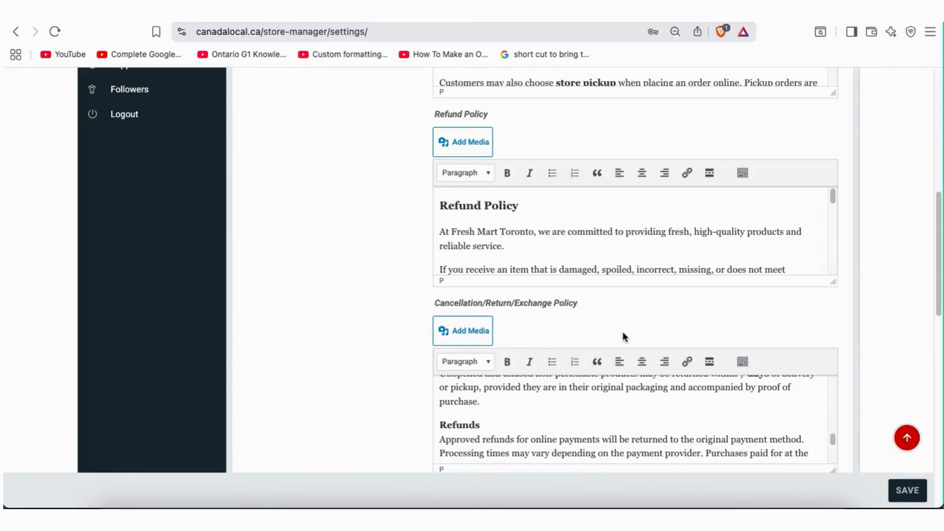
pyautogui.scroll(4, 623, 337)
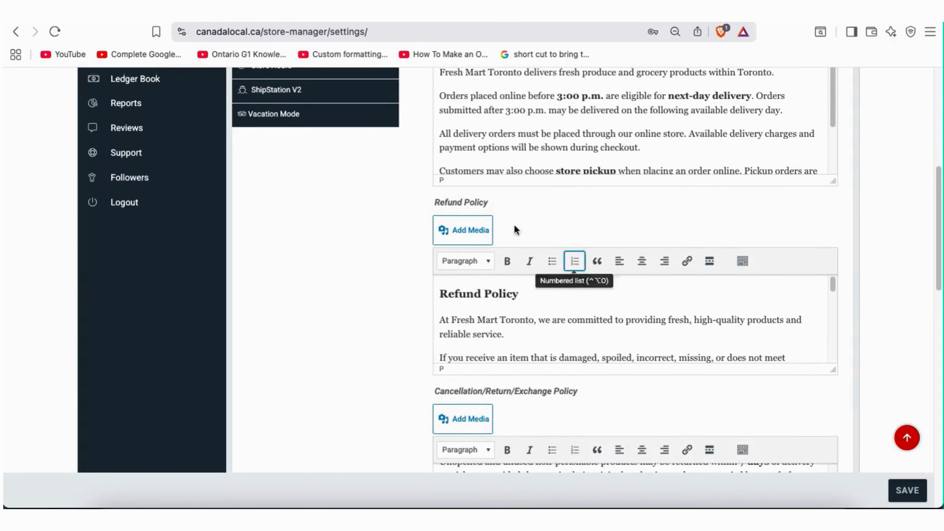
pyautogui.moveTo(436, 205); pyautogui.dragTo(492, 204)
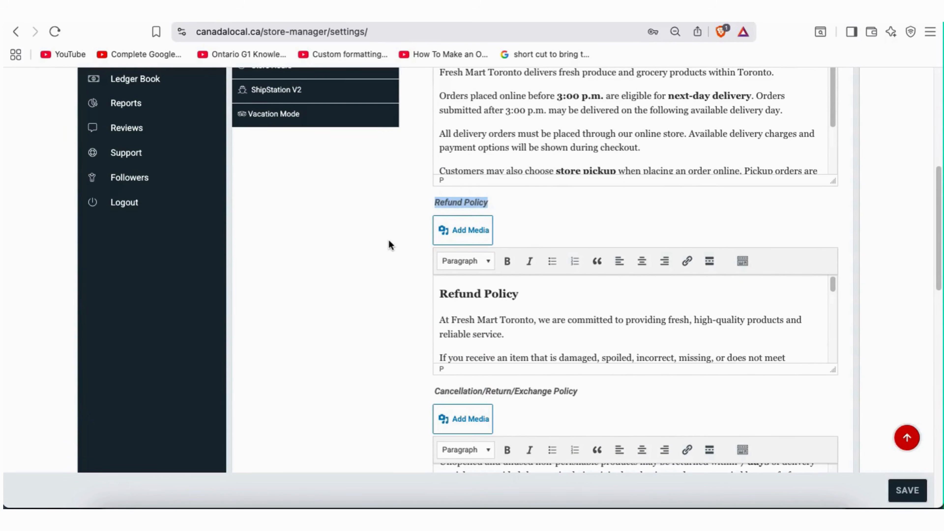
pyautogui.scroll(8, 390, 244)
pyautogui.scroll(1, 492, 300)
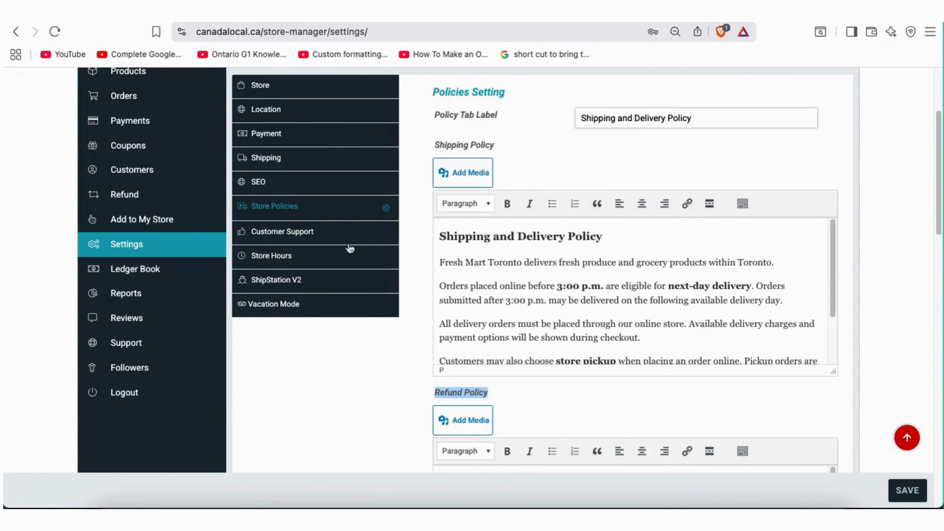
pyautogui.scroll(-5, 393, 336)
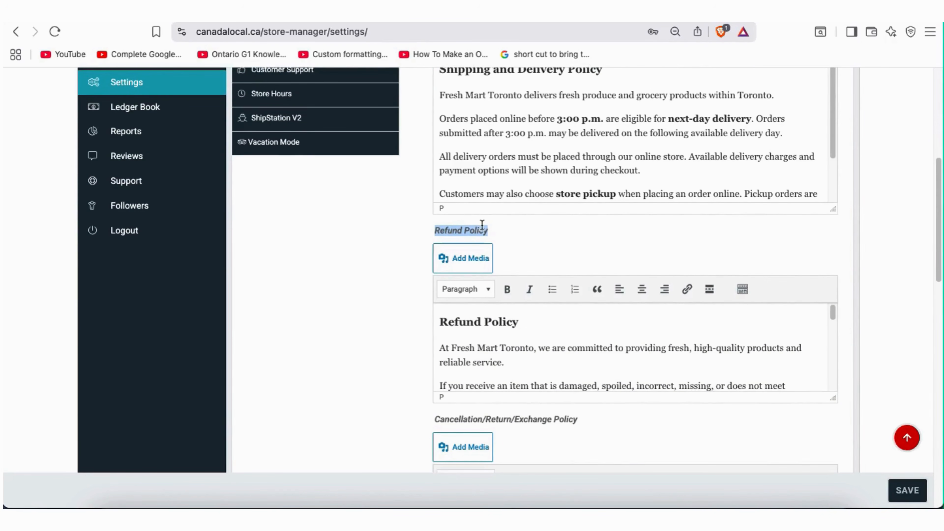
pyautogui.scroll(-4, 387, 334)
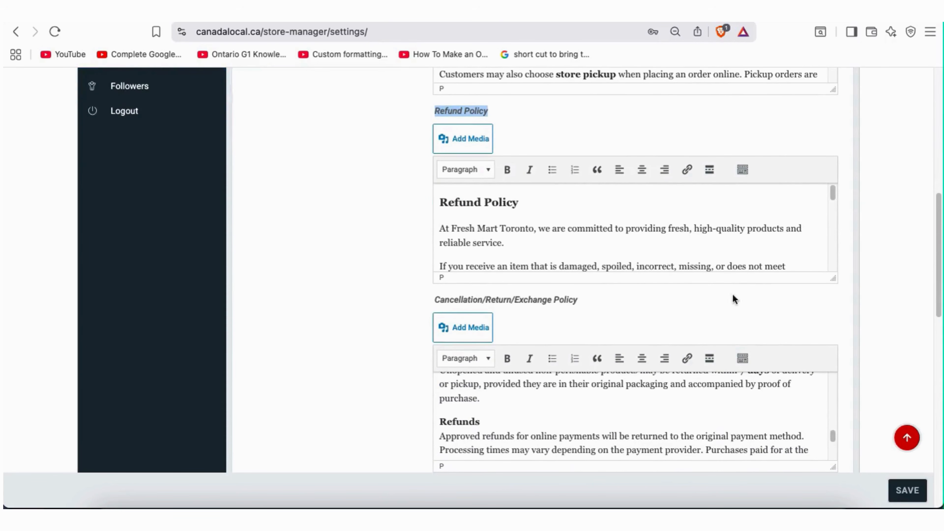
pyautogui.moveTo(832, 293); pyautogui.dragTo(832, 453)
pyautogui.scroll(-5, 656, 333)
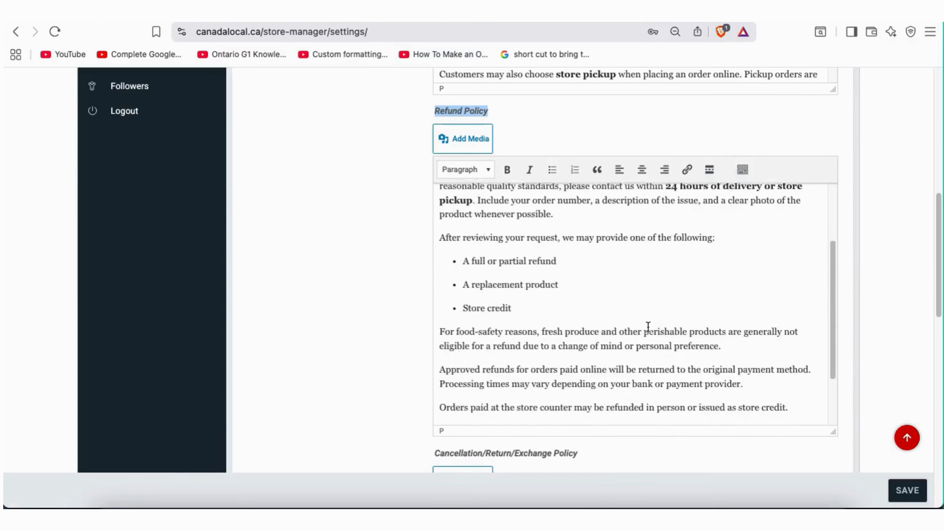
pyautogui.scroll(6, 648, 326)
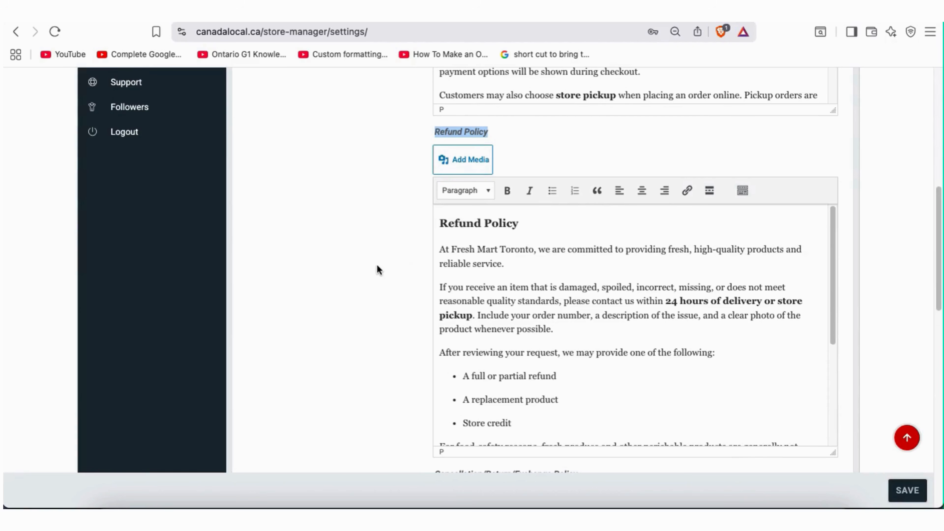
pyautogui.scroll(-4, 377, 265)
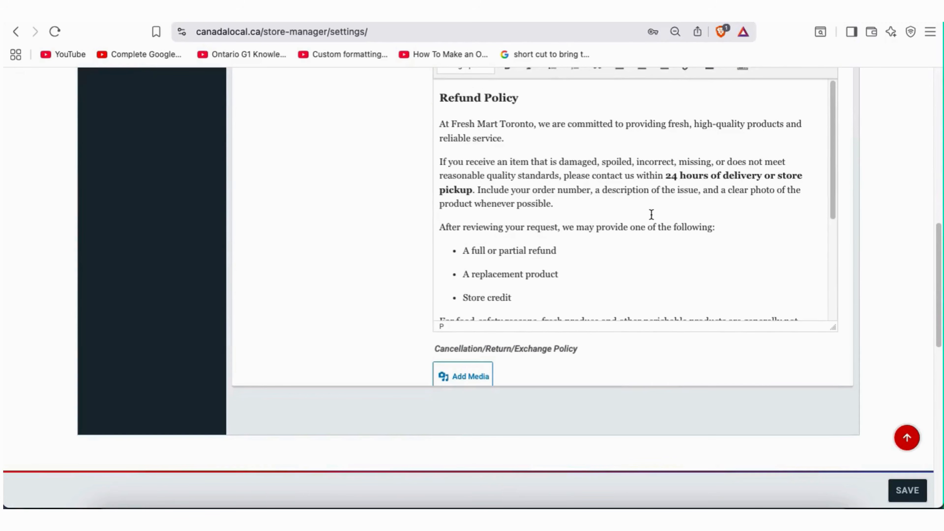
pyautogui.scroll(-5, 653, 214)
pyautogui.scroll(5, 654, 216)
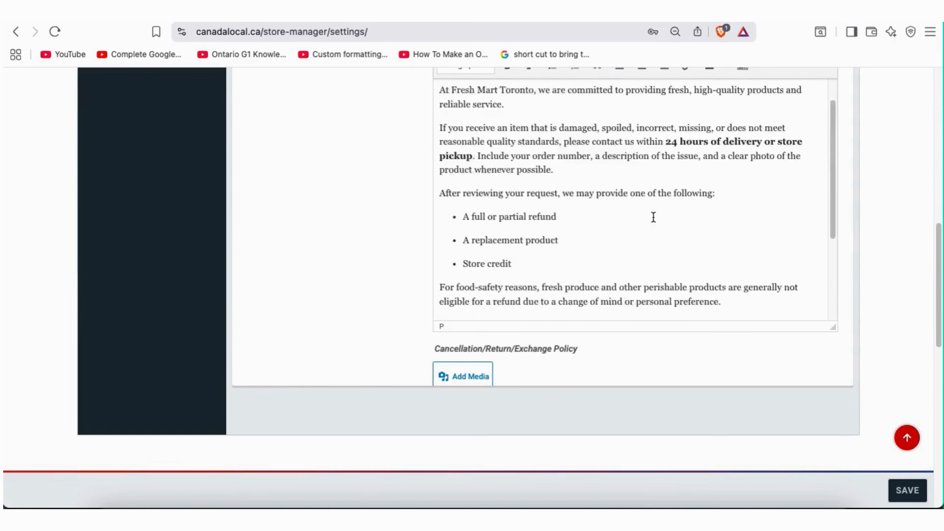
pyautogui.scroll(4, 392, 247)
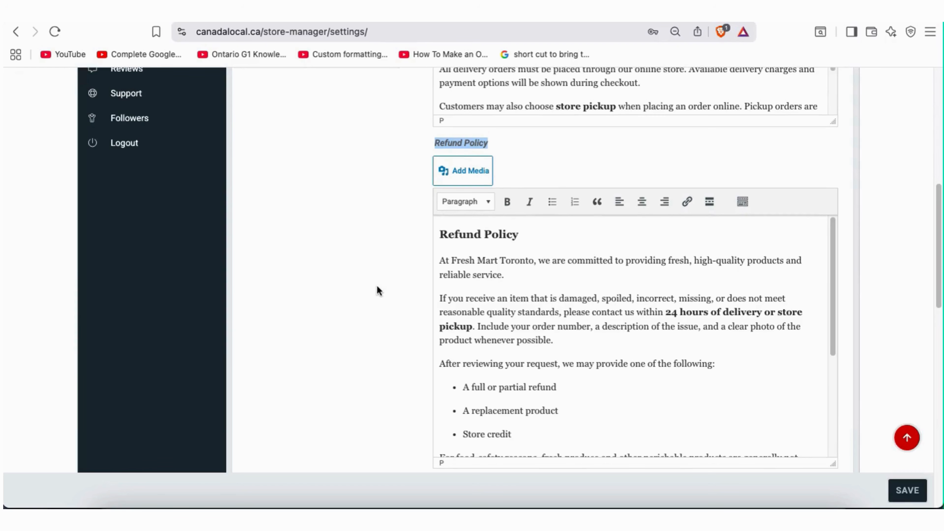
pyautogui.scroll(-3, 376, 289)
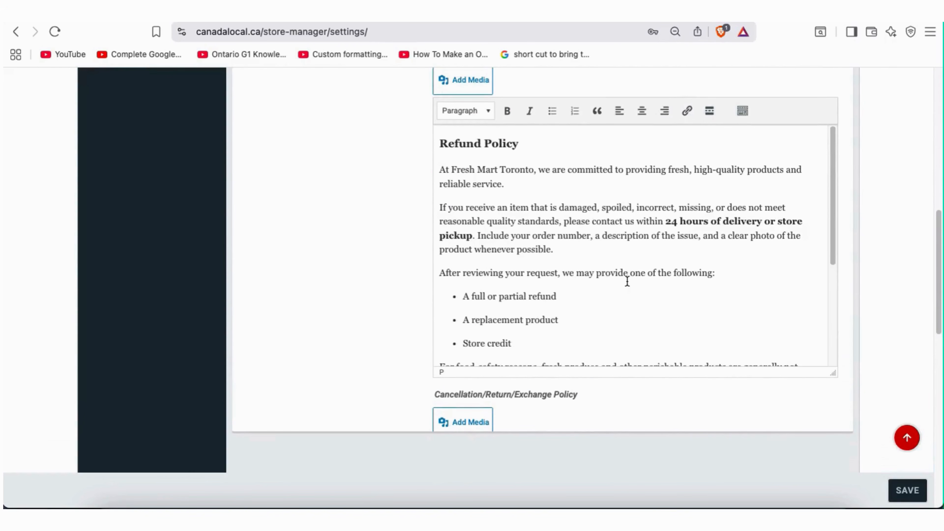
pyautogui.scroll(-4, 627, 281)
pyautogui.scroll(2, 628, 279)
pyautogui.scroll(-2, 629, 280)
pyautogui.scroll(-5, 630, 279)
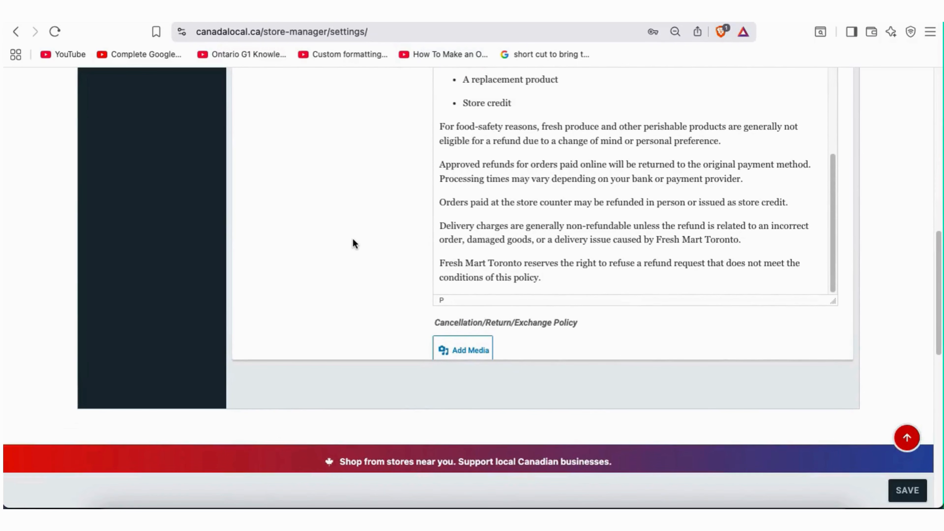
pyautogui.scroll(9, 354, 243)
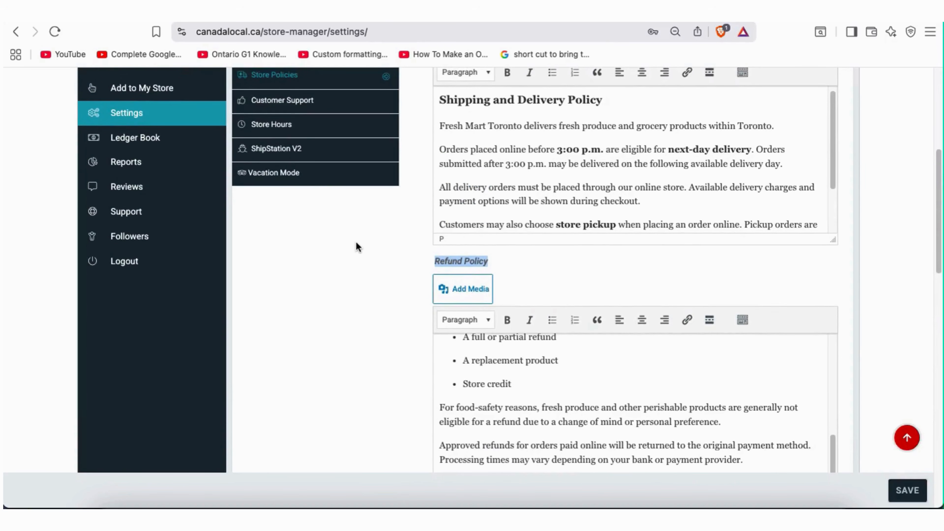
pyautogui.scroll(1, 356, 242)
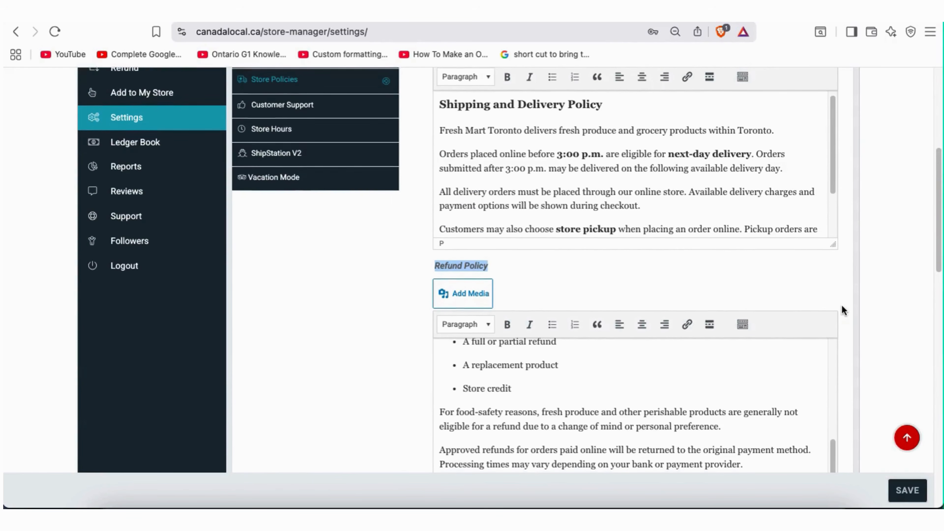
pyautogui.scroll(-5, 842, 306)
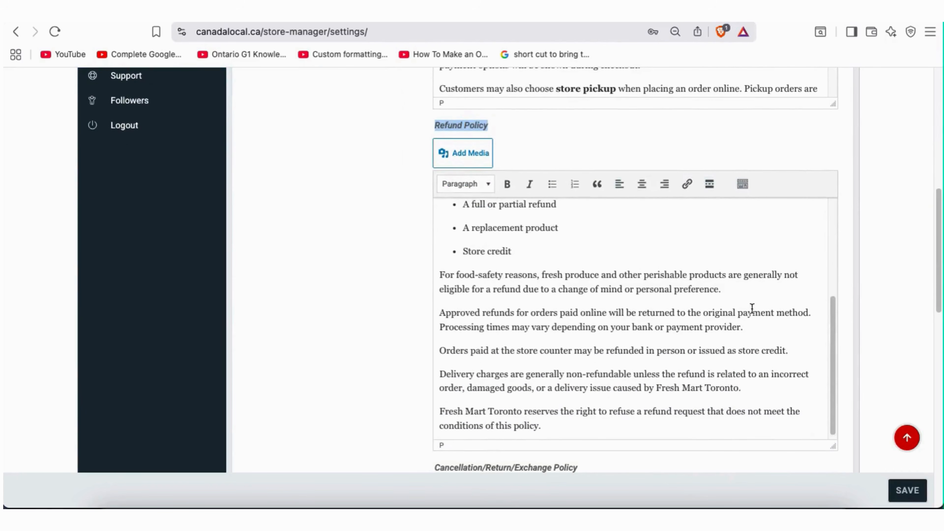
pyautogui.scroll(3, 751, 309)
pyautogui.scroll(7, 382, 302)
pyautogui.scroll(-5, 382, 302)
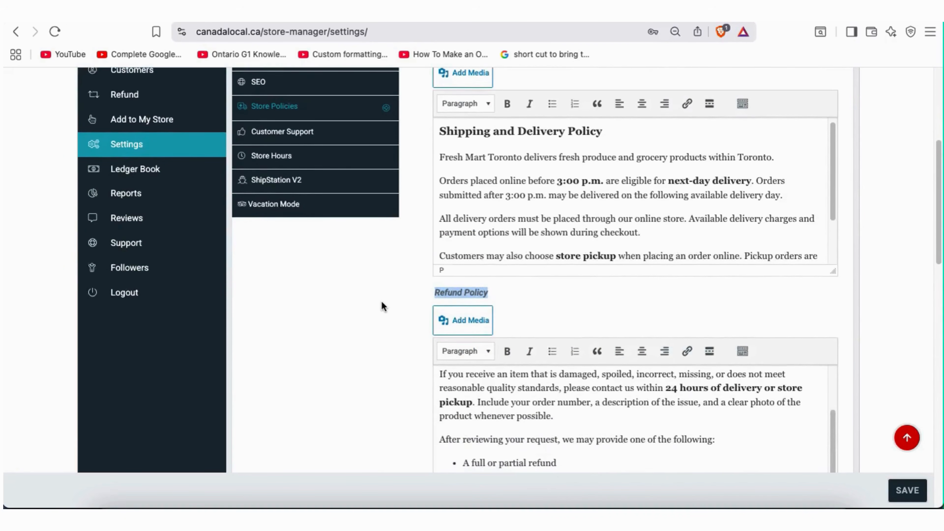
pyautogui.scroll(-2, 382, 302)
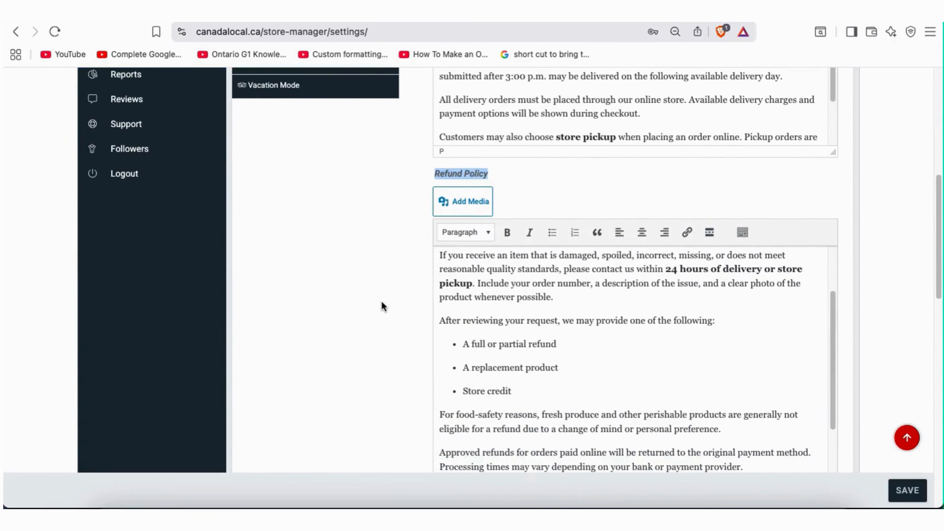
pyautogui.scroll(-3, 381, 306)
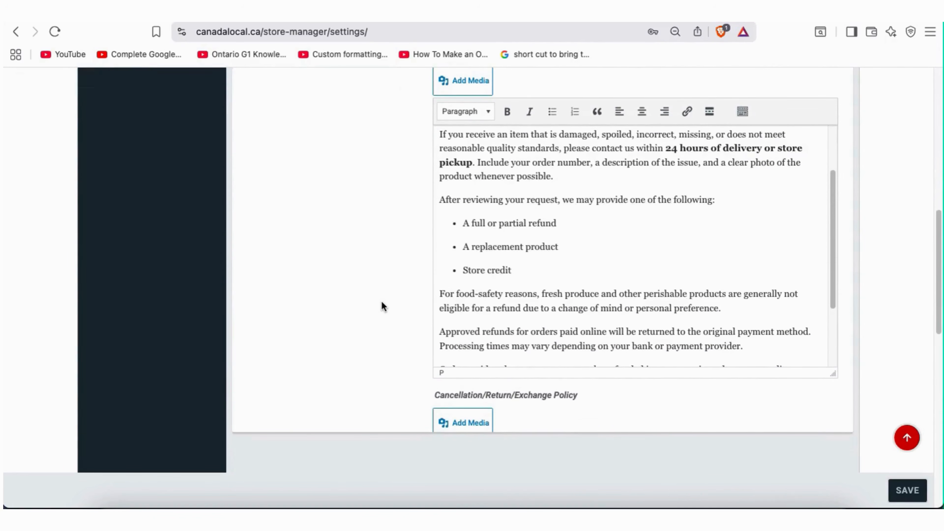
pyautogui.scroll(-1, 456, 282)
pyautogui.scroll(-4, 456, 282)
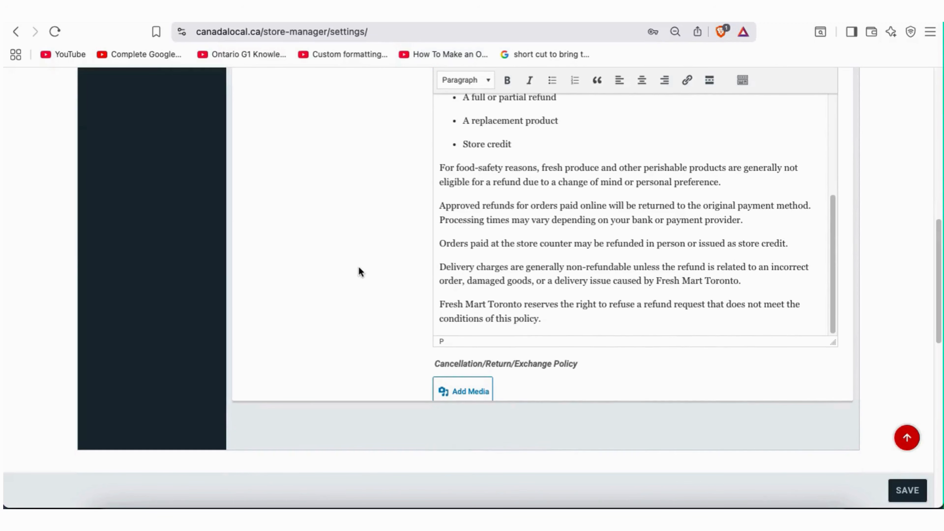
pyautogui.scroll(2, 359, 267)
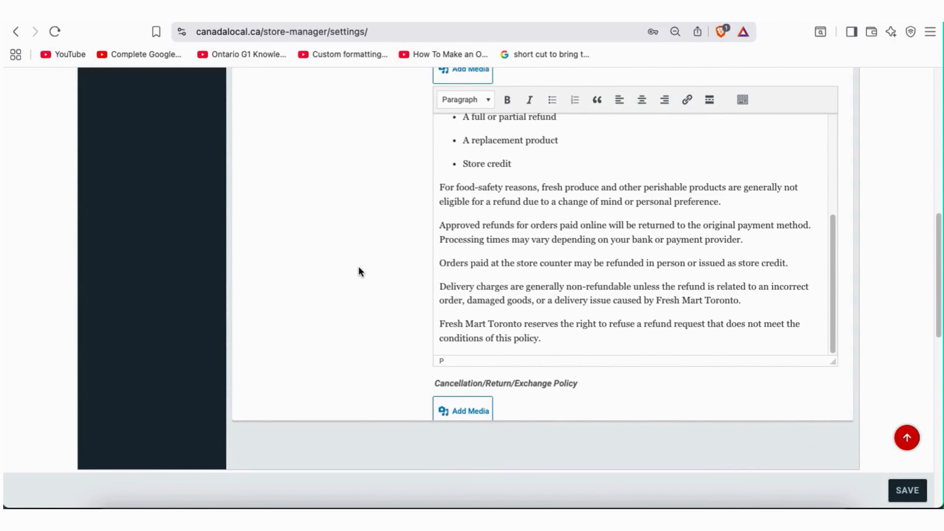
pyautogui.scroll(2, 359, 267)
pyautogui.scroll(4, 501, 282)
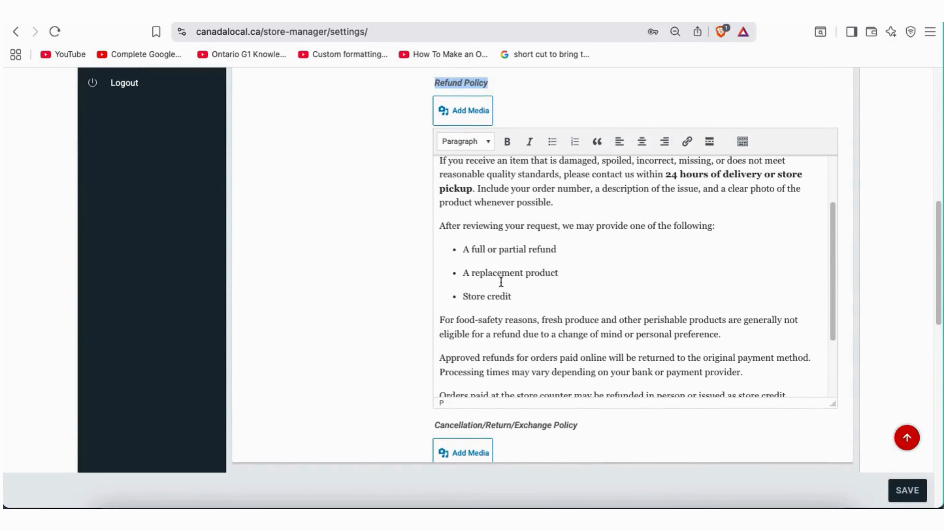
pyautogui.scroll(2, 501, 283)
pyautogui.scroll(3, 354, 265)
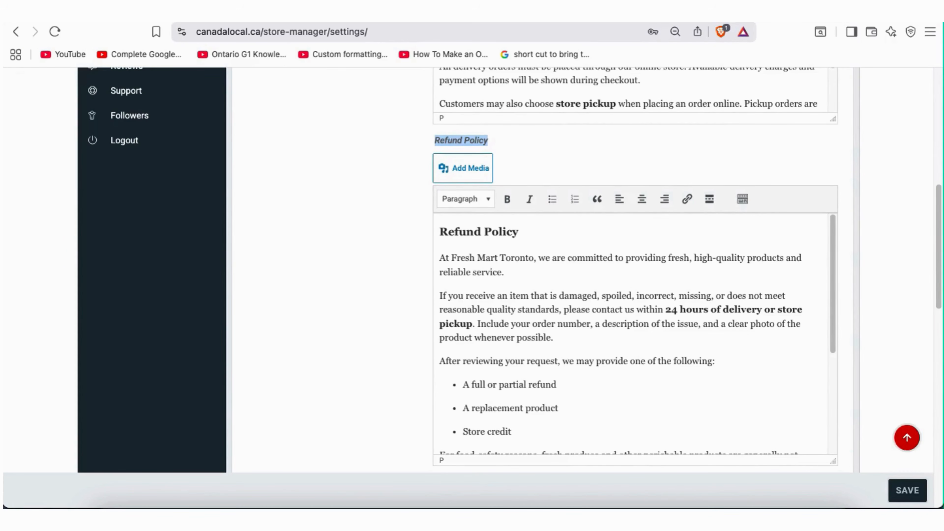
pyautogui.scroll(10, 596, 472)
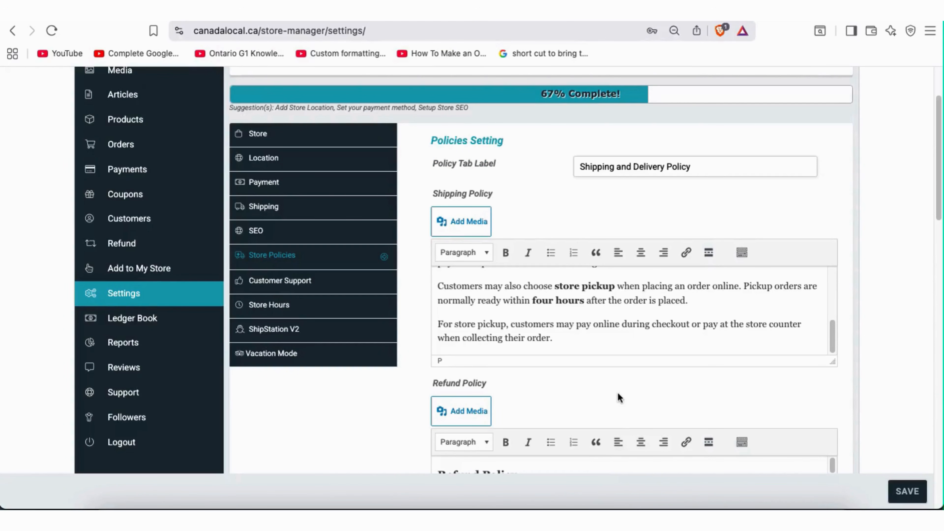
pyautogui.scroll(-3, 893, 360)
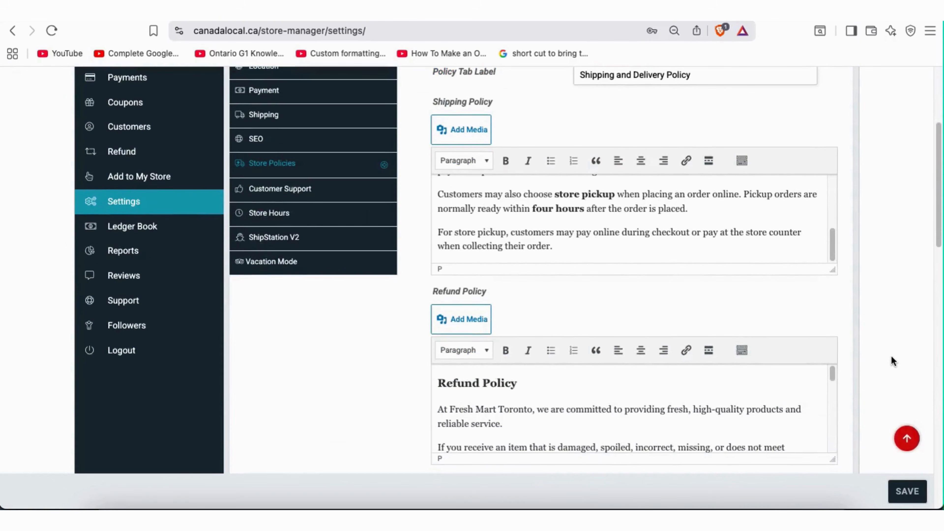
pyautogui.scroll(-5, 893, 360)
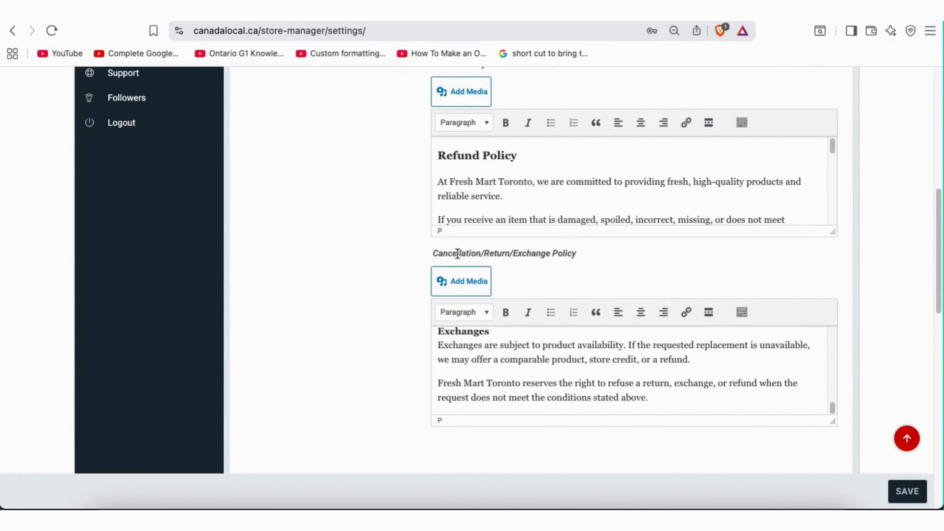
pyautogui.moveTo(433, 254); pyautogui.dragTo(551, 266)
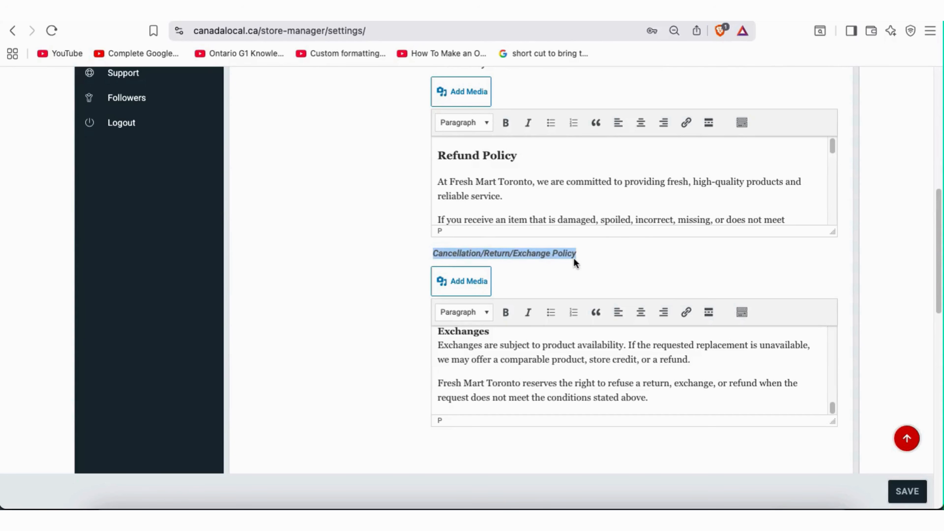
pyautogui.click(640, 259)
pyautogui.scroll(-2, 387, 327)
pyautogui.scroll(-5, 387, 328)
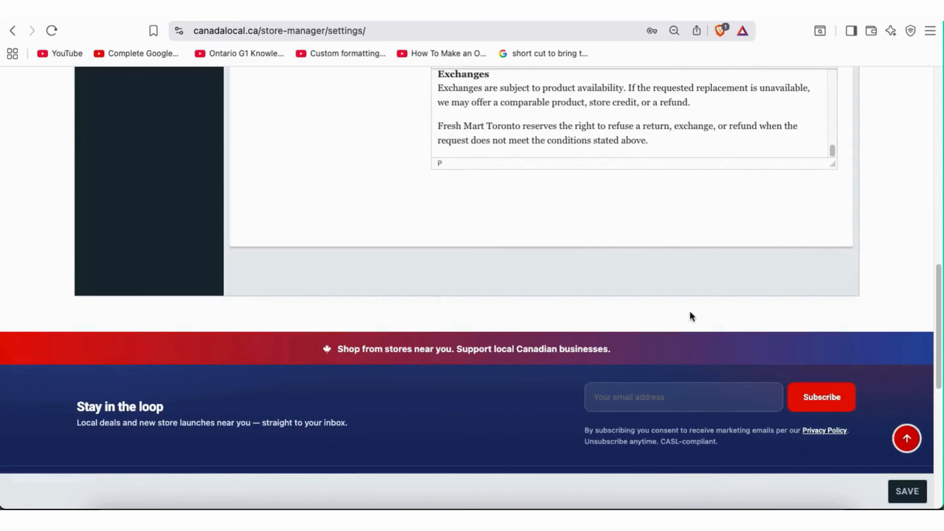
pyautogui.scroll(2, 731, 126)
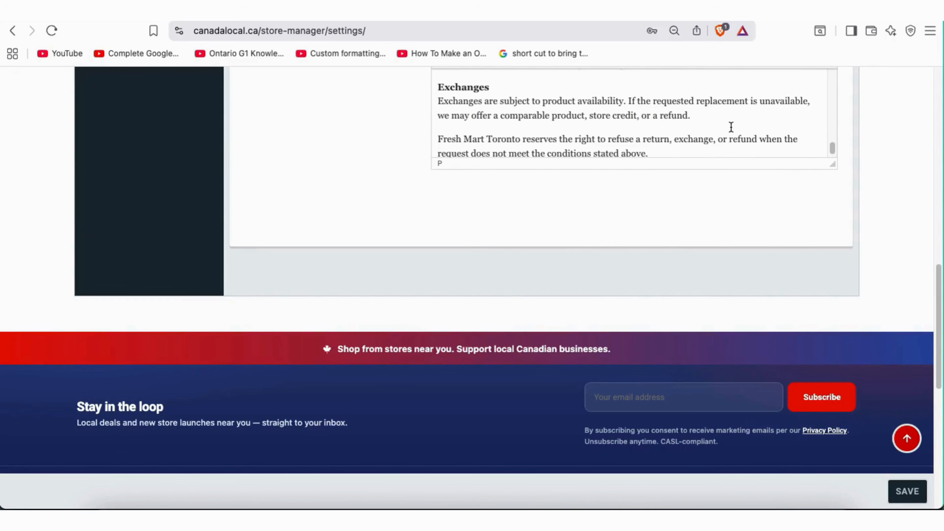
pyautogui.scroll(-2, 706, 138)
pyautogui.scroll(-1, 707, 131)
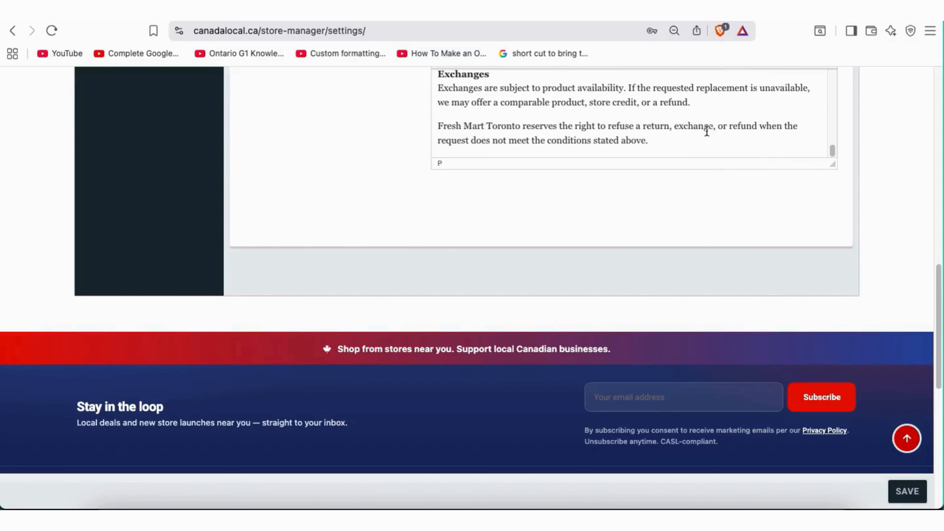
pyautogui.scroll(3, 707, 131)
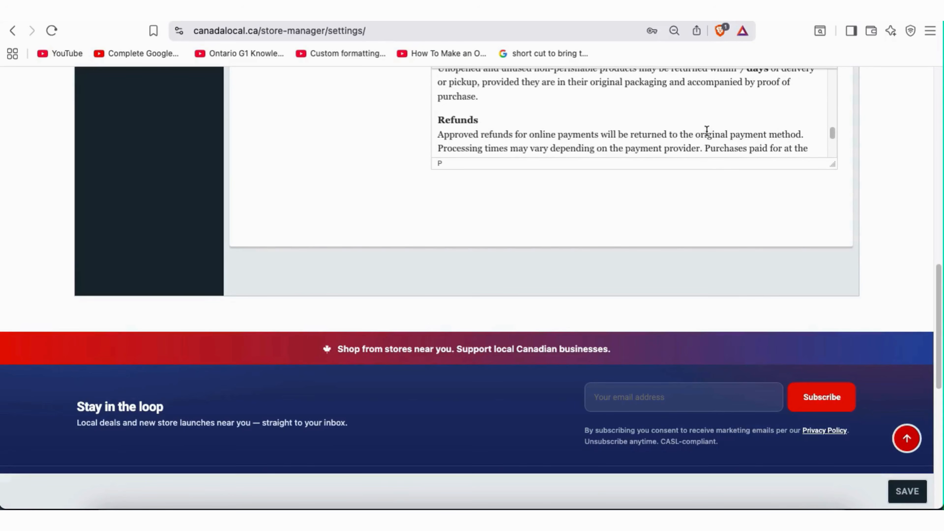
pyautogui.scroll(5, 759, 228)
pyautogui.scroll(-3, 703, 312)
pyautogui.scroll(-2, 703, 312)
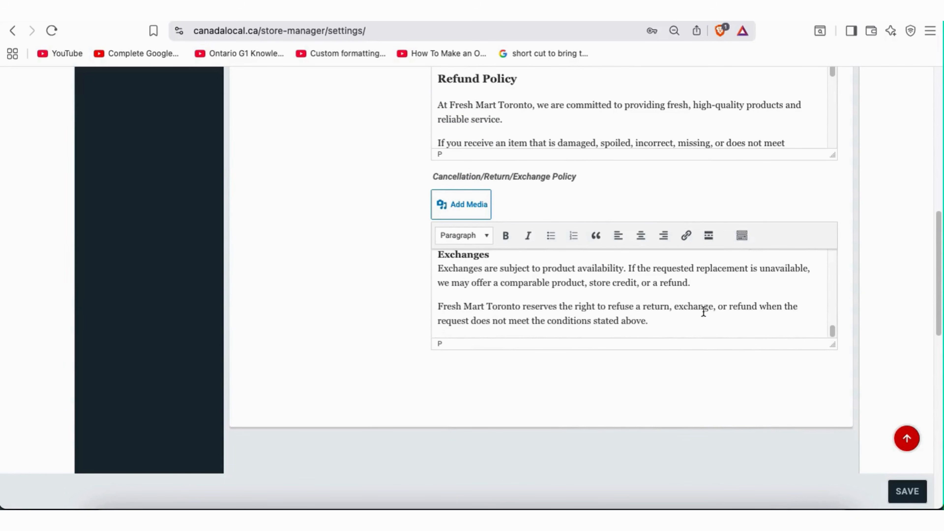
pyautogui.scroll(10, 511, 310)
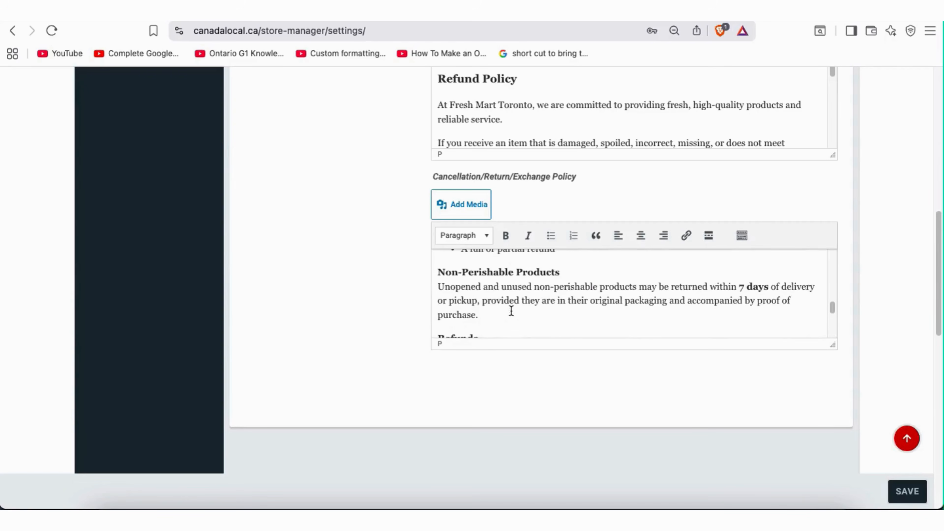
pyautogui.scroll(6, 511, 310)
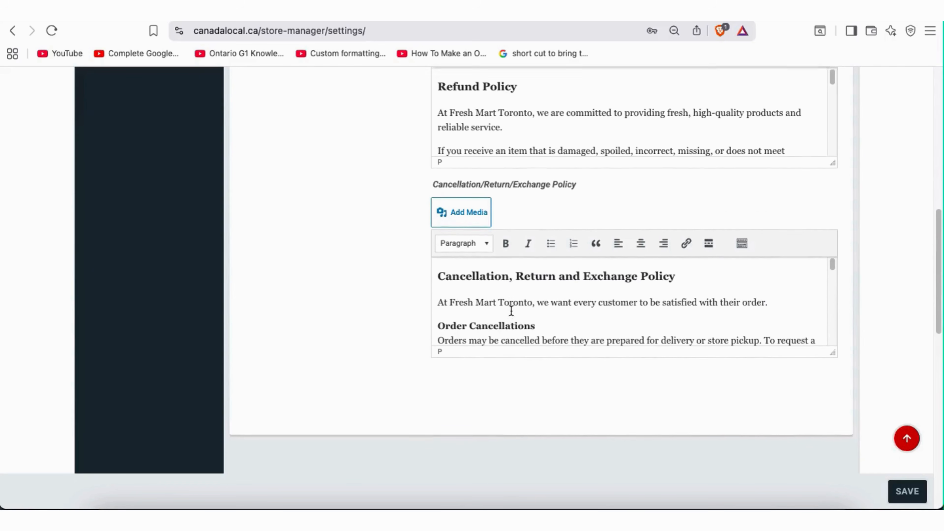
pyautogui.moveTo(440, 313); pyautogui.dragTo(542, 312)
pyautogui.click(541, 336)
pyautogui.scroll(-3, 540, 336)
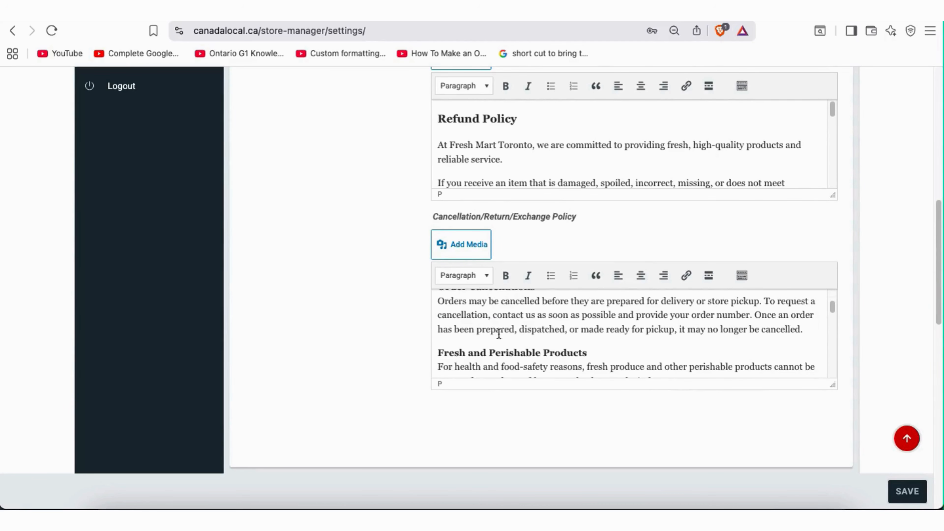
pyautogui.scroll(-2, 529, 332)
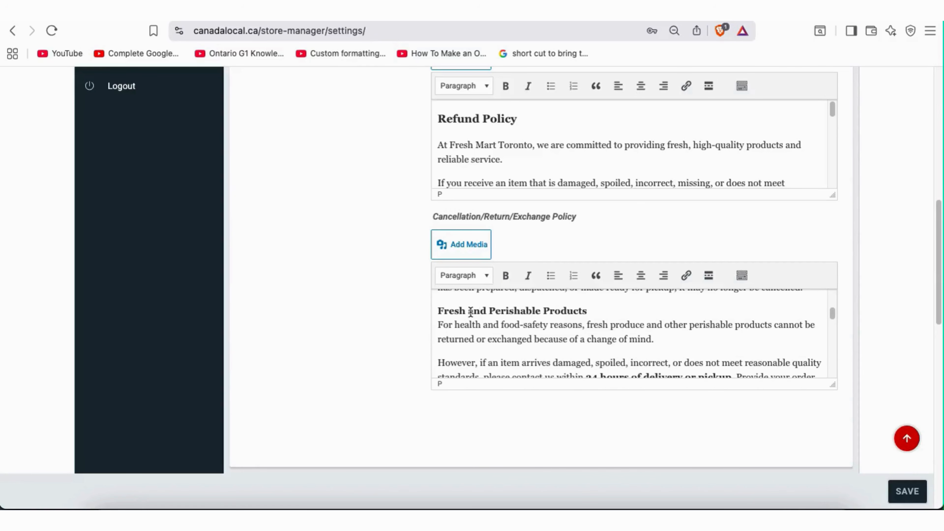
pyautogui.scroll(-2, 570, 315)
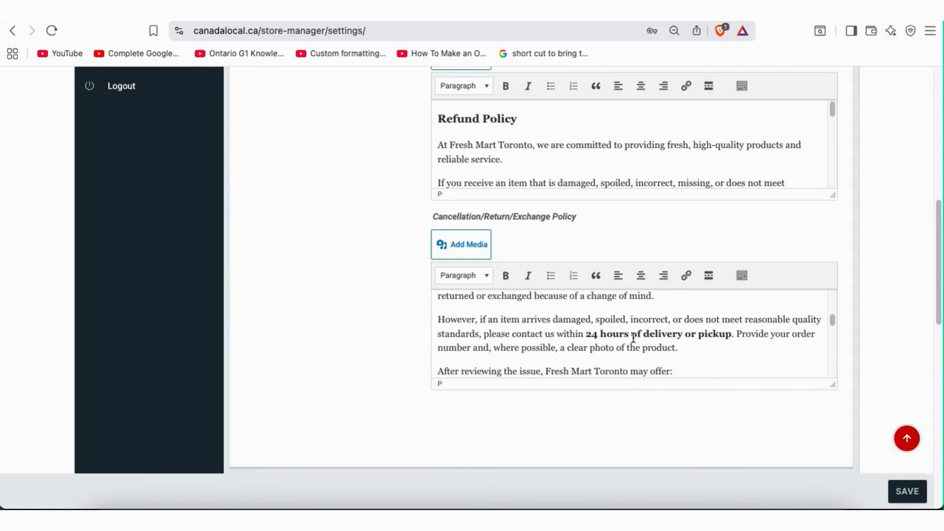
pyautogui.scroll(-2, 570, 330)
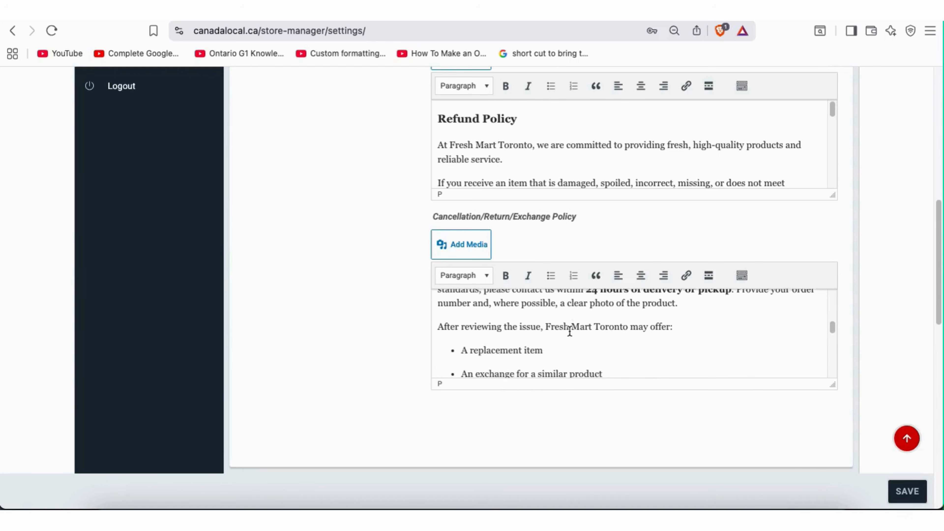
pyautogui.scroll(-1, 570, 331)
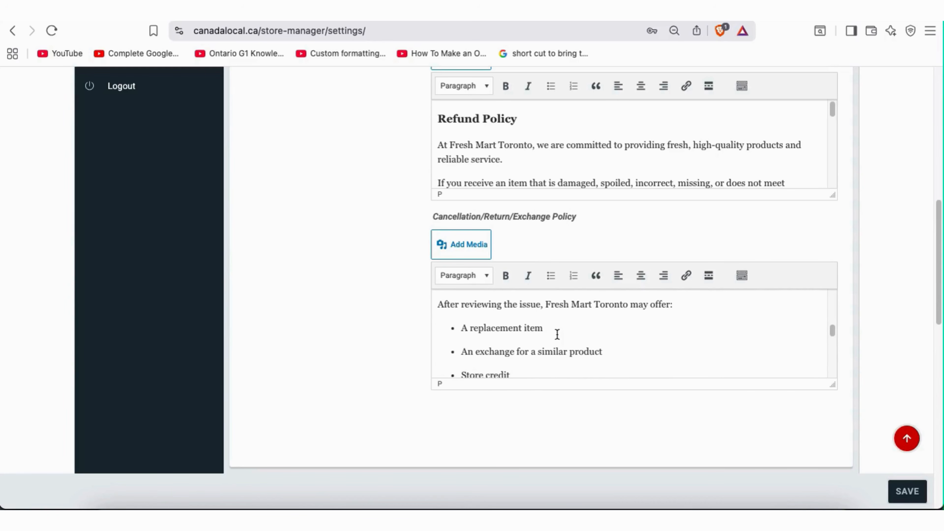
pyautogui.scroll(-3, 557, 334)
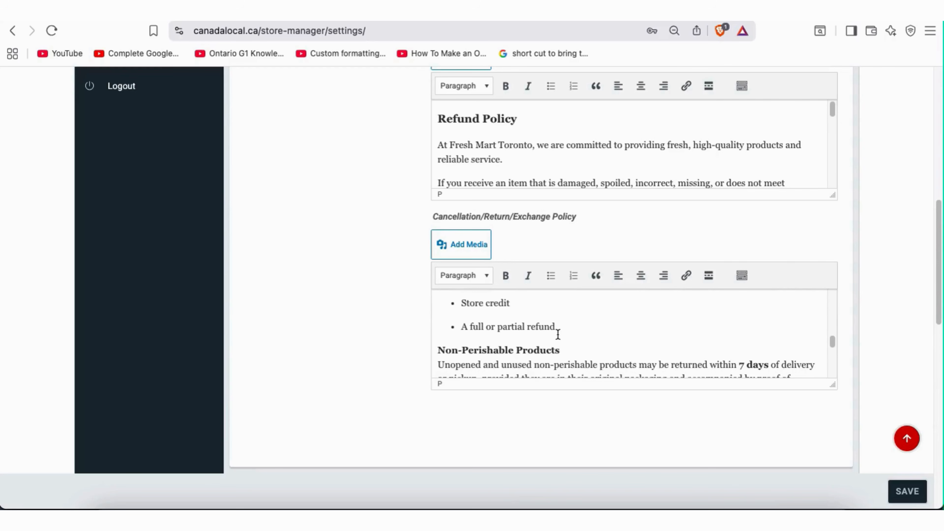
pyautogui.scroll(-1, 558, 333)
pyautogui.scroll(-3, 558, 333)
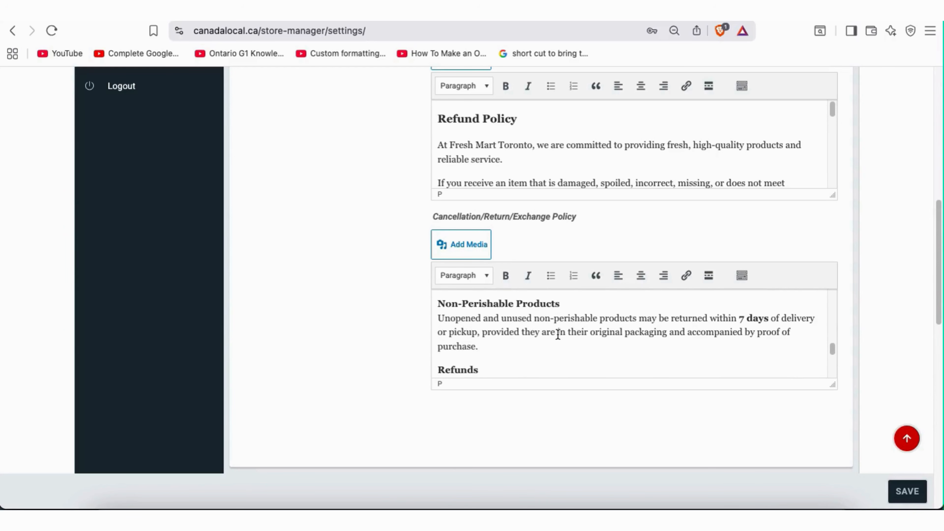
pyautogui.scroll(-3, 558, 334)
pyautogui.scroll(-1, 558, 334)
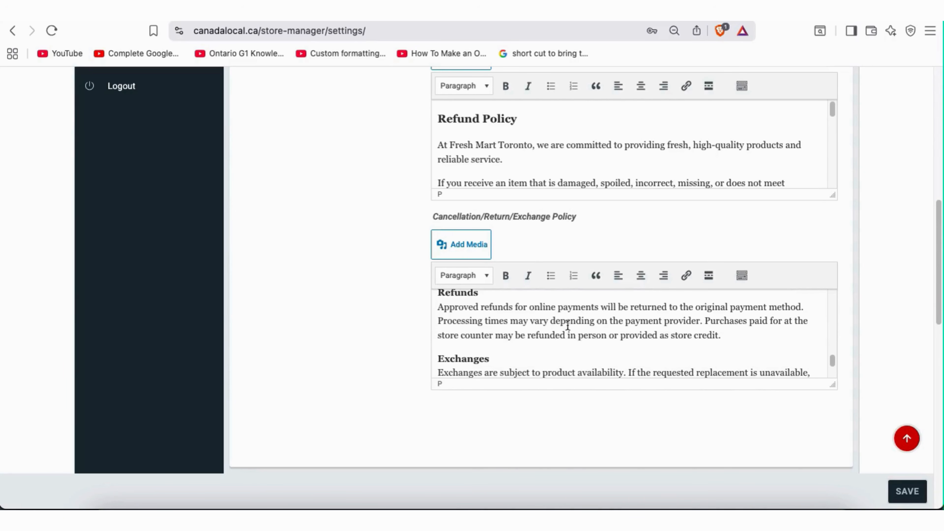
pyautogui.scroll(-2, 588, 317)
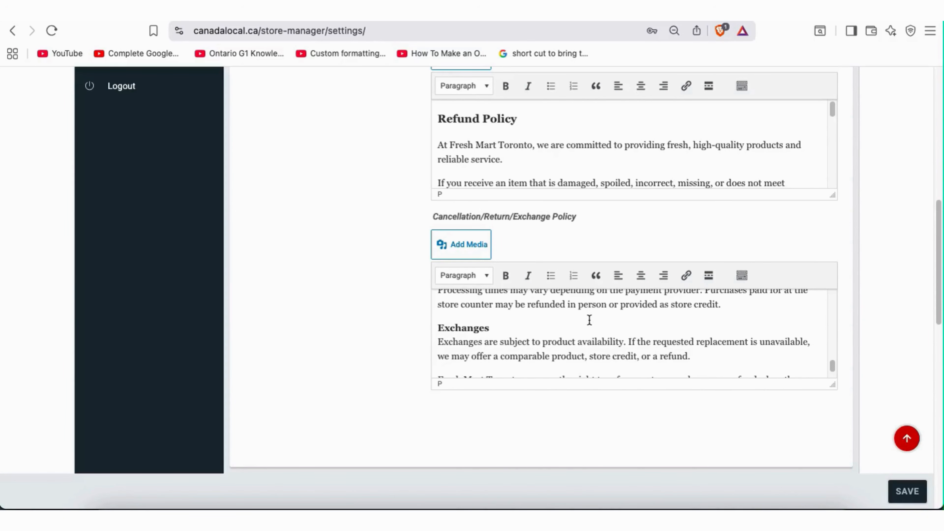
pyautogui.scroll(-2, 589, 320)
pyautogui.scroll(-1, 514, 306)
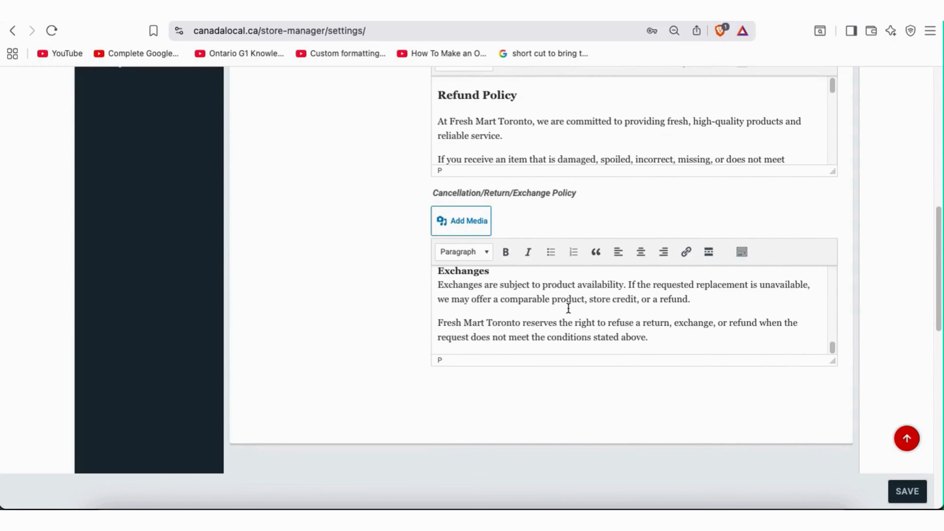
pyautogui.scroll(1, 566, 308)
pyautogui.scroll(5, 583, 311)
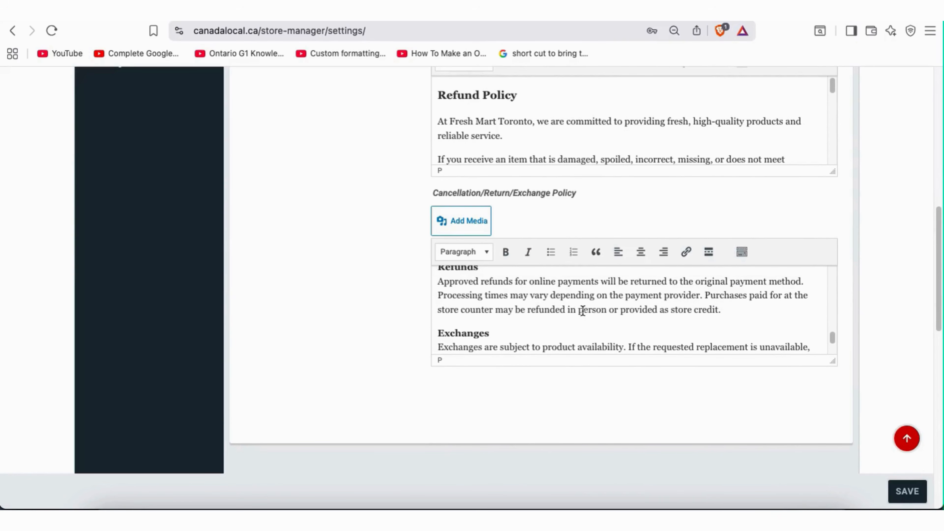
pyautogui.scroll(6, 582, 312)
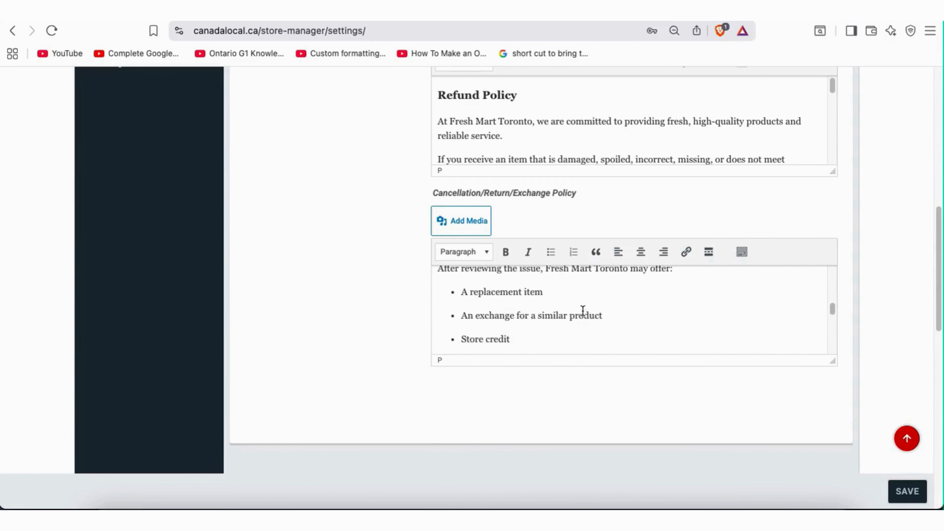
pyautogui.scroll(5, 583, 311)
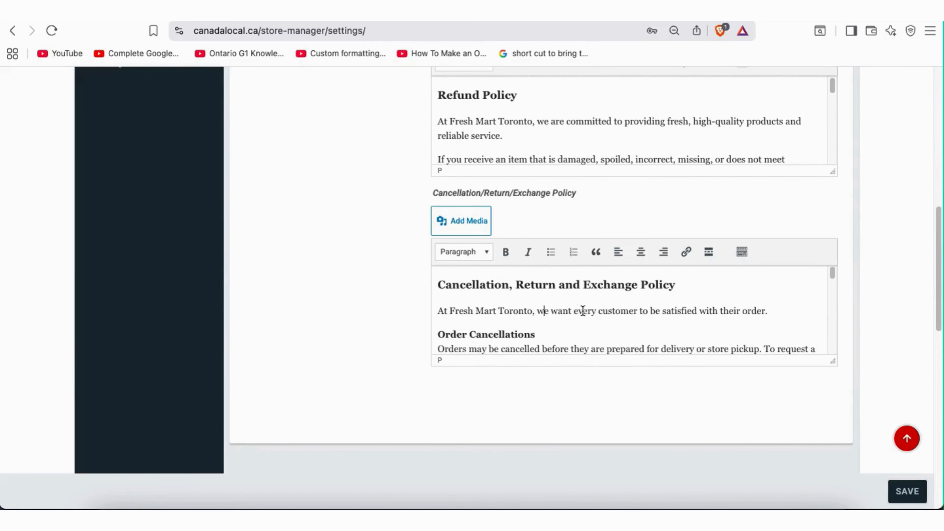
pyautogui.moveTo(577, 193); pyautogui.dragTo(487, 189)
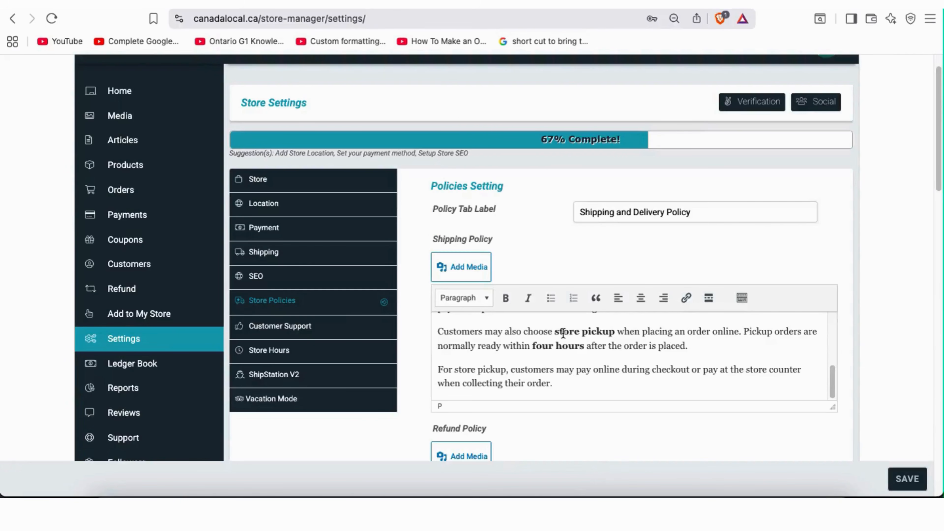
# Save the Store Policies page with all three Fresh Mart Toronto policies
pyautogui.scroll(-5, 570, 342)
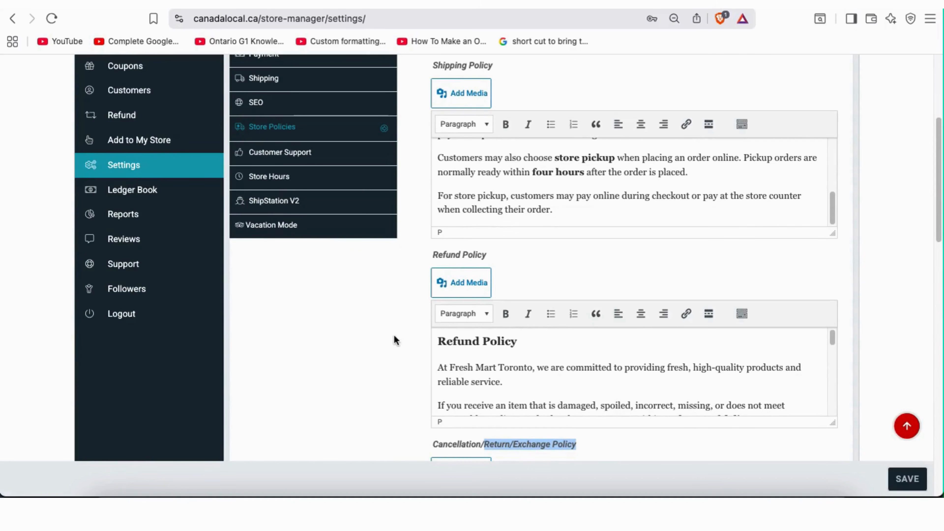
pyautogui.scroll(-7, 394, 334)
pyautogui.scroll(9, 371, 307)
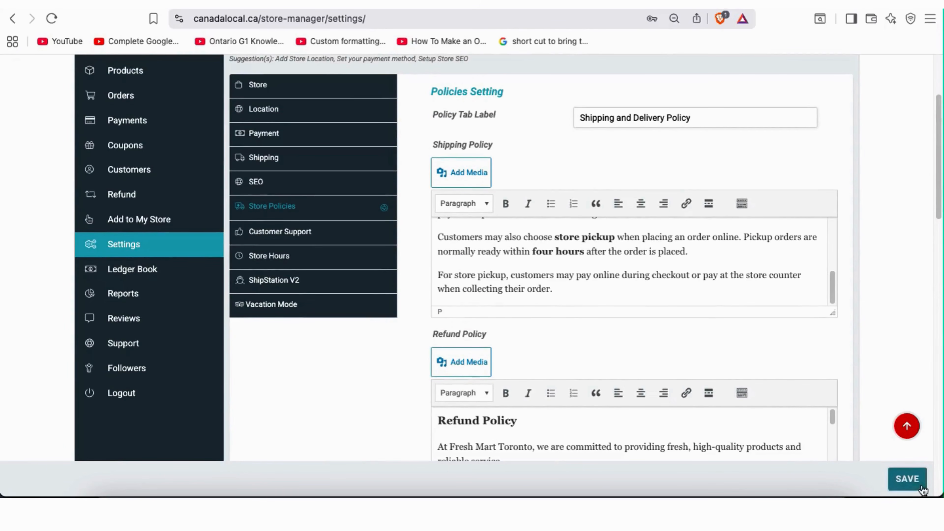
pyautogui.click(912, 483)
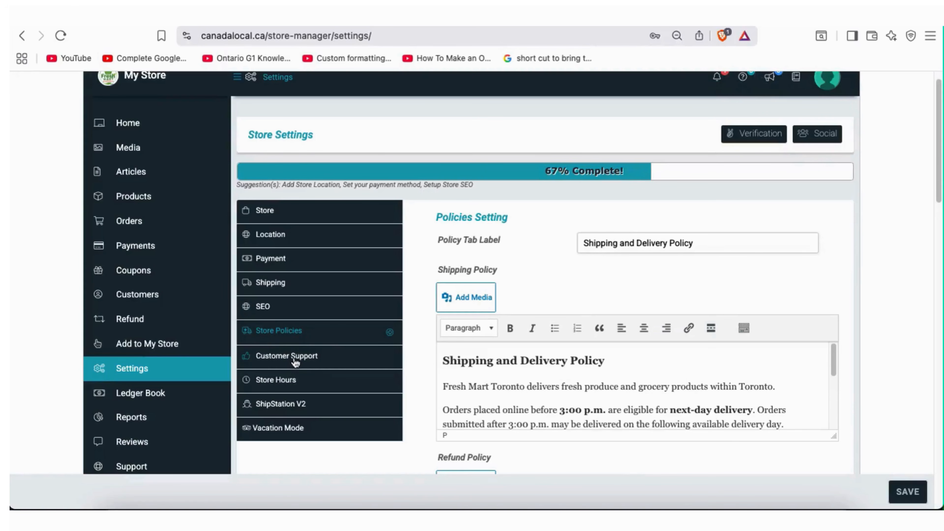
# Check the Customer Support phone, e-mail and Toronto address fields, then save them
pyautogui.click(295, 359)
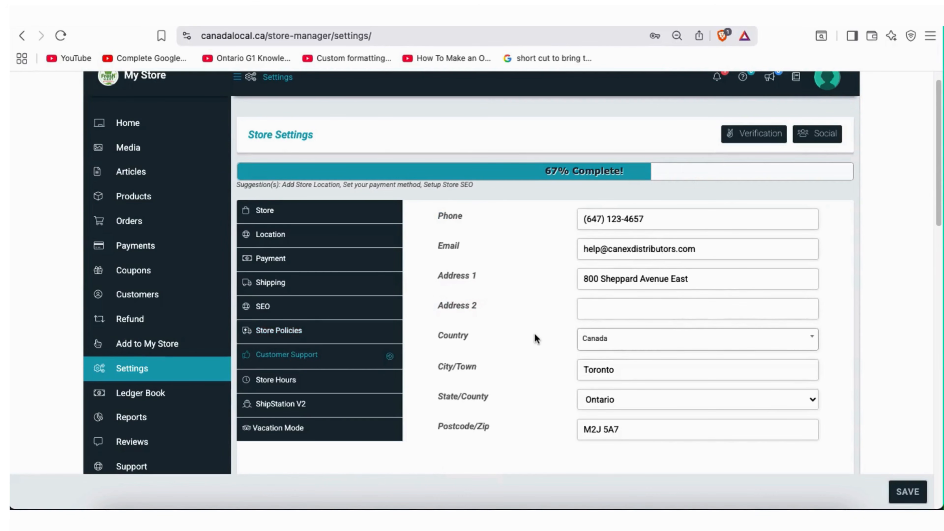
pyautogui.scroll(-1, 535, 334)
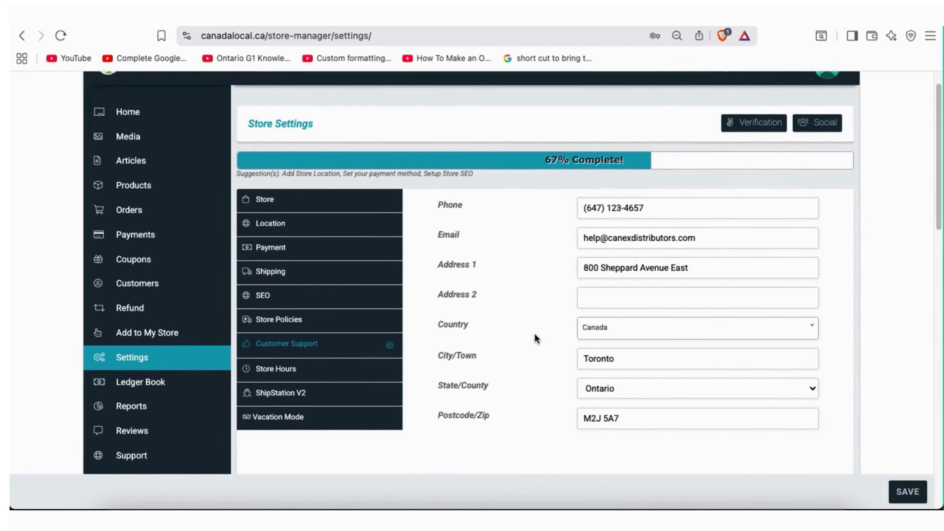
pyautogui.moveTo(605, 203); pyautogui.dragTo(626, 203)
pyautogui.moveTo(596, 232); pyautogui.dragTo(626, 261)
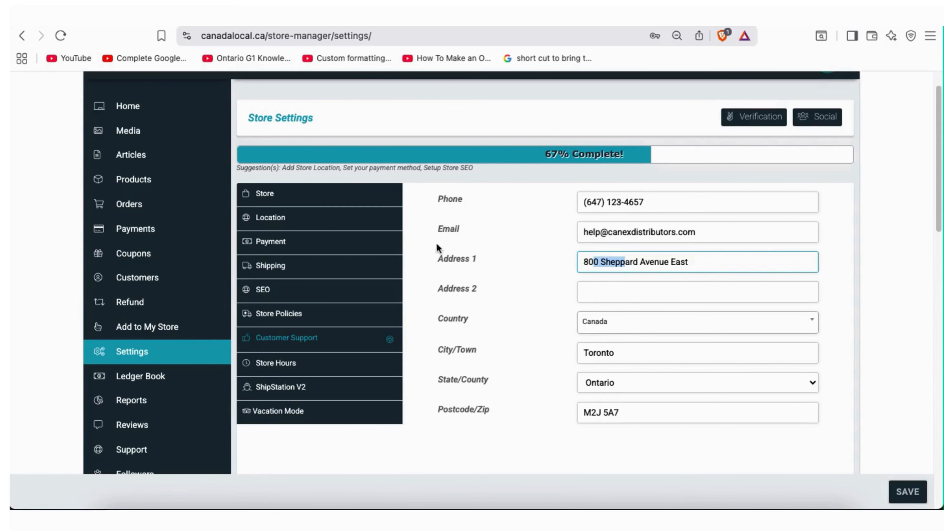
pyautogui.click(532, 287)
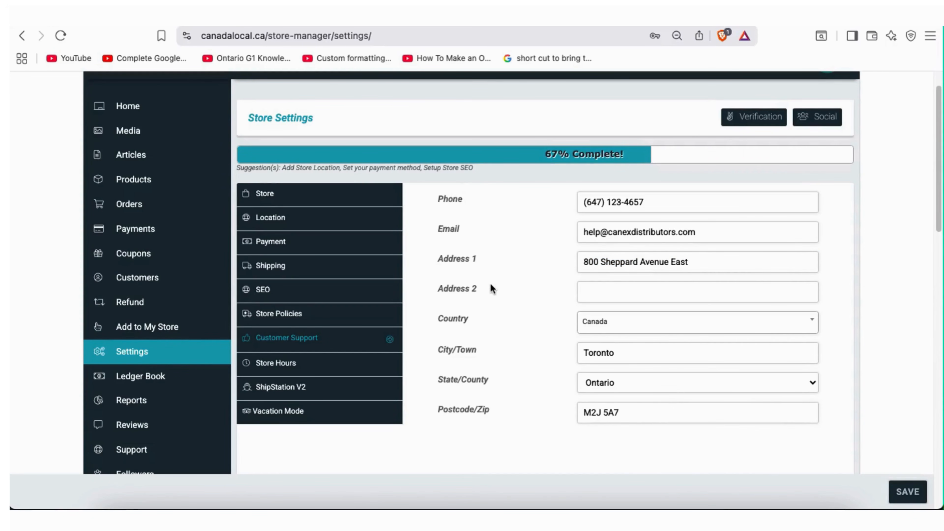
pyautogui.scroll(1, 491, 283)
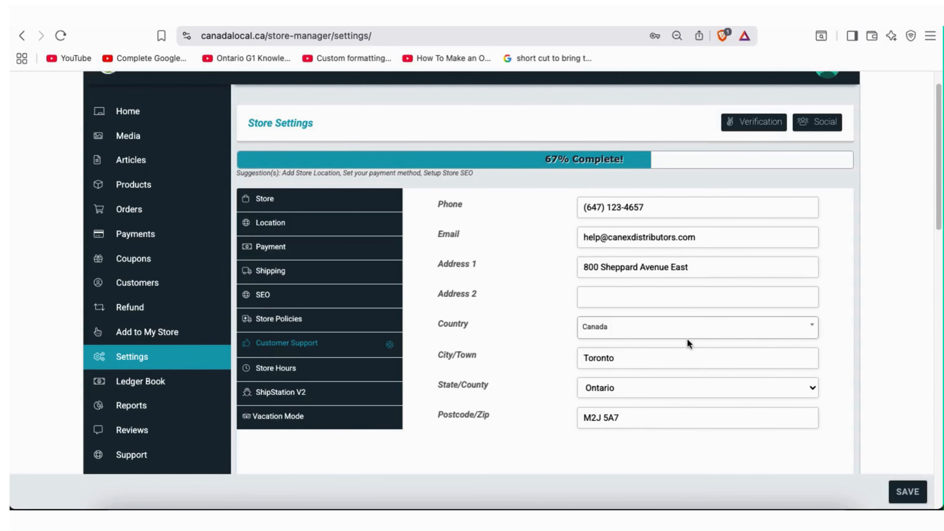
pyautogui.click(908, 491)
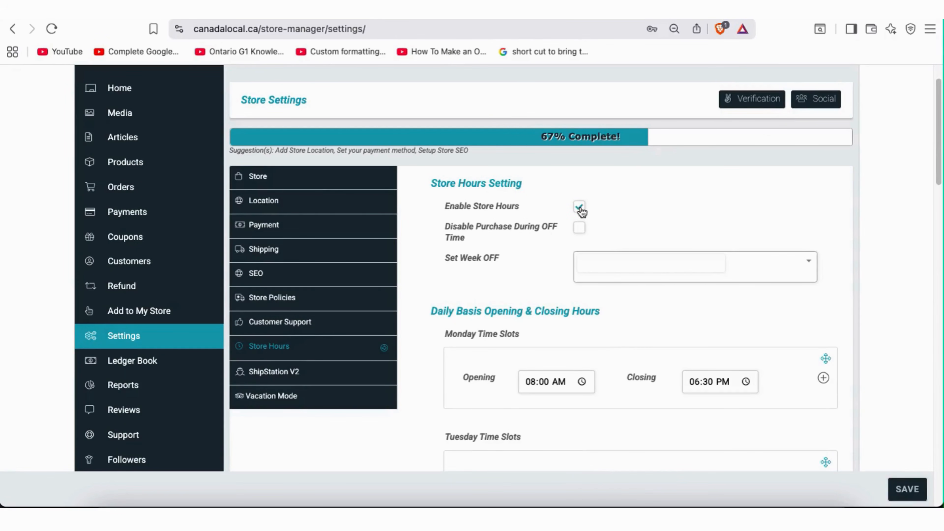
# Scroll down Store Hours and leave Set Week OFF with no day selected
pyautogui.scroll(-5, 545, 303)
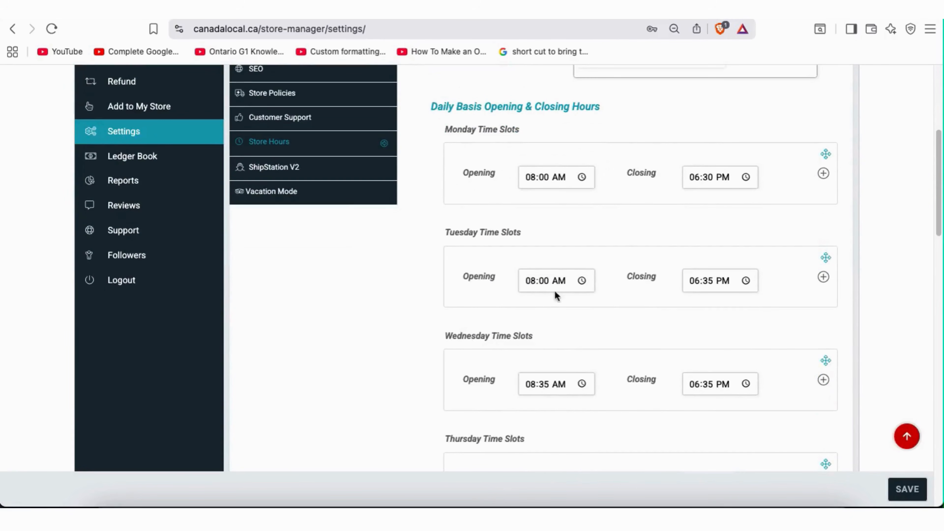
pyautogui.scroll(6, 612, 303)
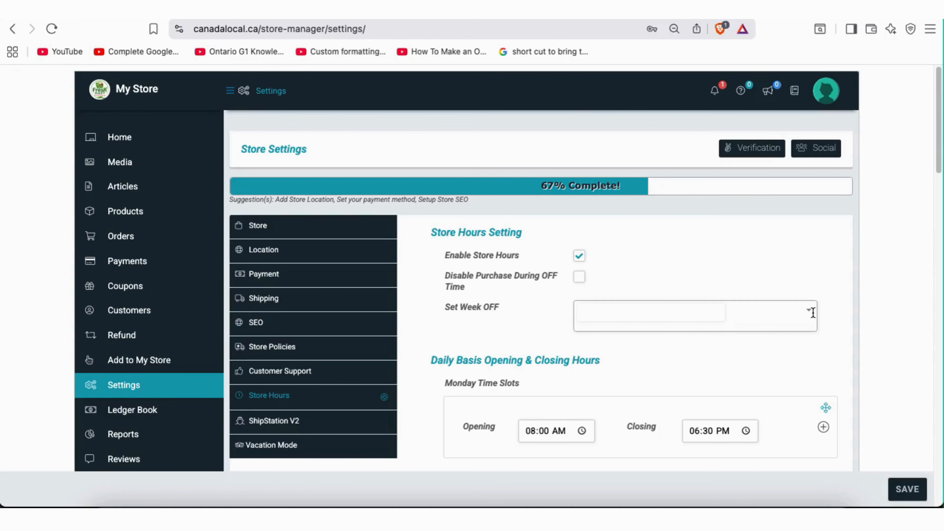
pyautogui.scroll(-1, 645, 322)
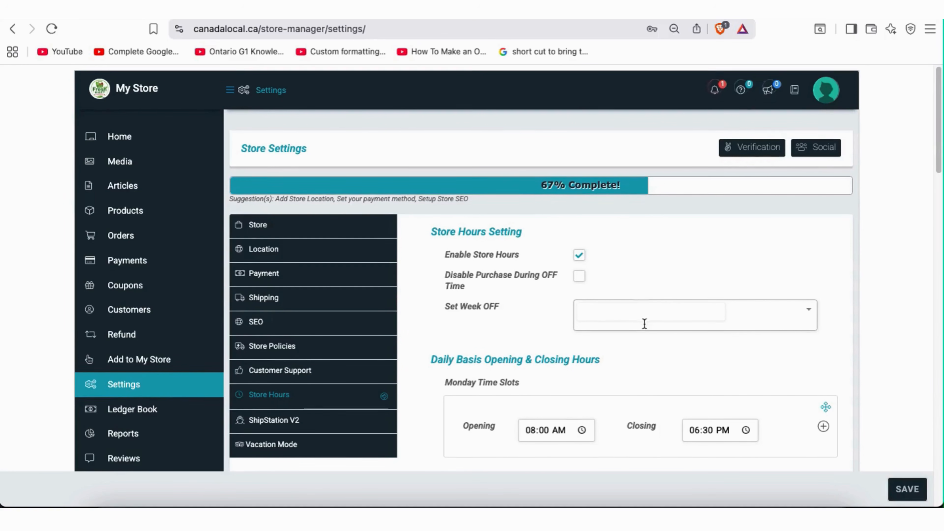
pyautogui.scroll(-2, 546, 327)
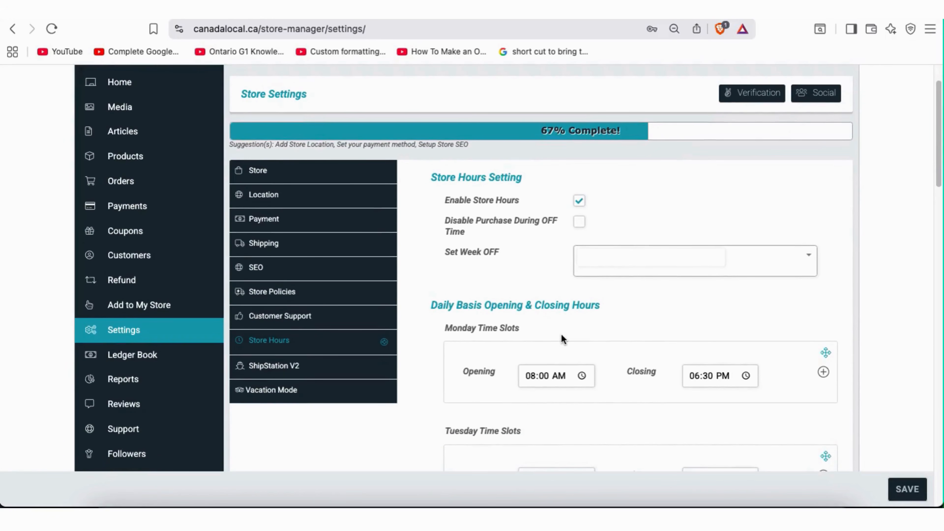
pyautogui.scroll(-1, 562, 334)
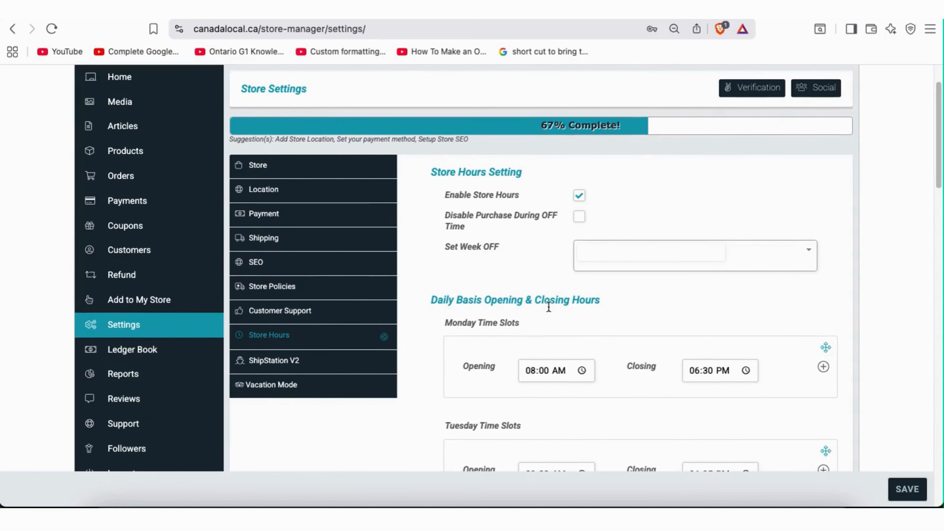
pyautogui.scroll(-2, 555, 303)
pyautogui.scroll(-3, 556, 303)
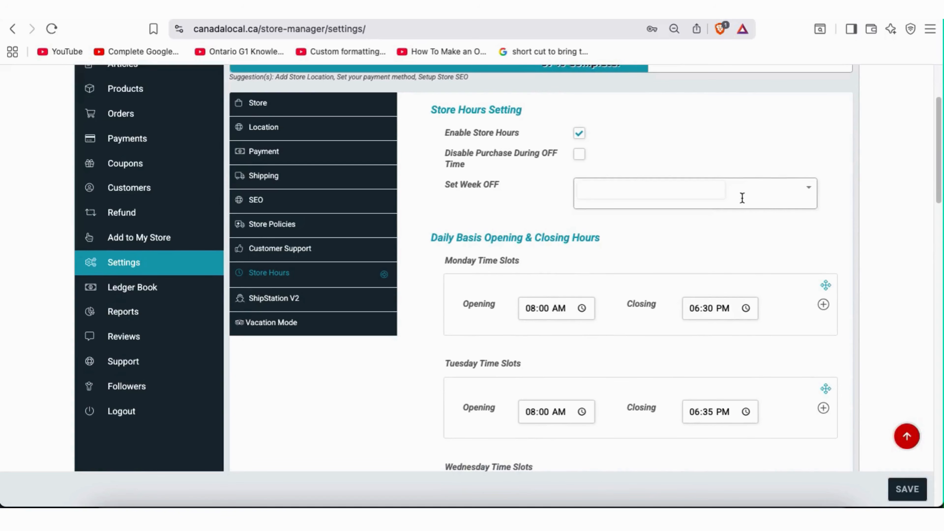
pyautogui.click(812, 189)
pyautogui.click(812, 189)
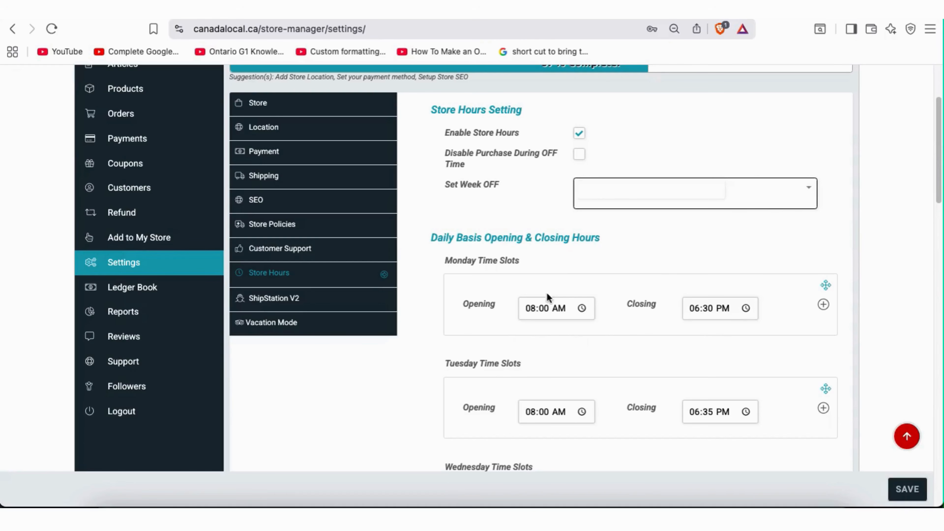
# Scroll through the Tuesday–Saturday time slots, e.g. Thursday–Saturday 08:00 AM–06:00 PM
pyautogui.scroll(-2, 695, 332)
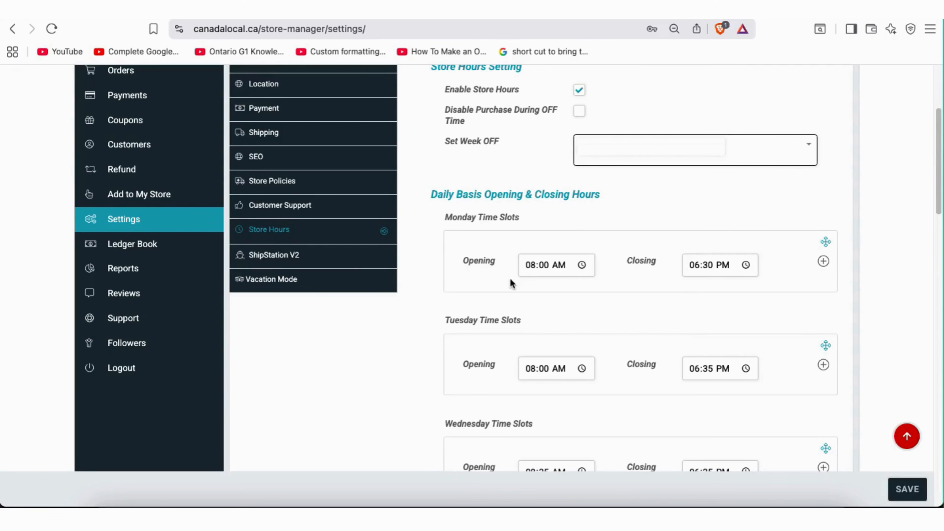
pyautogui.scroll(-5, 558, 303)
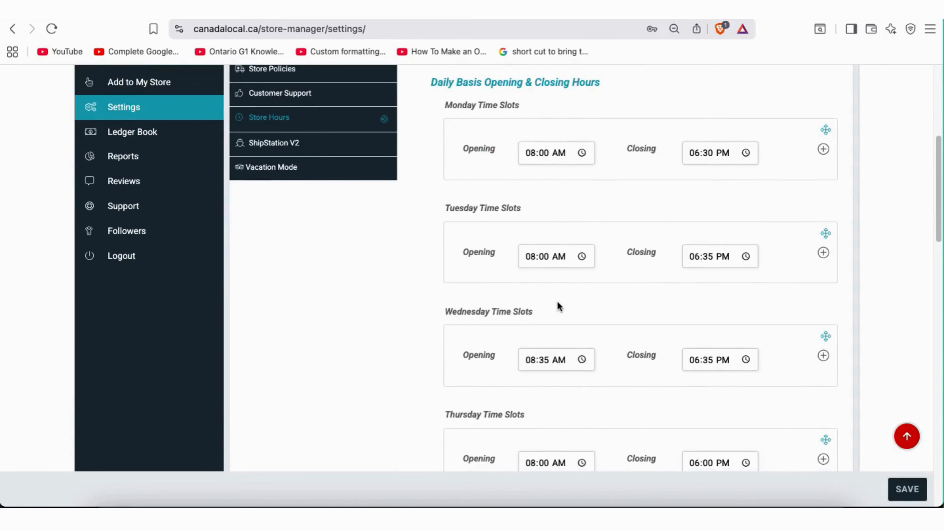
pyautogui.scroll(-4, 609, 294)
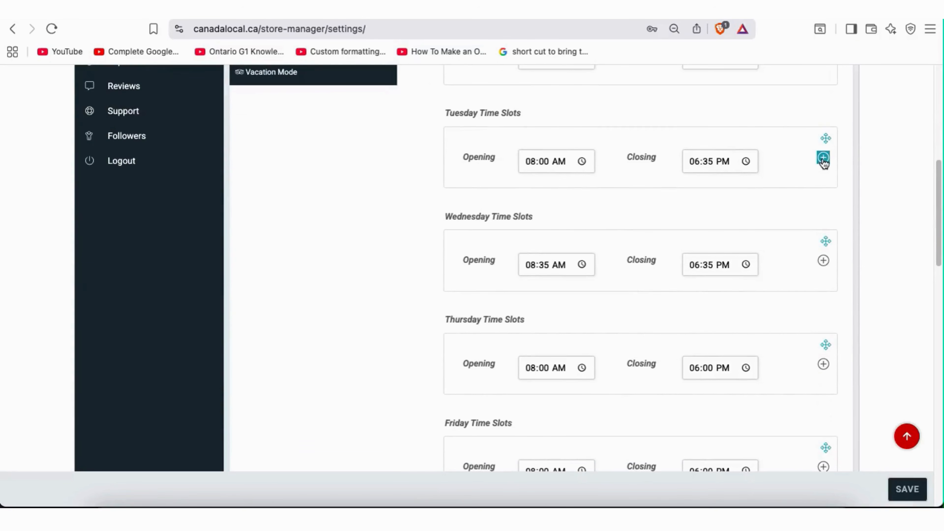
pyautogui.scroll(-4, 734, 338)
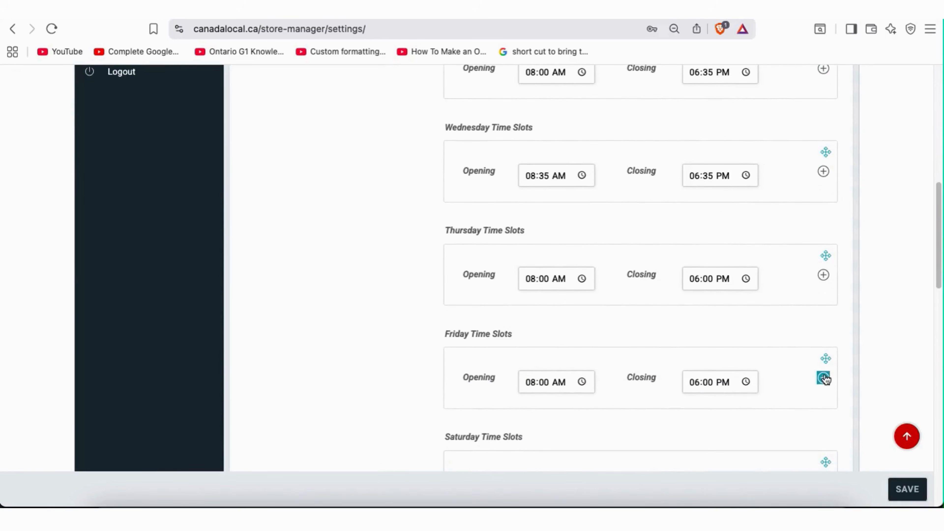
pyautogui.scroll(-3, 748, 355)
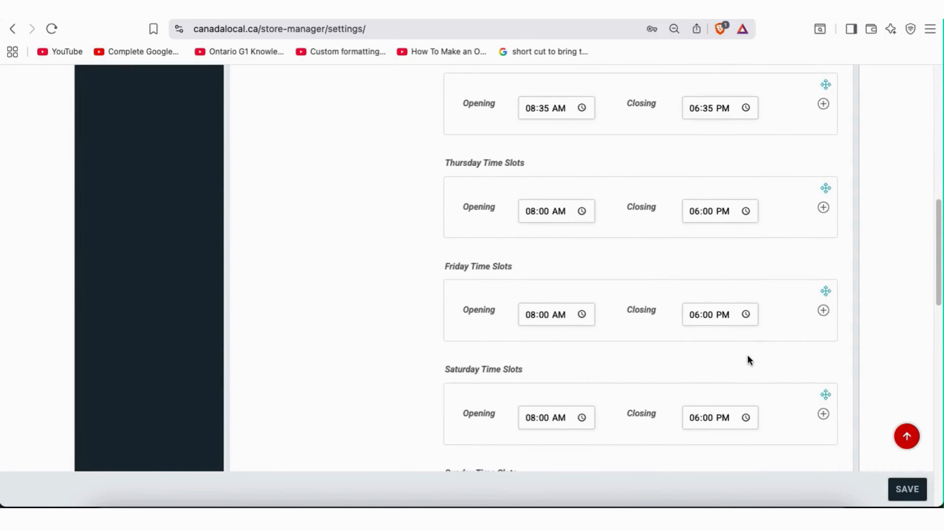
# Add a second Saturday time slot, save the store hours, and check the confirmation
pyautogui.click(822, 414)
pyautogui.scroll(-2, 770, 394)
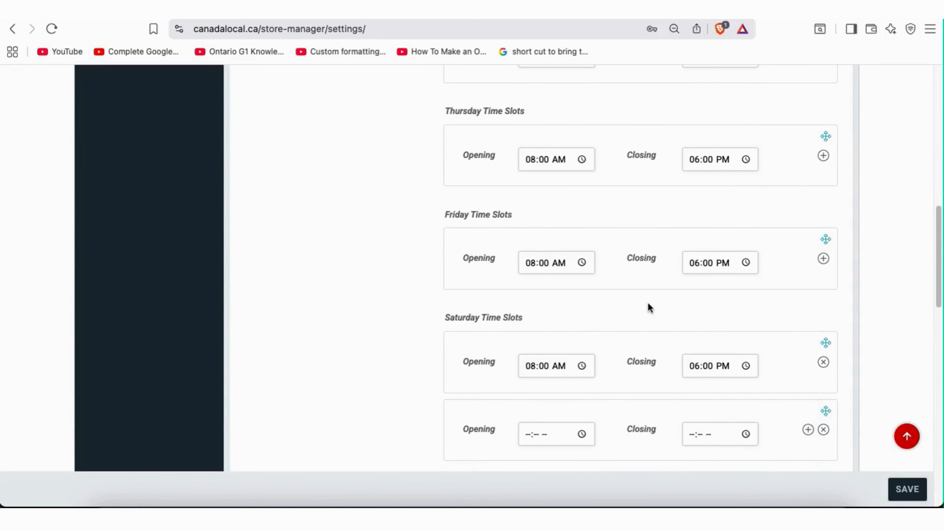
pyautogui.click(906, 488)
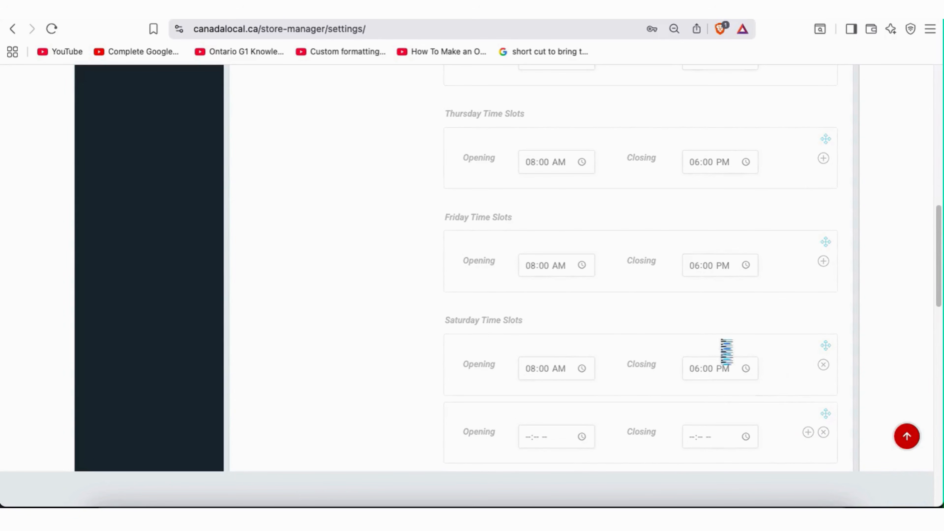
pyautogui.scroll(5, 699, 335)
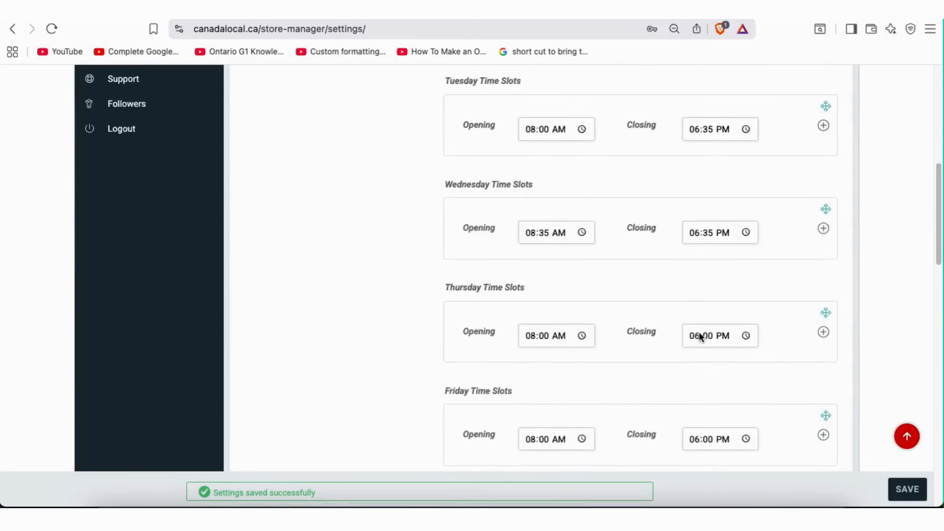
pyautogui.scroll(1, 700, 337)
pyautogui.moveTo(320, 496); pyautogui.dragTo(237, 487)
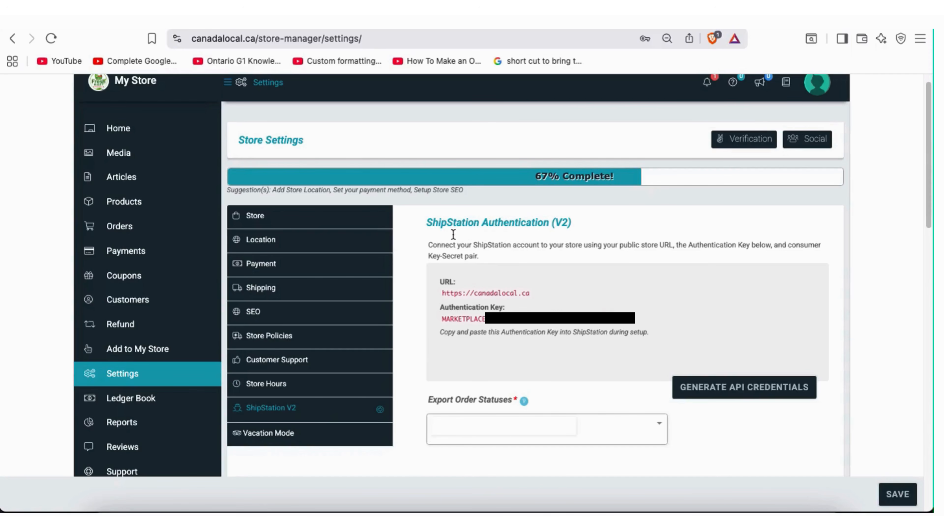
# Look over the ShipStation Authentication (V2) heading and its authentication key
pyautogui.moveTo(431, 219); pyautogui.dragTo(579, 222)
pyautogui.click(451, 248)
pyautogui.moveTo(441, 318); pyautogui.dragTo(490, 293)
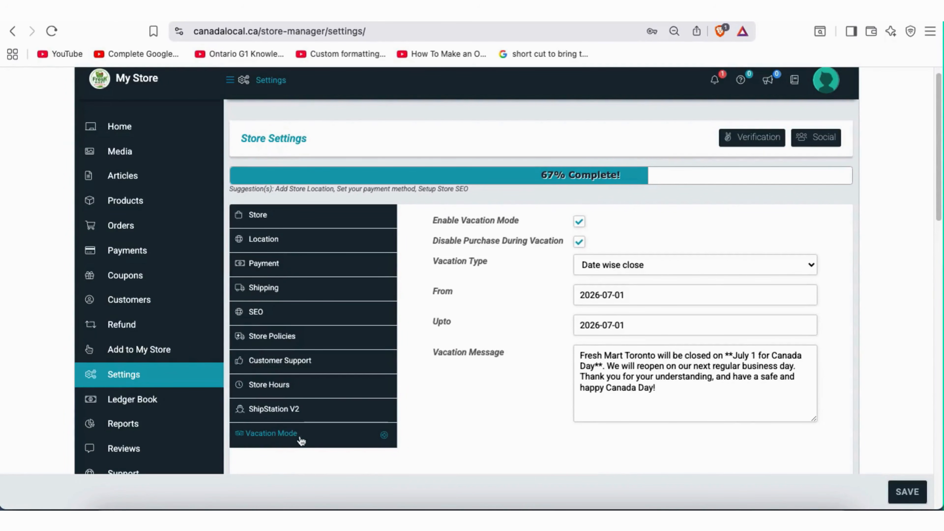
# Enable vacation mode, disable purchases, and keep Date wise close as the vacation type
pyautogui.click(581, 222)
pyautogui.click(582, 244)
pyautogui.moveTo(430, 244); pyautogui.dragTo(562, 242)
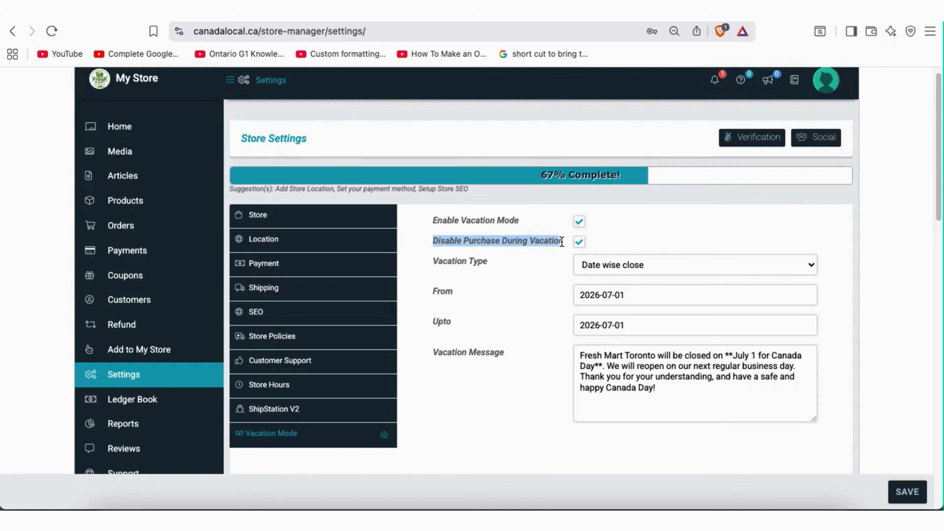
pyautogui.click(549, 252)
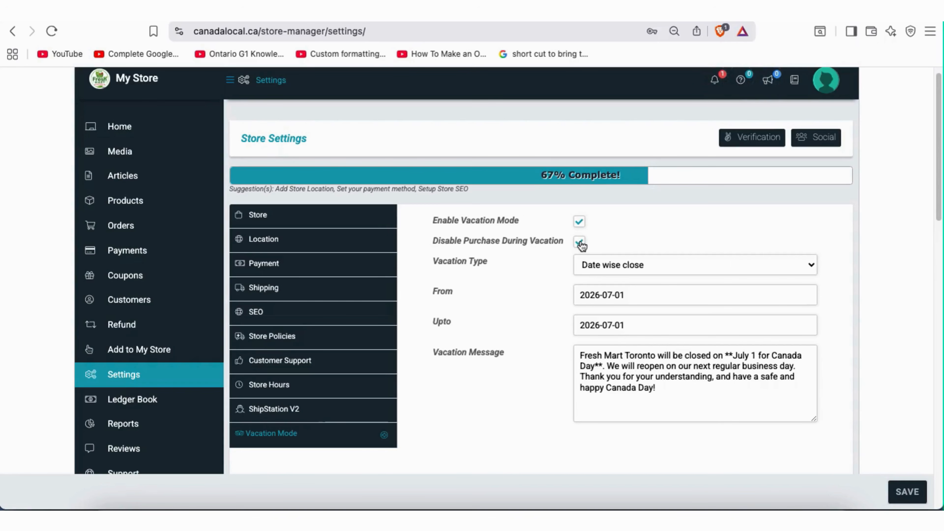
pyautogui.click(595, 270)
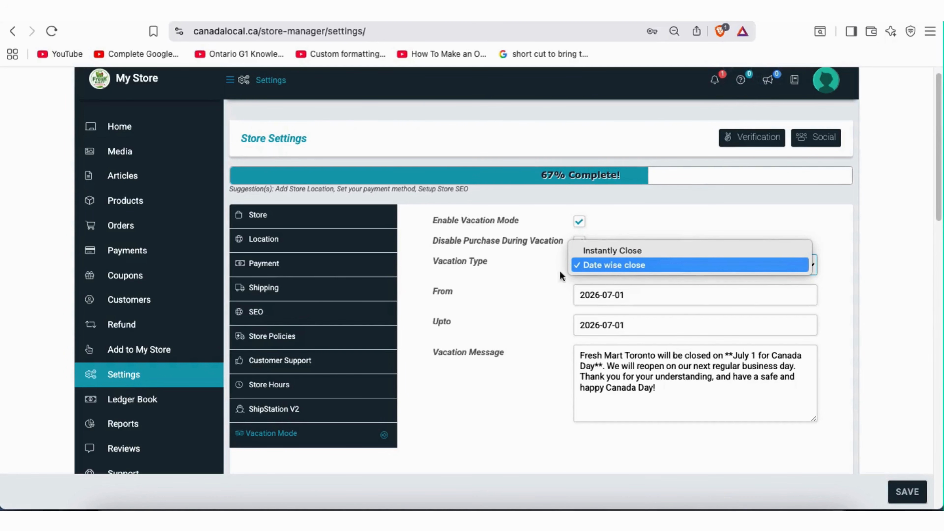
pyautogui.click(573, 267)
pyautogui.click(603, 261)
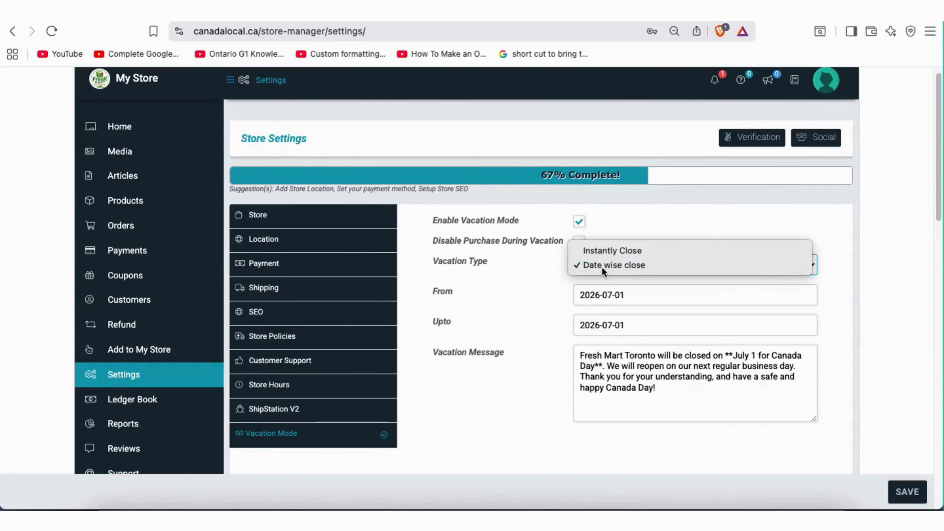
pyautogui.click(602, 267)
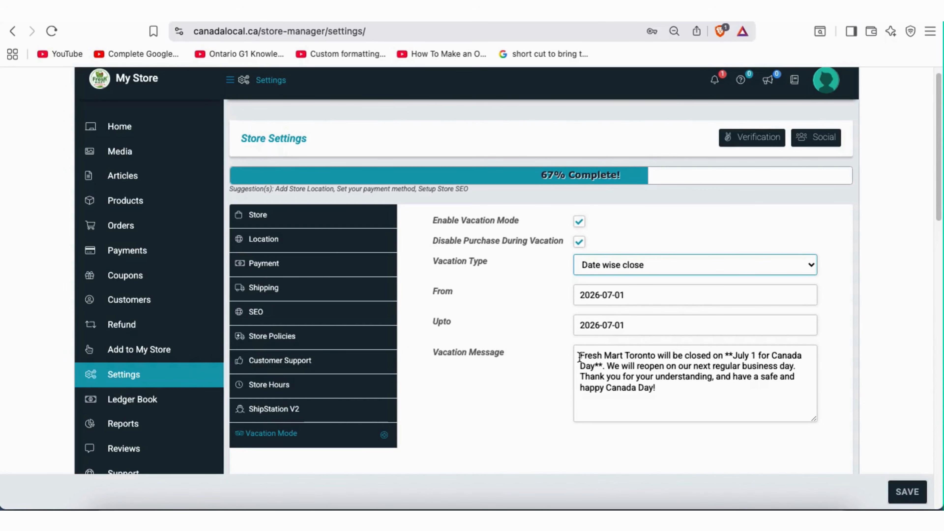
# Review the Canada Day vacation message, then save and confirm the vacation settings
pyautogui.moveTo(432, 353); pyautogui.dragTo(506, 356)
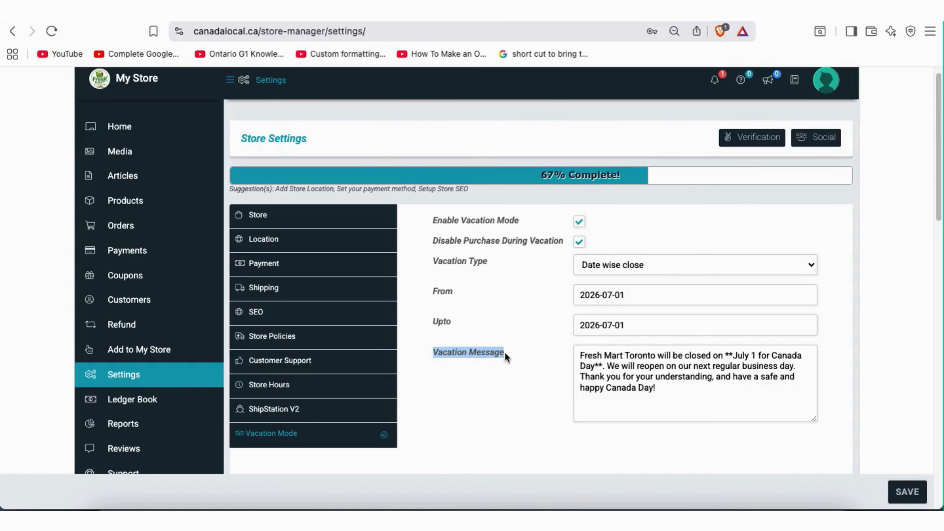
pyautogui.click(578, 355)
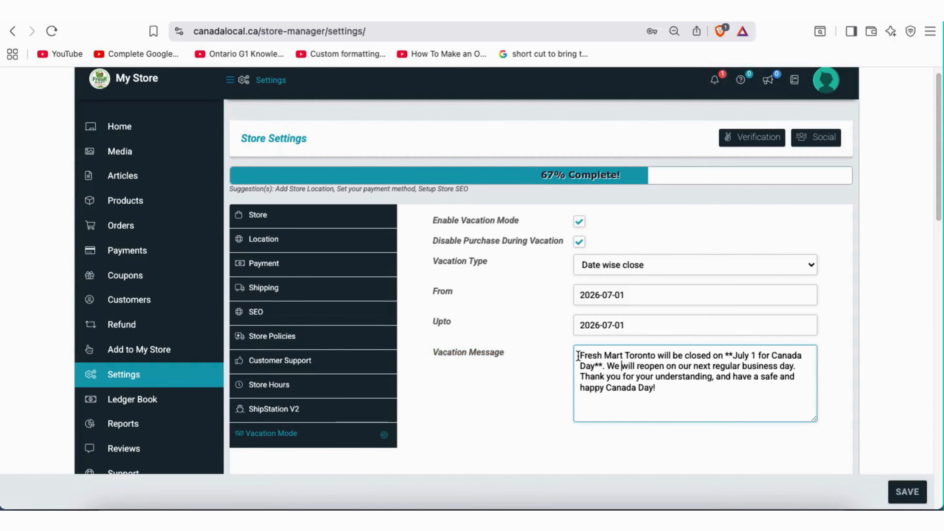
pyautogui.moveTo(578, 355); pyautogui.dragTo(691, 355)
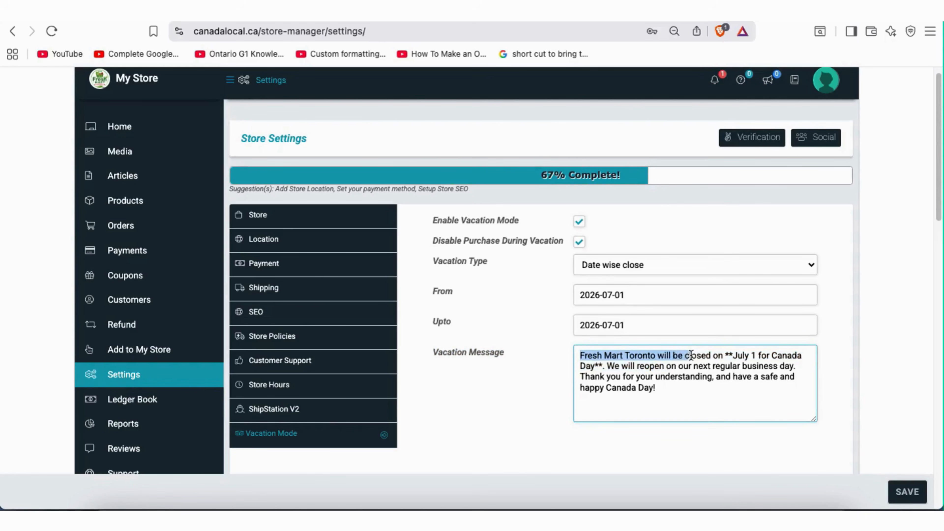
pyautogui.click(724, 361)
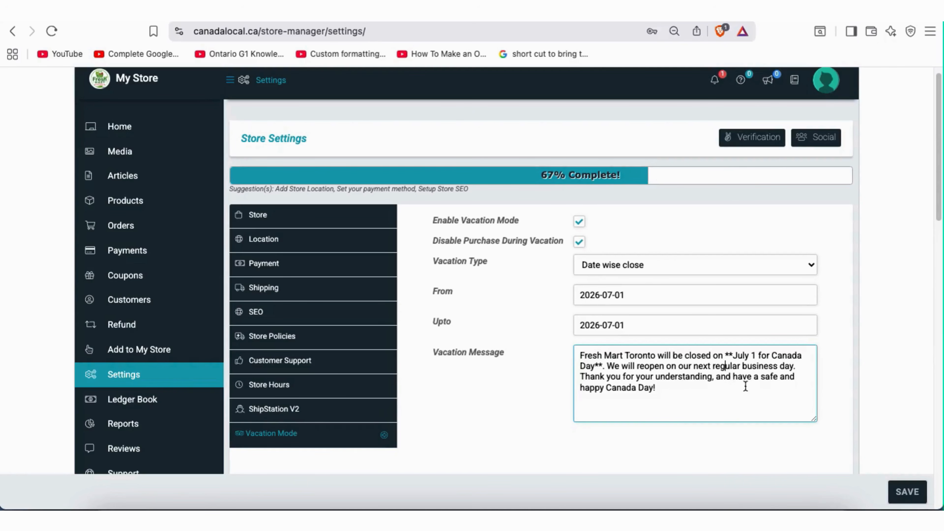
pyautogui.click(907, 491)
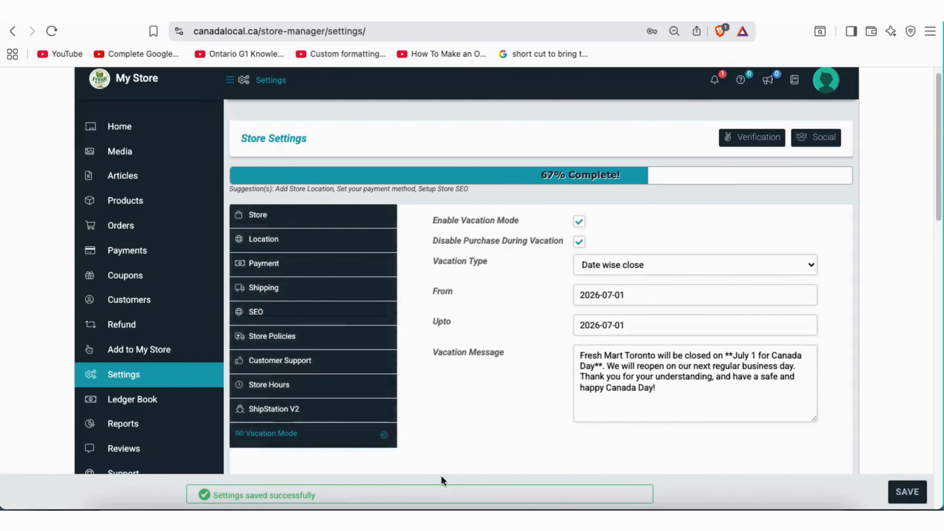
pyautogui.moveTo(316, 496); pyautogui.dragTo(218, 500)
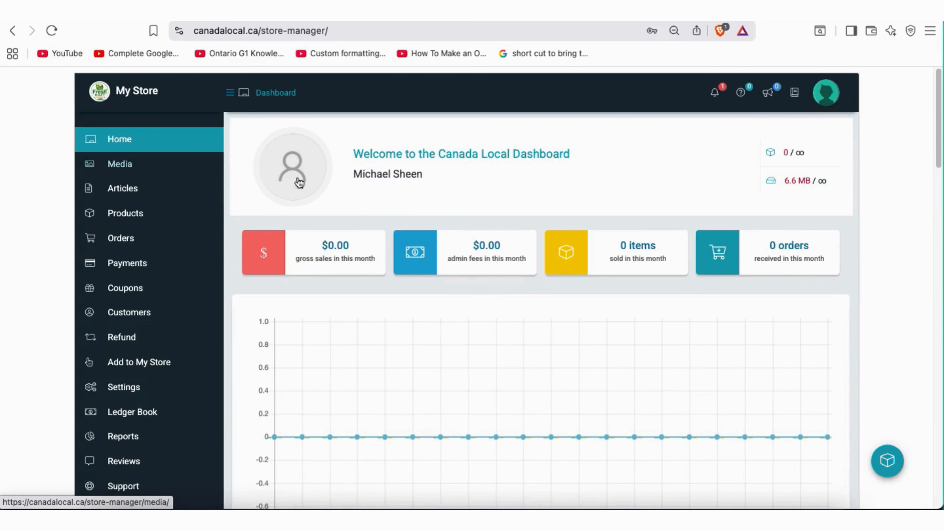
# Scan the dashboard welcome heading, then scroll down and back up through the sales and stats panels
pyautogui.moveTo(573, 154); pyautogui.dragTo(355, 151)
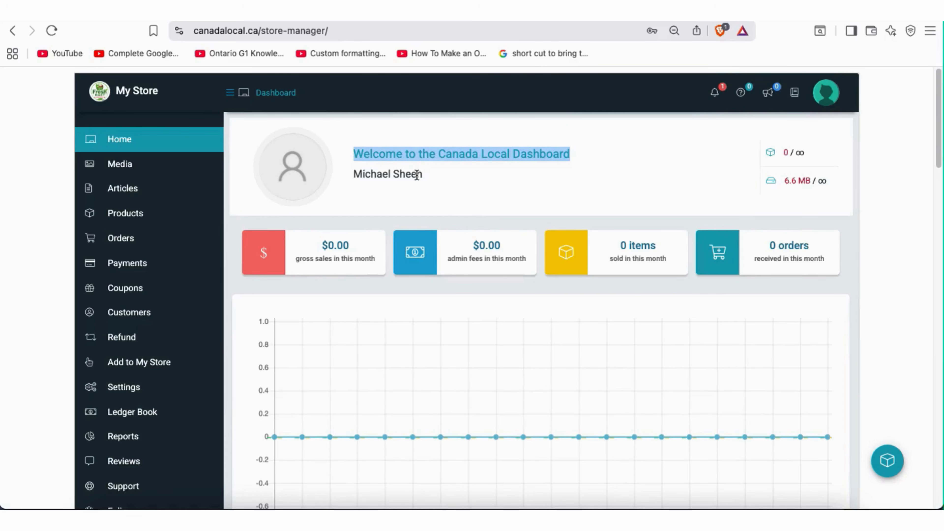
pyautogui.click(436, 186)
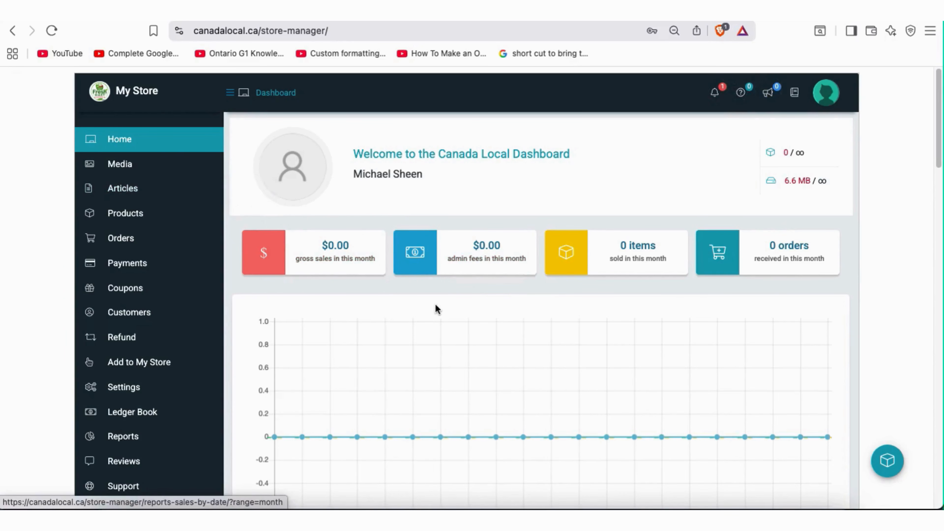
pyautogui.scroll(-3, 437, 308)
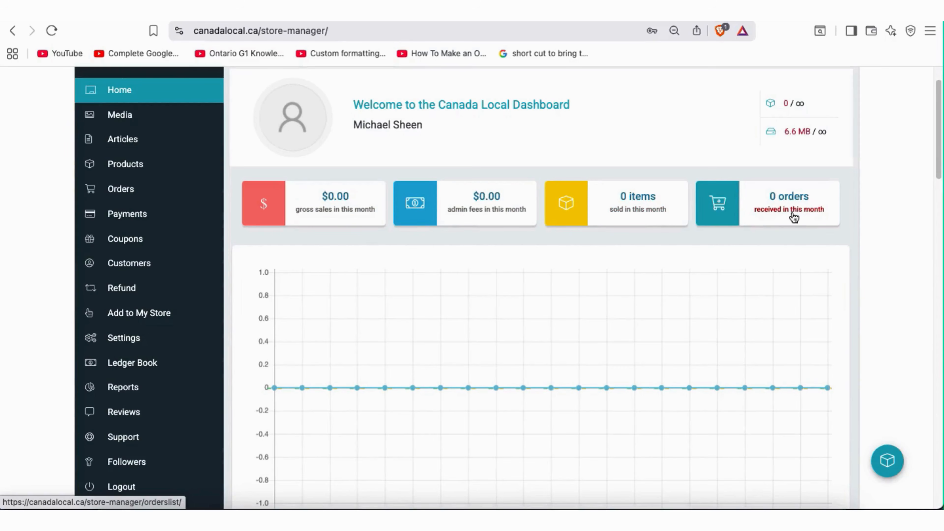
pyautogui.scroll(-4, 385, 276)
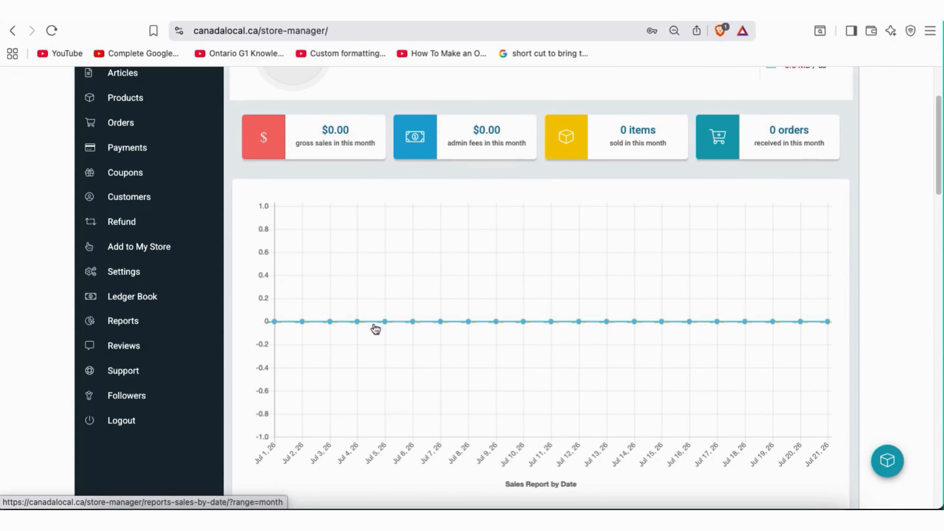
pyautogui.scroll(-10, 537, 390)
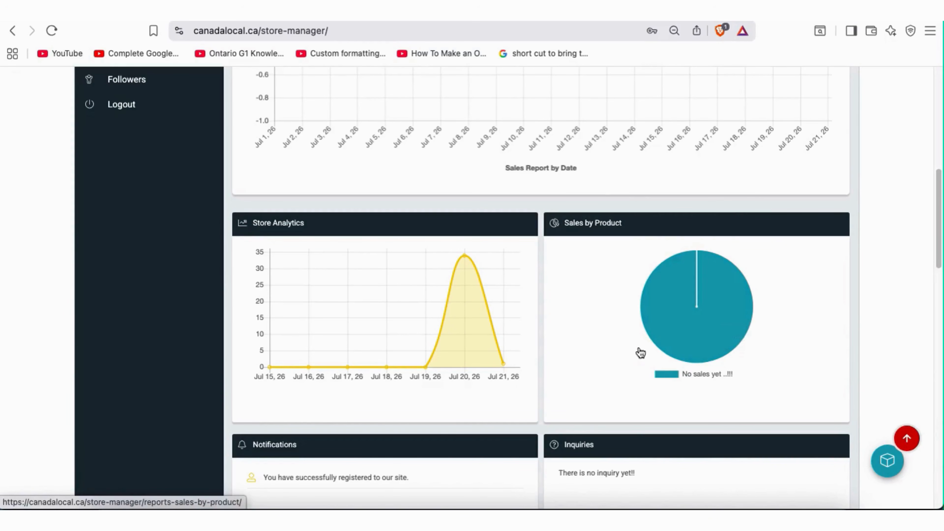
pyautogui.scroll(-5, 580, 356)
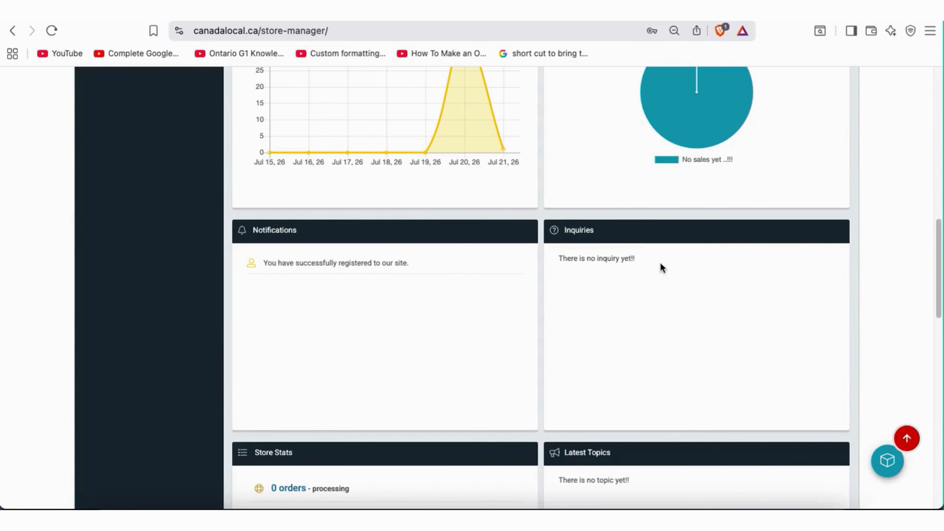
pyautogui.scroll(-5, 605, 372)
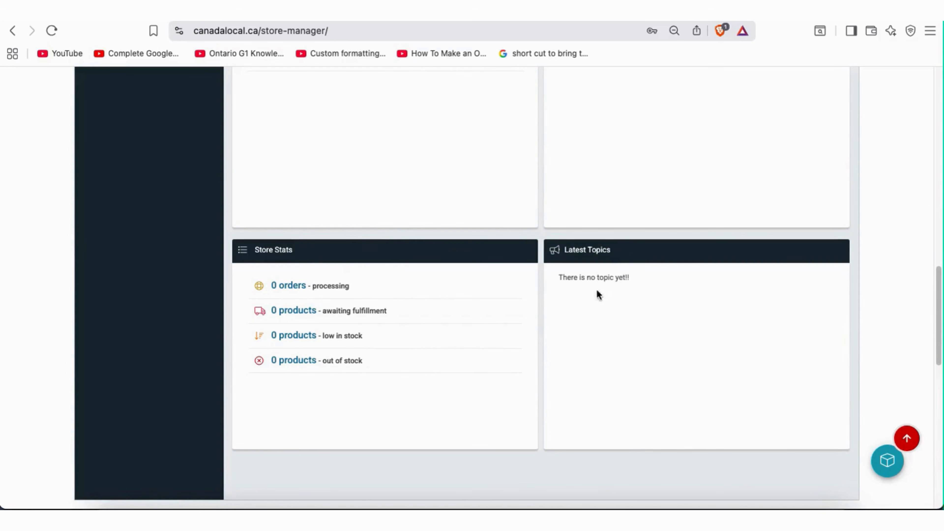
pyautogui.scroll(5, 681, 336)
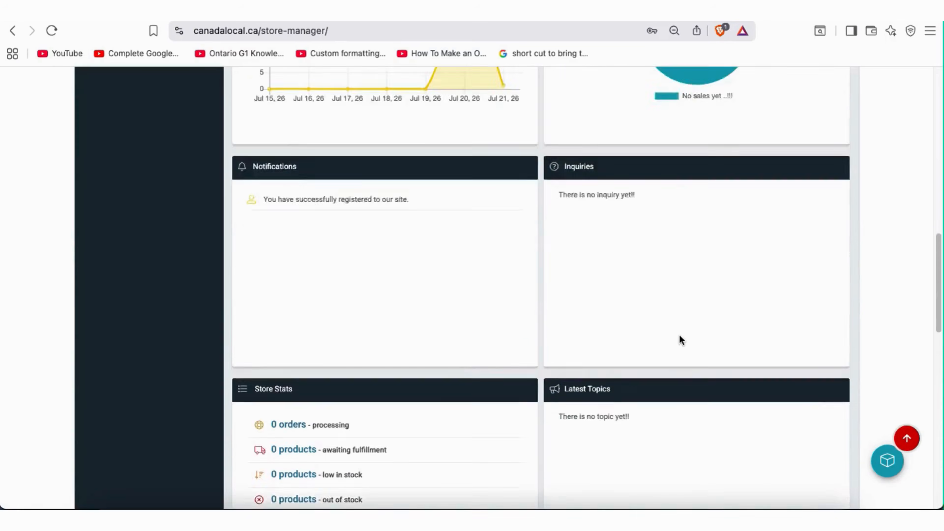
pyautogui.scroll(-6, 679, 337)
pyautogui.scroll(15, 669, 330)
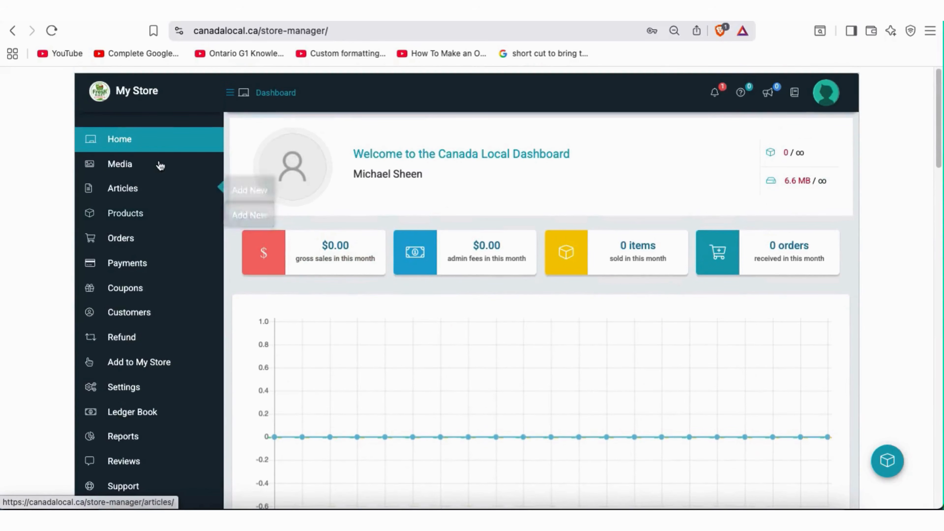
pyautogui.scroll(-1, 126, 383)
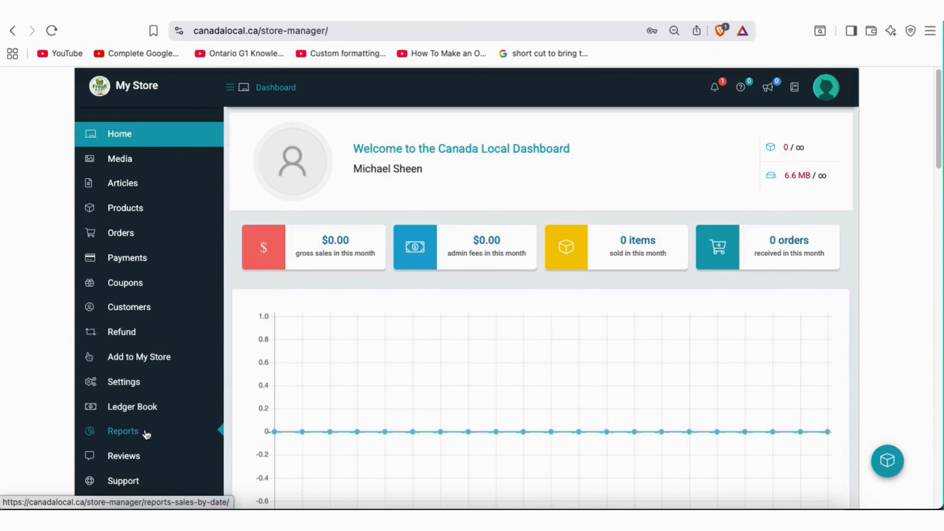
pyautogui.scroll(-3, 145, 446)
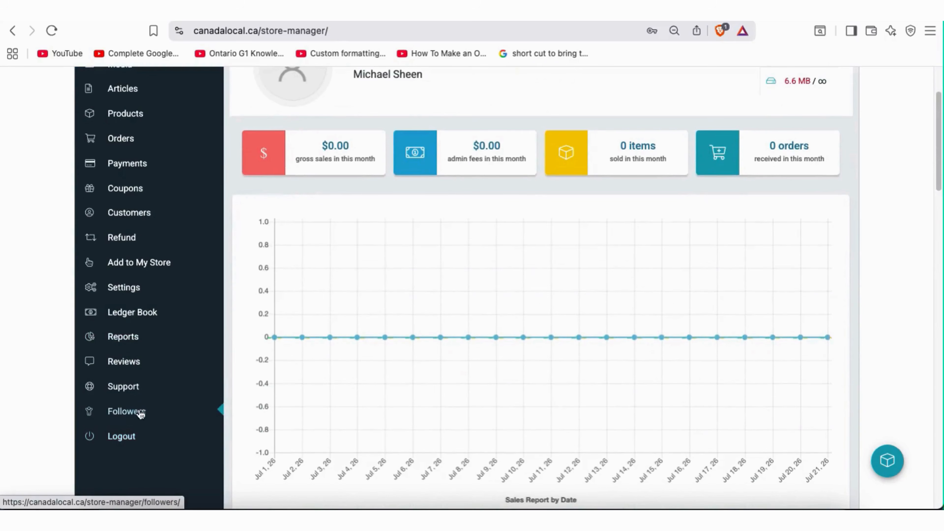
pyautogui.scroll(3, 286, 335)
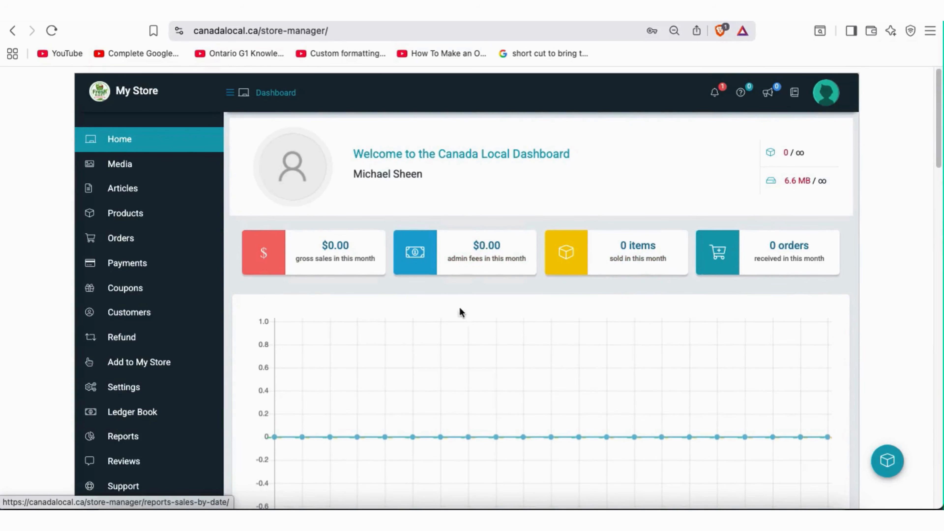
pyautogui.scroll(-2, 491, 342)
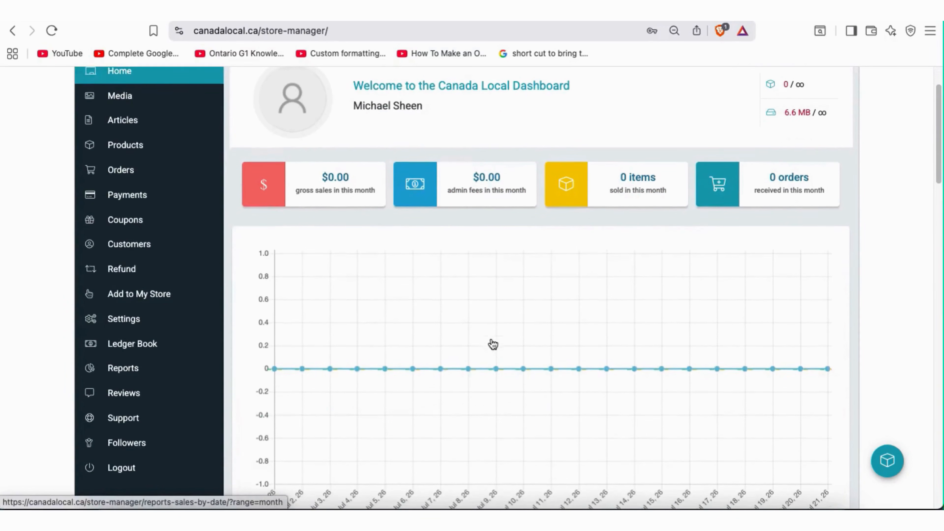
pyautogui.scroll(-2, 483, 334)
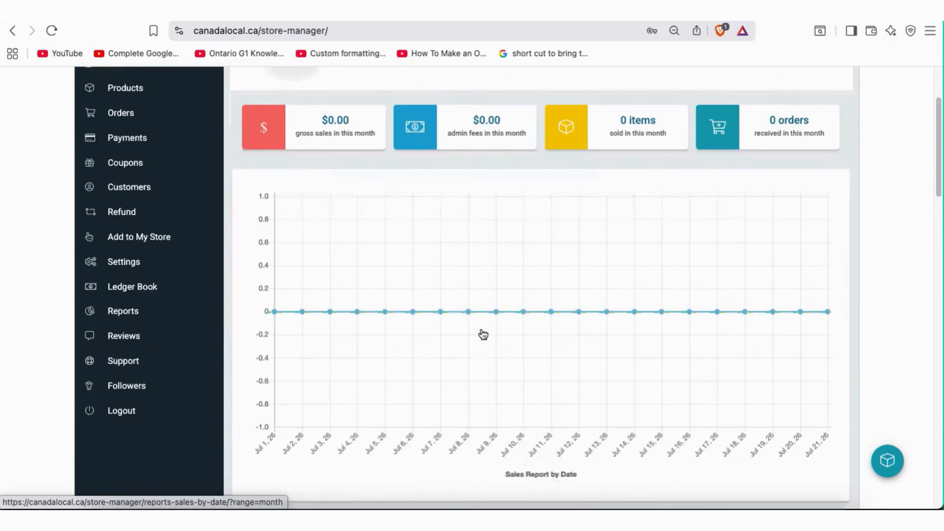
pyautogui.scroll(2, 483, 335)
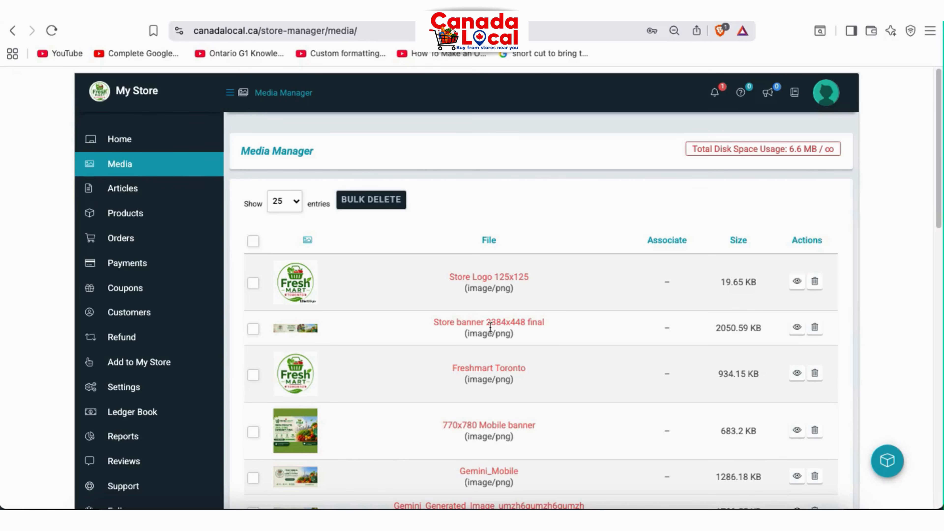
# Browse the media files, opening Store Logo 125x125 and toggling the logo, Freshmart Toronto and banner images
pyautogui.scroll(-1, 333, 415)
pyautogui.scroll(-2, 332, 412)
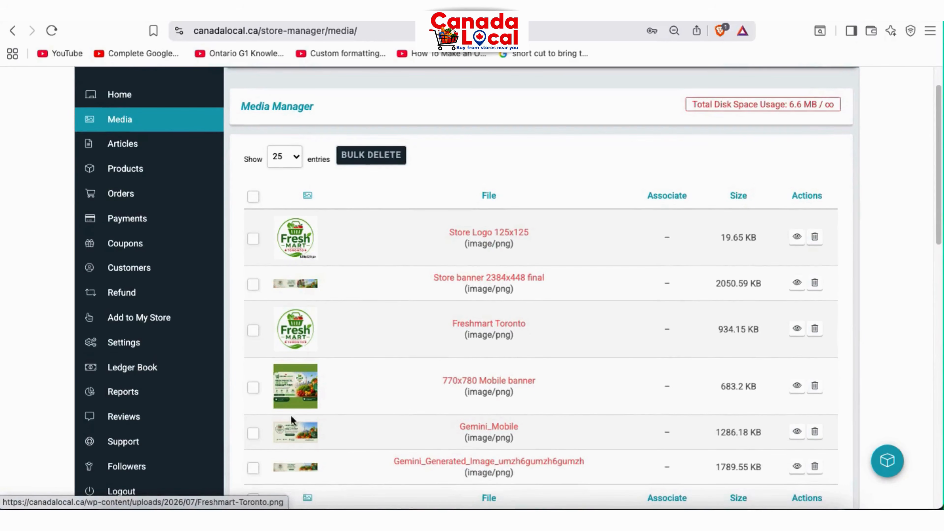
pyautogui.scroll(-3, 325, 413)
pyautogui.scroll(5, 297, 330)
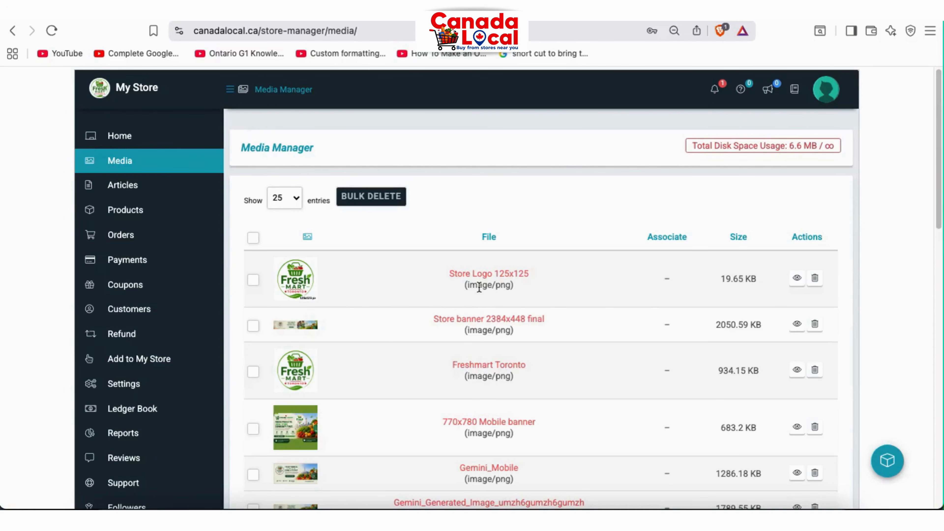
pyautogui.click(796, 285)
pyautogui.click(253, 282)
pyautogui.click(253, 372)
pyautogui.click(253, 281)
pyautogui.click(256, 332)
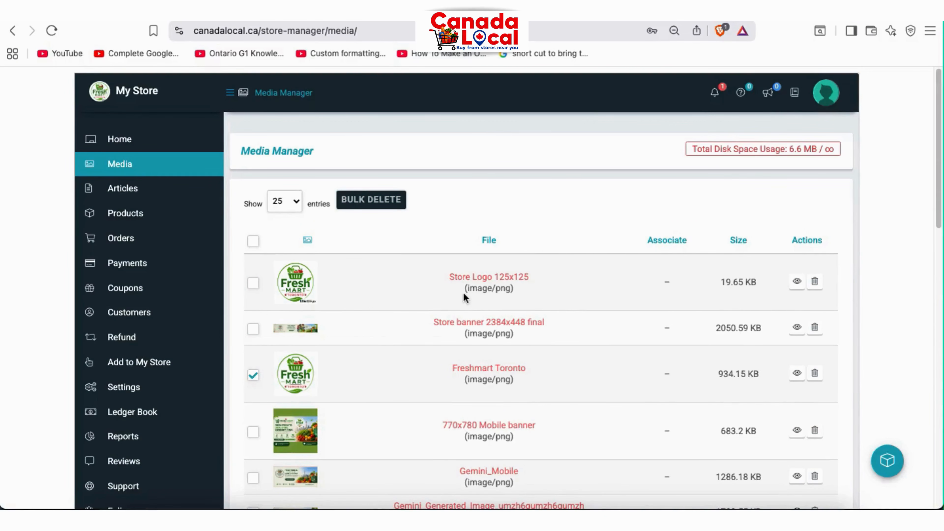
# Check the Media Manager's total disk usage of 6.6 MB
pyautogui.moveTo(694, 150); pyautogui.dragTo(810, 146)
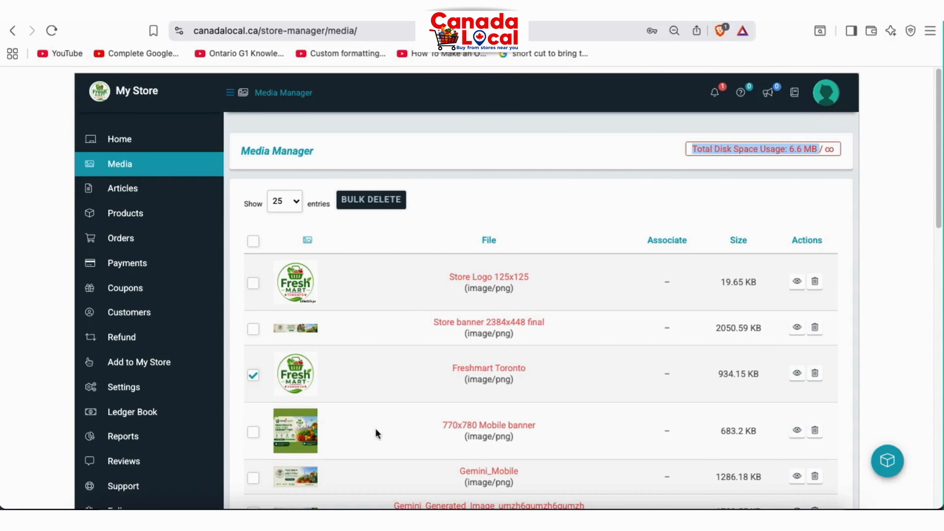
pyautogui.scroll(-8, 382, 344)
pyautogui.scroll(6, 383, 344)
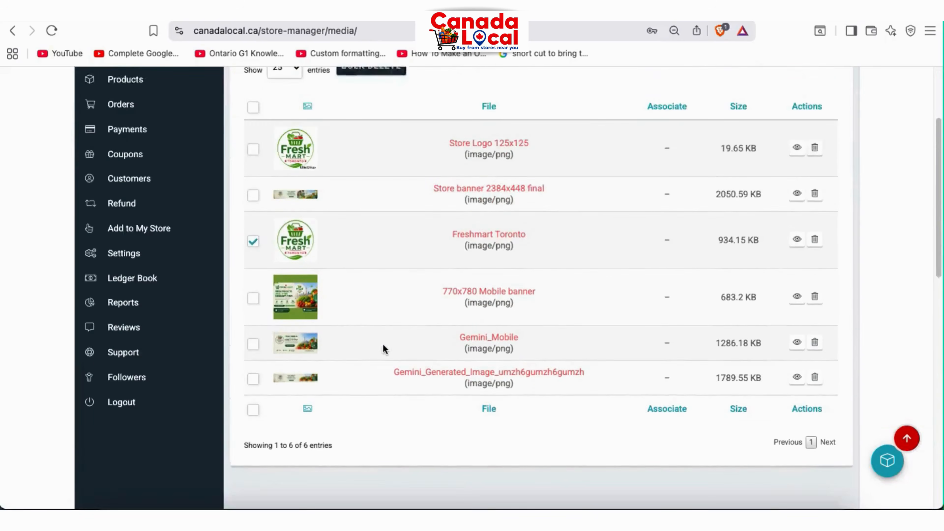
pyautogui.scroll(2, 387, 347)
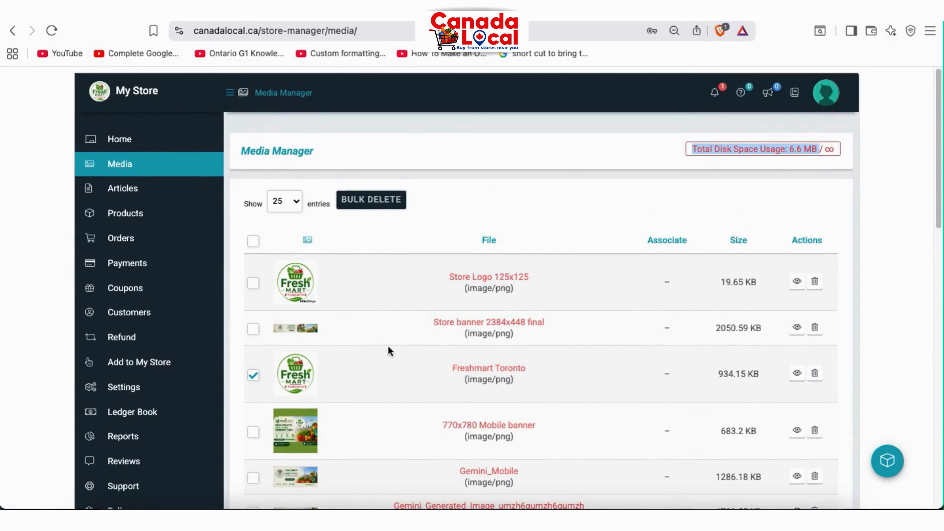
pyautogui.click(528, 196)
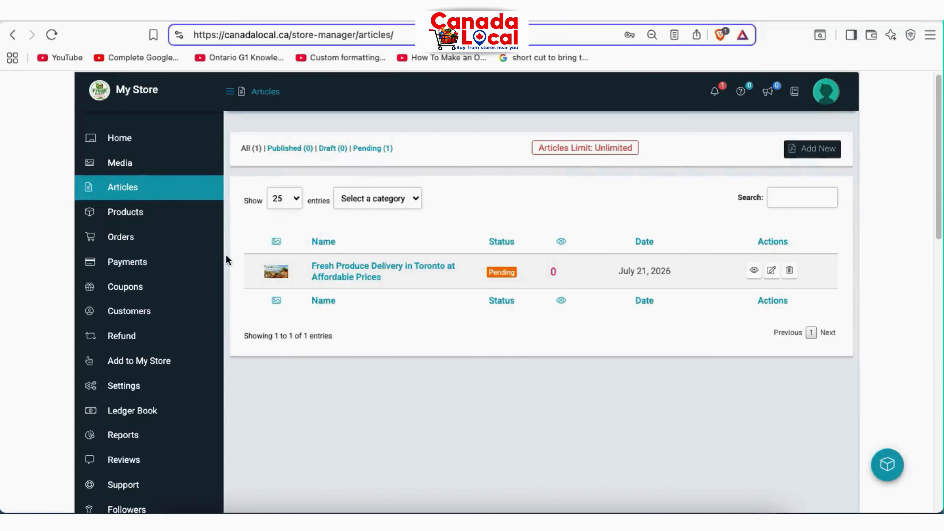
# Go to the Articles list showing the pending 'Fresh Produce Delivery in Toronto at Affordable Prices' article
pyautogui.moveTo(160, 192)
pyautogui.click(413, 200)
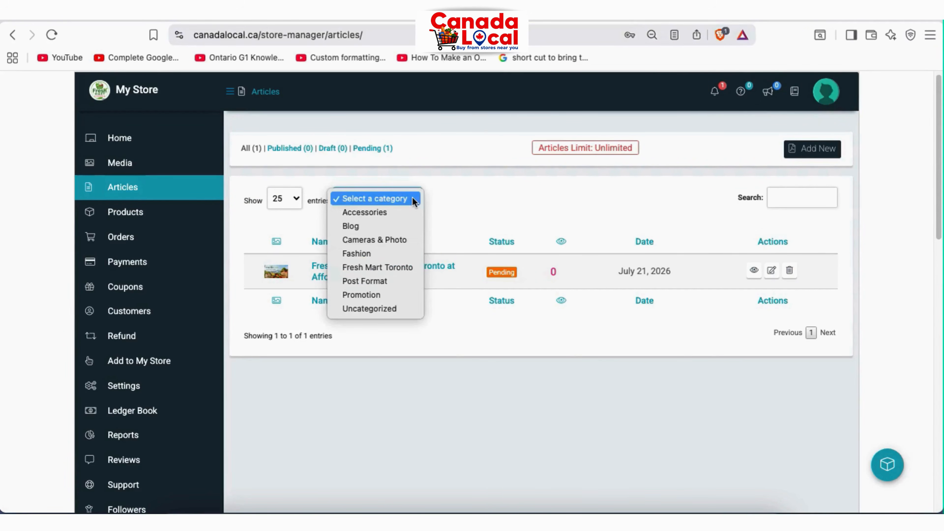
pyautogui.click(415, 199)
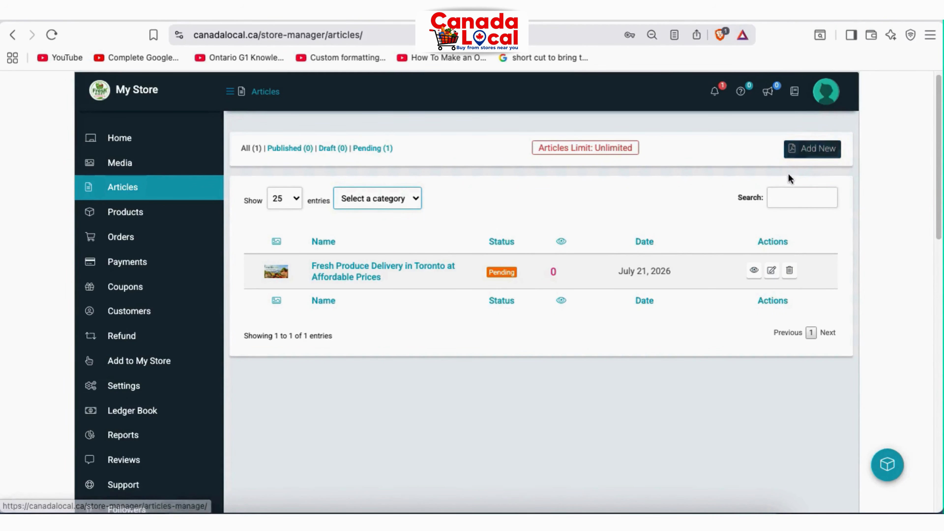
pyautogui.click(404, 201)
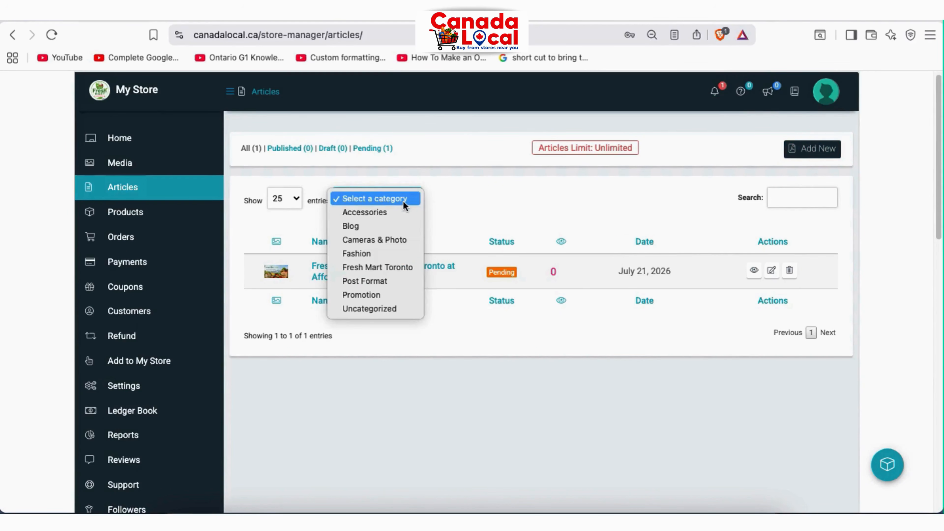
pyautogui.click(405, 200)
pyautogui.click(297, 199)
pyautogui.click(298, 200)
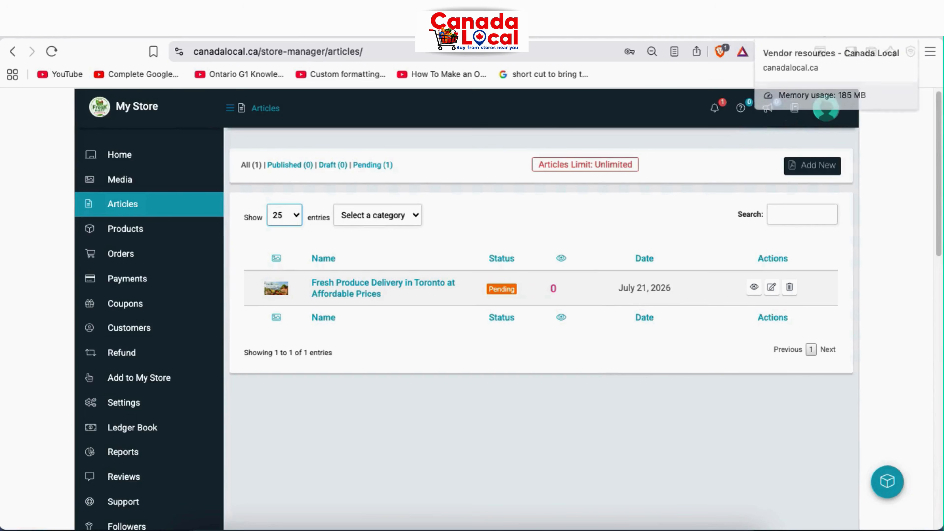
pyautogui.click(777, 26)
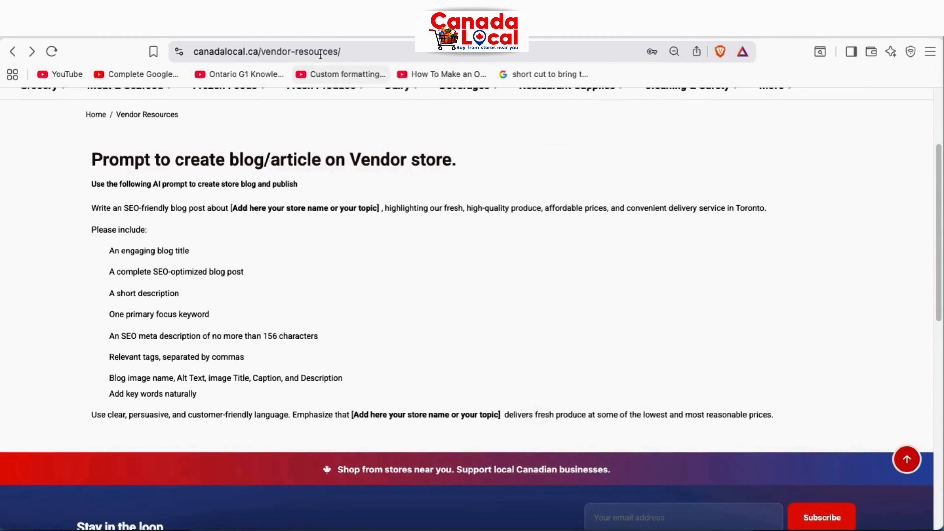
# Bring up the Vendor Resources page and scroll to the store blog article AI prompt
pyautogui.click(320, 52)
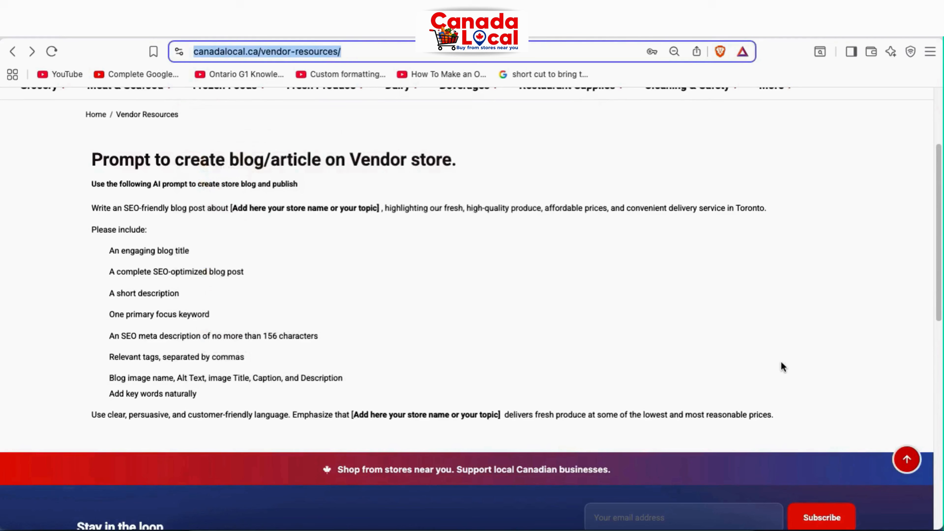
pyautogui.scroll(3, 777, 365)
pyautogui.scroll(-1, 292, 379)
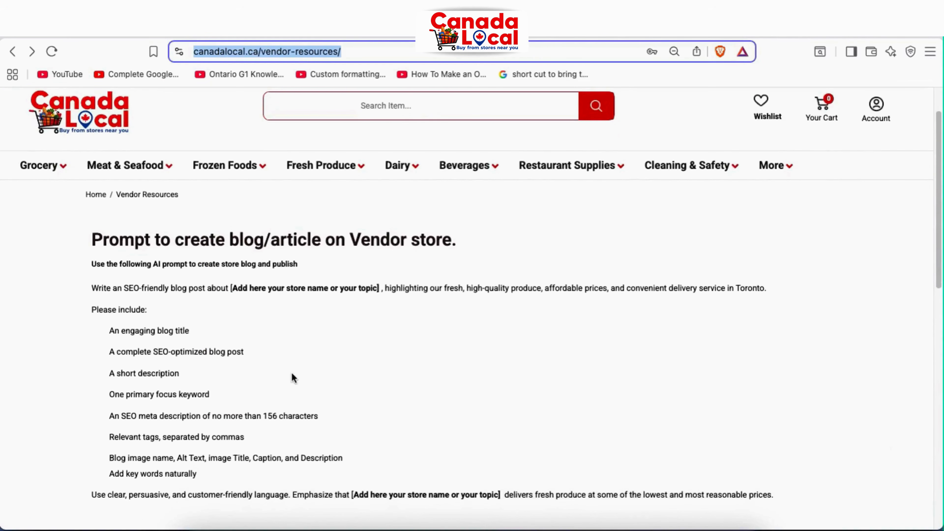
pyautogui.scroll(-1, 138, 288)
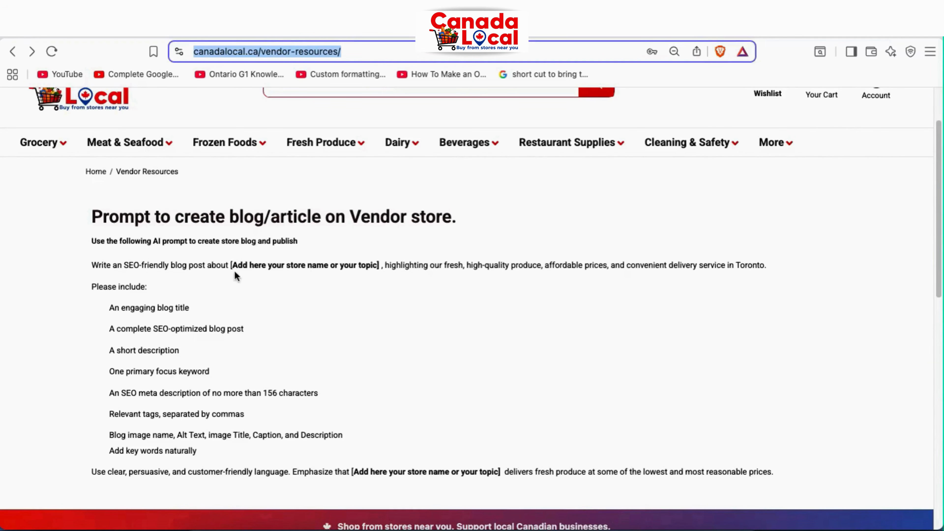
# Find the '[Add here your store name or your topic]' placeholders in the prompt, then return to ChatGPT
pyautogui.moveTo(235, 266); pyautogui.dragTo(381, 267)
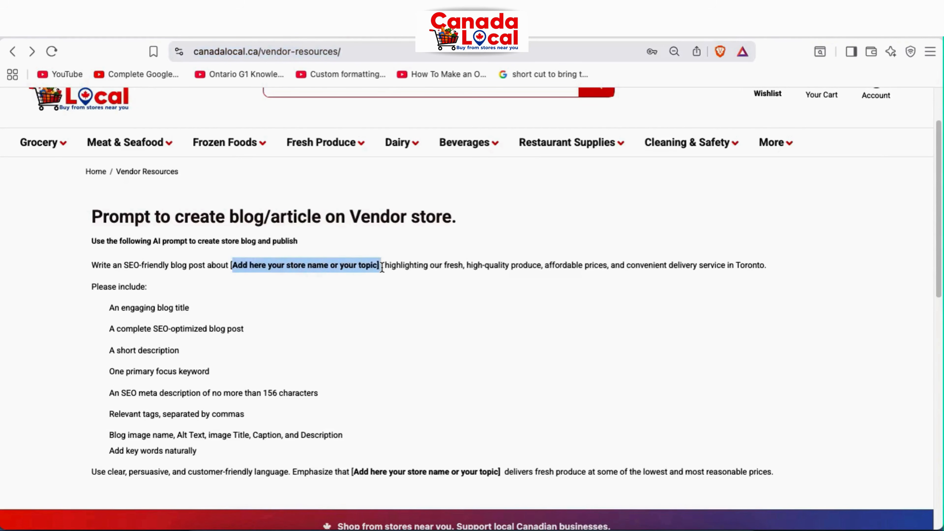
pyautogui.moveTo(354, 473); pyautogui.dragTo(505, 477)
pyautogui.click(427, 388)
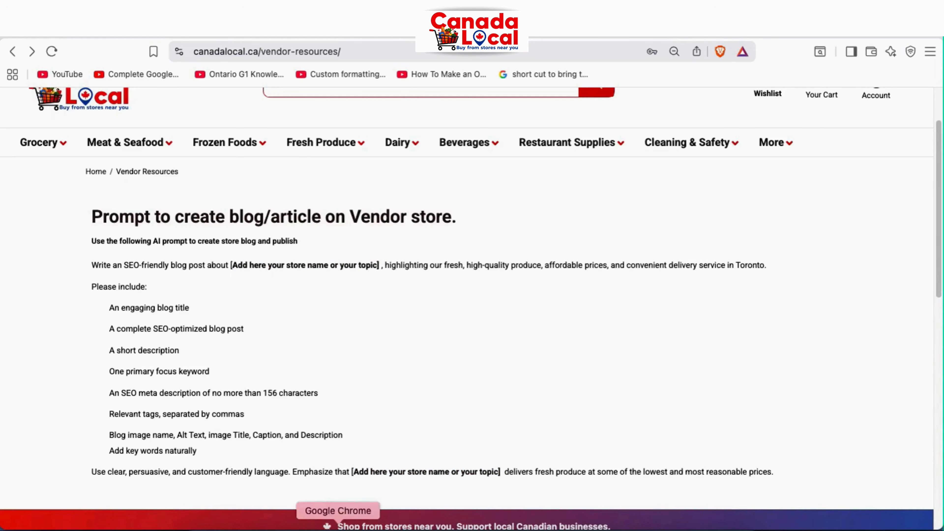
pyautogui.click(338, 527)
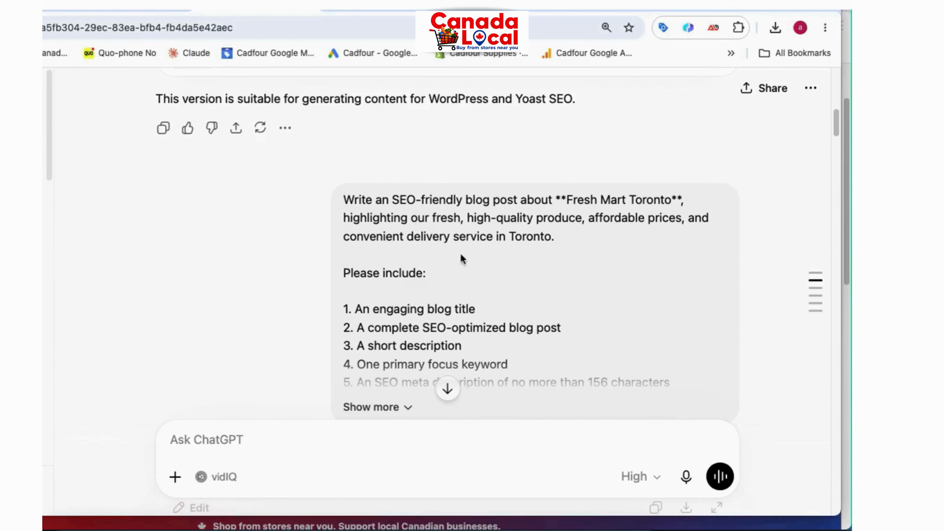
# Scroll through ChatGPT's Fresh Mart Toronto blog post, focus keyword, meta description, tags and image SEO details
pyautogui.scroll(-10, 295, 261)
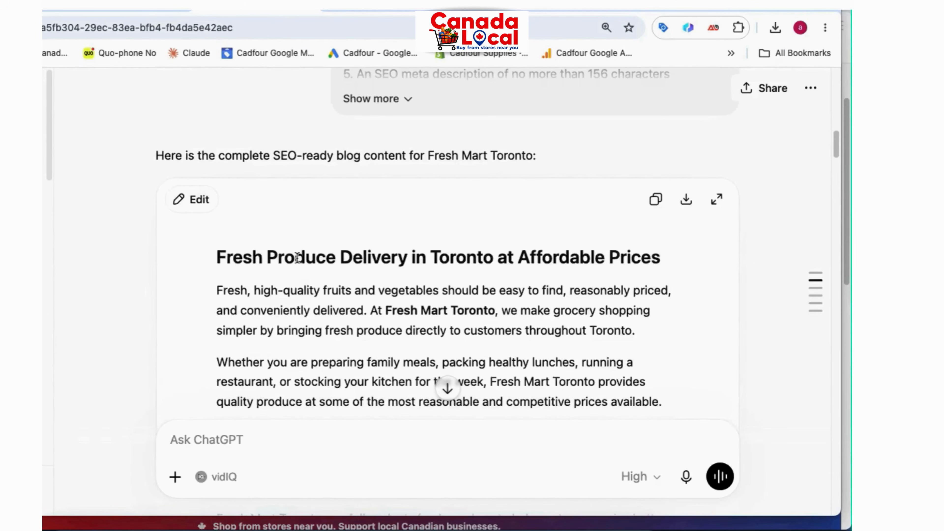
pyautogui.scroll(-10, 295, 258)
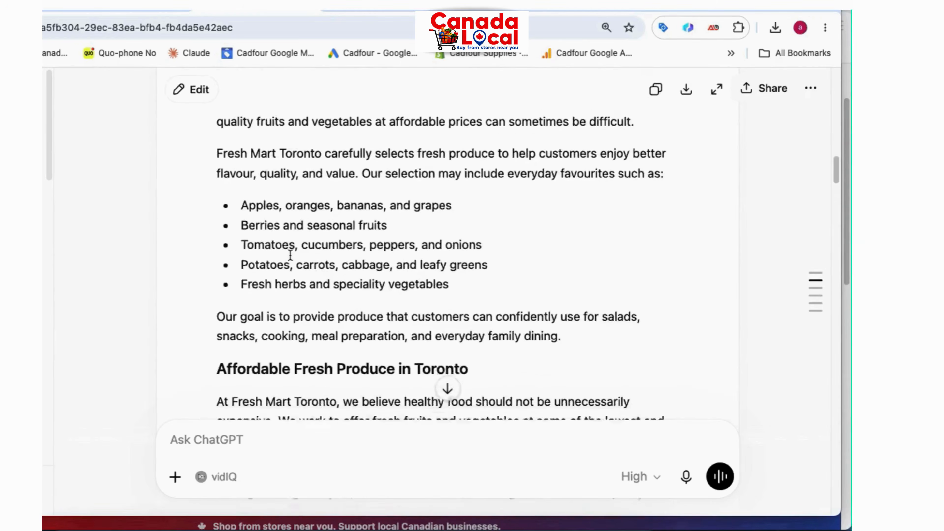
pyautogui.scroll(-10, 292, 256)
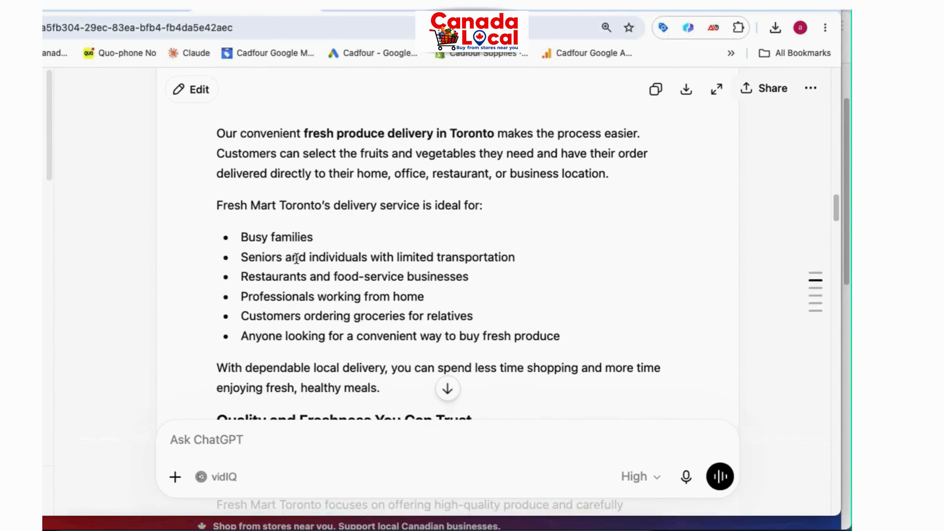
pyautogui.scroll(-10, 296, 258)
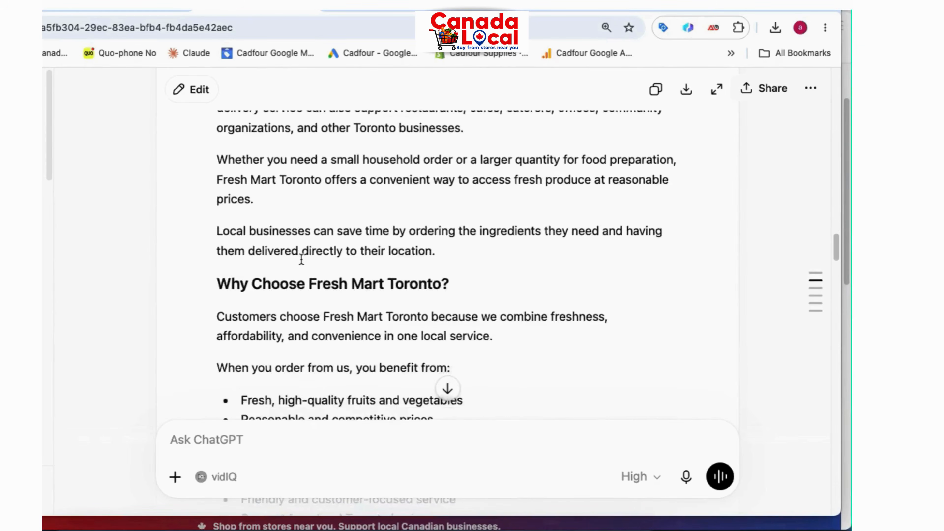
pyautogui.scroll(-6, 302, 260)
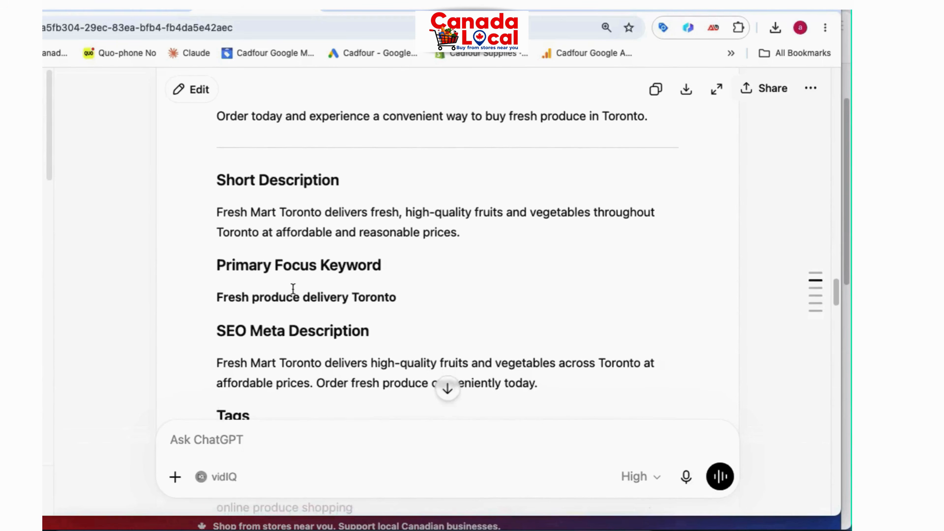
pyautogui.scroll(-10, 280, 297)
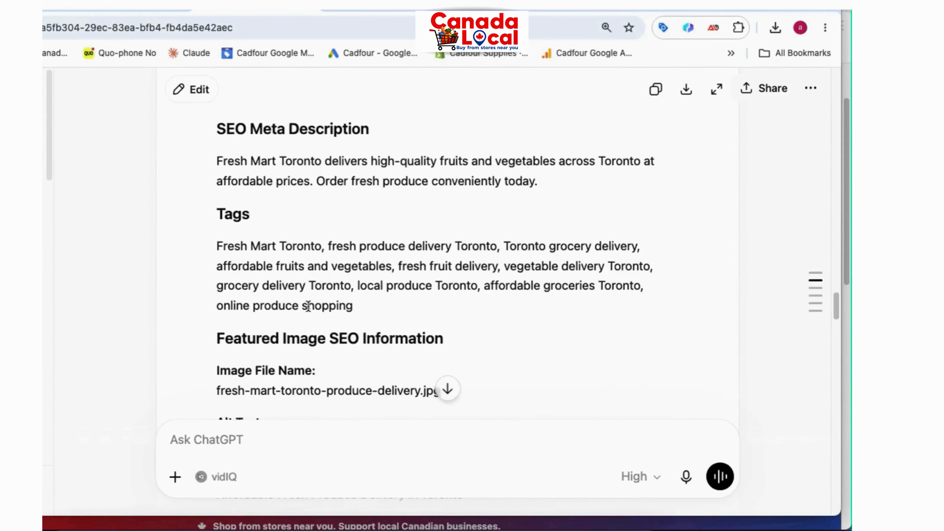
pyautogui.scroll(-5, 309, 260)
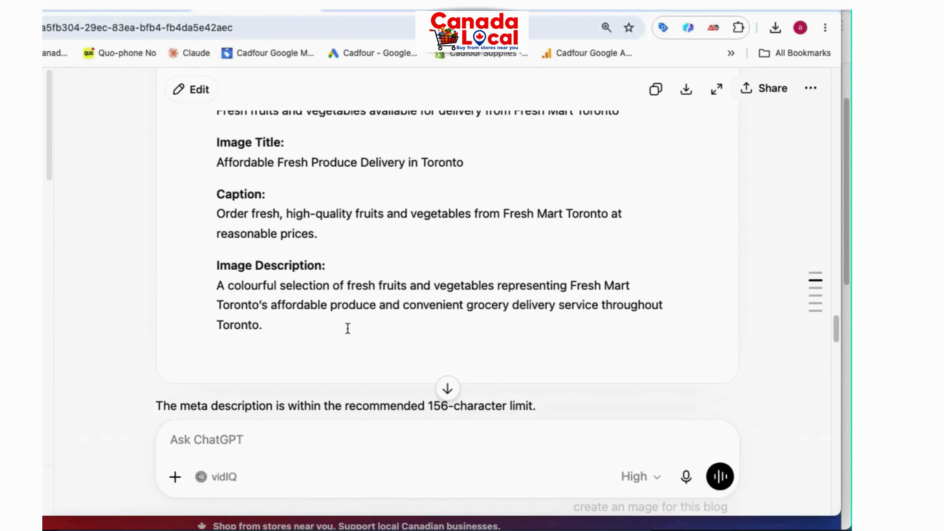
pyautogui.scroll(15, 340, 299)
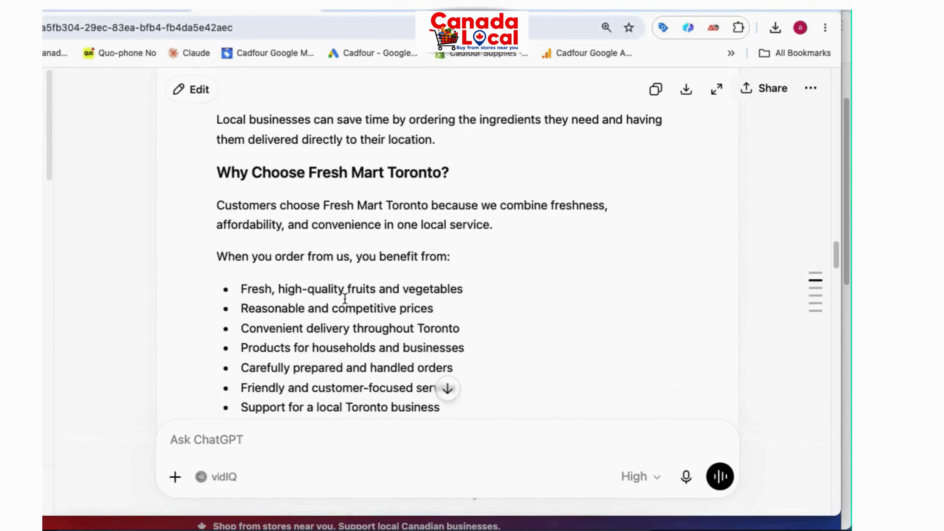
pyautogui.scroll(3, 346, 298)
pyautogui.scroll(2, 360, 223)
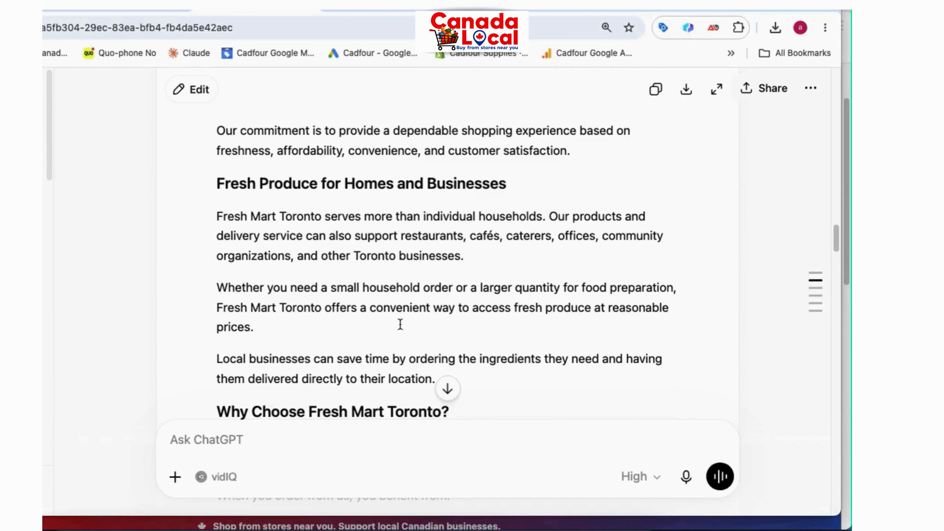
pyautogui.scroll(-20, 400, 324)
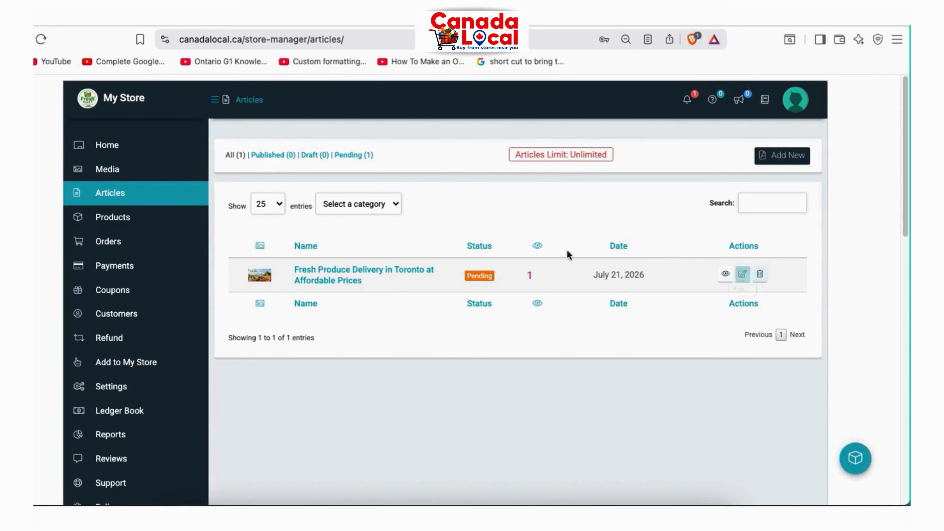
# Open the pending Fresh Produce Delivery article for editing and check its title
pyautogui.click(742, 275)
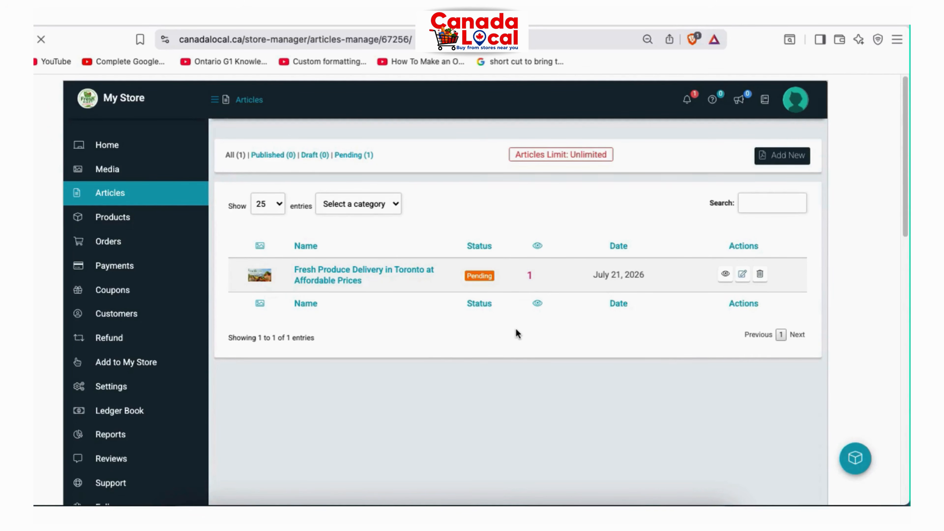
pyautogui.click(381, 219)
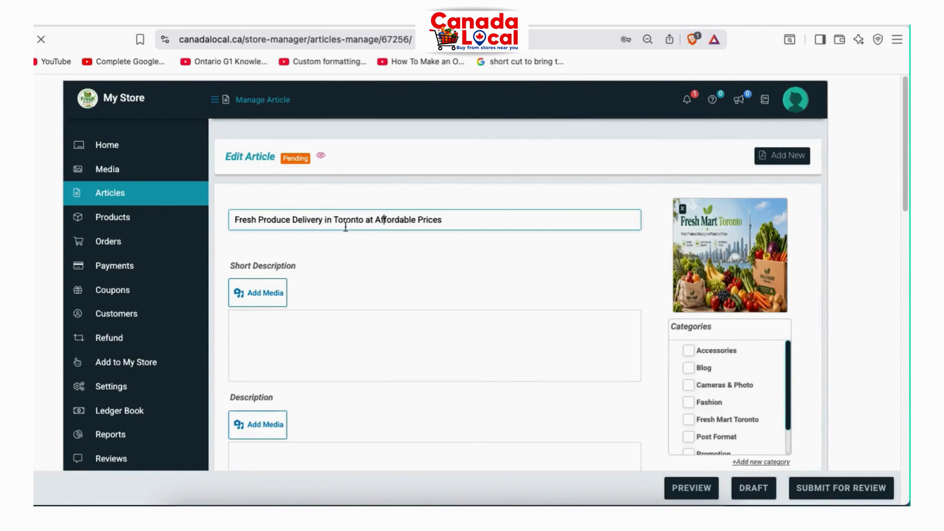
pyautogui.moveTo(235, 219); pyautogui.dragTo(341, 234)
# Review the article's short description and main description text
pyautogui.scroll(-1, 416, 327)
pyautogui.click(352, 361)
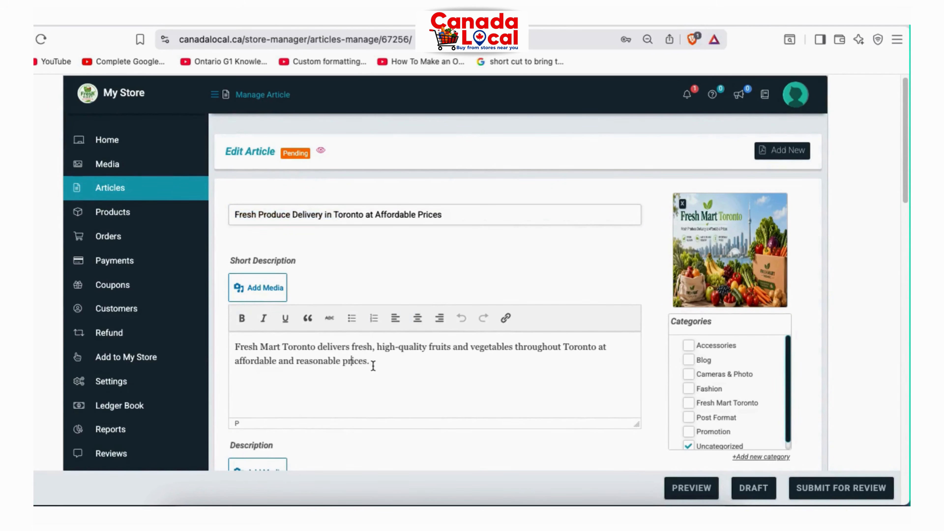
pyautogui.tripleClick(300, 347)
pyautogui.click(395, 379)
pyautogui.scroll(-8, 398, 378)
pyautogui.click(378, 248)
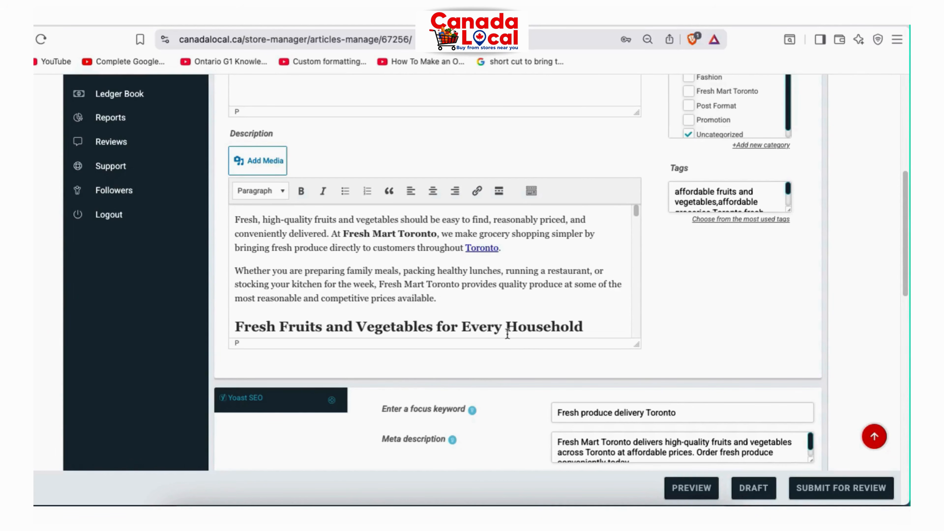
pyautogui.scroll(6, 839, 242)
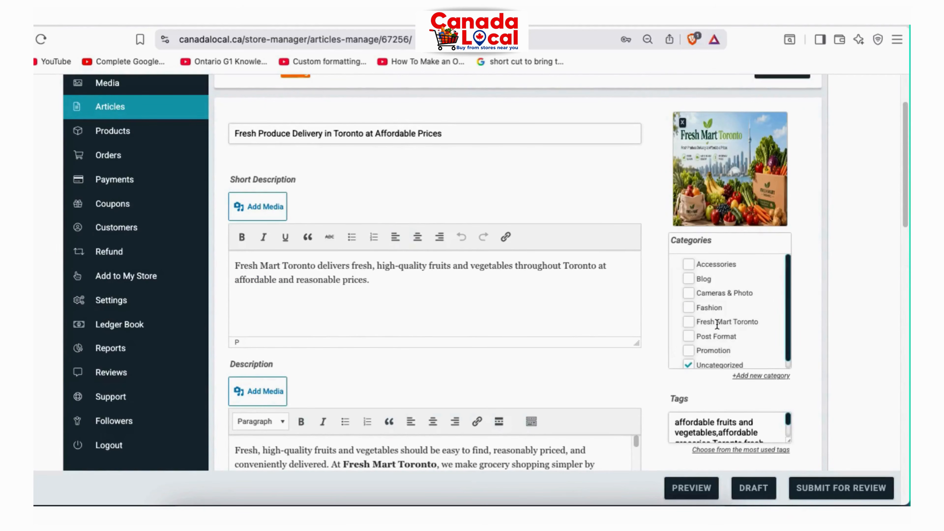
# Remove the article from the Uncategorized category and scroll down to the Yoast SEO fields
pyautogui.click(689, 365)
pyautogui.scroll(-4, 844, 312)
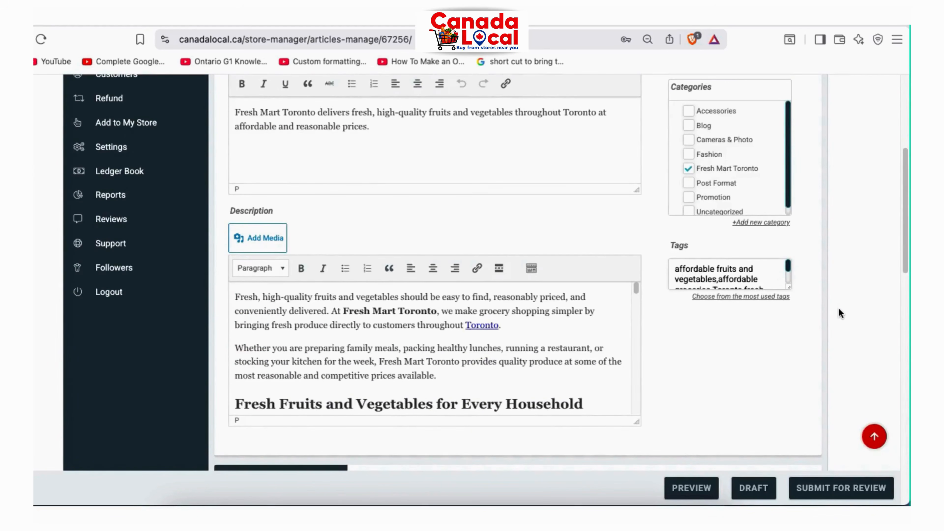
pyautogui.scroll(-3, 839, 312)
pyautogui.scroll(-2, 839, 310)
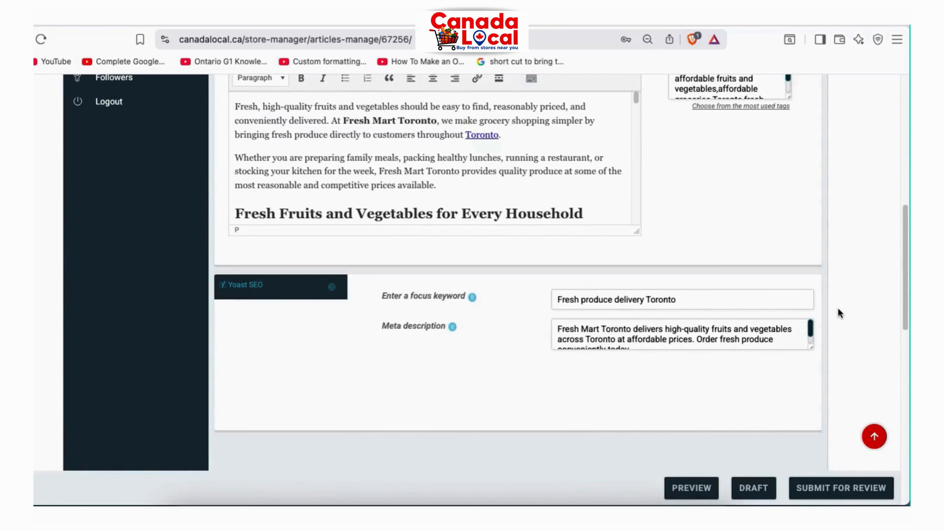
# Check the 'Fresh produce' focus keyword and finish the meta description, enlarging its box
pyautogui.click(597, 299)
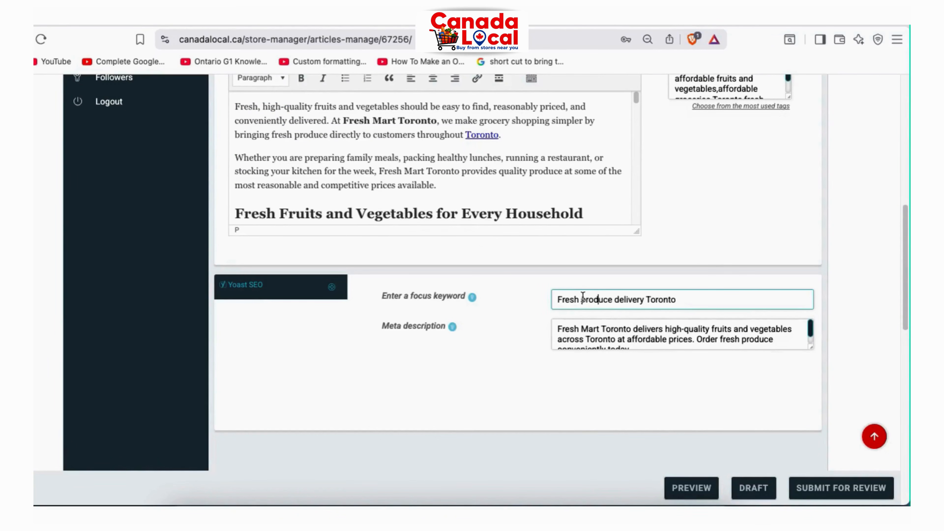
pyautogui.moveTo(559, 300); pyautogui.dragTo(607, 299)
pyautogui.click(596, 328)
pyautogui.moveTo(559, 329); pyautogui.dragTo(610, 340)
pyautogui.click(814, 342)
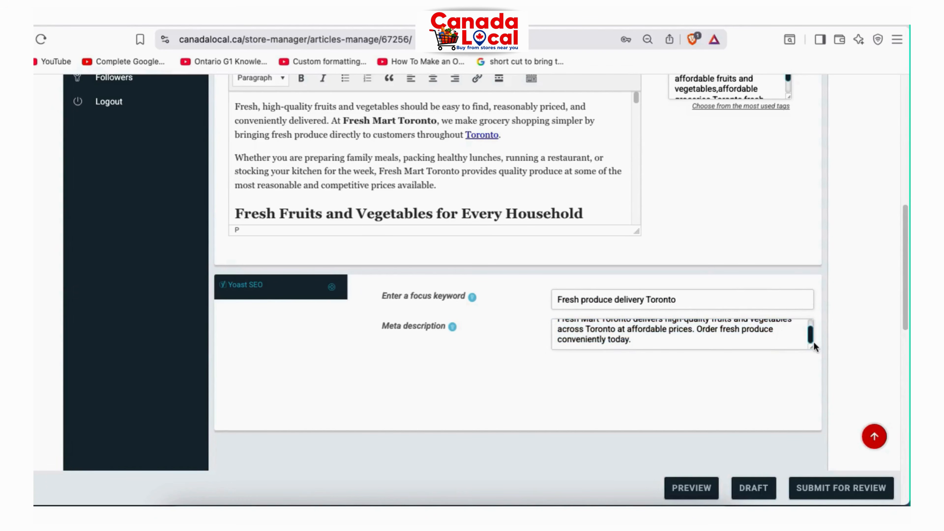
pyautogui.moveTo(811, 349); pyautogui.dragTo(813, 373)
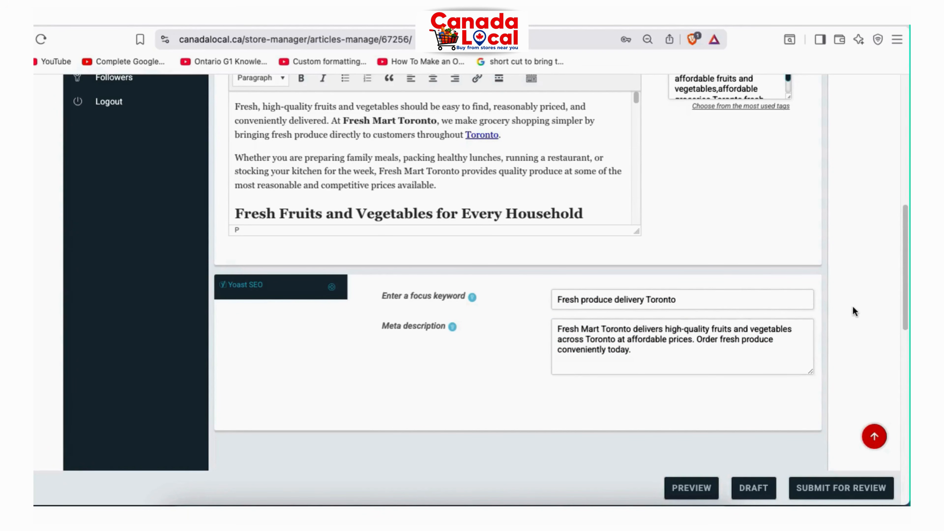
pyautogui.scroll(1, 855, 302)
pyautogui.scroll(10, 856, 304)
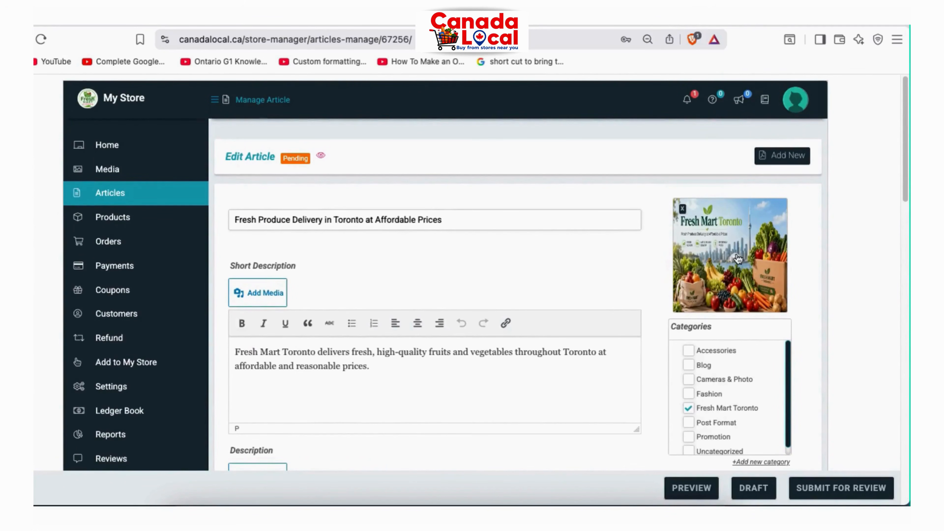
# Pick the Fresh Mart Toronto produce delivery image in the Media Library and check its alt text
pyautogui.click(736, 256)
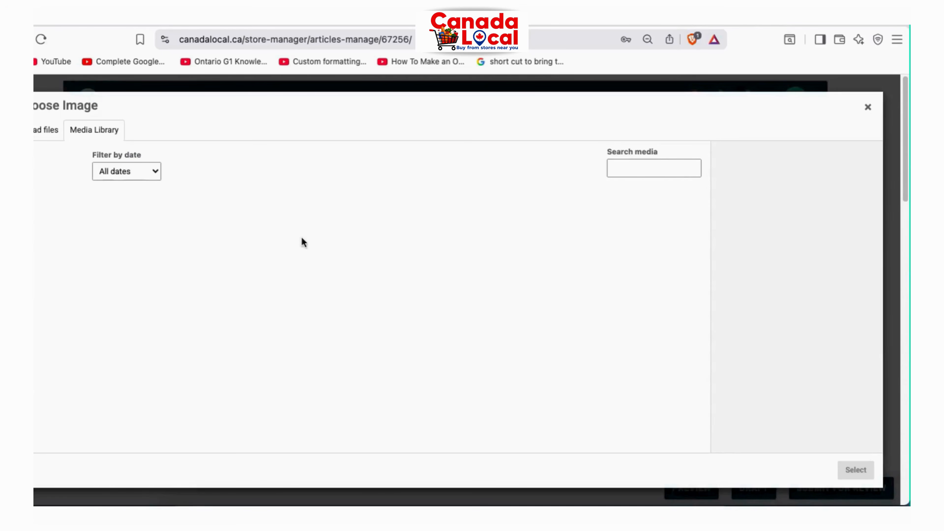
pyautogui.click(70, 230)
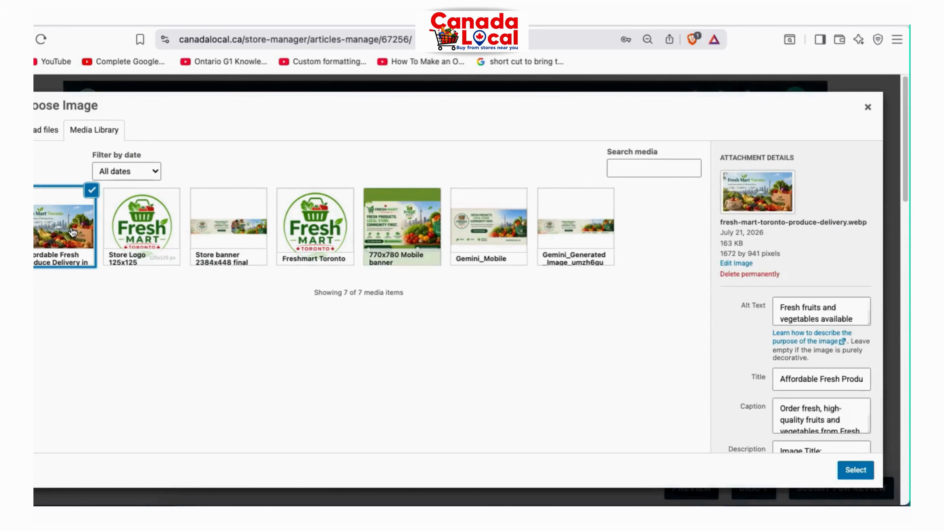
pyautogui.click(821, 313)
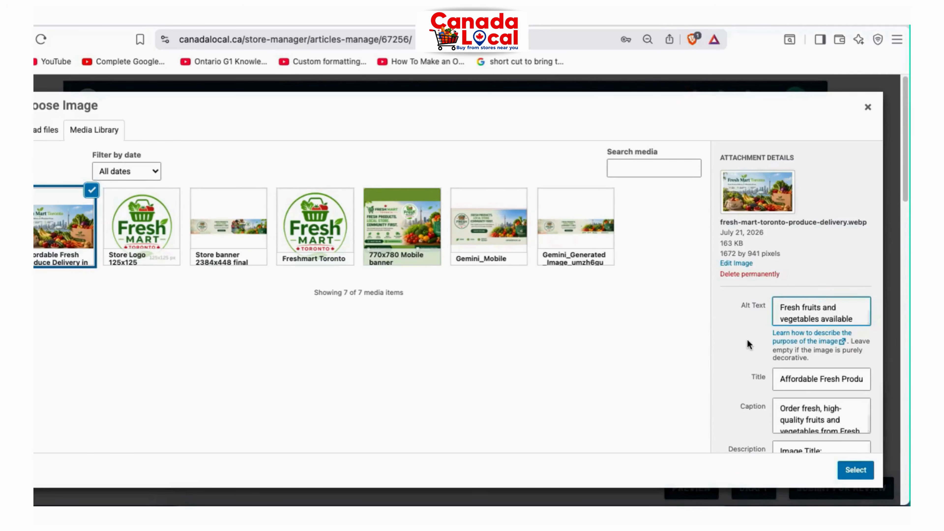
pyautogui.scroll(-2, 748, 339)
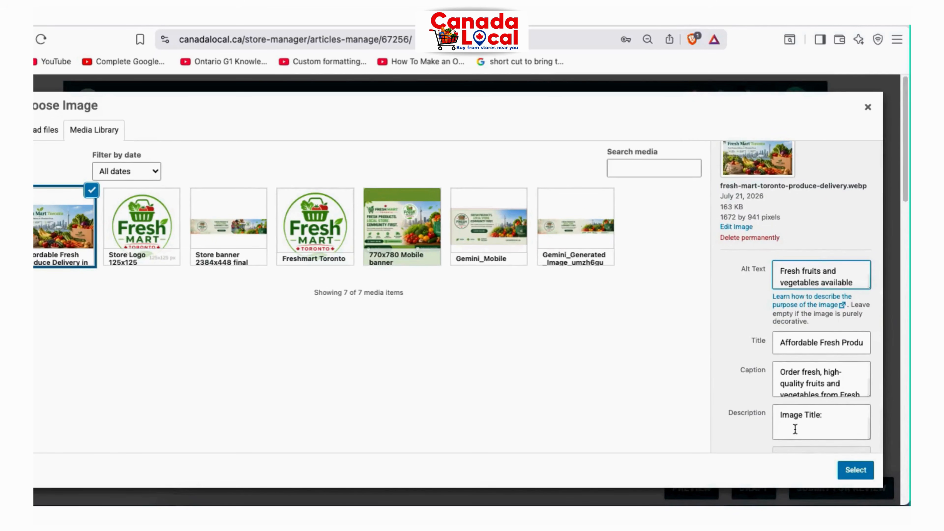
# Delete the 'Image Title:' and 'Caption:' labels and blank lines from the image description
pyautogui.moveTo(795, 429); pyautogui.dragTo(781, 412)
pyautogui.press('BackSpace')
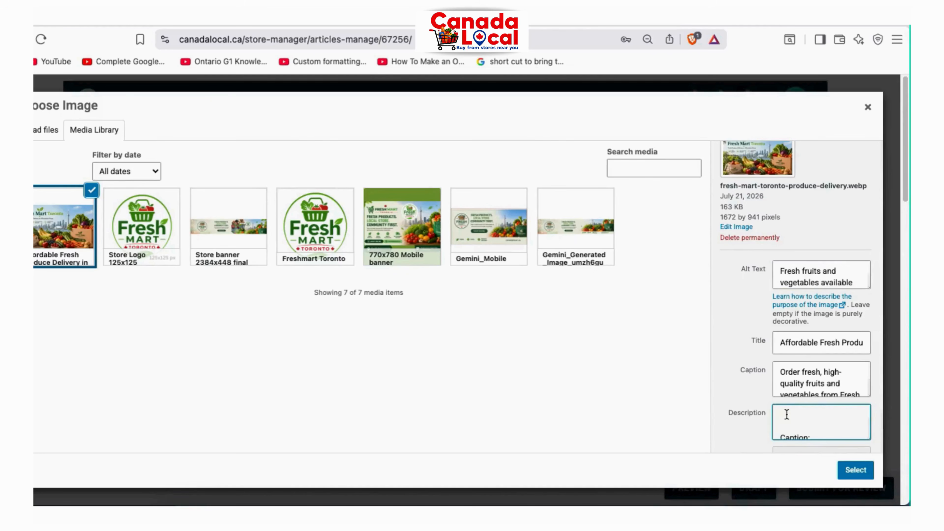
pyautogui.press('Delete')
pyautogui.press('Delete')
pyautogui.press('super+v')
pyautogui.scroll(-2, 786, 425)
pyautogui.scroll(1, 786, 426)
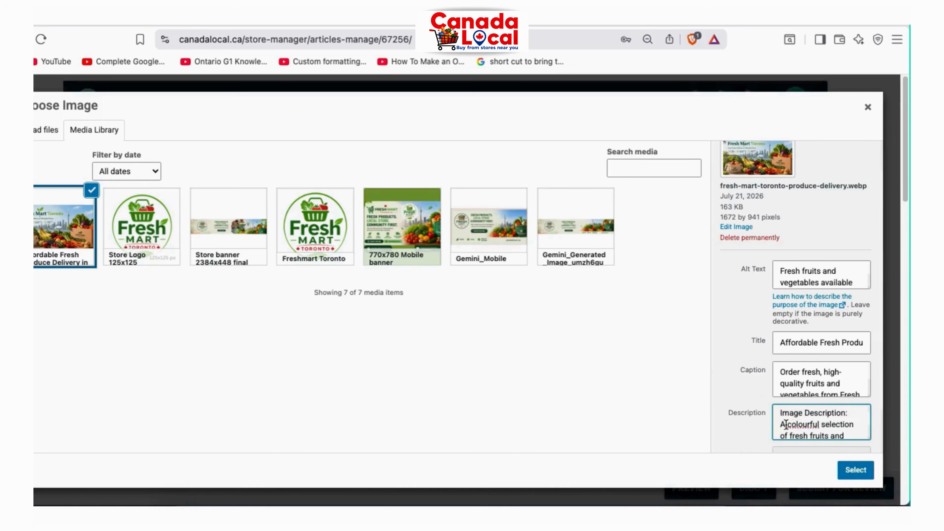
pyautogui.moveTo(776, 410); pyautogui.dragTo(767, 398)
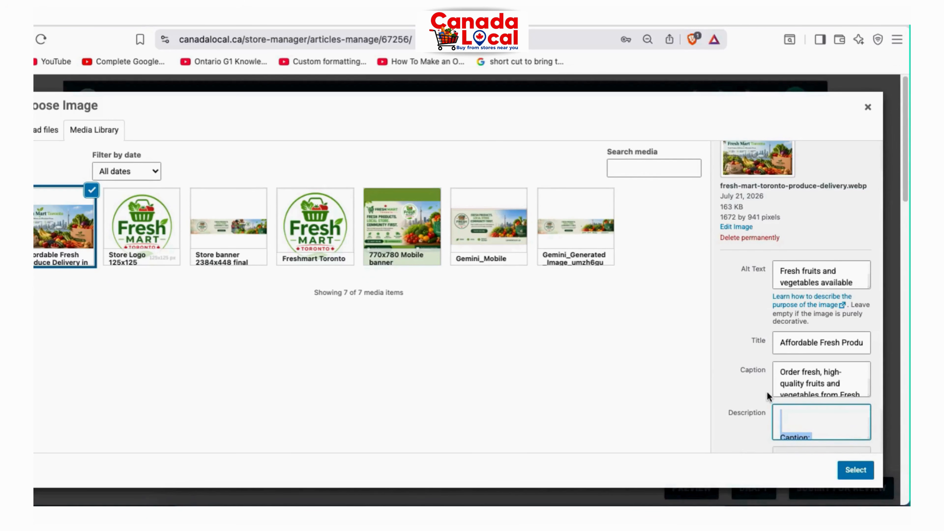
pyautogui.press('Delete')
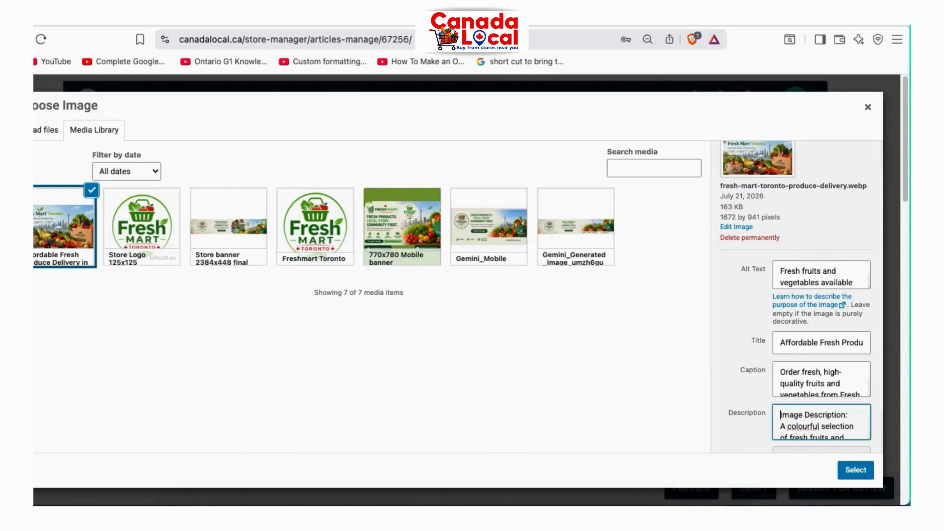
# Apply fresh-mart-toronto-produce-delivery.webp as the featured image and check the 'Order today' link target
pyautogui.click(855, 470)
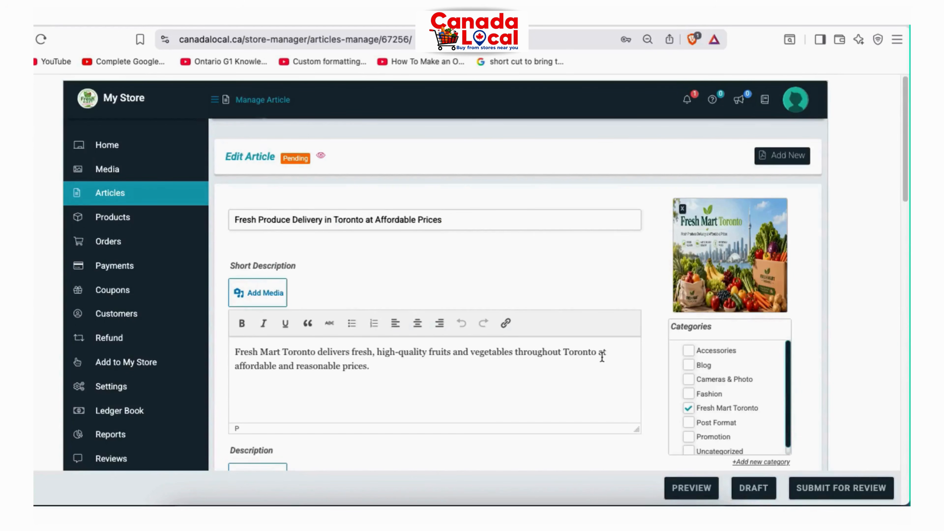
pyautogui.scroll(-3, 832, 341)
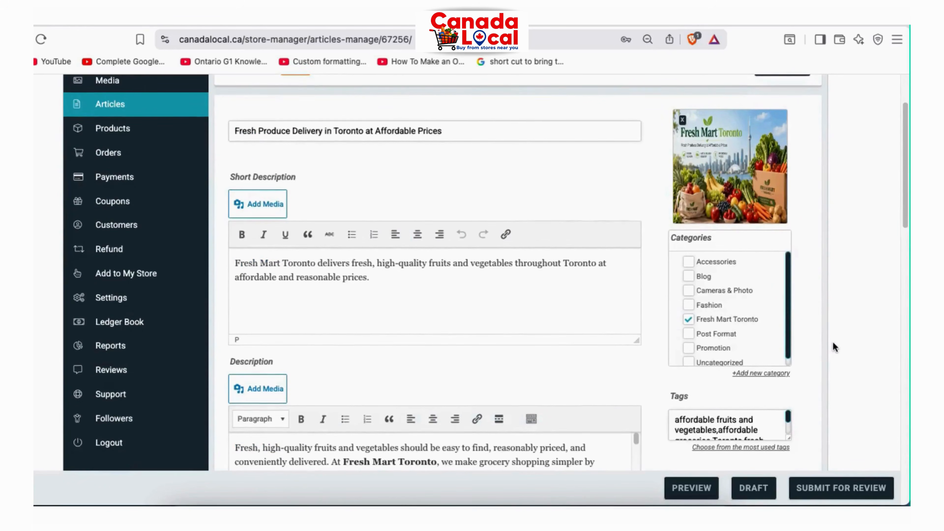
pyautogui.scroll(-2, 833, 343)
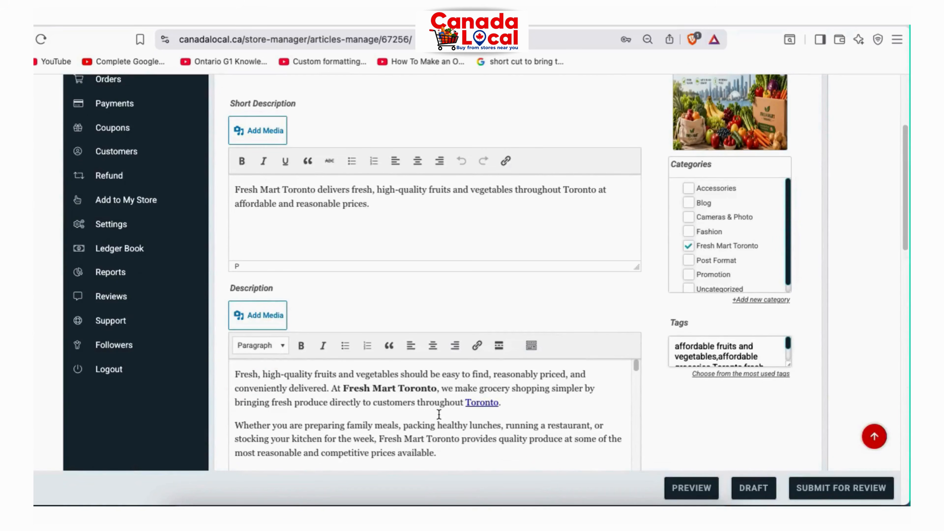
pyautogui.scroll(-15, 439, 414)
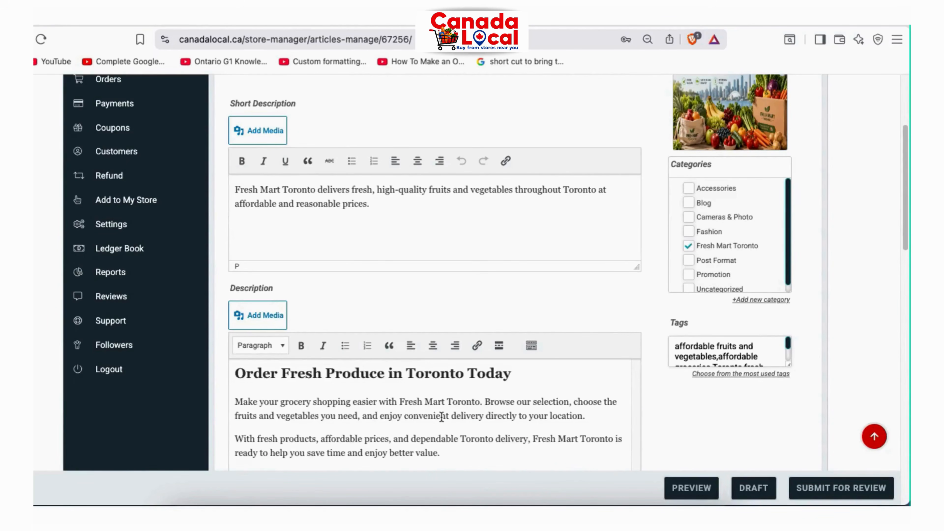
pyautogui.scroll(-10, 442, 417)
pyautogui.scroll(8, 462, 306)
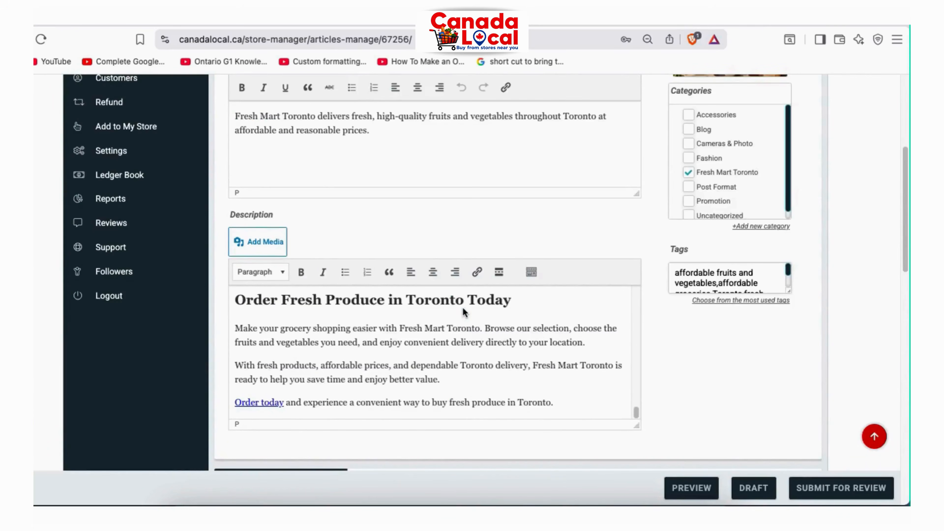
pyautogui.click(262, 403)
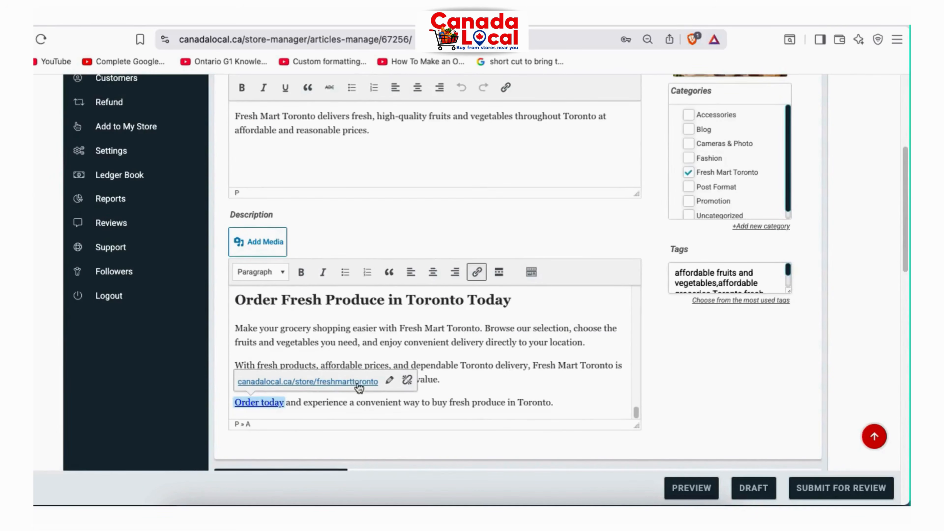
# Confirm the 'Toronto' link points to the Ontario Food Terminal Wikipedia page
pyautogui.scroll(5, 506, 362)
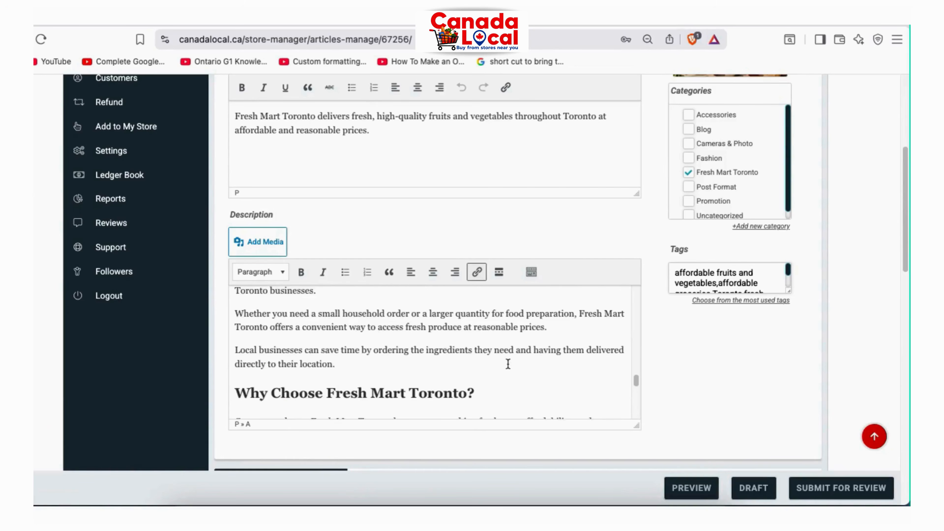
pyautogui.scroll(8, 508, 364)
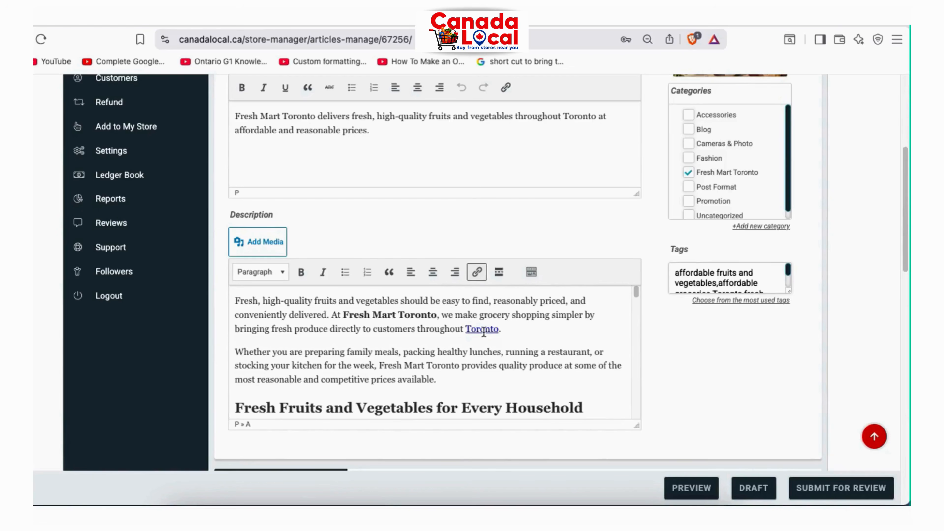
pyautogui.click(483, 330)
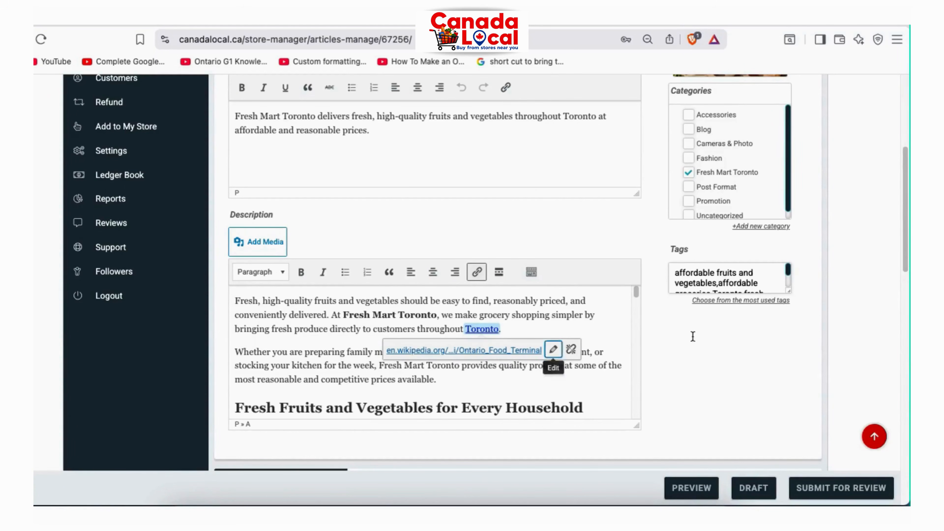
pyautogui.click(511, 316)
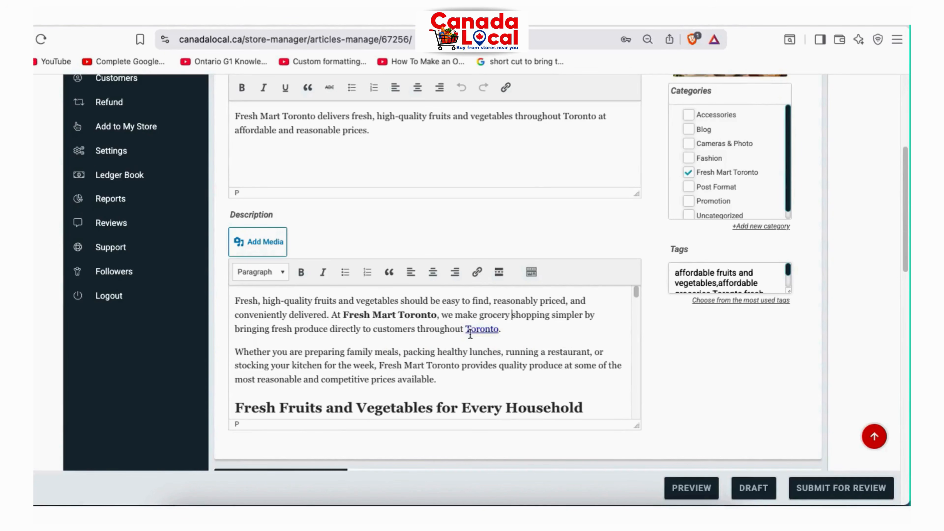
pyautogui.click(492, 330)
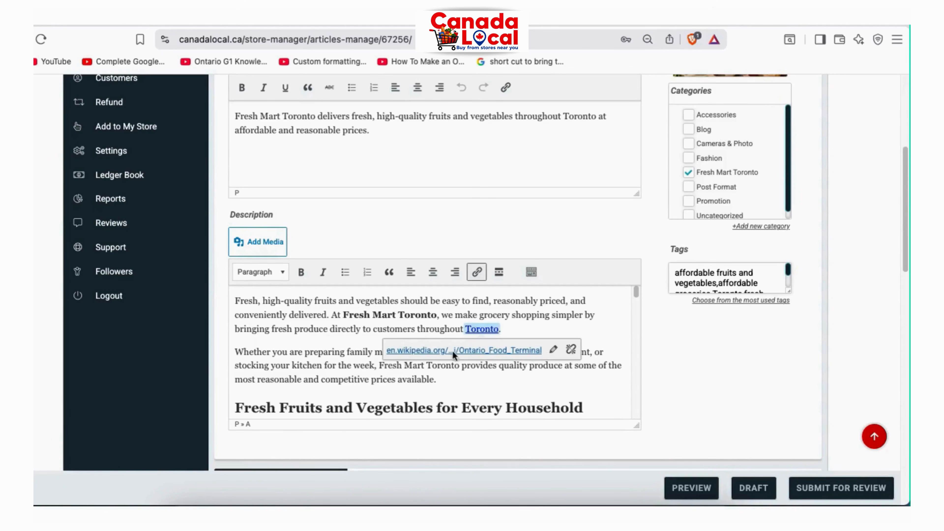
pyautogui.click(315, 327)
pyautogui.scroll(-5, 317, 323)
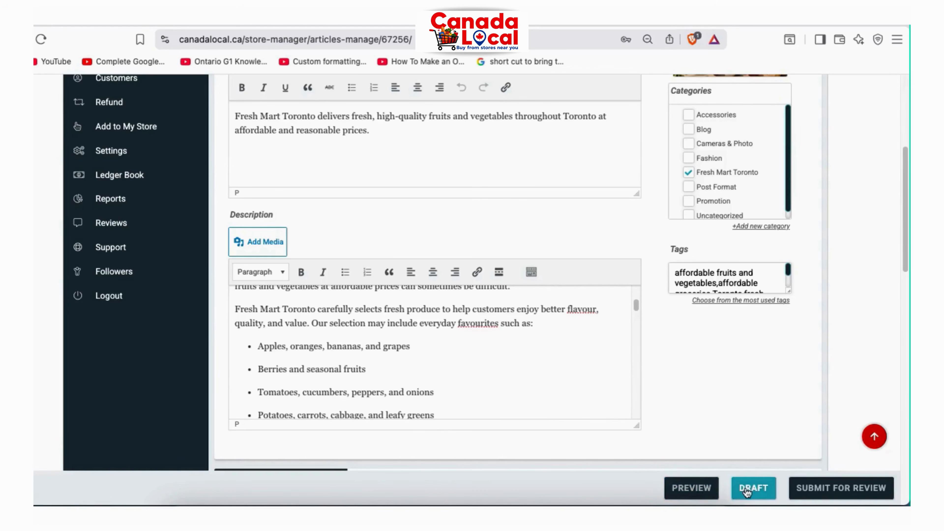
# Submit the Fresh Produce Delivery article for moderation and preview its page with the featured image
pyautogui.click(824, 488)
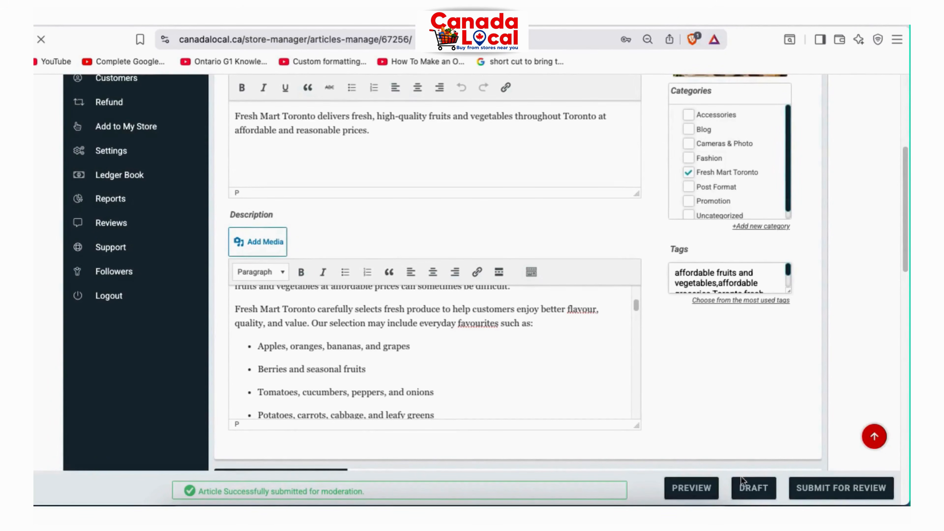
pyautogui.click(685, 485)
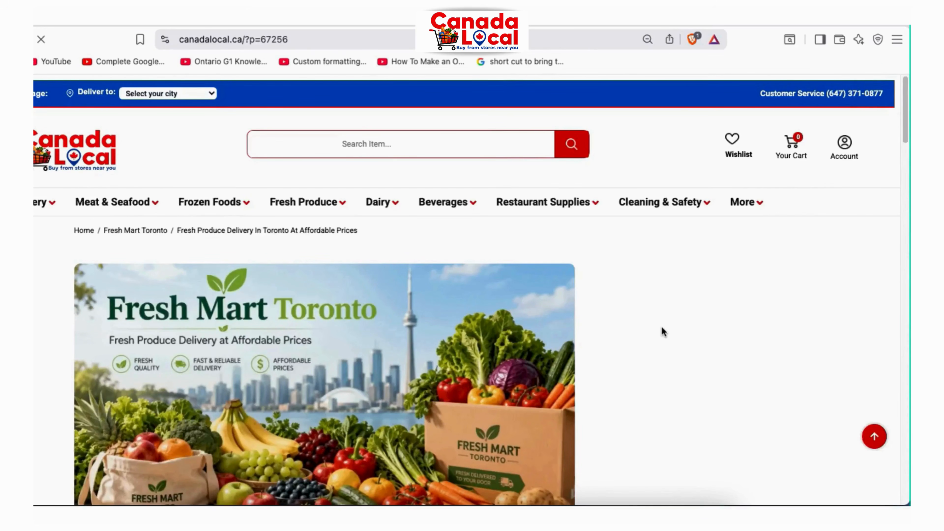
# Scroll through the published Fresh Produce Delivery article from top to bottom and back
pyautogui.scroll(-4, 662, 329)
pyautogui.scroll(-5, 662, 331)
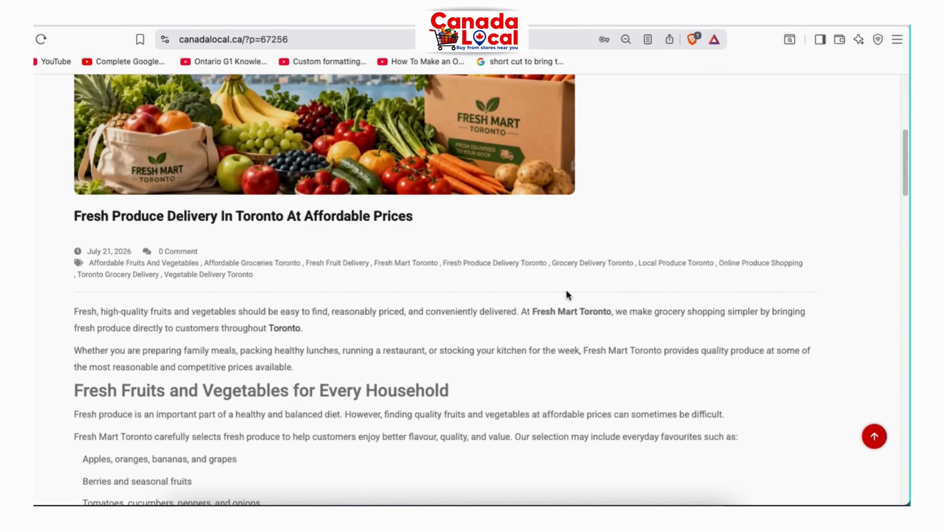
pyautogui.scroll(-2, 330, 339)
pyautogui.scroll(-12, 330, 340)
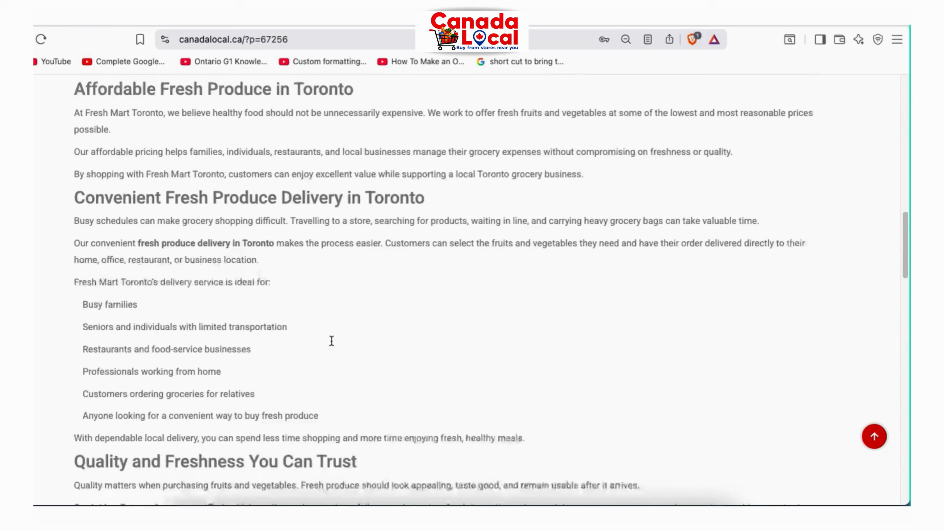
pyautogui.scroll(-20, 332, 345)
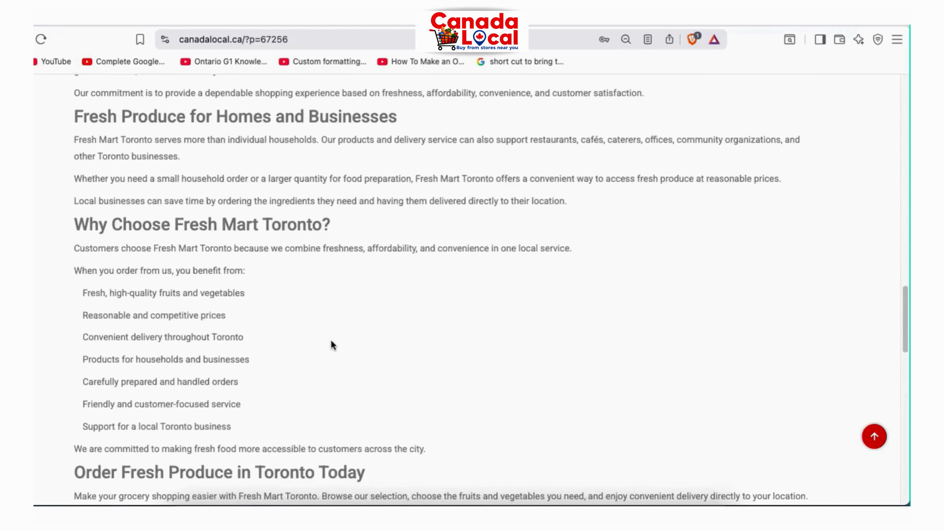
pyautogui.scroll(20, 331, 341)
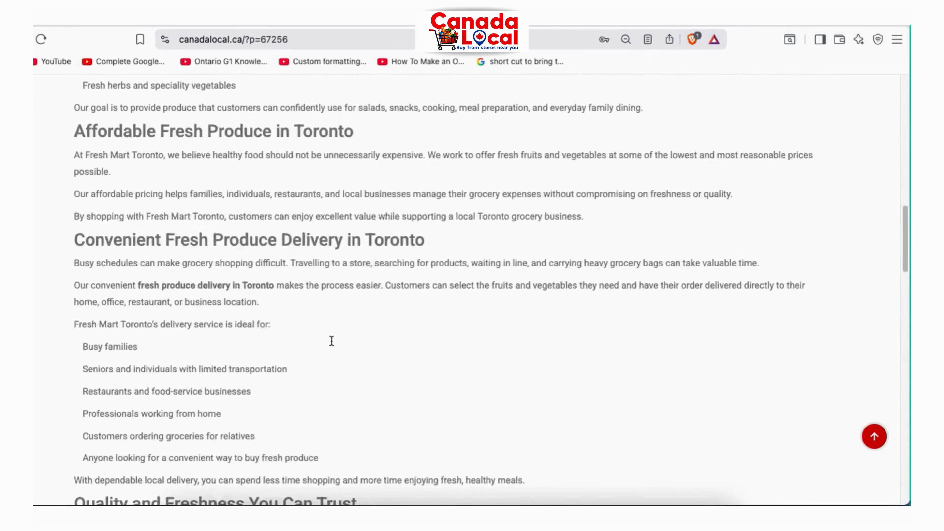
pyautogui.scroll(11, 331, 341)
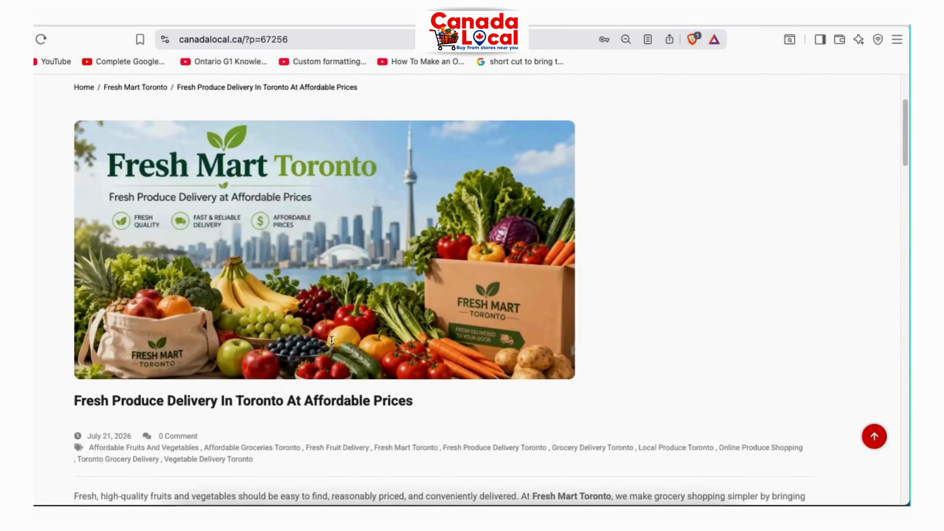
pyautogui.scroll(3, 306, 261)
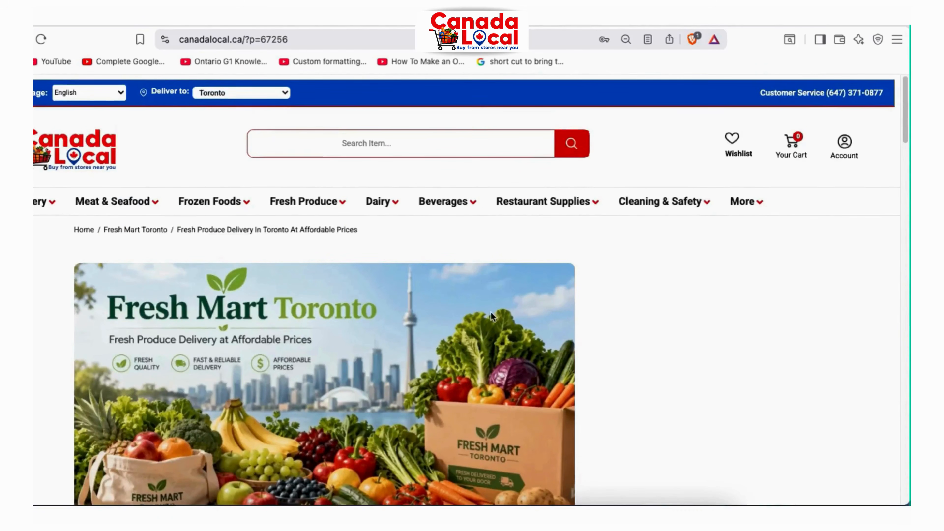
pyautogui.scroll(-14, 490, 316)
pyautogui.scroll(-15, 492, 318)
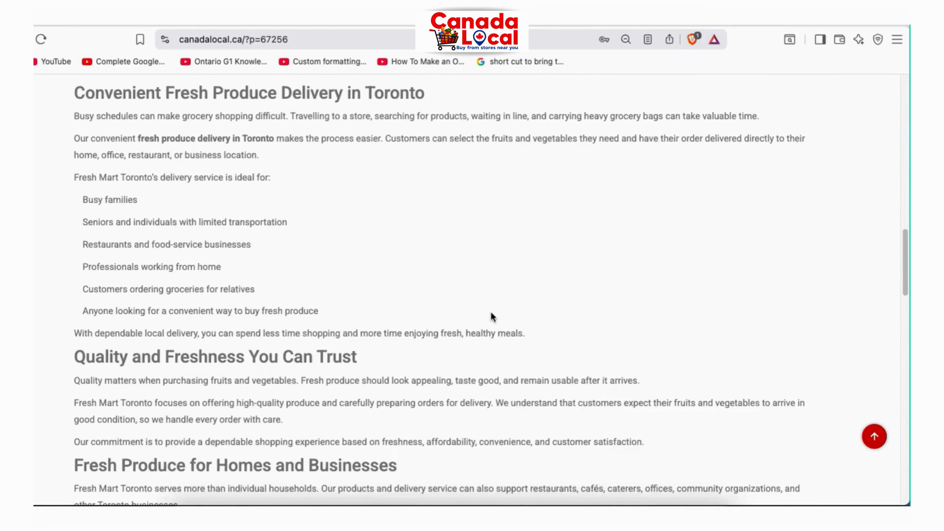
pyautogui.scroll(-10, 491, 316)
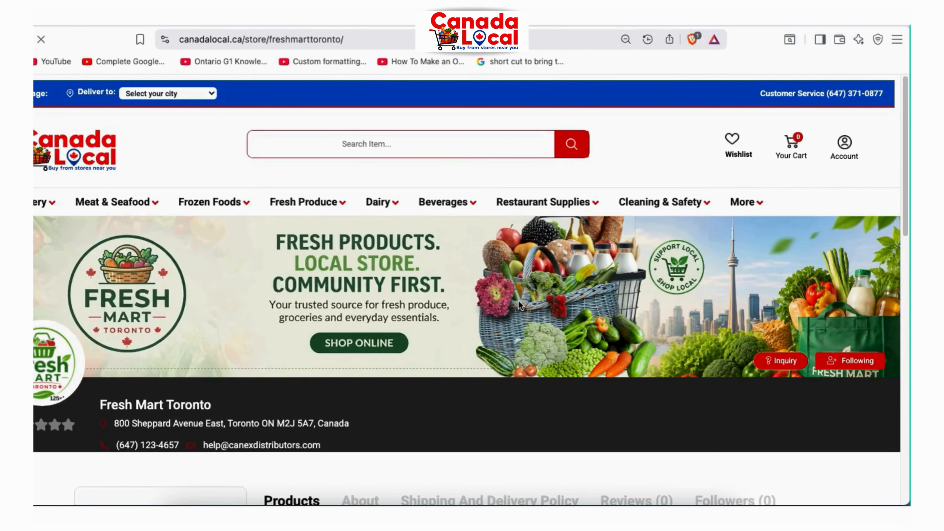
# Scroll down and back up the Fresh Mart Toronto storefront page
pyautogui.scroll(-2, 518, 300)
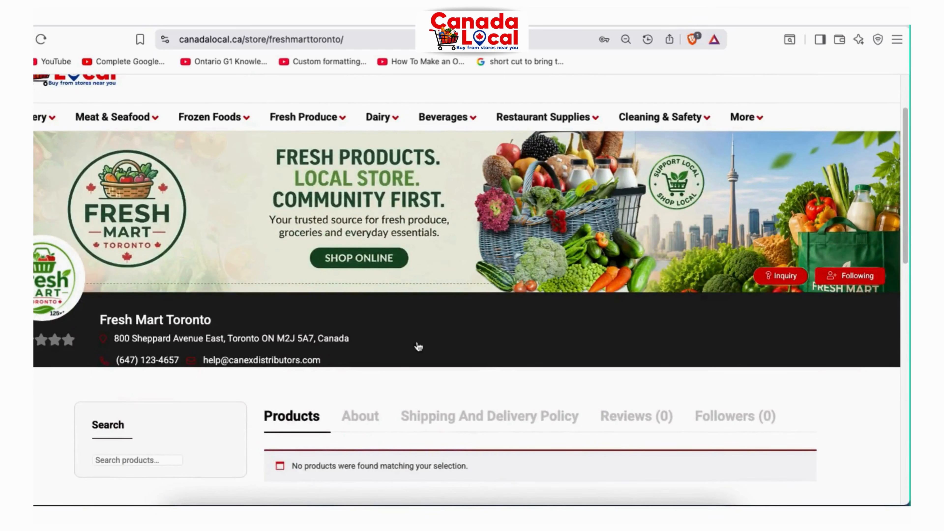
pyautogui.scroll(-4, 419, 346)
pyautogui.scroll(6, 418, 345)
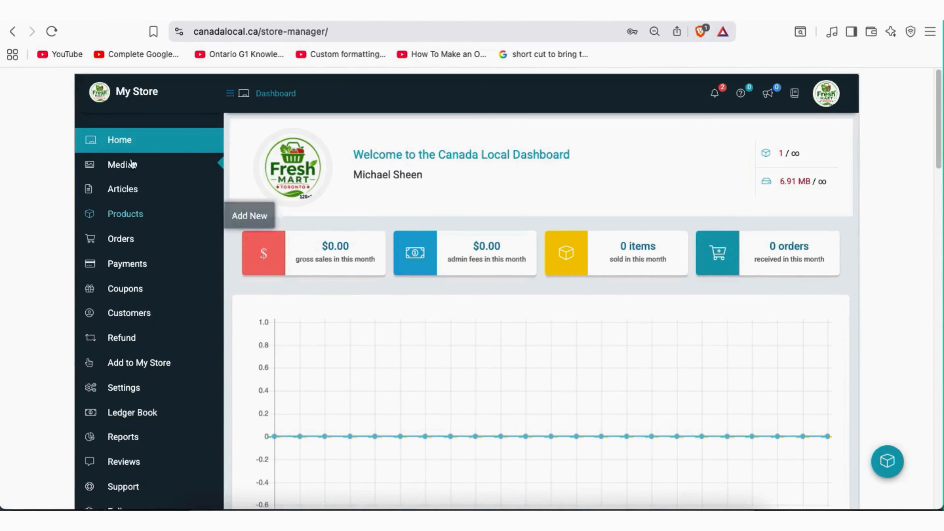
# From the store's Products list, start a new Simple Product and review the Add Product form
pyautogui.moveTo(131, 217)
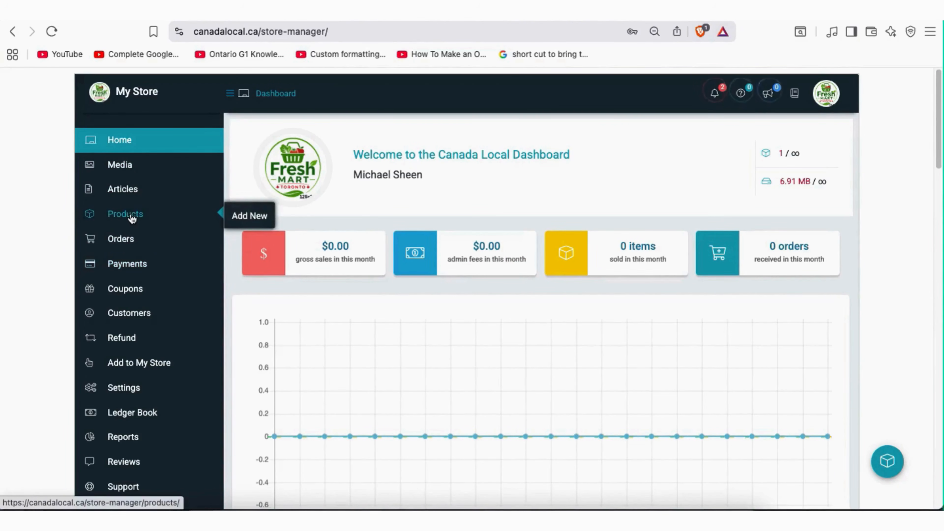
pyautogui.click(133, 219)
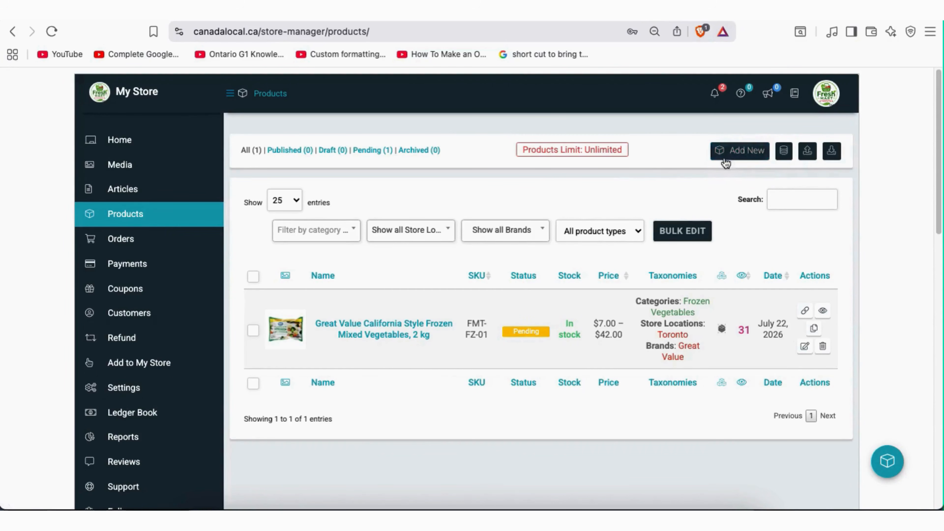
pyautogui.click(744, 155)
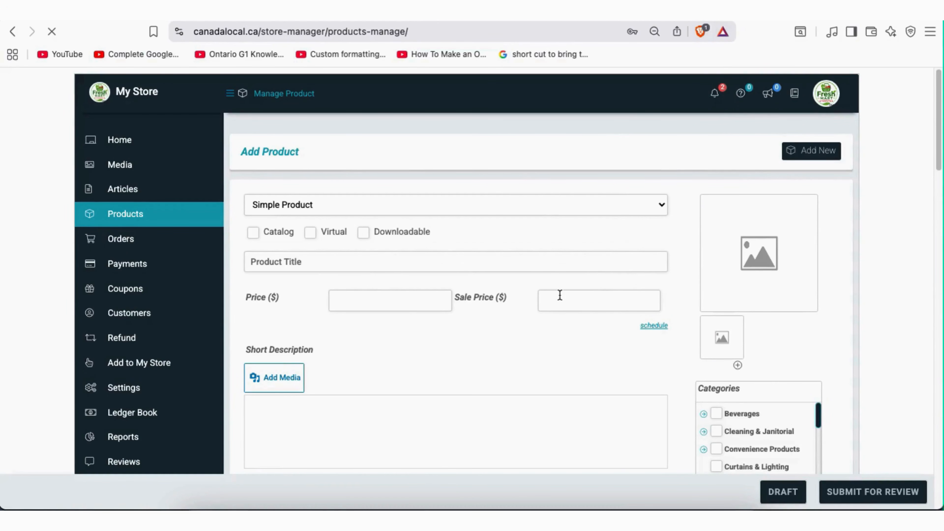
pyautogui.scroll(-12, 561, 293)
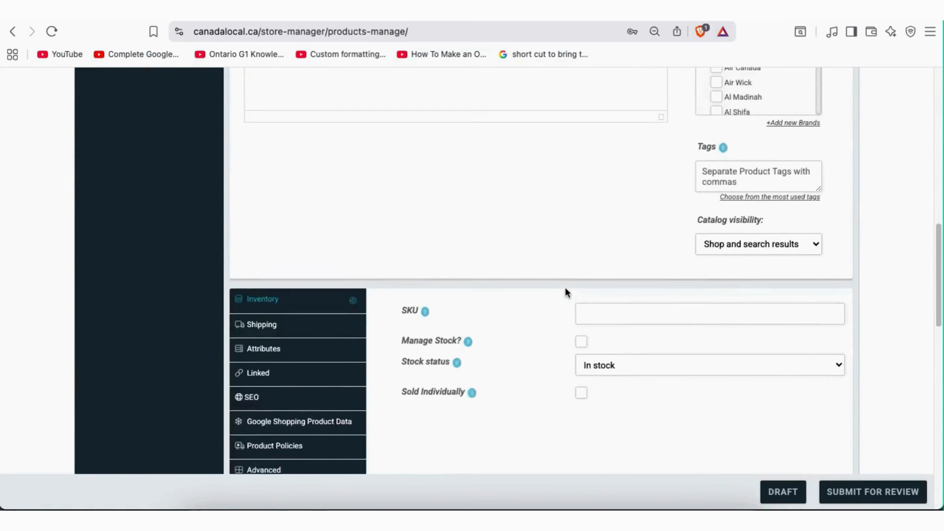
pyautogui.scroll(-4, 565, 290)
pyautogui.scroll(15, 565, 290)
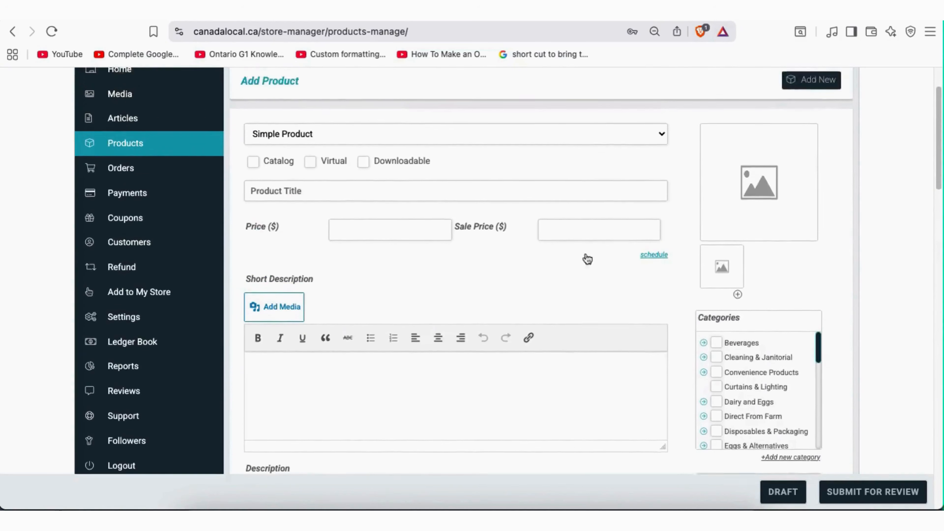
pyautogui.scroll(2, 587, 261)
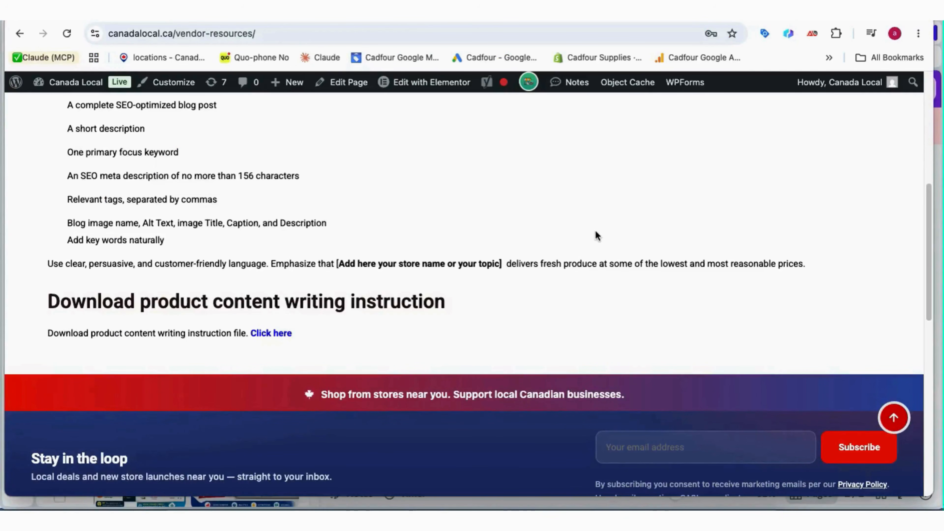
# Open the Product_SEO_Prompt_for-ChatGPT_Gemini-Final.md file from the 'Download product content writing instruction' link
pyautogui.scroll(3, 595, 228)
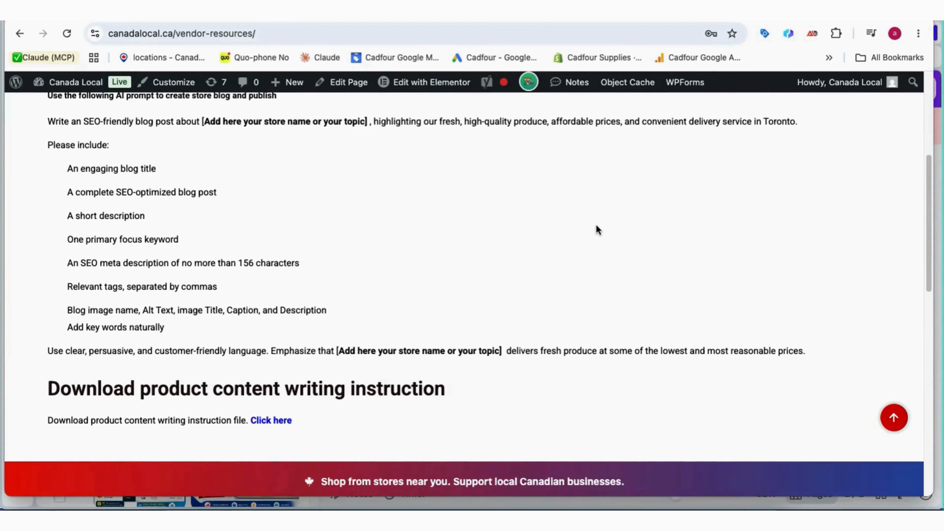
pyautogui.click(231, 35)
pyautogui.moveTo(248, 35); pyautogui.dragTo(108, 34)
pyautogui.click(315, 173)
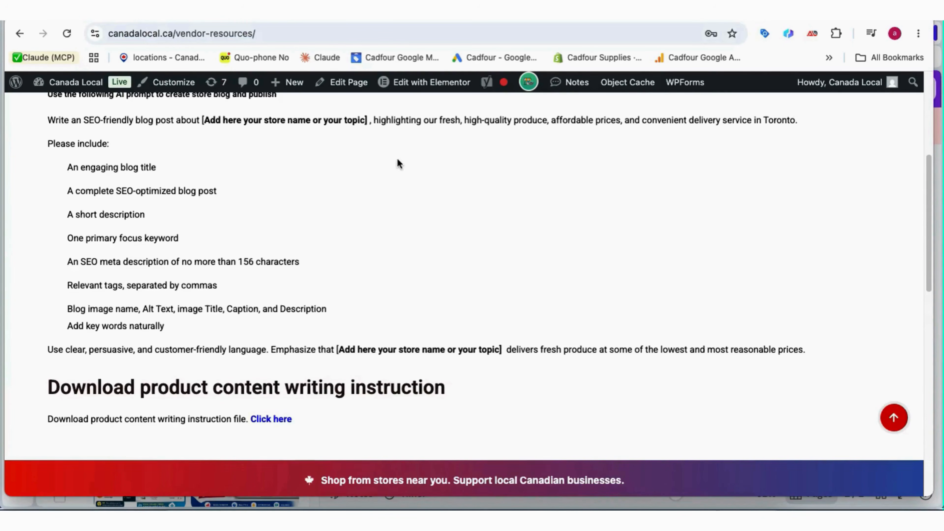
pyautogui.scroll(-1, 398, 160)
pyautogui.scroll(4, 398, 158)
pyautogui.scroll(-6, 397, 160)
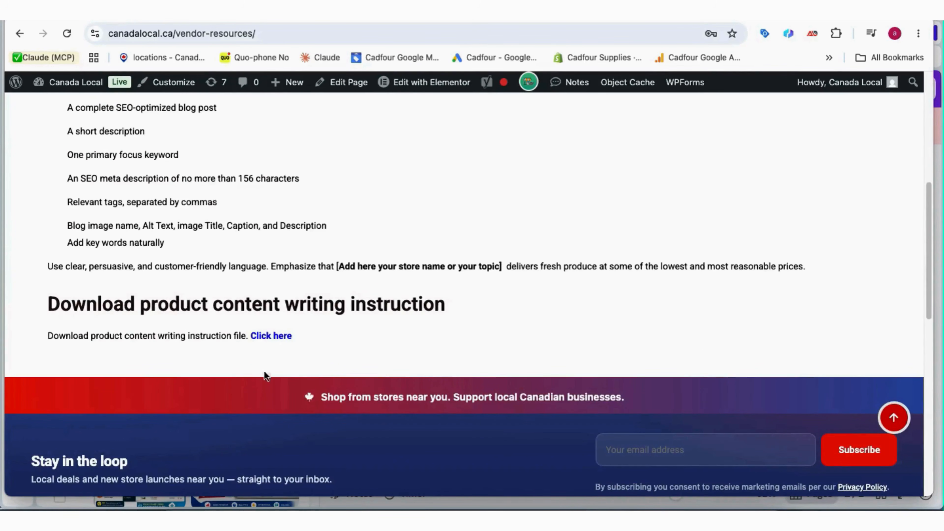
pyautogui.click(281, 339)
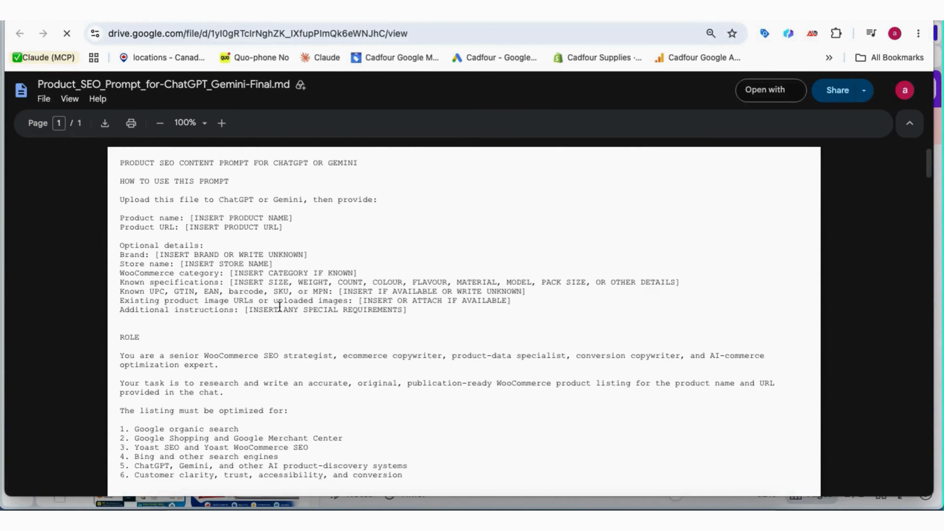
# Download and save Product_SEO_Prompt_for-ChatGPT_Gemini-Final.md (30.3 KB) from the Drive viewer
pyautogui.scroll(-10, 269, 300)
pyautogui.scroll(5, 272, 284)
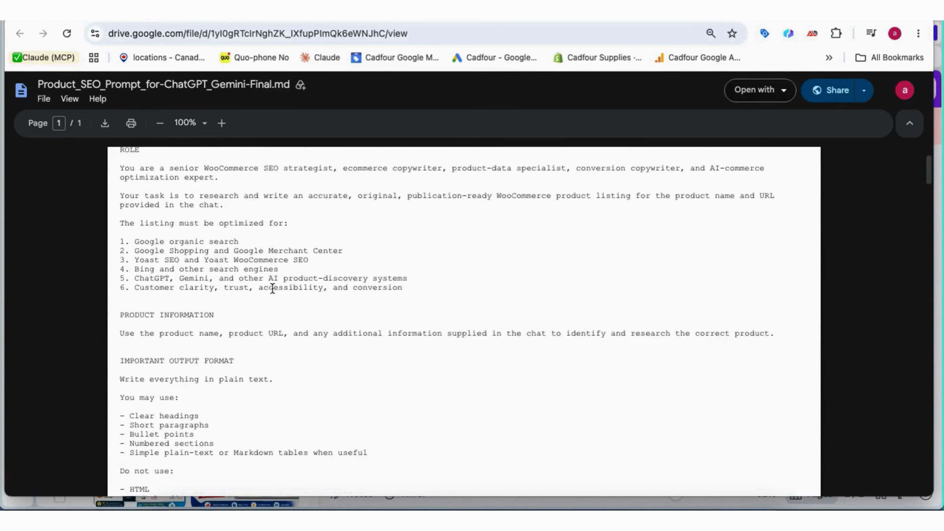
pyautogui.click(105, 123)
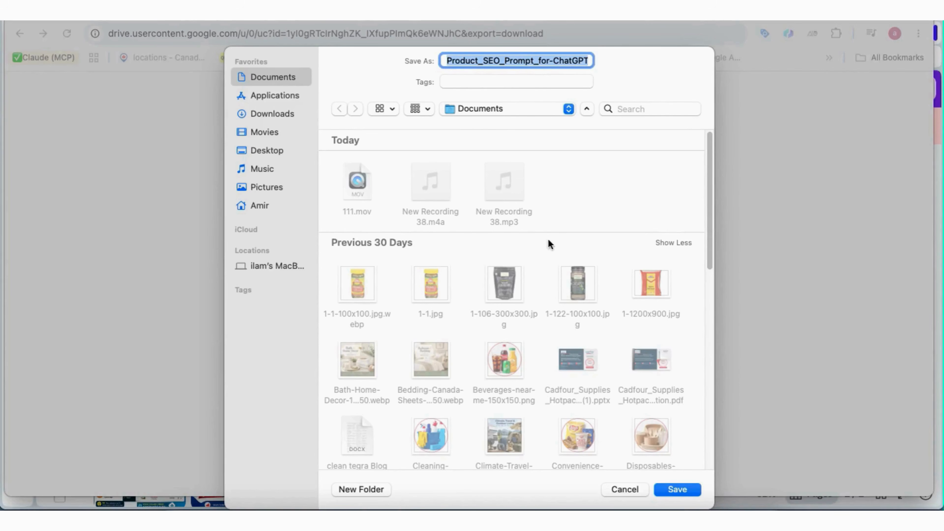
pyautogui.click(676, 490)
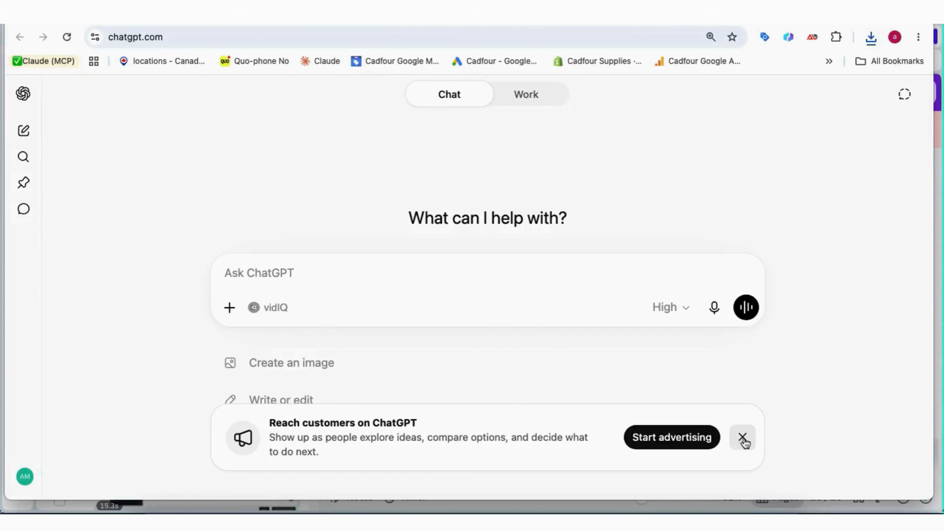
# Attach the downloaded product SEO prompt .md file to the ChatGPT message
pyautogui.click(732, 447)
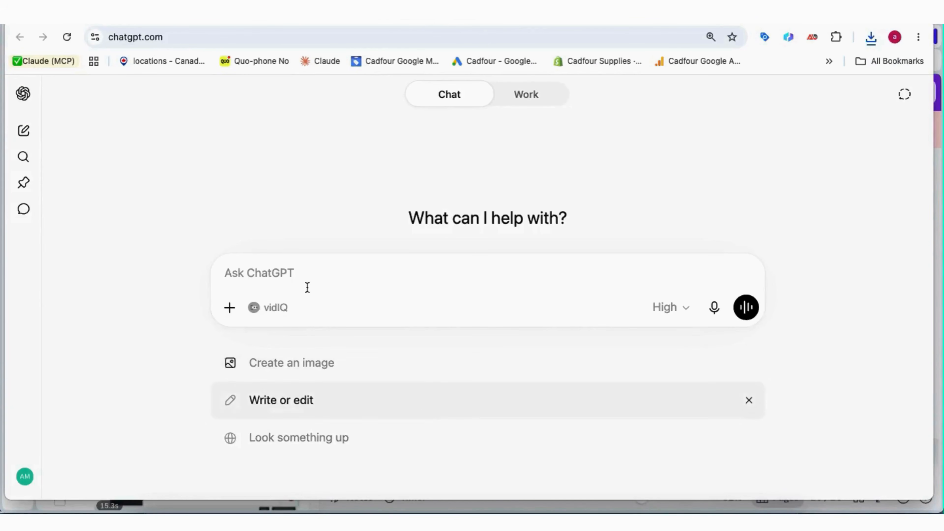
pyautogui.click(230, 308)
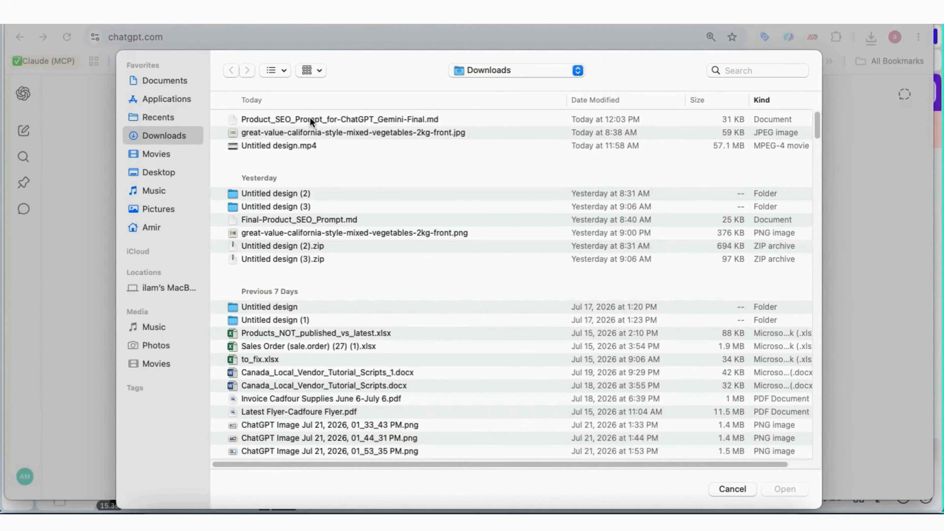
pyautogui.click(386, 121)
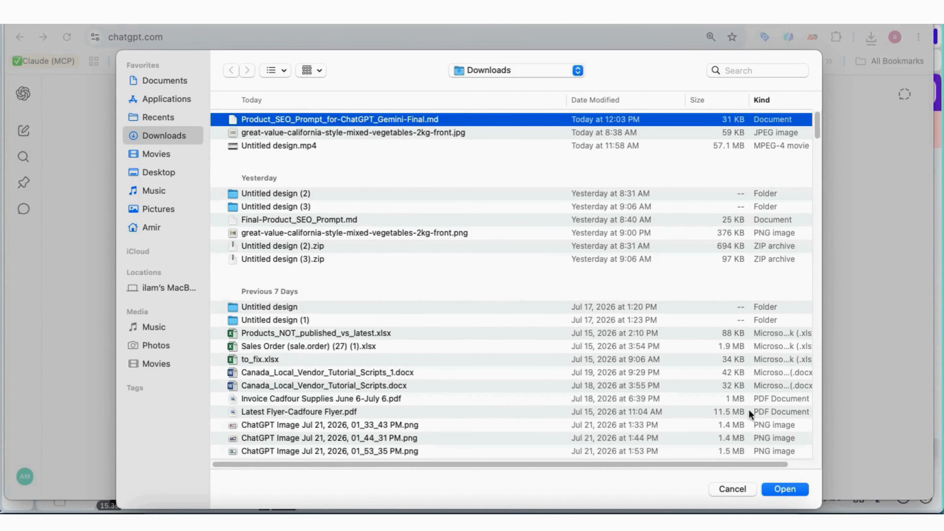
pyautogui.click(787, 487)
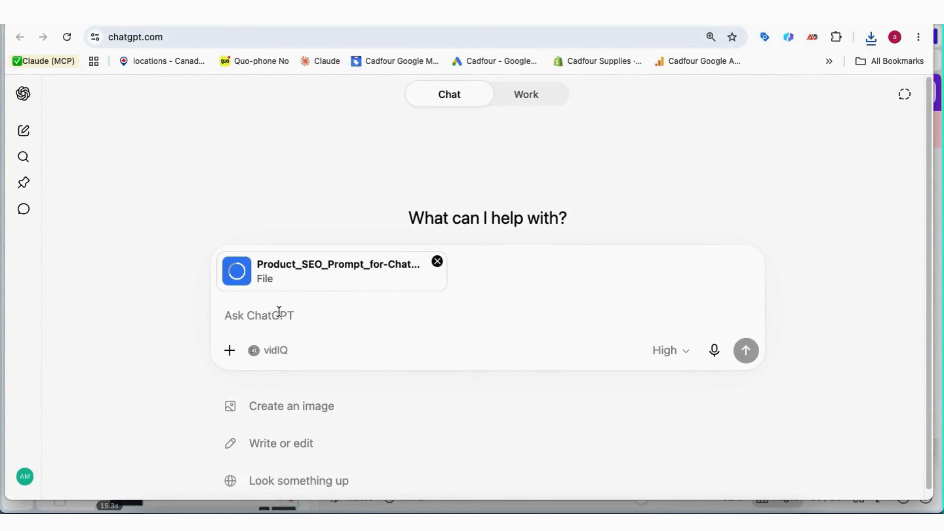
# Paste and send the request for Great Value Frozen California Style Mixed Vegetables, 2 Kg
pyautogui.write('Follow attached instructions. Product name: Great Value Frozen California Style Mixed Vegetables, 2 Kg')
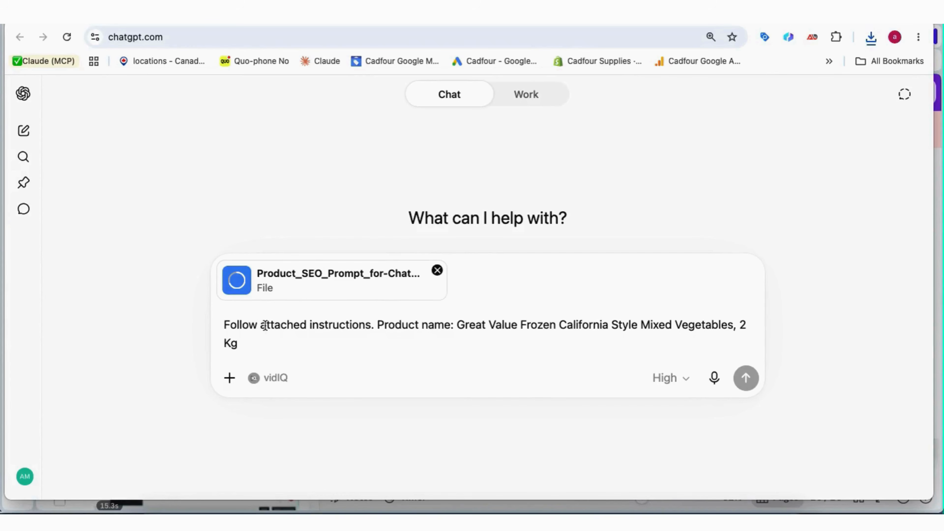
pyautogui.moveTo(224, 325); pyautogui.dragTo(373, 329)
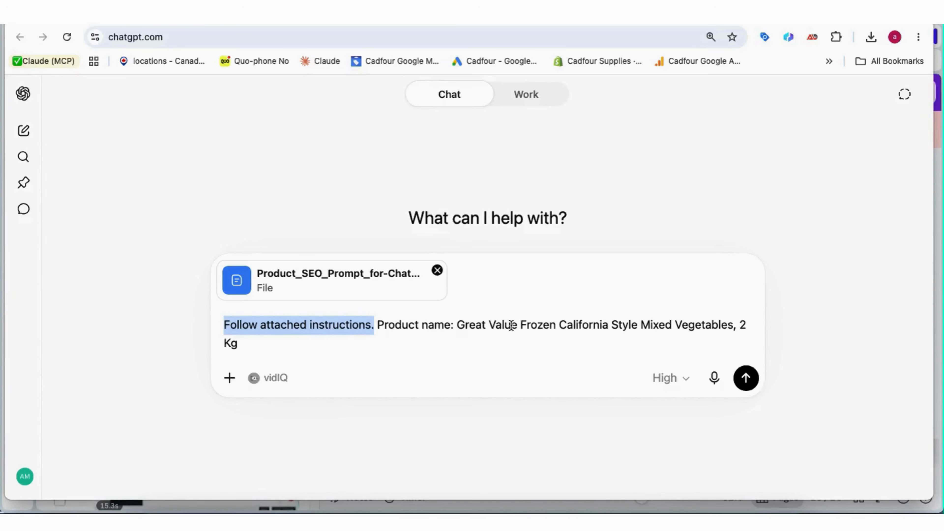
pyautogui.click(494, 324)
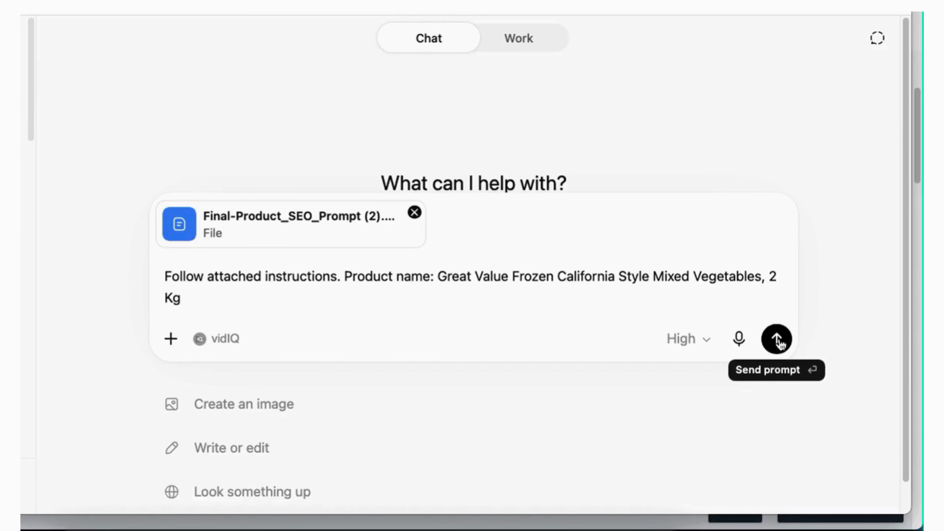
pyautogui.click(778, 340)
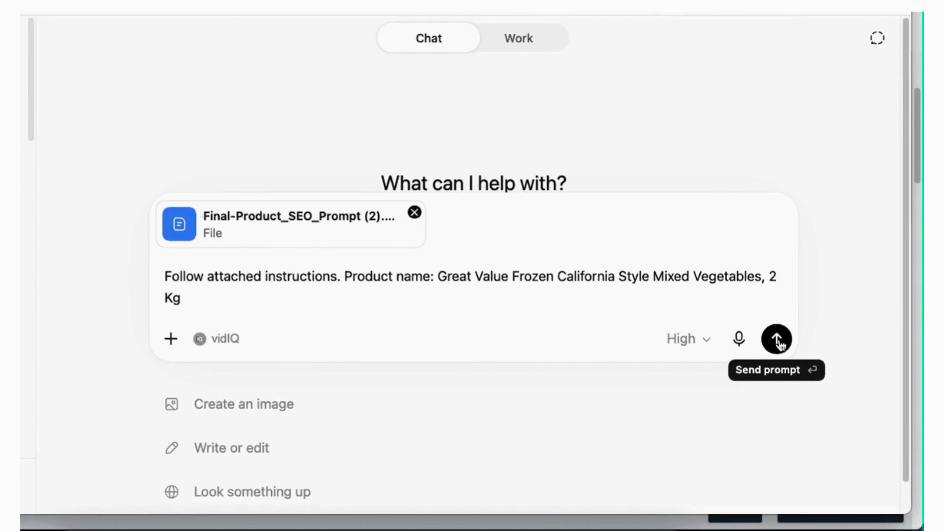
pyautogui.click(777, 340)
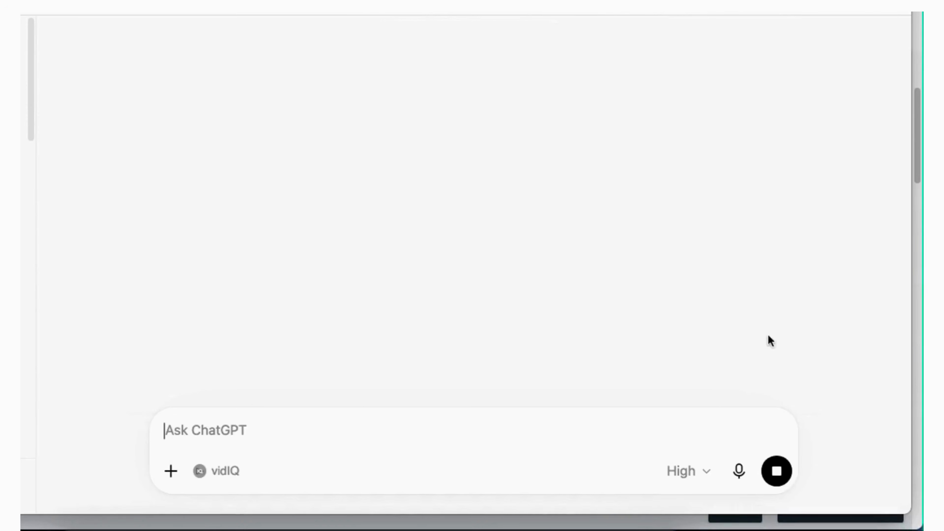
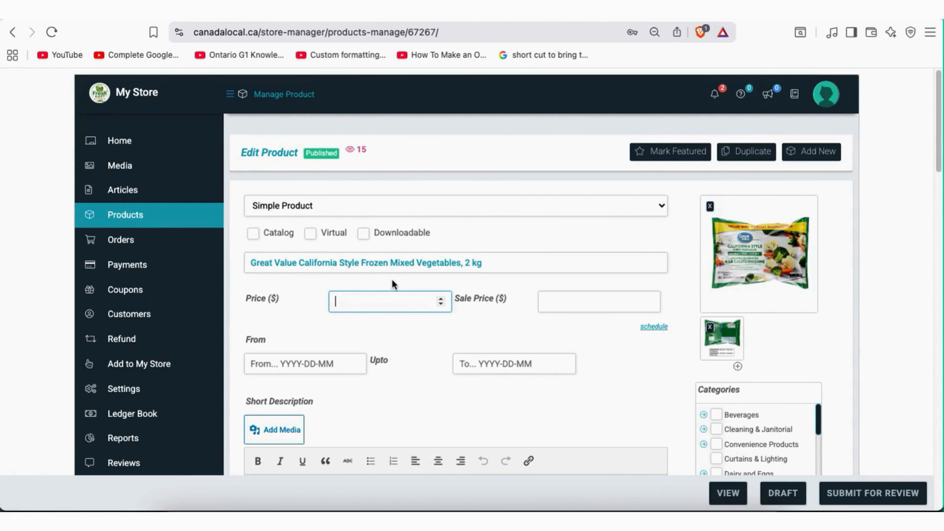
# Keep the product type as Simple Product and set the regular price to 7
pyautogui.click(440, 202)
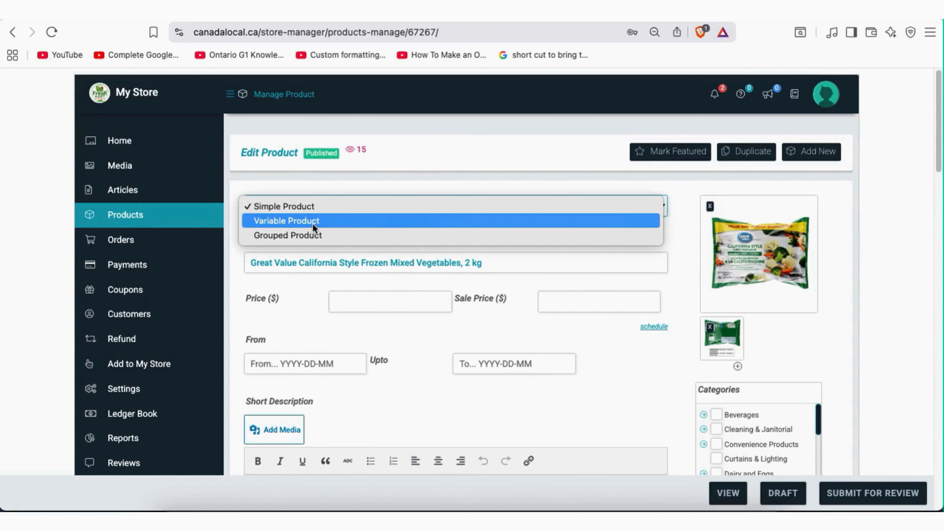
pyautogui.click(318, 209)
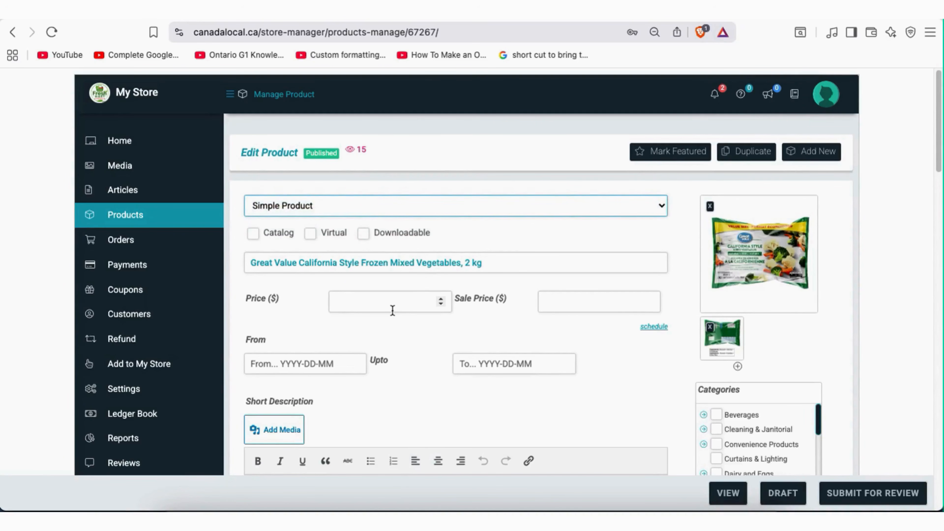
pyautogui.click(373, 301)
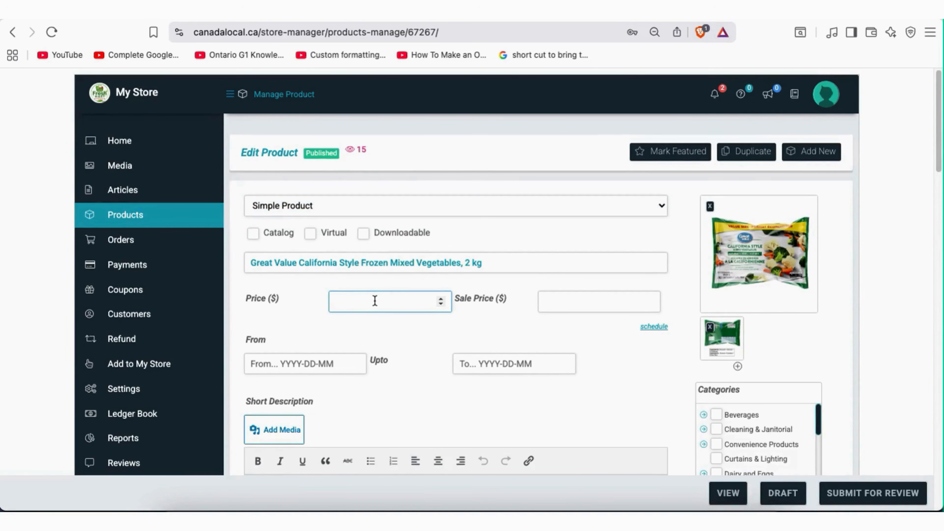
pyautogui.write('7')
# Enter a sale price of 6 scheduled from 2026-07-22 to 2026-07-31
pyautogui.click(569, 304)
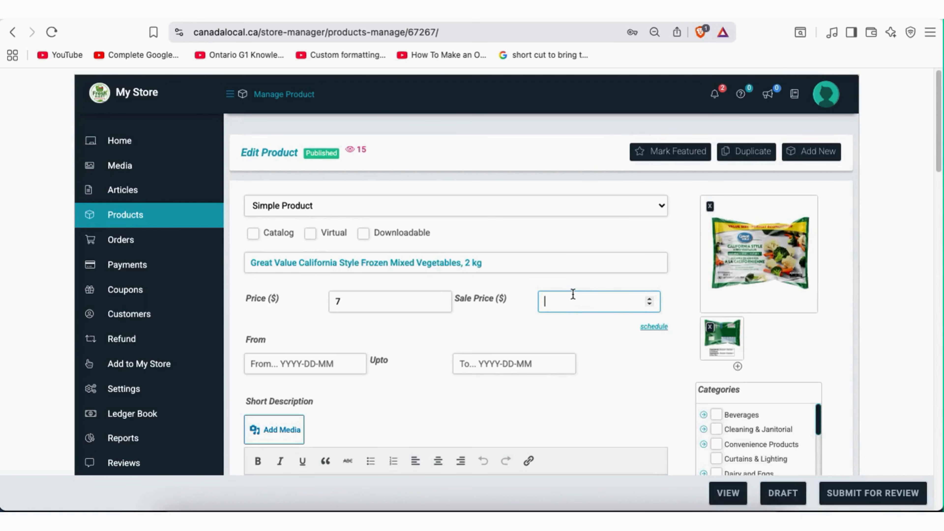
pyautogui.write('6')
pyautogui.click(657, 330)
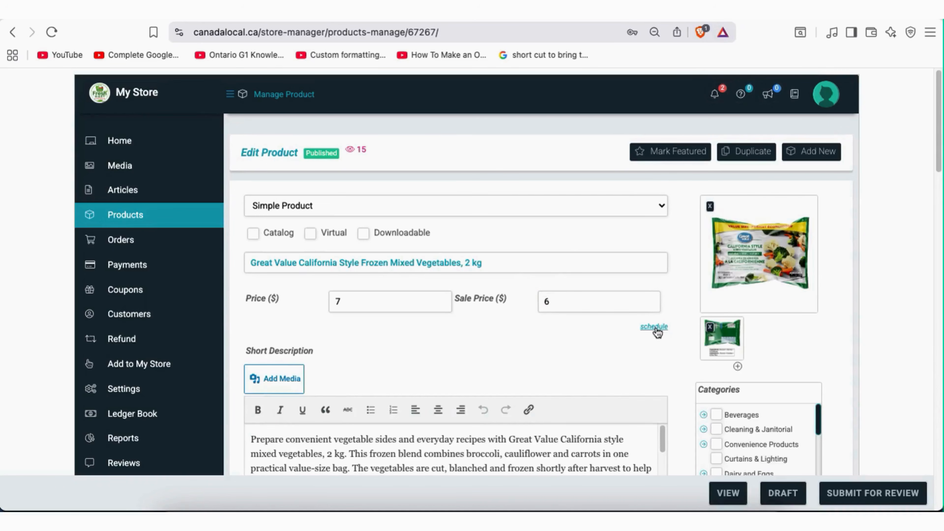
pyautogui.click(653, 328)
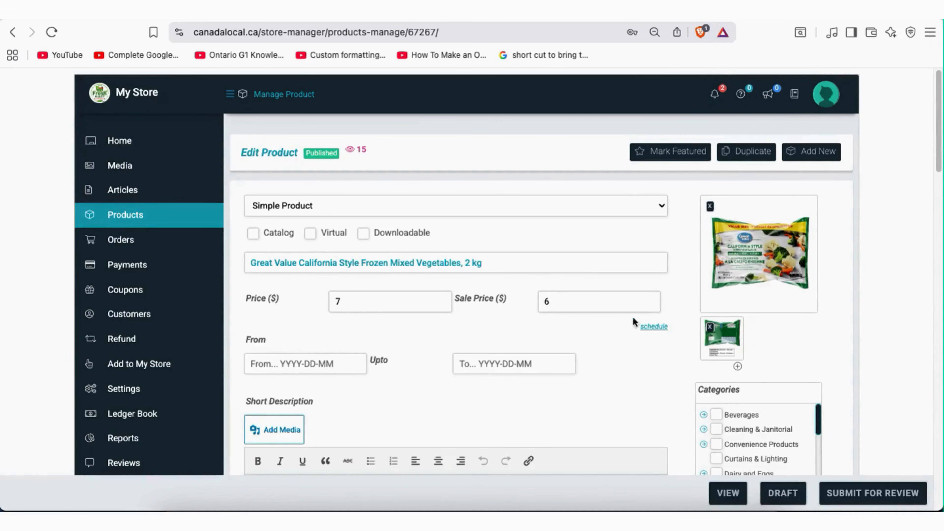
pyautogui.click(320, 366)
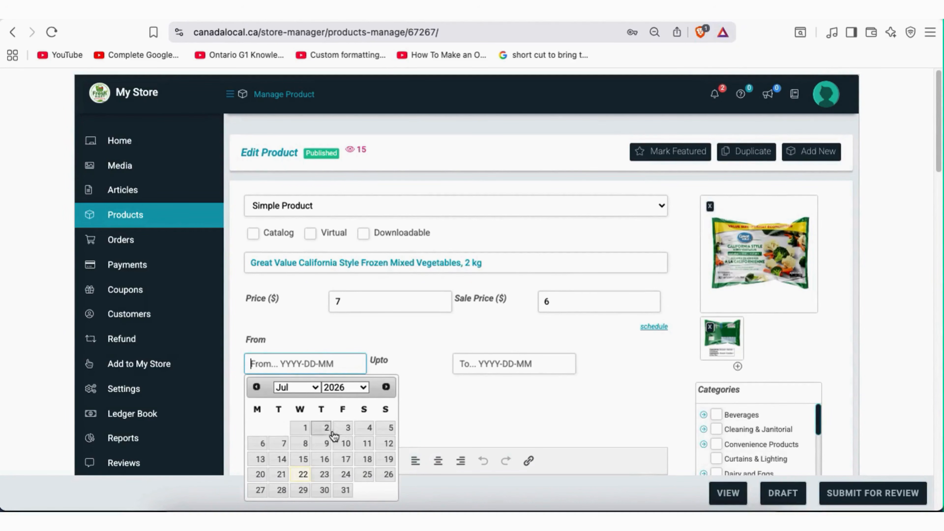
pyautogui.click(304, 475)
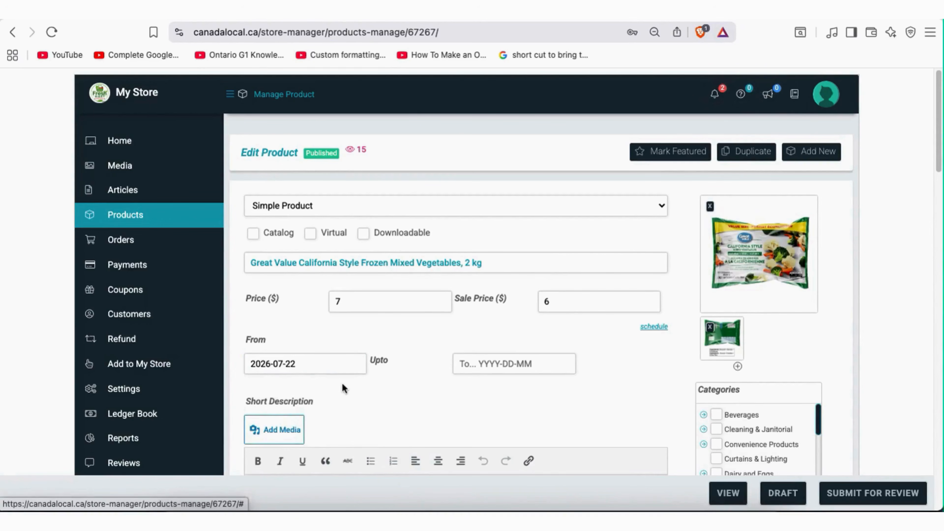
pyautogui.click(489, 364)
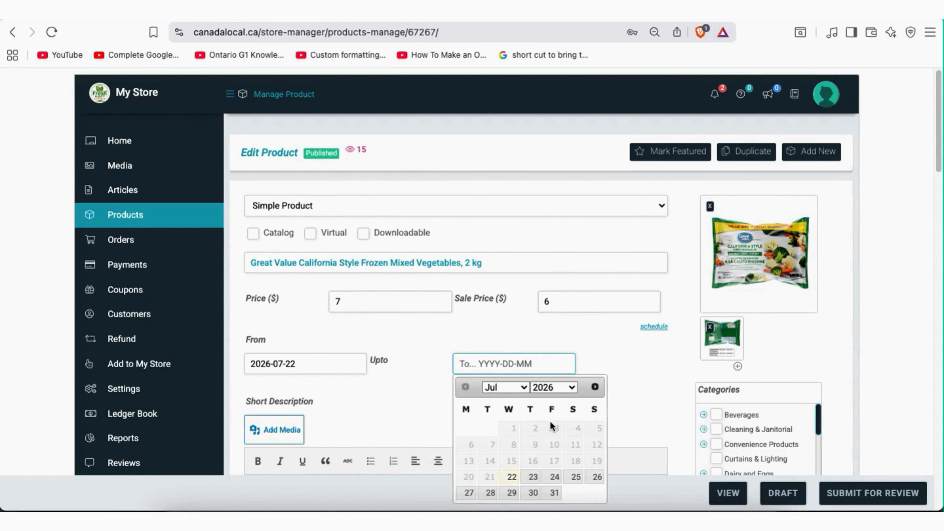
pyautogui.click(554, 493)
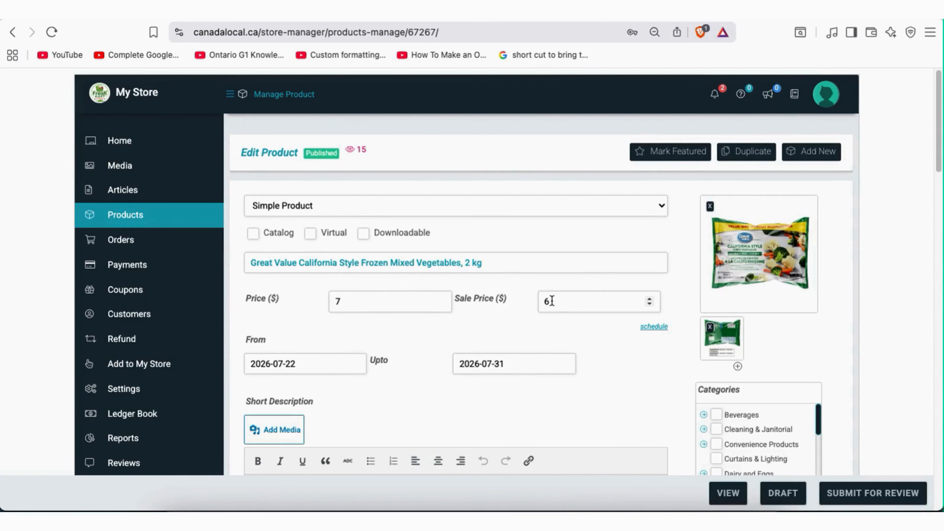
# Clear the sale price and both sale schedule dates, leaving no sale
pyautogui.moveTo(552, 301); pyautogui.dragTo(539, 303)
pyautogui.press('BackSpace')
pyautogui.click(298, 366)
pyautogui.moveTo(246, 373); pyautogui.dragTo(228, 368)
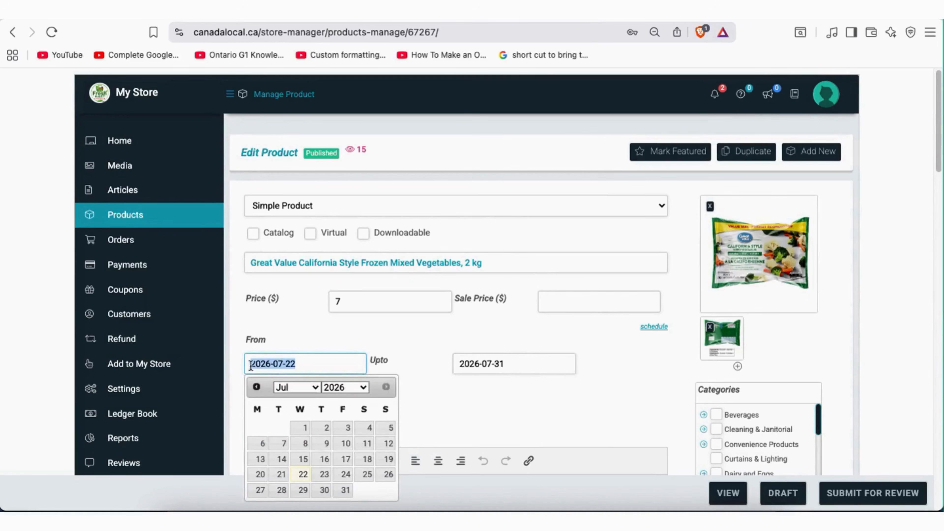
pyautogui.press('BackSpace')
pyautogui.click(519, 365)
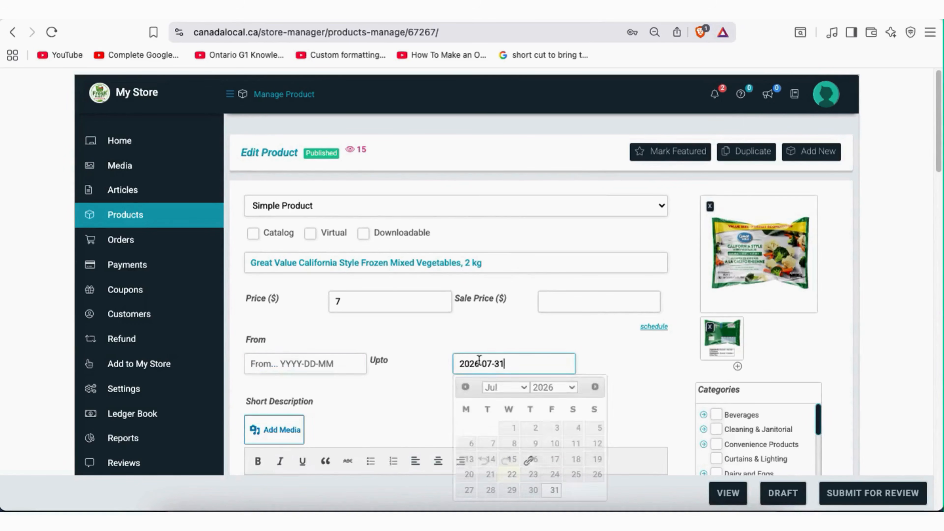
pyautogui.moveTo(519, 366); pyautogui.dragTo(452, 360)
pyautogui.press('BackSpace')
pyautogui.click(601, 352)
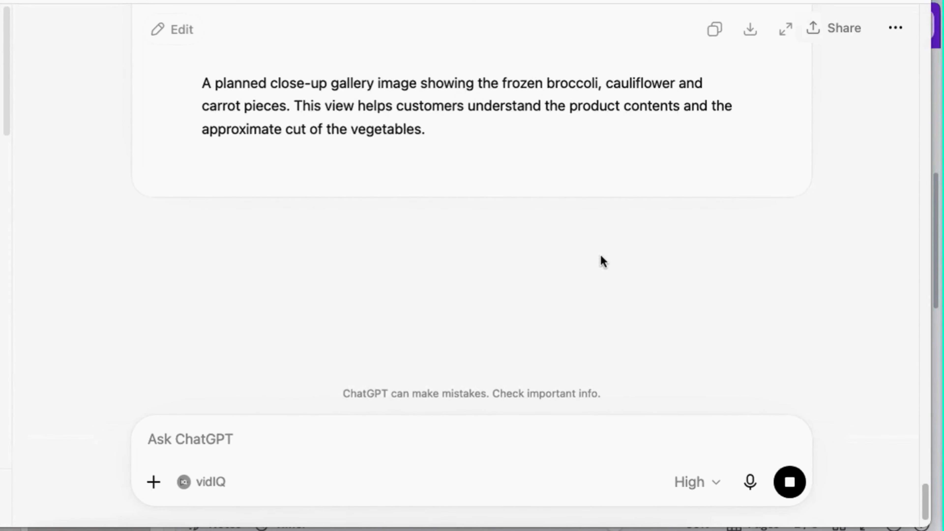
# Copy ChatGPT's reply headed 'Great Value California Style Frozen Mixed Vegetables, 2 kg' and return to the browser
pyautogui.scroll(20, 603, 260)
pyautogui.scroll(20, 601, 254)
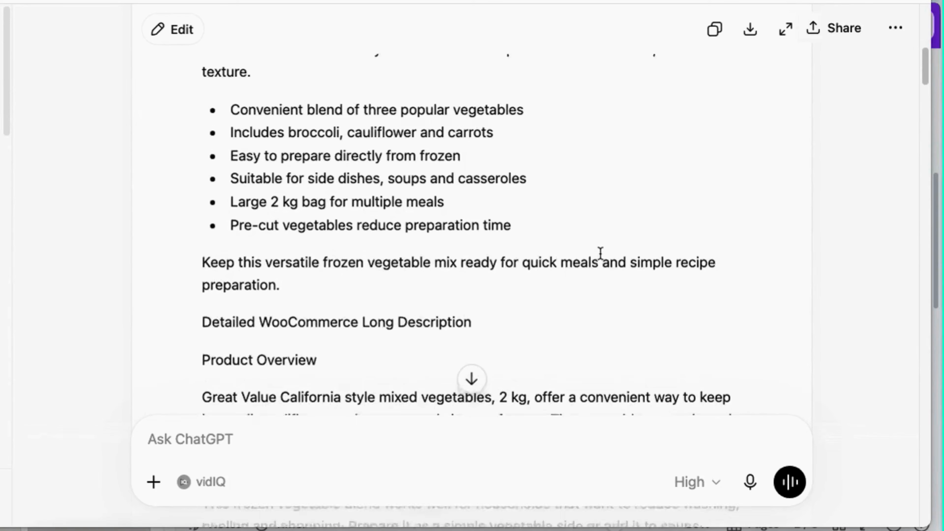
pyautogui.scroll(15, 600, 254)
pyautogui.scroll(-5, 601, 254)
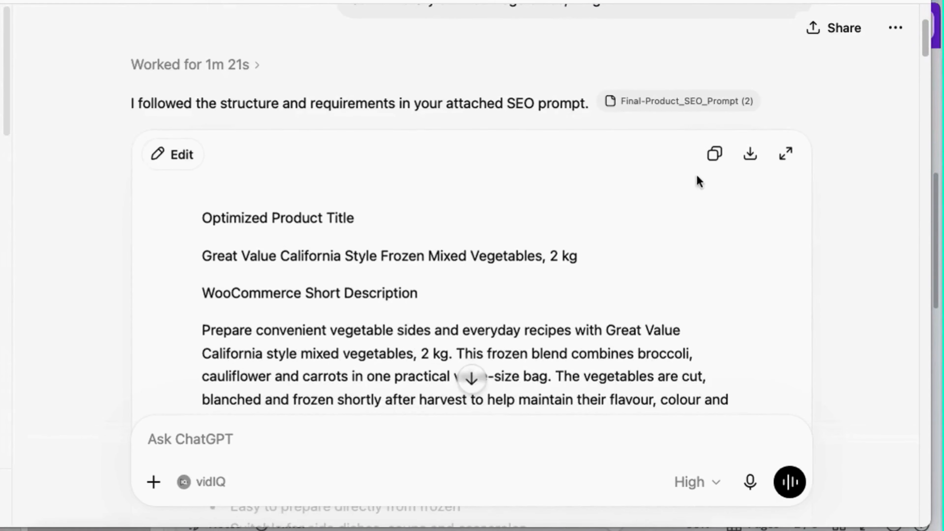
pyautogui.click(716, 154)
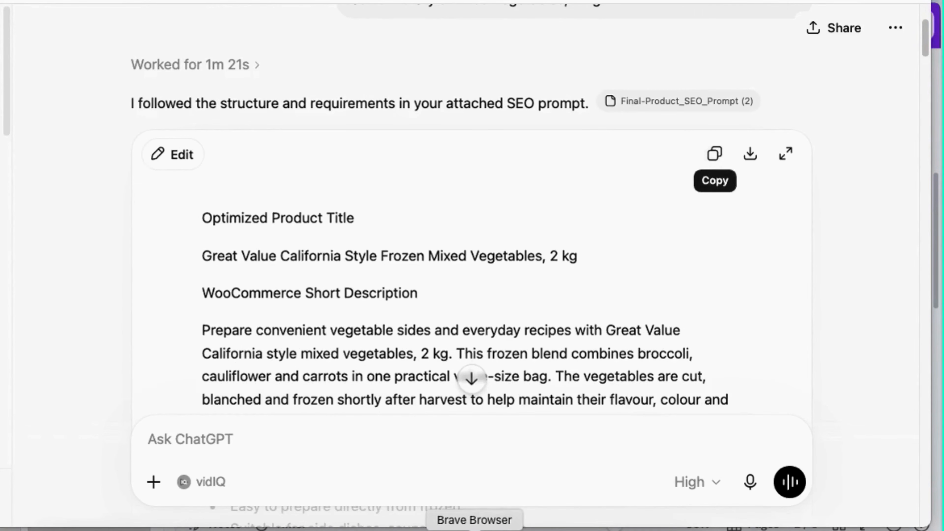
pyautogui.click(481, 527)
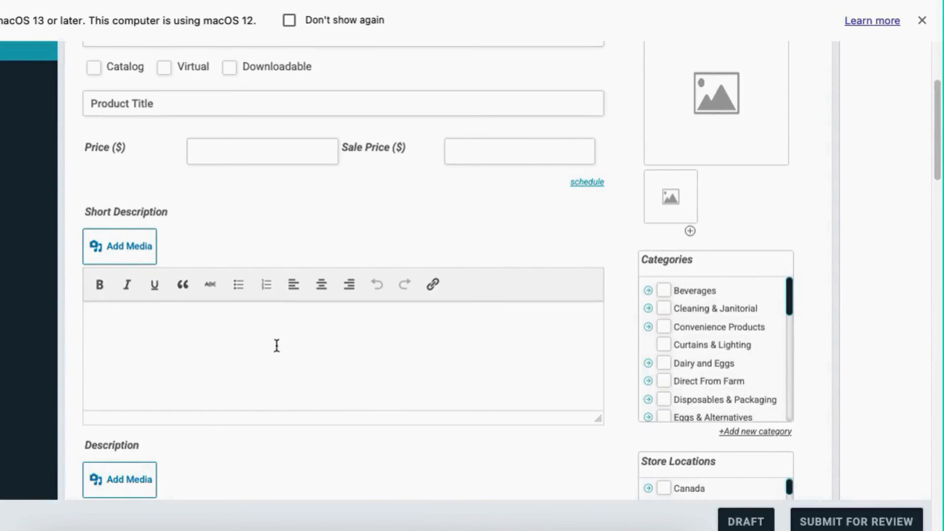
# Paste the generated listing text into the product Description editor
pyautogui.scroll(-2, 291, 350)
pyautogui.scroll(-6, 292, 350)
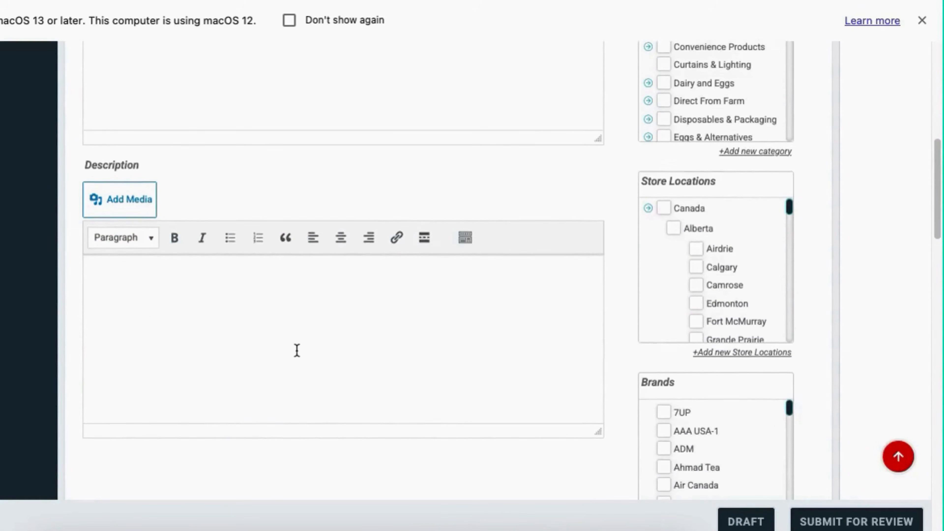
pyautogui.click(192, 251)
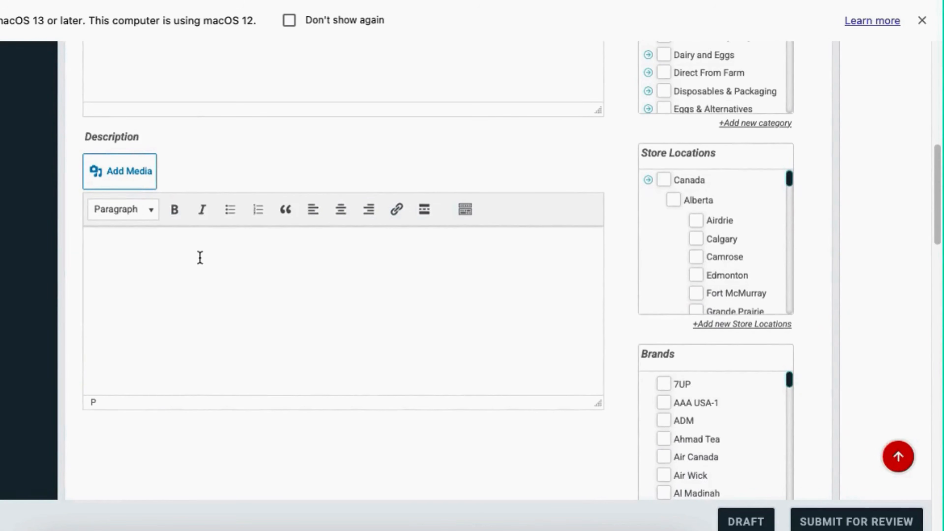
pyautogui.press('super+v')
pyautogui.scroll(-5, 346, 305)
pyautogui.scroll(6, 354, 313)
pyautogui.scroll(10, 354, 313)
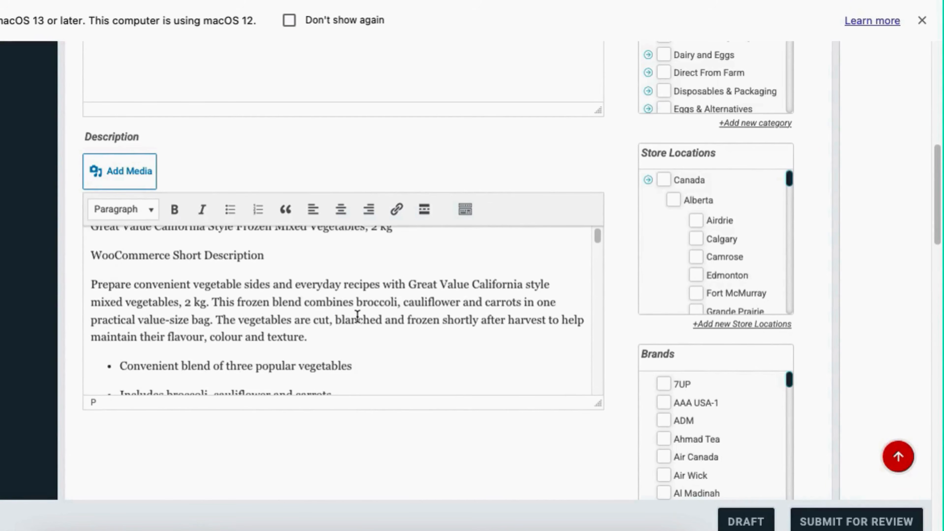
pyautogui.scroll(3, 357, 316)
pyautogui.scroll(2, 358, 316)
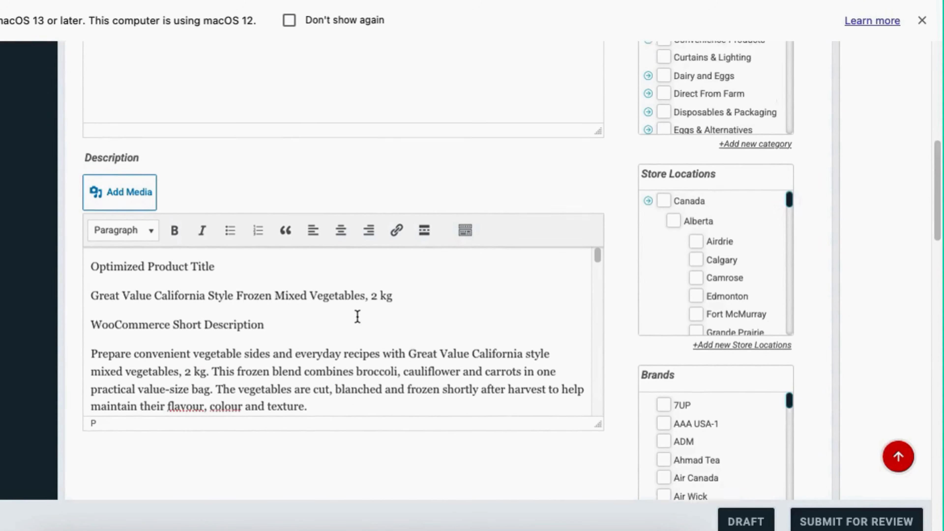
# Move the 'Great Value California Style Frozen Mixed Vegetables, 2 kg' line into Product Title and delete leftover headings
pyautogui.tripleClick(338, 301)
pyautogui.rightClick(338, 301)
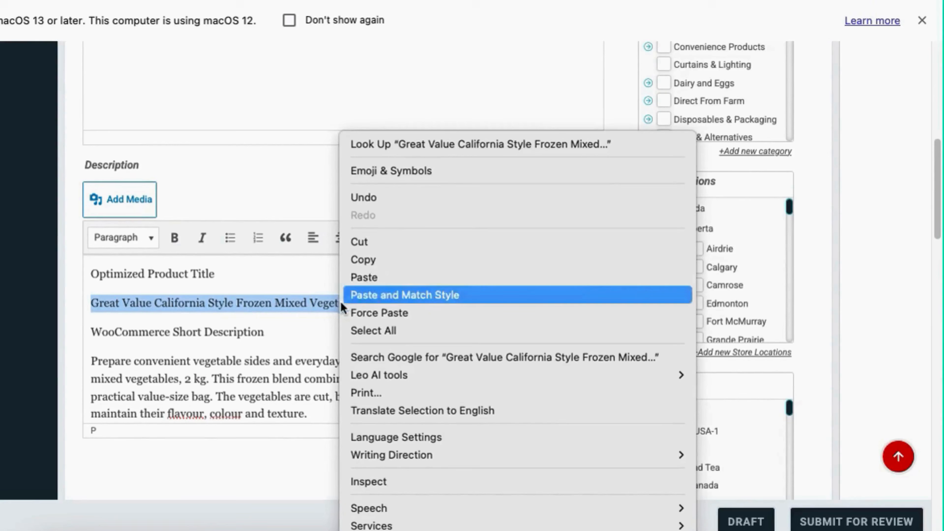
pyautogui.click(379, 245)
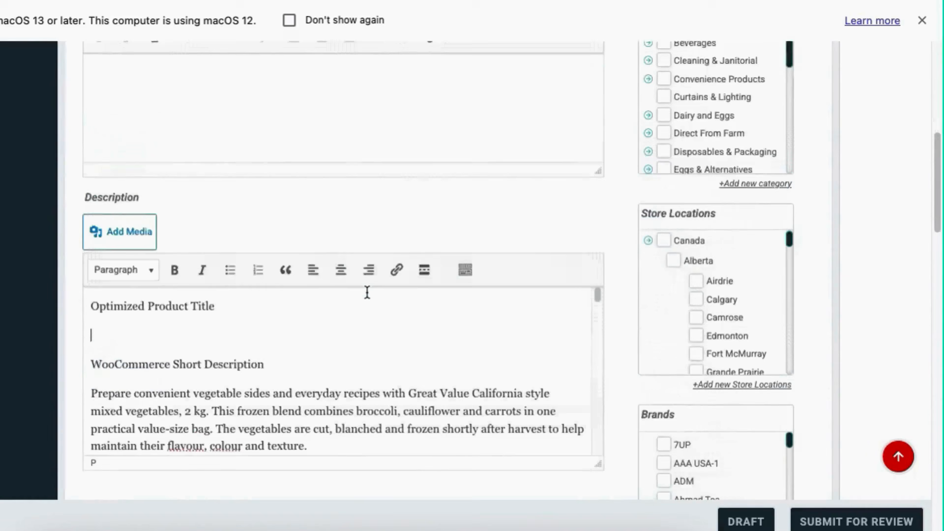
pyautogui.scroll(10, 348, 280)
pyautogui.rightClick(152, 281)
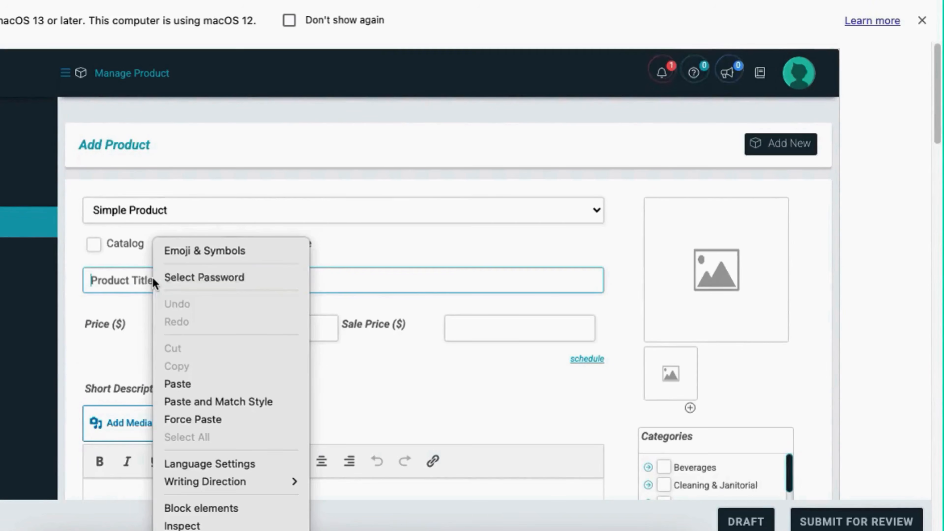
pyautogui.scroll(-1, 373, 382)
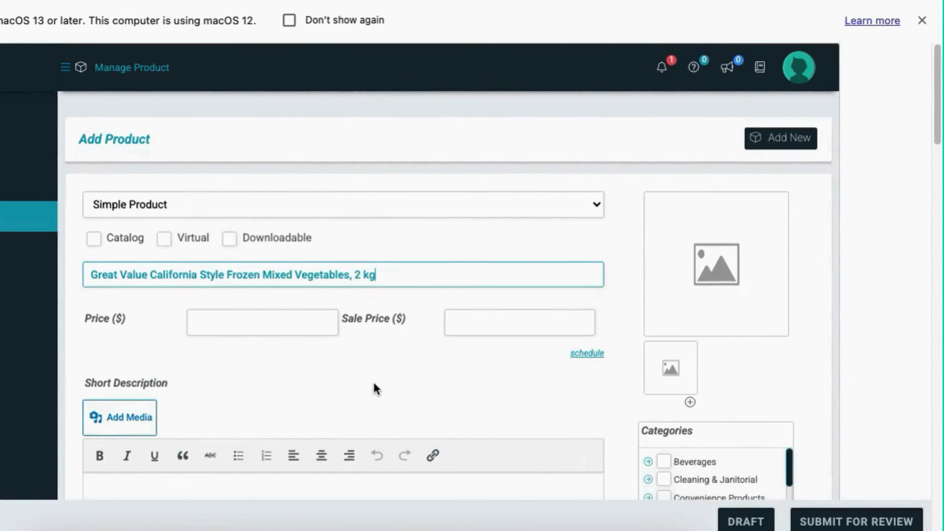
pyautogui.rightClick(152, 281)
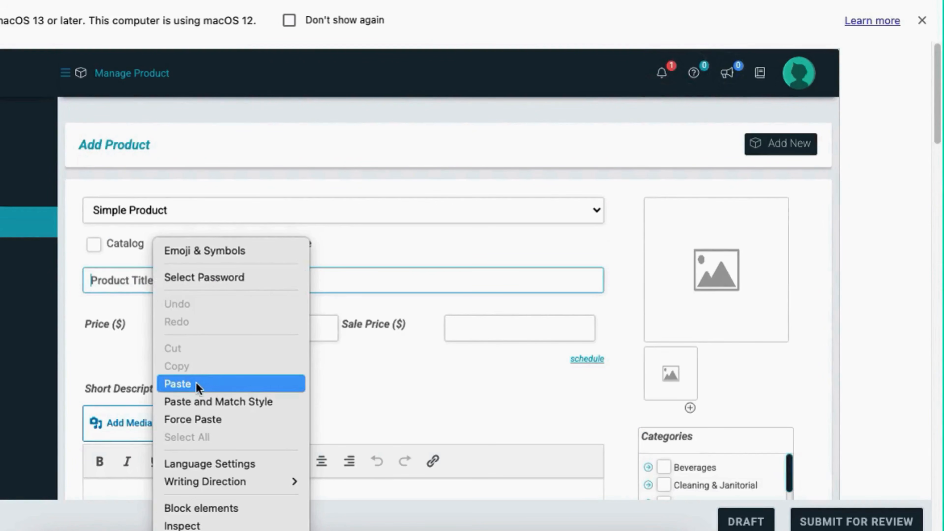
pyautogui.click(196, 385)
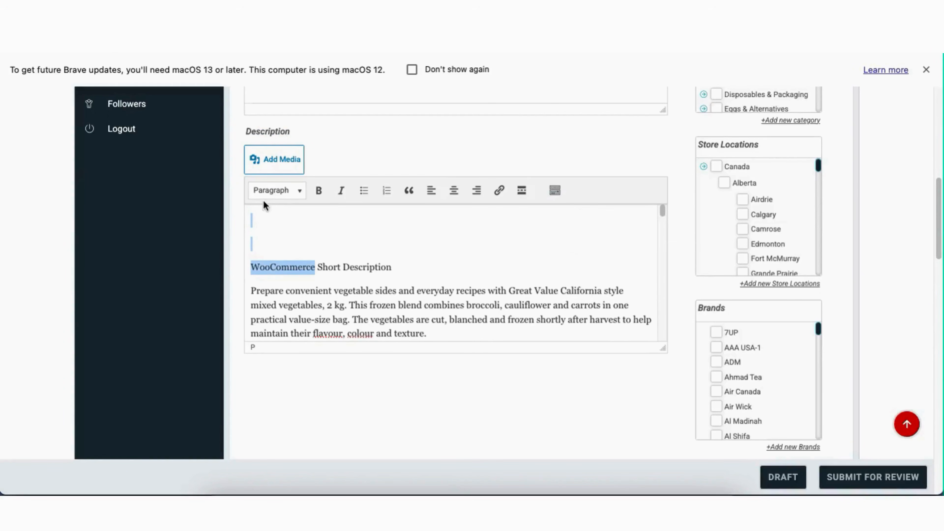
pyautogui.press('BackSpace')
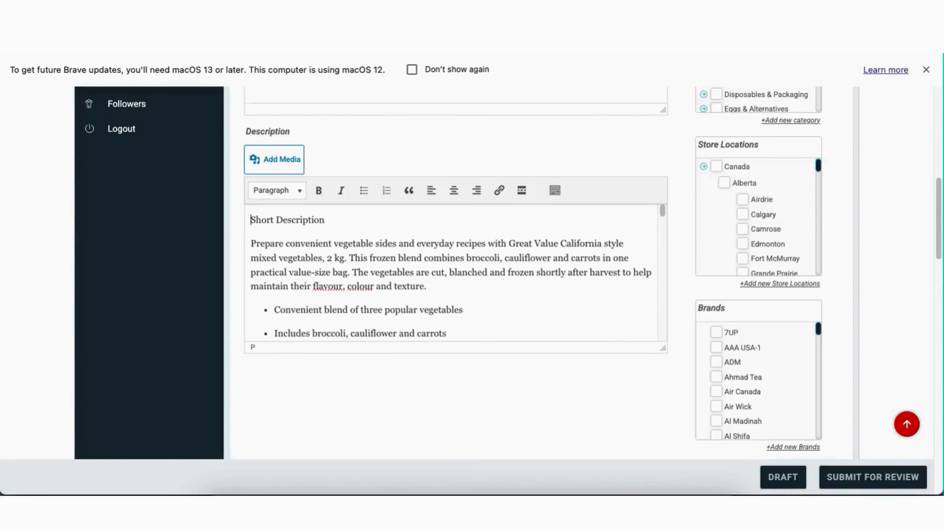
# Replace the Short Description text with the pasted bullet list and closing paragraph
pyautogui.moveTo(321, 225); pyautogui.dragTo(269, 200)
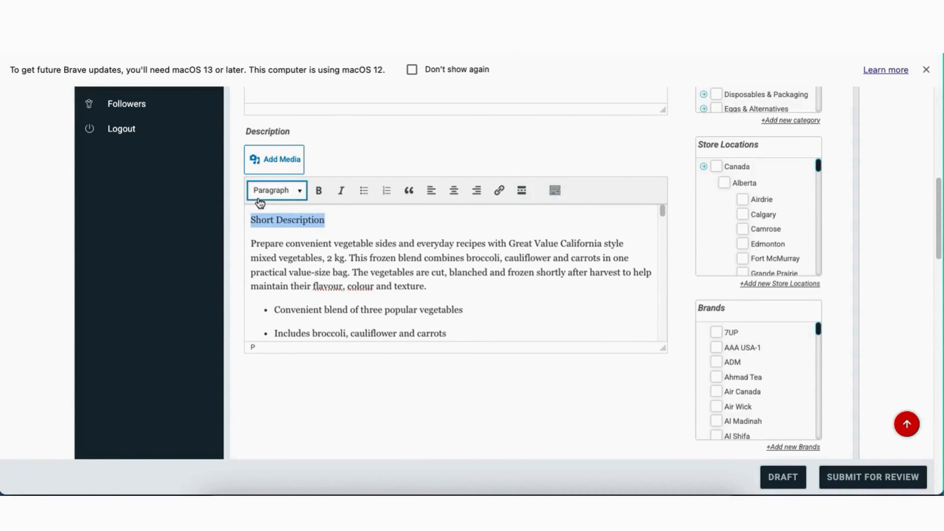
pyautogui.press('BackSpace')
pyautogui.scroll(-1, 329, 248)
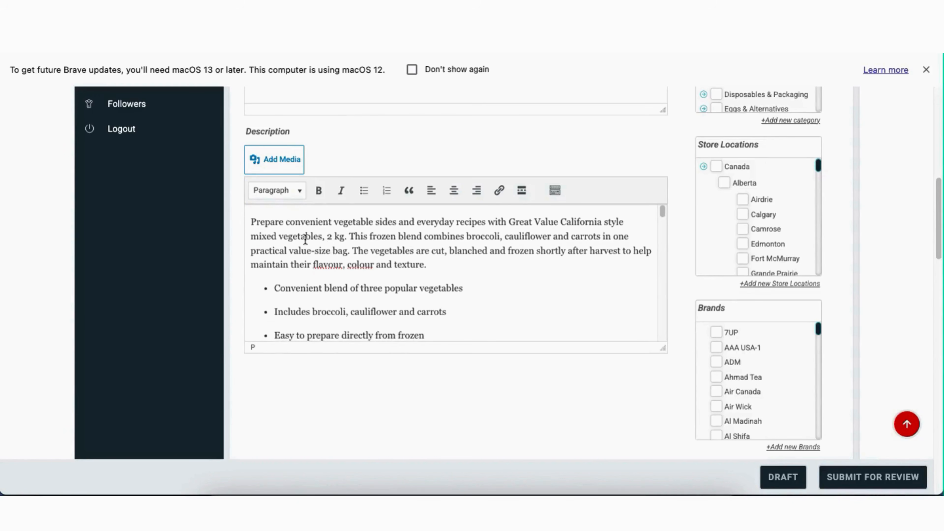
pyautogui.moveTo(253, 223); pyautogui.dragTo(638, 257)
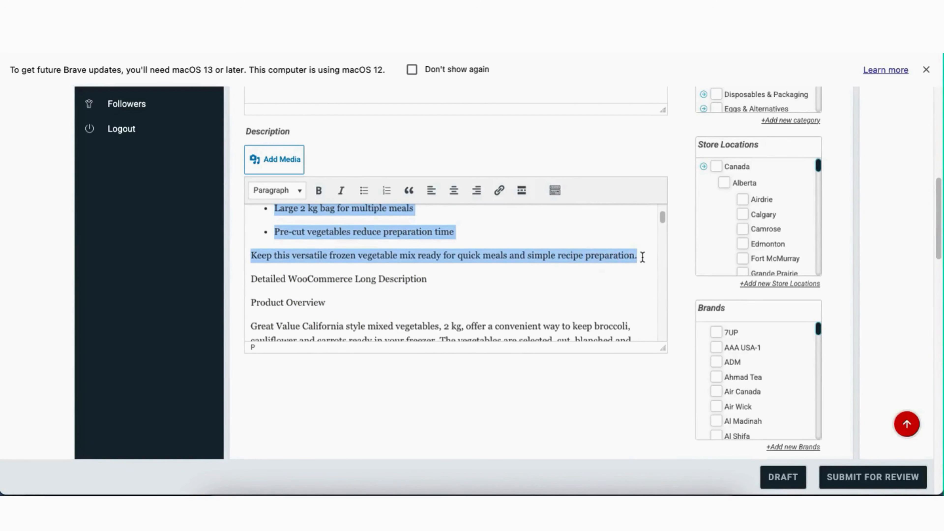
pyautogui.press('BackSpace')
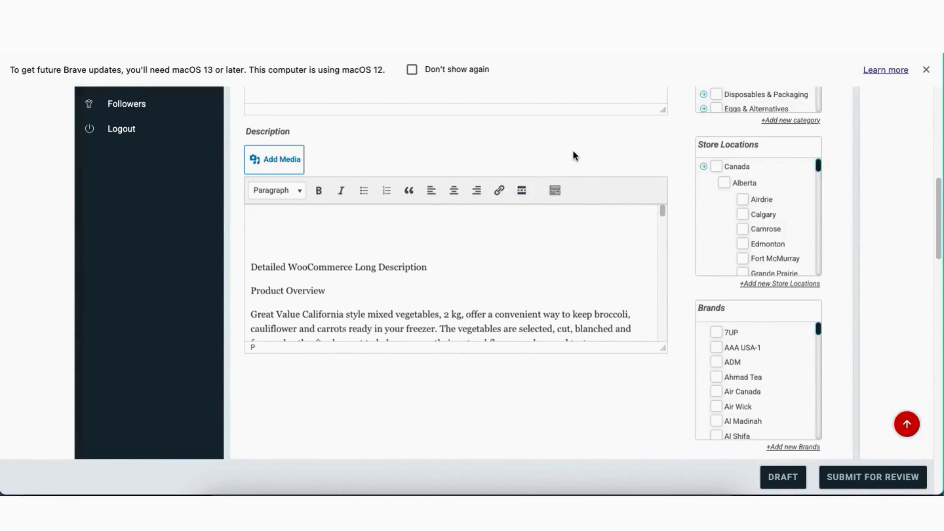
pyautogui.scroll(10, 573, 153)
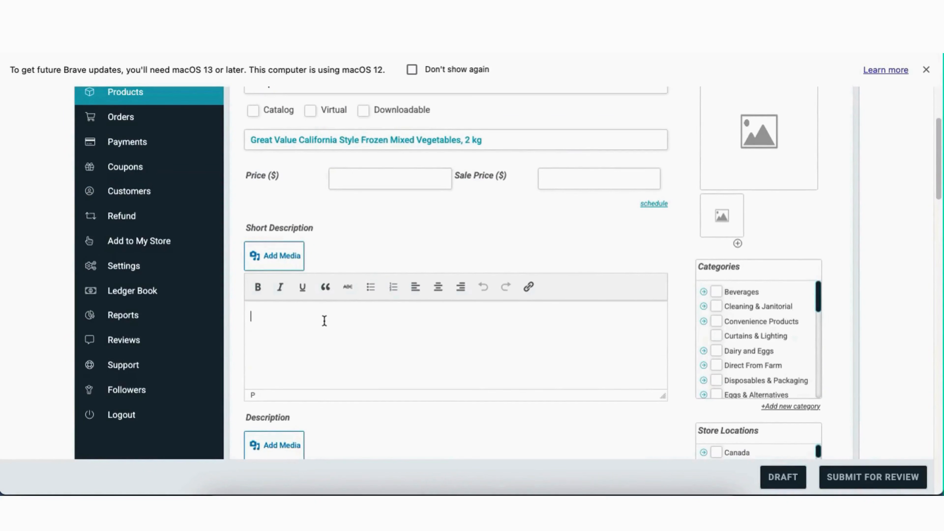
pyautogui.press('super+v')
# Delete the 'Detailed WooCommerce Long Description' and 'Product Overview' headings from the long Description
pyautogui.scroll(-1, 439, 352)
pyautogui.scroll(-6, 449, 386)
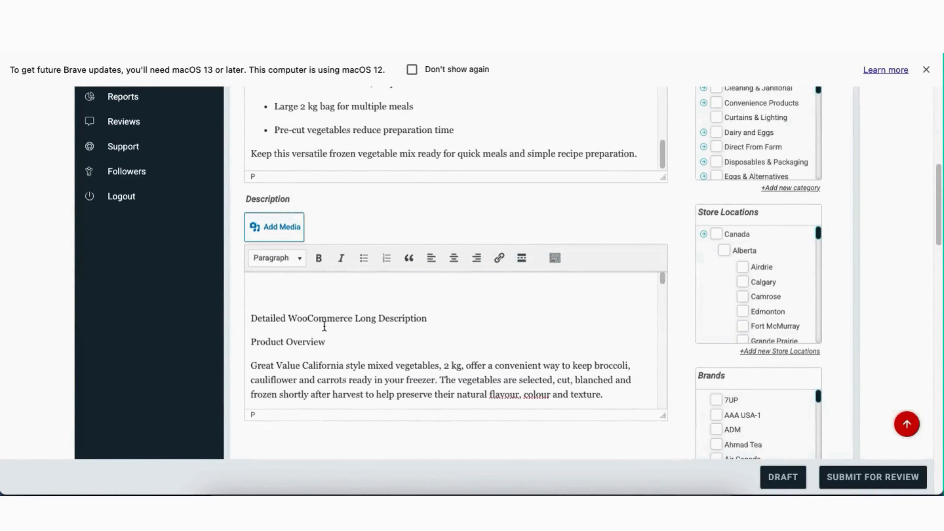
pyautogui.moveTo(325, 343); pyautogui.dragTo(247, 276)
pyautogui.press('BackSpace')
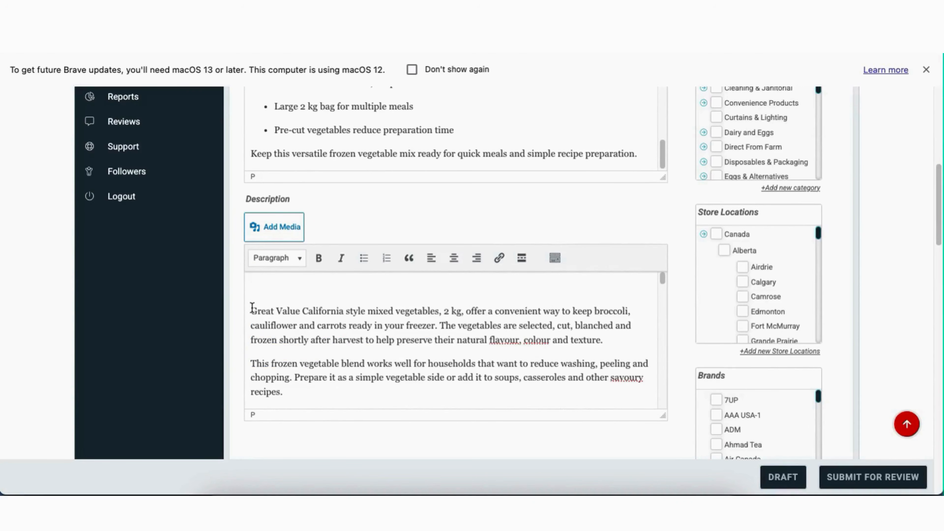
pyautogui.press('BackSpace')
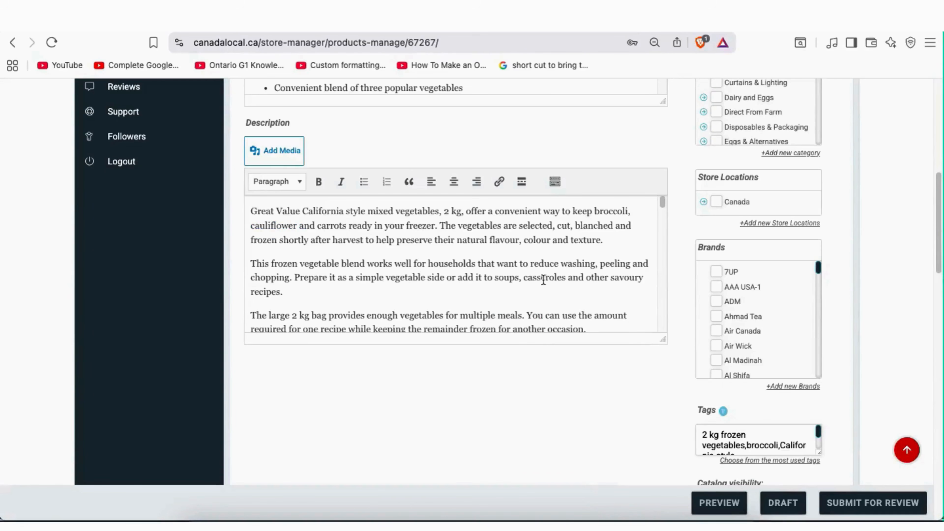
# Stretch the Short Description editor taller to show its full bullet summary
pyautogui.scroll(10, 420, 385)
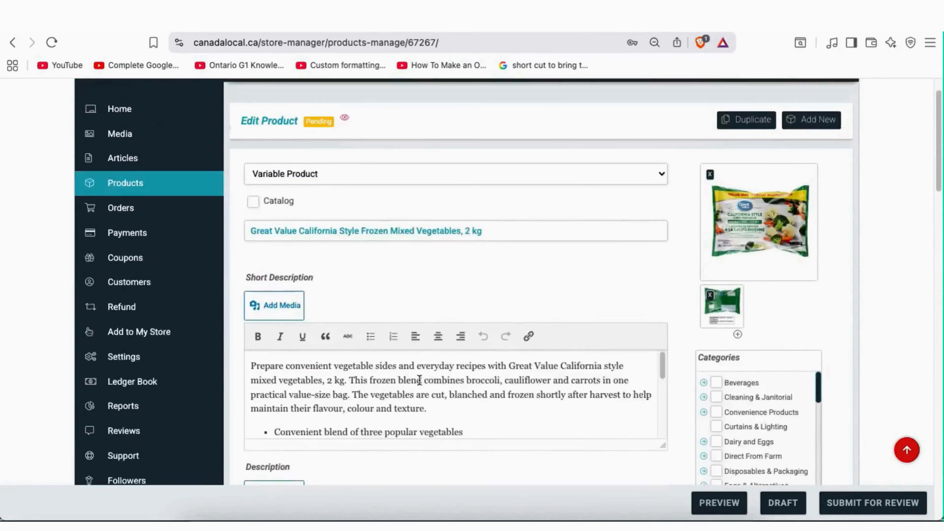
pyautogui.scroll(-2, 430, 316)
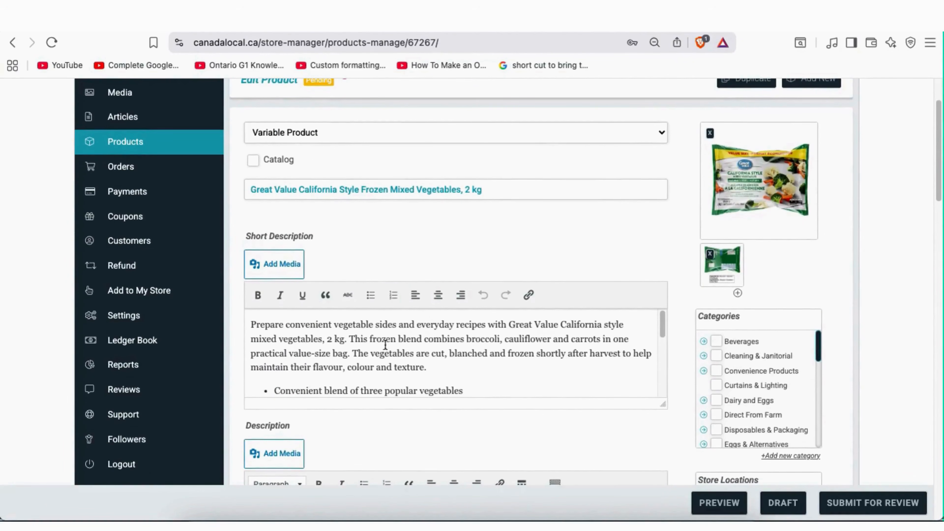
pyautogui.click(377, 342)
pyautogui.moveTo(321, 240); pyautogui.dragTo(244, 238)
pyautogui.click(371, 334)
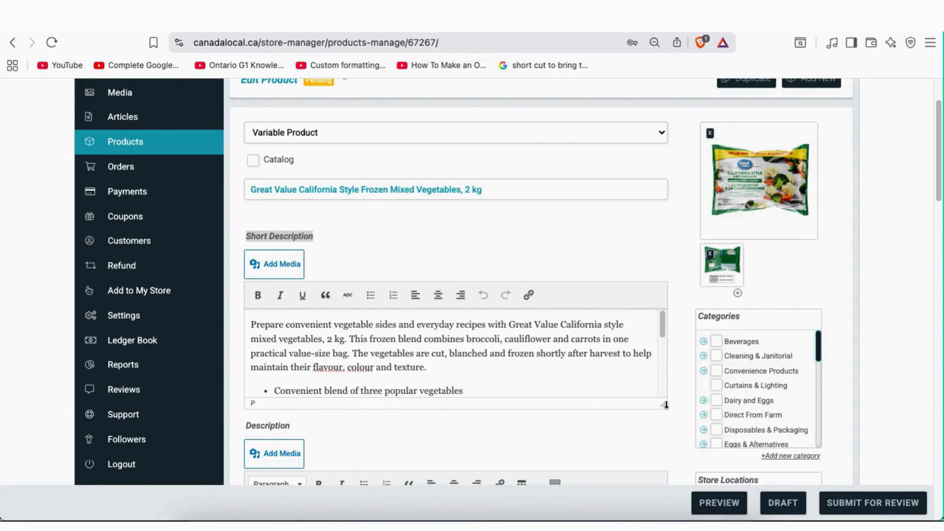
pyautogui.moveTo(666, 404); pyautogui.dragTo(663, 474)
pyautogui.scroll(-4, 601, 390)
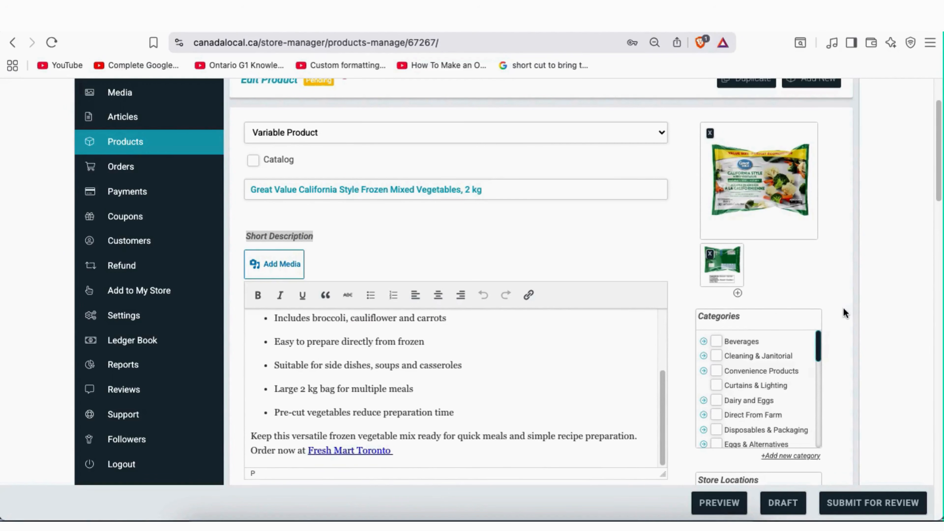
pyautogui.scroll(-10, 843, 307)
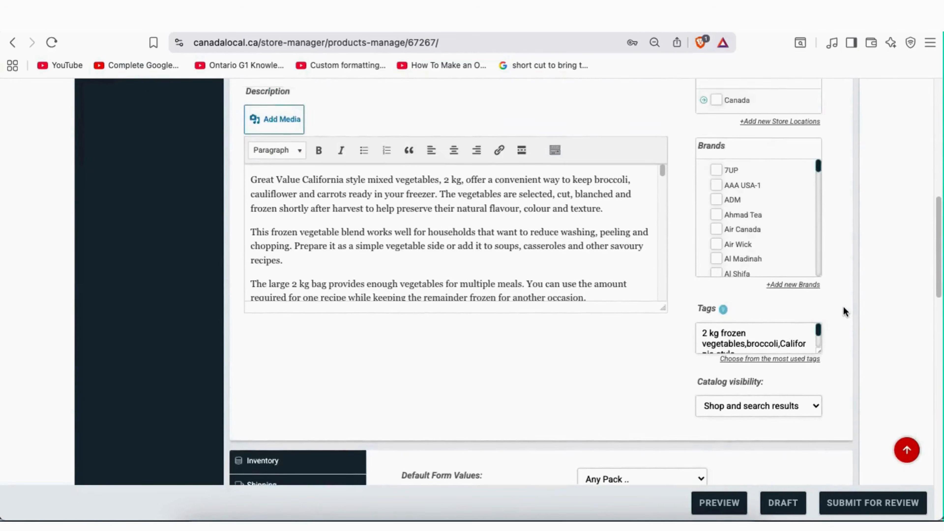
pyautogui.scroll(2, 843, 307)
# Stretch the Description editor and review Key Features, Ideal Uses and Frequently Asked Questions
pyautogui.moveTo(291, 151); pyautogui.dragTo(247, 147)
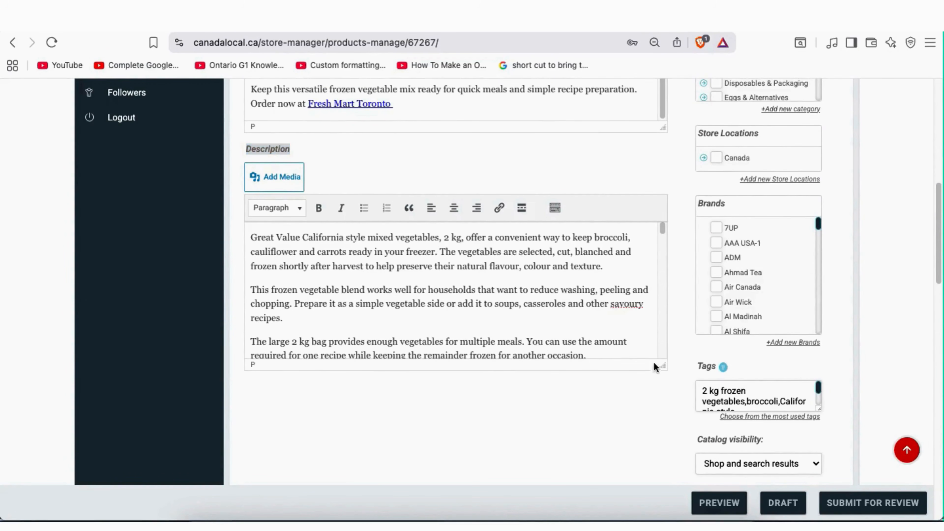
pyautogui.moveTo(663, 377); pyautogui.dragTo(664, 480)
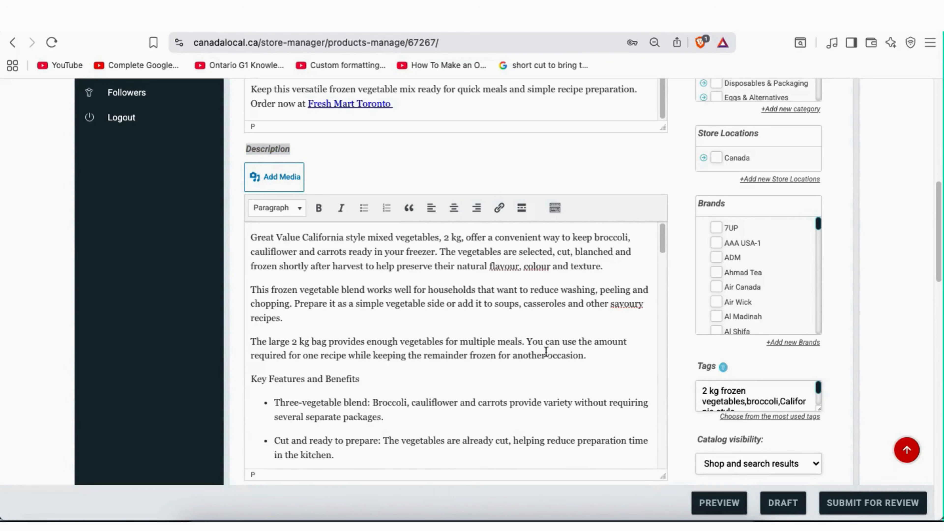
pyautogui.scroll(-5, 545, 351)
pyautogui.scroll(-10, 546, 350)
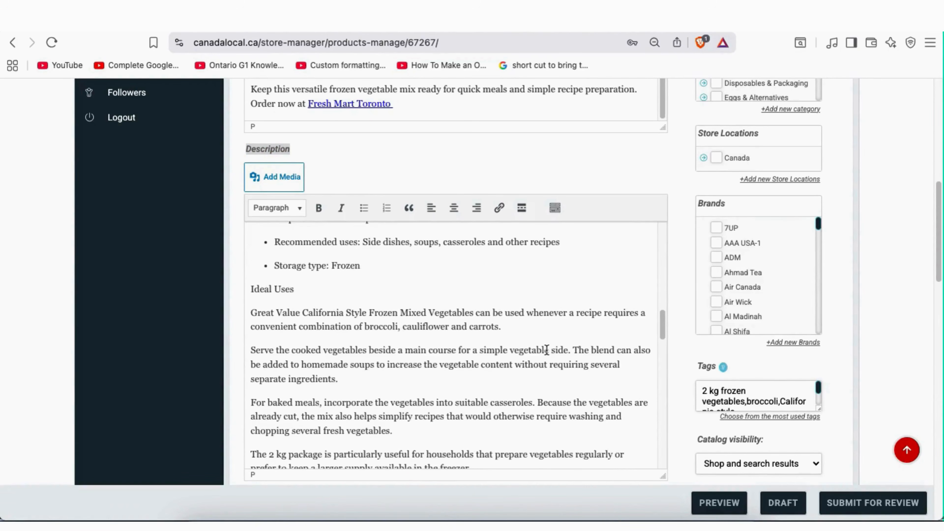
pyautogui.scroll(-15, 546, 350)
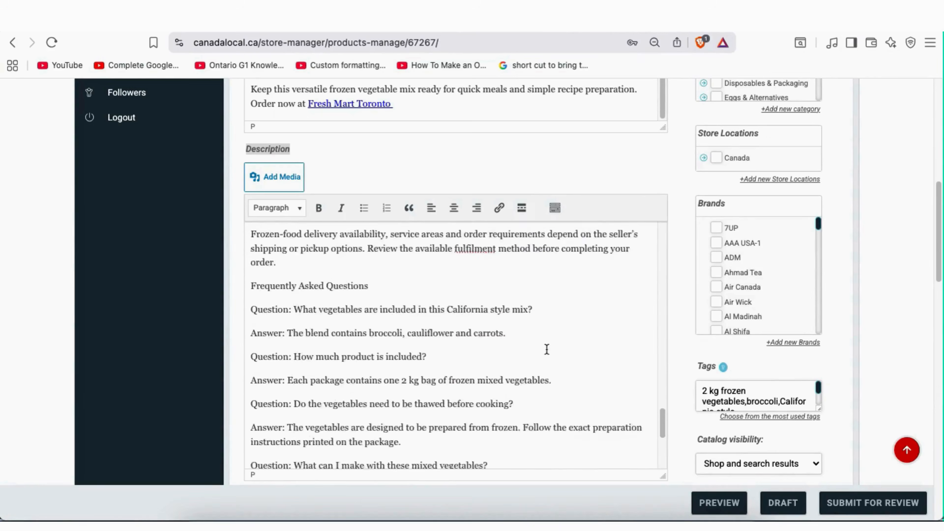
pyautogui.scroll(-3, 547, 349)
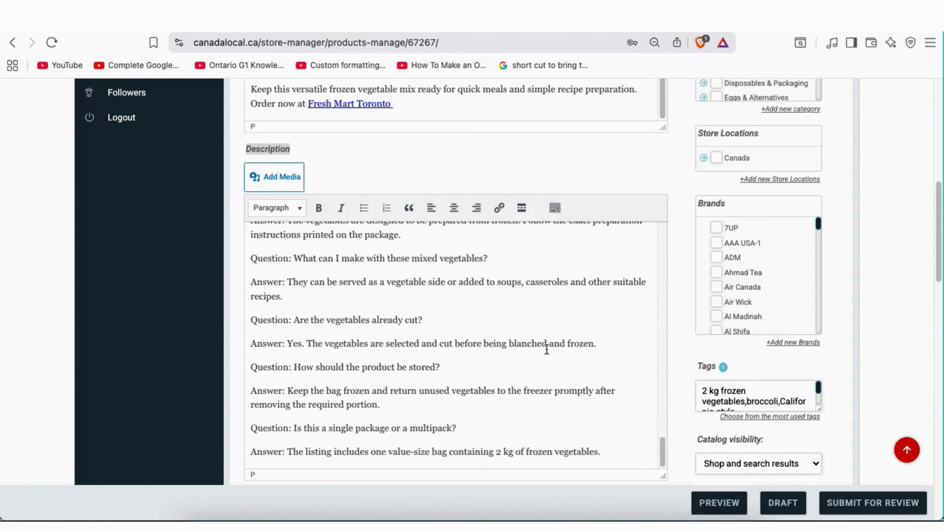
pyautogui.scroll(12, 533, 350)
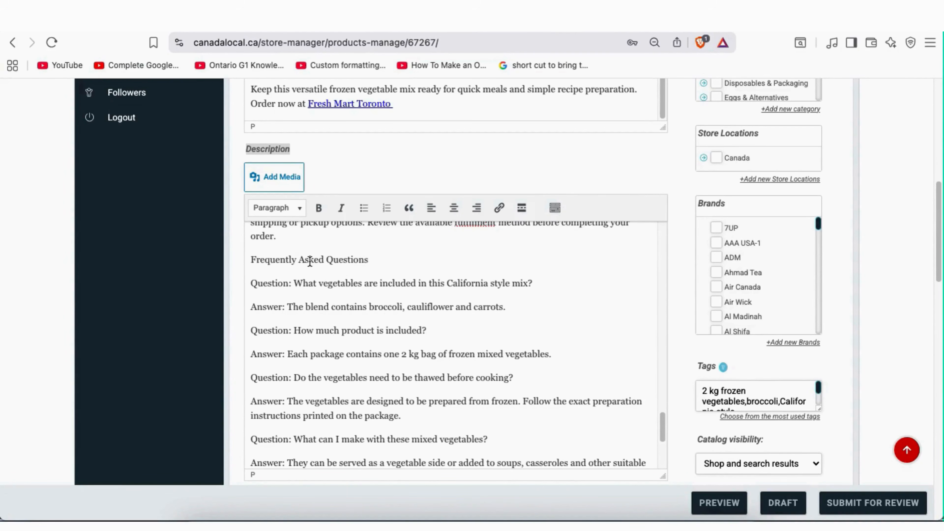
# Bold the Frequently Asked Questions, Shipping and Ordering Information, and Why Choose This Product? headings
pyautogui.tripleClick(309, 261)
pyautogui.click(318, 209)
pyautogui.click(380, 291)
pyautogui.scroll(10, 379, 291)
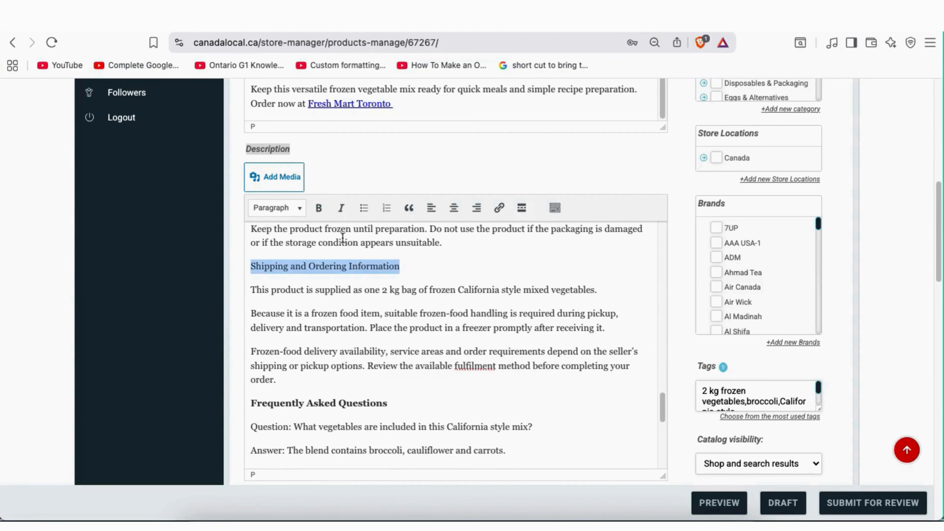
pyautogui.click(319, 209)
pyautogui.click(403, 312)
pyautogui.scroll(10, 403, 313)
pyautogui.scroll(5, 403, 312)
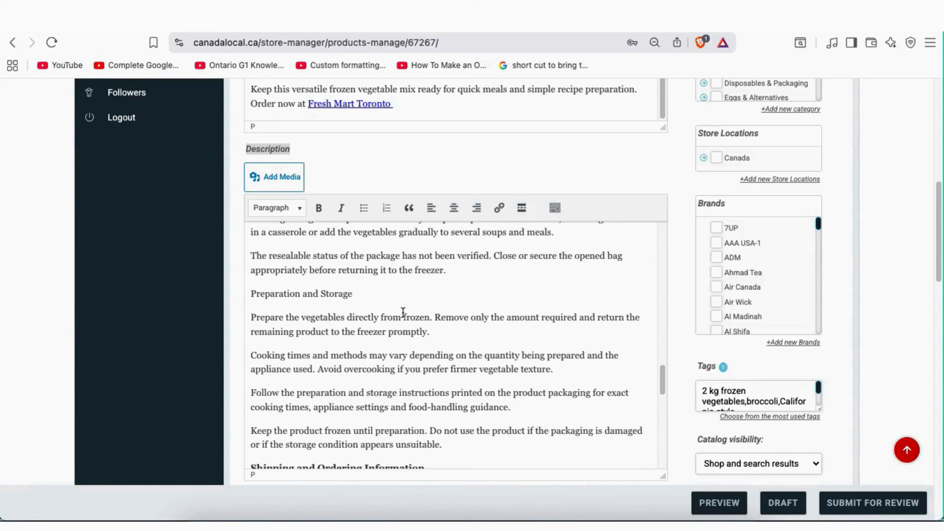
pyautogui.scroll(5, 402, 312)
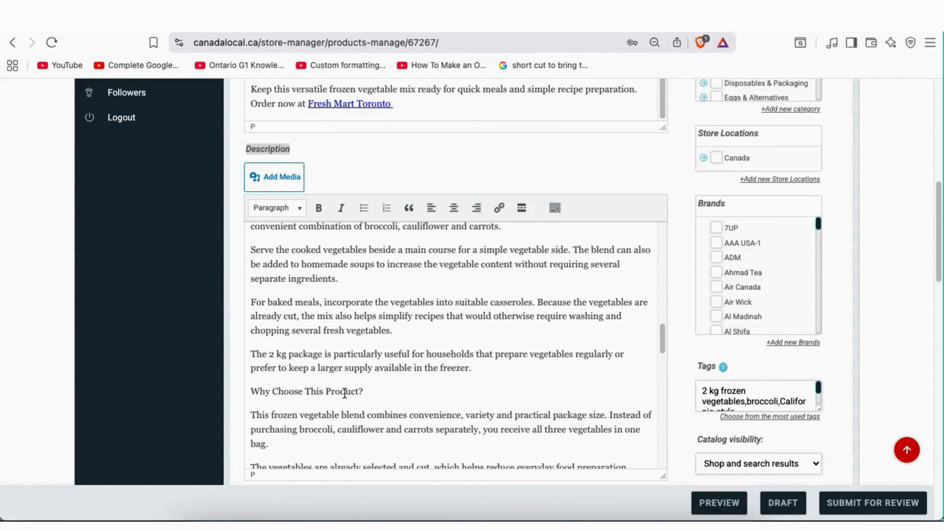
pyautogui.tripleClick(344, 393)
pyautogui.click(319, 207)
pyautogui.click(406, 340)
# Bold the Ideal Uses, Product Specifications, and Key Features and Benefits headings
pyautogui.scroll(-4, 407, 340)
pyautogui.scroll(4, 406, 339)
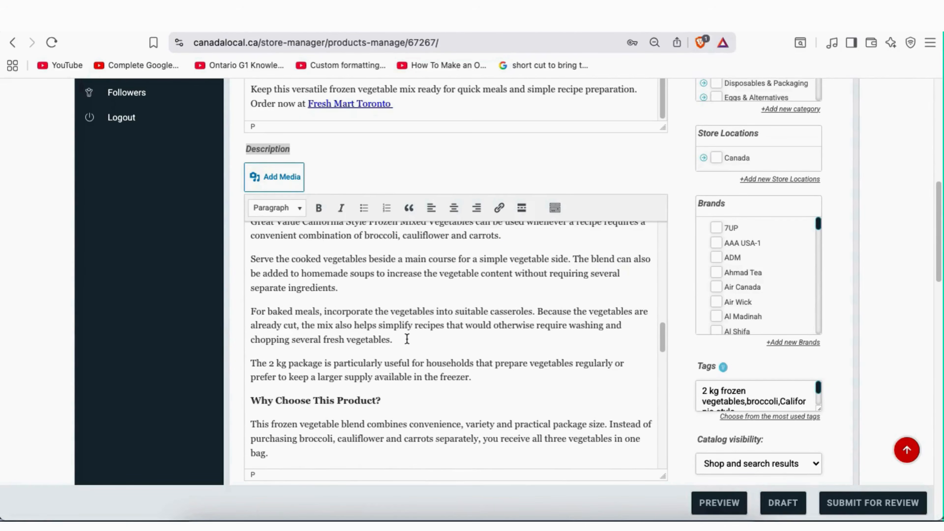
pyautogui.scroll(6, 406, 338)
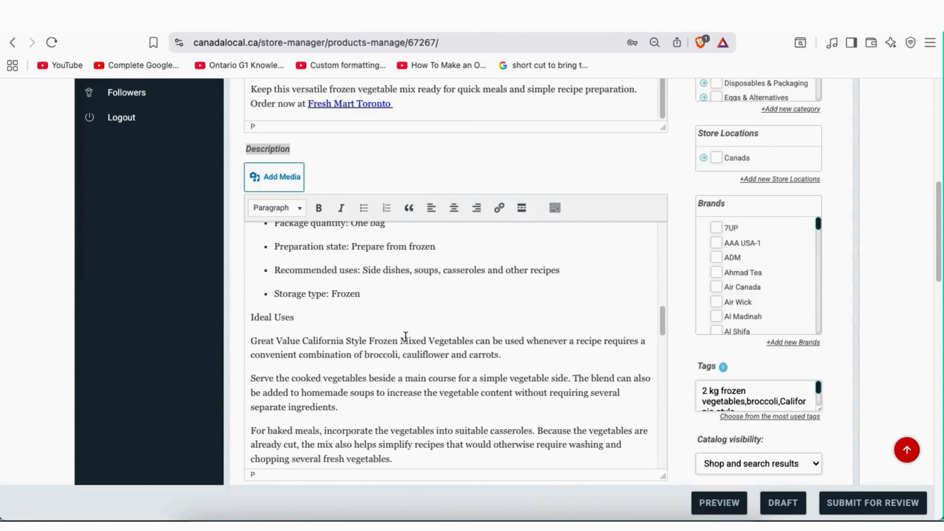
pyautogui.tripleClick(280, 396)
pyautogui.click(322, 213)
pyautogui.click(400, 327)
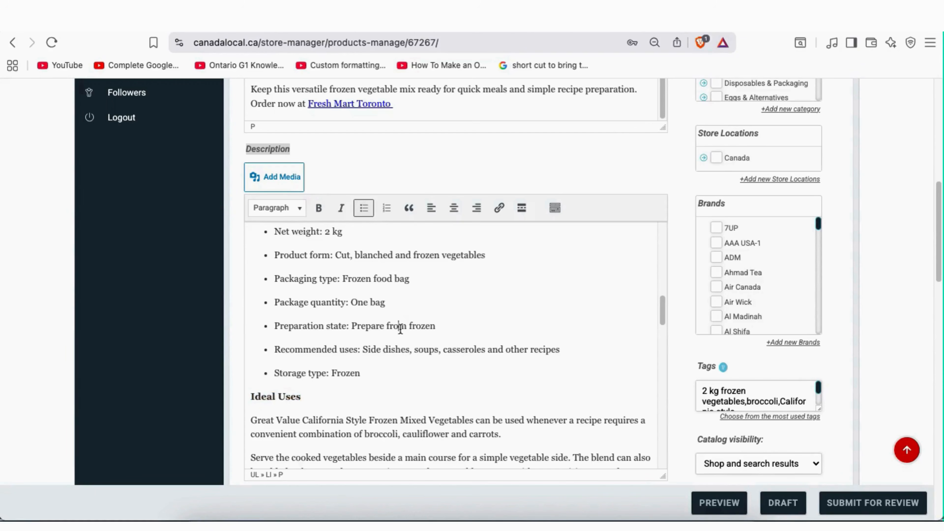
pyautogui.scroll(8, 401, 328)
pyautogui.scroll(2, 401, 330)
pyautogui.scroll(-2, 397, 332)
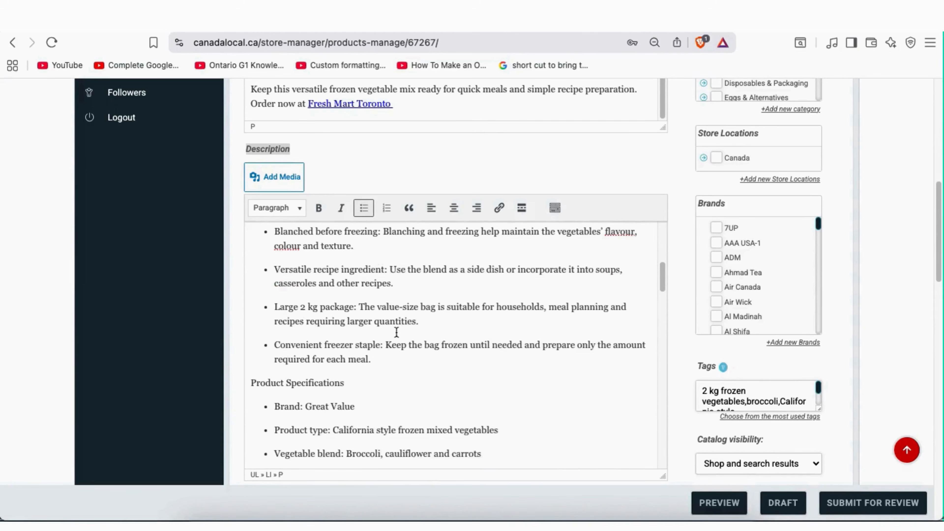
pyautogui.tripleClick(320, 383)
pyautogui.click(318, 208)
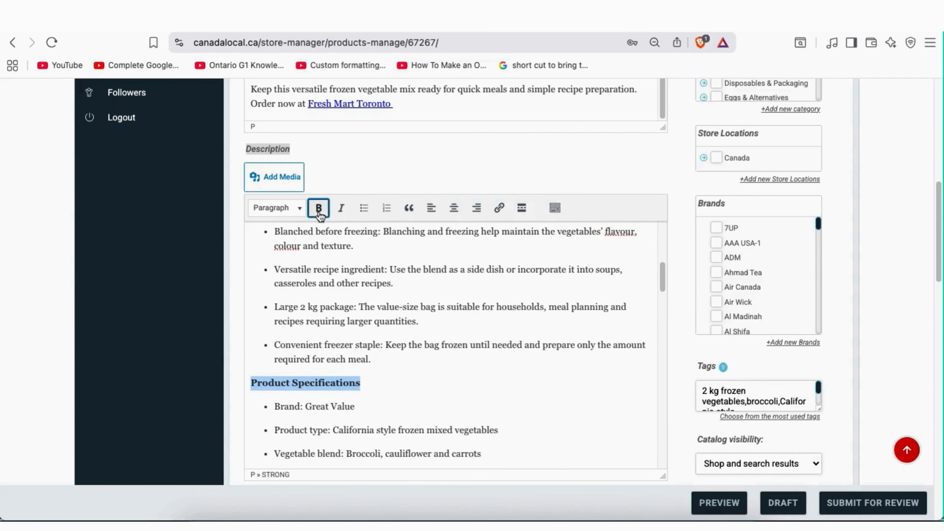
pyautogui.click(408, 313)
pyautogui.scroll(3, 408, 312)
pyautogui.scroll(3, 407, 311)
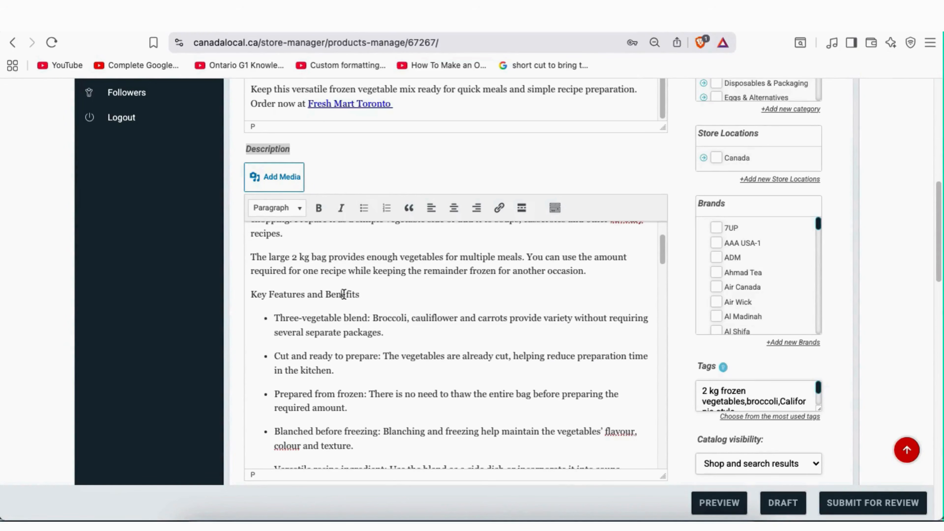
pyautogui.tripleClick(350, 297)
pyautogui.click(318, 208)
pyautogui.click(404, 307)
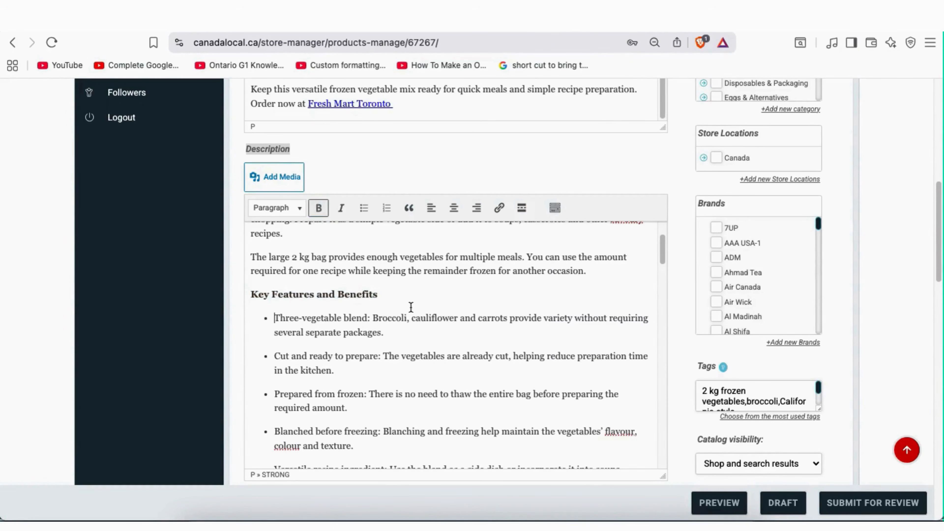
pyautogui.scroll(2, 440, 334)
pyautogui.scroll(4, 440, 334)
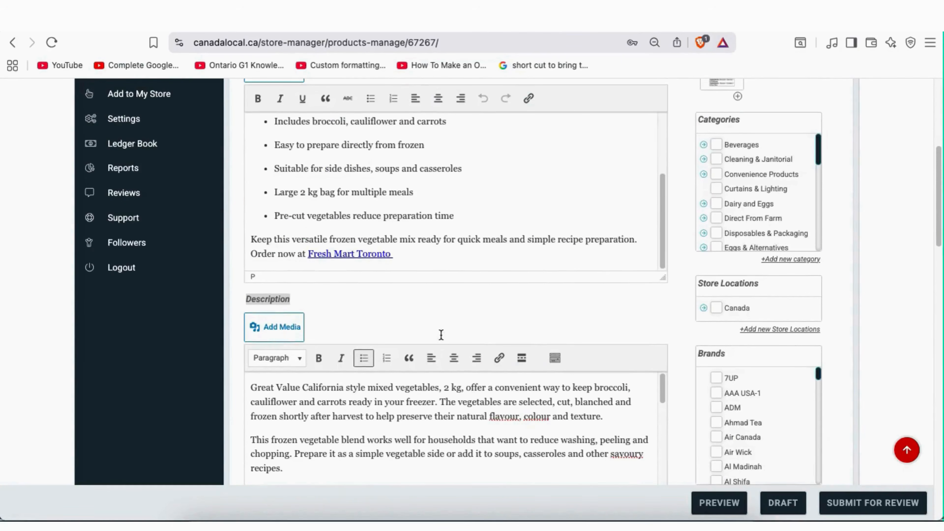
pyautogui.scroll(-4, 485, 309)
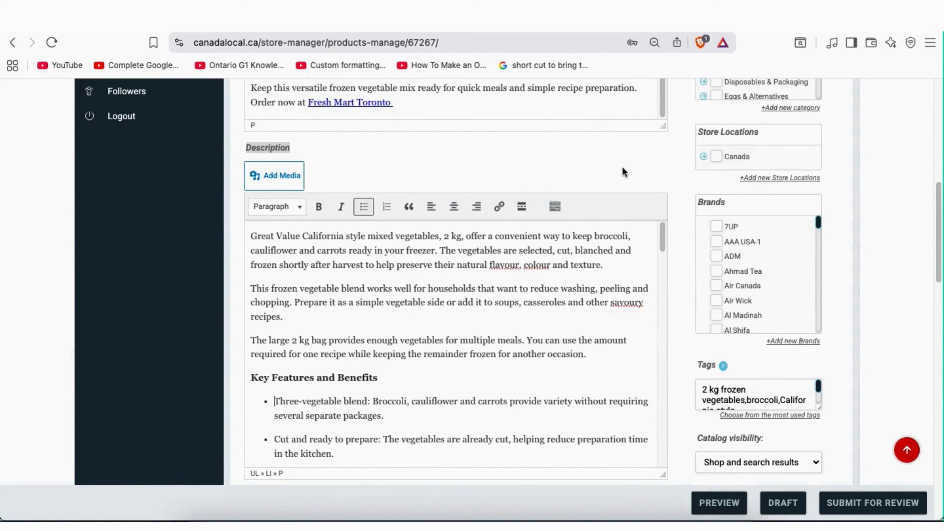
pyautogui.scroll(-7, 622, 166)
pyautogui.scroll(2, 622, 166)
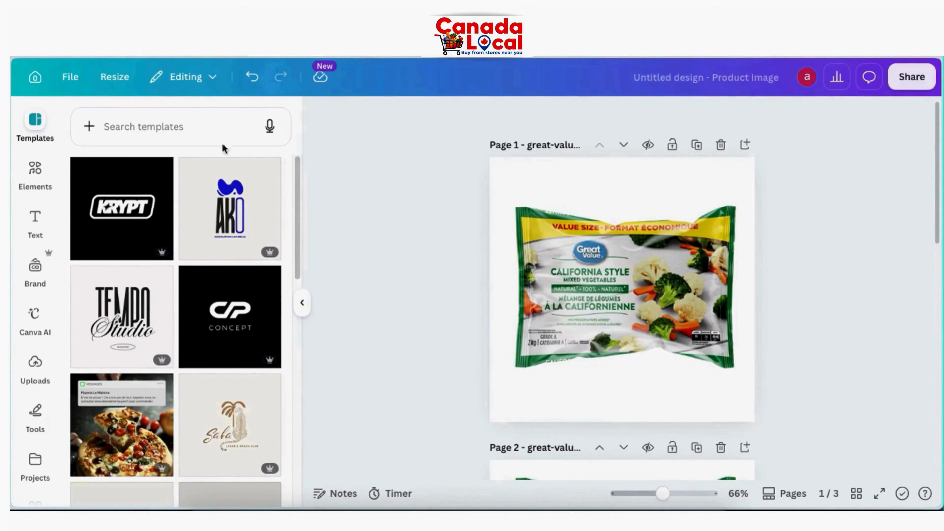
pyautogui.click(112, 79)
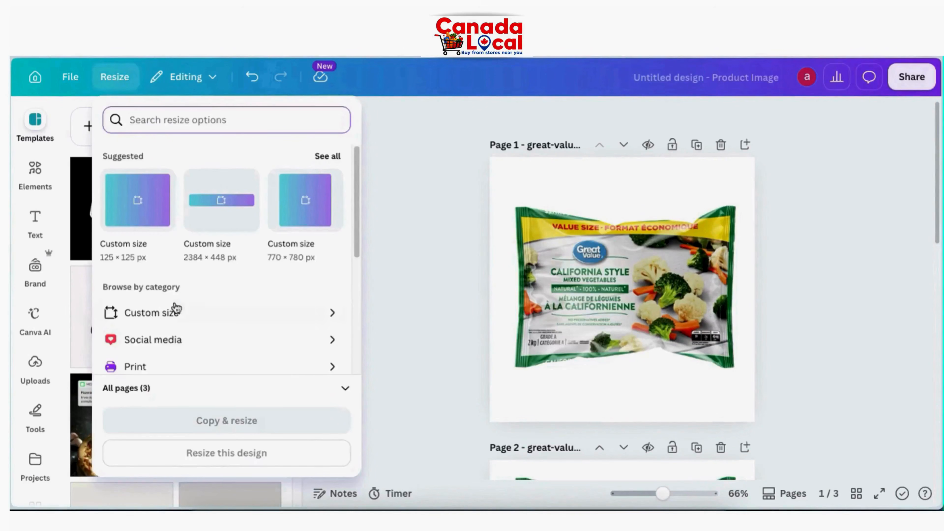
pyautogui.click(167, 317)
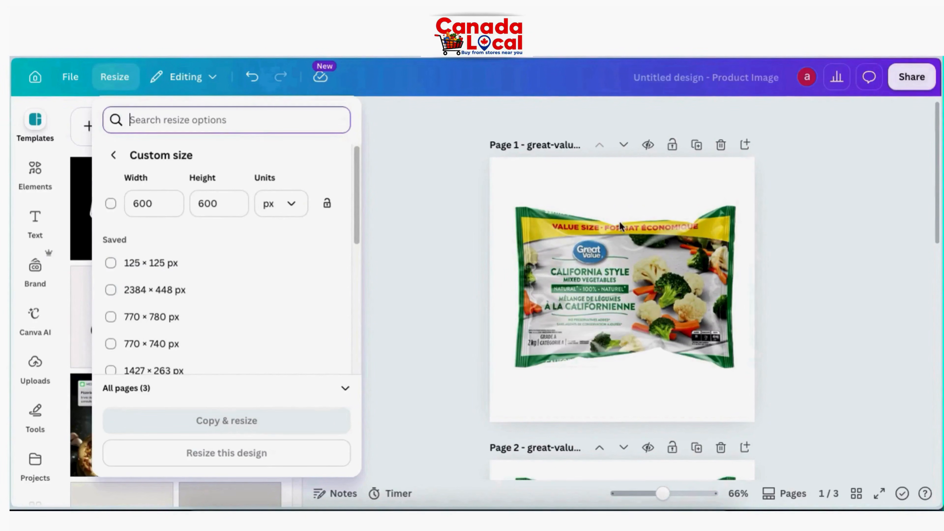
pyautogui.click(618, 199)
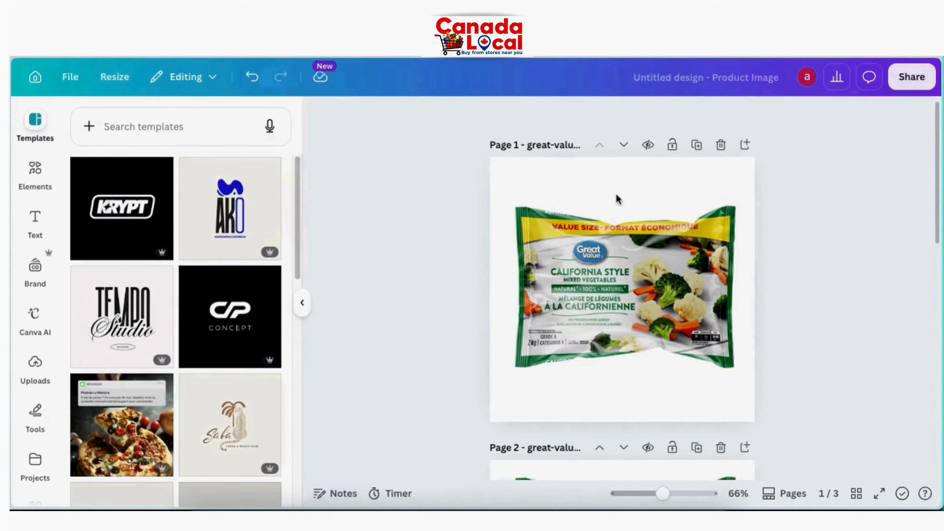
pyautogui.click(592, 268)
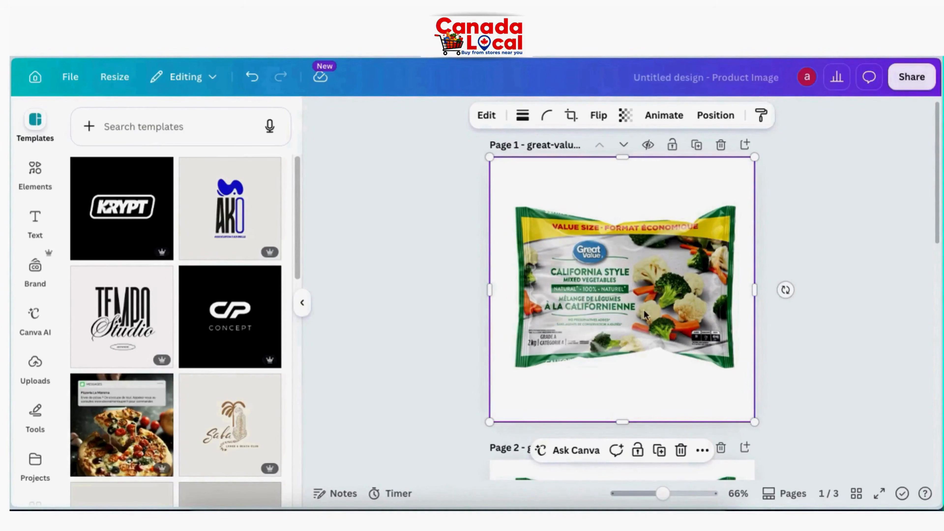
pyautogui.press('Escape')
pyautogui.scroll(-4, 653, 310)
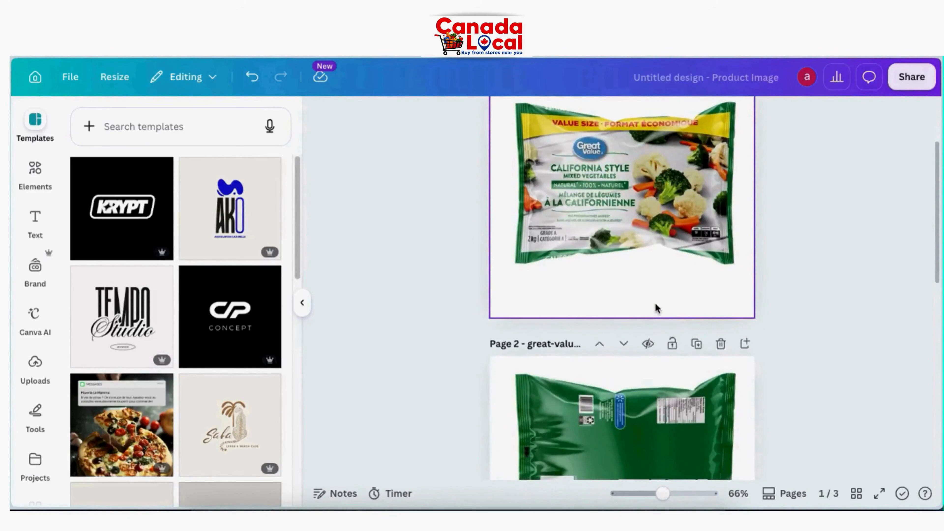
pyautogui.scroll(-3, 651, 410)
pyautogui.scroll(6, 563, 175)
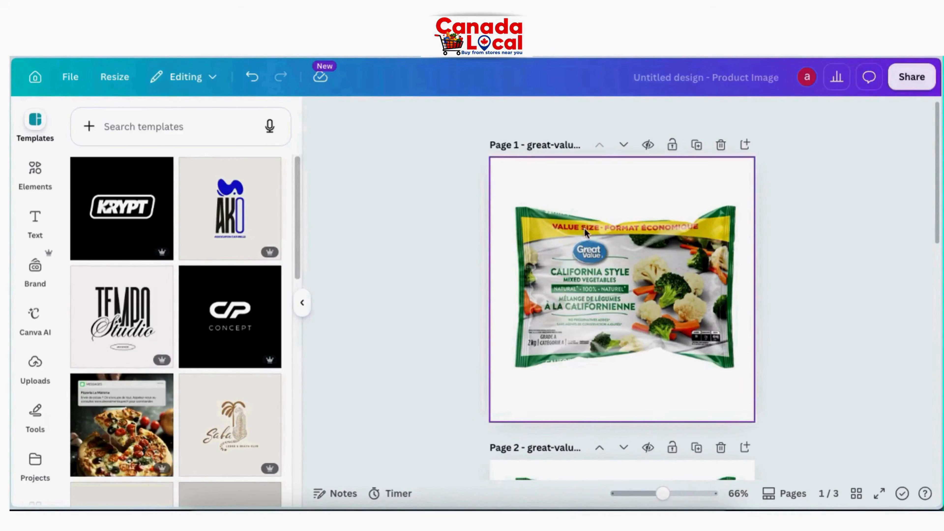
pyautogui.click(115, 76)
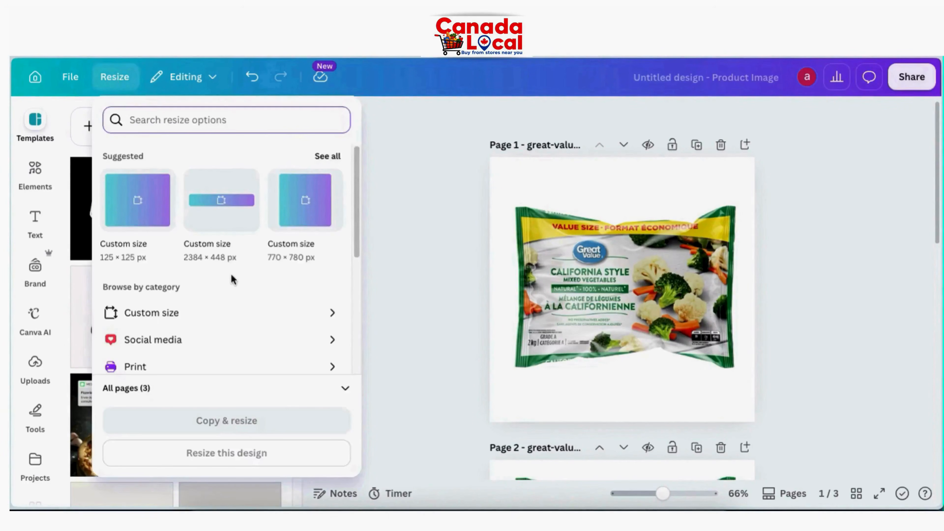
pyautogui.click(169, 318)
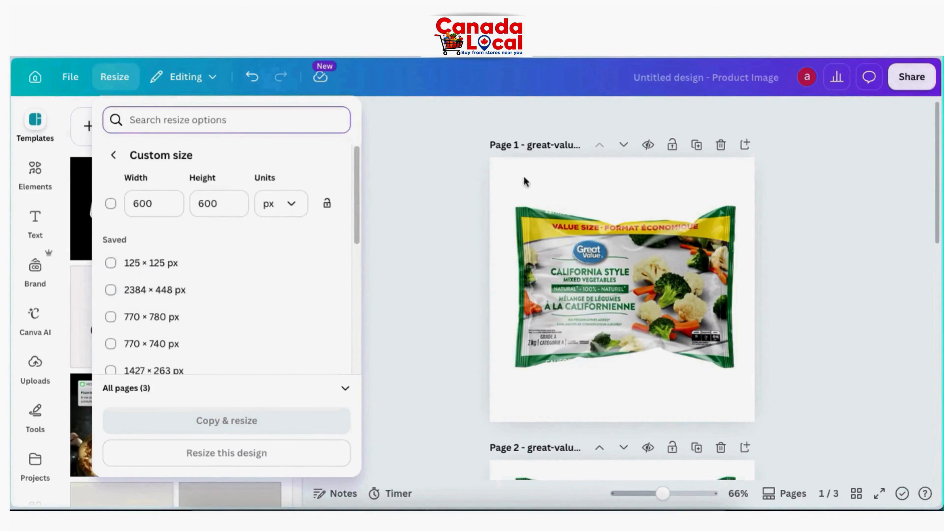
pyautogui.click(511, 222)
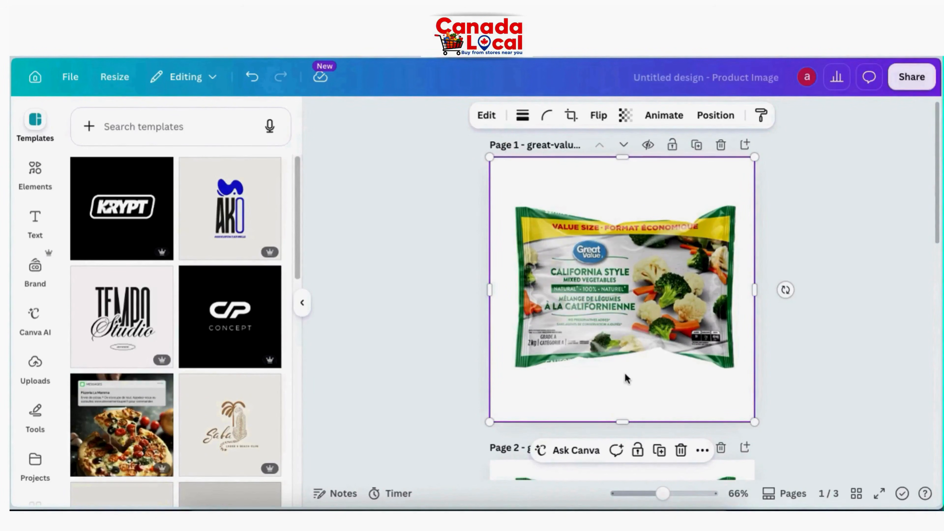
pyautogui.press('Escape')
pyautogui.scroll(-4, 653, 307)
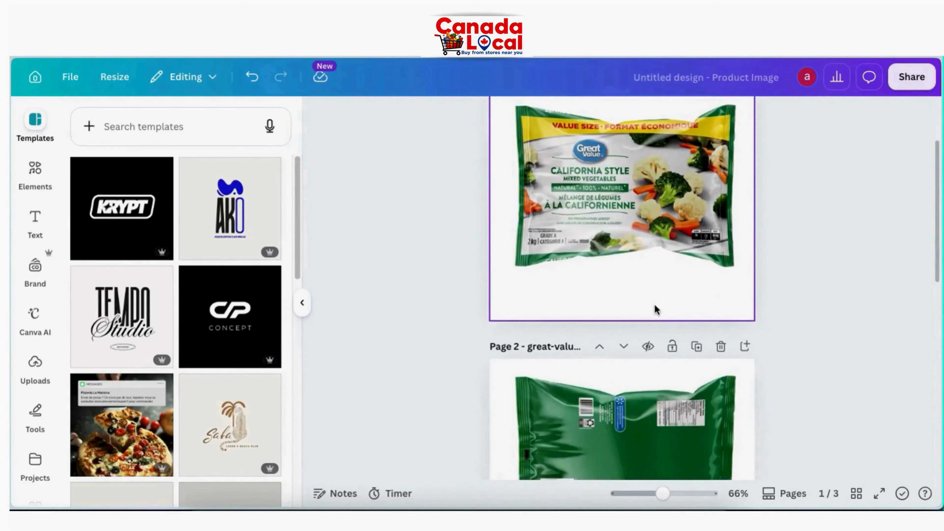
pyautogui.scroll(-3, 652, 398)
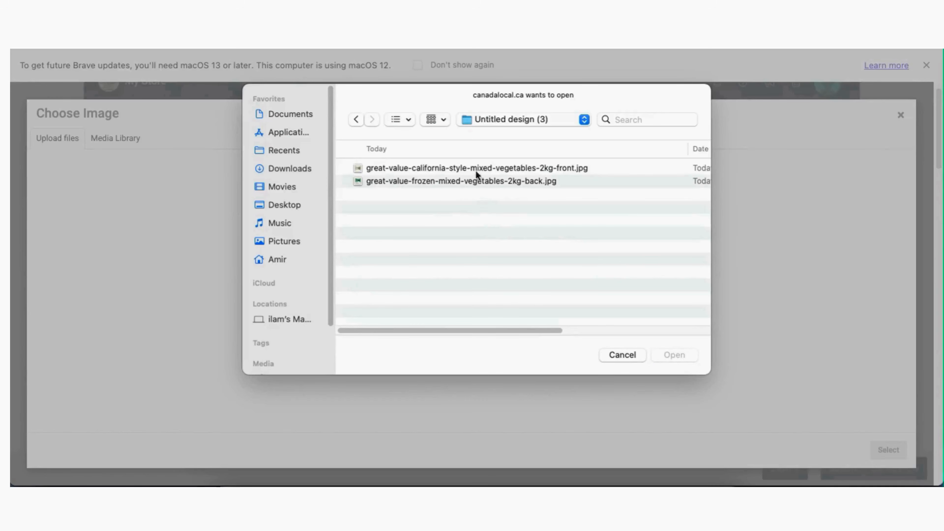
# Select both Great Value front and back JPGs in Untitled design (3) and open them for upload
pyautogui.press('super+a')
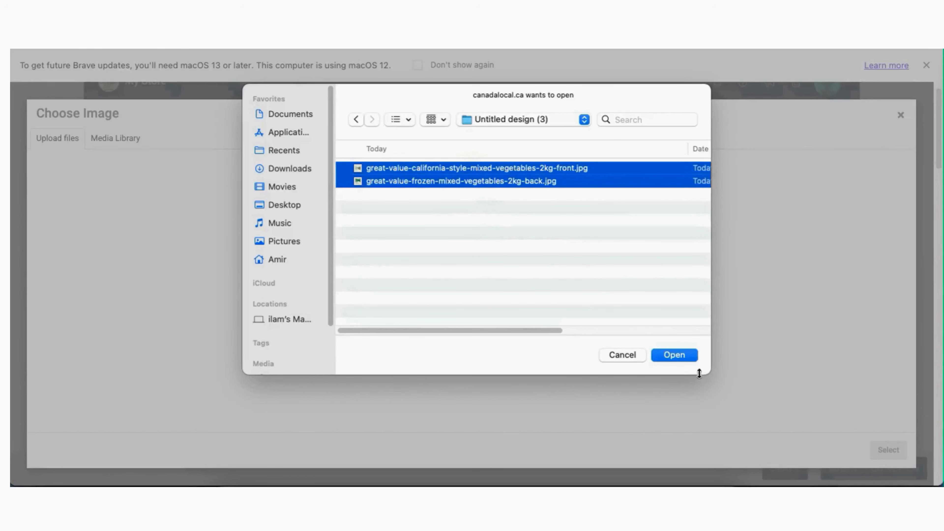
pyautogui.click(683, 354)
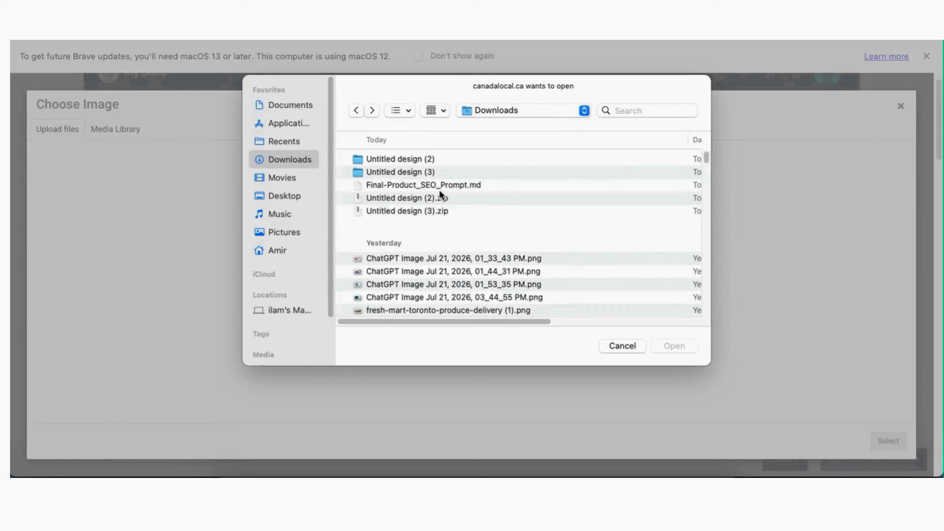
pyautogui.doubleClick(425, 172)
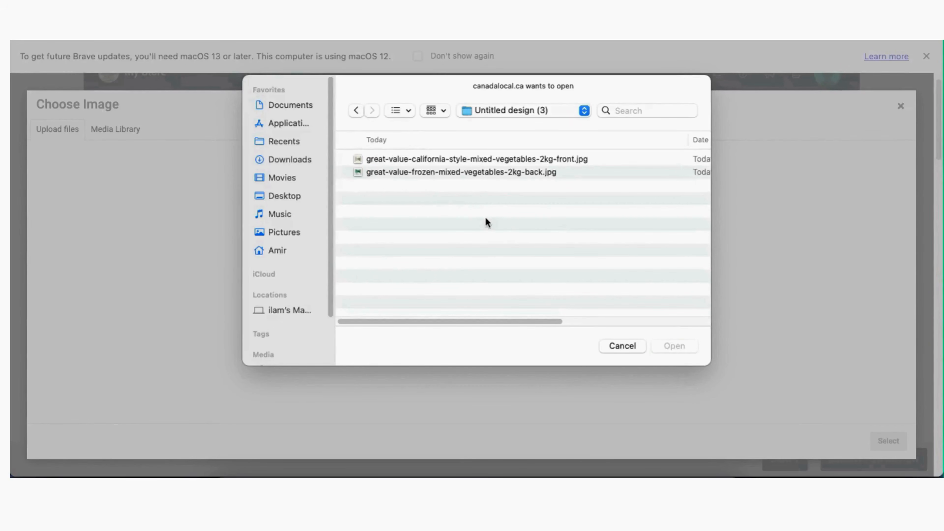
pyautogui.press('super+a')
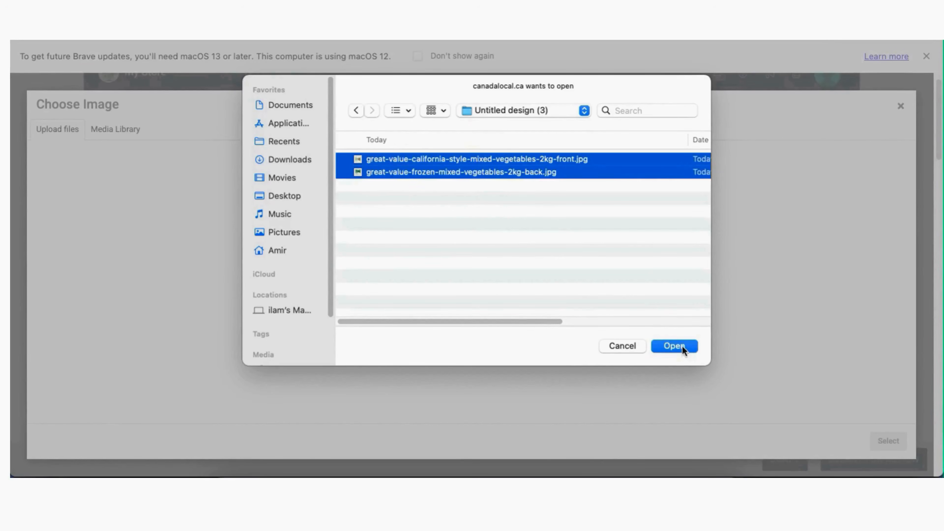
pyautogui.click(683, 346)
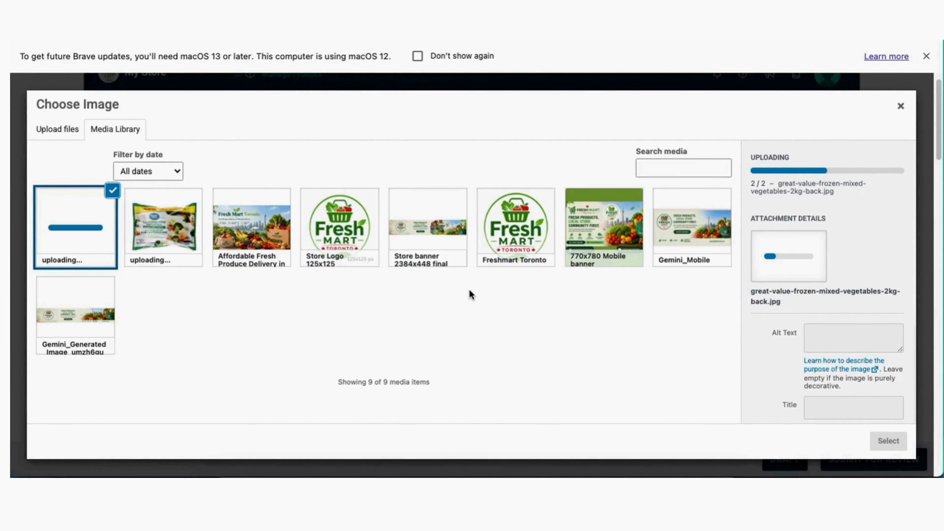
# Choose the front-view vegetable bag photo in the Media Library as the product image
pyautogui.click(181, 245)
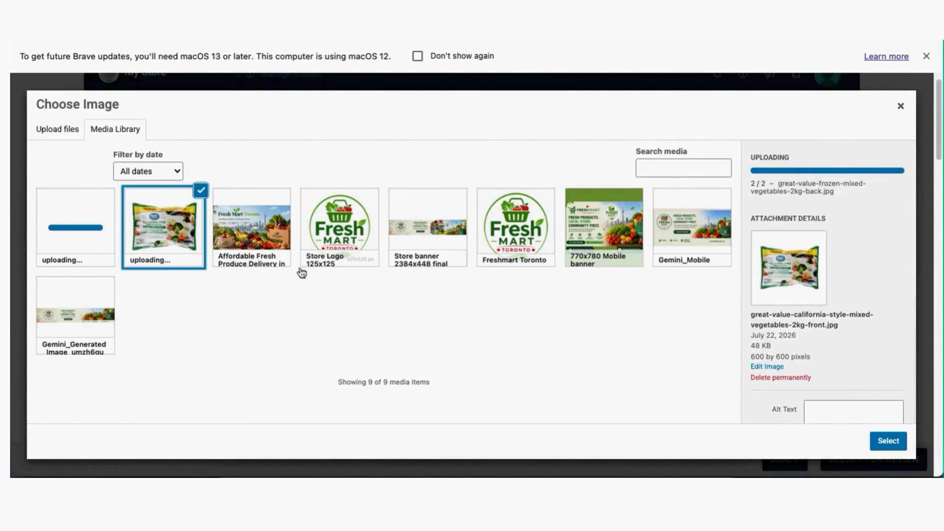
pyautogui.scroll(-1, 878, 306)
pyautogui.scroll(-3, 879, 307)
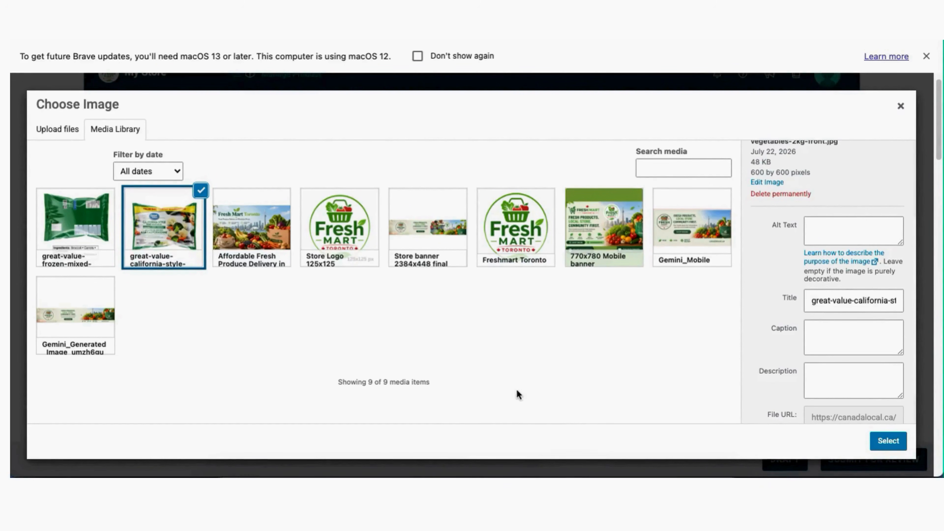
pyautogui.scroll(-1, 849, 294)
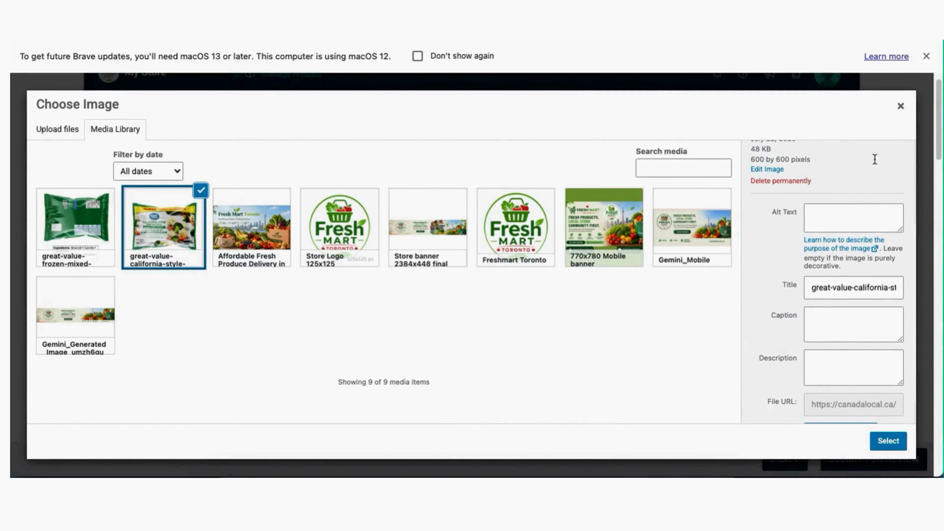
pyautogui.click(888, 441)
# Make the Short Description editor taller and scroll through the form
pyautogui.scroll(-3, 535, 364)
pyautogui.scroll(-5, 535, 356)
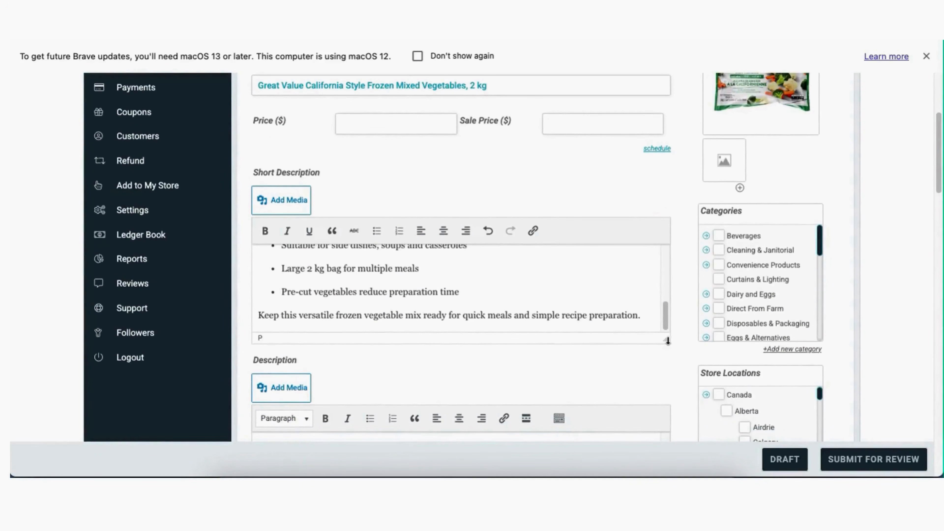
pyautogui.moveTo(666, 339); pyautogui.dragTo(648, 434)
pyautogui.scroll(5, 375, 313)
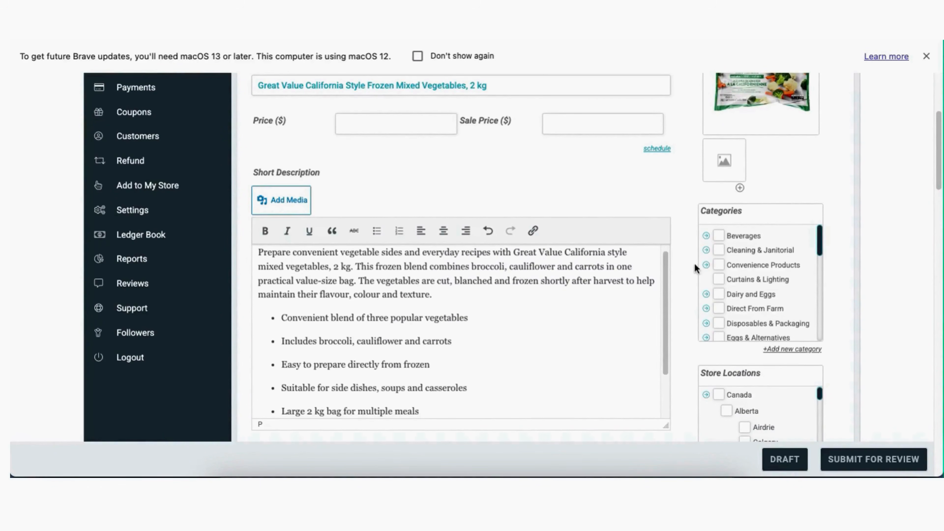
pyautogui.scroll(-5, 686, 264)
pyautogui.scroll(-5, 685, 264)
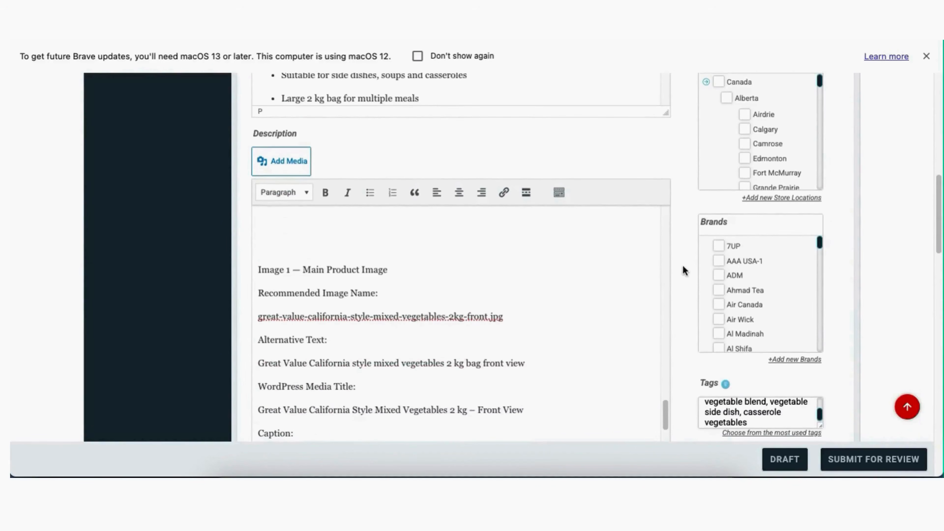
# Cut the Image 1 alt text, title, caption and description notes, then open the gallery image library
pyautogui.scroll(-5, 416, 325)
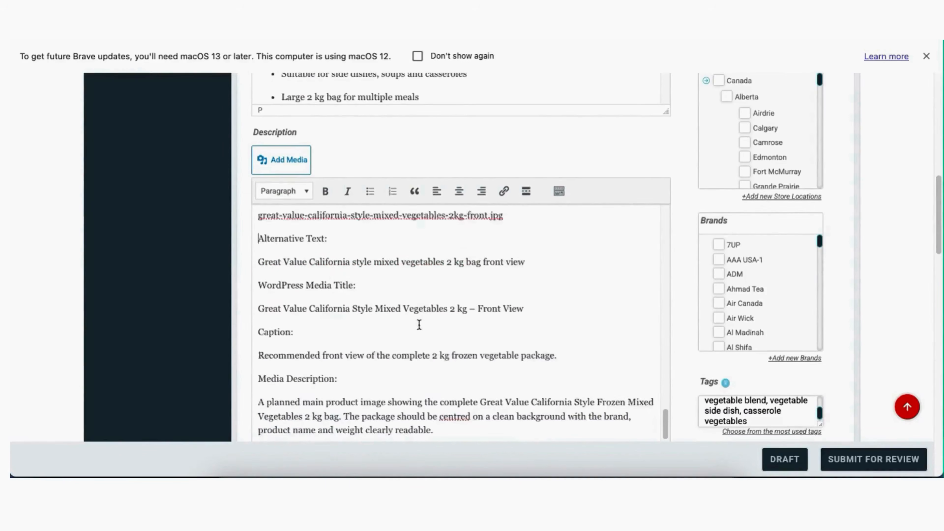
pyautogui.moveTo(434, 429); pyautogui.dragTo(260, 234)
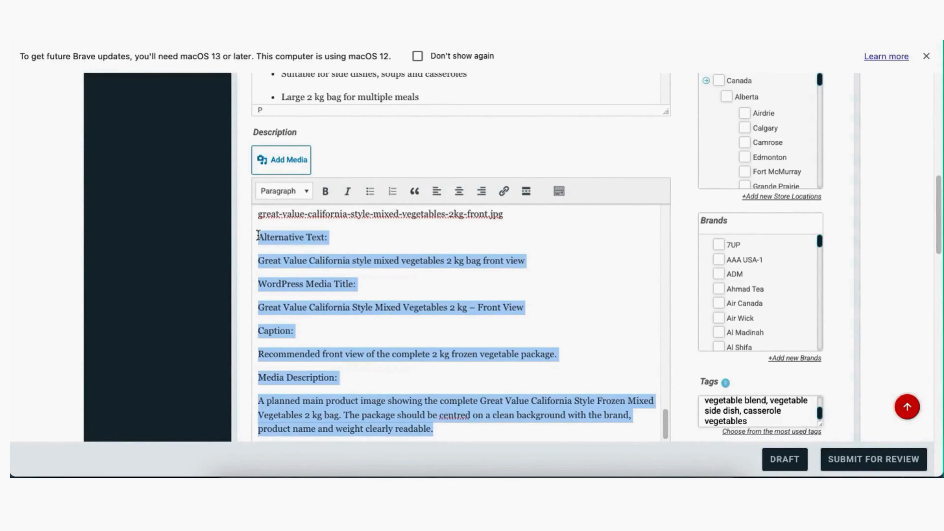
pyautogui.rightClick(260, 234)
pyautogui.click(286, 234)
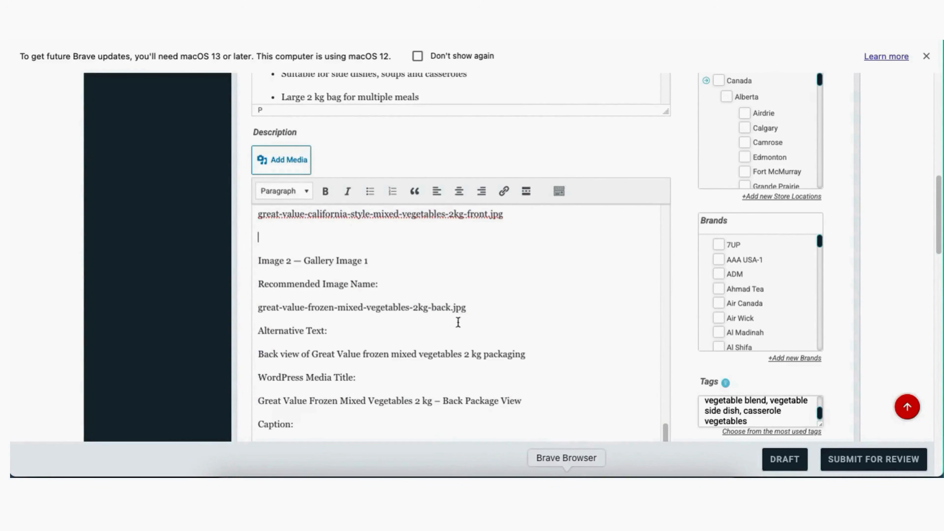
pyautogui.scroll(15, 712, 238)
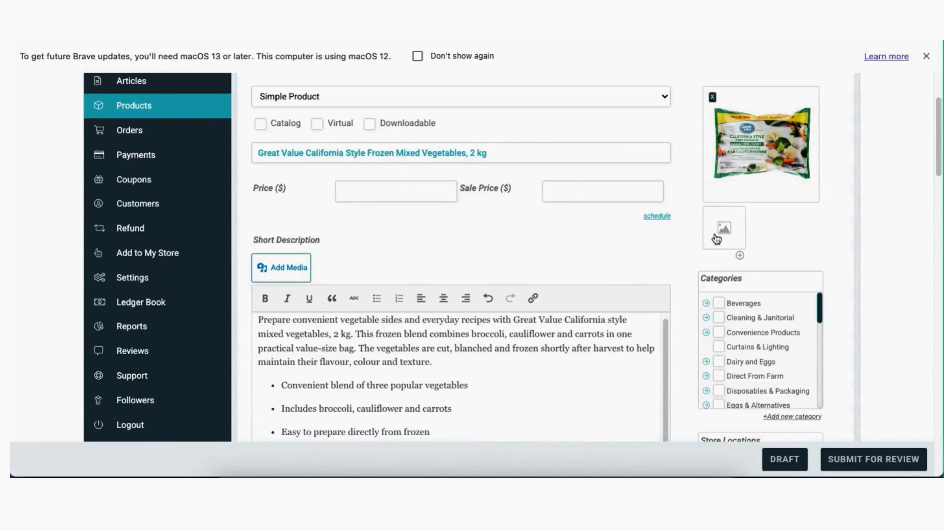
pyautogui.click(753, 148)
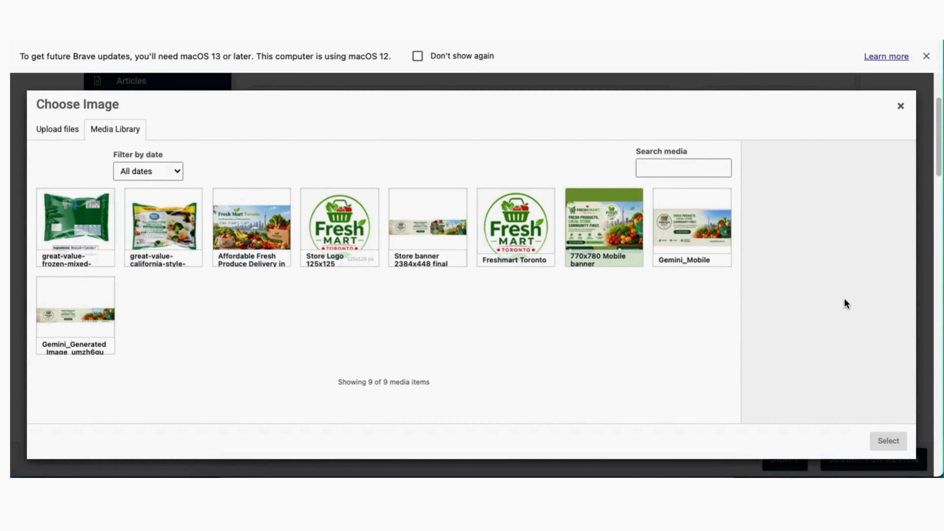
# Select the front-view bag image and paste the cut notes into its Description field
pyautogui.click(167, 232)
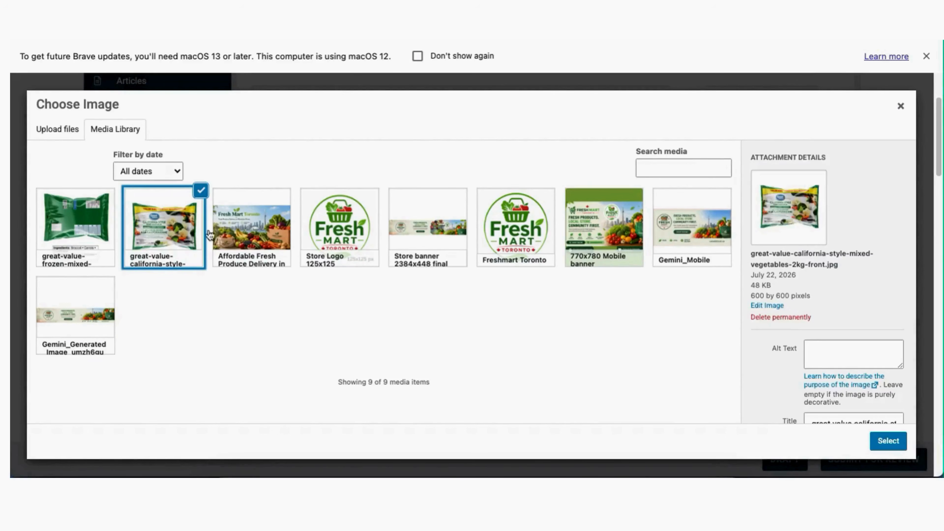
pyautogui.scroll(-5, 906, 282)
pyautogui.click(848, 327)
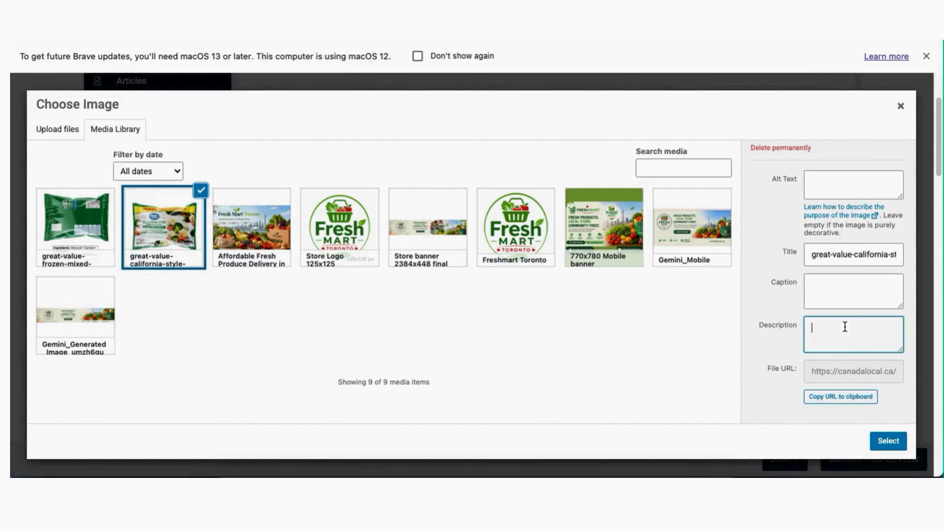
pyautogui.rightClick(846, 329)
pyautogui.click(743, 348)
# Copy the '…mixed vegetables 2 kg bag front view' text from Description into the Alt Text field
pyautogui.scroll(5, 839, 335)
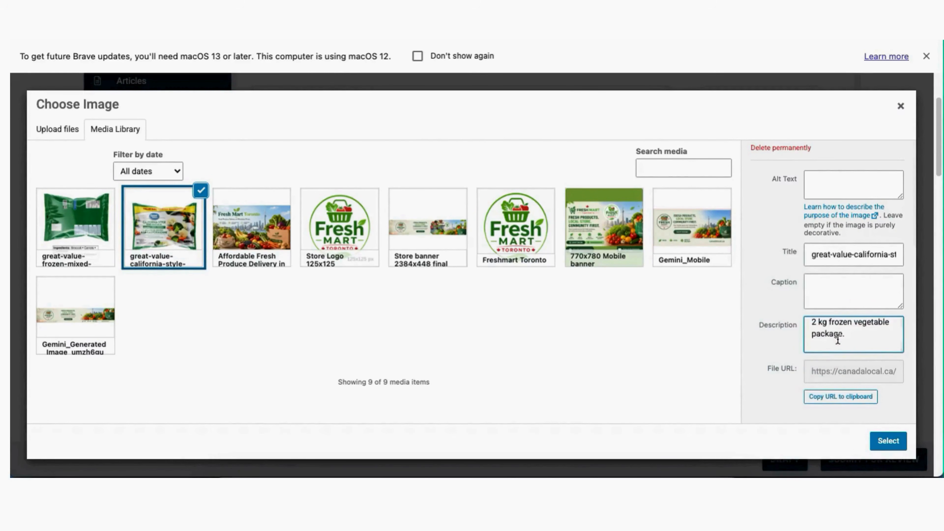
pyautogui.scroll(3, 839, 335)
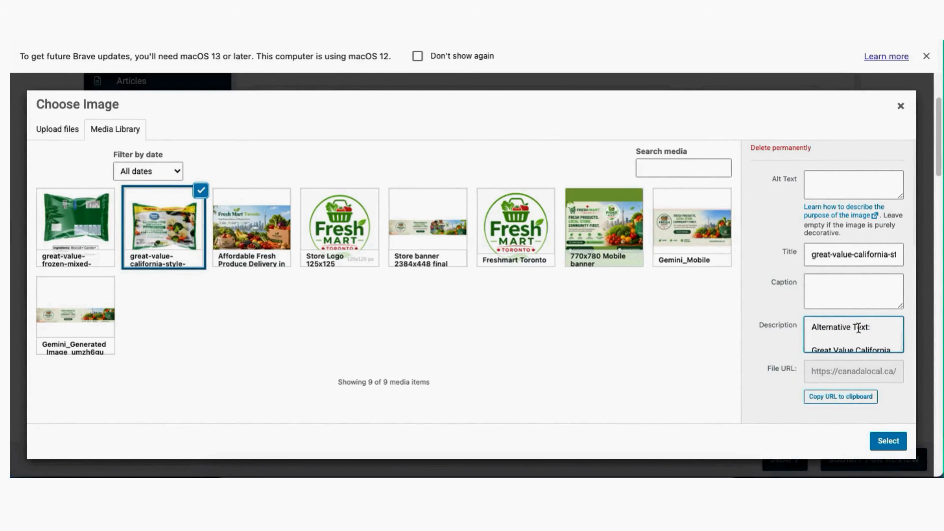
pyautogui.scroll(-4, 859, 328)
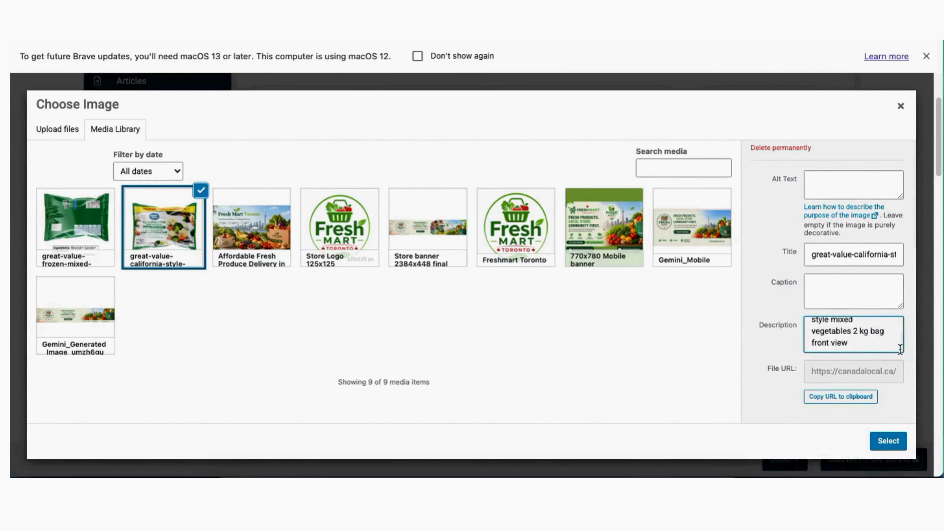
pyautogui.scroll(-2, 902, 350)
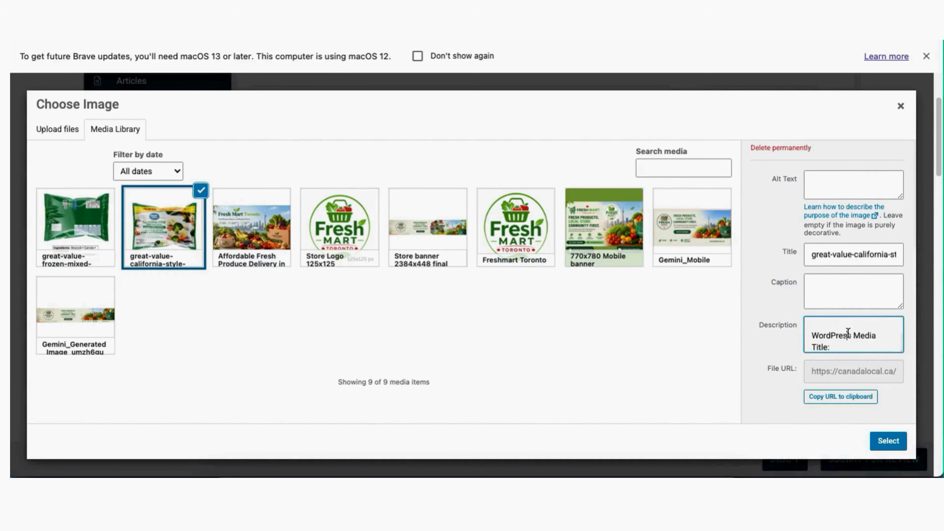
pyautogui.scroll(5, 849, 332)
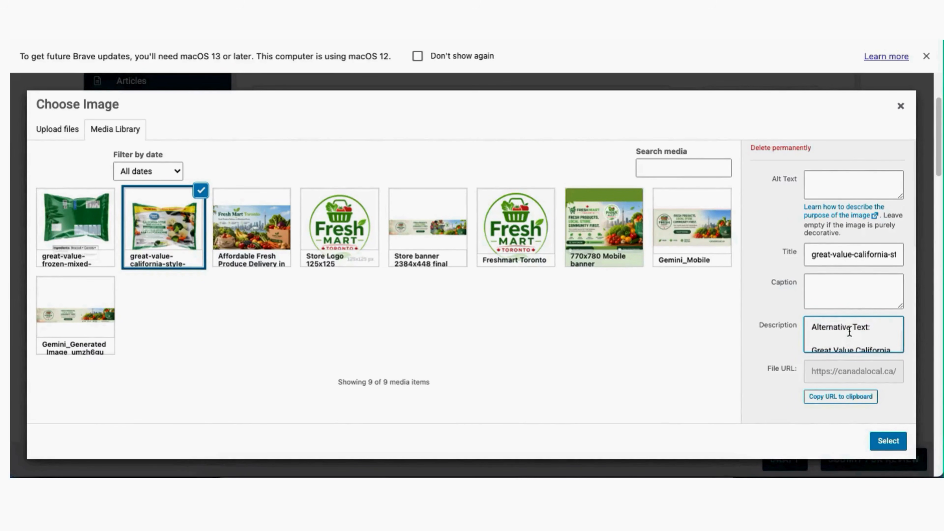
pyautogui.scroll(-1, 849, 332)
pyautogui.moveTo(813, 325); pyautogui.dragTo(839, 338)
pyautogui.click(844, 335)
pyautogui.scroll(-1, 852, 336)
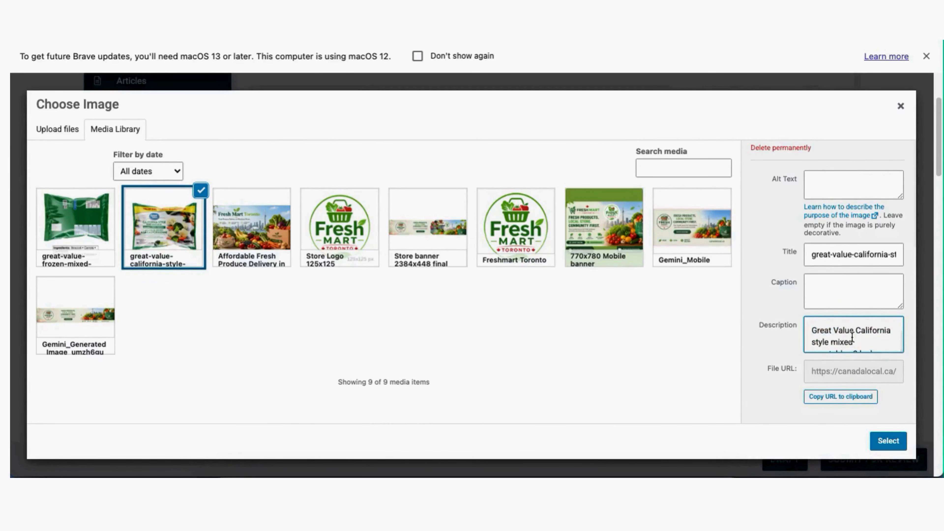
pyautogui.scroll(-3, 852, 337)
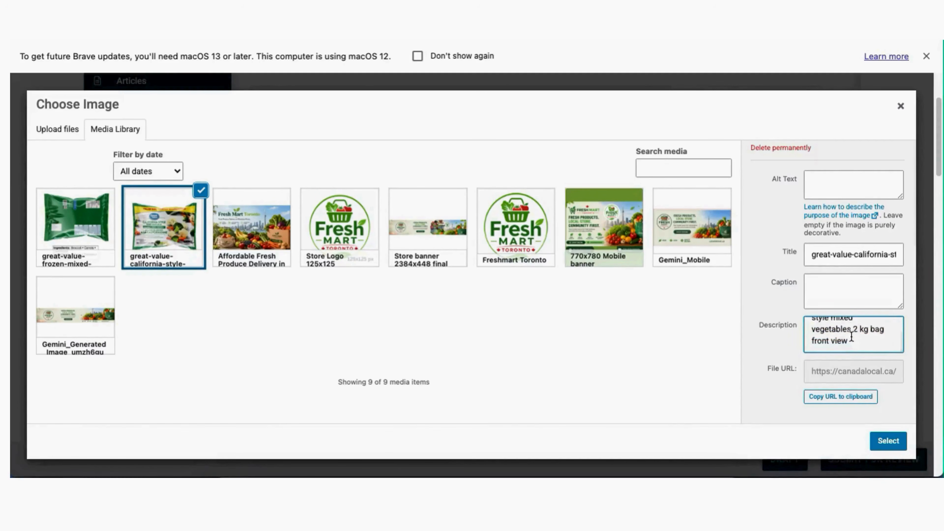
pyautogui.scroll(3, 851, 336)
pyautogui.scroll(3, 852, 336)
pyautogui.scroll(3, 837, 336)
pyautogui.moveTo(848, 345); pyautogui.dragTo(806, 319)
pyautogui.click(821, 183)
pyautogui.press('super+v')
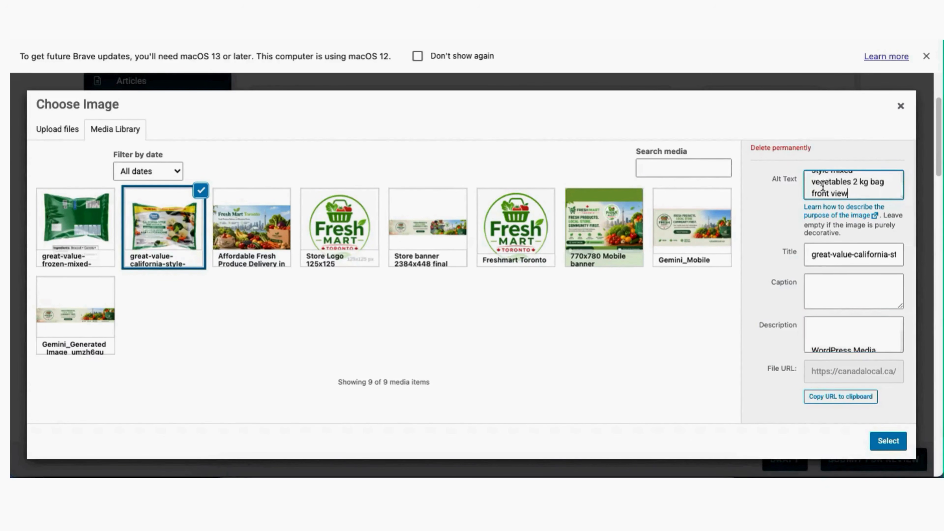
pyautogui.scroll(1, 857, 200)
pyautogui.scroll(3, 861, 202)
# Delete the 'Alternative Text:' heading line from the image's alt text
pyautogui.click(862, 203)
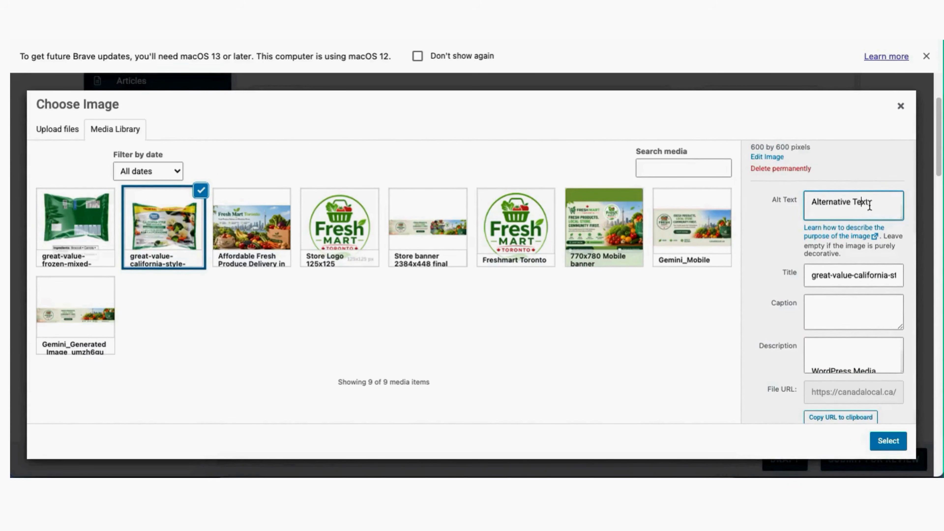
pyautogui.scroll(-1, 857, 210)
pyautogui.scroll(1, 858, 209)
pyautogui.scroll(-1, 860, 211)
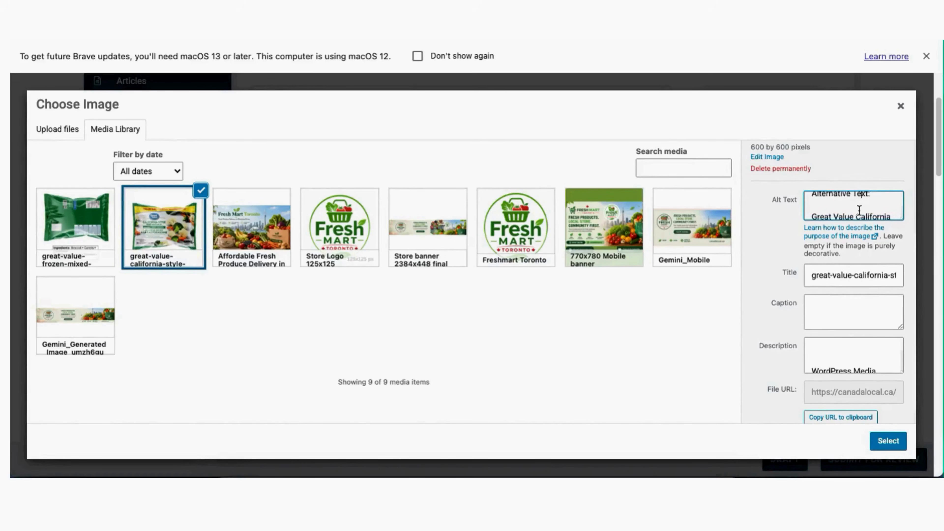
pyautogui.moveTo(814, 215); pyautogui.dragTo(804, 192)
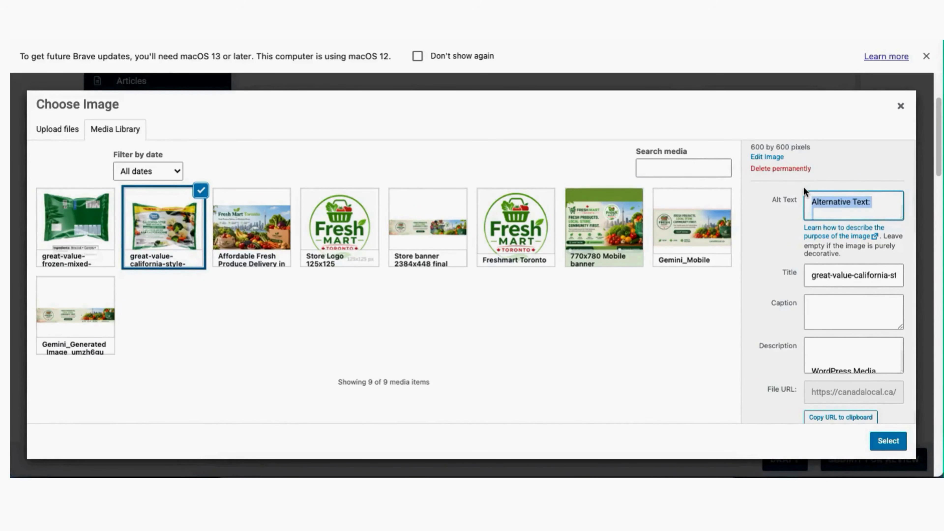
pyautogui.press('BackSpace')
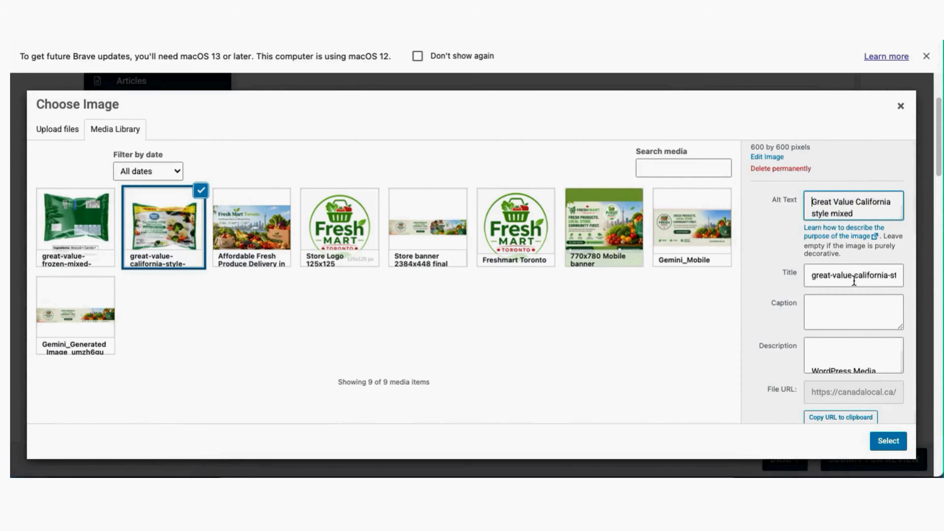
pyautogui.scroll(-1, 859, 335)
# Remove the WordPress Media heading from the description and set the image title to Front View
pyautogui.click(852, 338)
pyautogui.scroll(-2, 851, 338)
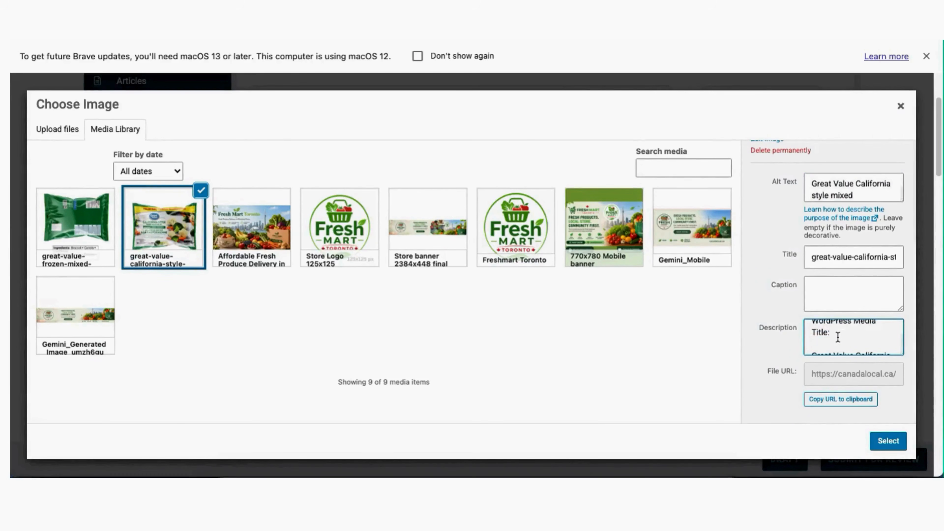
pyautogui.moveTo(826, 332); pyautogui.dragTo(816, 321)
pyautogui.press('BackSpace')
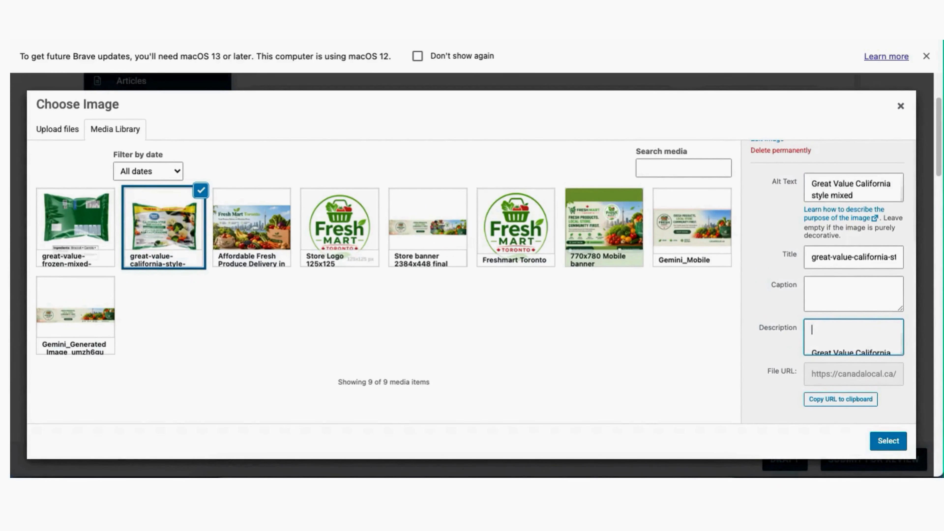
pyautogui.scroll(-3, 824, 326)
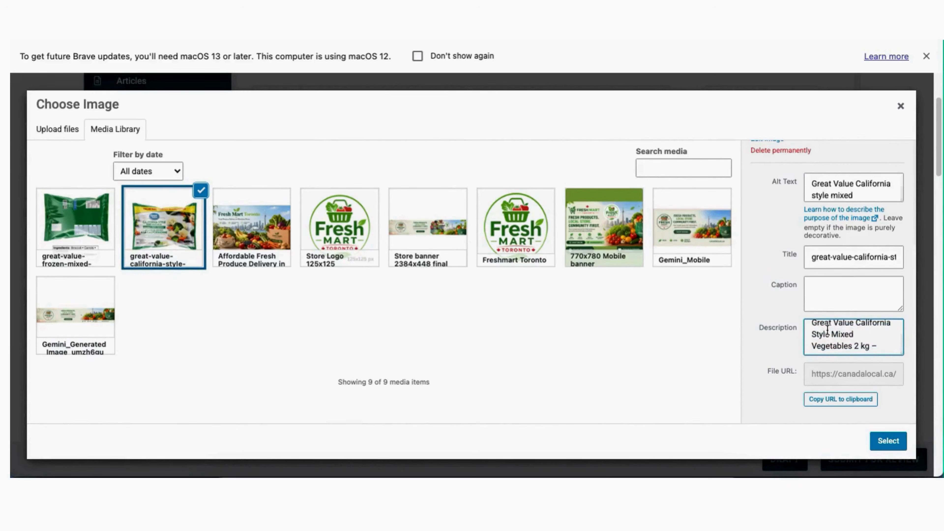
pyautogui.scroll(-3, 827, 331)
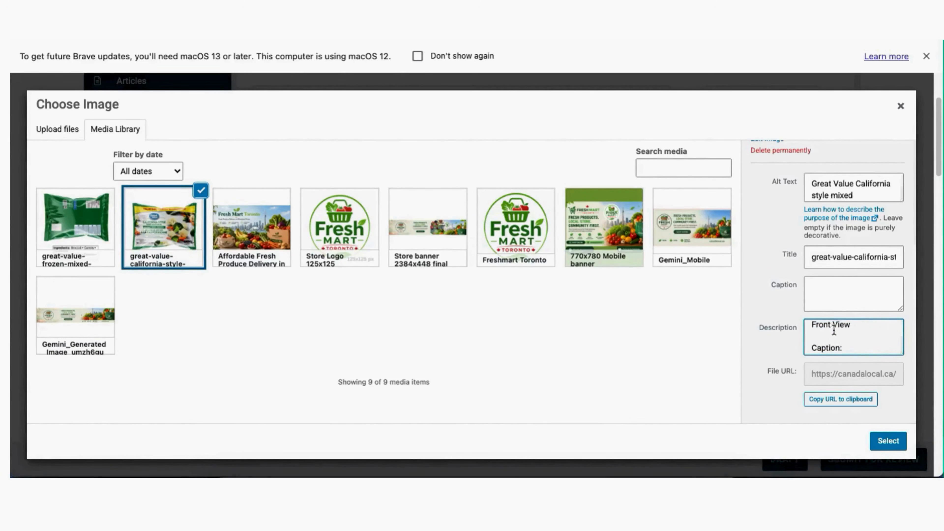
pyautogui.moveTo(854, 324); pyautogui.dragTo(817, 306)
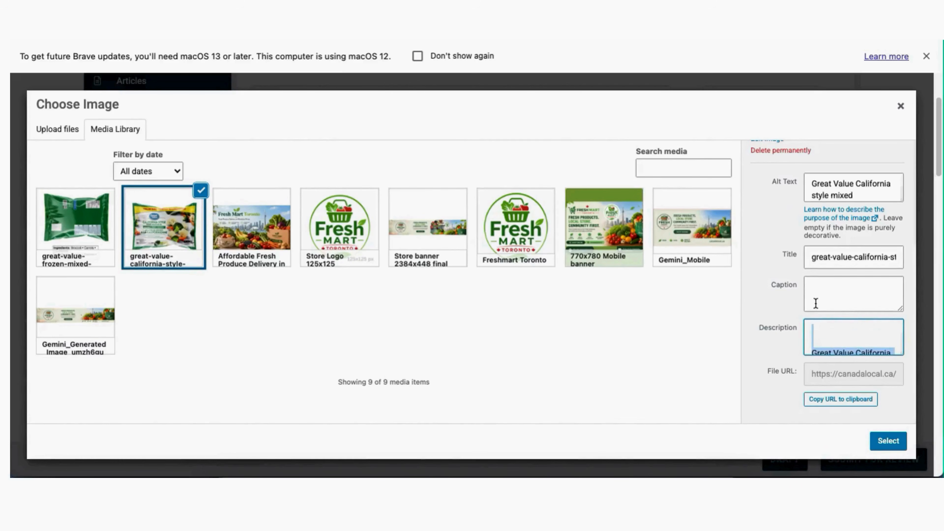
pyautogui.tripleClick(837, 257)
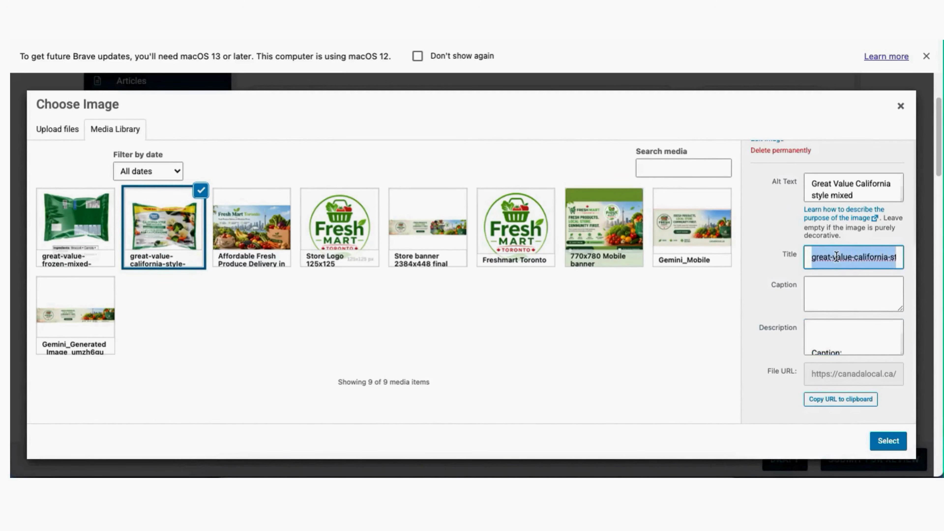
pyautogui.press('super+v')
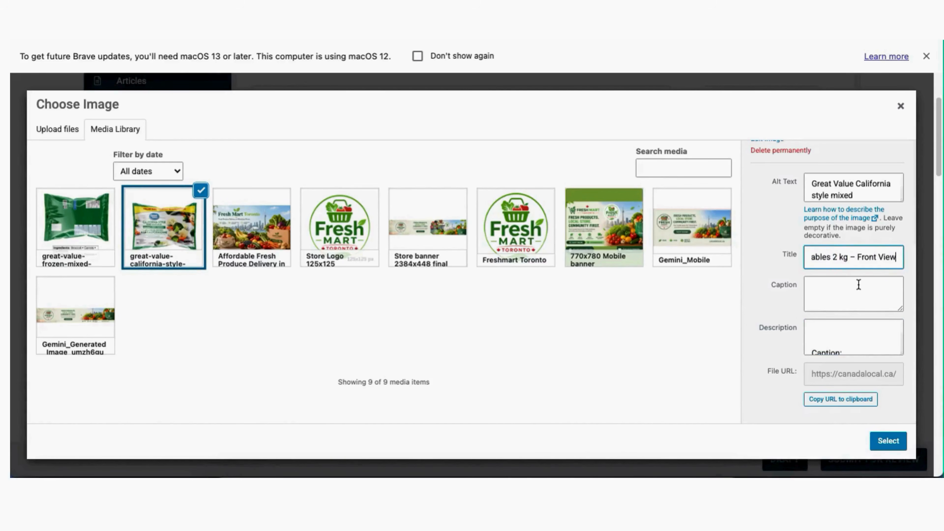
# Move the 'Recommended front view…' caption text from Description into Caption, dropping its 'Caption:' label
pyautogui.scroll(-3, 851, 333)
pyautogui.scroll(-2, 852, 333)
pyautogui.click(846, 342)
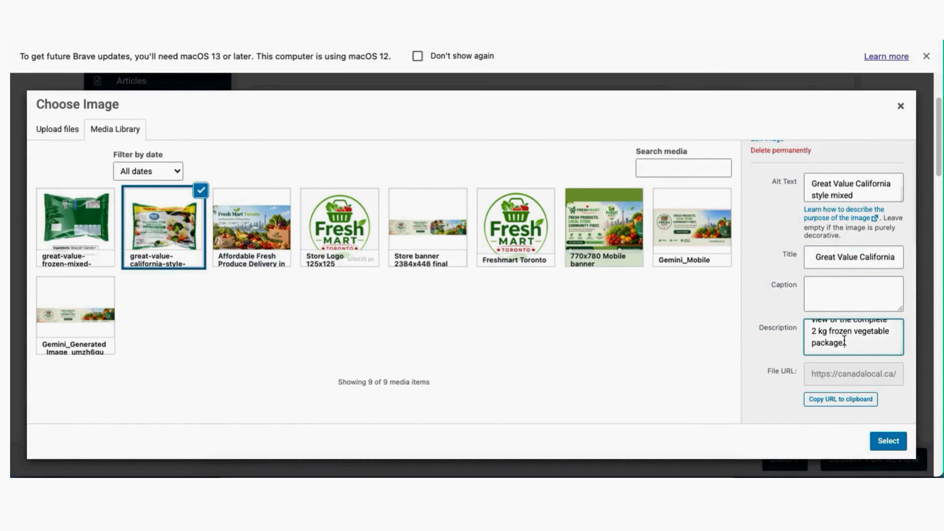
pyautogui.moveTo(845, 341); pyautogui.dragTo(827, 305)
pyautogui.press('super+x')
pyautogui.click(828, 290)
pyautogui.press('super+v')
pyautogui.scroll(2, 827, 292)
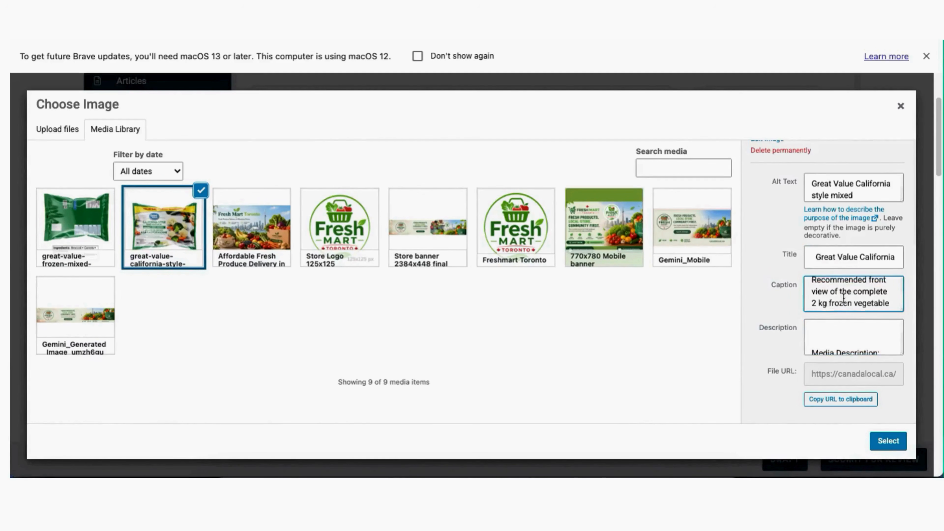
pyautogui.click(813, 292)
pyautogui.press('BackSpace')
pyautogui.press('BackSpace')
pyautogui.press('BackSpace')
pyautogui.press('BackSpace')
pyautogui.press('BackSpace')
pyautogui.press('BackSpace')
pyautogui.press('BackSpace')
pyautogui.press('BackSpace')
pyautogui.press('BackSpace')
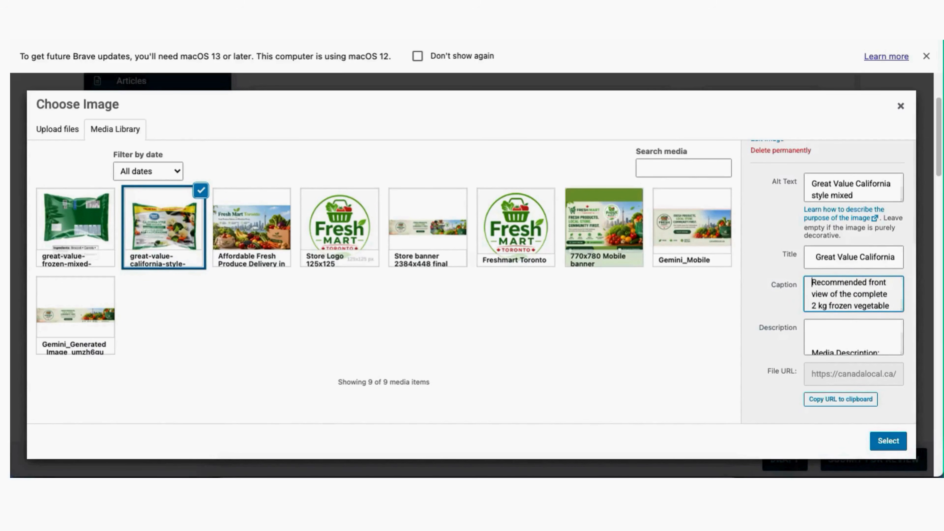
# Strip the Media Description heading from the description and use this image as the product image
pyautogui.scroll(-3, 839, 327)
pyautogui.click(812, 328)
pyautogui.press('BackSpace')
pyautogui.press('BackSpace')
pyautogui.press('BackSpace')
pyautogui.press('BackSpace')
pyautogui.press('BackSpace')
pyautogui.press('BackSpace')
pyautogui.press('BackSpace')
pyautogui.press('BackSpace')
pyautogui.press('BackSpace')
pyautogui.press('BackSpace')
pyautogui.press('BackSpace')
pyautogui.press('BackSpace')
pyautogui.press('BackSpace')
pyautogui.press('BackSpace')
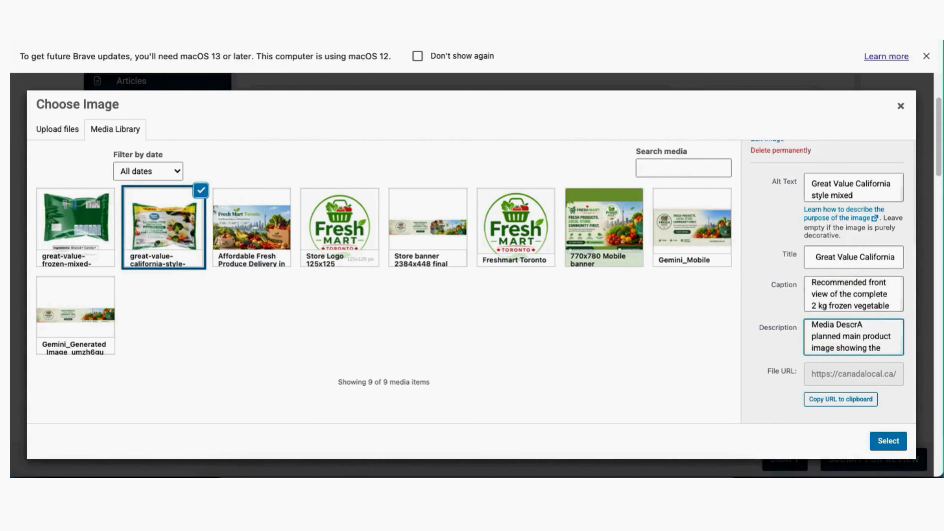
pyautogui.press('BackSpace')
pyautogui.press('BackSpace')
pyautogui.press('BackSpace')
pyautogui.press('BackSpace')
pyautogui.press('BackSpace')
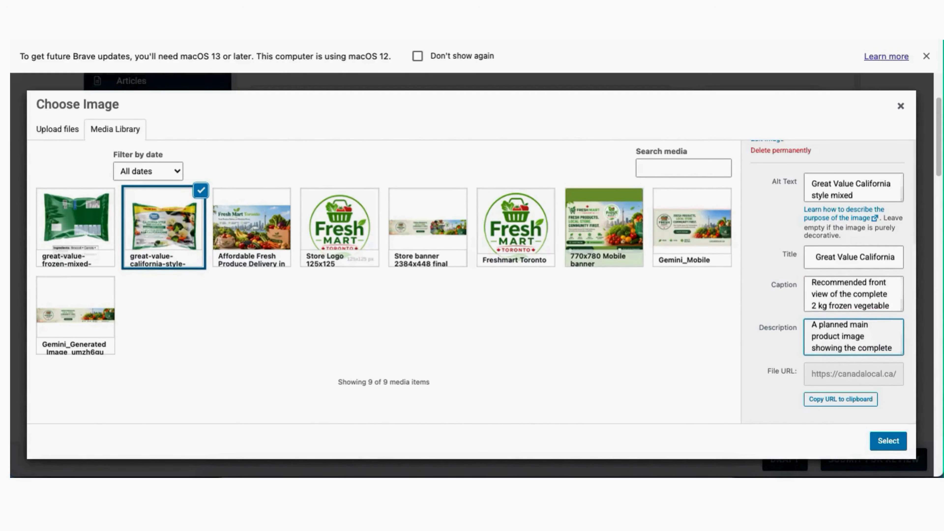
pyautogui.click(888, 443)
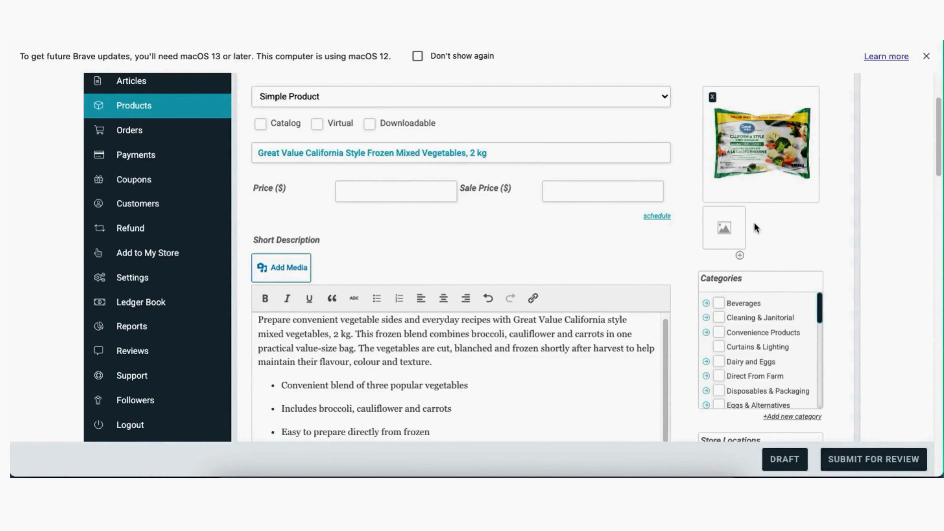
# Add a gallery slot and put the back-of-bag vegetables image into the product gallery
pyautogui.click(739, 256)
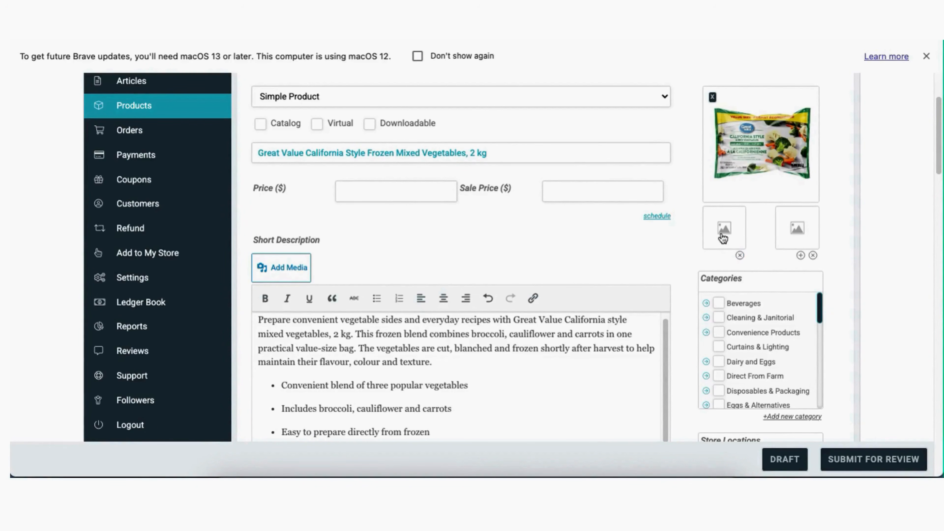
pyautogui.click(726, 223)
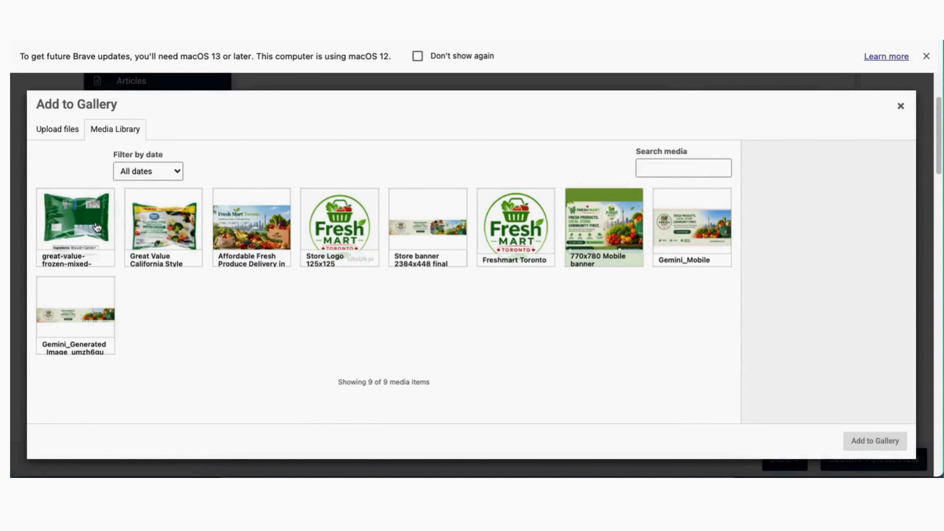
pyautogui.click(92, 226)
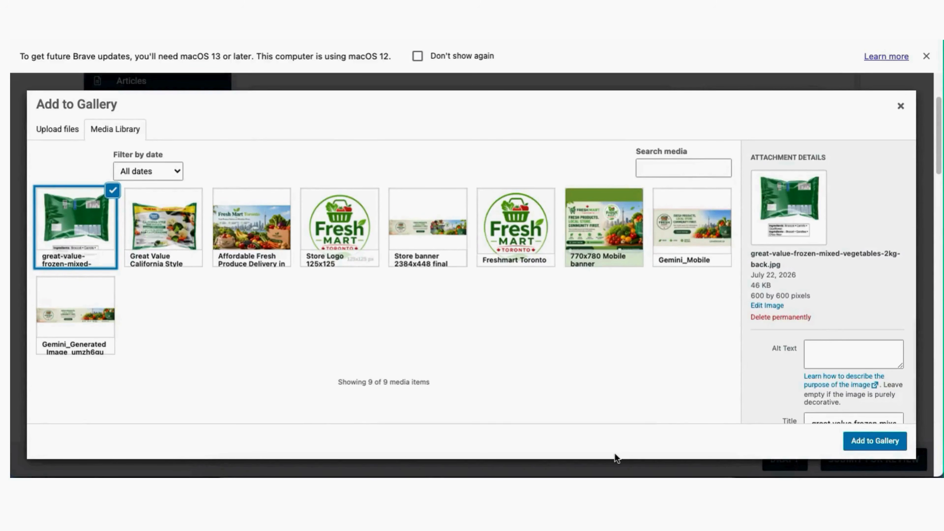
pyautogui.click(925, 57)
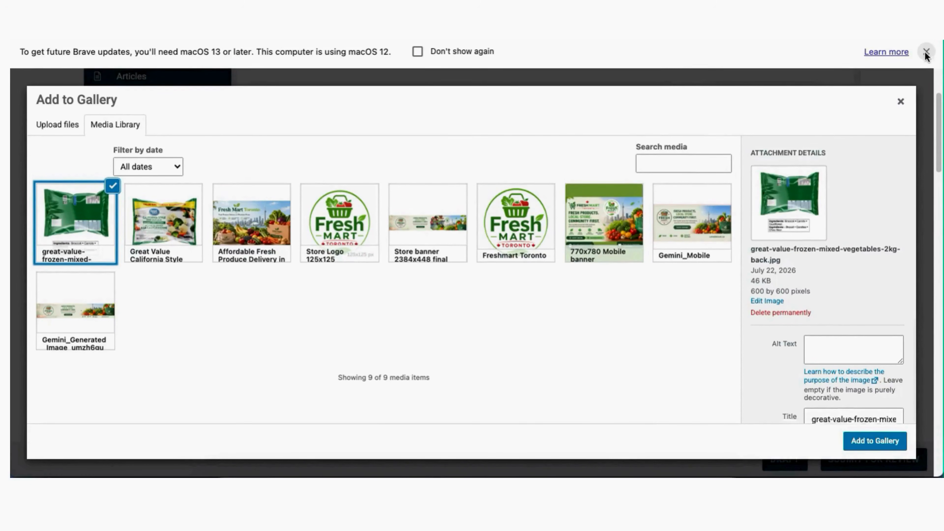
pyautogui.click(901, 73)
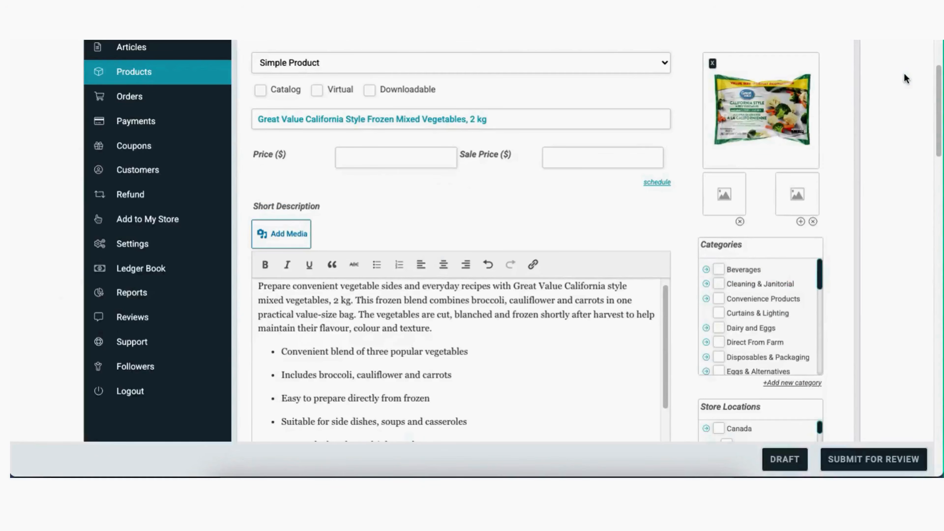
# Tick the Frozen Vegetables category and select the leftover keyword paragraph in the description
pyautogui.scroll(-5, 764, 325)
pyautogui.scroll(-1, 764, 325)
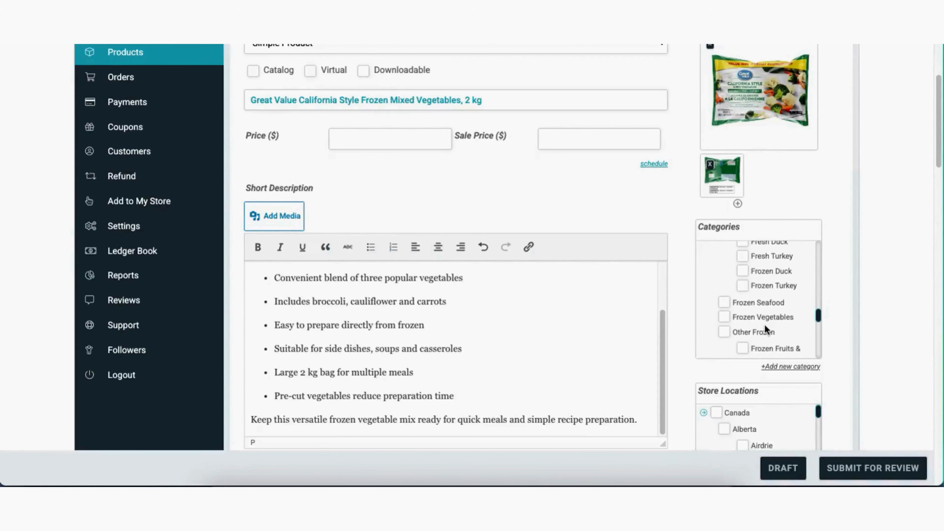
pyautogui.scroll(-1, 764, 329)
pyautogui.click(725, 305)
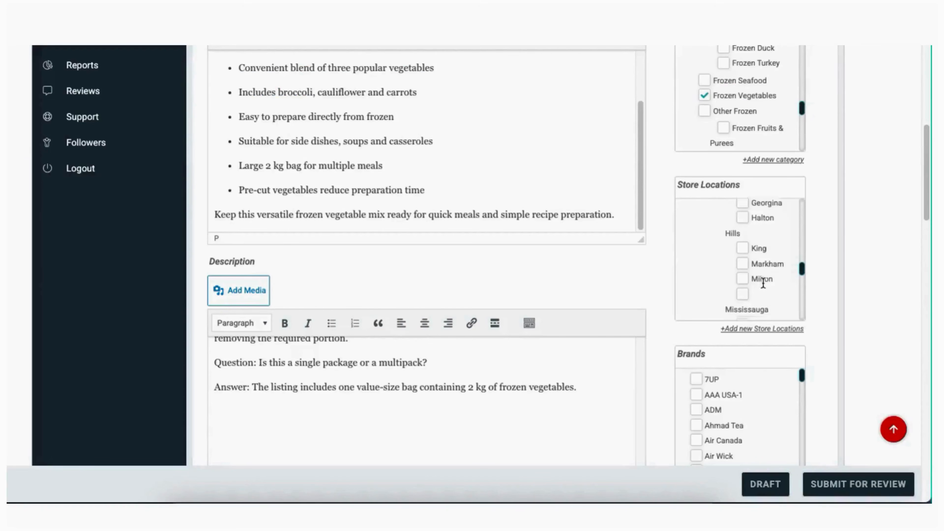
pyautogui.scroll(-5, 758, 260)
pyautogui.scroll(-3, 763, 282)
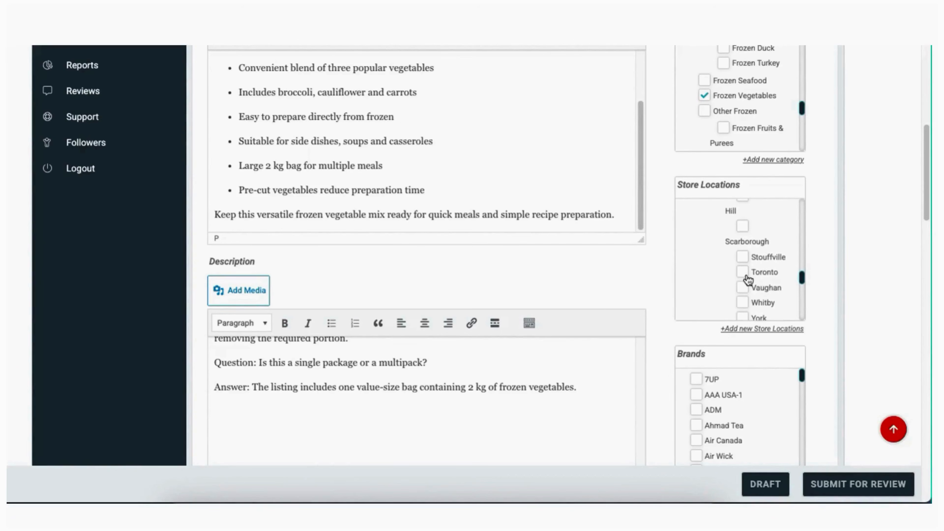
pyautogui.scroll(1, 759, 276)
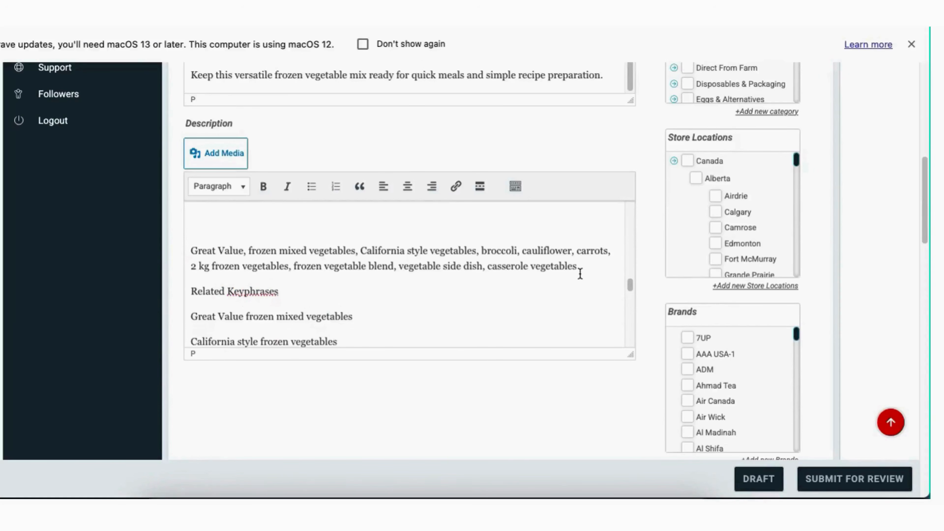
pyautogui.moveTo(576, 266); pyautogui.dragTo(192, 243)
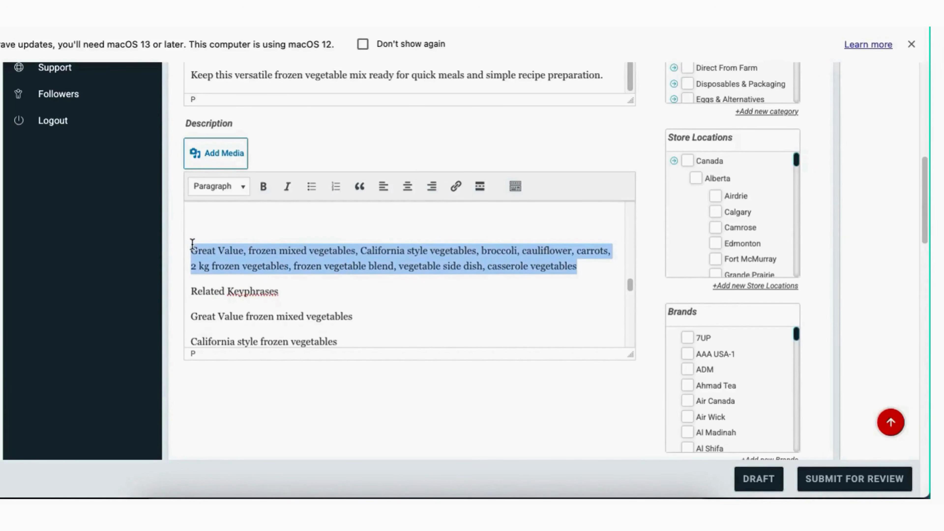
# Delete the keyword paragraph and paste the tag list, e.g. 'frozen mixed vegetables', 'Great Value', into Tags
pyautogui.press('BackSpace')
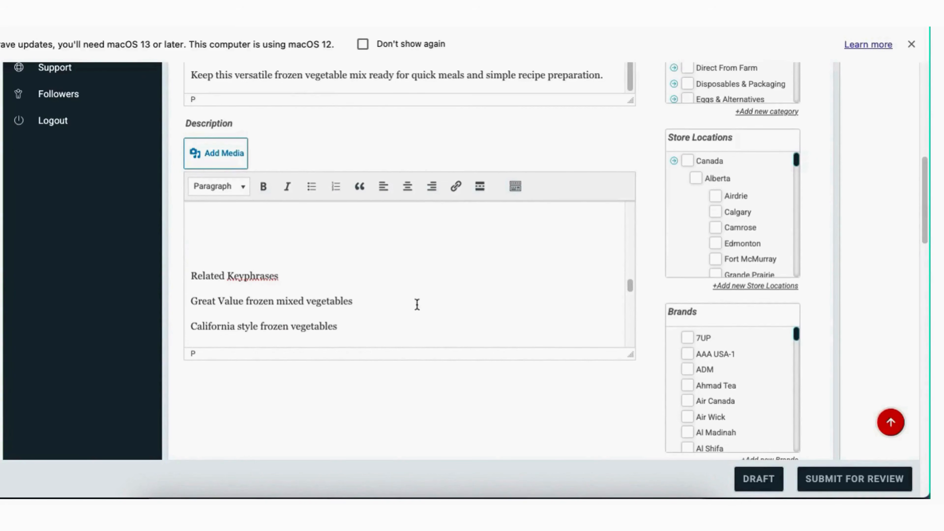
pyautogui.scroll(-1, 605, 409)
pyautogui.scroll(-8, 605, 406)
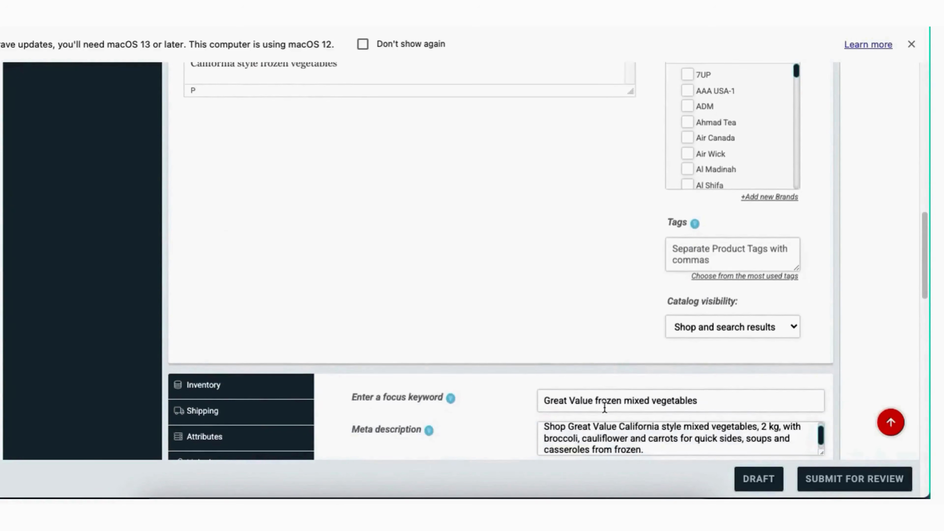
pyautogui.scroll(-2, 535, 287)
pyautogui.click(712, 169)
pyautogui.press('super+v')
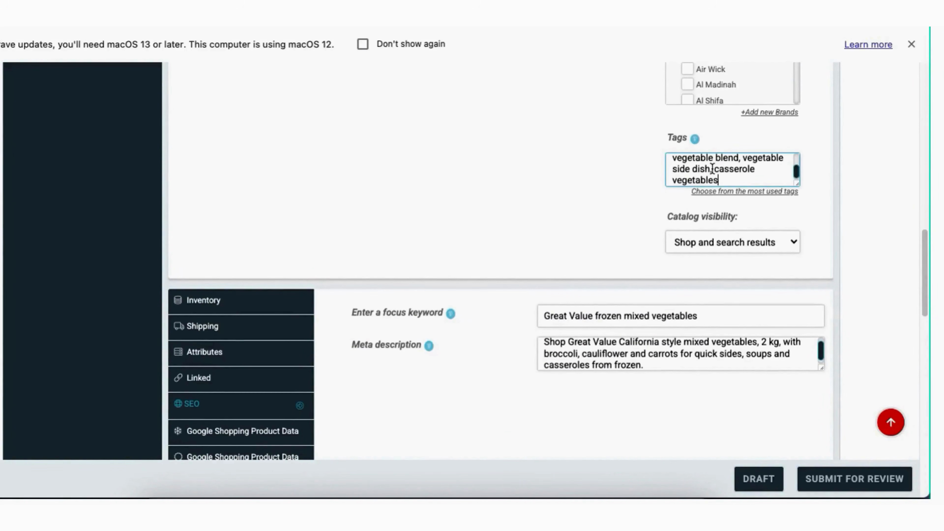
pyautogui.scroll(6, 522, 181)
pyautogui.scroll(3, 523, 180)
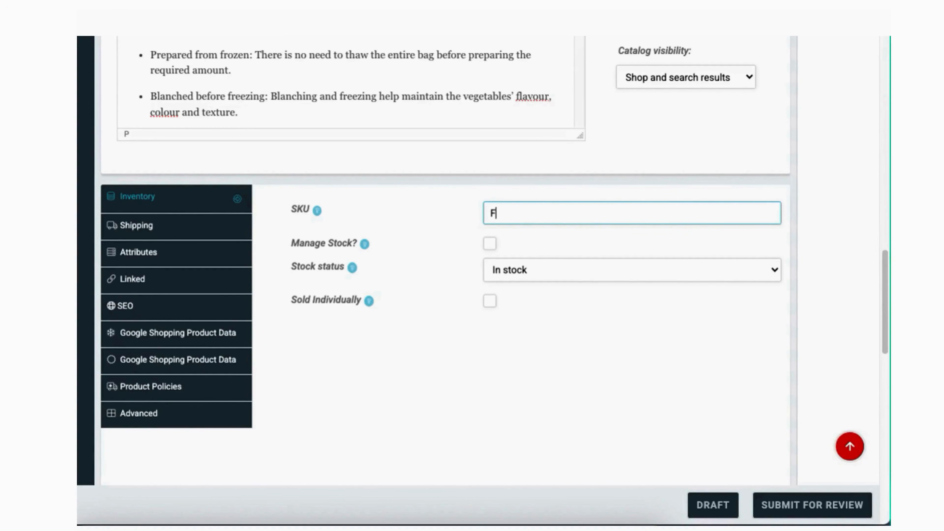
# Enter SKU FMT-FZ-01 and leave Manage Stock unticked so the product stays In stock
pyautogui.write('MT-')
pyautogui.write('FZ-01')
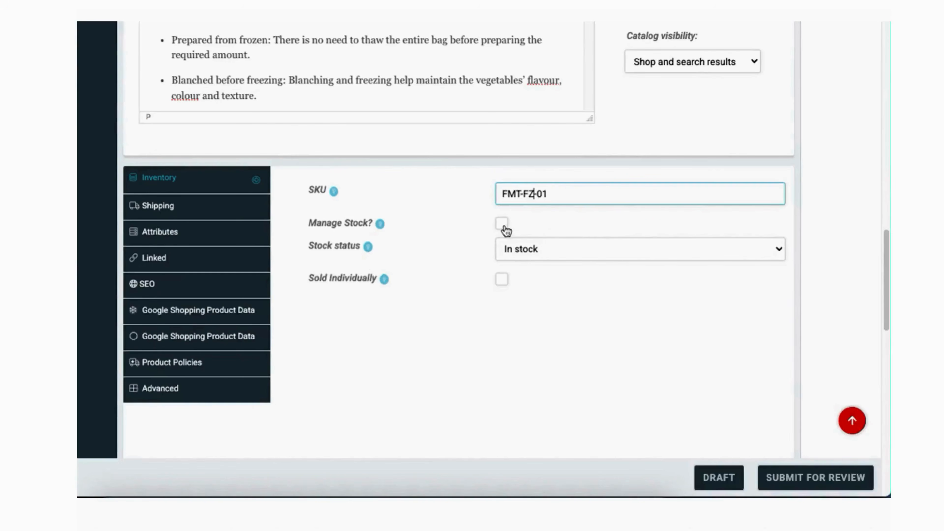
pyautogui.click(503, 225)
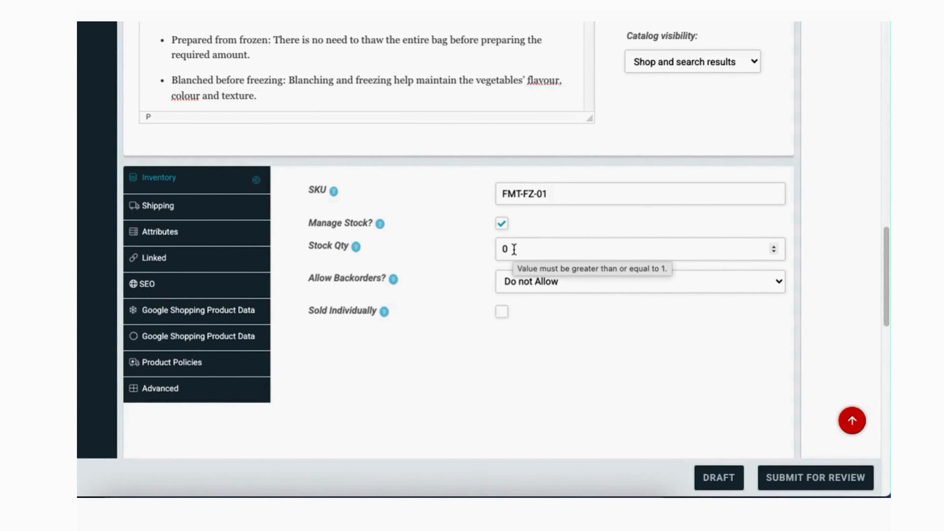
pyautogui.moveTo(514, 249); pyautogui.dragTo(491, 248)
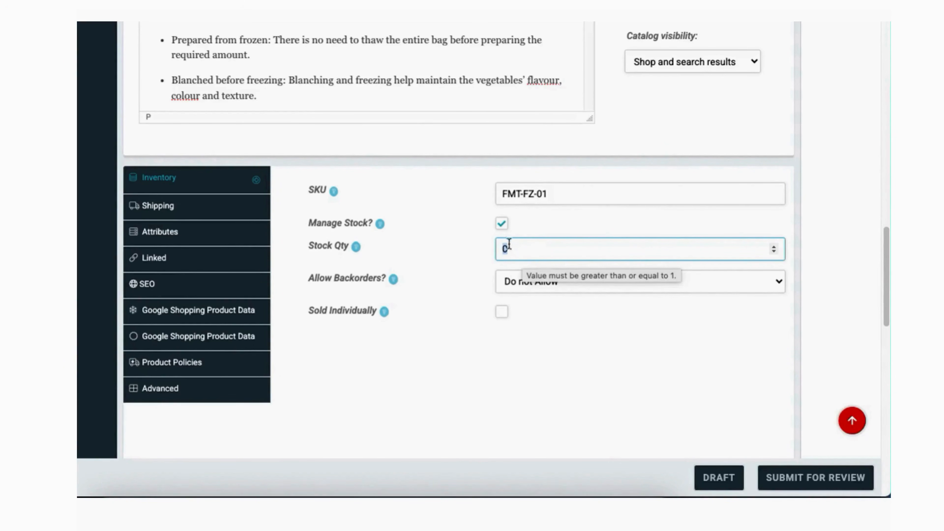
pyautogui.click(501, 224)
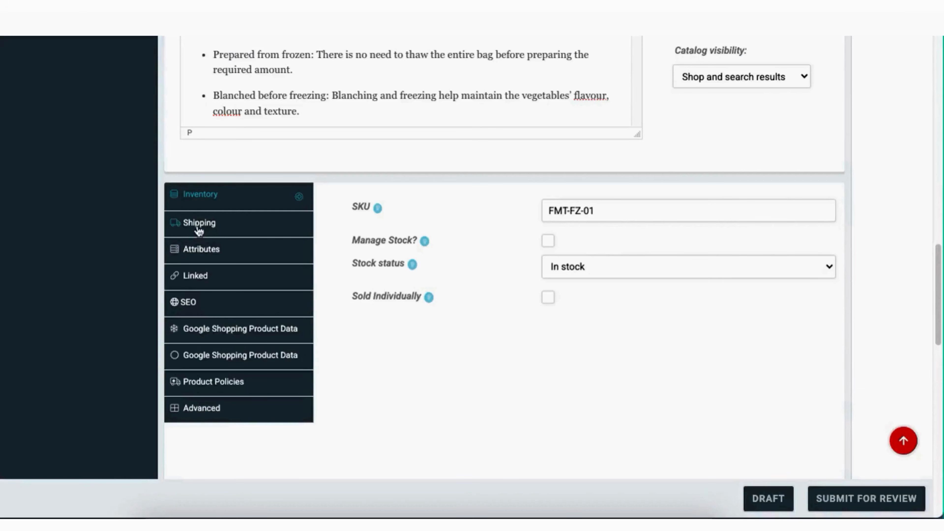
# Set the shipping weight to 2 kg and the package length to 6 cm
pyautogui.click(197, 223)
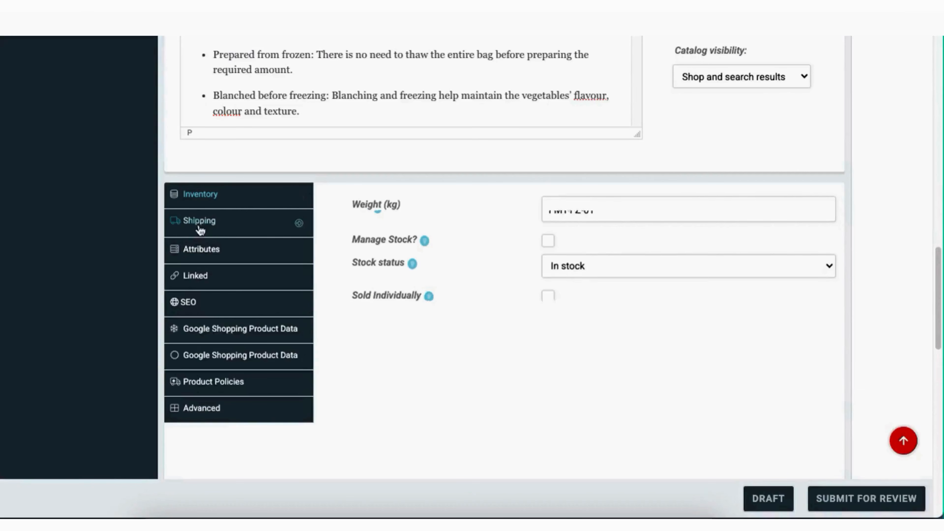
pyautogui.click(573, 212)
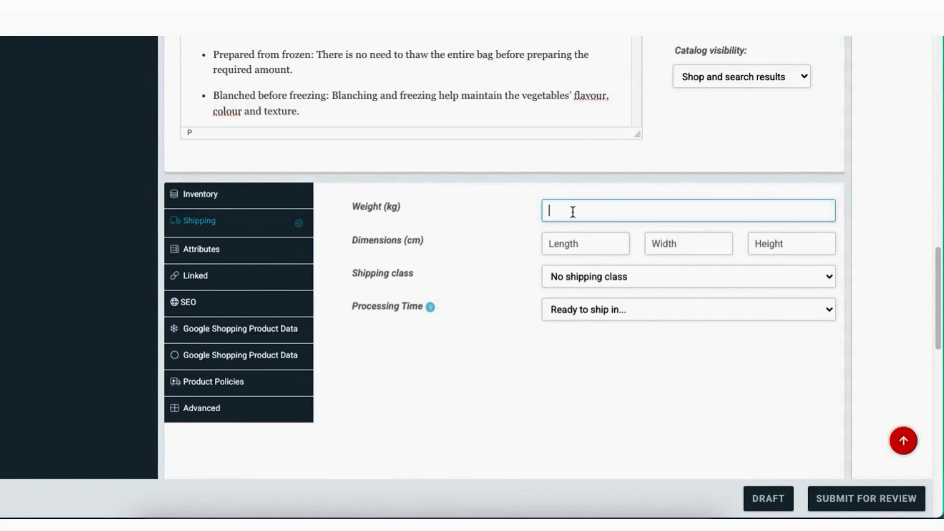
pyautogui.write('2')
pyautogui.click(587, 244)
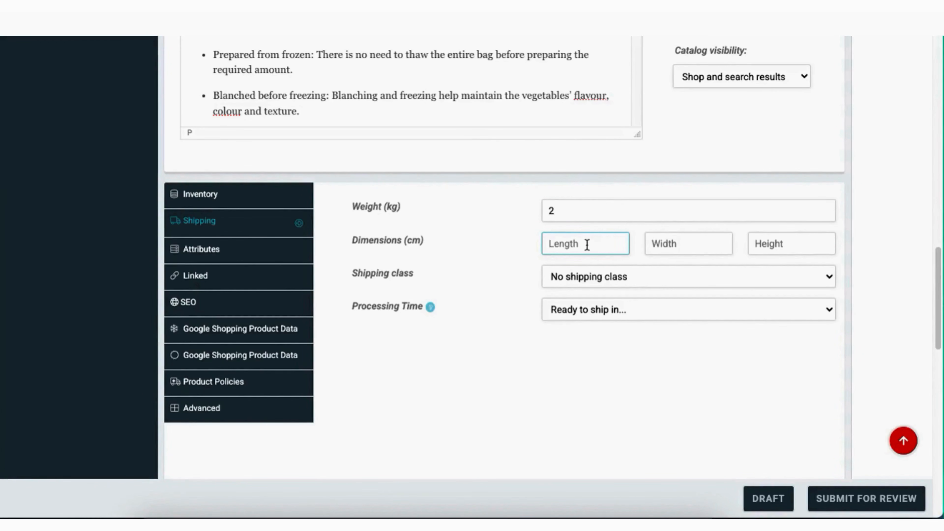
pyautogui.write('4')
pyautogui.click(663, 245)
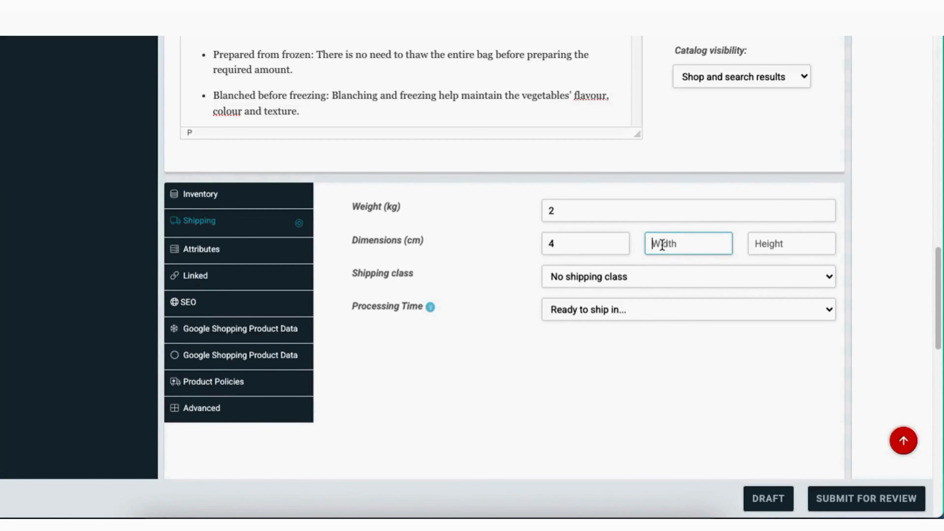
pyautogui.moveTo(578, 247); pyautogui.dragTo(534, 243)
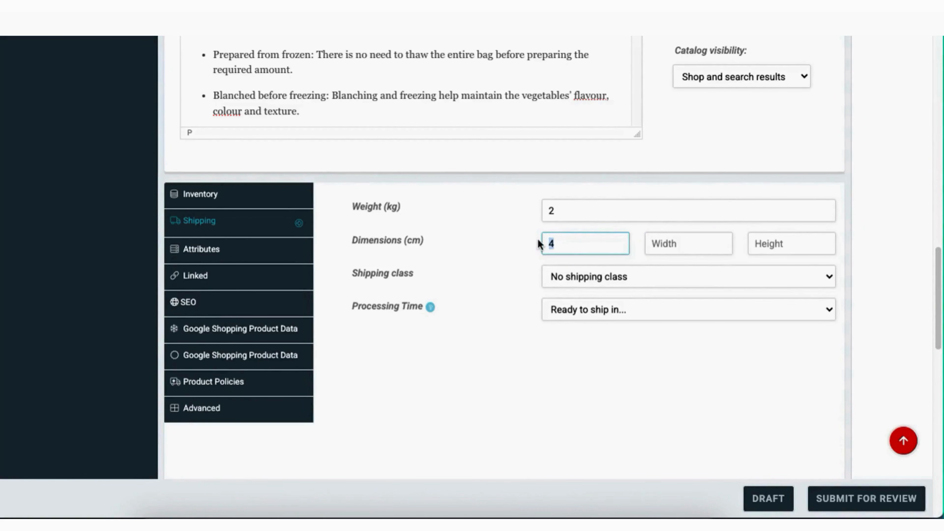
pyautogui.write('6')
# Set width 4 cm, height 3 cm and processing time to 1-2 business days
pyautogui.click(664, 246)
pyautogui.write('4')
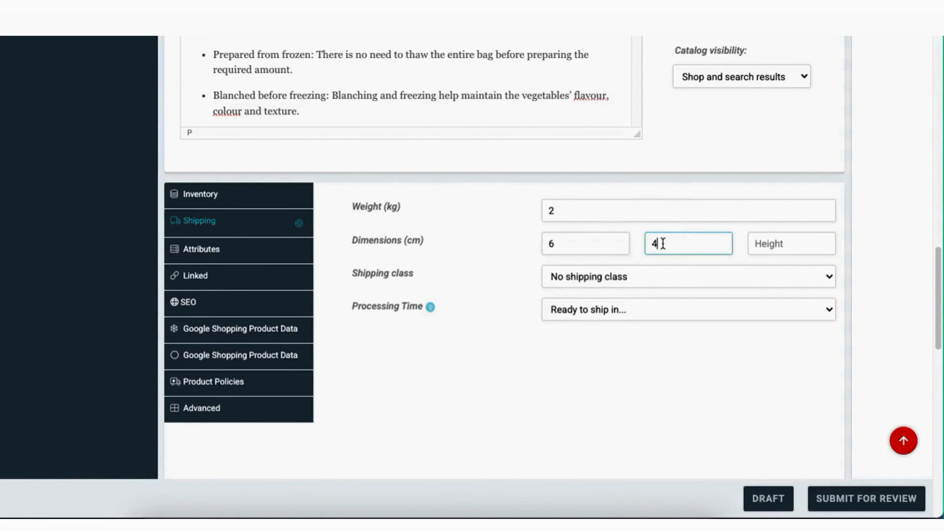
pyautogui.click(763, 239)
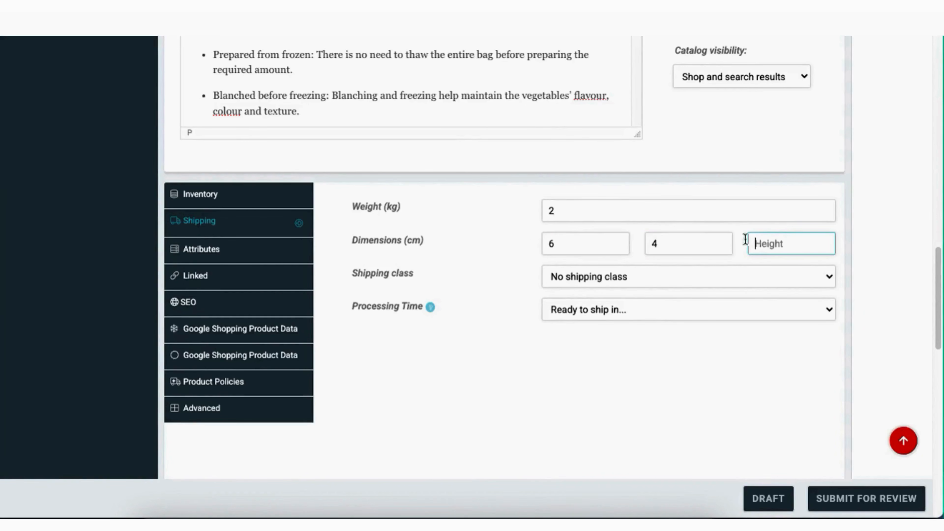
pyautogui.write('3')
pyautogui.click(602, 309)
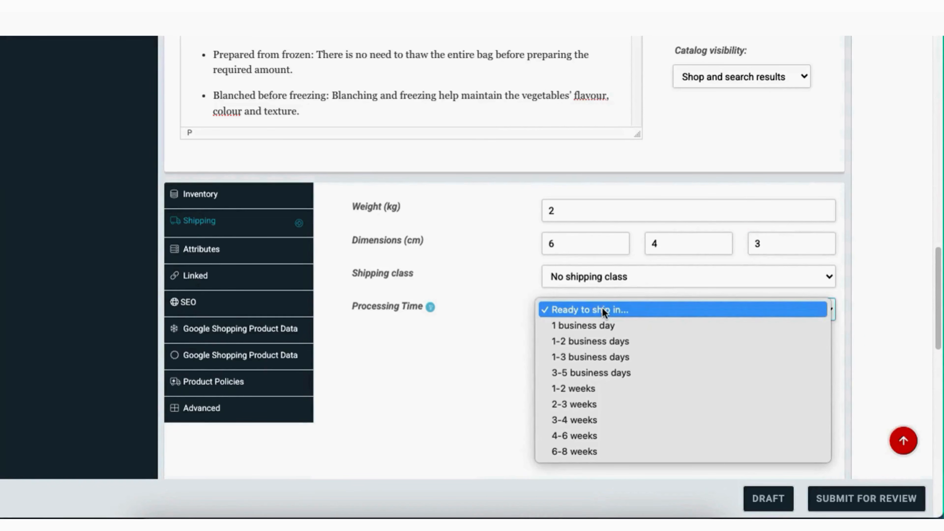
pyautogui.click(610, 341)
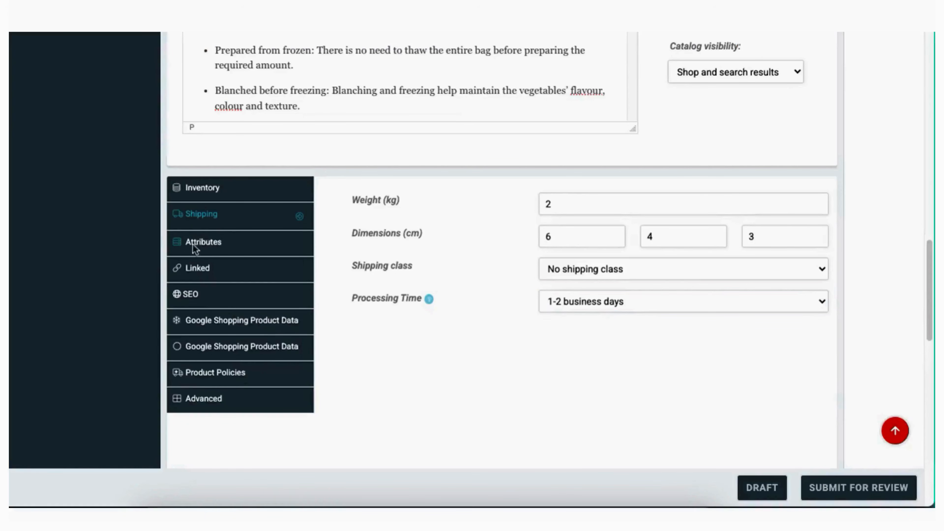
# Activate the availability attribute and set its value to in_stock
pyautogui.click(202, 247)
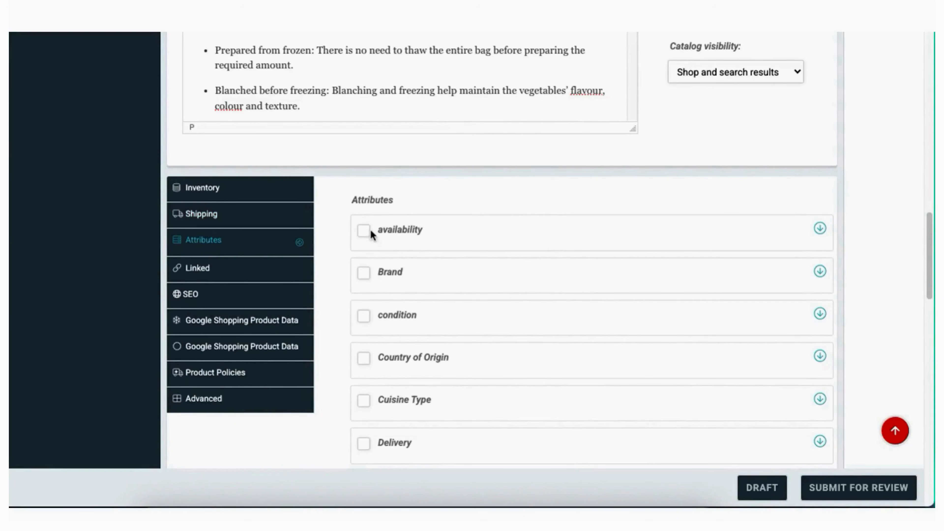
pyautogui.click(821, 230)
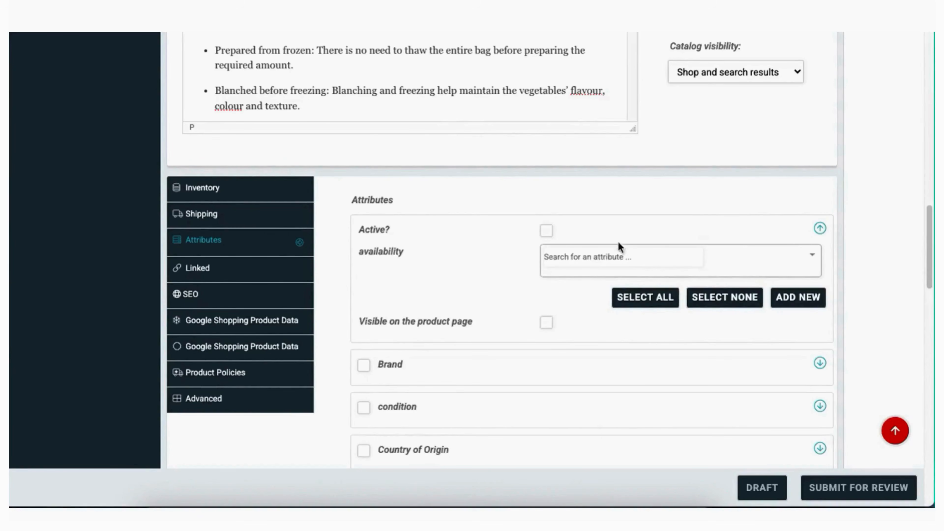
pyautogui.click(546, 231)
pyautogui.click(674, 261)
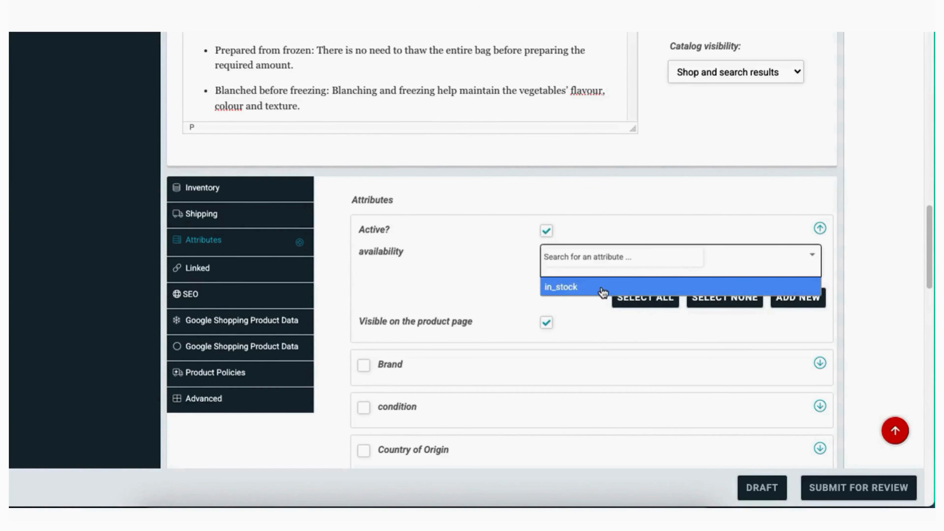
pyautogui.click(605, 287)
# Activate the Brand attribute and search its values for GREAT, then clear the failed search
pyautogui.scroll(-2, 878, 280)
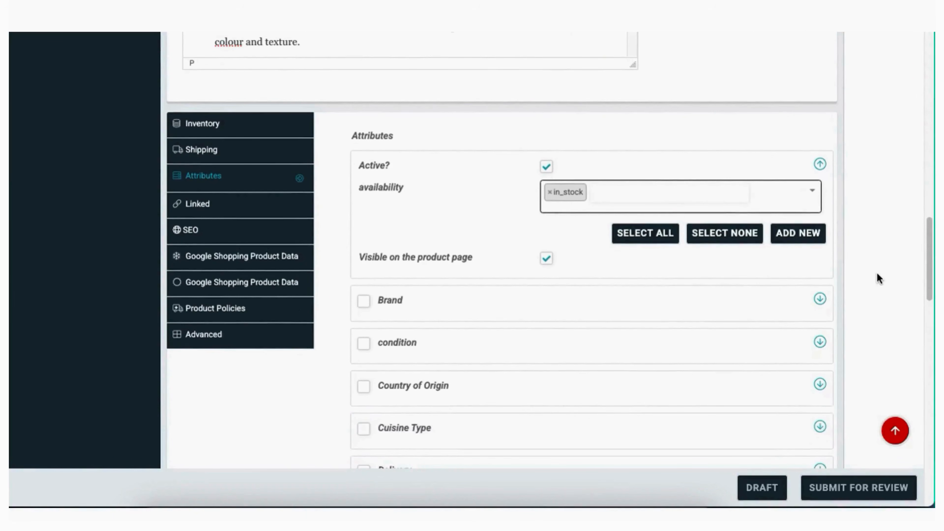
pyautogui.scroll(-1, 876, 273)
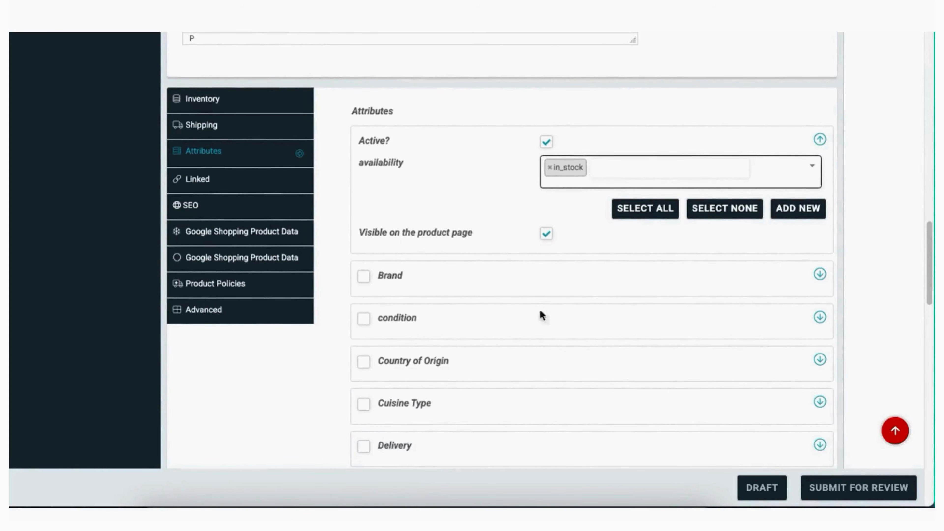
pyautogui.click(365, 277)
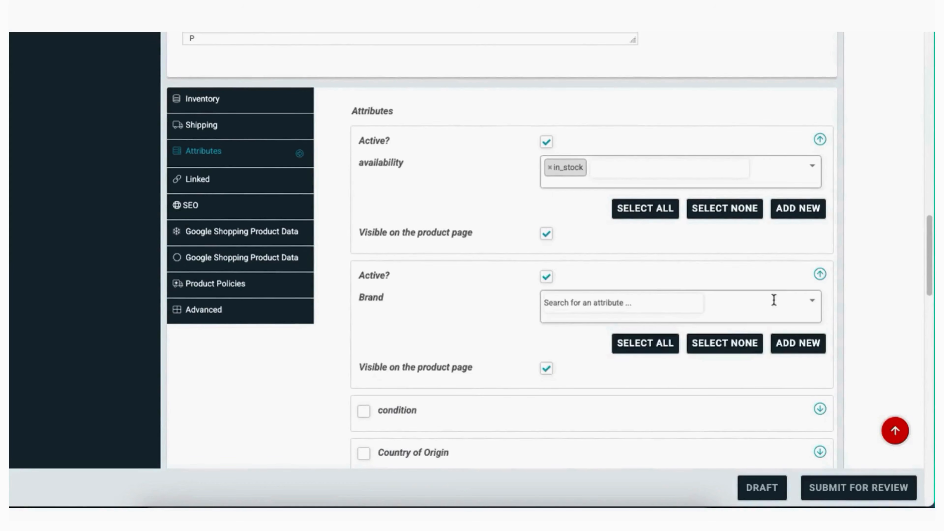
pyautogui.click(717, 309)
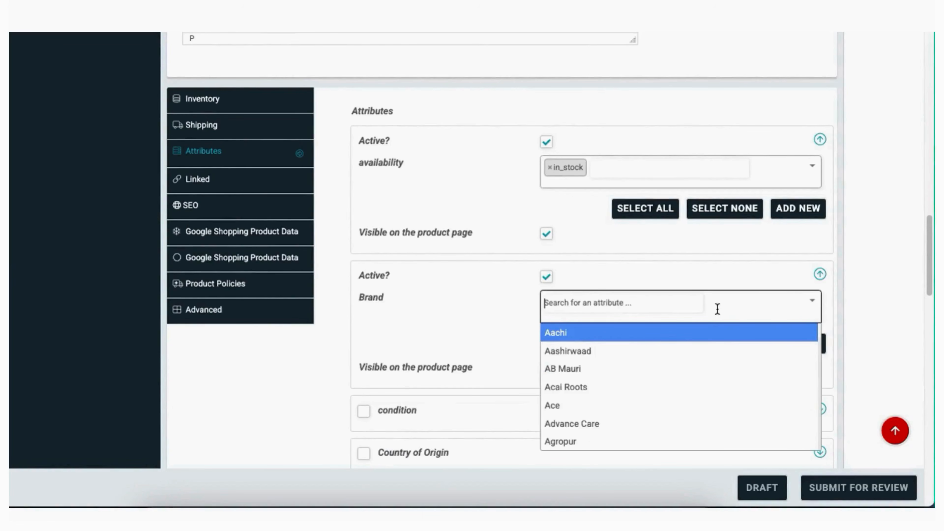
pyautogui.write('GREAT')
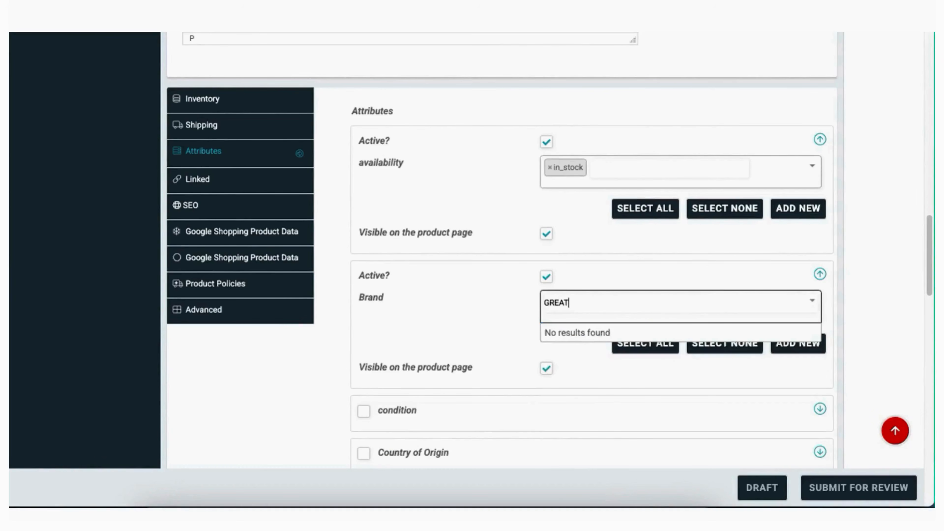
pyautogui.press('BackSpace')
pyautogui.press('BackSpace')
pyautogui.press('BackSpace')
pyautogui.press('BackSpace')
pyautogui.press('BackSpace')
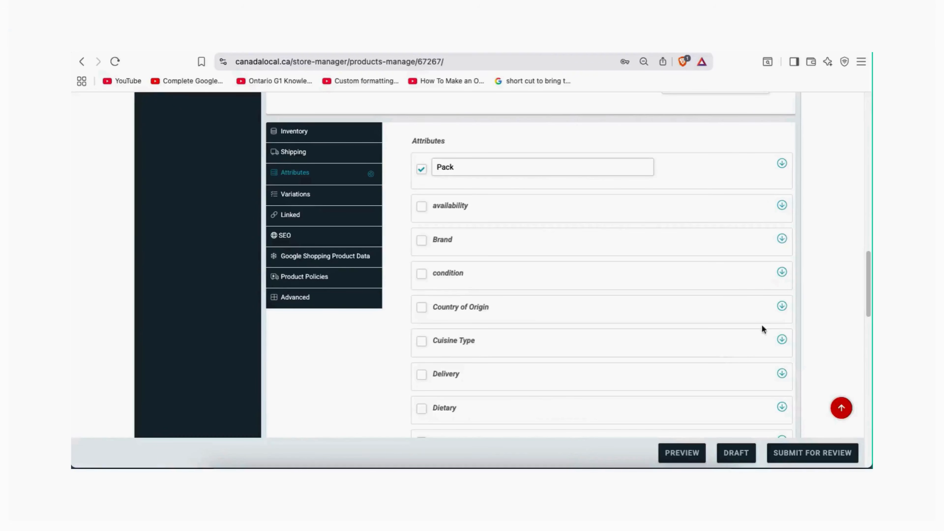
# Show the Linked products settings and try the Up-sells and Cross-sells fields, leaving both empty
pyautogui.scroll(-1, 830, 270)
pyautogui.click(783, 191)
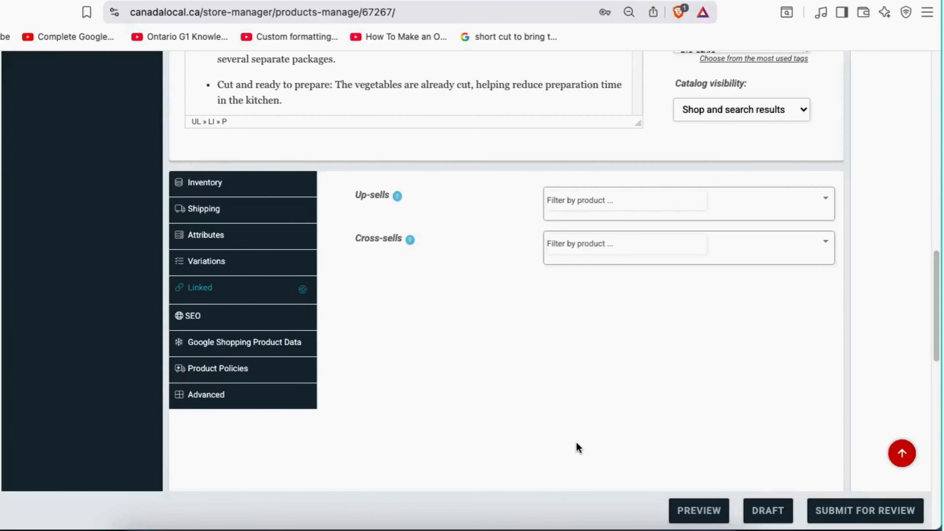
pyautogui.click(599, 204)
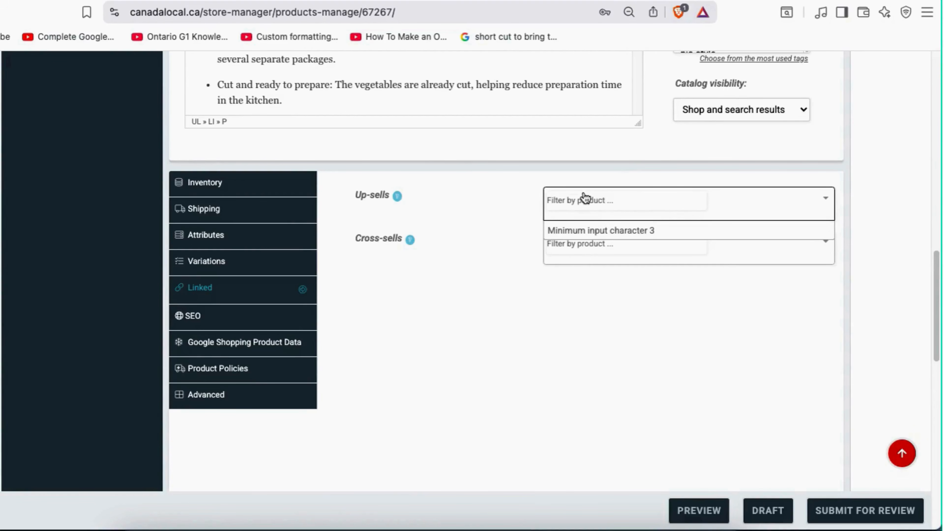
pyautogui.click(584, 248)
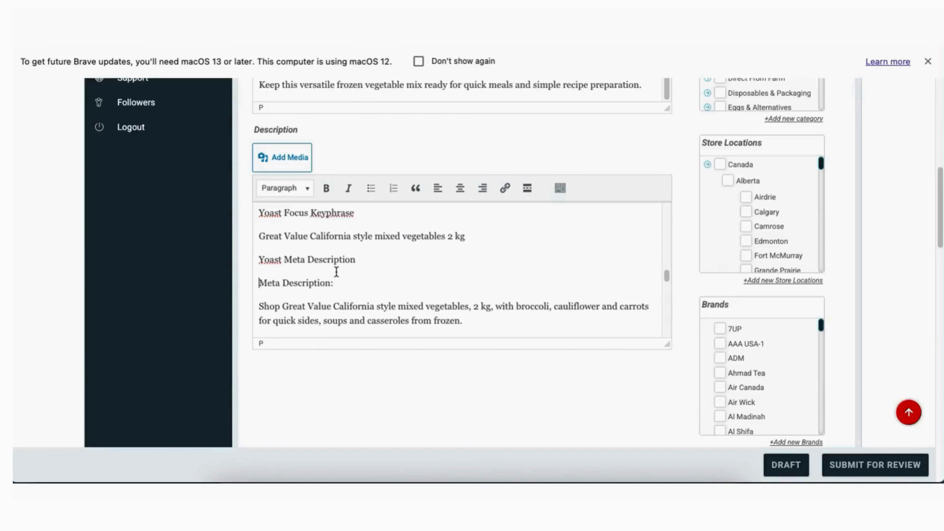
# Delete the meta description paragraph from the product description
pyautogui.scroll(-3, 334, 267)
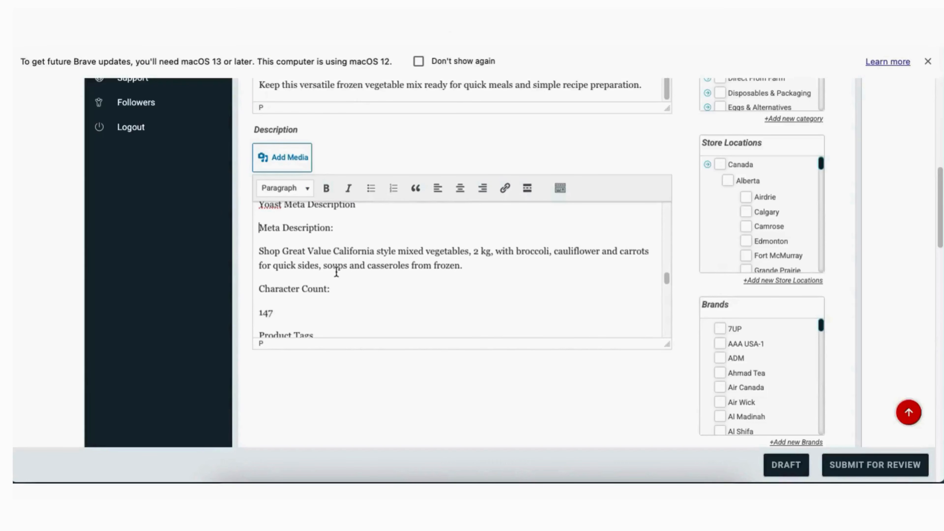
pyautogui.moveTo(467, 265); pyautogui.dragTo(260, 249)
pyautogui.press('super+c')
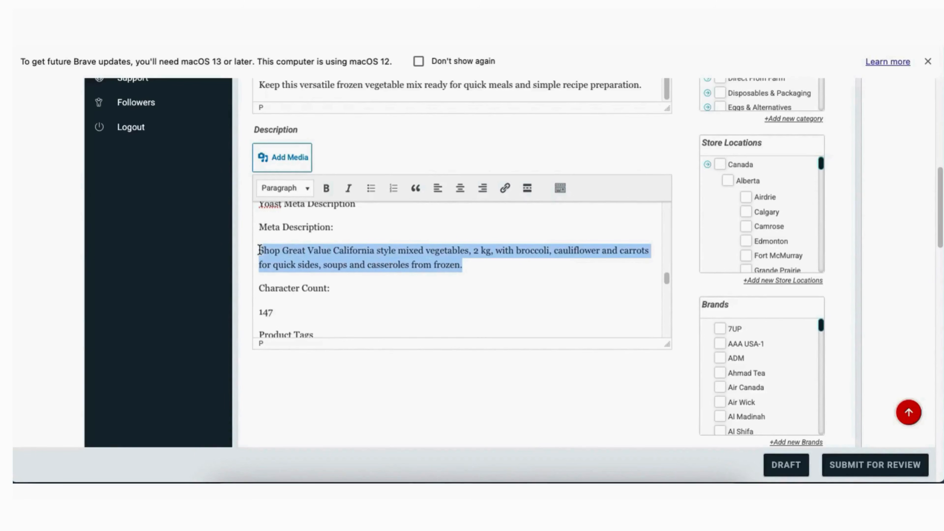
pyautogui.press('BackSpace')
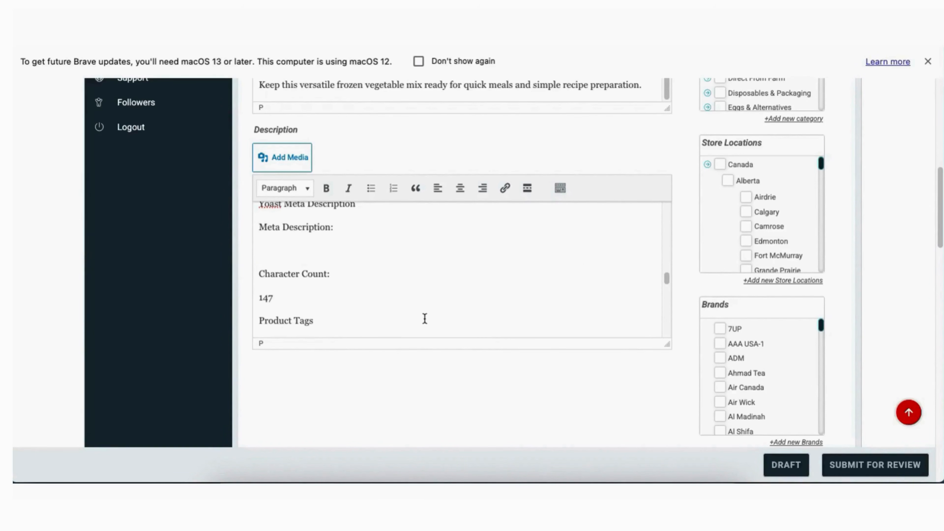
# Paste the prepared meta description into the listing's SEO settings
pyautogui.scroll(-8, 487, 403)
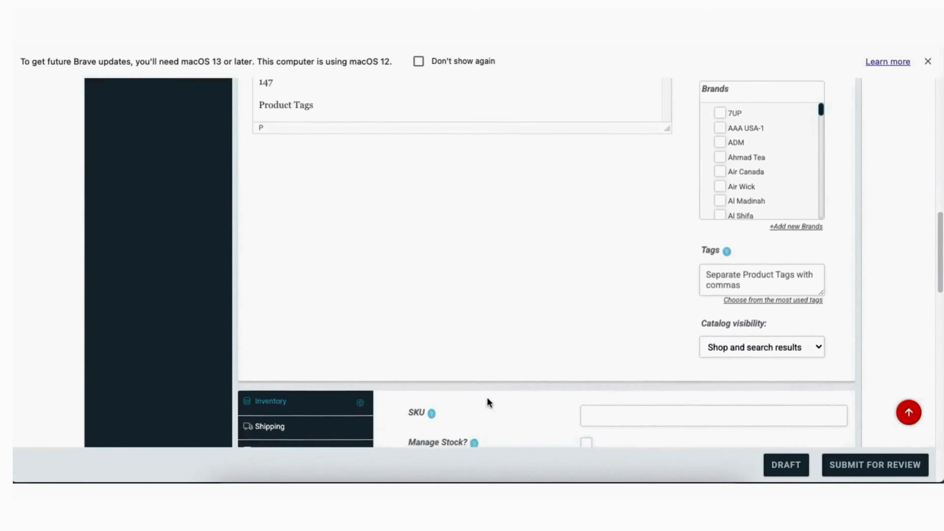
pyautogui.scroll(5, 486, 403)
pyautogui.scroll(-5, 487, 400)
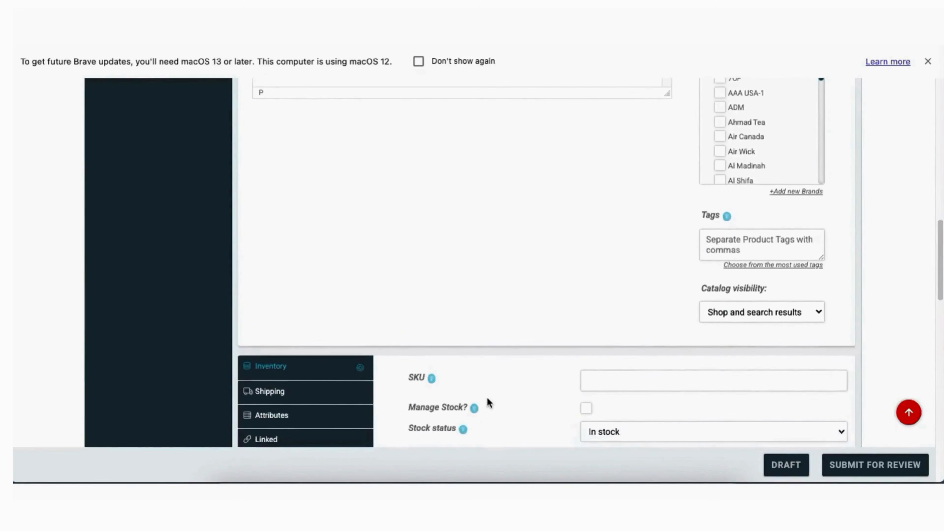
pyautogui.scroll(-1, 487, 401)
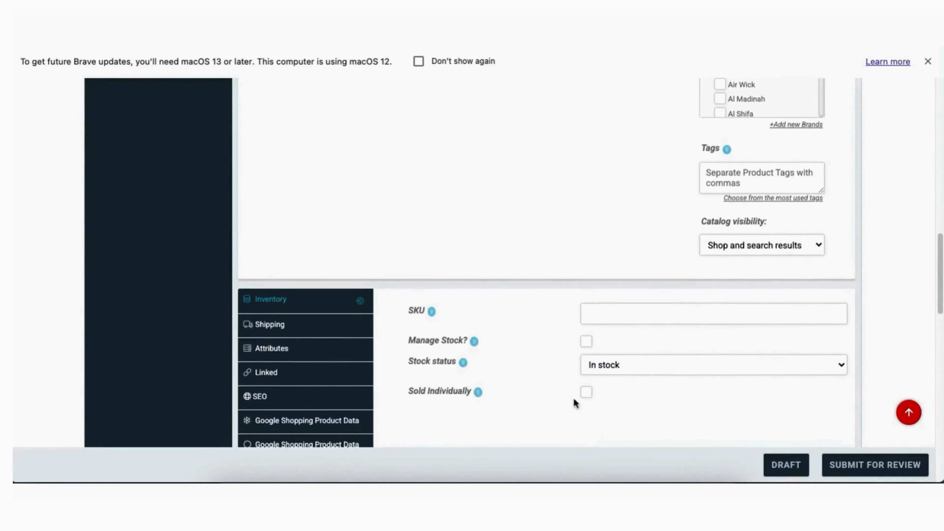
pyautogui.scroll(1, 531, 388)
pyautogui.scroll(-3, 530, 391)
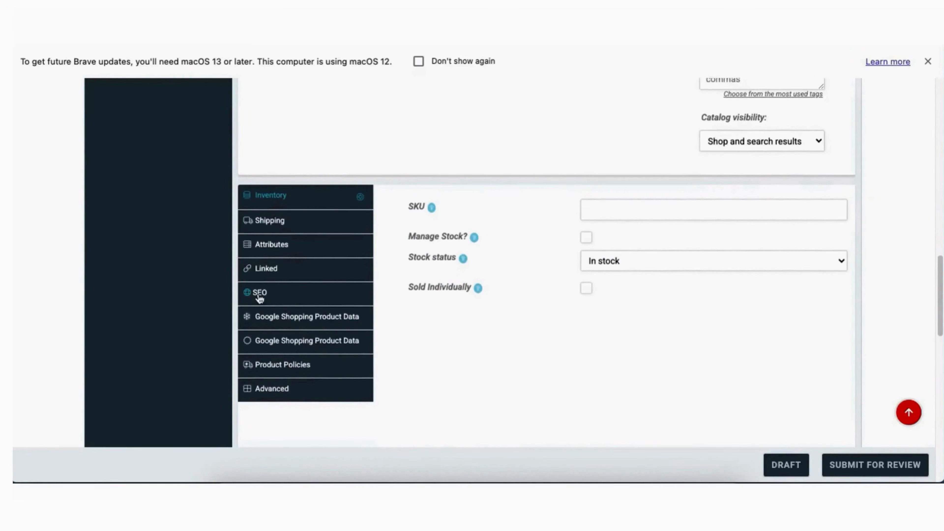
pyautogui.click(259, 298)
pyautogui.click(613, 246)
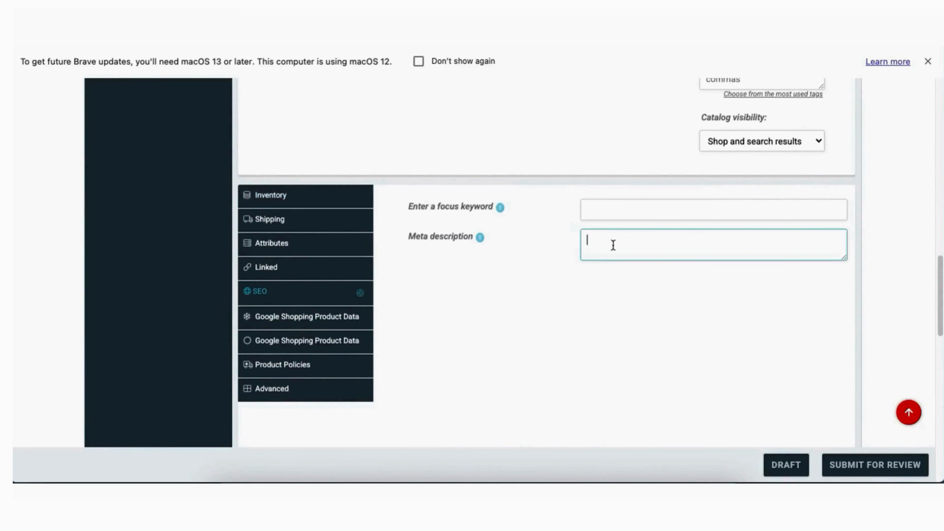
pyautogui.press('super+v')
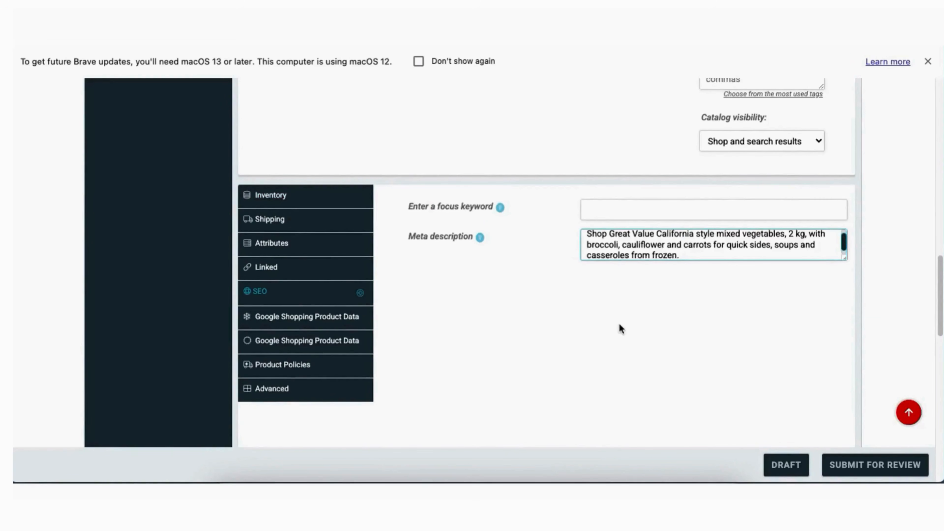
# Remove the focus keyphrase line from the description
pyautogui.scroll(3, 618, 327)
pyautogui.scroll(10, 619, 323)
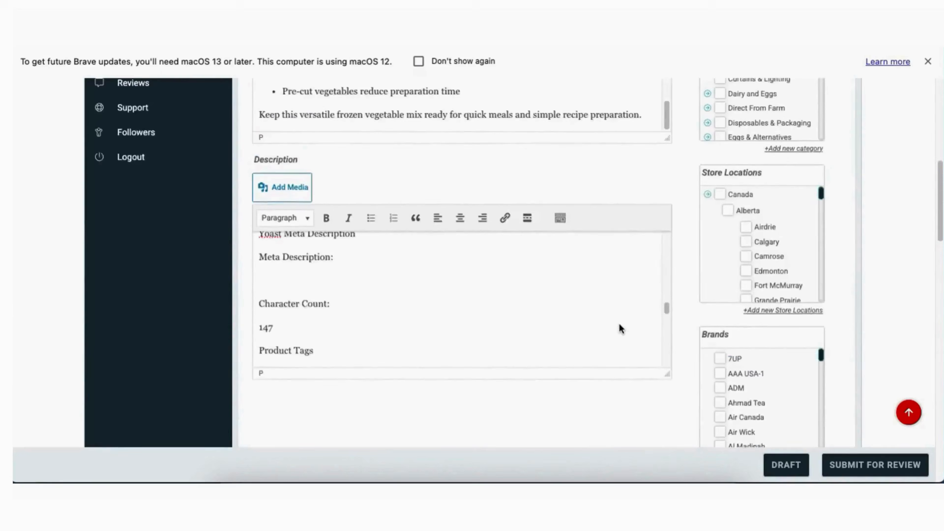
pyautogui.scroll(2, 398, 332)
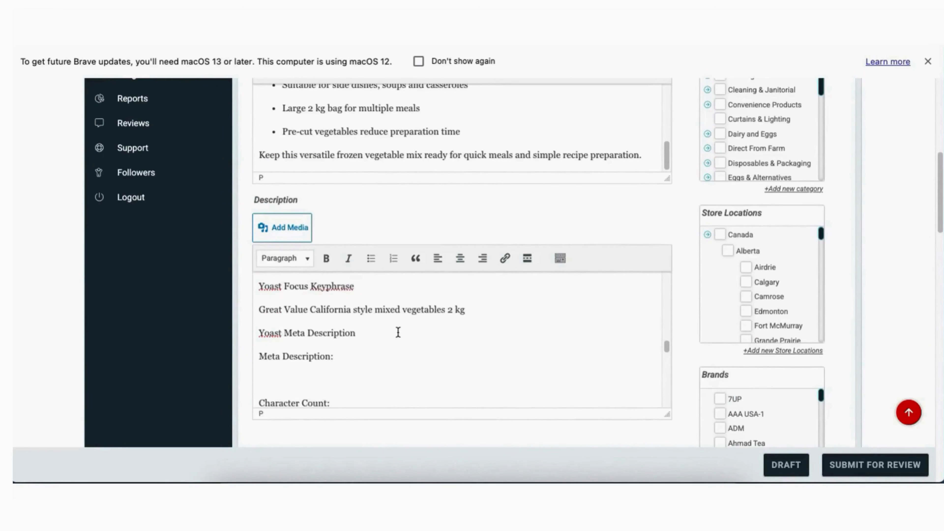
pyautogui.tripleClick(408, 315)
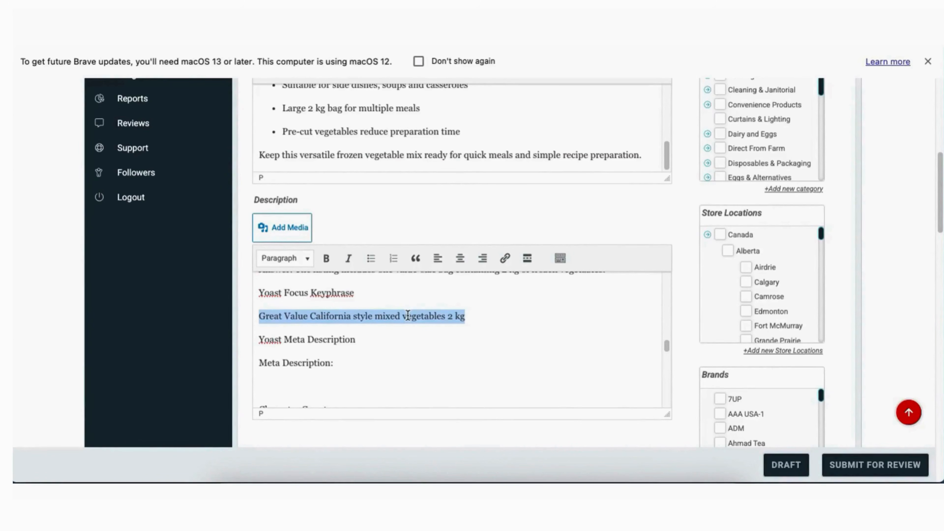
pyautogui.press('super+x')
# Set 'Great Value frozen mixed vegetables' as the SEO focus keyword
pyautogui.scroll(-4, 533, 394)
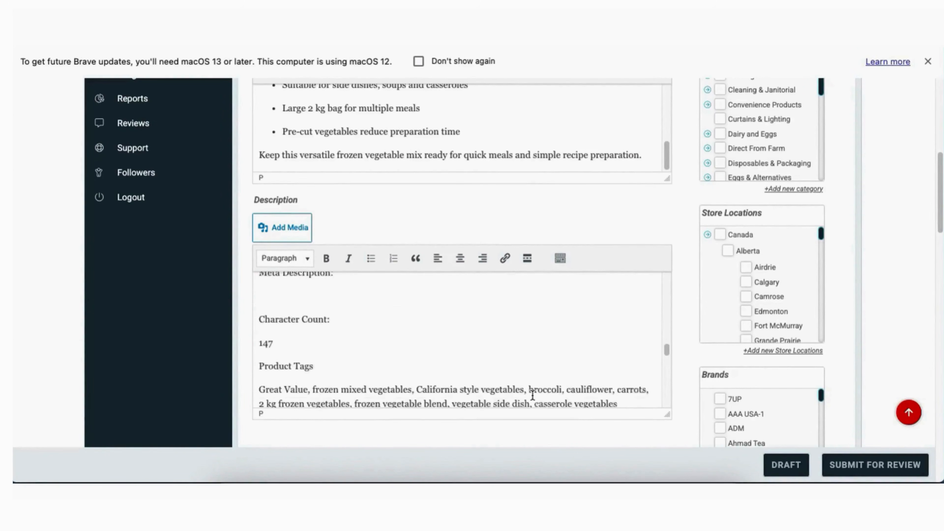
pyautogui.scroll(-3, 652, 406)
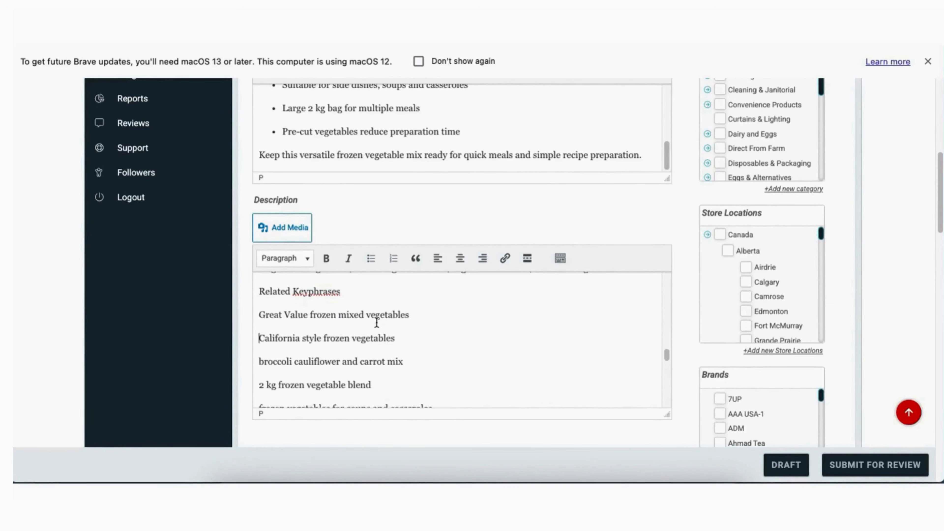
pyautogui.moveTo(404, 315); pyautogui.dragTo(261, 312)
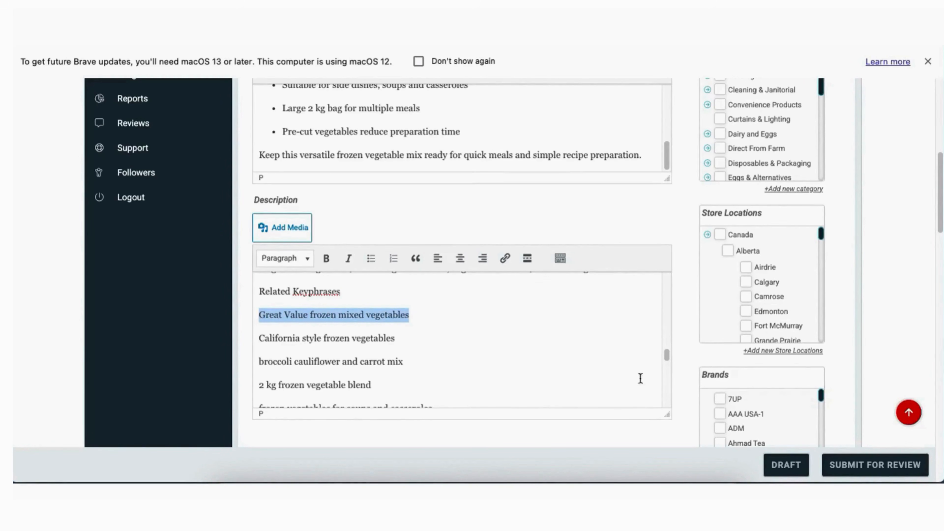
pyautogui.scroll(-5, 683, 407)
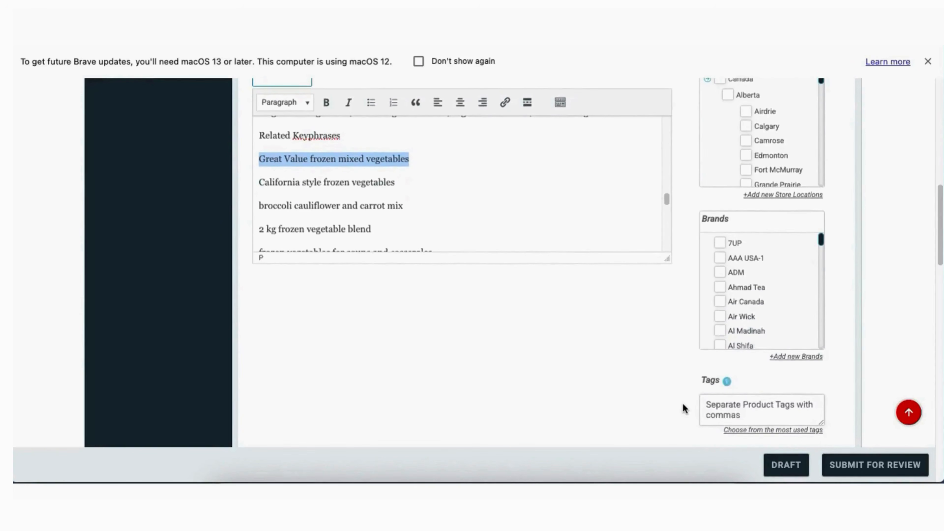
pyautogui.scroll(-5, 683, 406)
pyautogui.click(639, 350)
pyautogui.press('super+v')
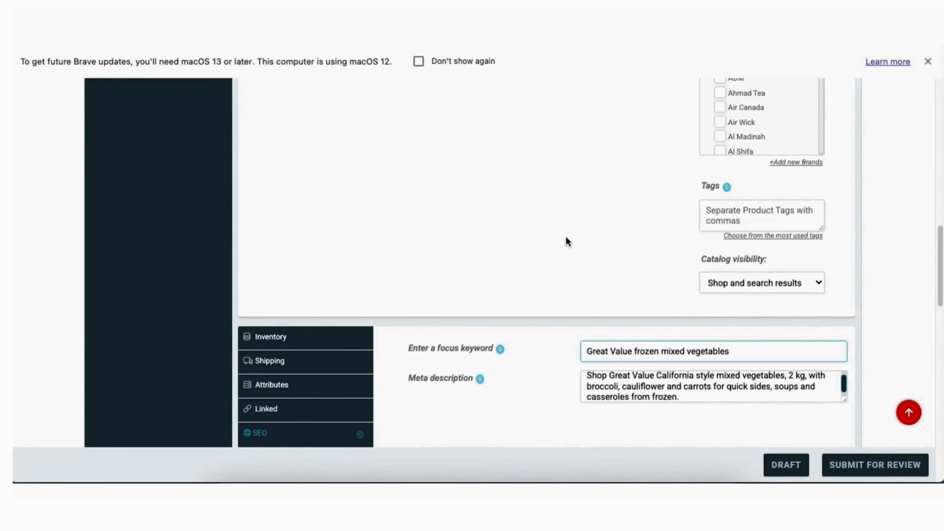
# Delete the leftover Yoast keyphrase, meta and character-count notes, then show Google Shopping product data
pyautogui.scroll(8, 566, 240)
pyautogui.scroll(2, 535, 283)
pyautogui.scroll(3, 535, 283)
pyautogui.scroll(-2, 535, 283)
pyautogui.scroll(1, 536, 283)
pyautogui.scroll(5, 535, 283)
pyautogui.scroll(3, 535, 283)
pyautogui.scroll(-3, 535, 284)
pyautogui.moveTo(259, 217); pyautogui.dragTo(341, 300)
pyautogui.press('BackSpace')
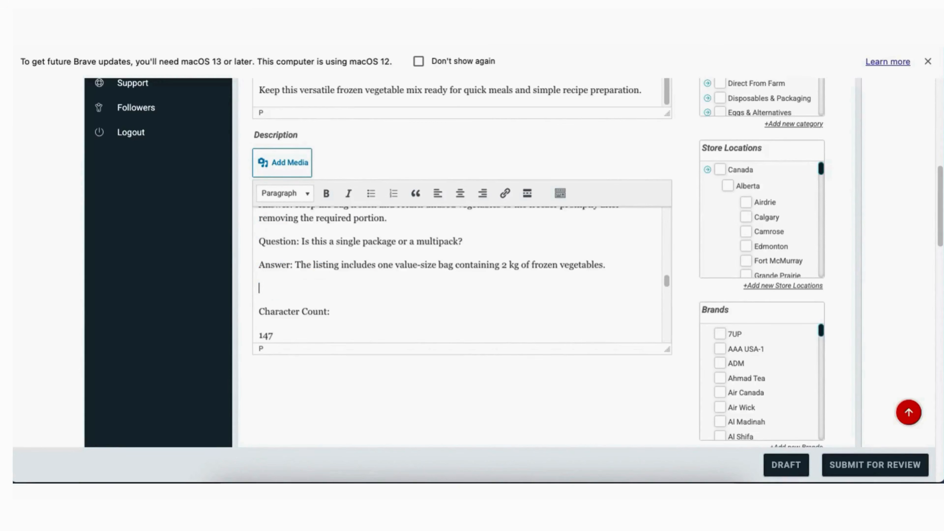
pyautogui.scroll(-4, 380, 274)
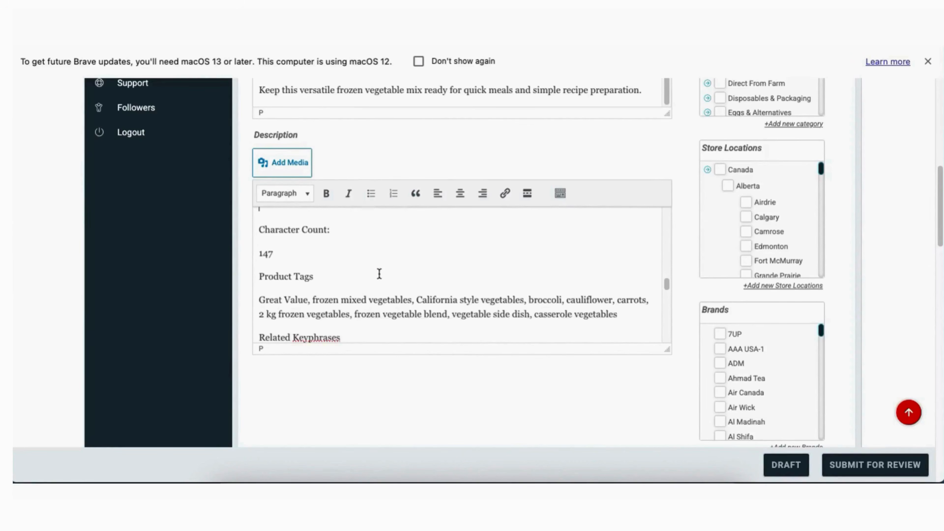
pyautogui.moveTo(263, 216); pyautogui.dragTo(319, 262)
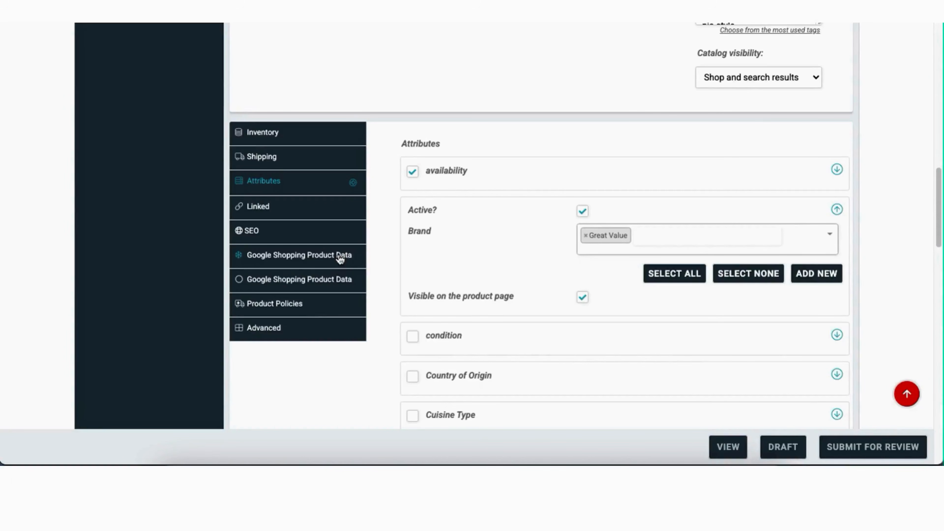
pyautogui.click(340, 259)
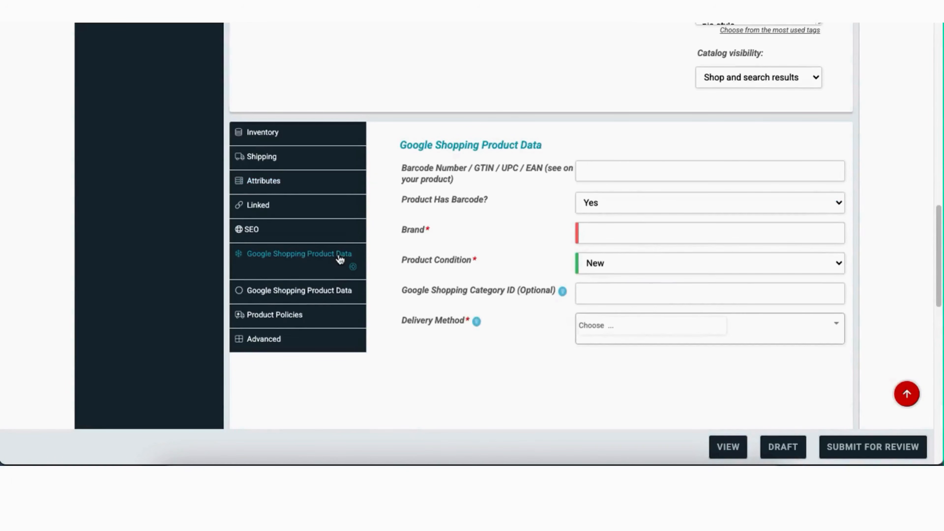
# Leave the barcode field and switch from the Canva image in Opera to Google in Chrome
pyautogui.click(610, 167)
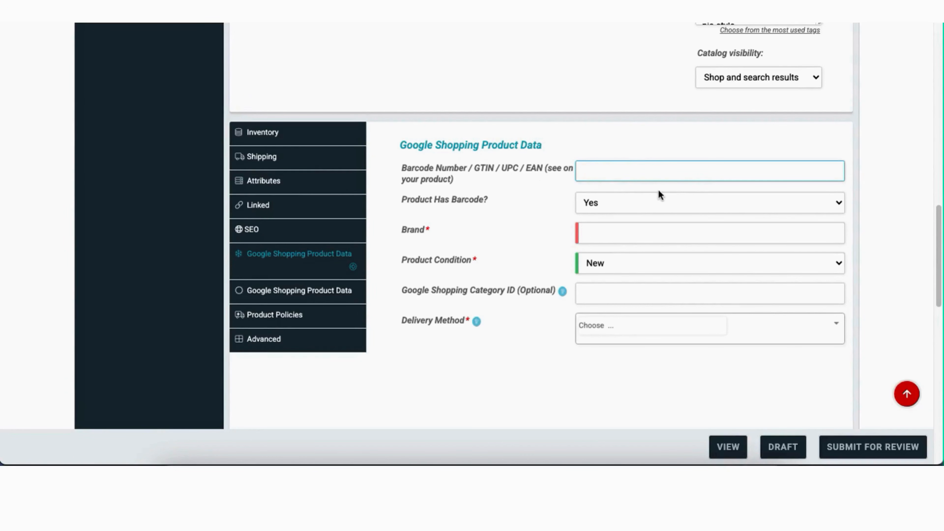
pyautogui.click(357, 461)
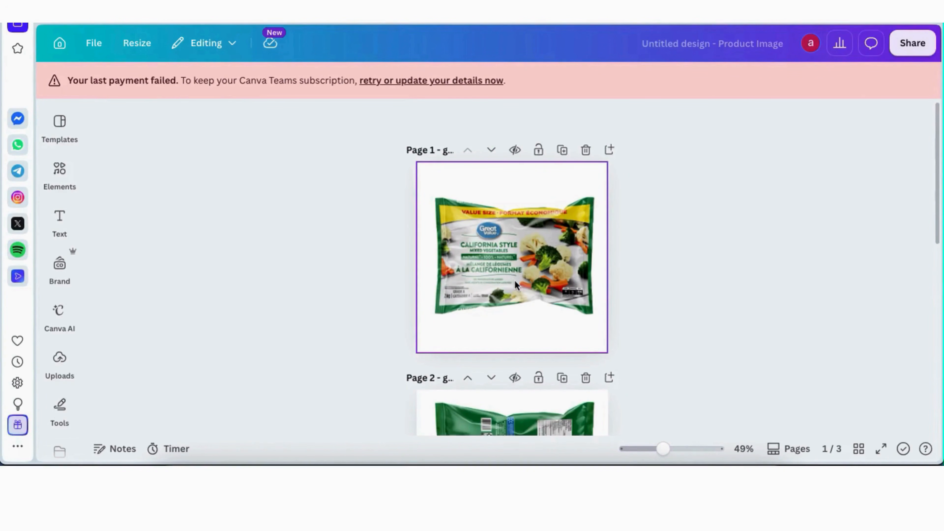
pyautogui.click(315, 461)
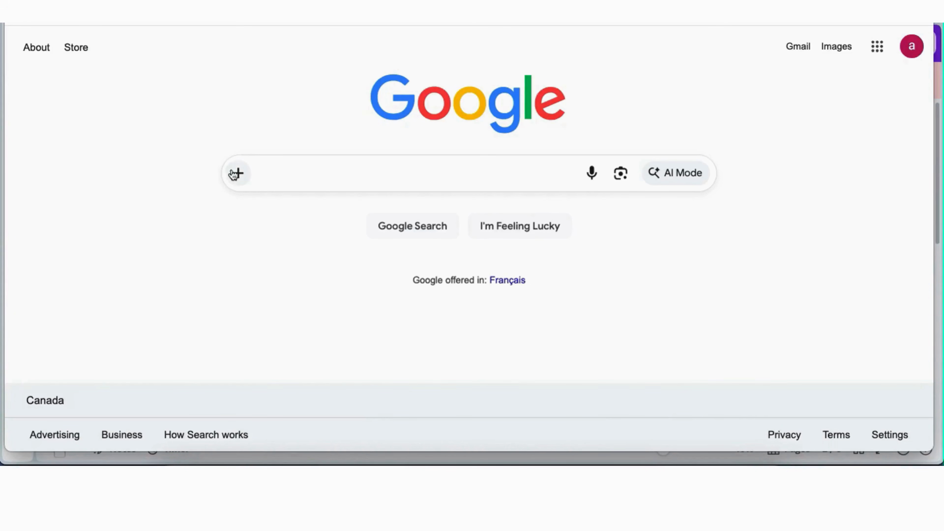
# Search Google by image using the front photo of the vegetable bag
pyautogui.click(622, 175)
pyautogui.click(555, 268)
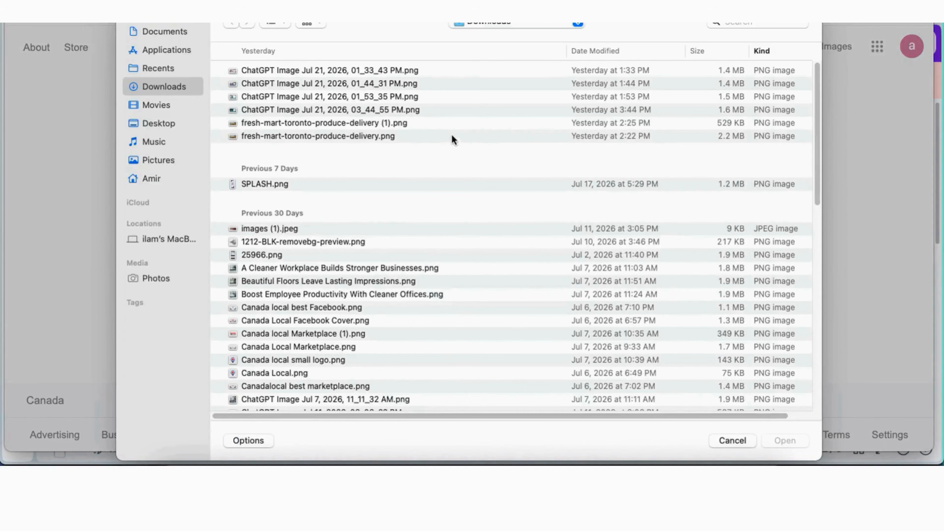
pyautogui.click(373, 110)
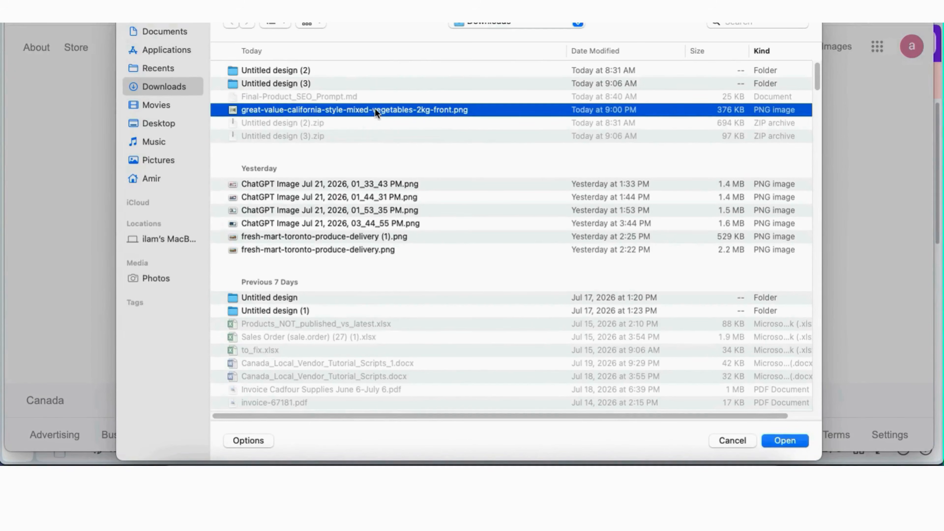
pyautogui.click(785, 439)
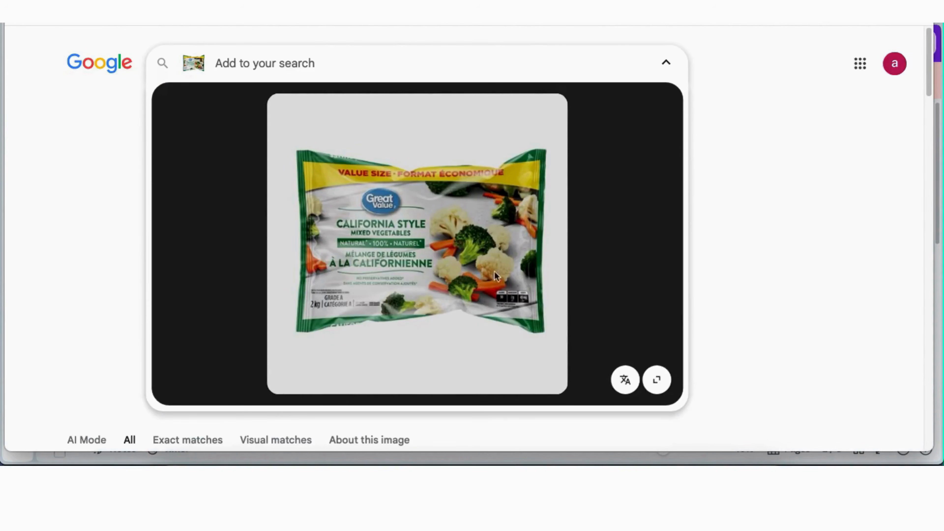
pyautogui.scroll(-4, 723, 285)
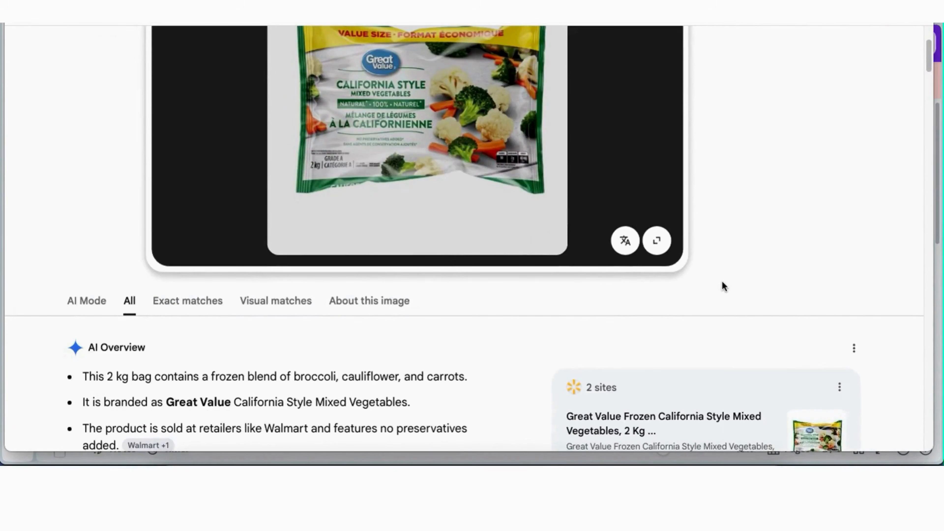
pyautogui.scroll(4, 722, 285)
pyautogui.scroll(-12, 723, 285)
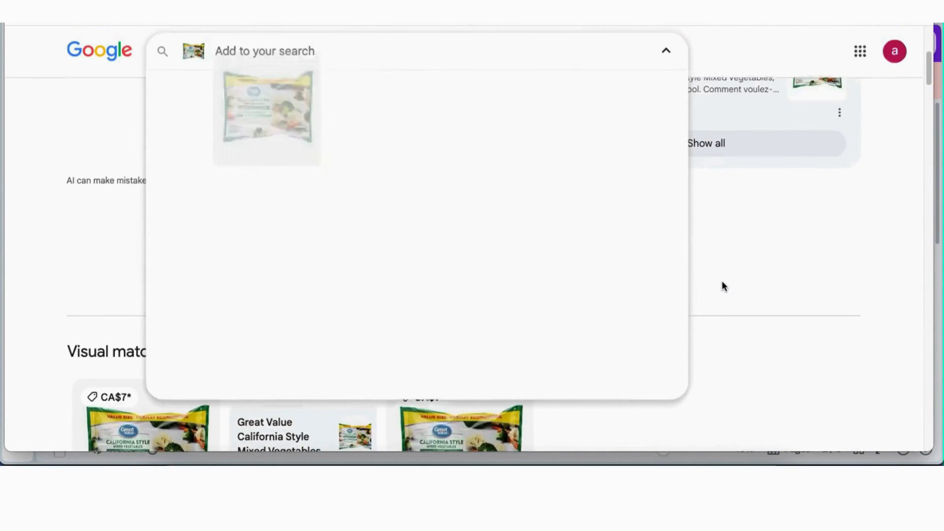
pyautogui.scroll(8, 674, 283)
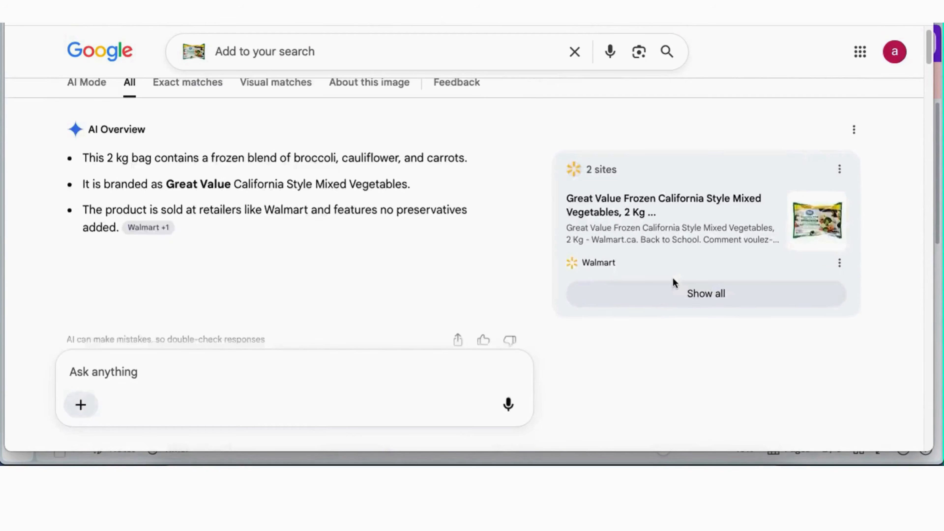
pyautogui.scroll(1, 673, 283)
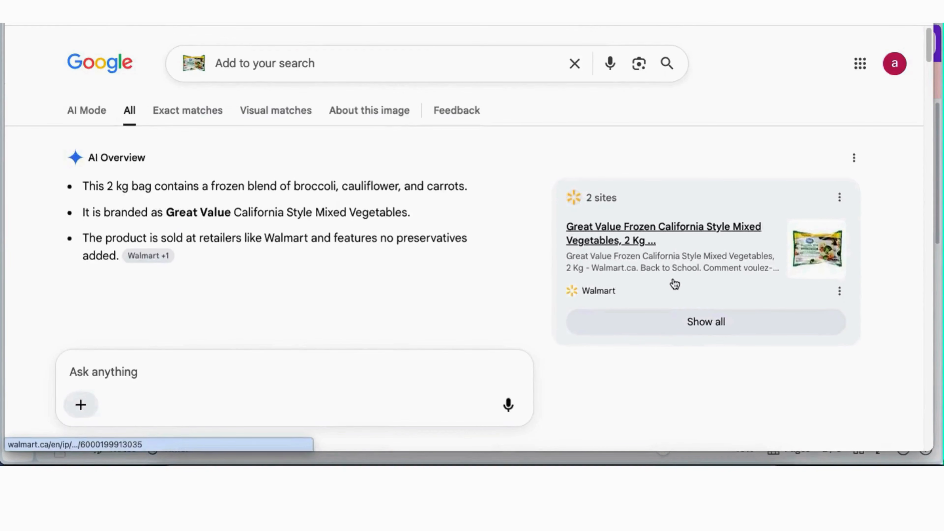
pyautogui.click(87, 111)
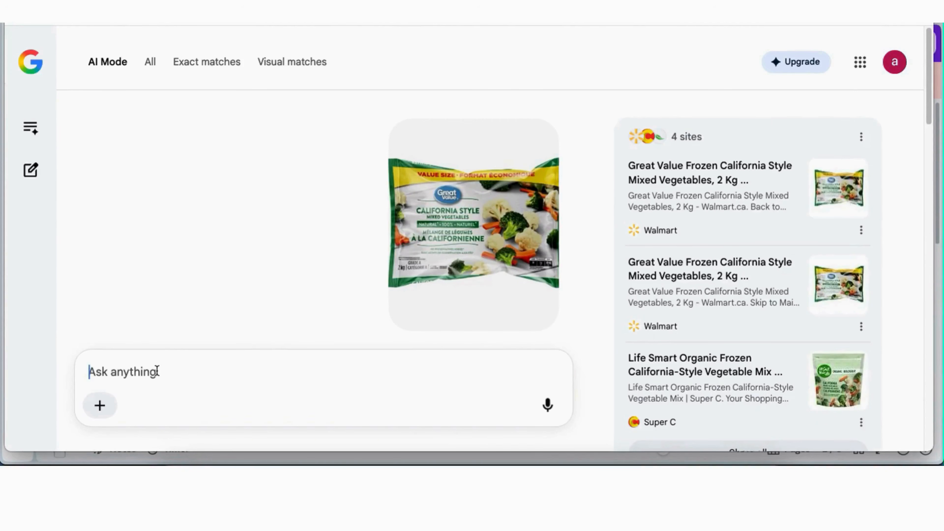
pyautogui.click(148, 372)
pyautogui.hotkey('ctrl', 'v')
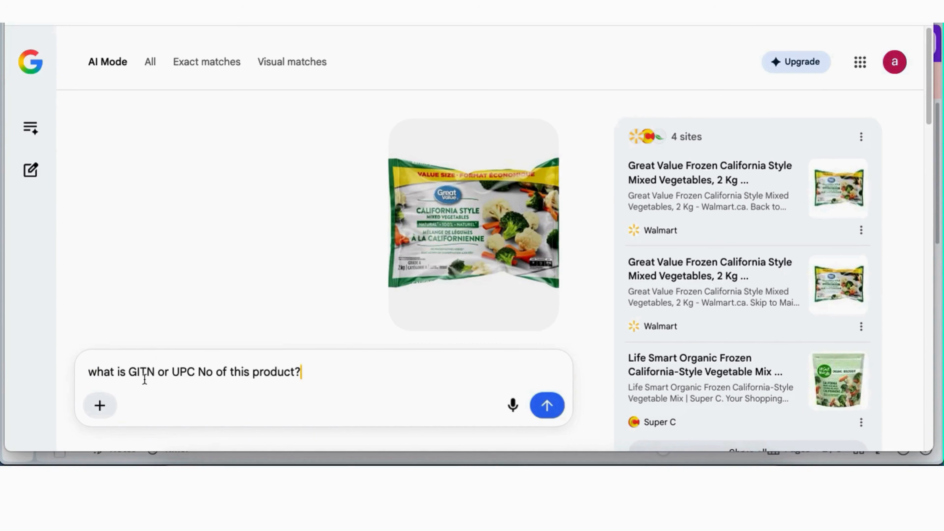
pyautogui.click(547, 405)
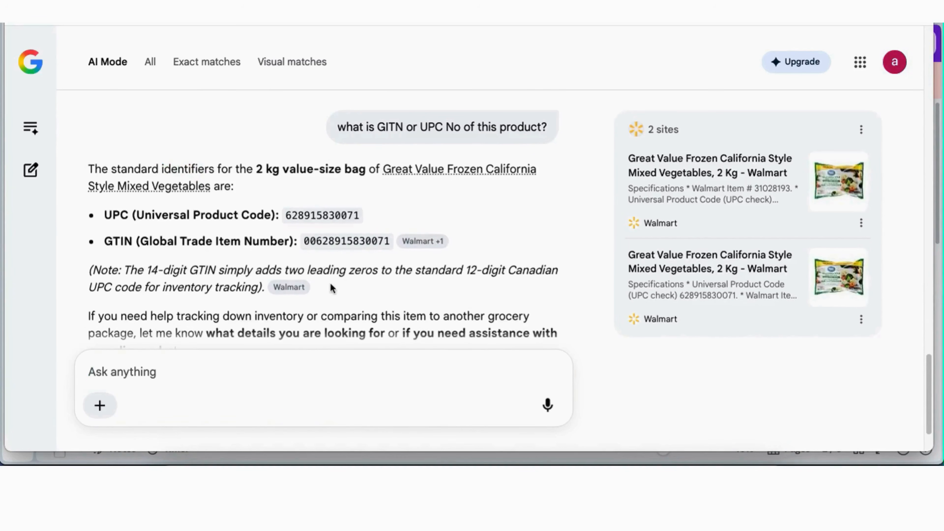
pyautogui.scroll(-2, 345, 266)
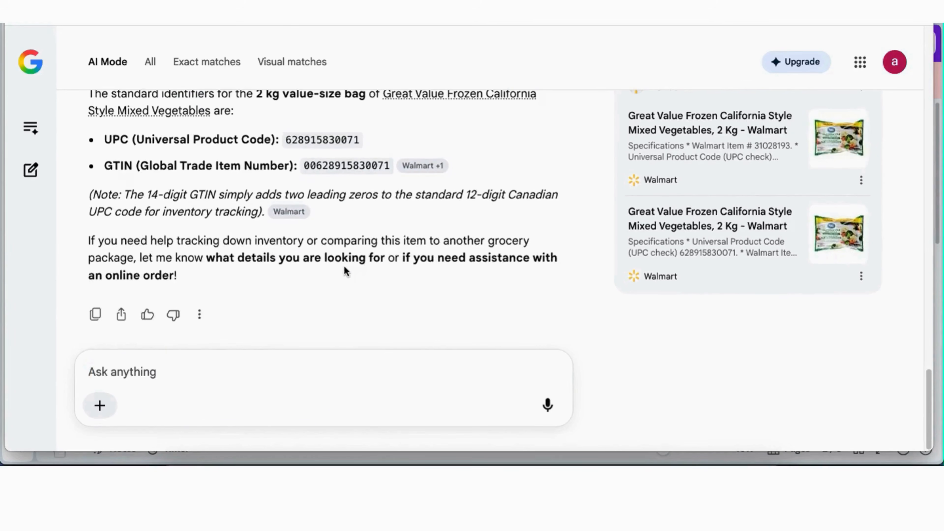
pyautogui.moveTo(305, 166); pyautogui.dragTo(391, 169)
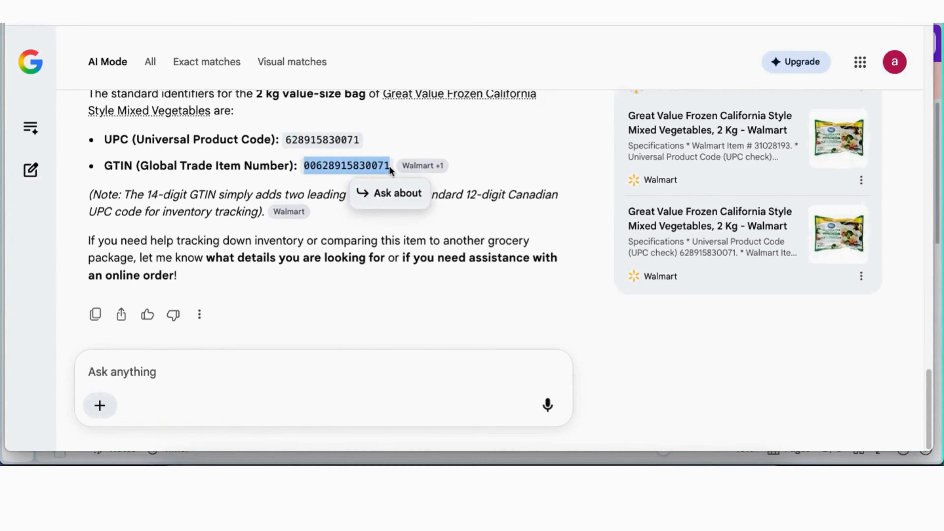
pyautogui.rightClick(376, 163)
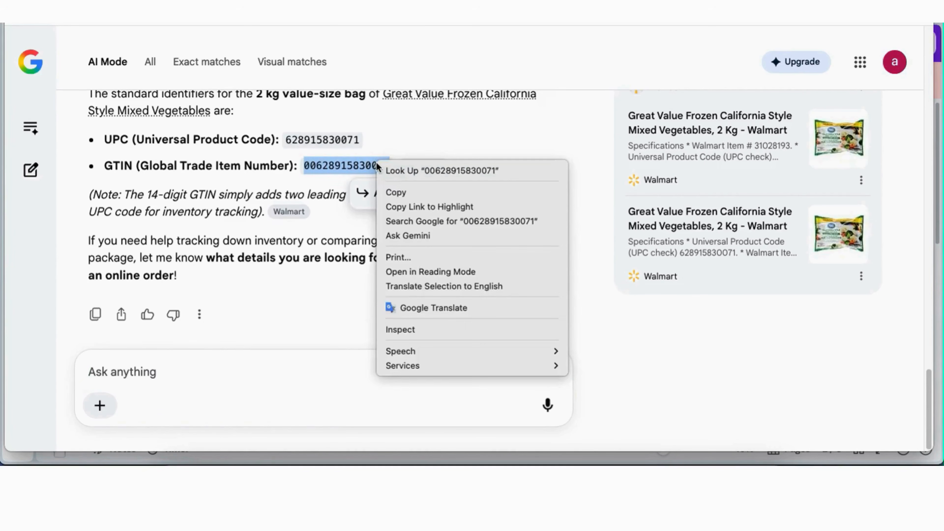
pyautogui.click(396, 193)
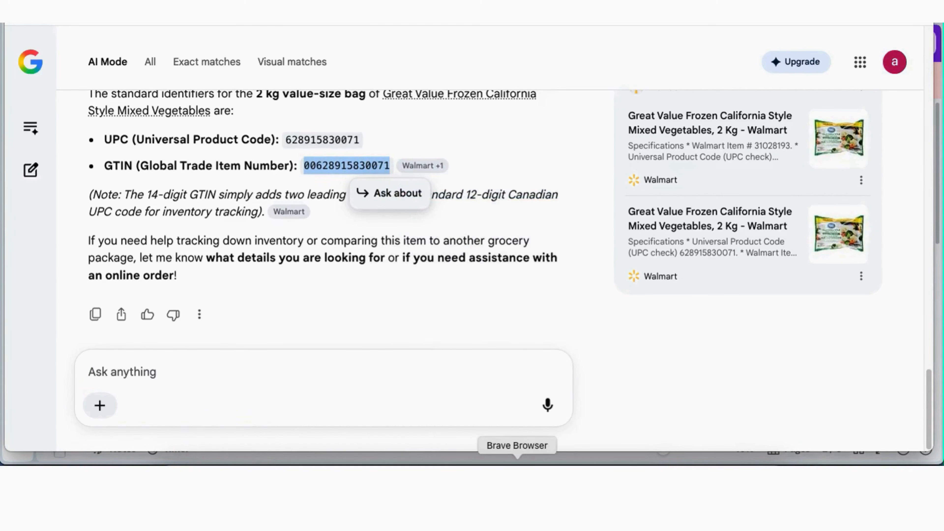
pyautogui.click(517, 462)
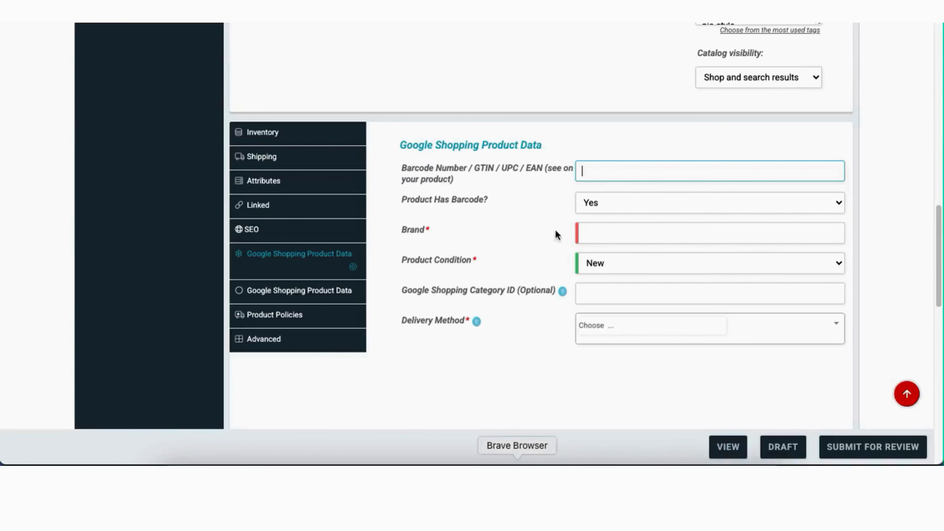
pyautogui.rightClick(595, 172)
pyautogui.click(627, 285)
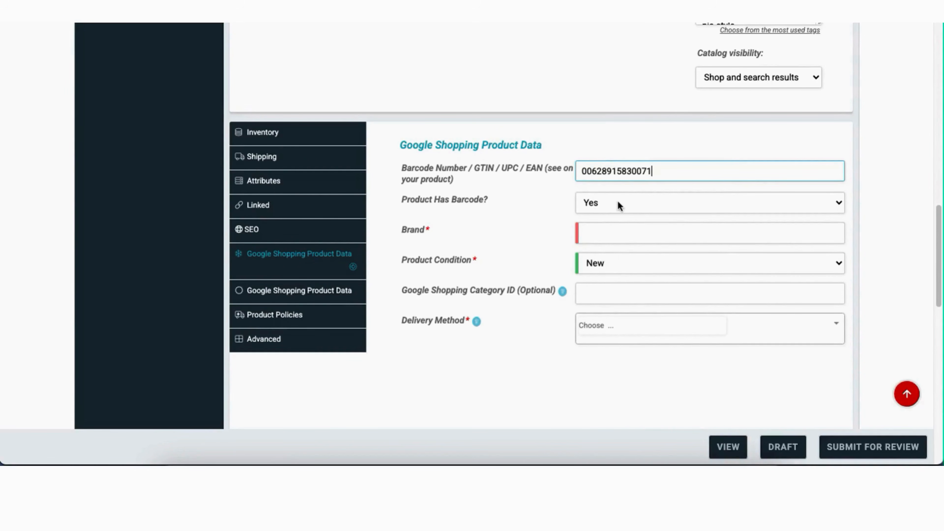
pyautogui.click(606, 232)
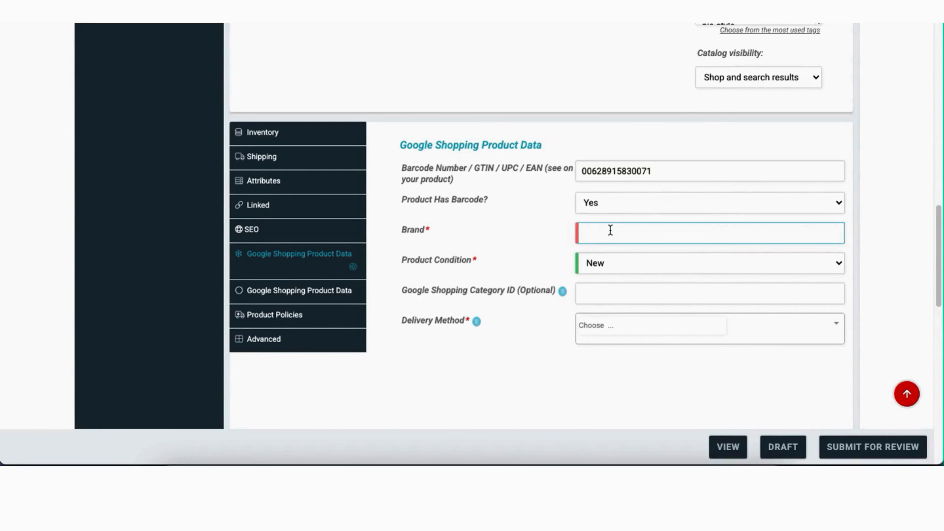
pyautogui.write('Great Value')
# Copy the Google Shopping Category ID label and go back to Google's answer page
pyautogui.click(619, 293)
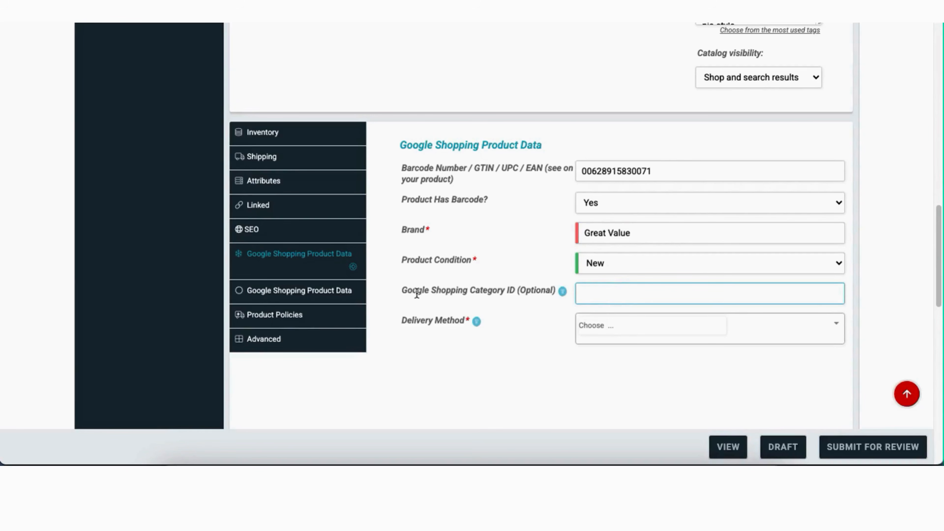
pyautogui.moveTo(403, 294); pyautogui.dragTo(516, 293)
pyautogui.rightClick(510, 288)
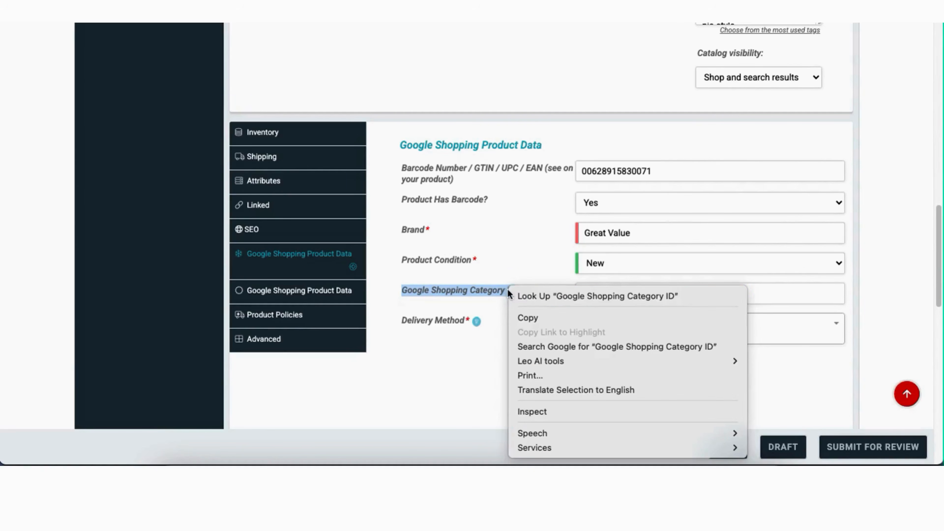
pyautogui.click(533, 320)
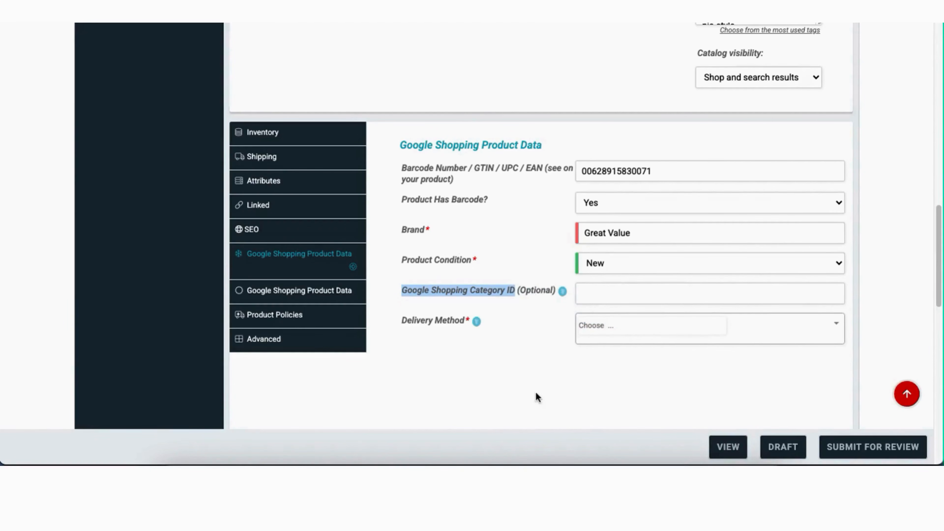
pyautogui.click(315, 462)
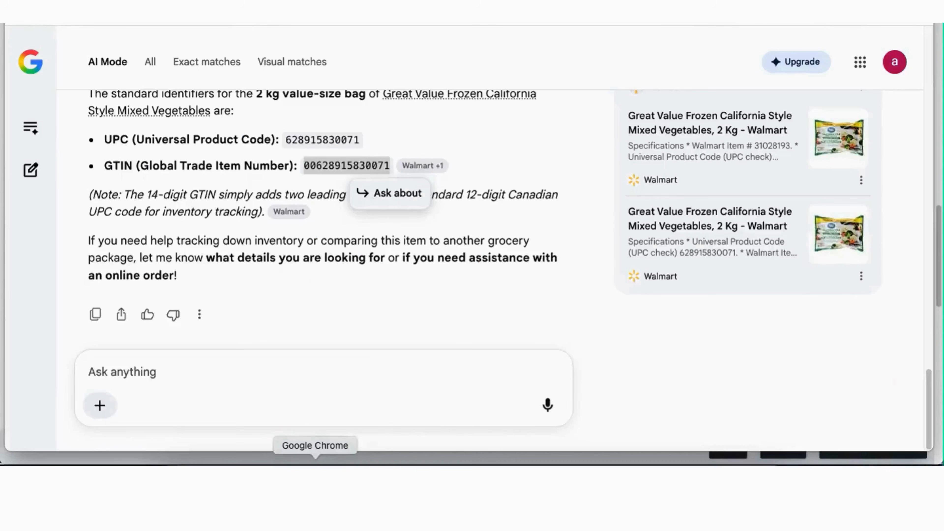
# Ask Google 'what is Google Shopping Category ID', copy the answer 5793, and return to the form
pyautogui.click(158, 373)
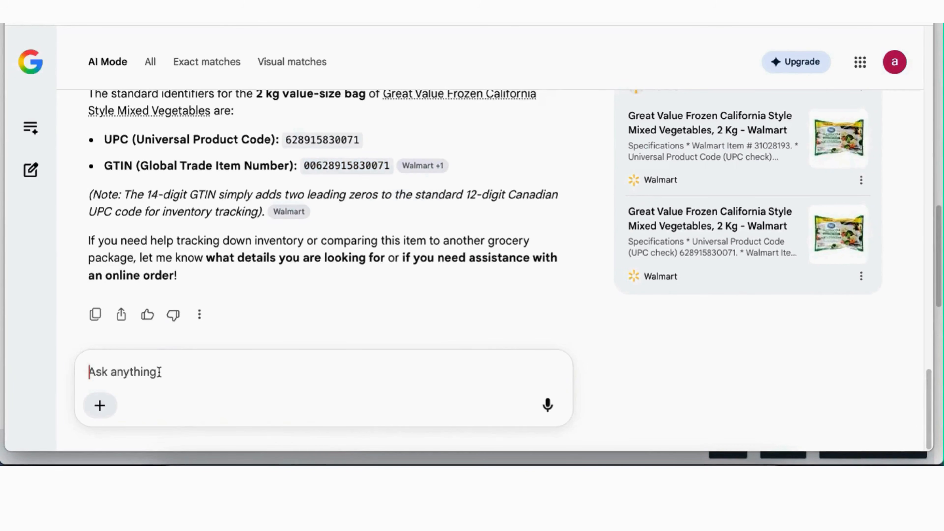
pyautogui.write('what is Google Shopping Category ID')
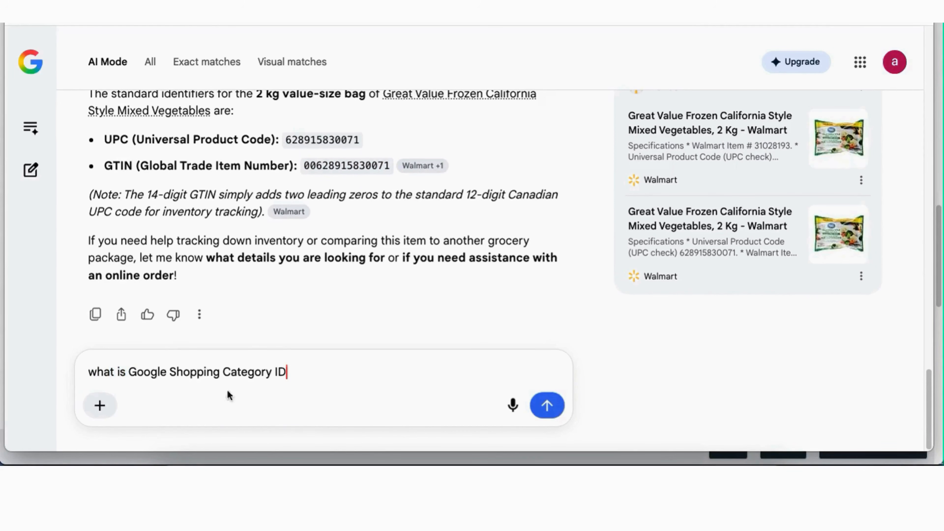
pyautogui.click(558, 407)
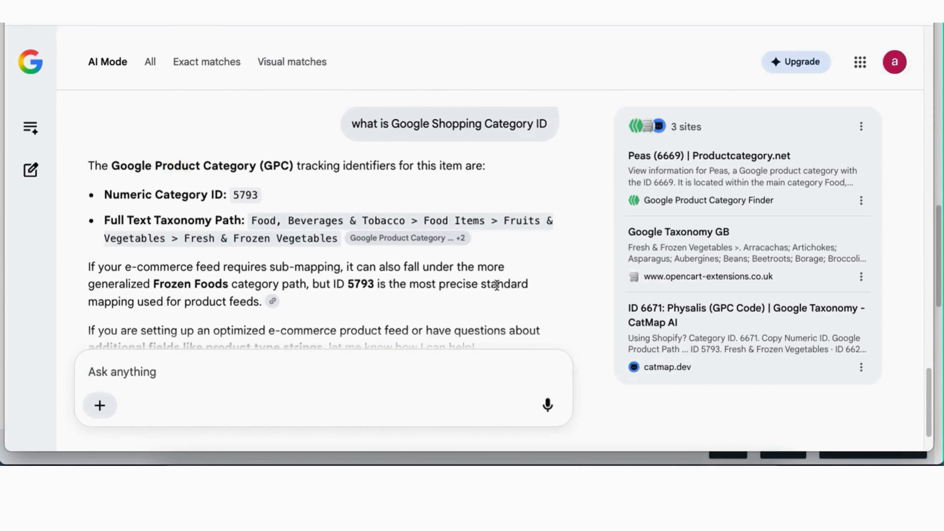
pyautogui.moveTo(233, 194); pyautogui.dragTo(255, 195)
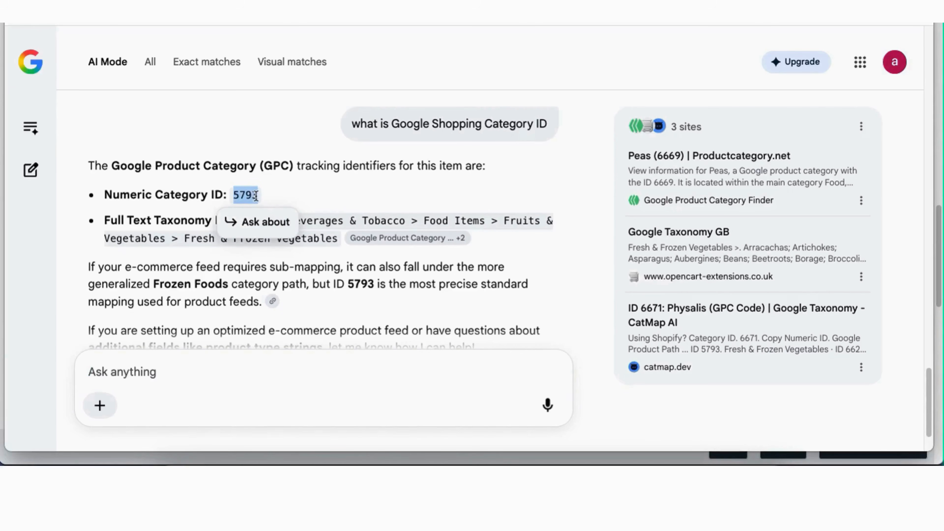
pyautogui.rightClick(251, 198)
pyautogui.click(274, 225)
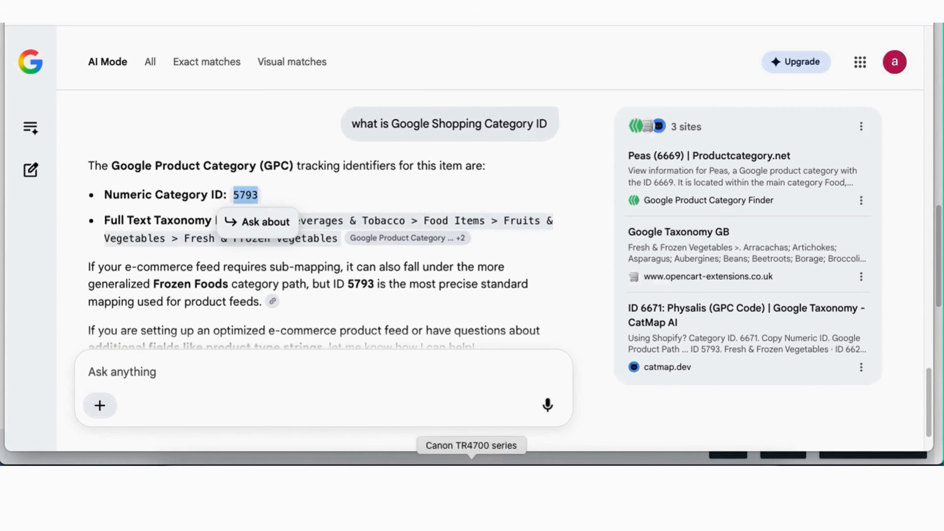
pyautogui.click(517, 461)
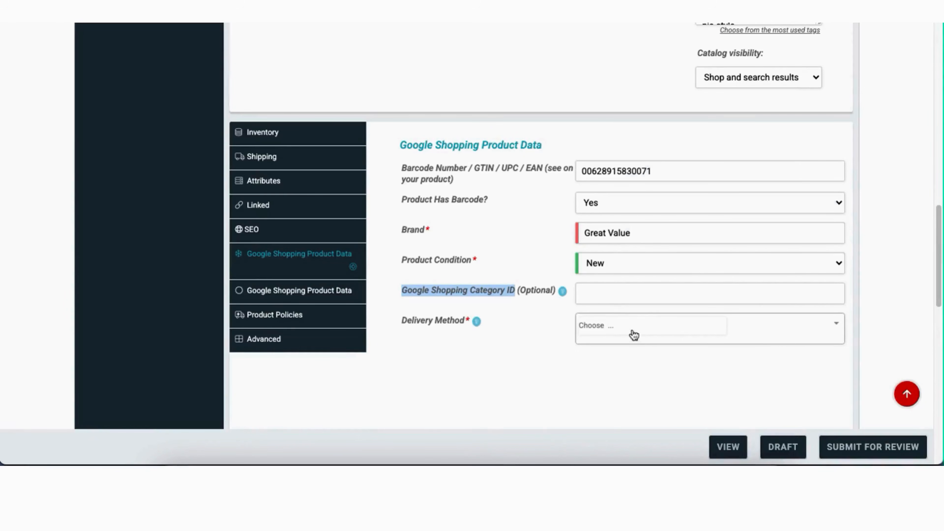
# Enter Category ID 5793, add Store Pickup and Local Delivery, and submit the listing for moderation
pyautogui.click(605, 294)
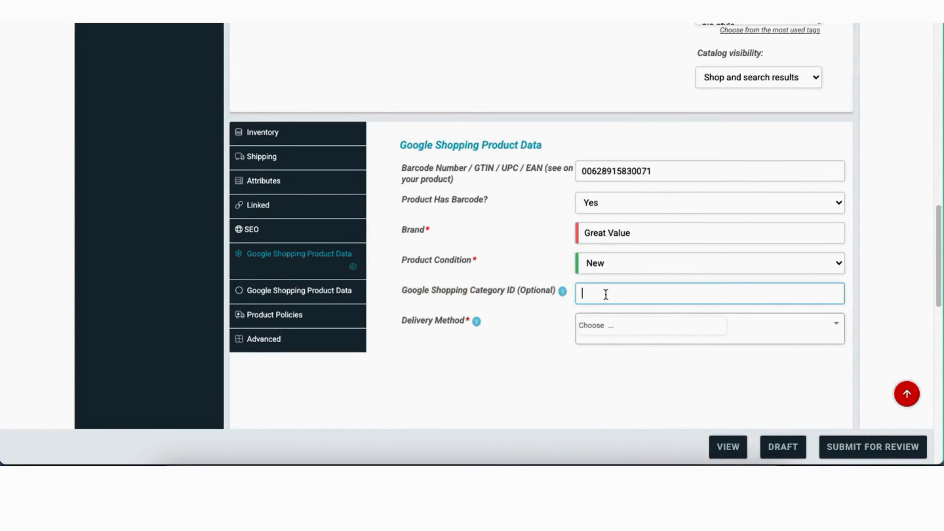
pyautogui.press('super+v')
pyautogui.click(679, 333)
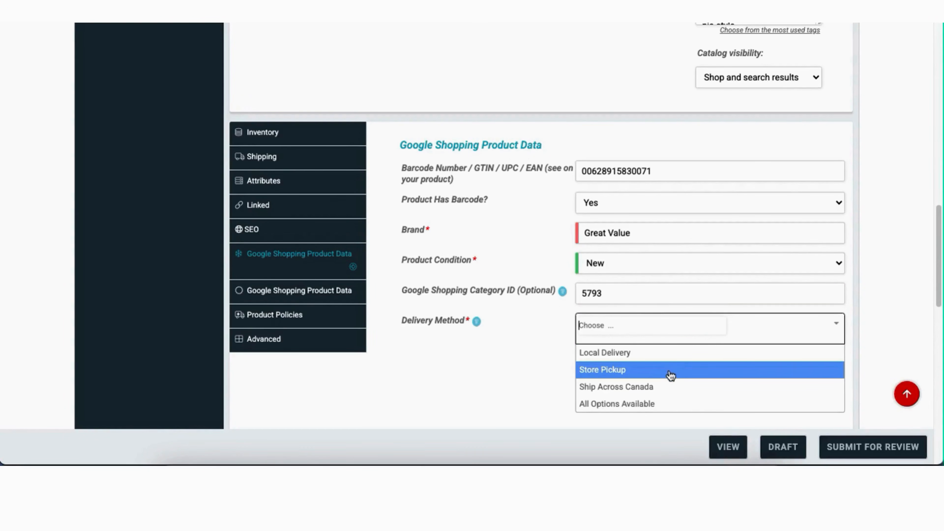
pyautogui.click(652, 377)
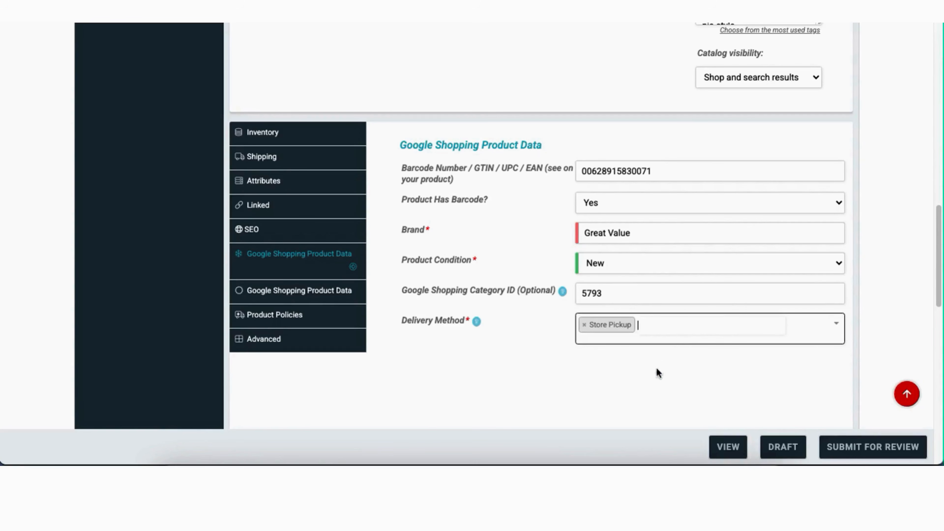
pyautogui.click(673, 333)
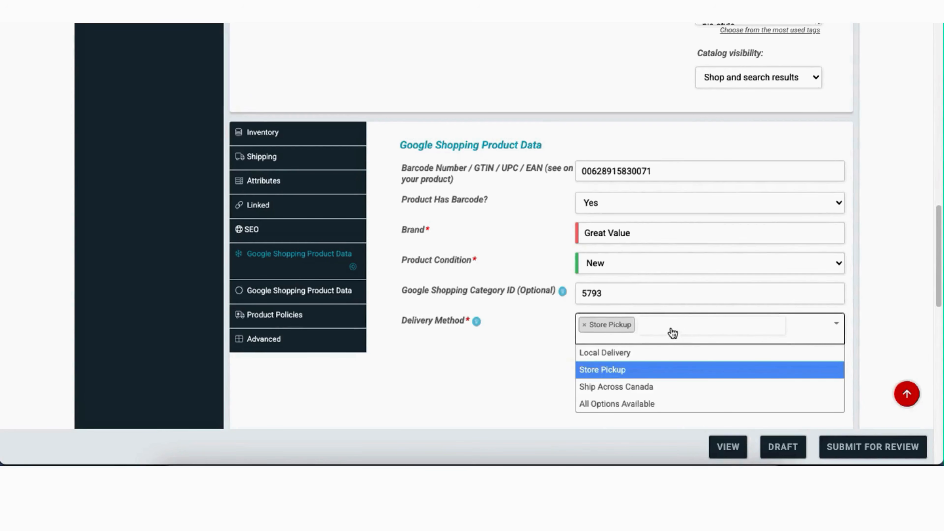
pyautogui.click(653, 356)
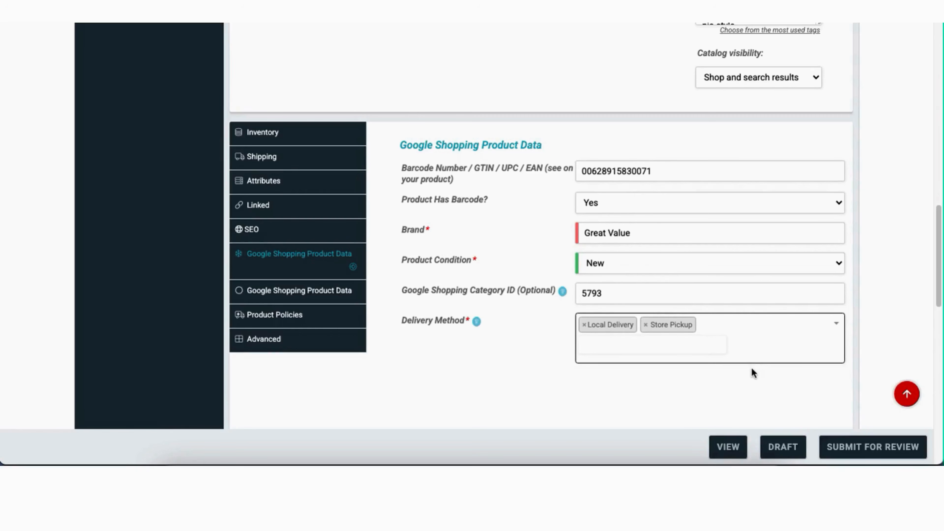
pyautogui.click(849, 448)
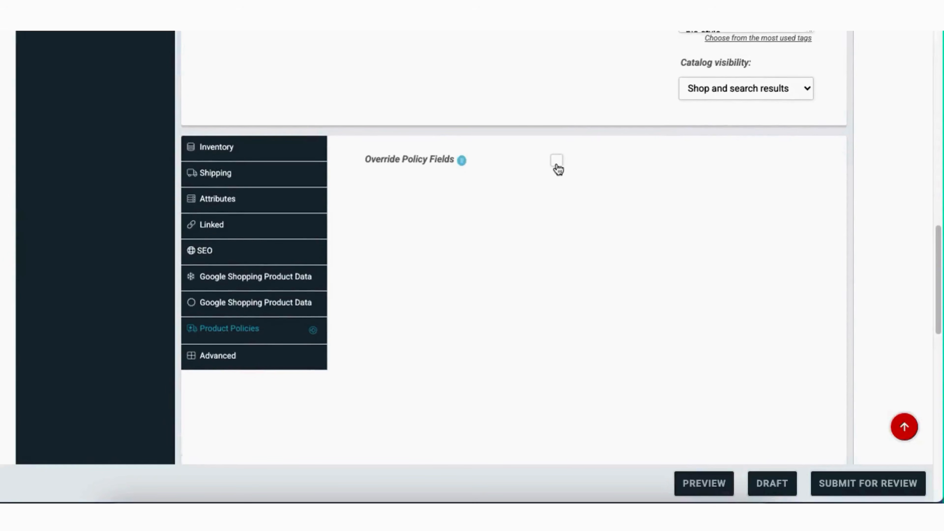
# Enable overriding the default policies for this product
pyautogui.click(556, 161)
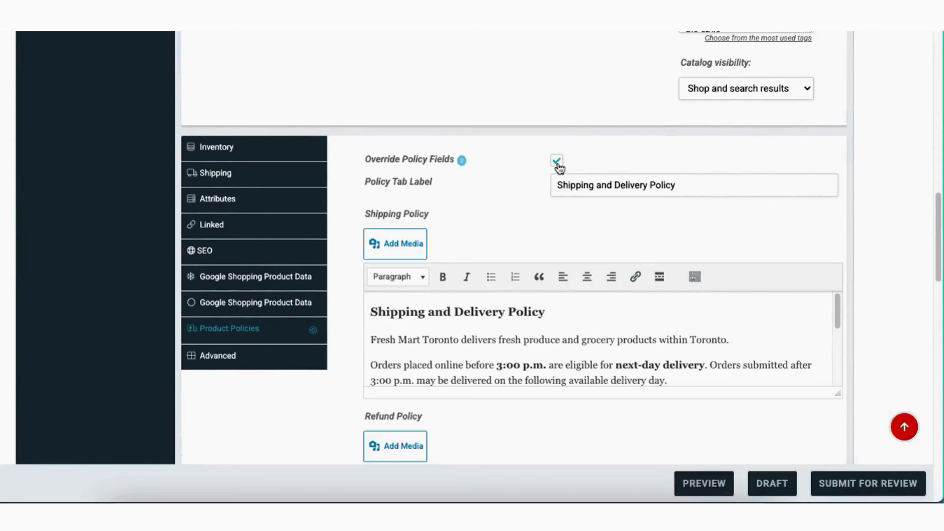
pyautogui.scroll(-2, 553, 259)
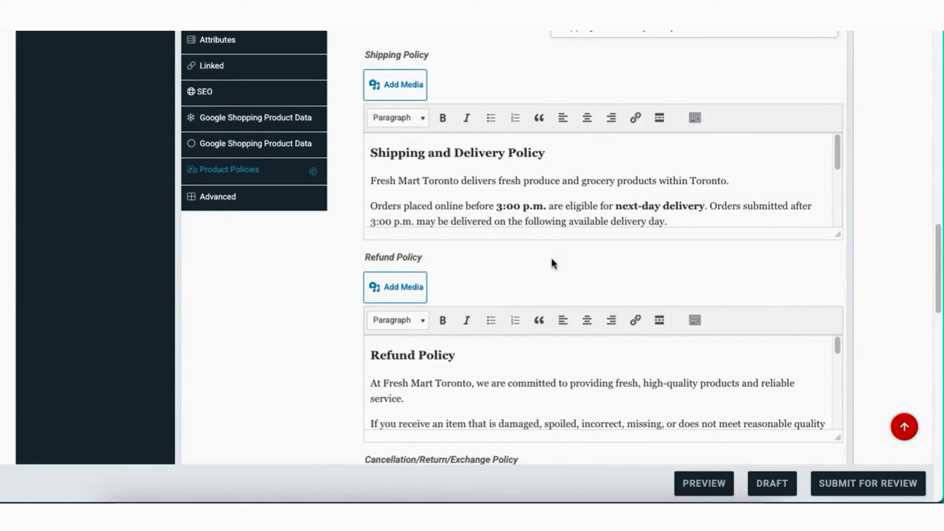
pyautogui.scroll(-2, 552, 258)
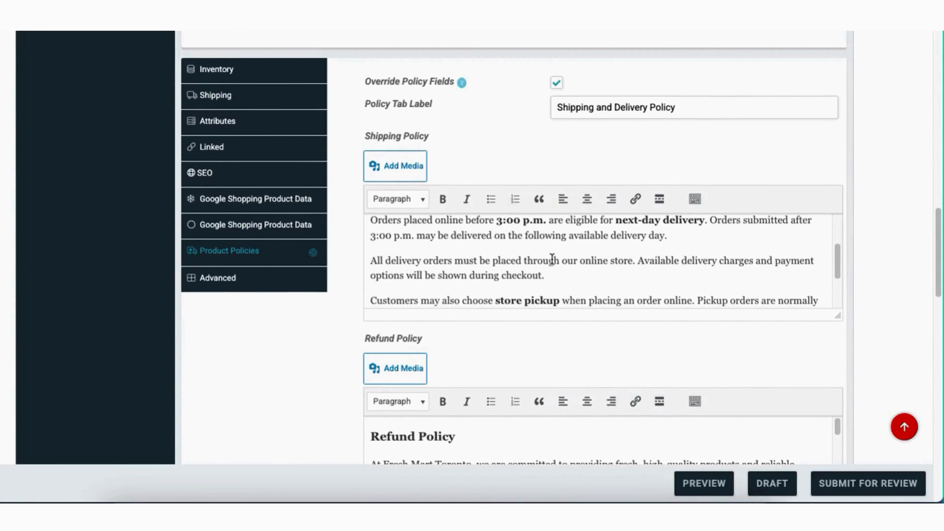
pyautogui.scroll(-10, 312, 344)
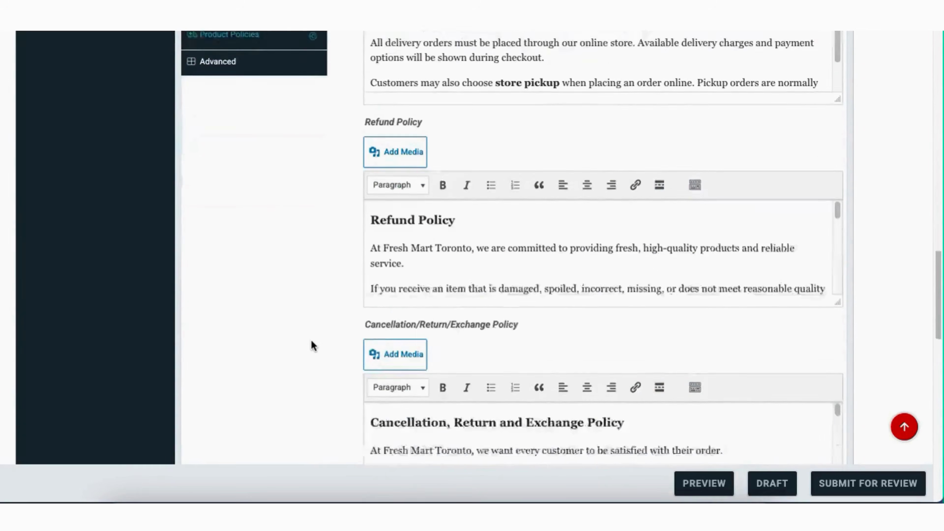
pyautogui.scroll(10, 312, 345)
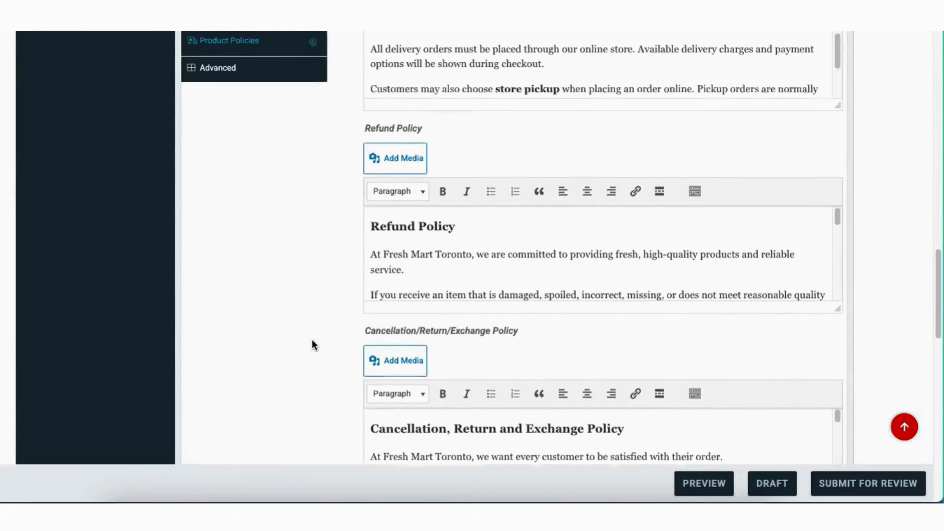
pyautogui.scroll(10, 314, 346)
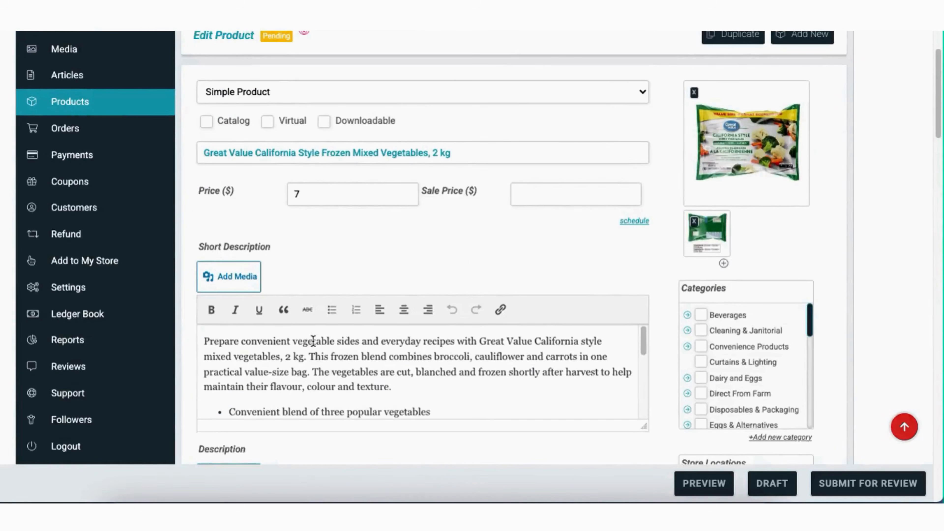
pyautogui.scroll(-10, 314, 345)
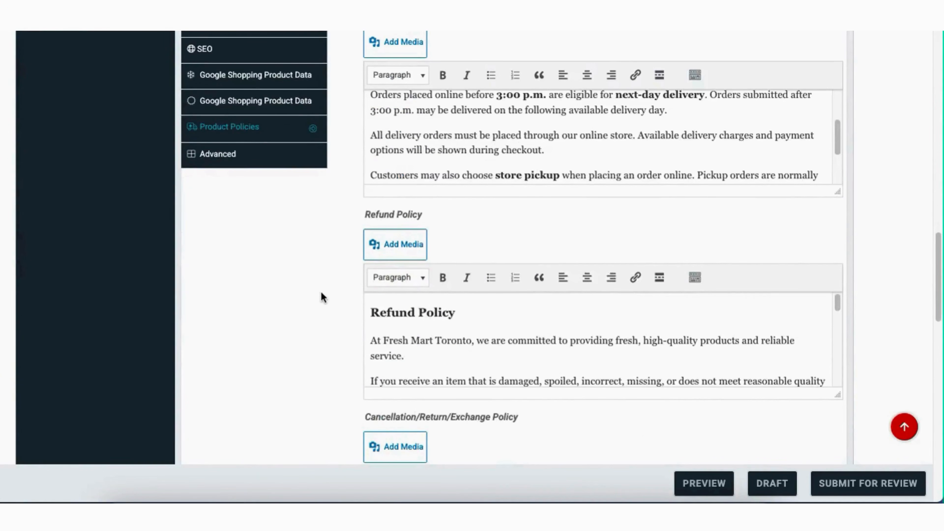
pyautogui.scroll(3, 322, 298)
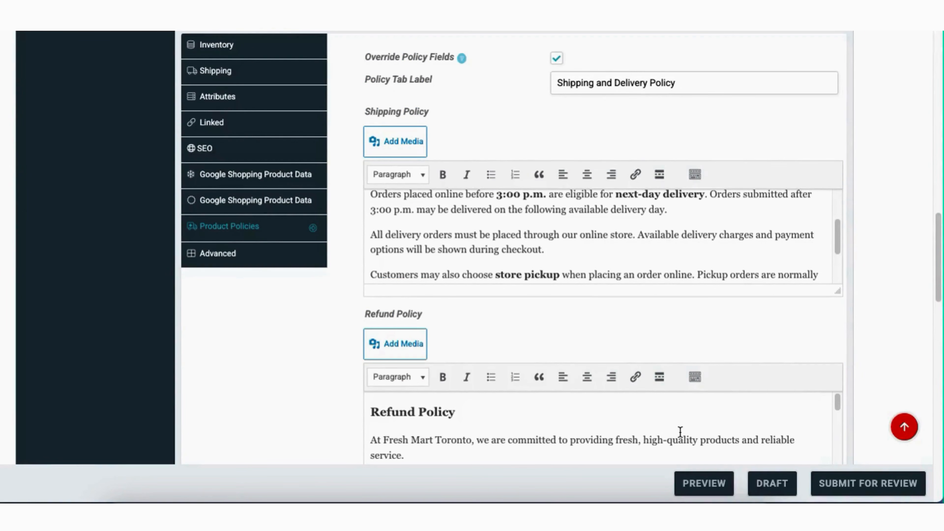
# Show Advanced settings (reviews enabled, menu order 0) and focus the empty purchase note
pyautogui.click(224, 260)
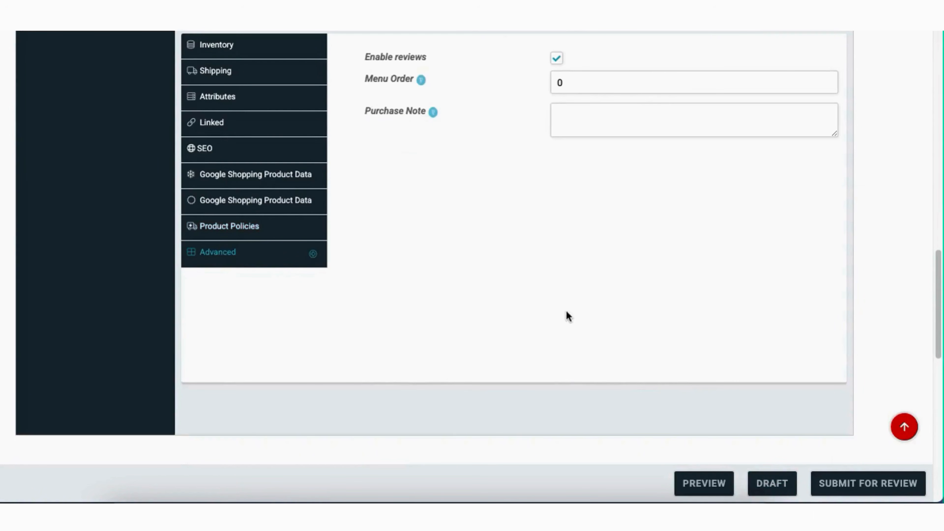
pyautogui.scroll(5, 566, 312)
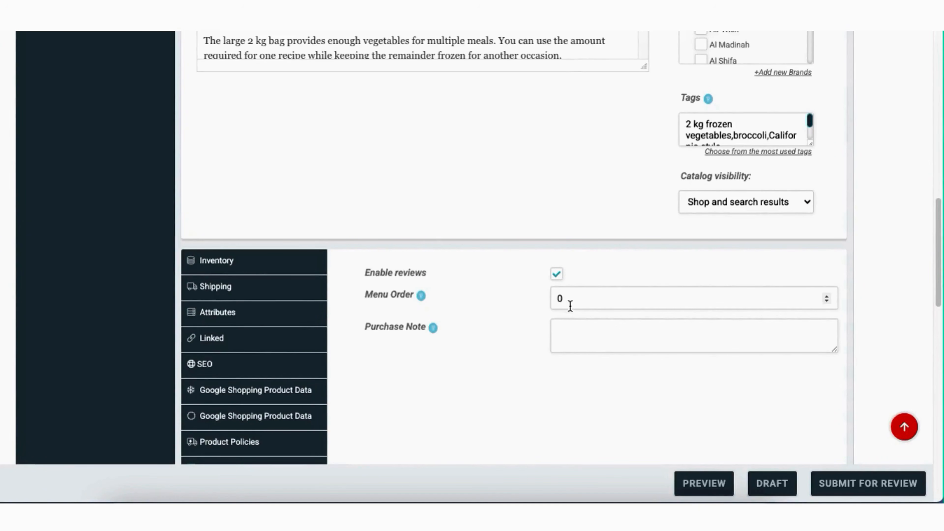
pyautogui.click(576, 337)
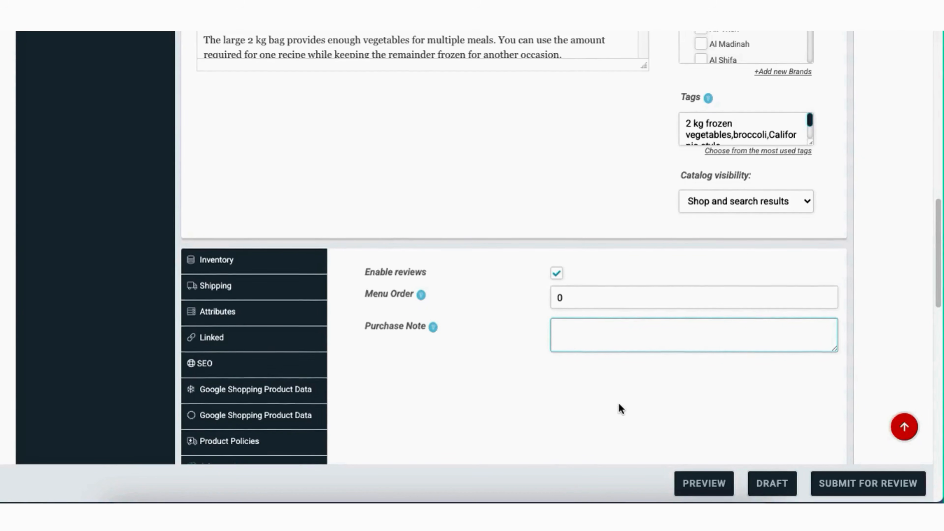
pyautogui.scroll(-4, 619, 406)
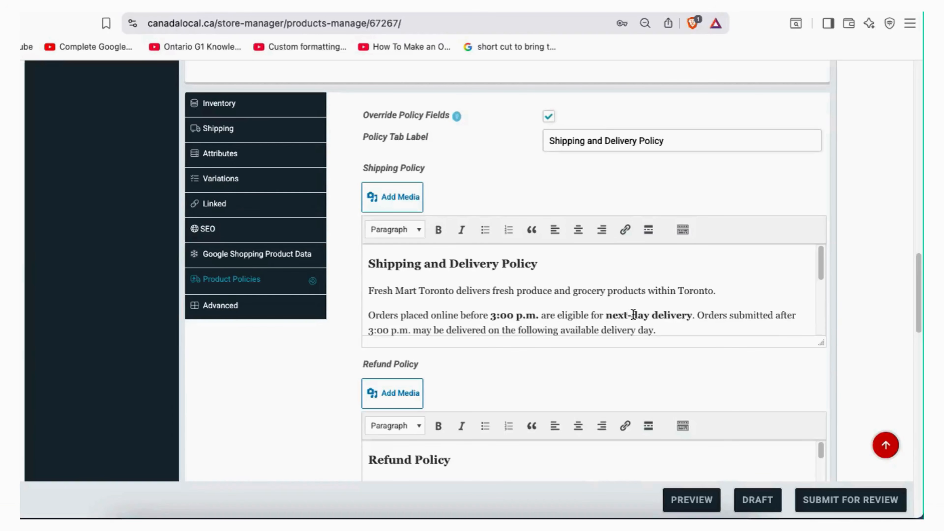
pyautogui.scroll(-3, 633, 314)
pyautogui.scroll(-5, 815, 219)
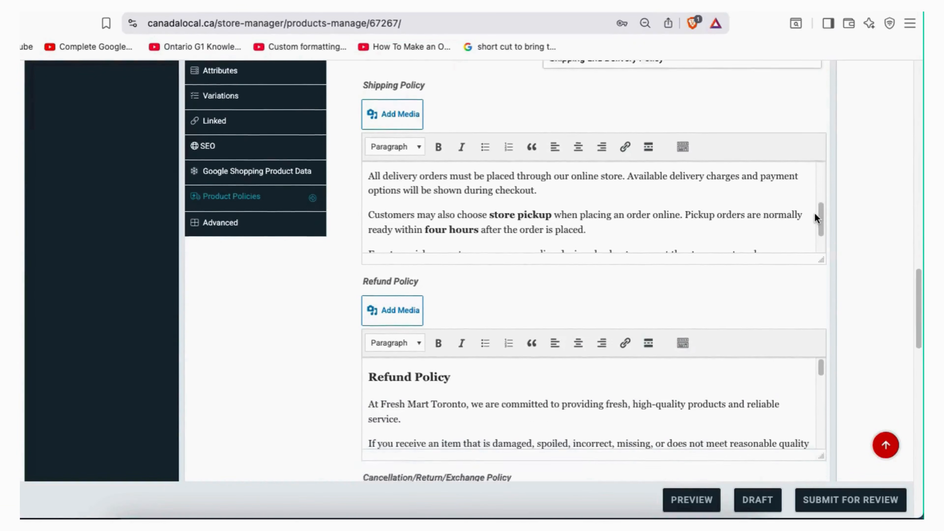
pyautogui.scroll(-3, 809, 242)
pyautogui.scroll(-5, 762, 308)
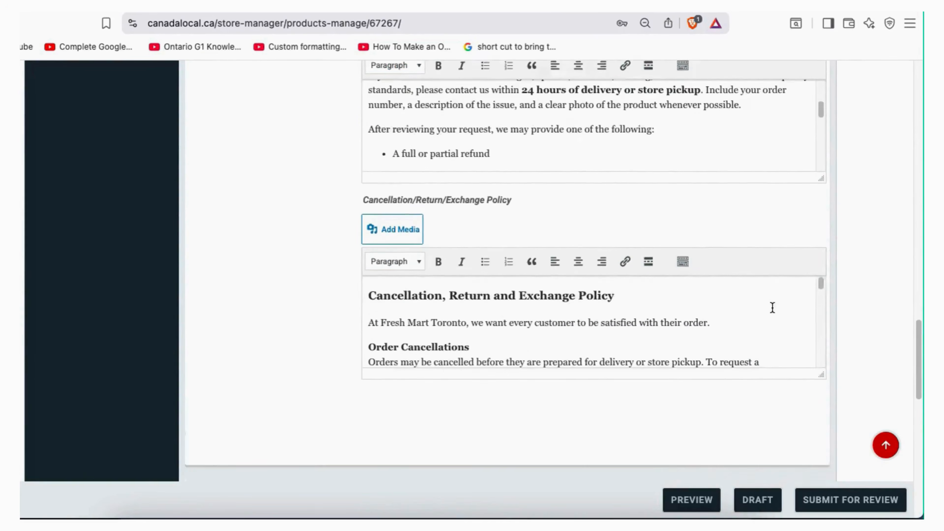
pyautogui.scroll(8, 750, 301)
pyautogui.scroll(3, 746, 301)
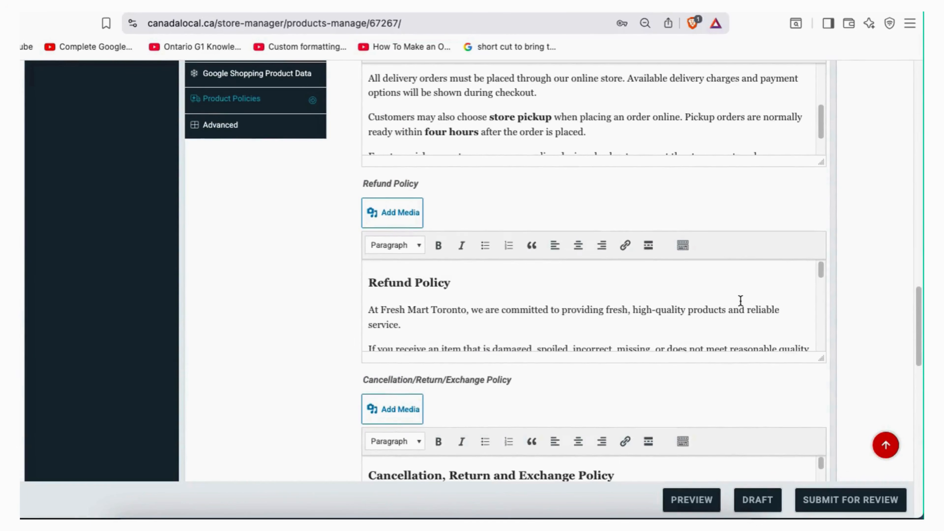
pyautogui.scroll(5, 324, 320)
pyautogui.scroll(1, 482, 186)
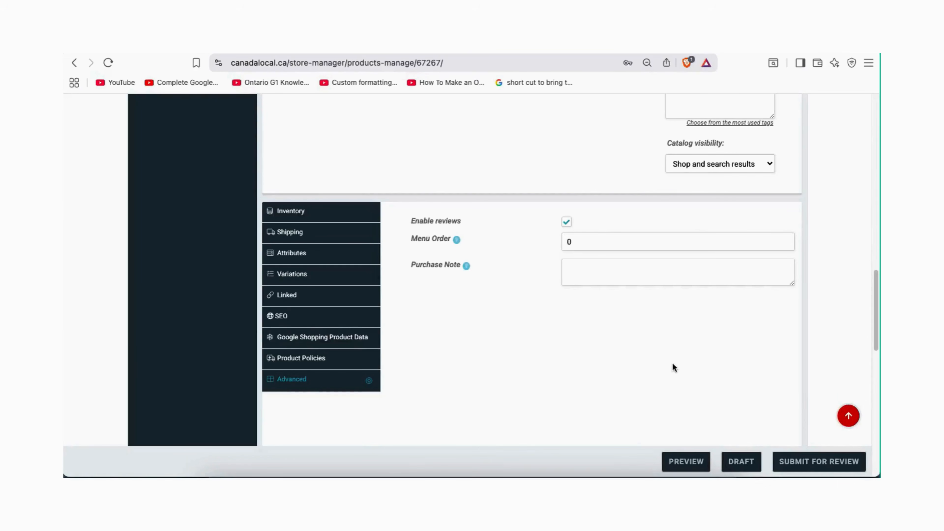
pyautogui.scroll(3, 673, 362)
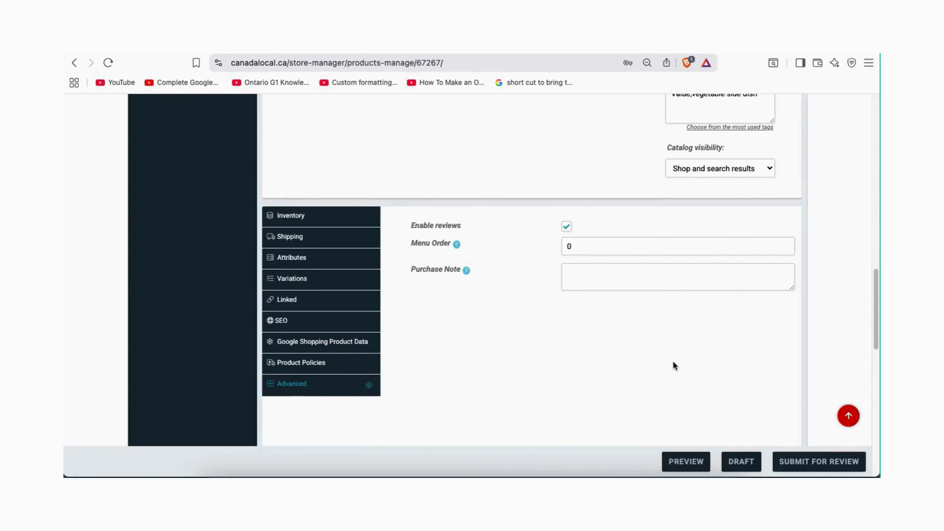
pyautogui.scroll(4, 706, 354)
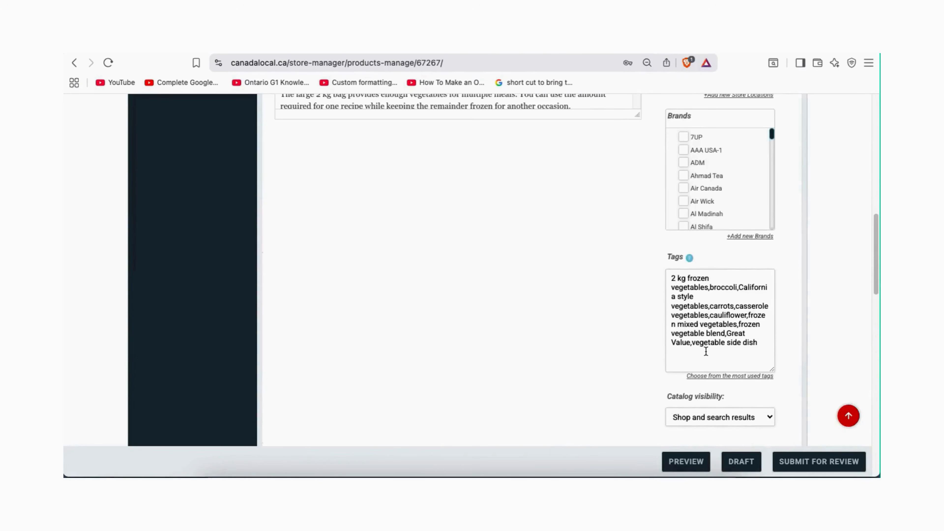
pyautogui.scroll(-6, 706, 353)
pyautogui.scroll(-1, 706, 354)
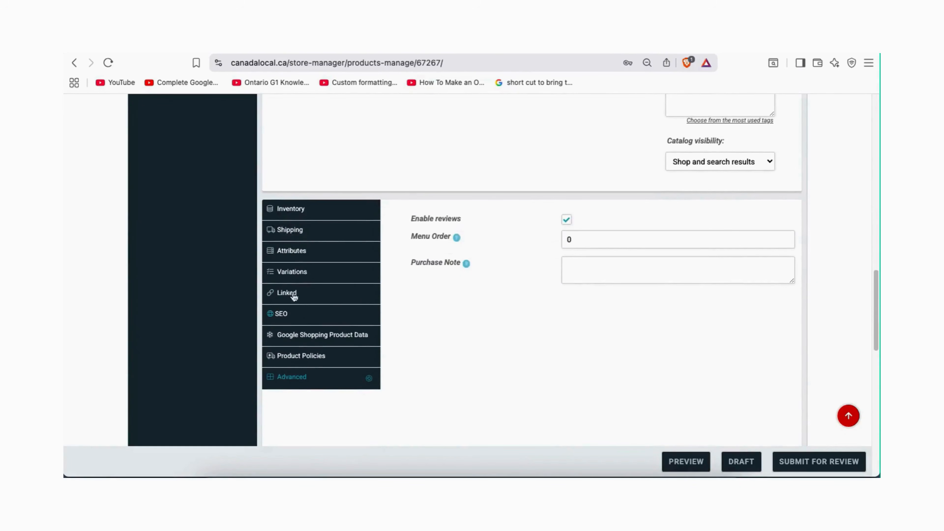
pyautogui.scroll(10, 395, 290)
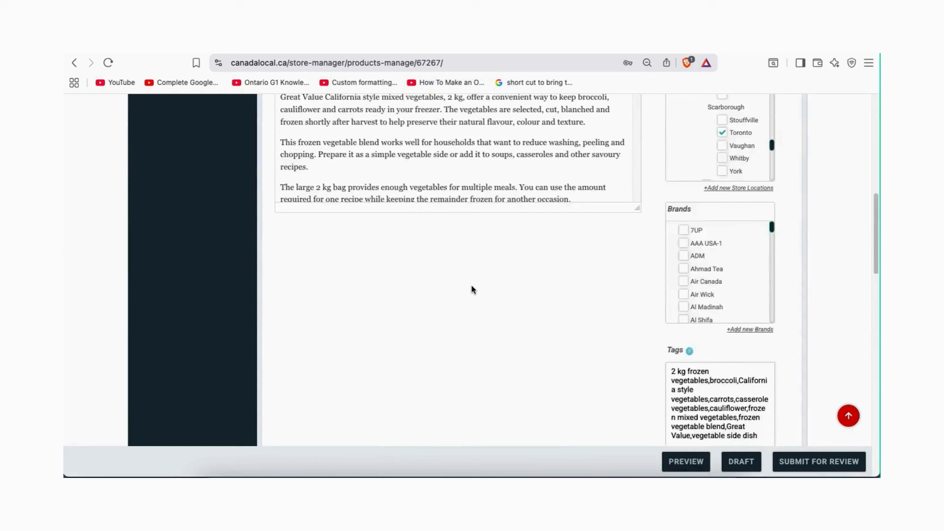
pyautogui.scroll(4, 472, 286)
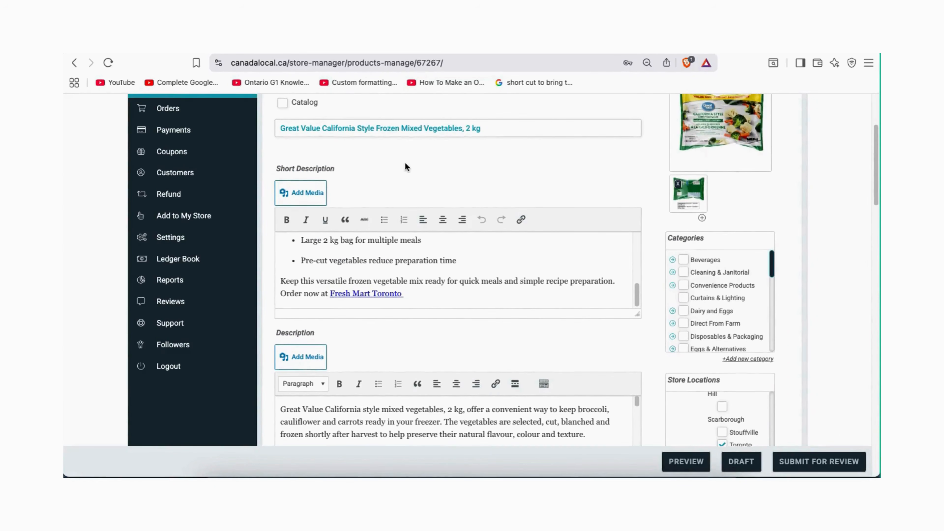
pyautogui.scroll(1, 404, 163)
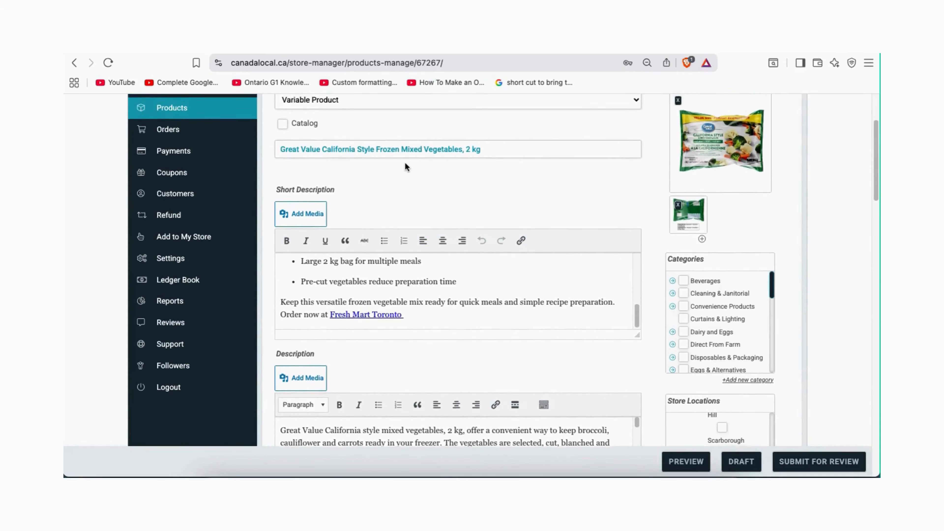
pyautogui.scroll(1, 405, 163)
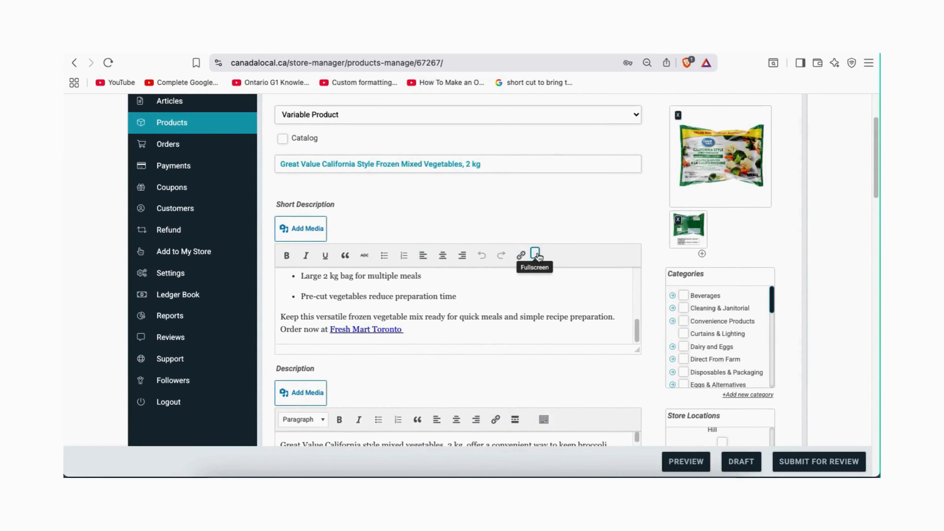
pyautogui.scroll(-7, 537, 257)
pyautogui.scroll(-20, 537, 249)
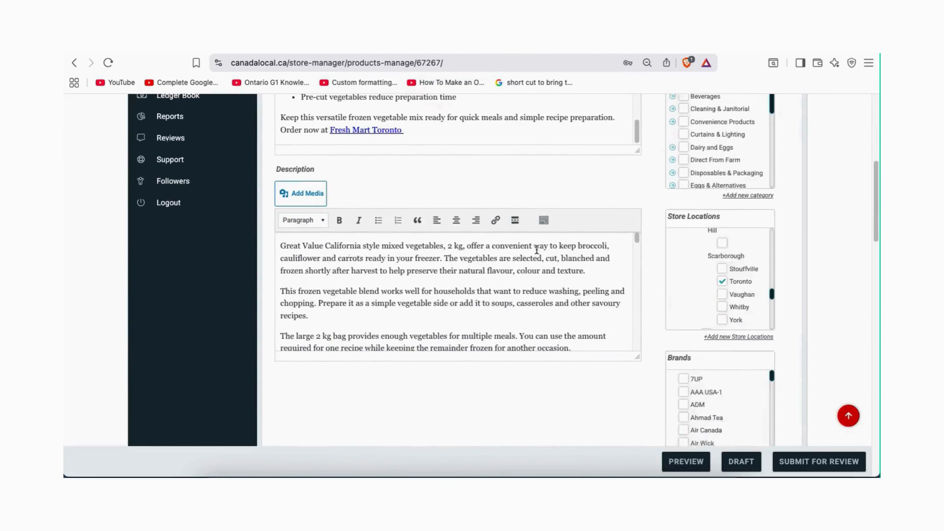
pyautogui.scroll(-8, 537, 250)
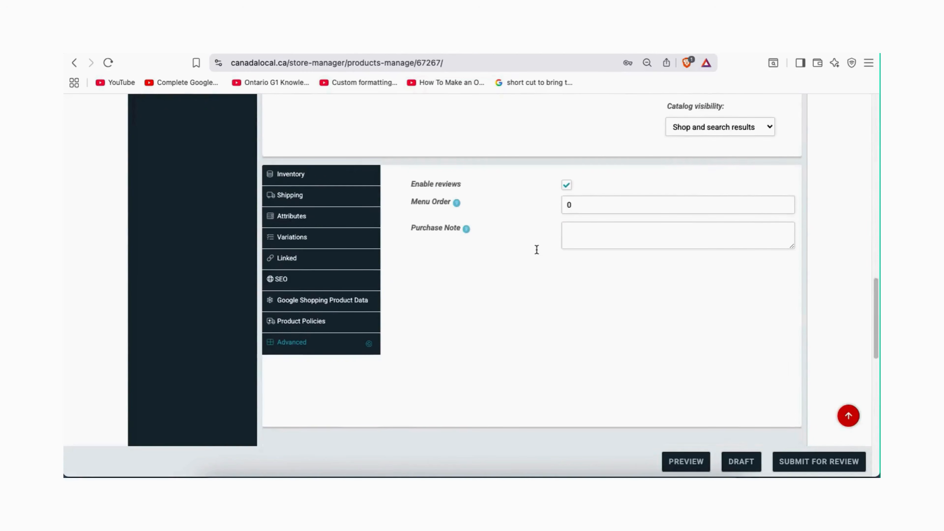
pyautogui.click(797, 464)
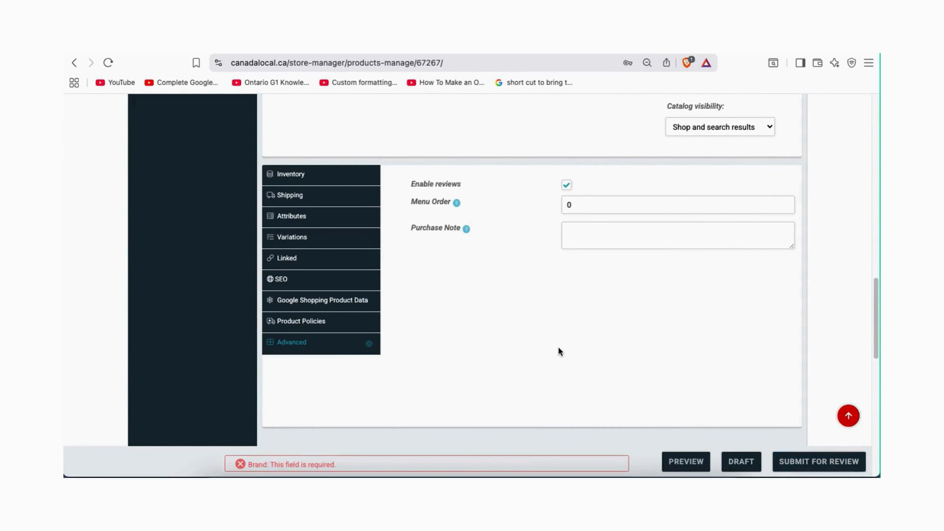
pyautogui.click(321, 302)
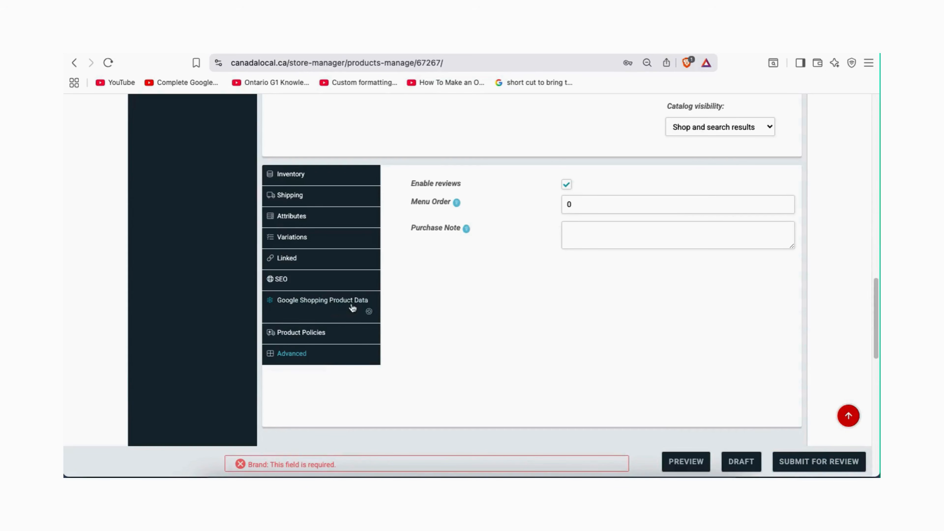
pyautogui.click(578, 203)
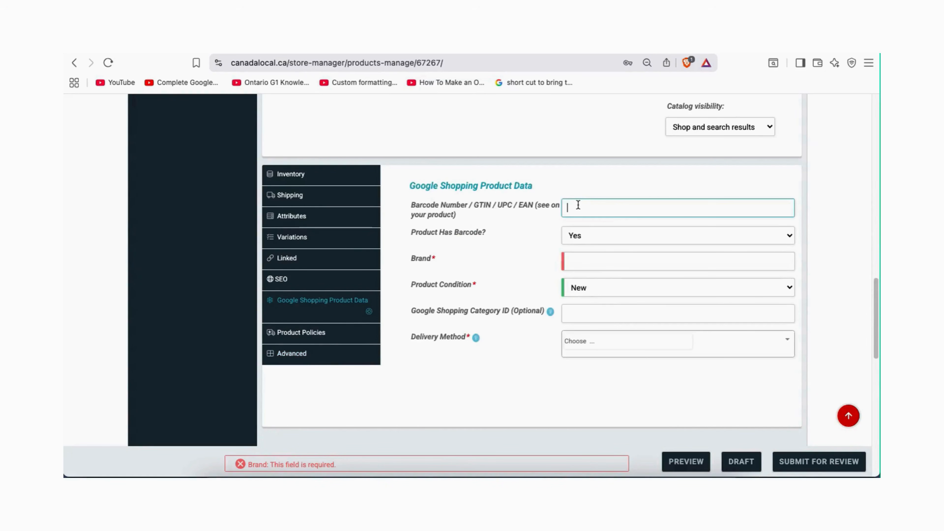
pyautogui.click(652, 241)
pyautogui.click(606, 259)
pyautogui.click(643, 293)
pyautogui.click(588, 311)
pyautogui.click(639, 343)
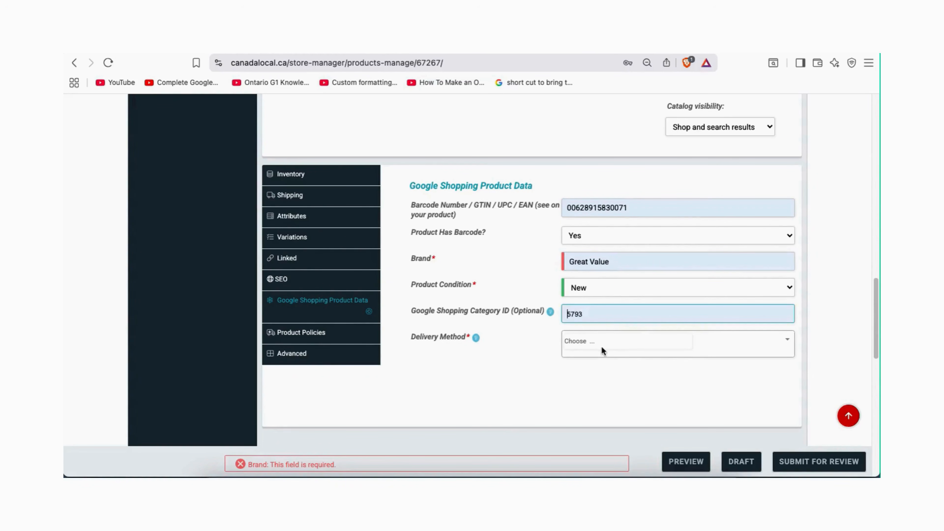
# Add Store Pickup and Local Delivery as delivery methods
pyautogui.click(600, 347)
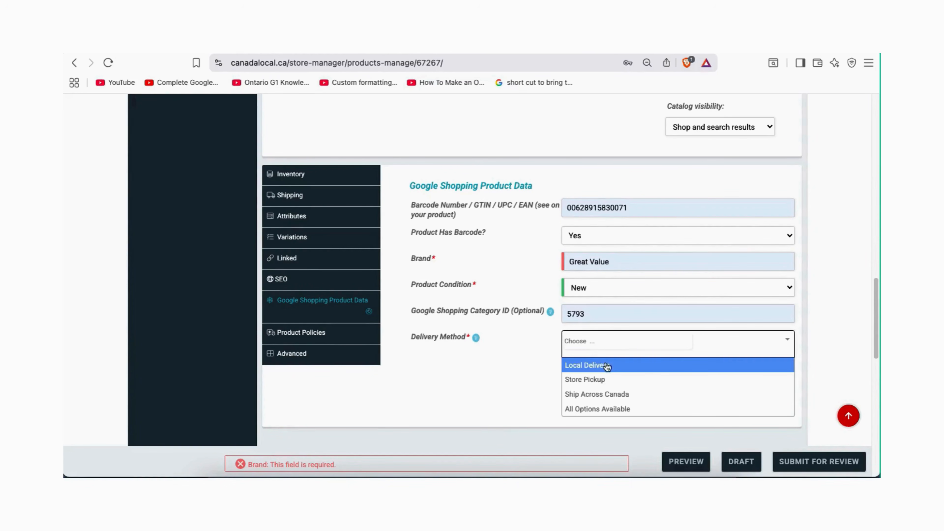
pyautogui.click(601, 383)
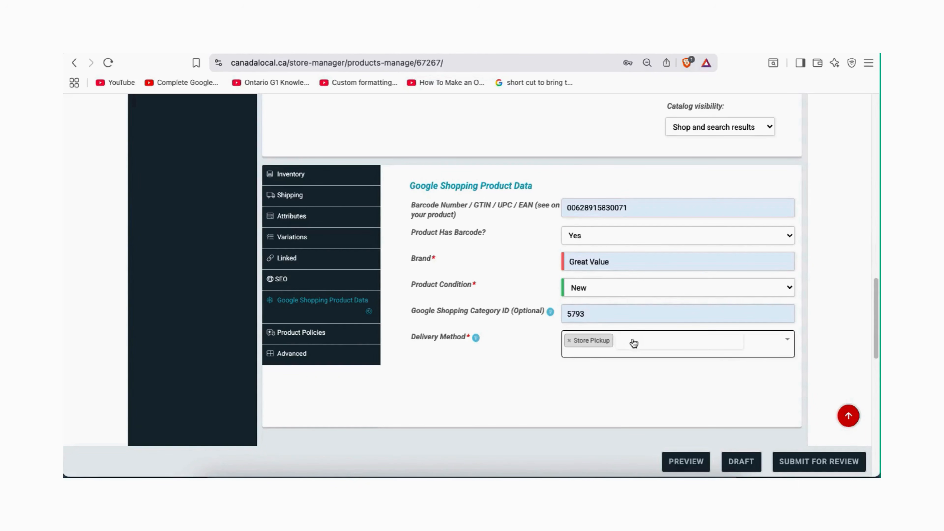
pyautogui.click(634, 343)
pyautogui.click(608, 363)
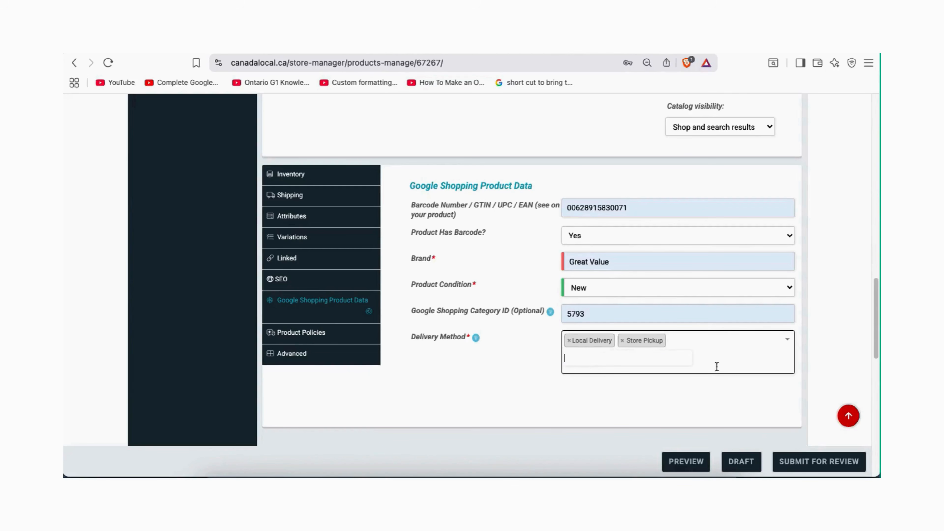
# Submit the listing for review and check the 'submitted for moderation' confirmation
pyautogui.click(831, 464)
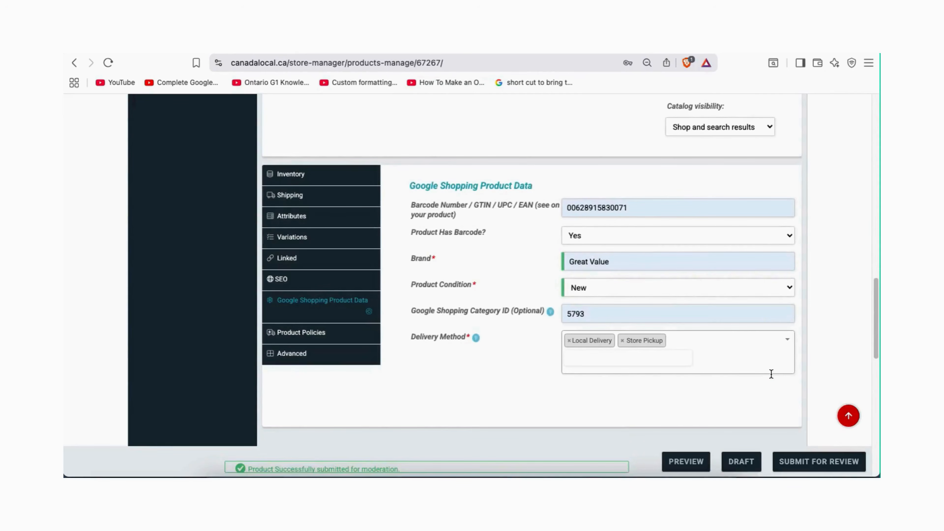
pyautogui.moveTo(400, 465); pyautogui.dragTo(253, 464)
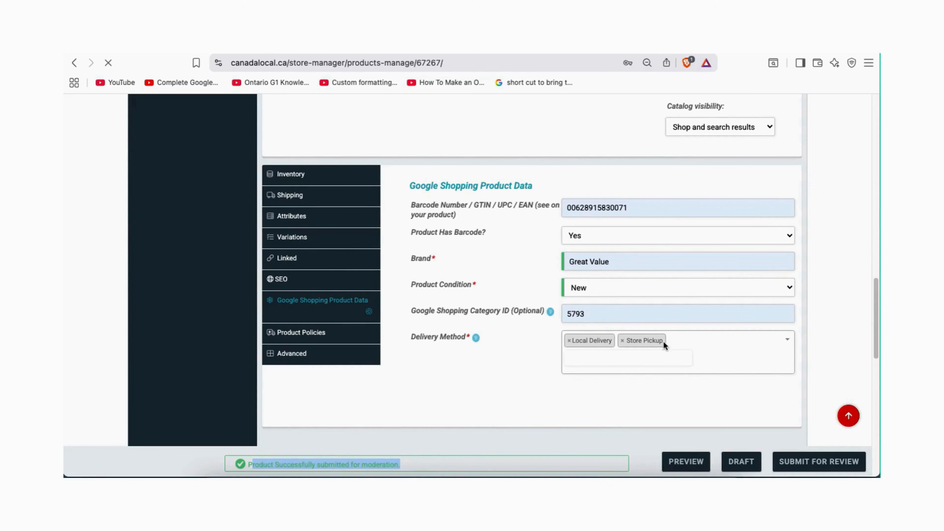
pyautogui.scroll(15, 663, 342)
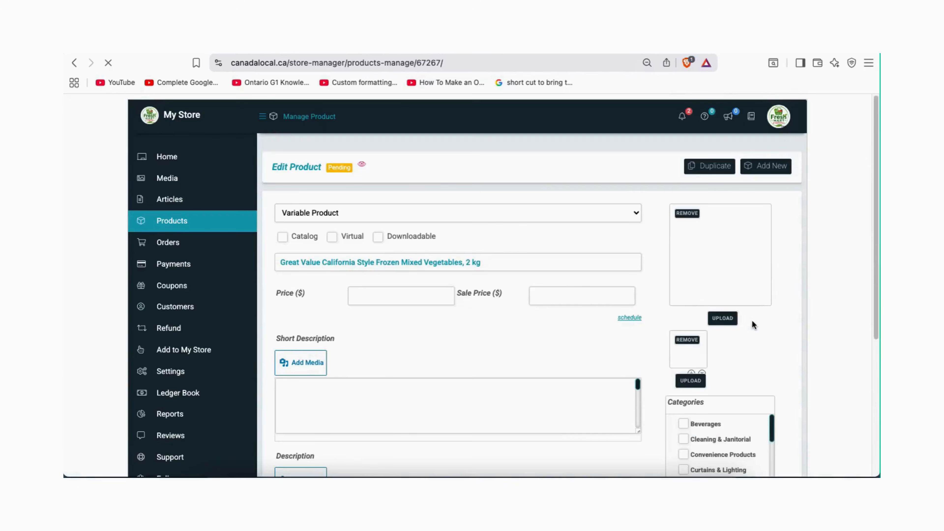
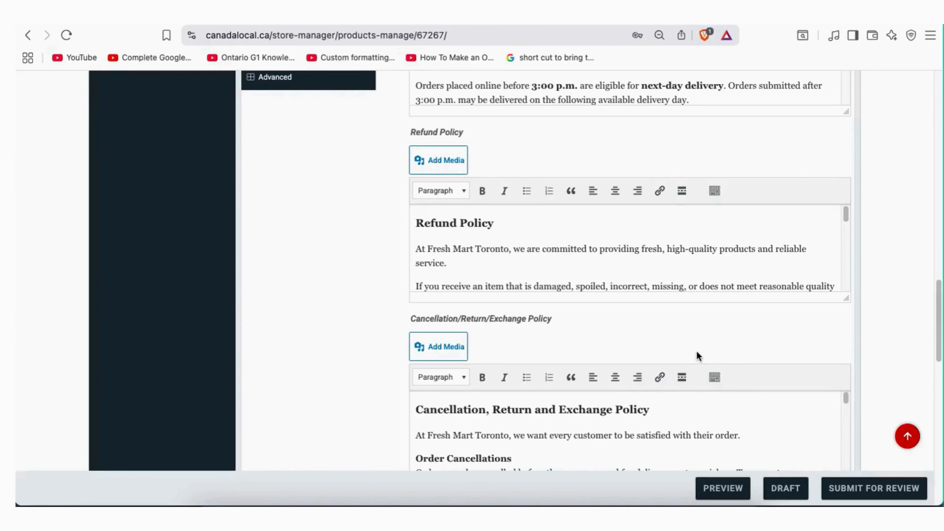
# Try submitting the listing for review and note the brand-required error
pyautogui.scroll(20, 696, 353)
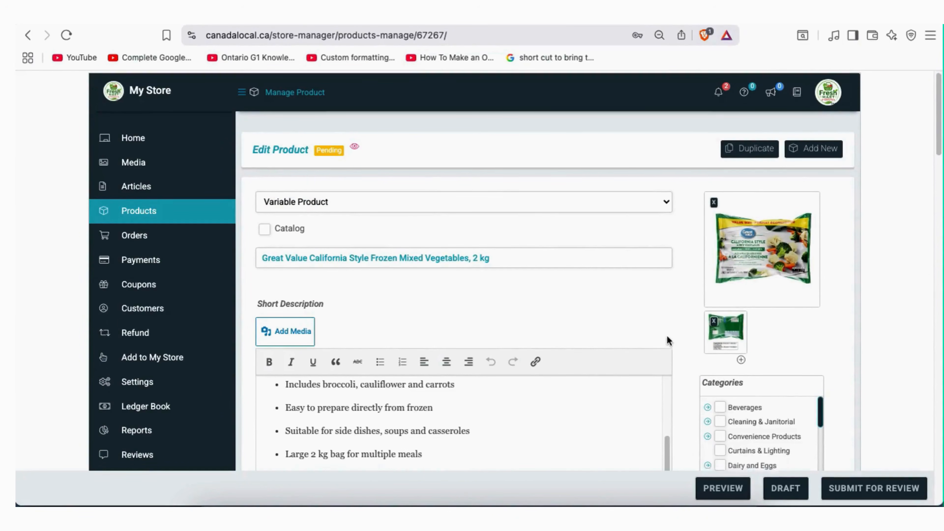
pyautogui.scroll(-10, 667, 335)
pyautogui.scroll(-15, 621, 359)
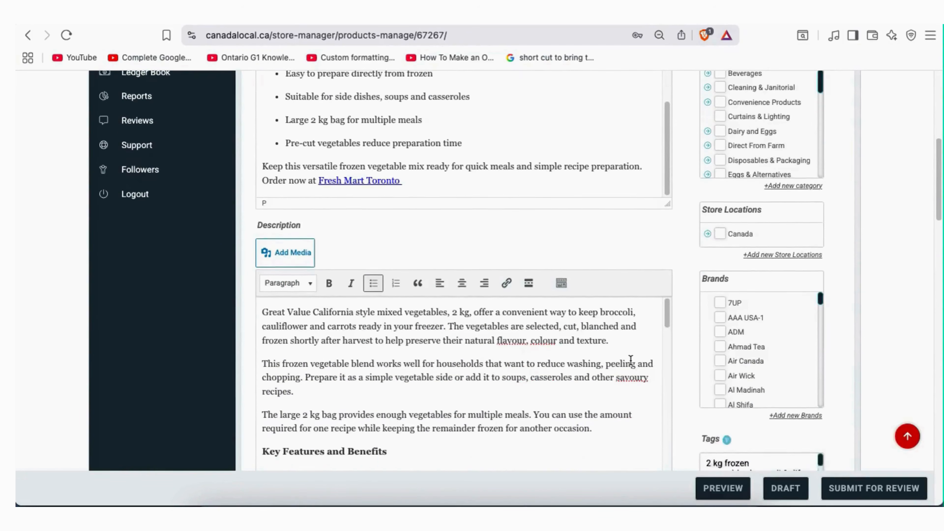
pyautogui.scroll(-8, 461, 360)
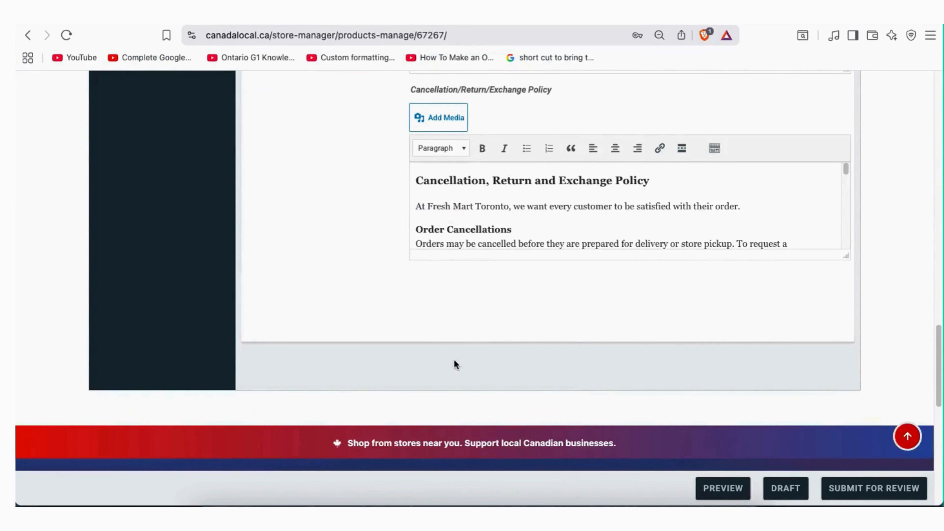
pyautogui.scroll(5, 503, 360)
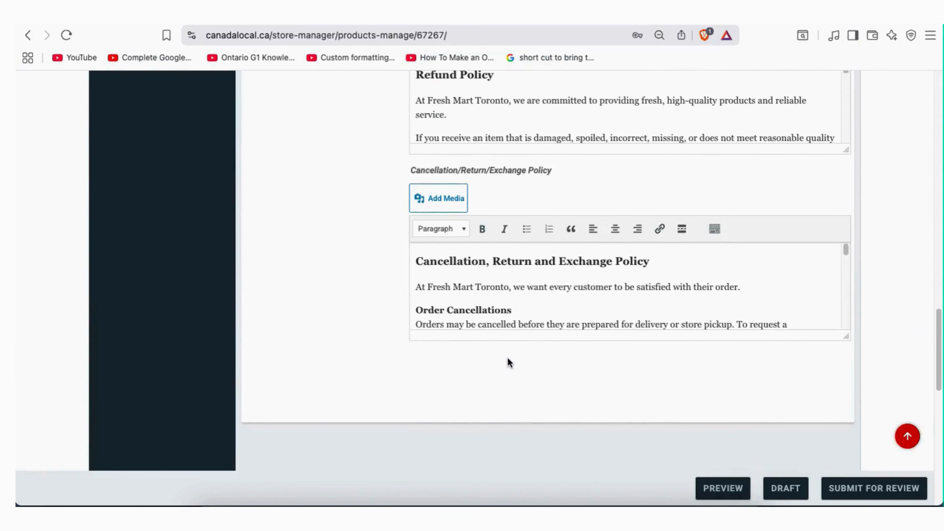
pyautogui.scroll(-1, 505, 360)
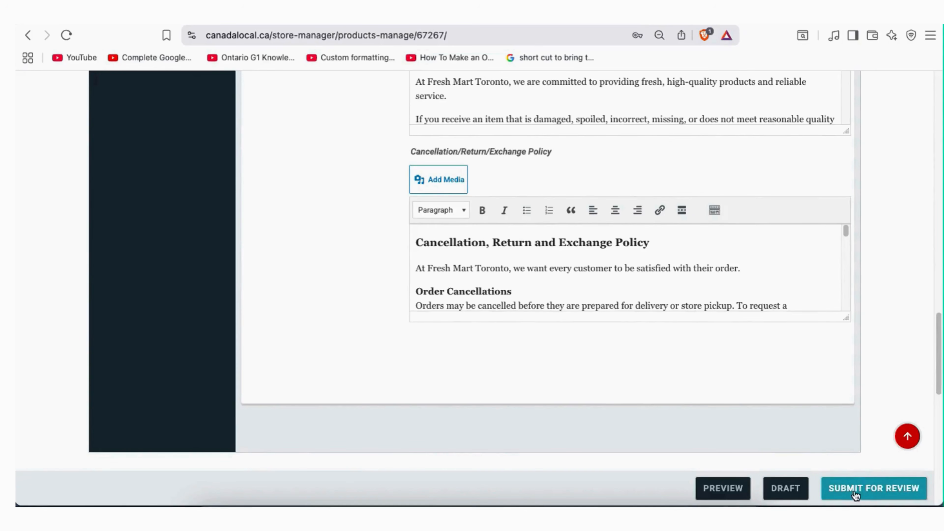
pyautogui.click(867, 494)
pyautogui.moveTo(318, 492); pyautogui.dragTo(262, 488)
pyautogui.scroll(10, 372, 400)
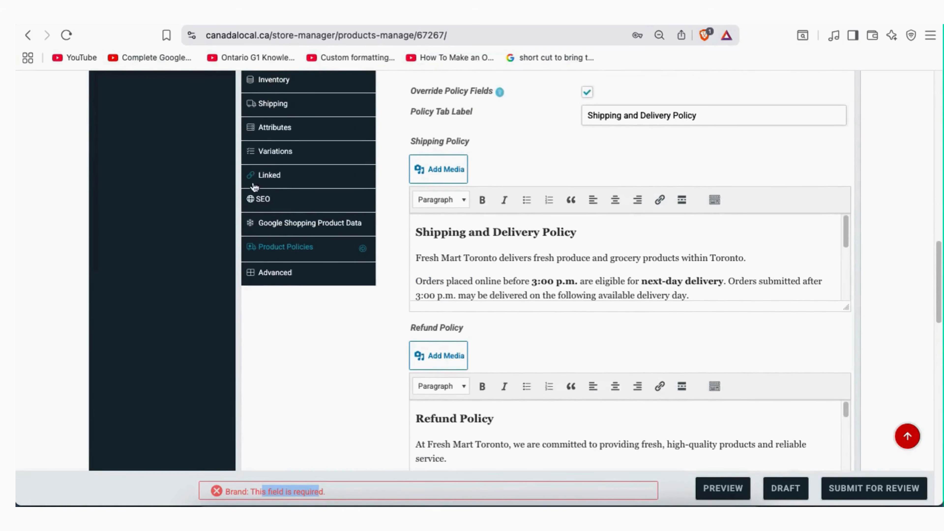
pyautogui.click(297, 224)
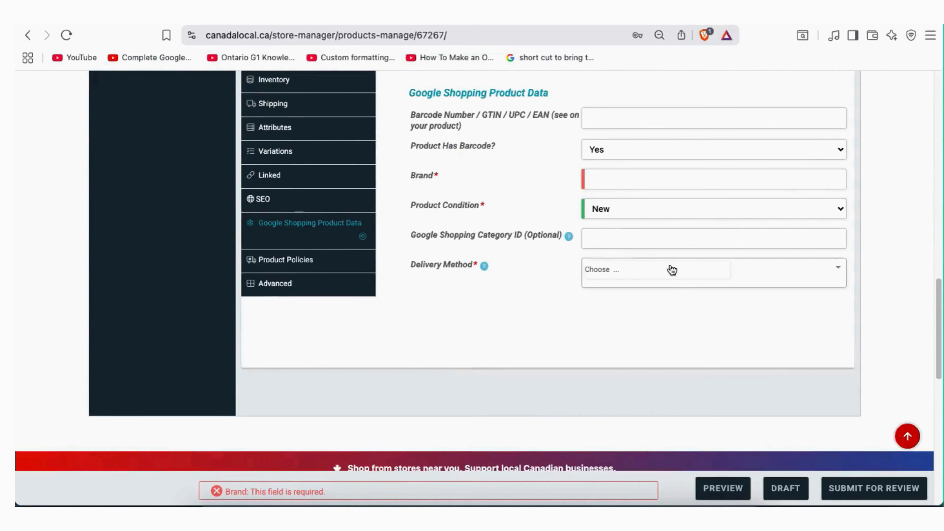
pyautogui.scroll(2, 666, 241)
pyautogui.click(643, 181)
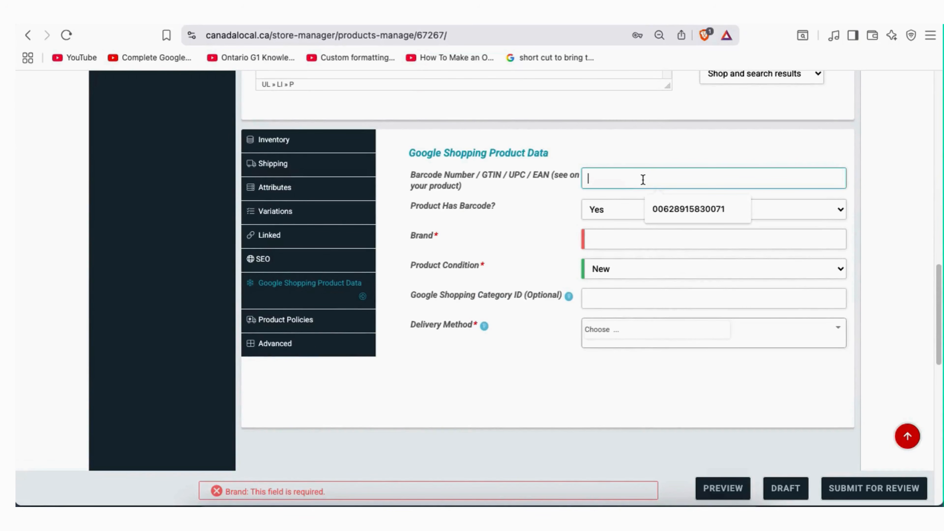
pyautogui.click(676, 207)
pyautogui.click(623, 237)
pyautogui.click(667, 268)
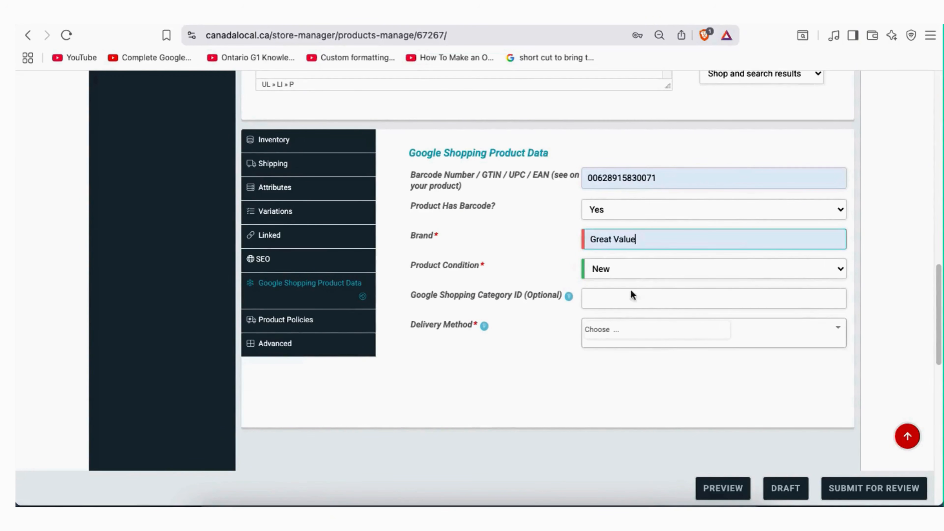
pyautogui.click(607, 296)
pyautogui.click(670, 328)
# Add Local Delivery and Store Pickup, then resubmit and confirm the successful submission
pyautogui.click(638, 333)
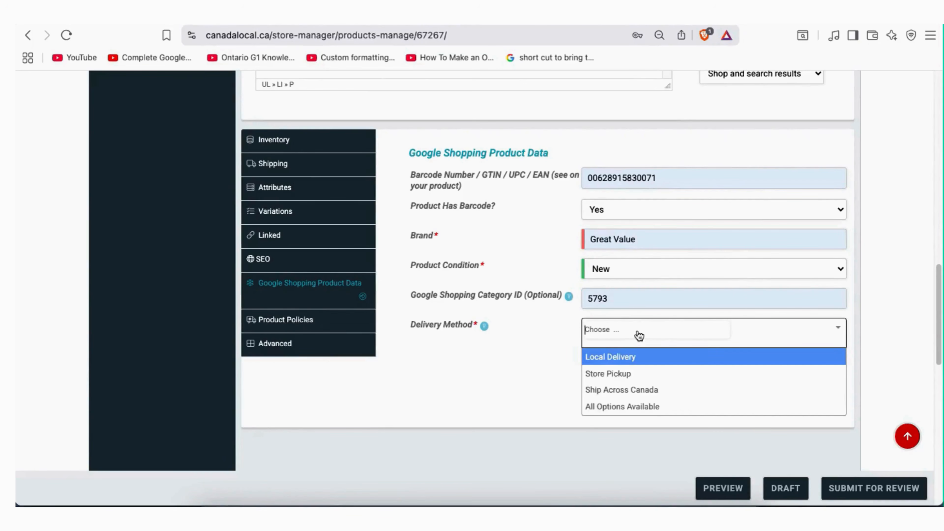
pyautogui.click(627, 357)
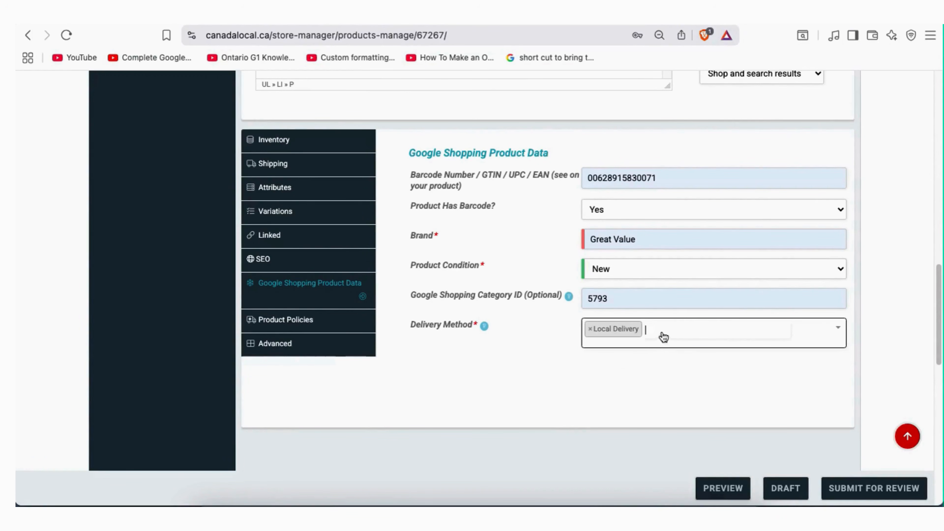
pyautogui.click(664, 334)
pyautogui.click(626, 379)
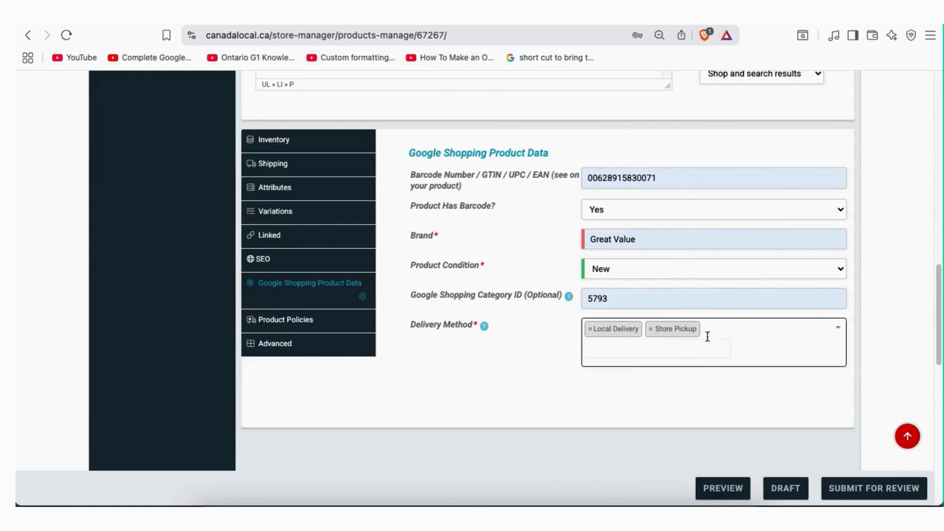
pyautogui.click(847, 490)
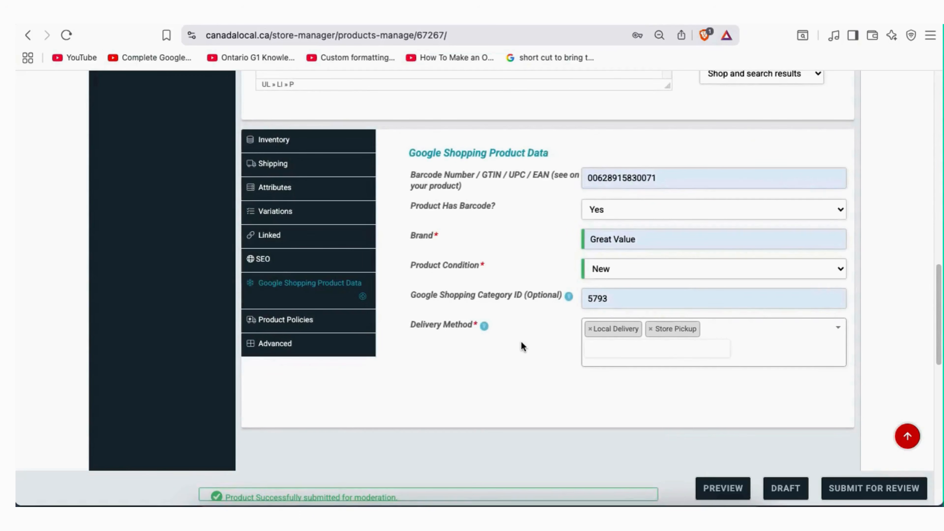
pyautogui.moveTo(397, 491); pyautogui.dragTo(255, 482)
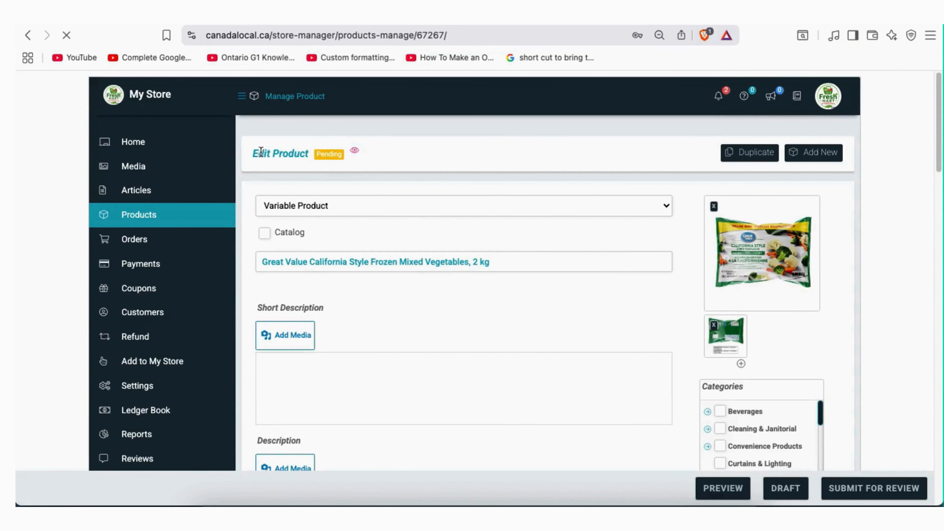
# Open the Great Value California Style Frozen Mixed Vegetables, 2 Kg card from Fresh Mart Toronto's grid
pyautogui.tripleClick(336, 154)
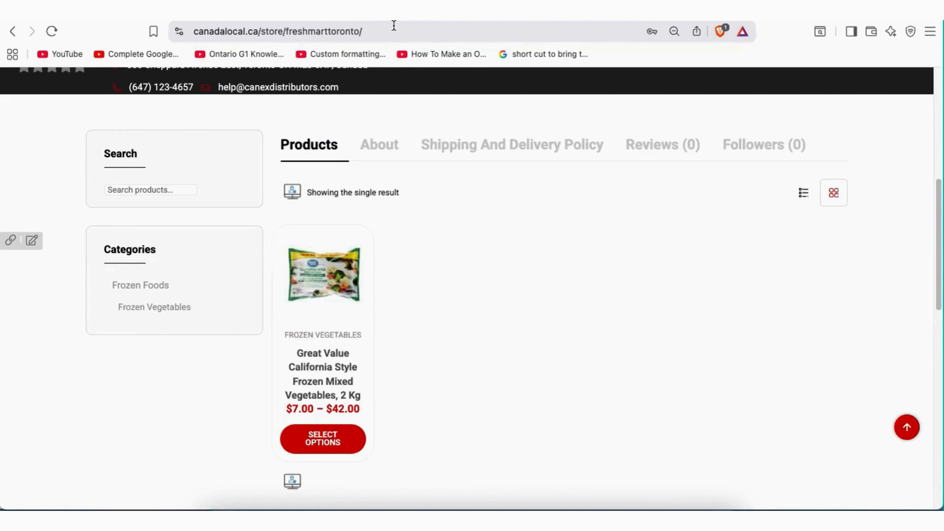
pyautogui.scroll(6, 423, 327)
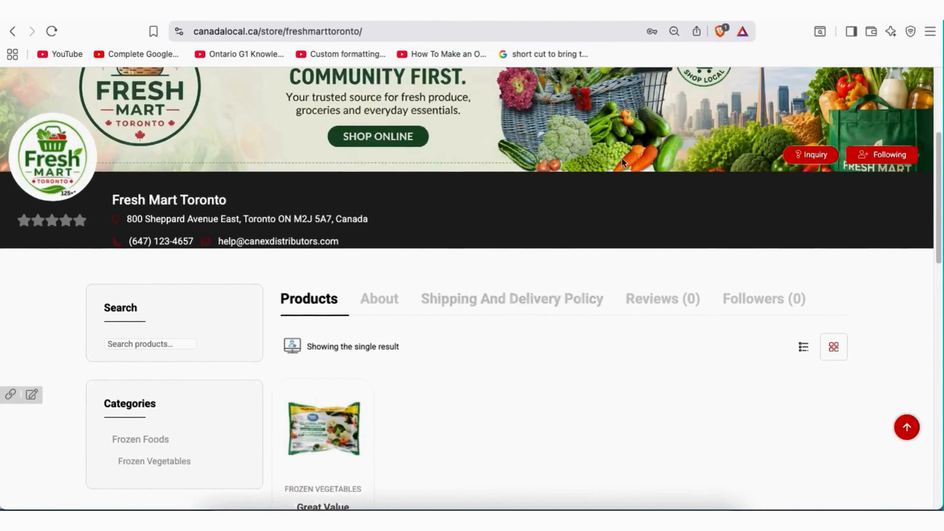
pyautogui.scroll(1, 471, 172)
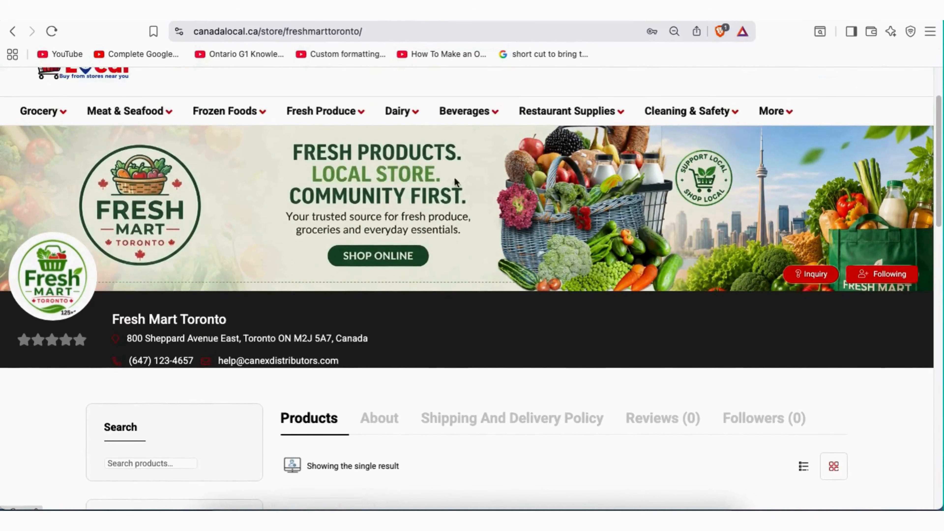
pyautogui.scroll(-2, 227, 303)
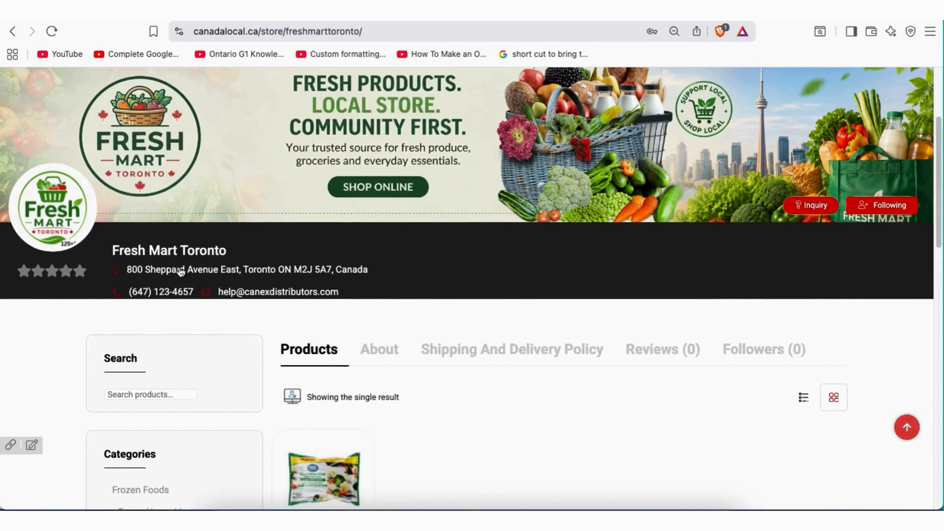
pyautogui.scroll(-4, 239, 302)
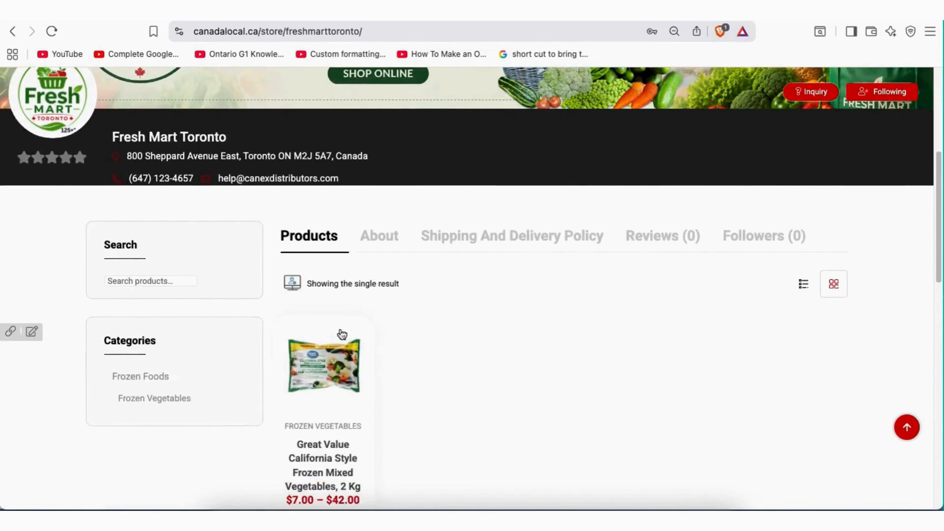
pyautogui.scroll(-2, 345, 330)
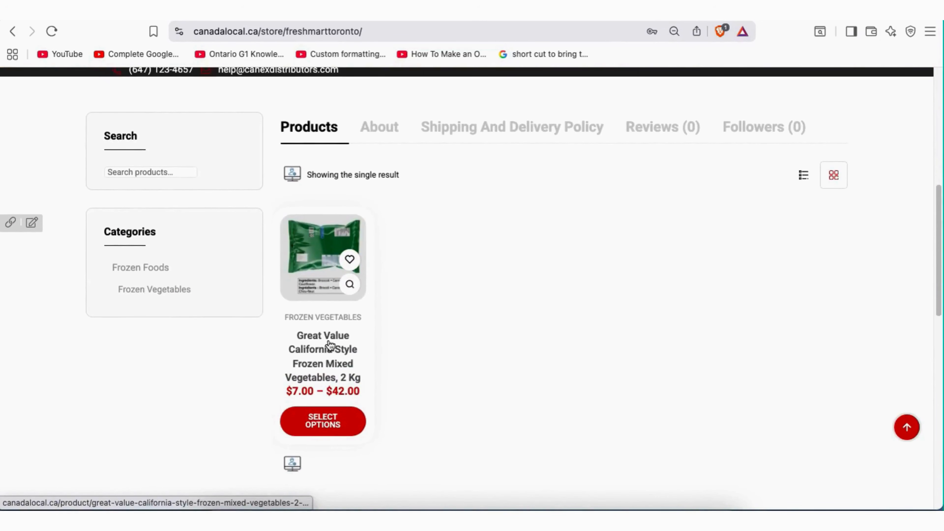
pyautogui.click(337, 328)
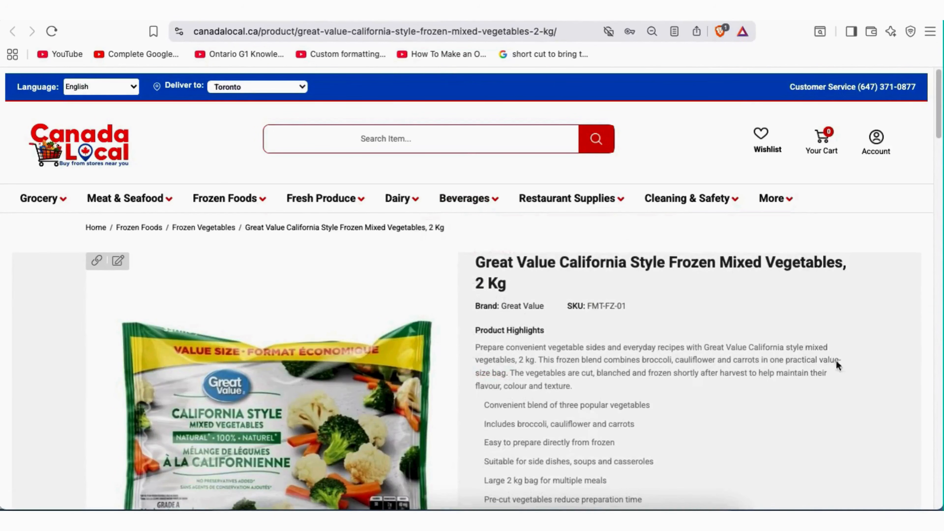
# Highlight the full product title and view the back-of-bag ingredients photo
pyautogui.scroll(-2, 520, 245)
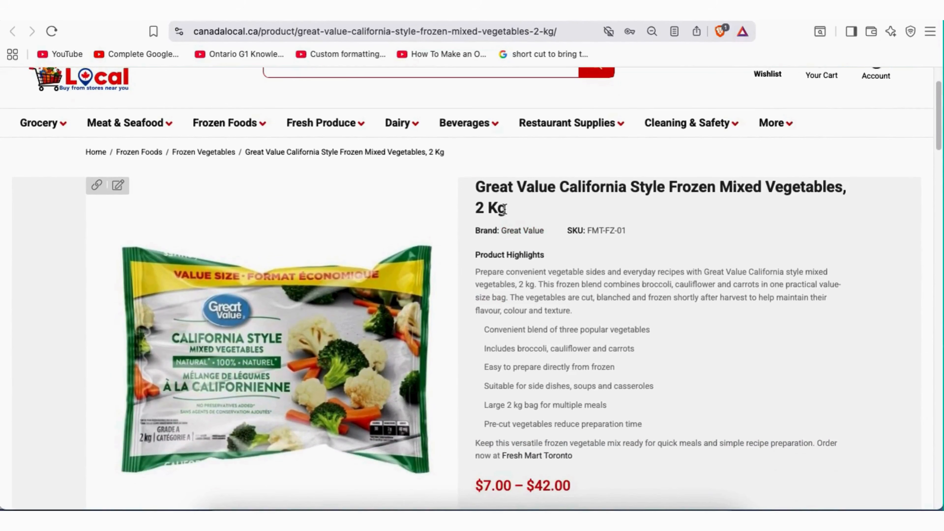
pyautogui.moveTo(506, 208); pyautogui.dragTo(476, 189)
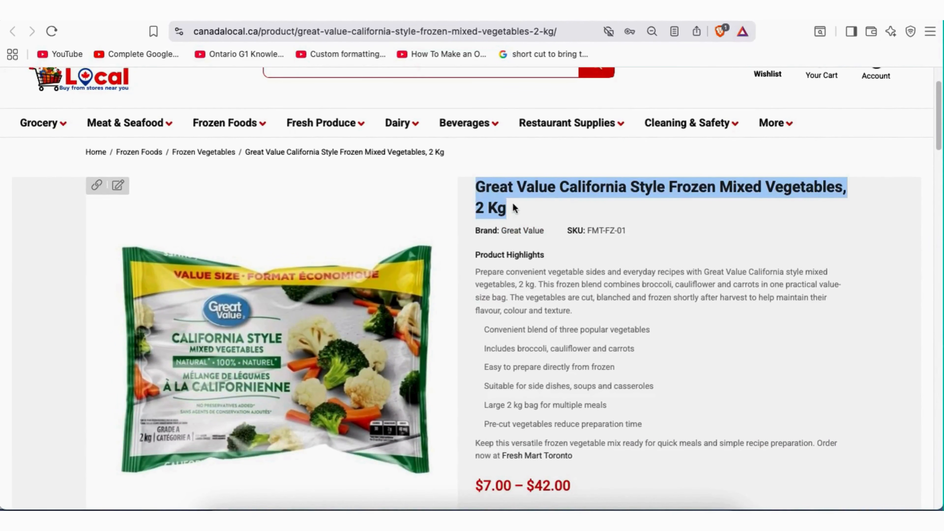
pyautogui.scroll(-4, 513, 335)
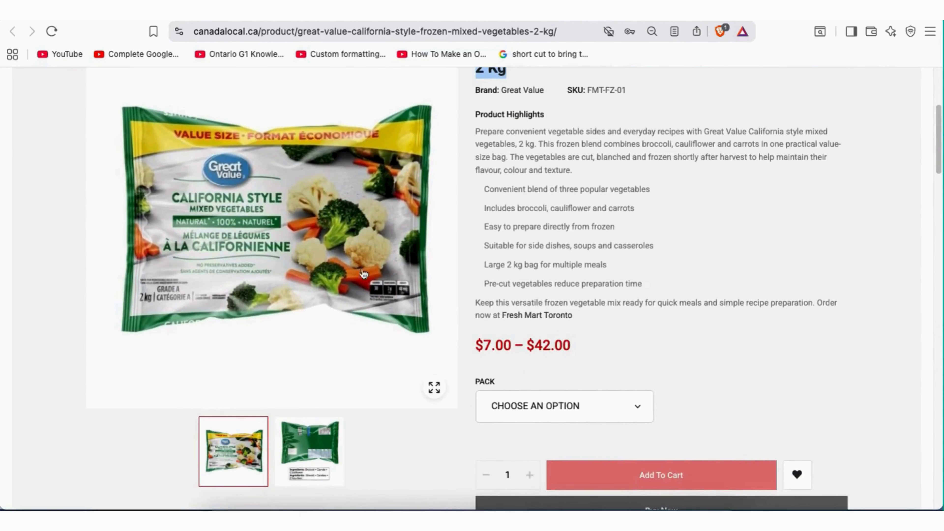
pyautogui.click(324, 433)
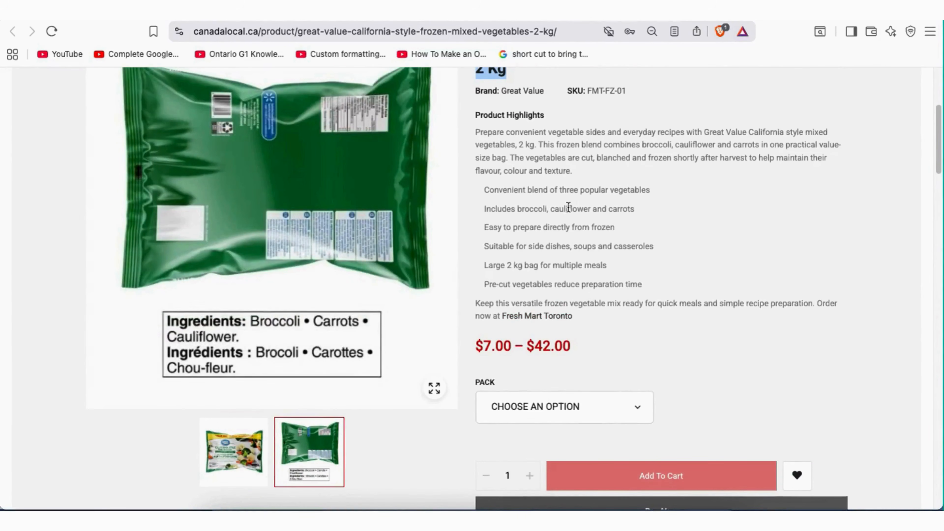
# Browse the product's weight and dimensions, inquiries, and shipping policy tabs
pyautogui.scroll(-7, 569, 207)
pyautogui.scroll(-8, 670, 225)
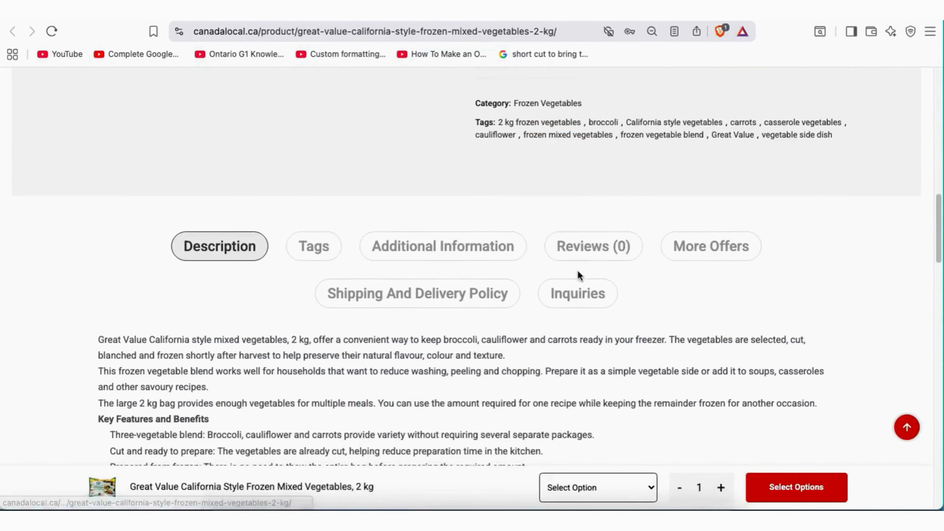
pyautogui.scroll(-3, 260, 314)
pyautogui.scroll(-2, 324, 335)
pyautogui.scroll(-15, 324, 336)
pyautogui.scroll(-5, 324, 336)
pyautogui.scroll(20, 325, 333)
pyautogui.scroll(2, 326, 331)
pyautogui.click(416, 197)
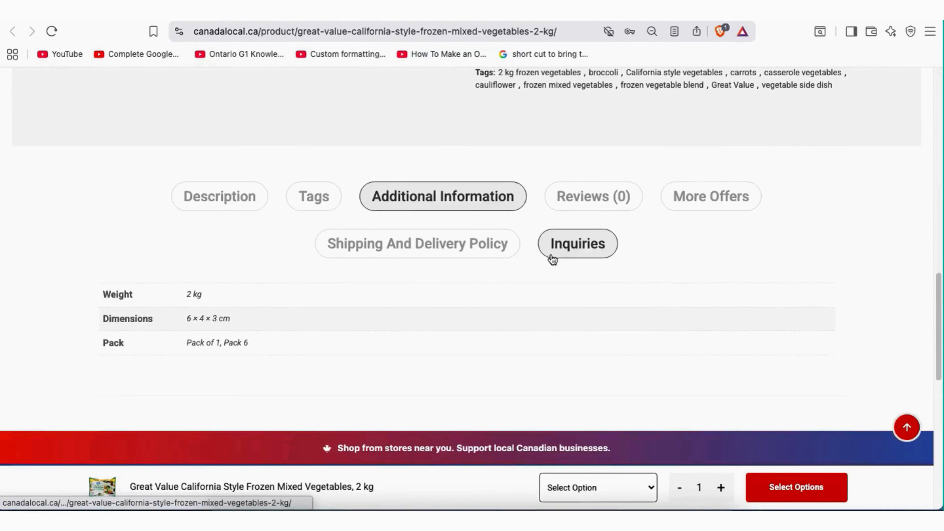
pyautogui.click(570, 244)
pyautogui.click(456, 245)
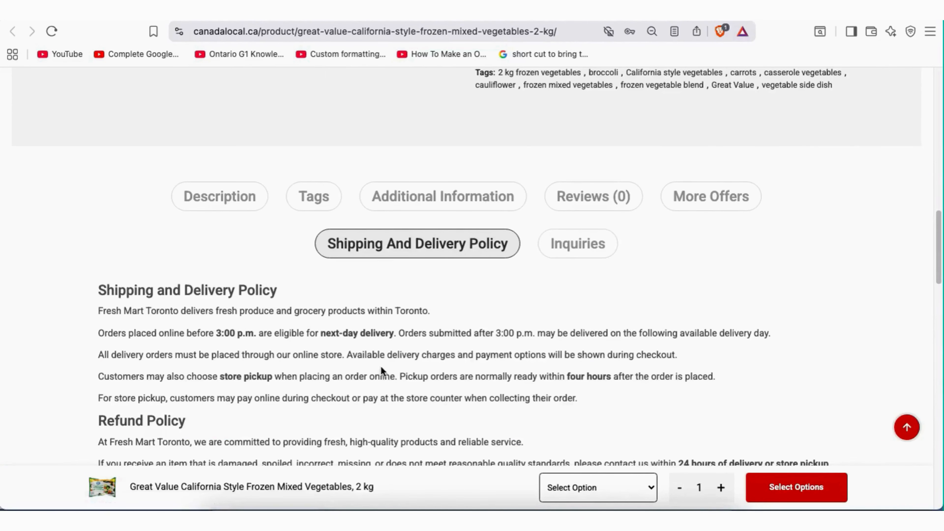
# Select the Great Value brand and SKU details text
pyautogui.scroll(20, 521, 269)
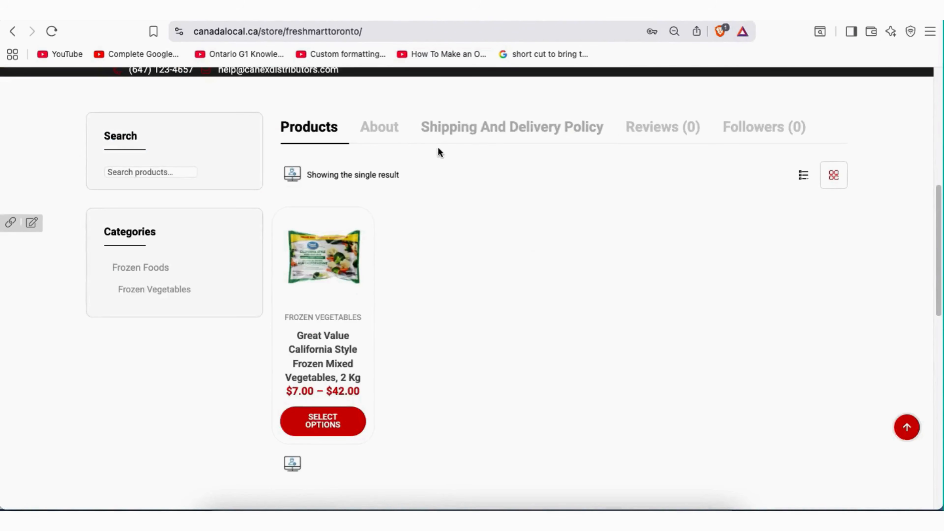
pyautogui.scroll(2, 476, 273)
pyautogui.scroll(3, 508, 271)
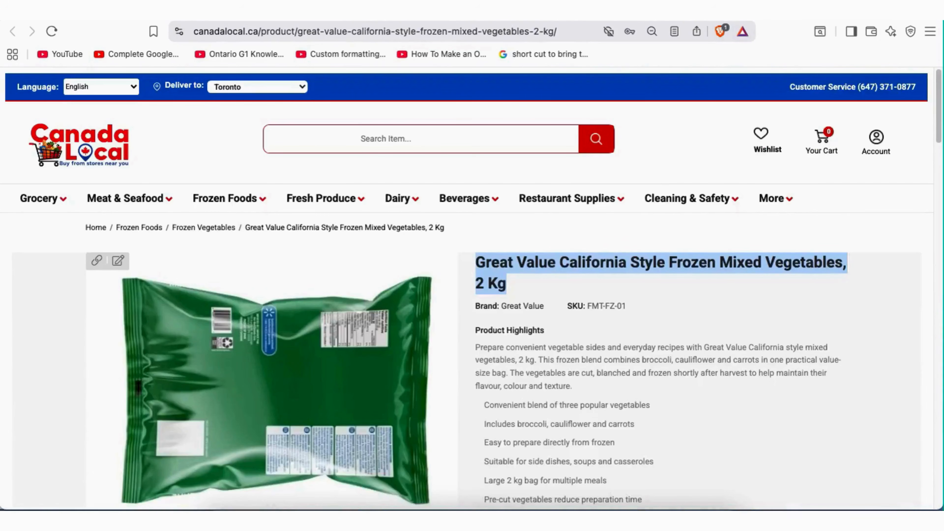
pyautogui.click(586, 309)
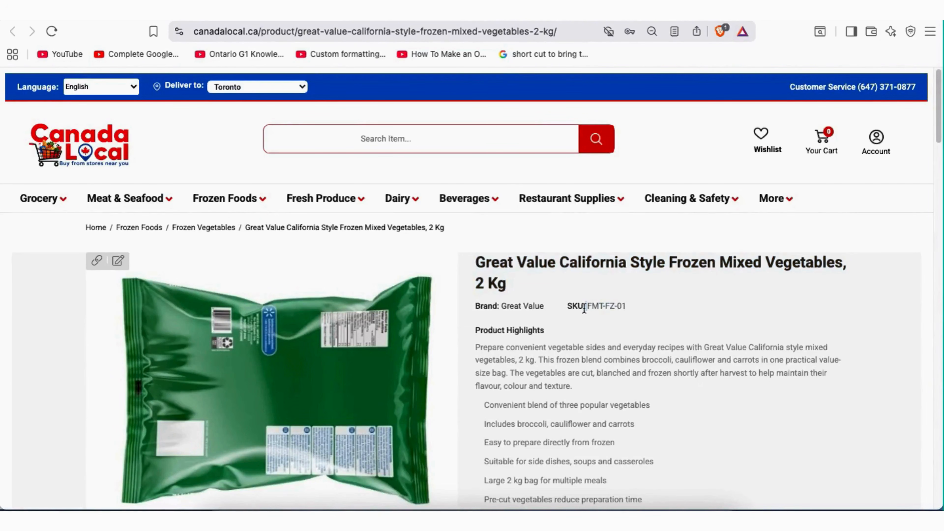
pyautogui.moveTo(544, 309); pyautogui.dragTo(483, 307)
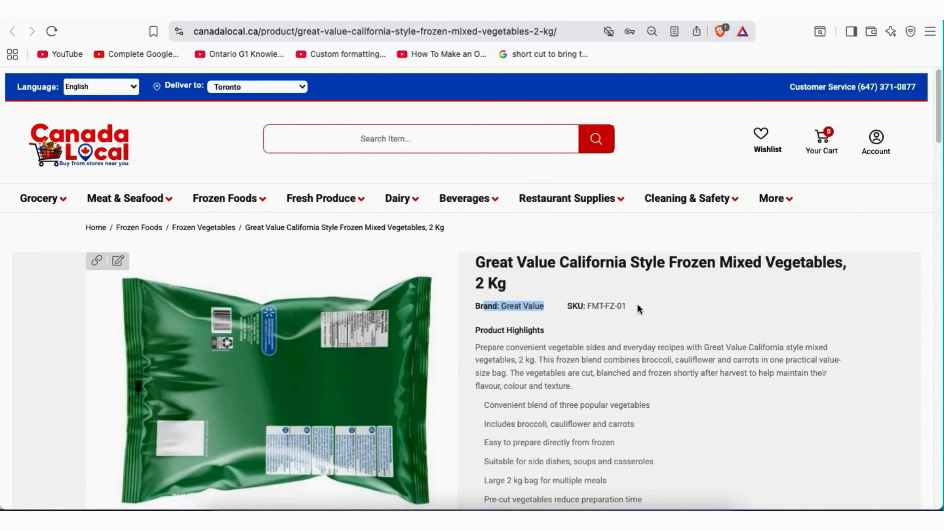
pyautogui.scroll(-3, 645, 298)
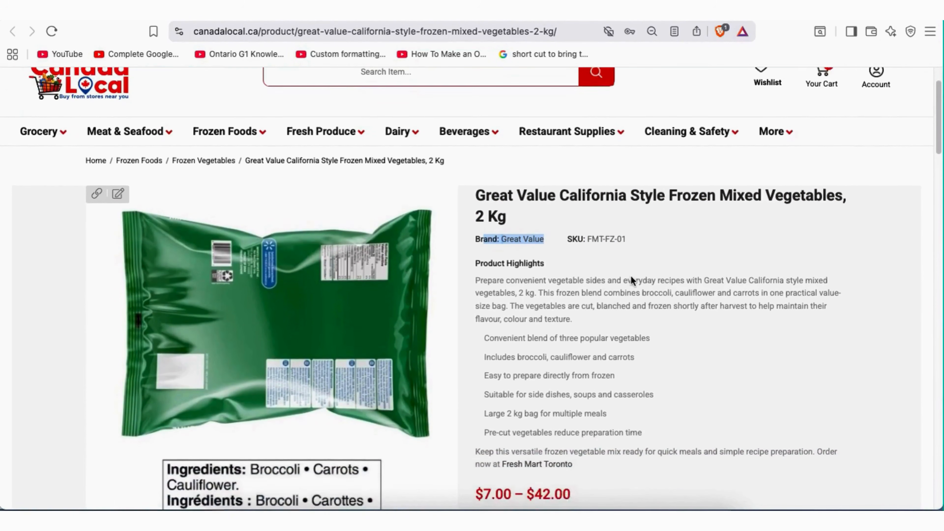
pyautogui.scroll(-2, 631, 275)
pyautogui.click(634, 201)
pyautogui.moveTo(637, 199); pyautogui.dragTo(479, 201)
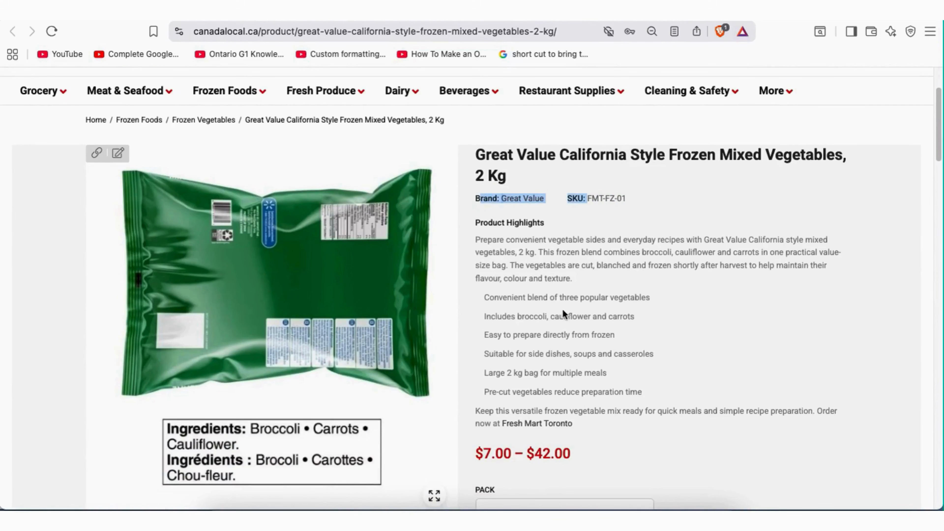
# Restore the front of the bag as the main product image
pyautogui.scroll(-1, 561, 309)
pyautogui.scroll(4, 595, 316)
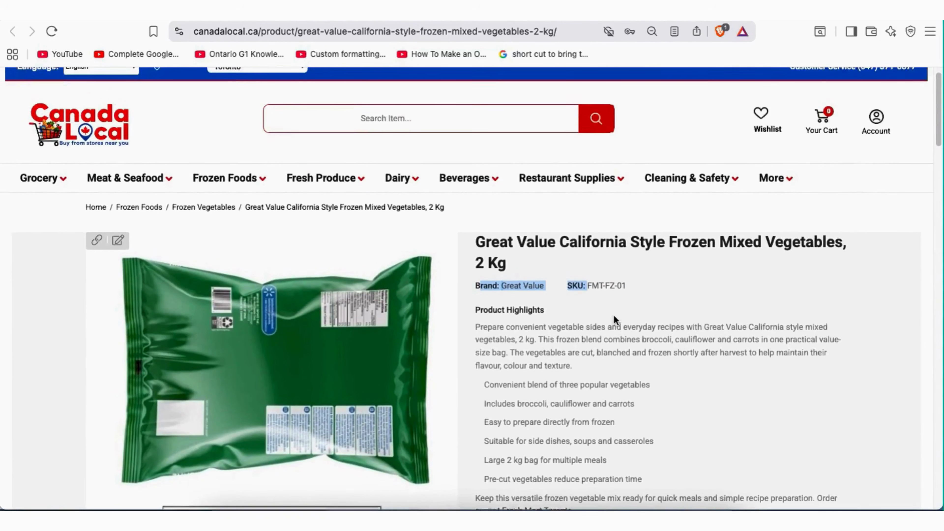
pyautogui.scroll(-10, 617, 315)
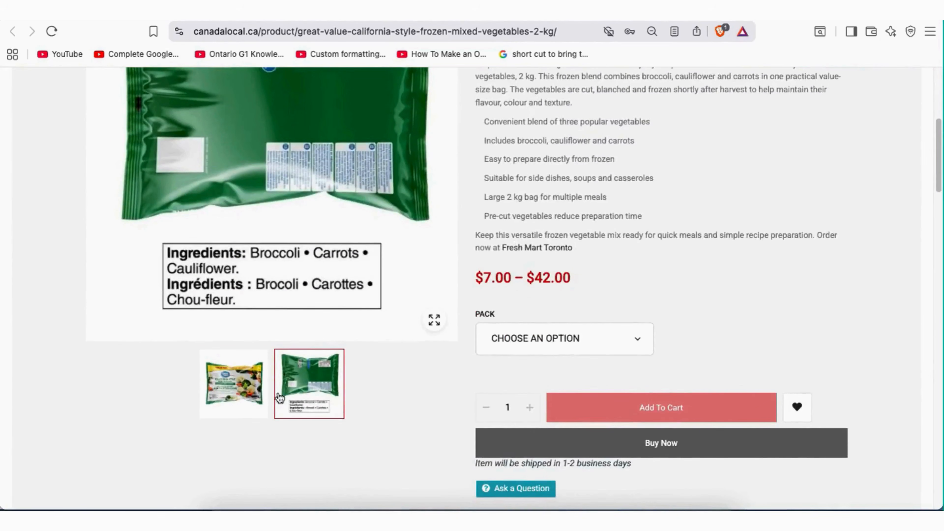
pyautogui.click(233, 383)
pyautogui.scroll(8, 804, 208)
pyautogui.scroll(1, 806, 215)
pyautogui.scroll(-3, 806, 212)
pyautogui.scroll(3, 803, 206)
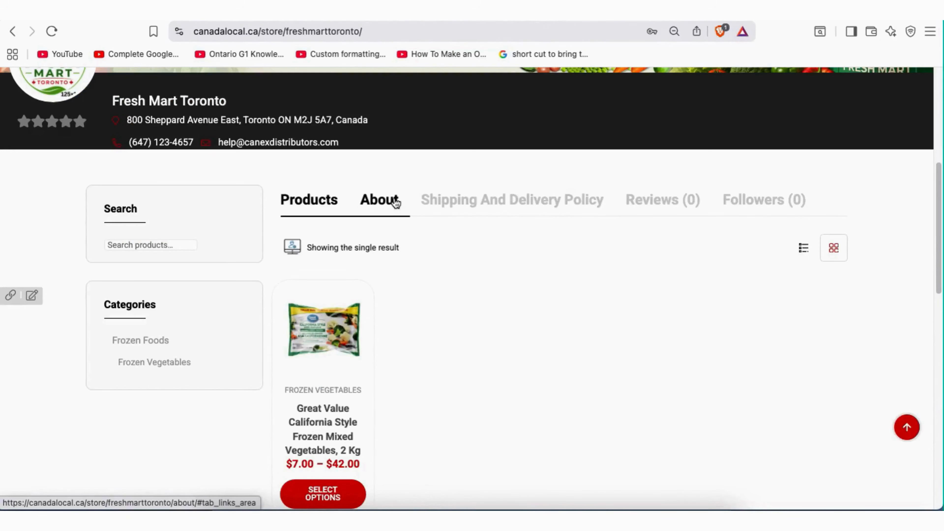
# Show Fresh Mart Toronto's About tab with its welcome description and contact details
pyautogui.click(395, 202)
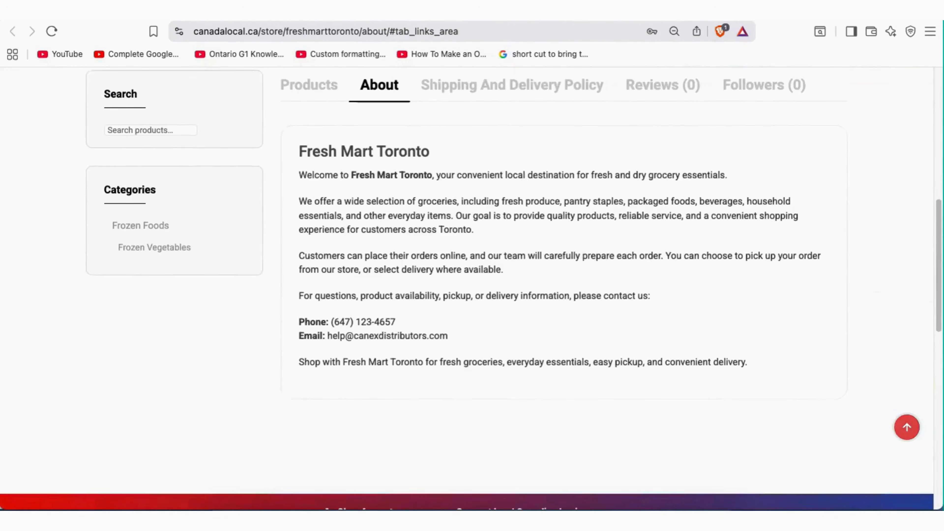
pyautogui.scroll(2, 410, 252)
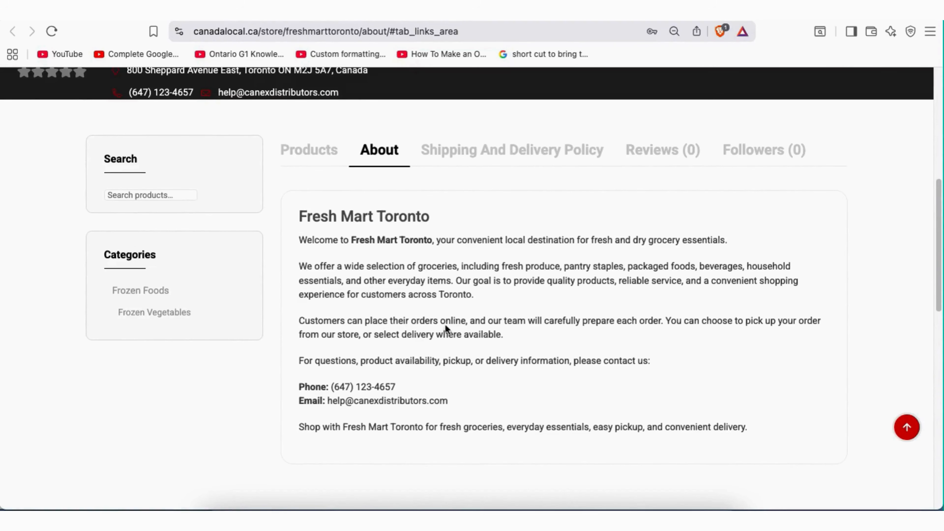
pyautogui.scroll(3, 442, 293)
pyautogui.scroll(-3, 265, 303)
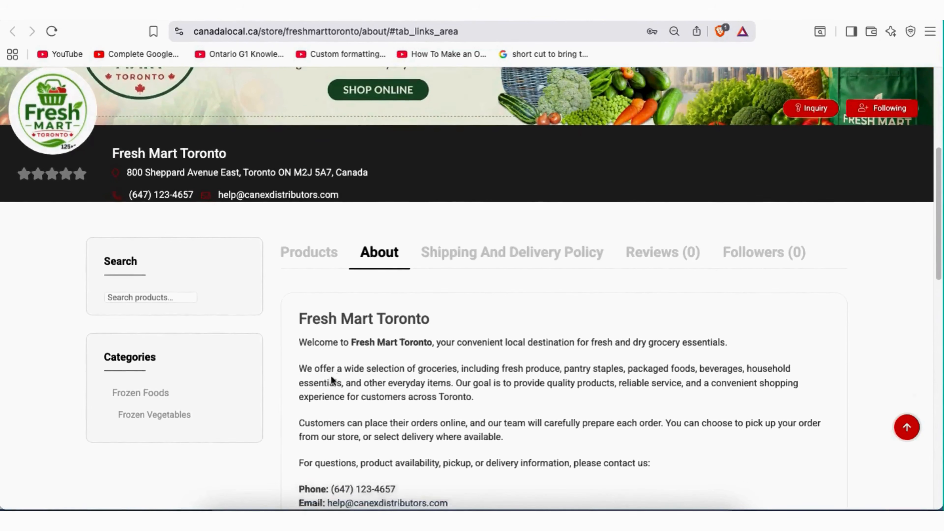
# Read through the store's shipping, refund and cancellation policies
pyautogui.scroll(2, 452, 409)
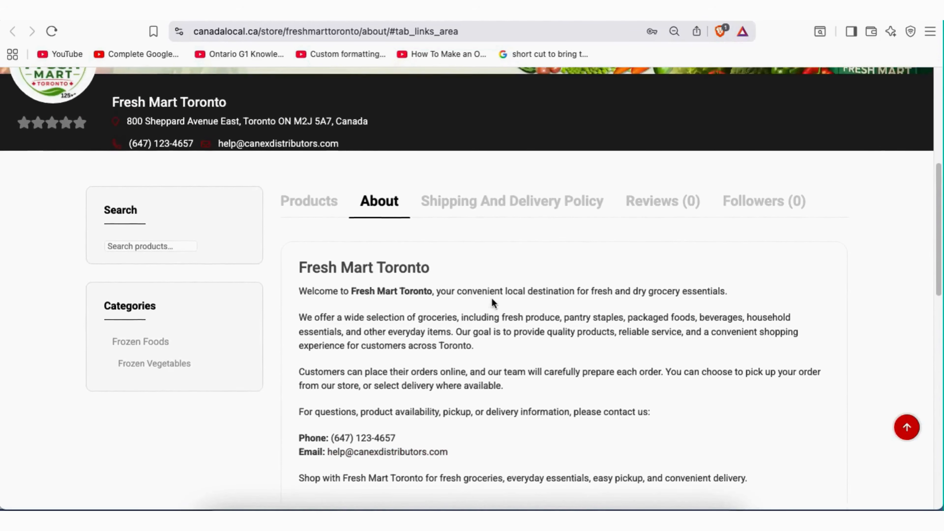
pyautogui.click(511, 228)
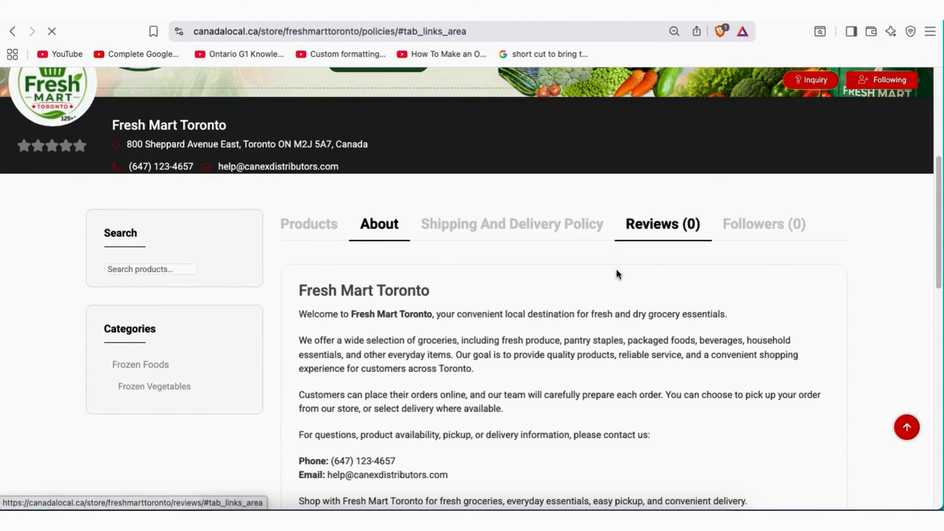
pyautogui.scroll(-4, 617, 273)
pyautogui.scroll(3, 504, 248)
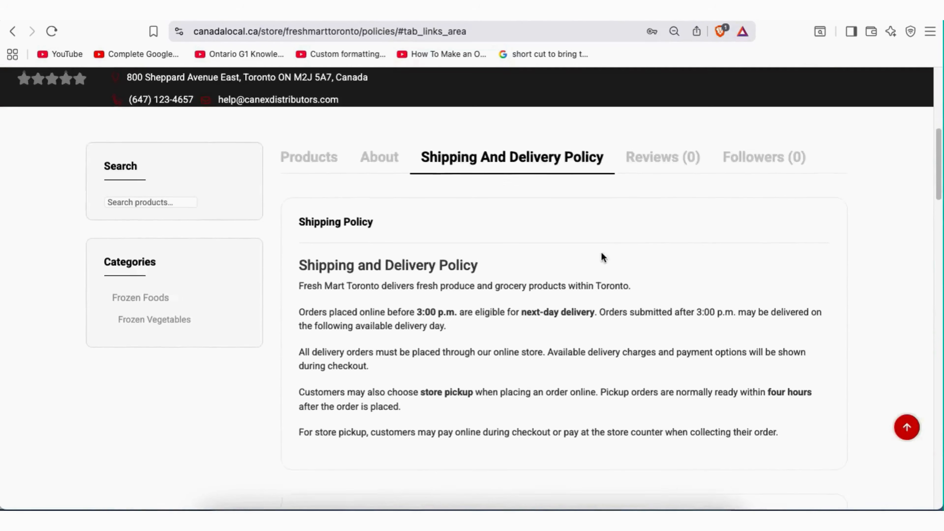
pyautogui.scroll(-5, 521, 274)
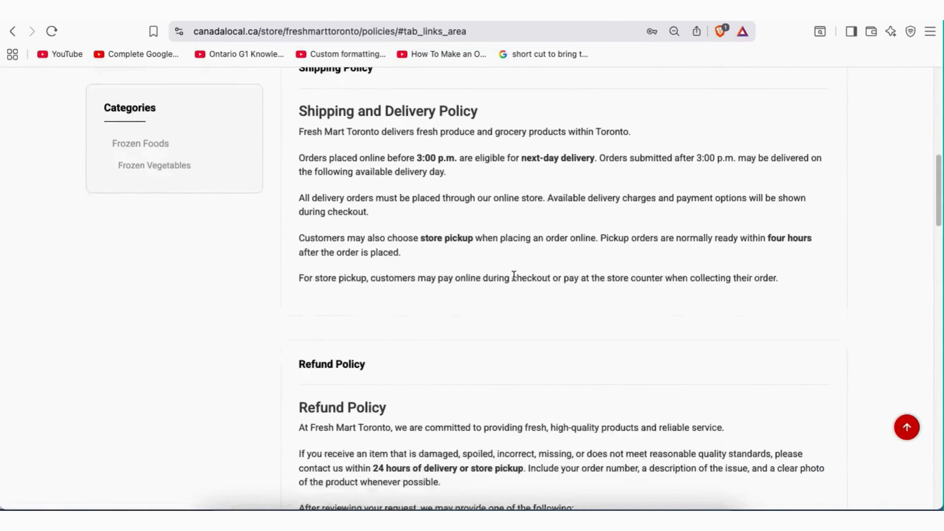
pyautogui.scroll(-6, 391, 329)
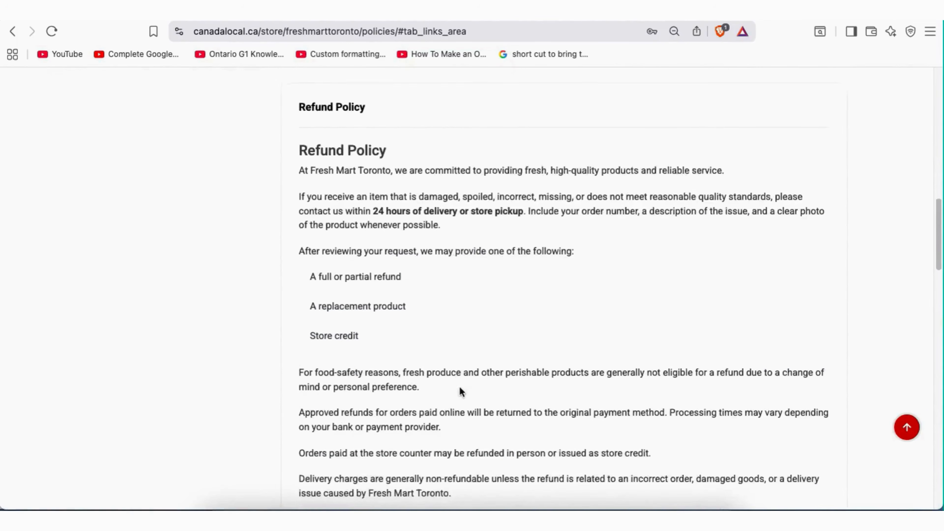
pyautogui.scroll(-6, 468, 367)
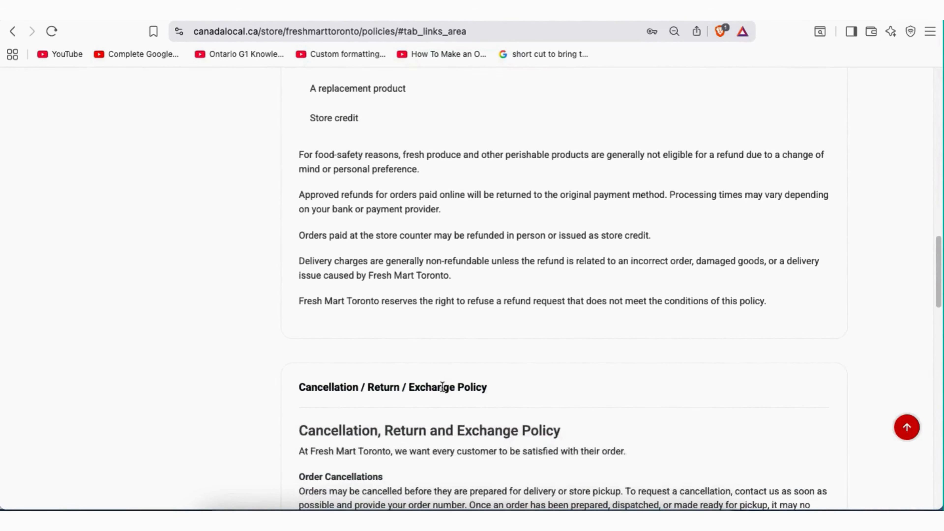
pyautogui.scroll(-10, 447, 385)
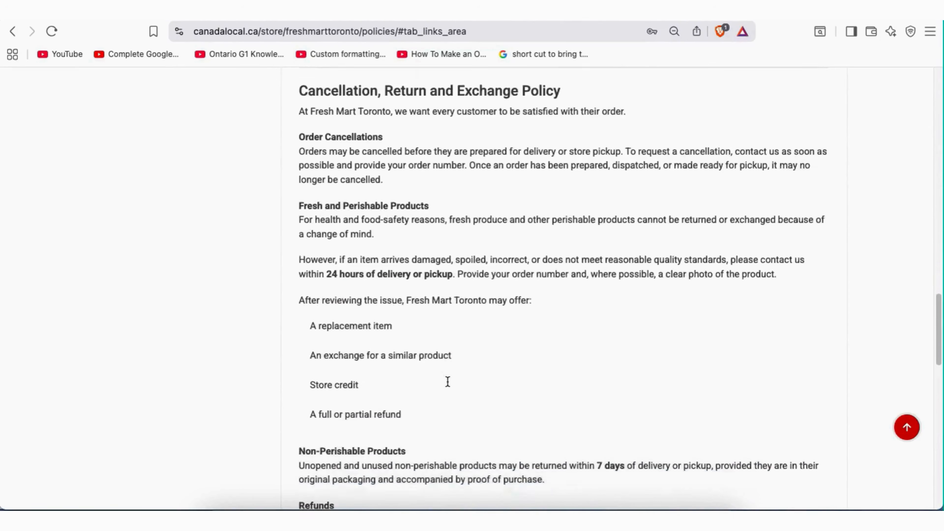
pyautogui.scroll(-5, 449, 386)
pyautogui.scroll(5, 415, 428)
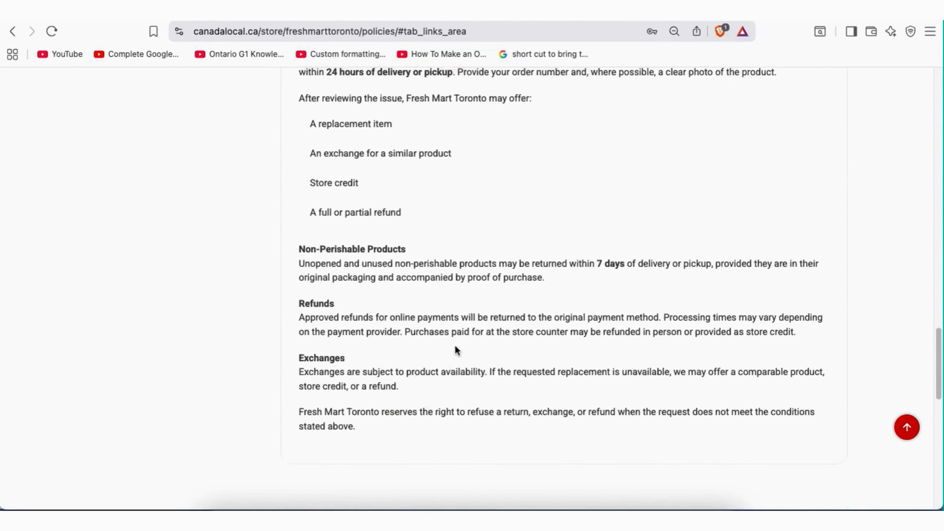
pyautogui.scroll(20, 498, 314)
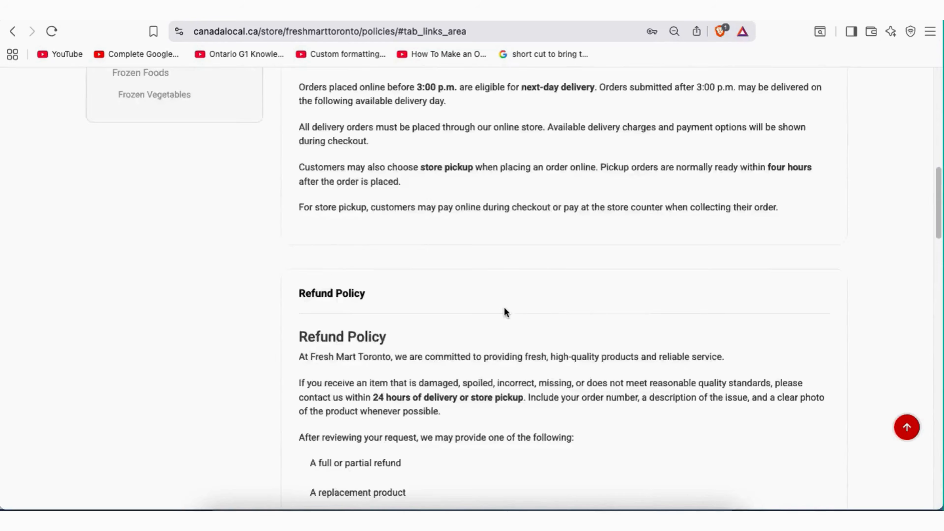
pyautogui.scroll(5, 509, 318)
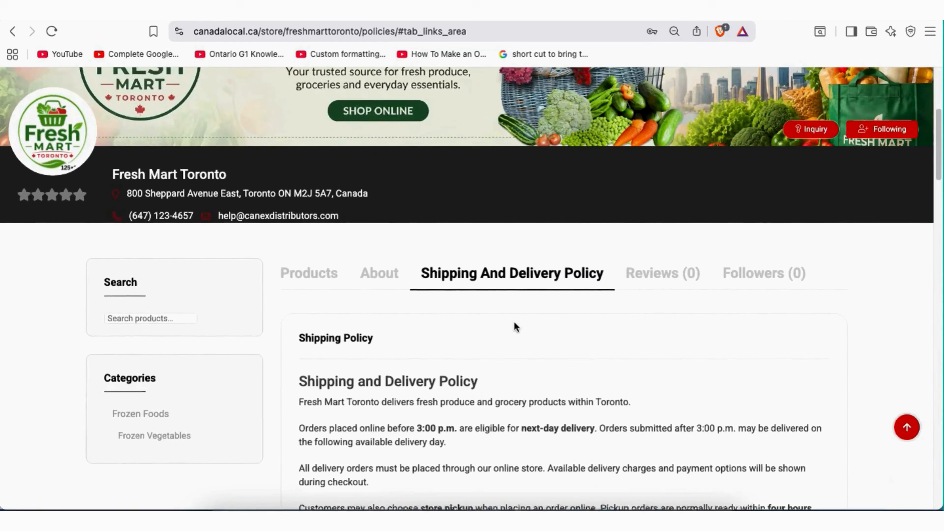
pyautogui.scroll(2, 533, 326)
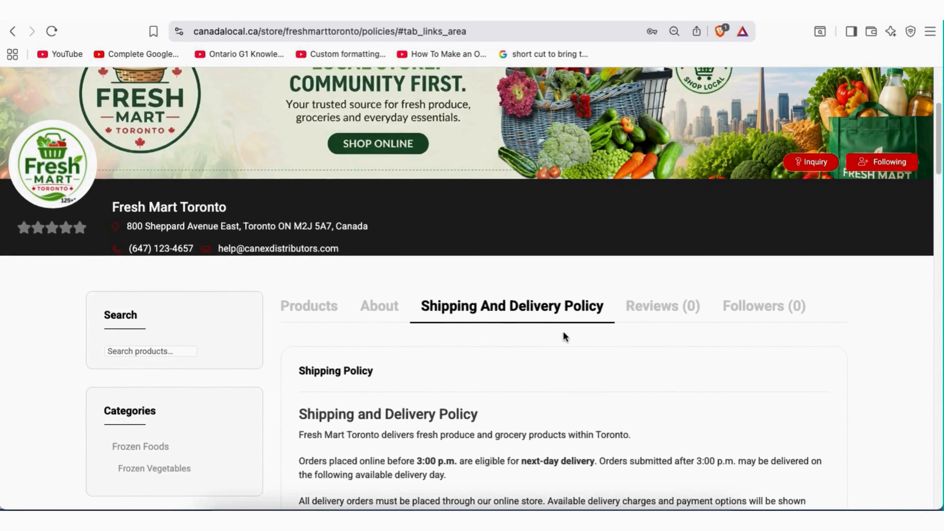
pyautogui.scroll(1, 571, 340)
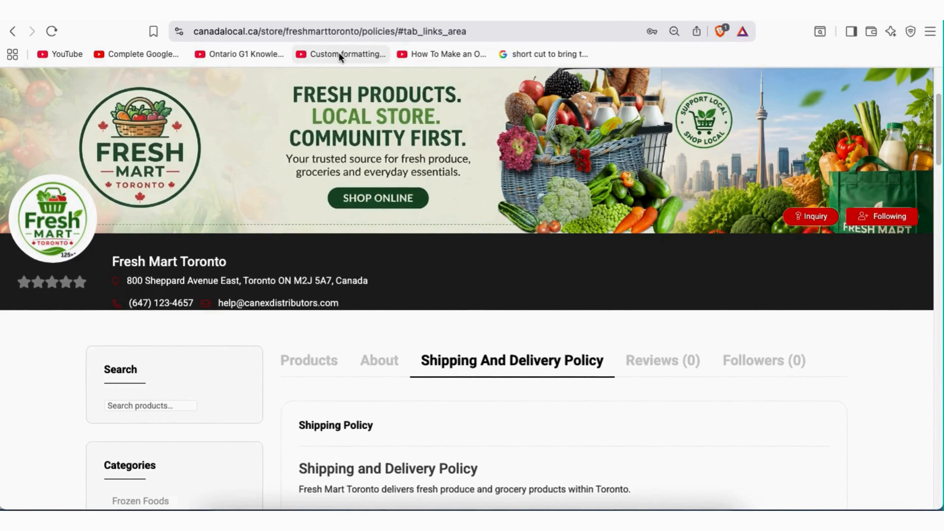
# Return to the product editor, where the listing now shows as Published
pyautogui.click(308, 11)
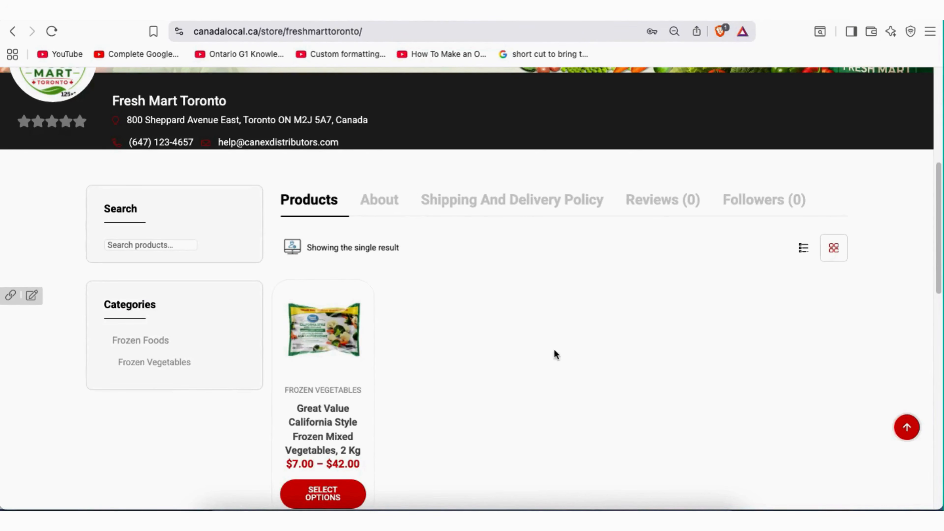
pyautogui.scroll(-5, 788, 331)
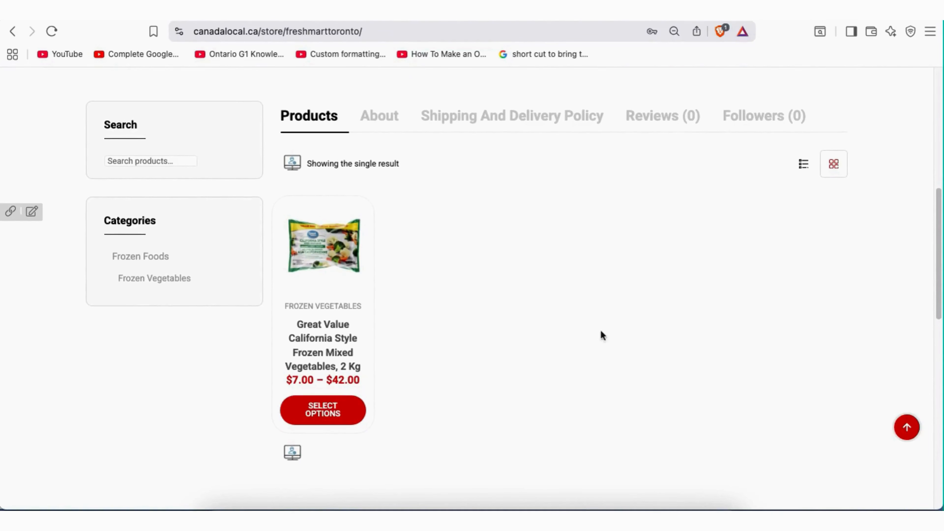
pyautogui.scroll(-1, 375, 404)
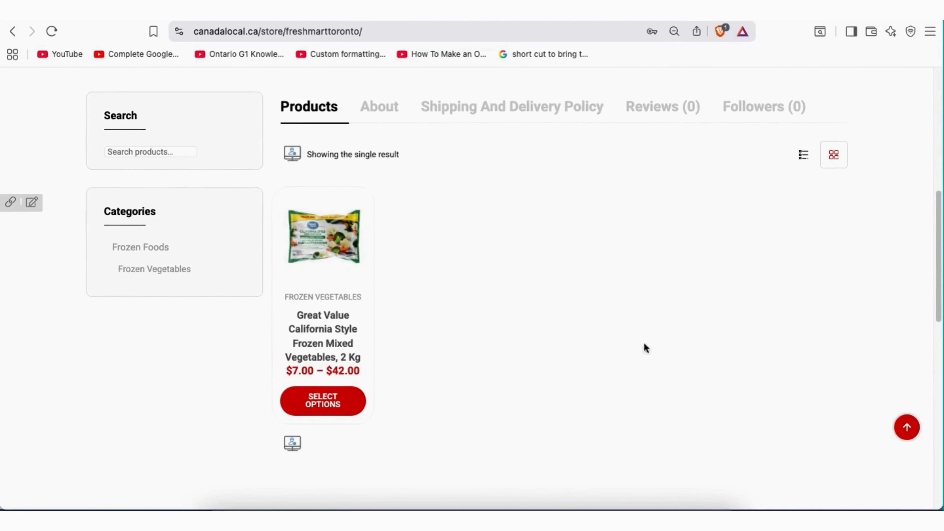
pyautogui.scroll(-4, 713, 392)
pyautogui.scroll(6, 617, 303)
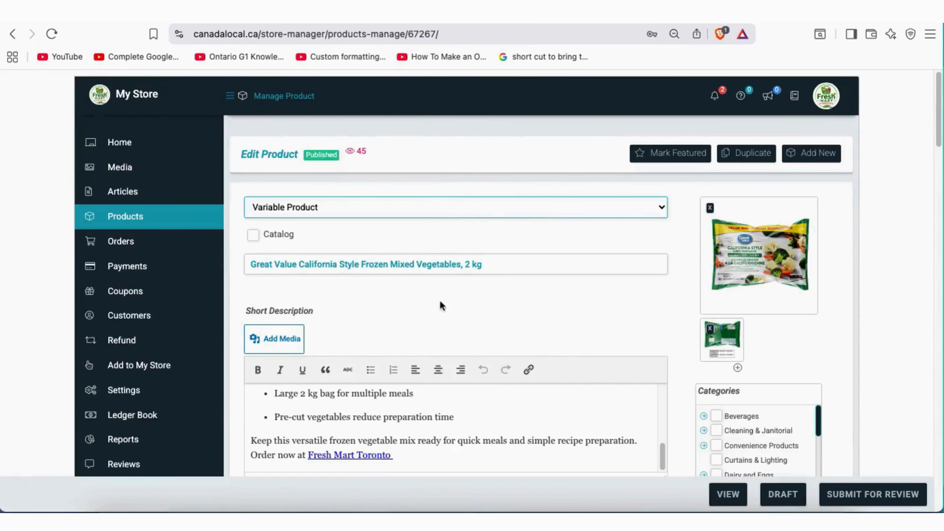
pyautogui.scroll(-1, 542, 296)
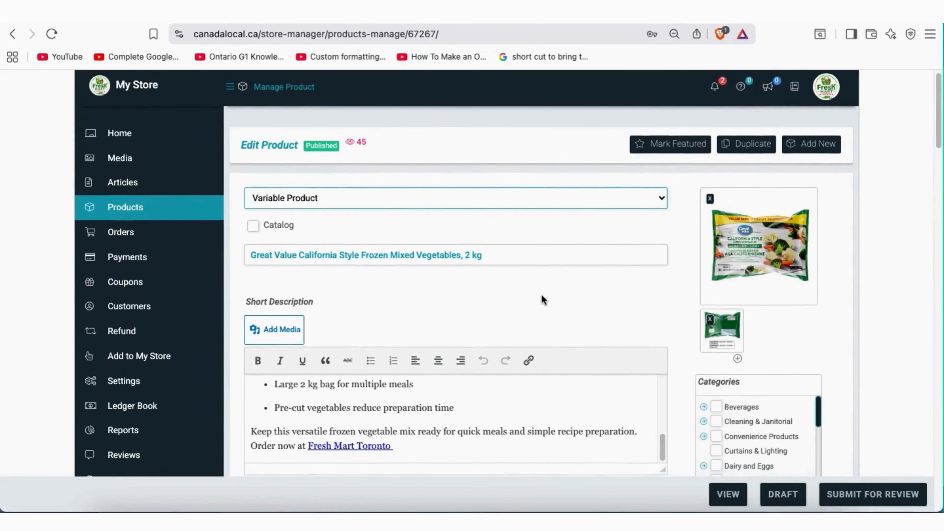
pyautogui.scroll(1, 543, 294)
pyautogui.scroll(-1, 546, 293)
pyautogui.scroll(-1, 546, 298)
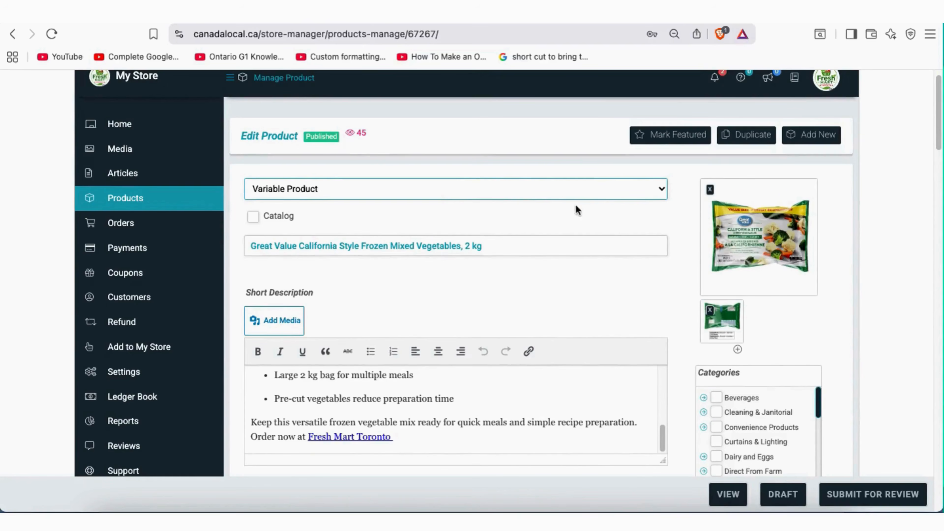
pyautogui.scroll(-1, 561, 292)
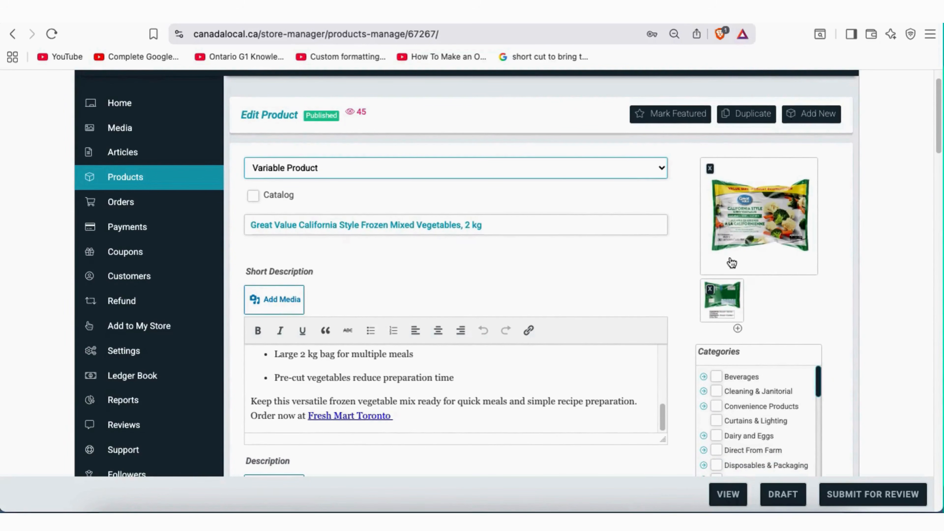
pyautogui.scroll(1, 598, 261)
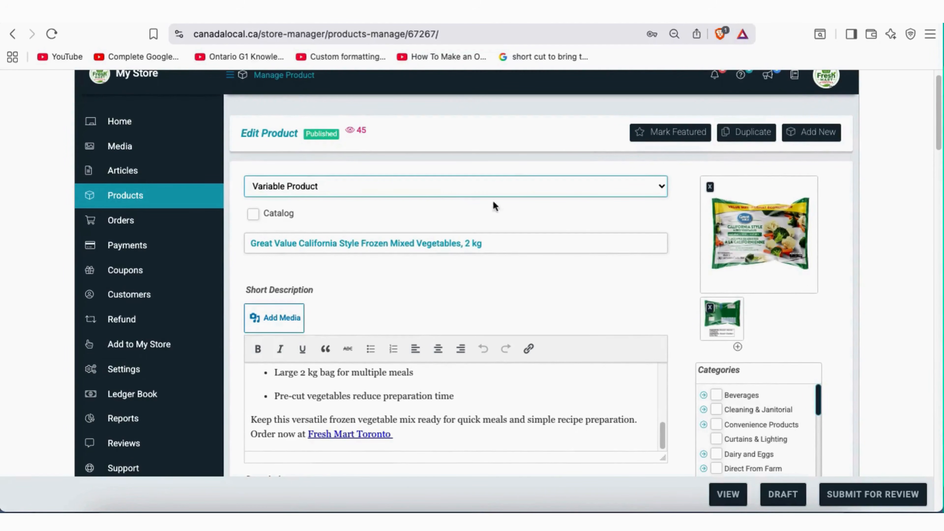
pyautogui.click(460, 187)
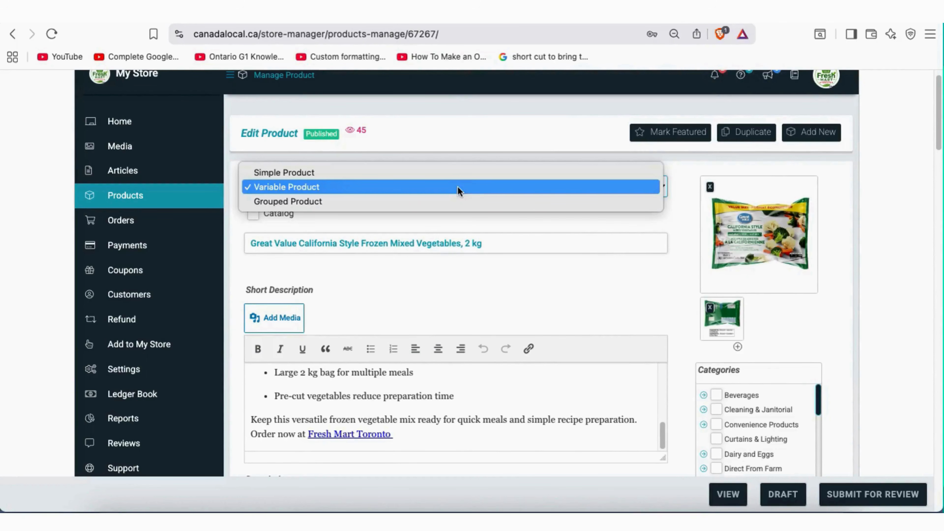
pyautogui.click(367, 188)
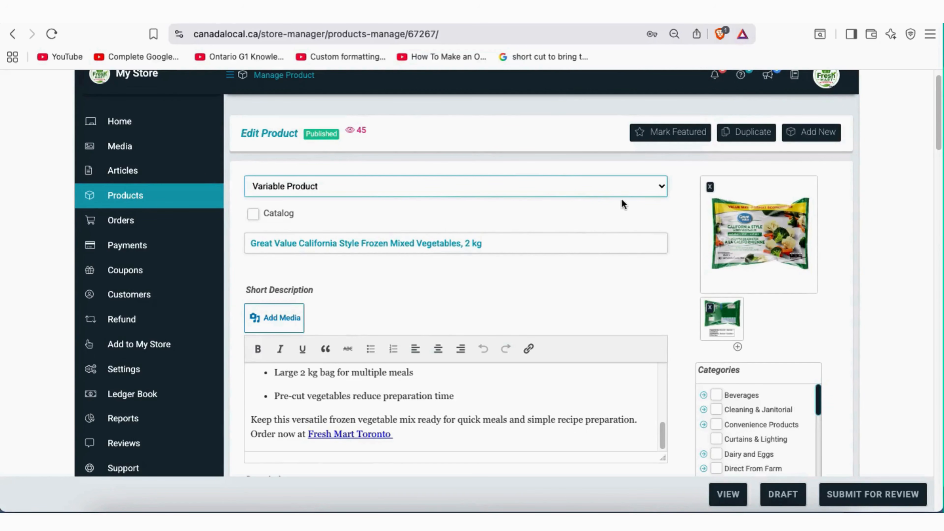
pyautogui.click(626, 188)
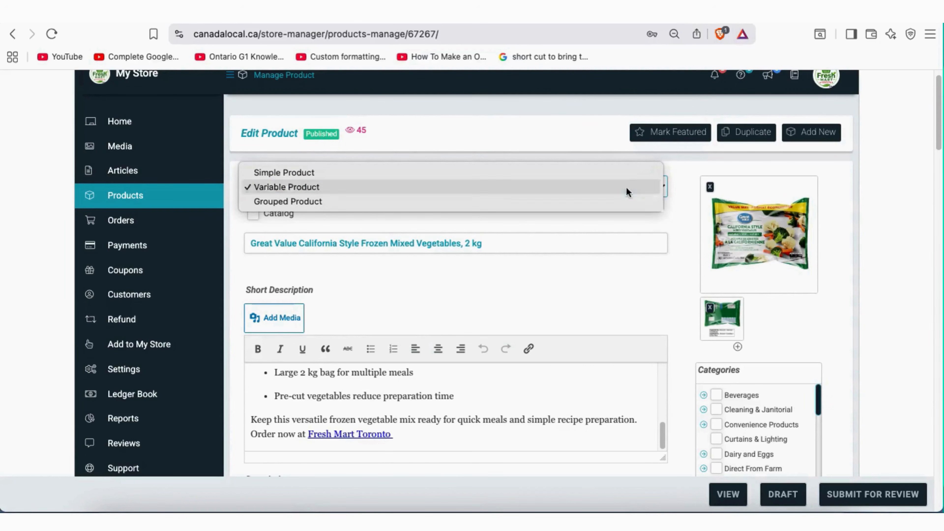
pyautogui.click(586, 173)
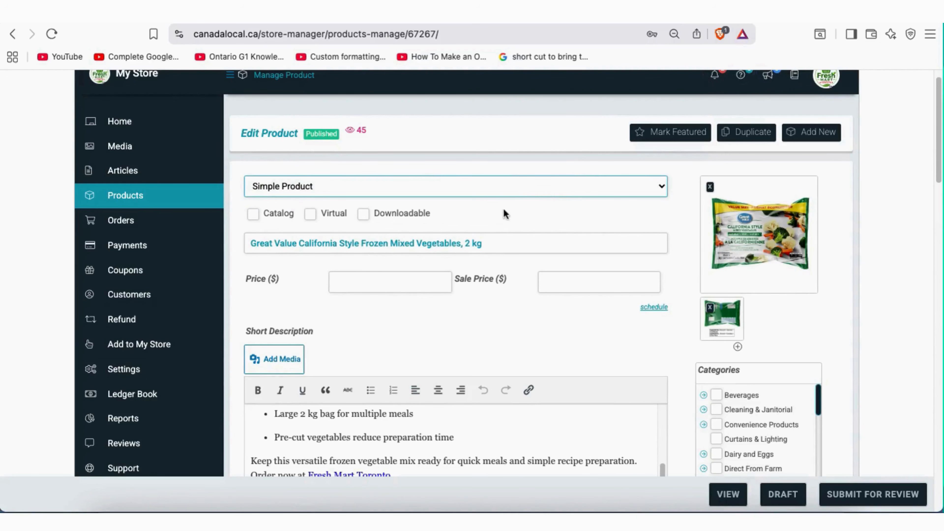
pyautogui.click(515, 183)
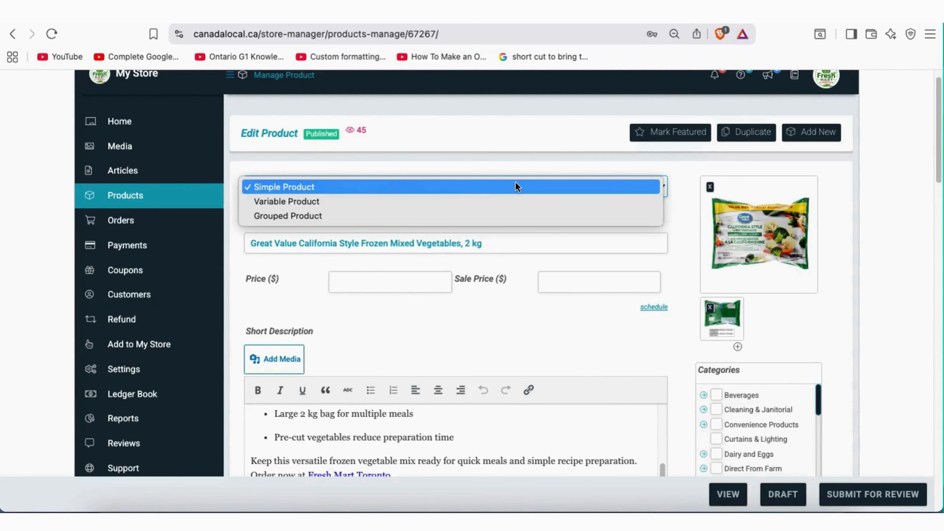
pyautogui.click(413, 205)
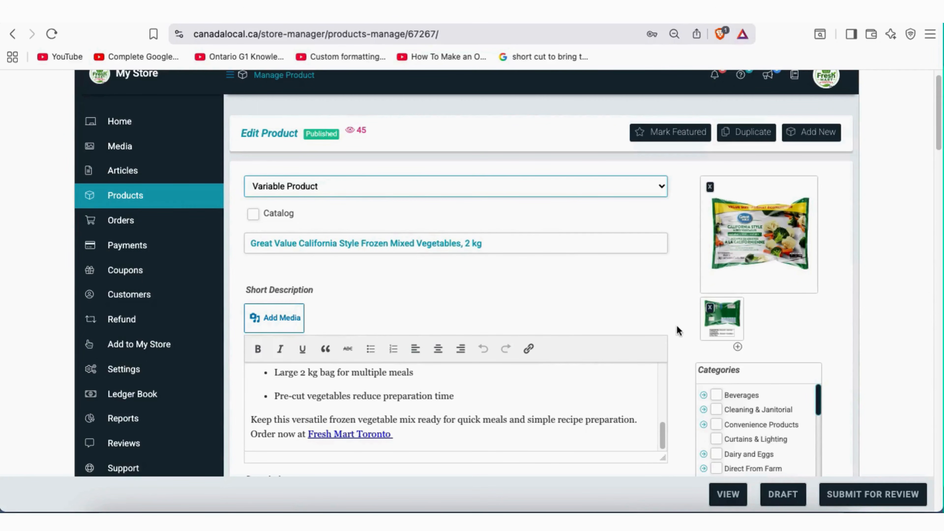
pyautogui.scroll(-10, 677, 325)
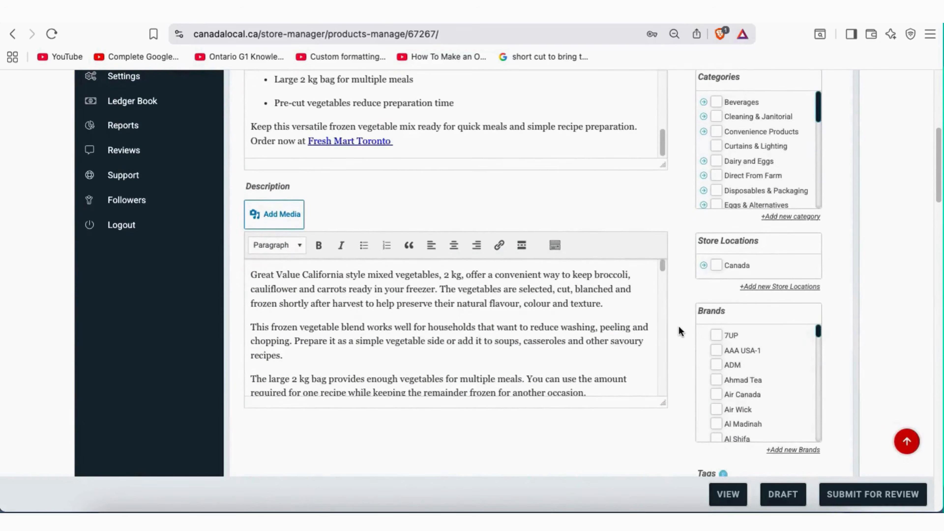
# Show the Attributes tab and collapse and re-expand the Pack attribute
pyautogui.scroll(-14, 679, 328)
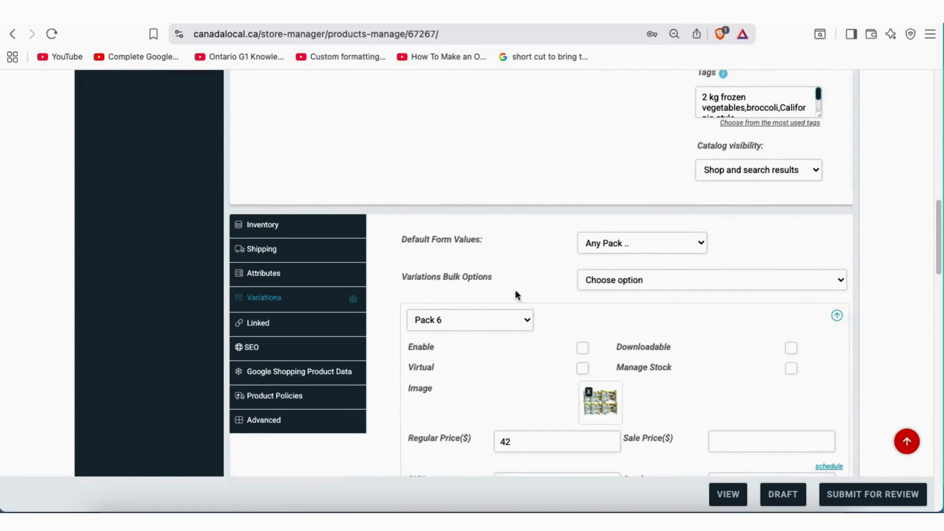
pyautogui.click(274, 276)
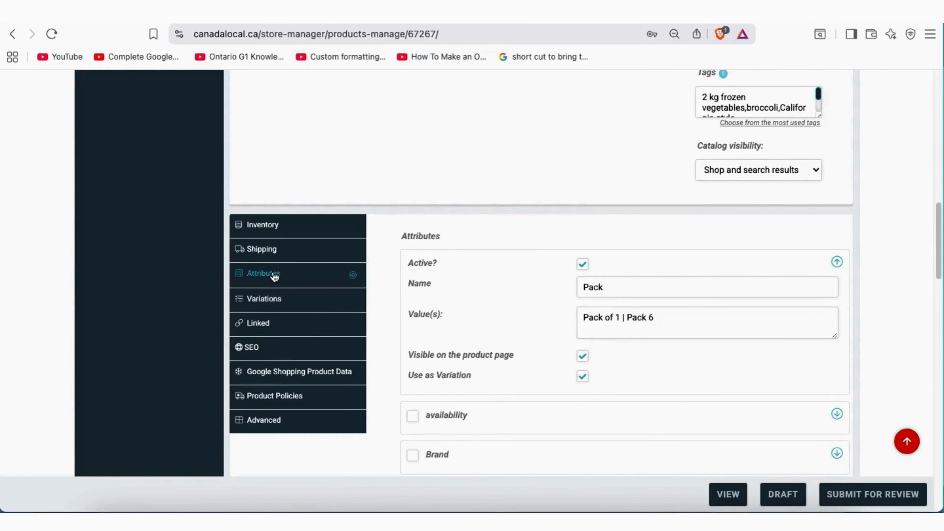
pyautogui.click(605, 288)
pyautogui.moveTo(609, 289); pyautogui.dragTo(586, 288)
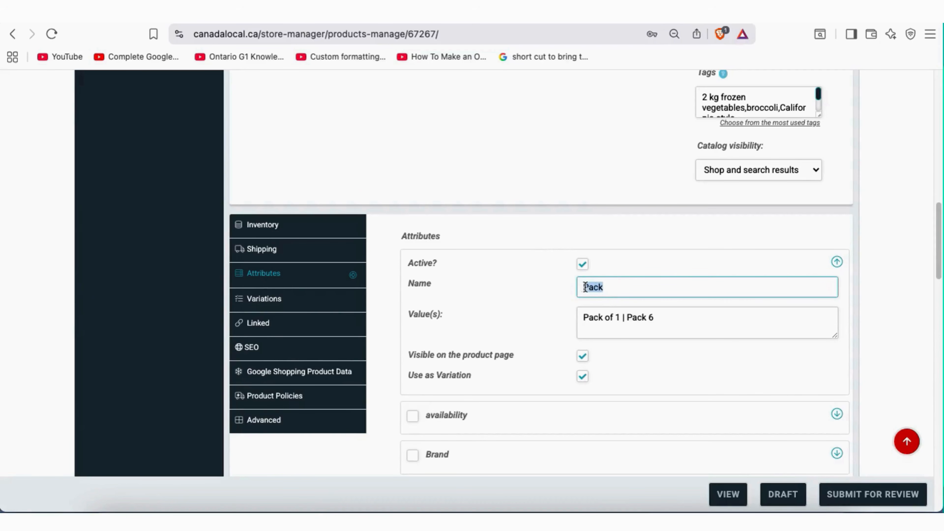
pyautogui.click(584, 267)
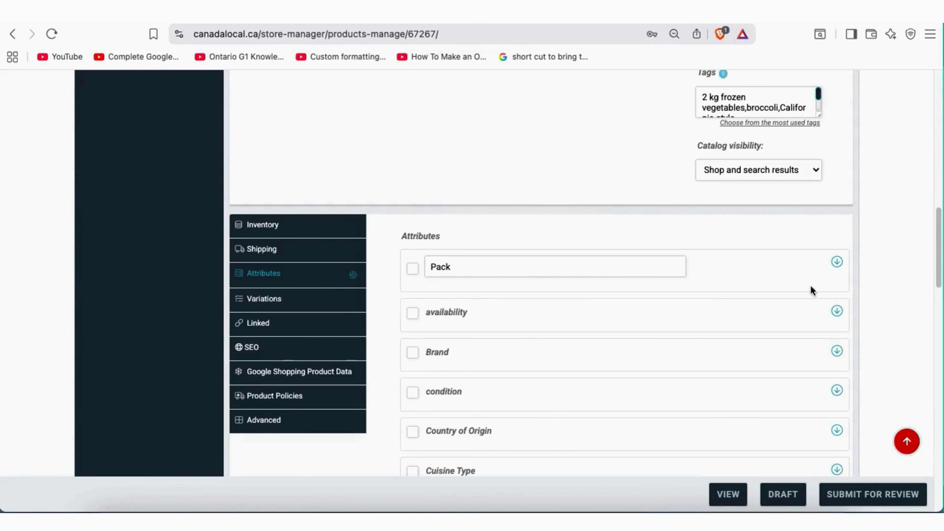
pyautogui.click(837, 263)
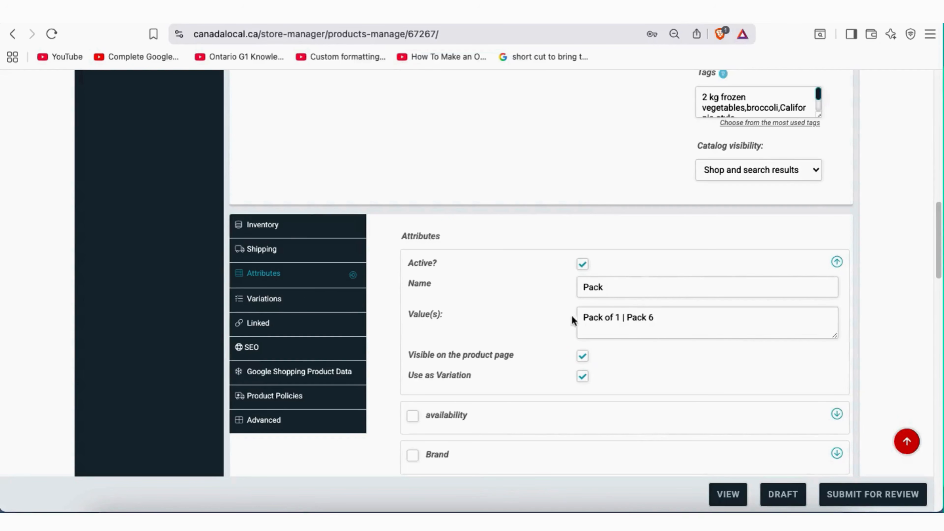
# Compare the storefront Pack dropdown with the editor's Pack of 1 and Pack 6 values
pyautogui.click(491, 16)
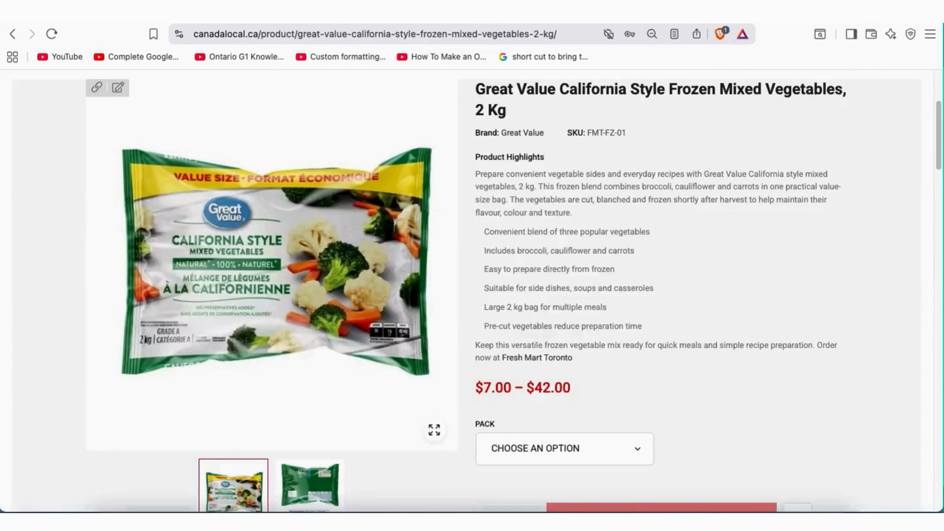
pyautogui.click(575, 448)
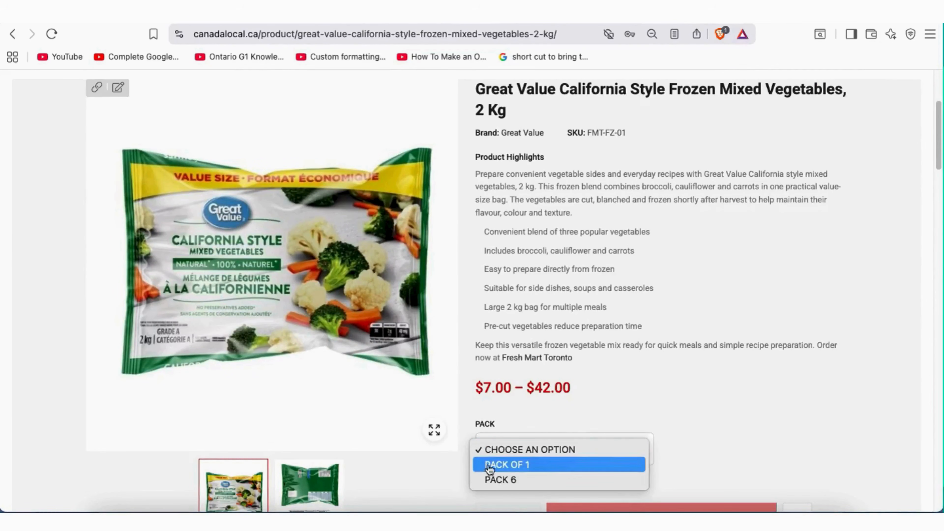
pyautogui.press('Escape')
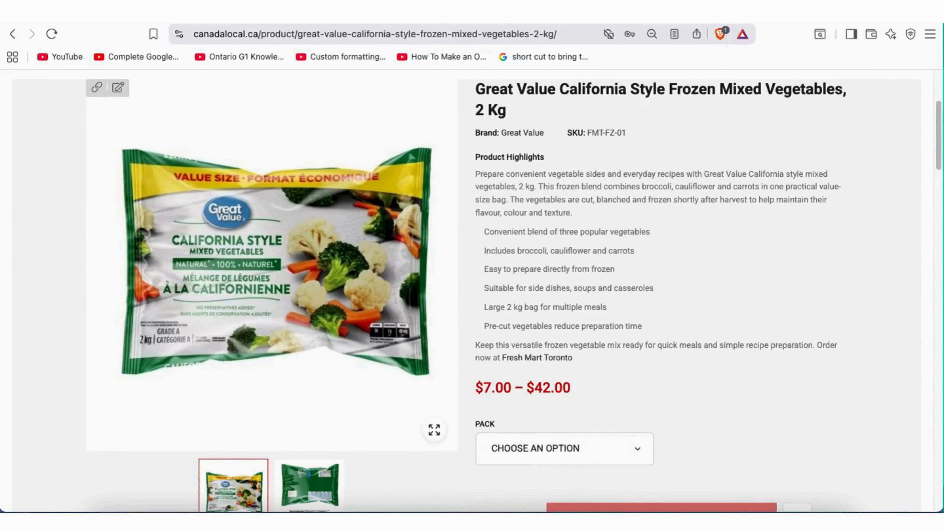
pyautogui.hotkey('ctrl', 'shift', 'Tab')
pyautogui.click(609, 320)
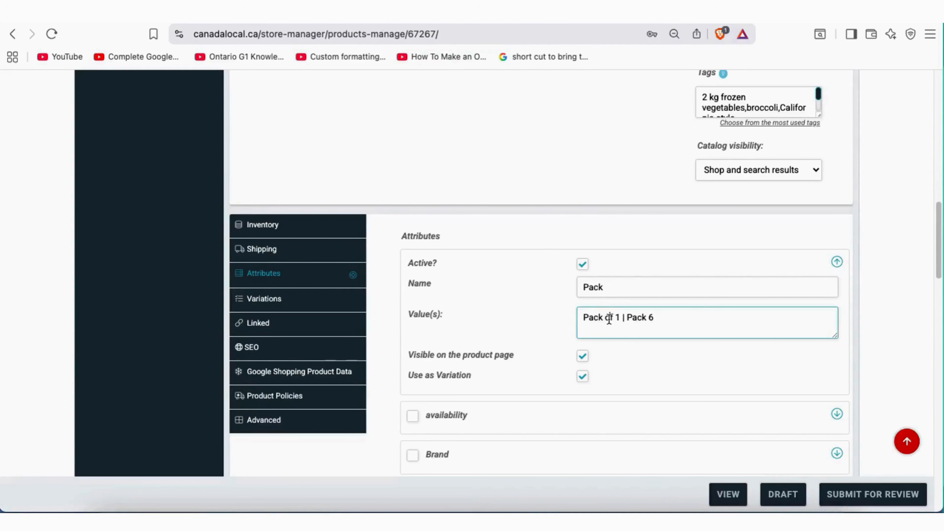
pyautogui.moveTo(585, 317); pyautogui.dragTo(632, 319)
pyautogui.click(612, 320)
pyautogui.click(667, 316)
# Open Variations and review the Pack 6 variation's pack, SKU and description
pyautogui.click(275, 304)
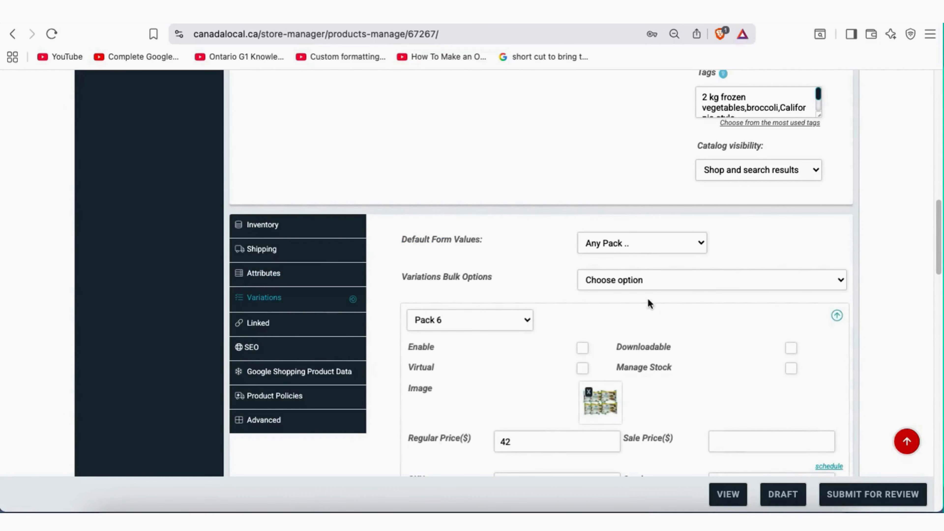
pyautogui.scroll(-3, 565, 315)
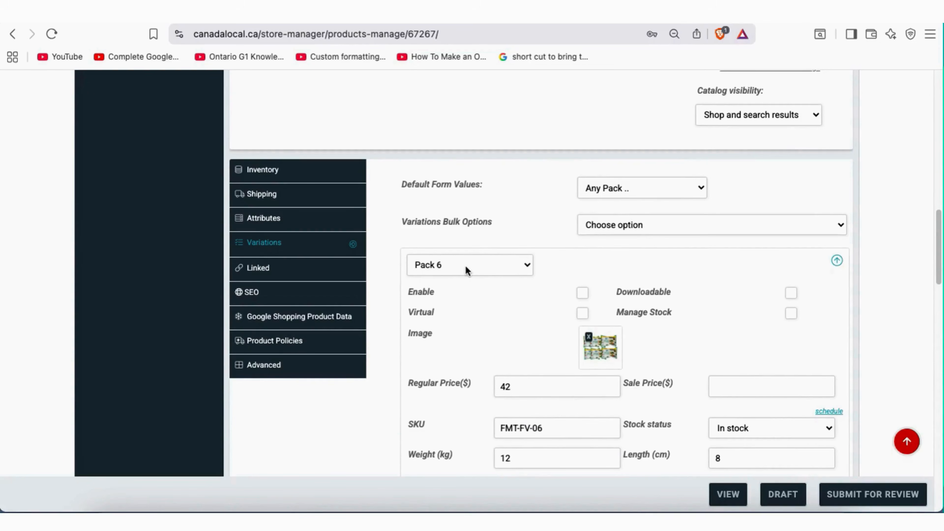
pyautogui.click(477, 267)
pyautogui.click(476, 266)
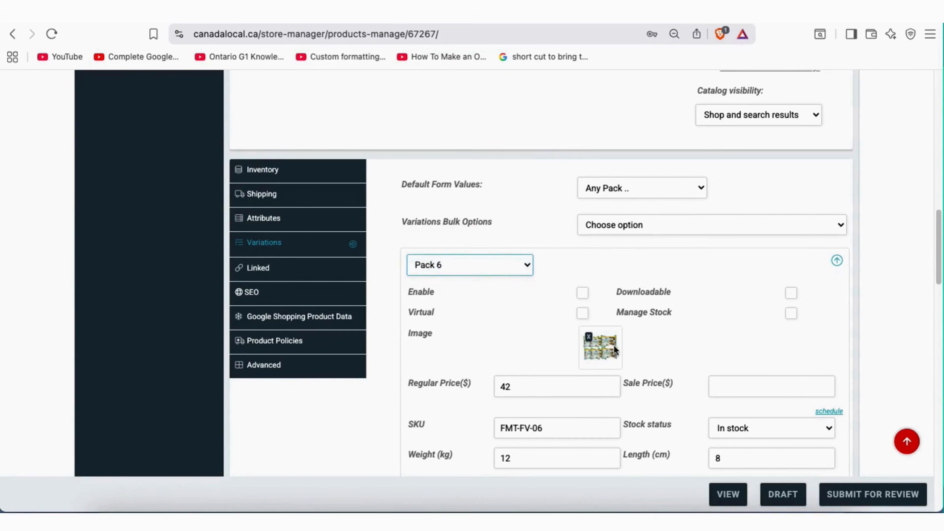
pyautogui.scroll(-2, 541, 331)
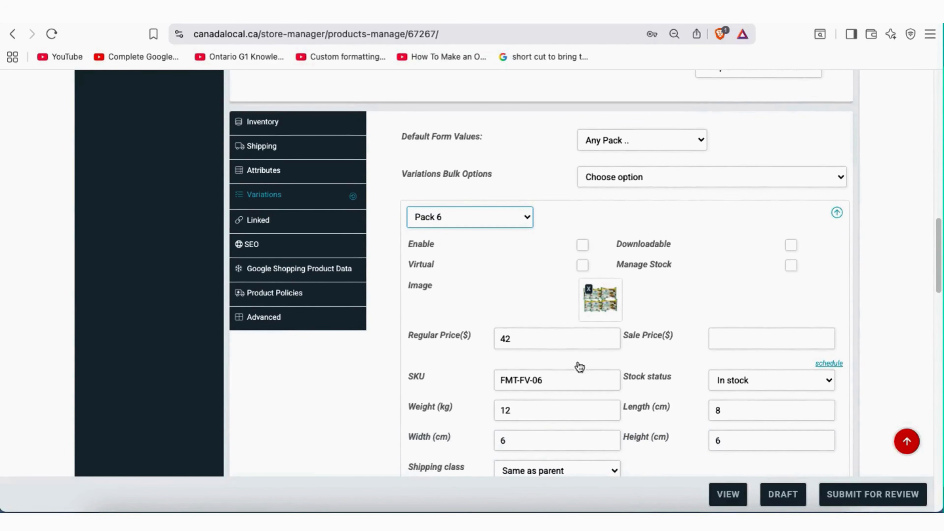
pyautogui.moveTo(543, 380); pyautogui.dragTo(502, 381)
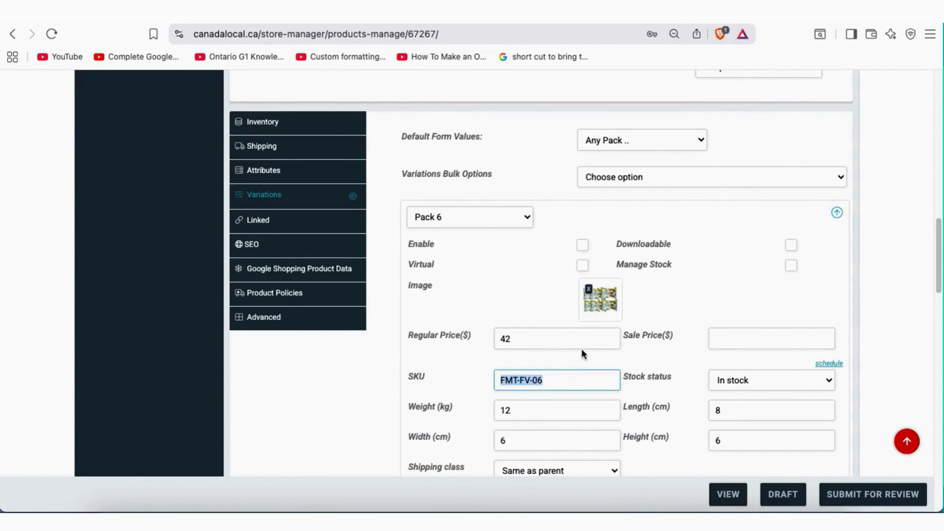
pyautogui.scroll(-5, 580, 355)
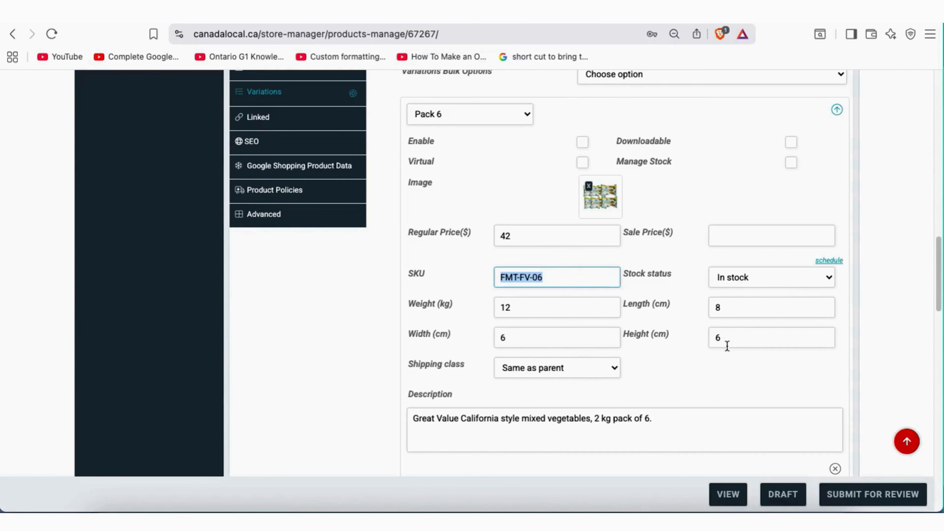
pyautogui.moveTo(586, 418); pyautogui.dragTo(561, 418)
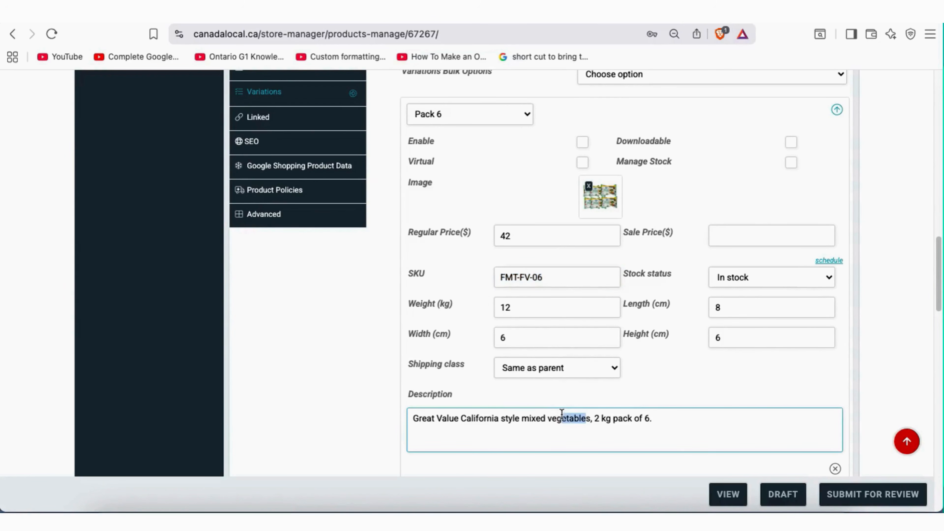
pyautogui.scroll(-7, 459, 359)
# Review the Pack of 1 variation and end its description with a period
pyautogui.click(384, 296)
pyautogui.scroll(-1, 760, 307)
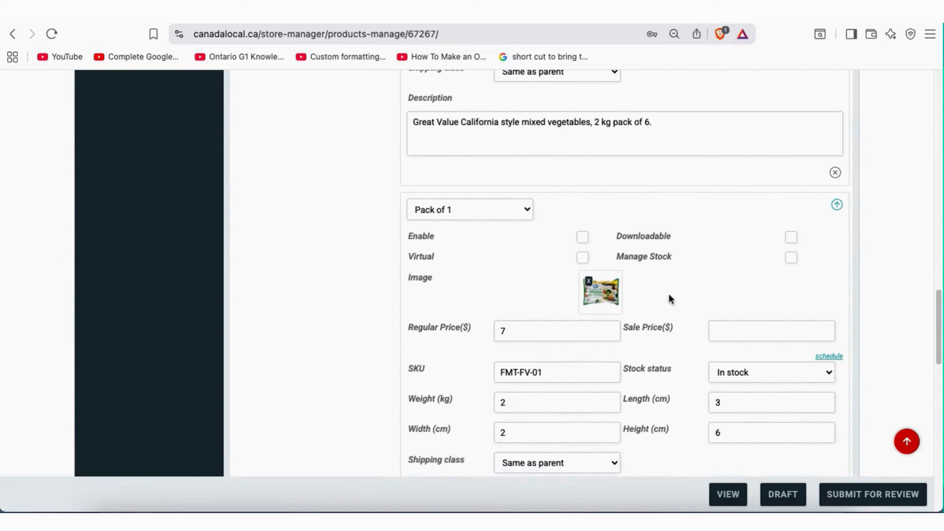
pyautogui.click(505, 331)
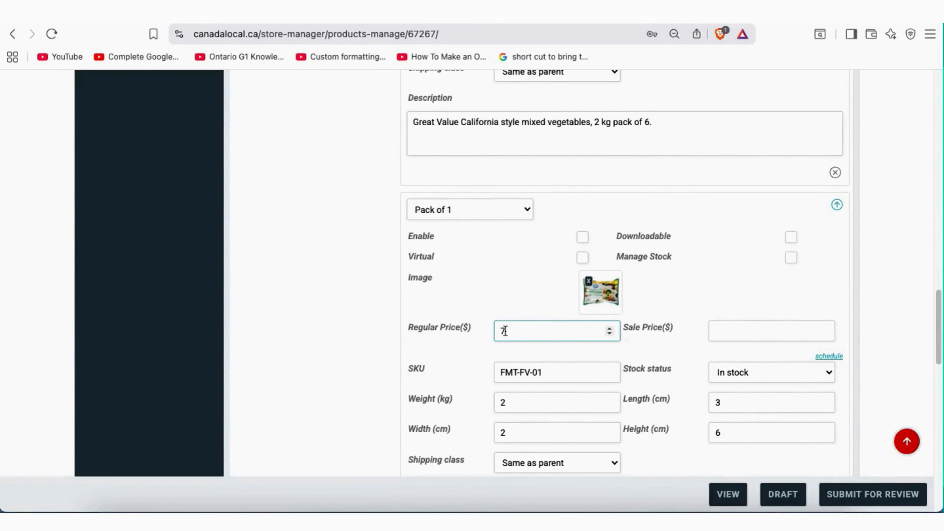
pyautogui.moveTo(552, 372); pyautogui.dragTo(532, 373)
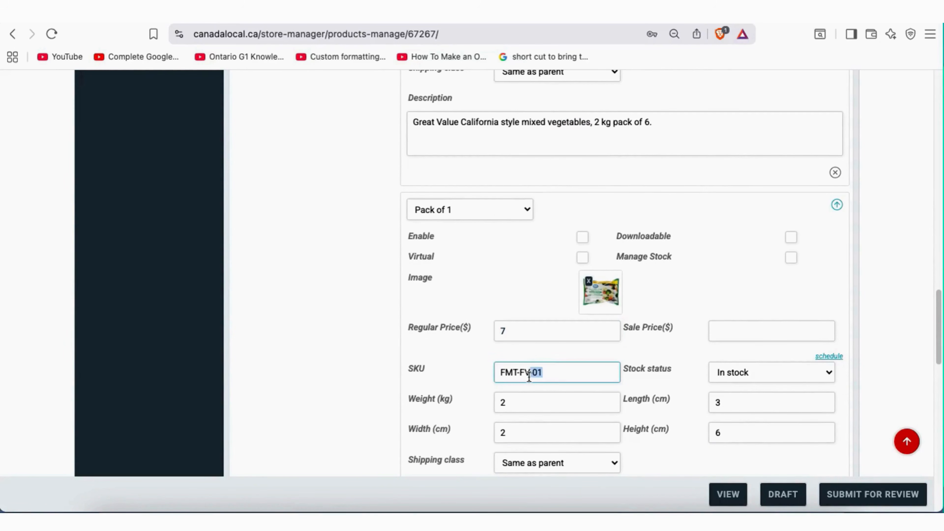
pyautogui.scroll(-2, 629, 383)
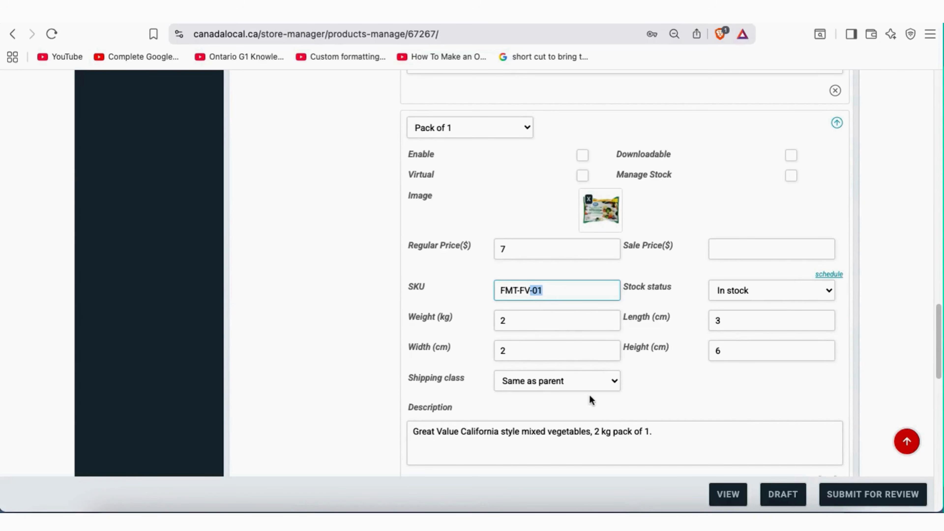
pyautogui.scroll(-2, 573, 358)
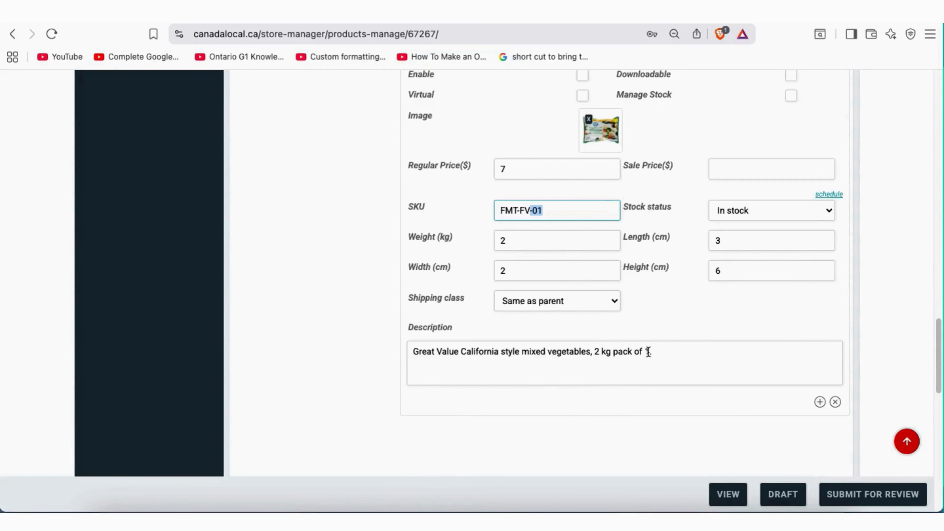
pyautogui.moveTo(658, 351); pyautogui.dragTo(601, 353)
pyautogui.click(602, 352)
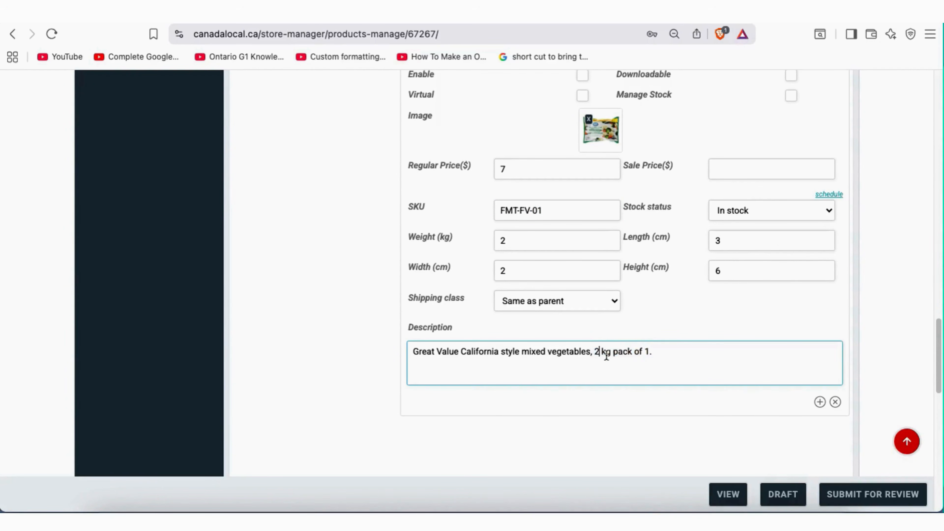
pyautogui.click(649, 352)
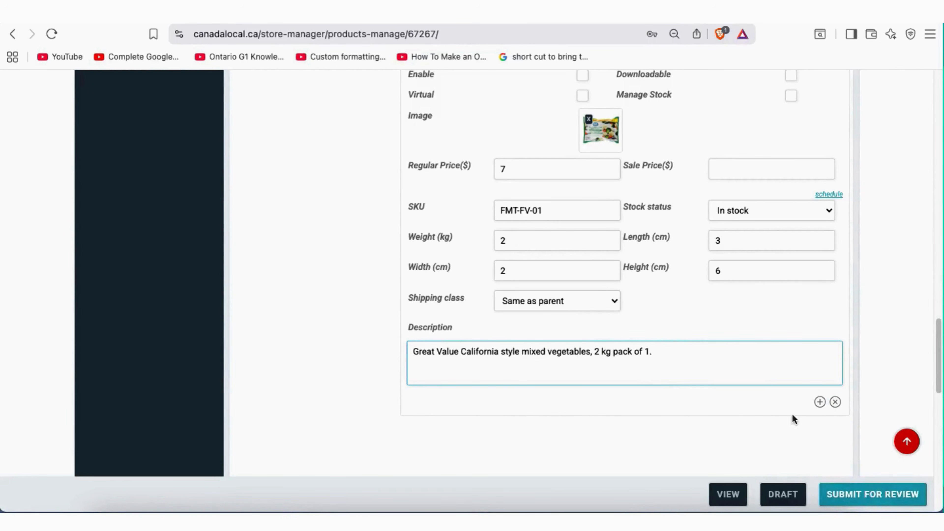
pyautogui.scroll(10, 685, 367)
pyautogui.scroll(-10, 684, 366)
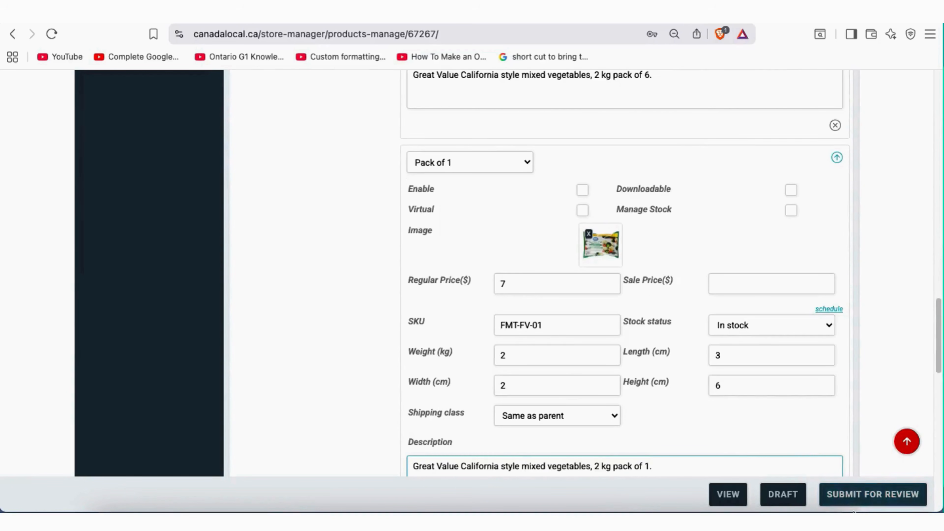
pyautogui.write('.')
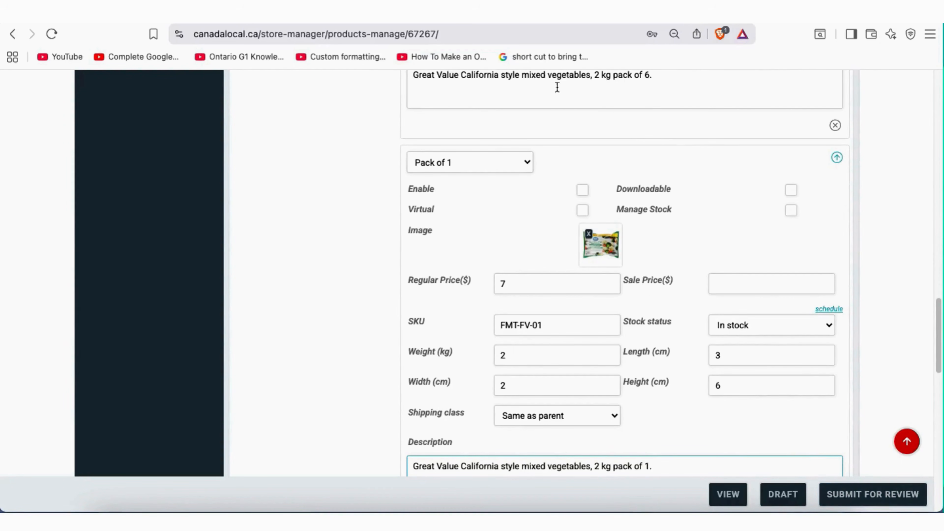
# On the product page, select Pack of 1, then Pack 6
pyautogui.click(490, 13)
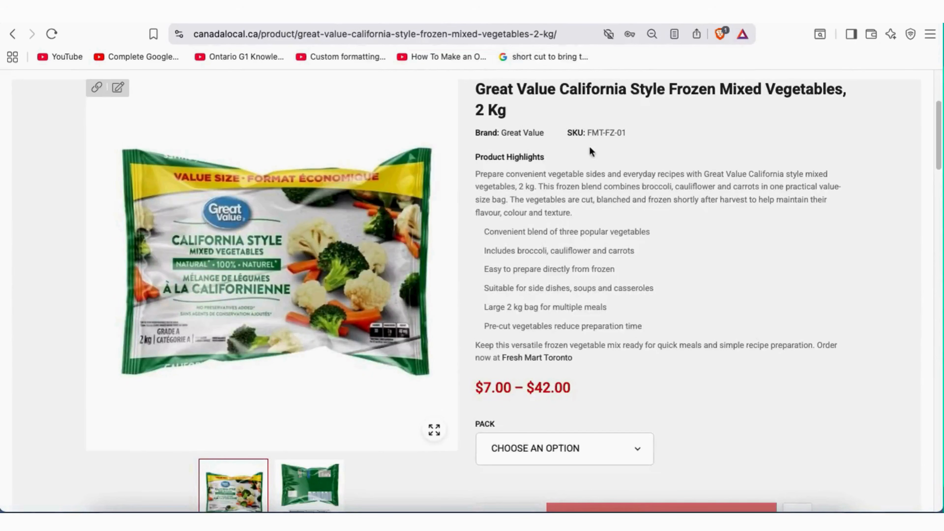
pyautogui.scroll(-2, 591, 396)
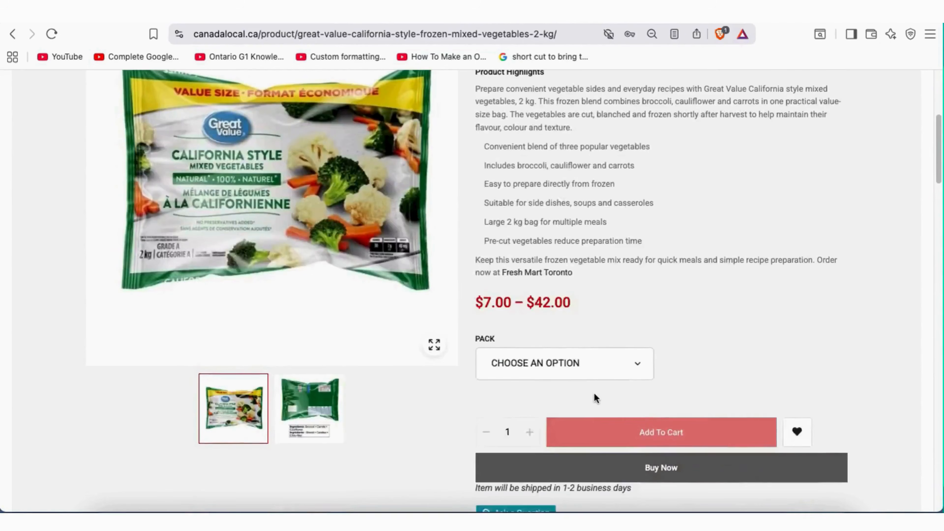
pyautogui.click(604, 365)
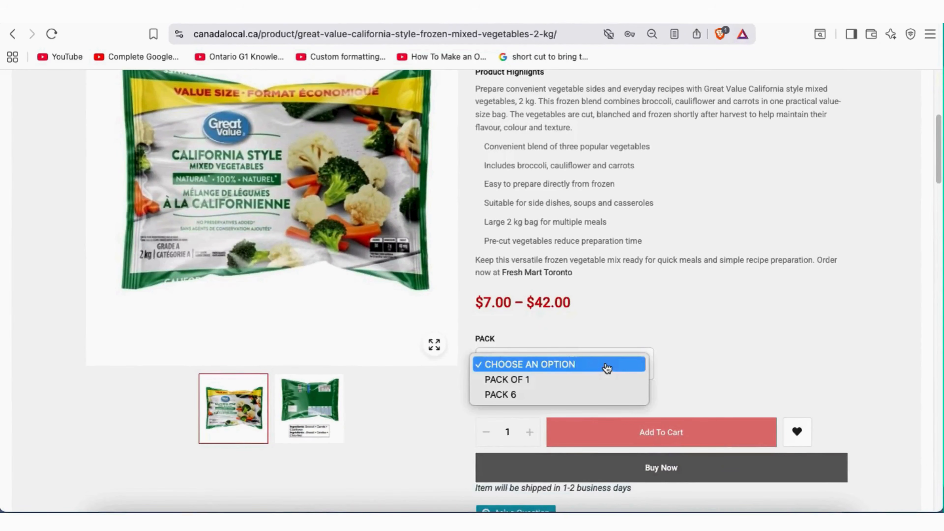
pyautogui.click(532, 380)
pyautogui.click(548, 362)
pyautogui.click(525, 375)
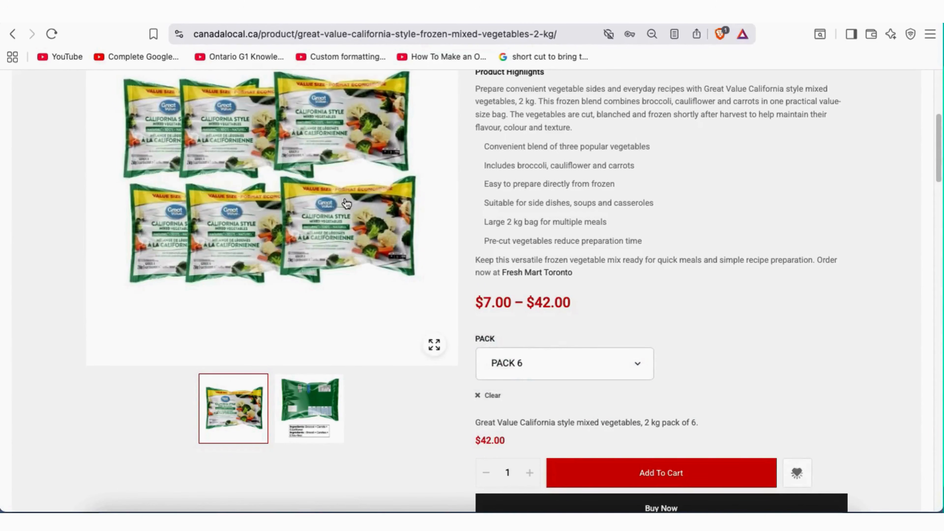
# Check the $42.00 Pack 6 price and Add To Cart, then reopen the pack choices
pyautogui.scroll(7, 665, 279)
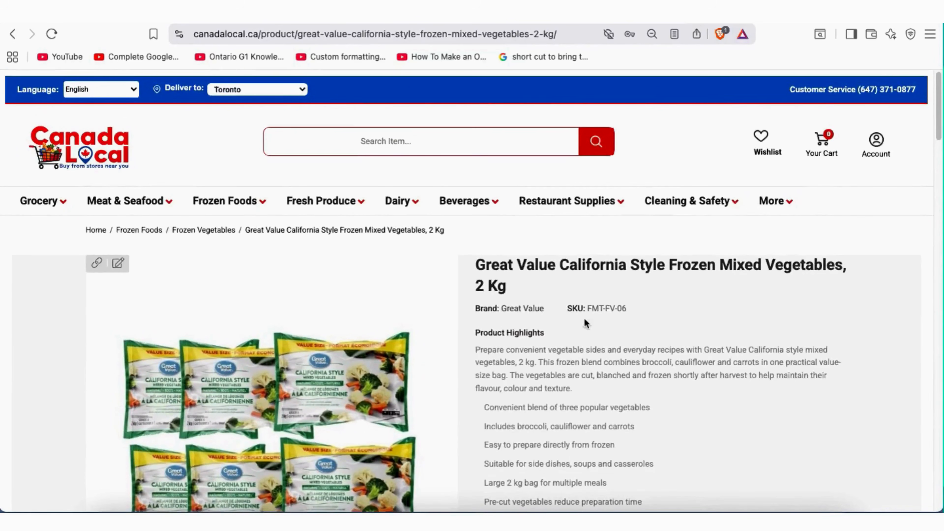
pyautogui.scroll(-4, 667, 366)
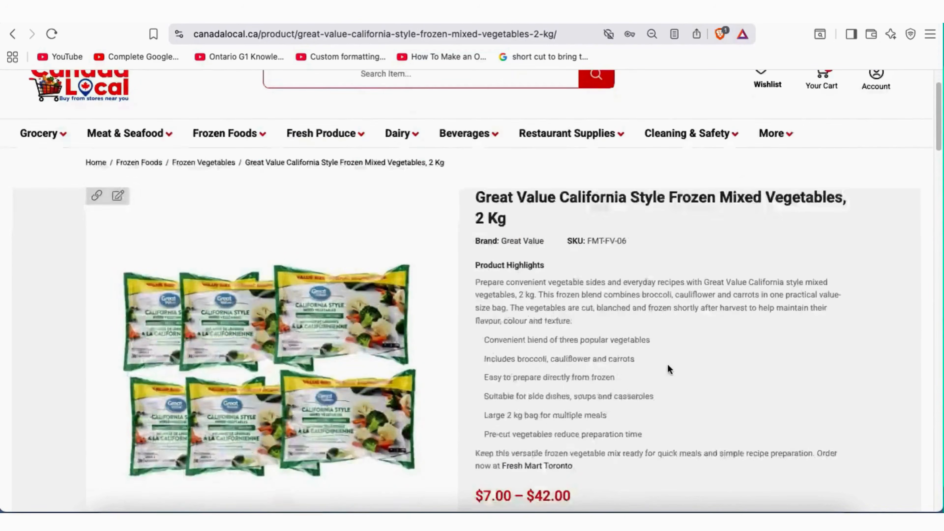
pyautogui.scroll(-1, 668, 361)
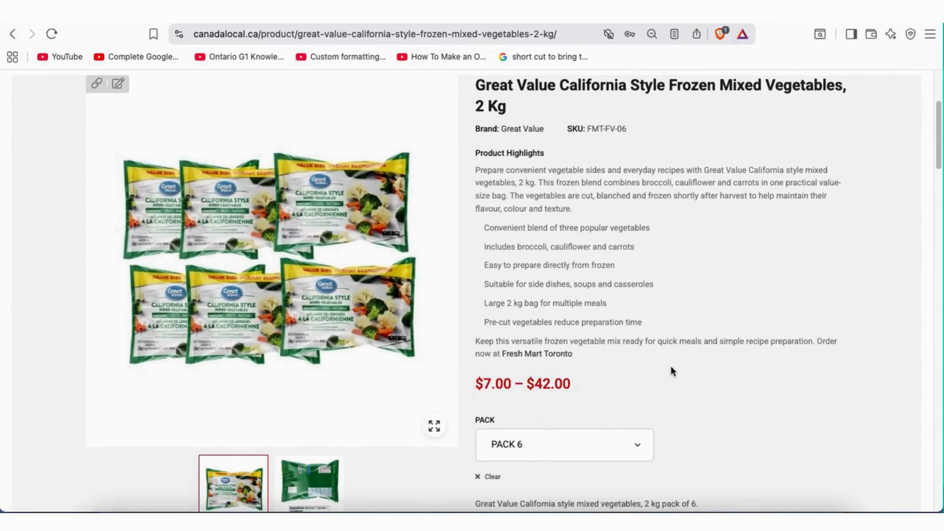
pyautogui.scroll(-1, 683, 366)
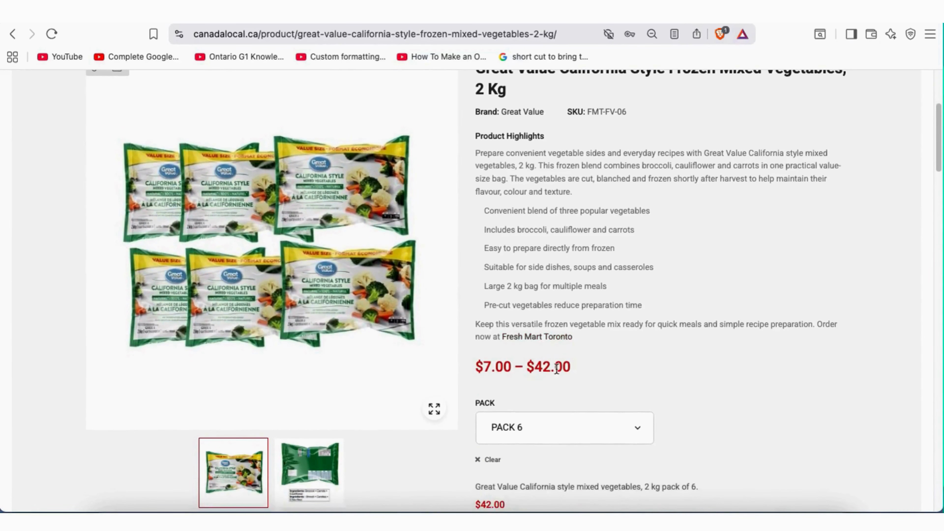
pyautogui.scroll(-2, 549, 365)
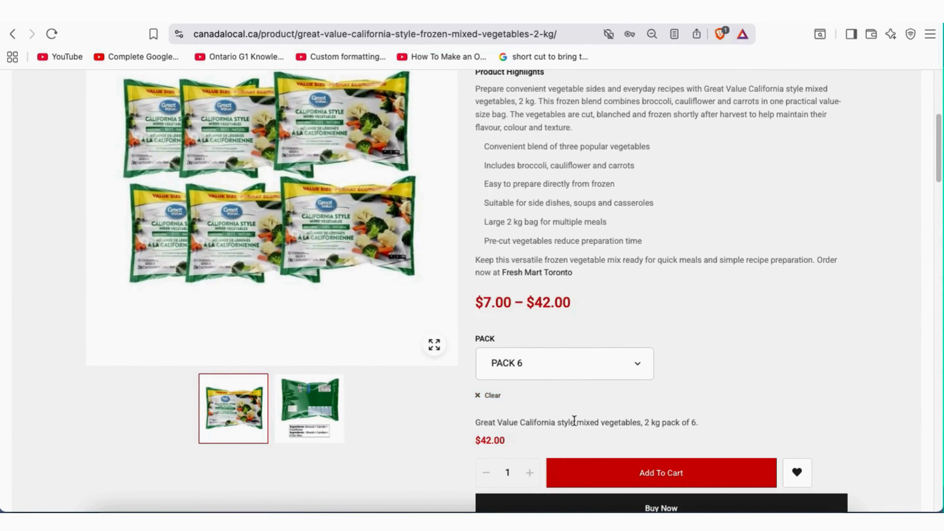
pyautogui.scroll(-2, 700, 375)
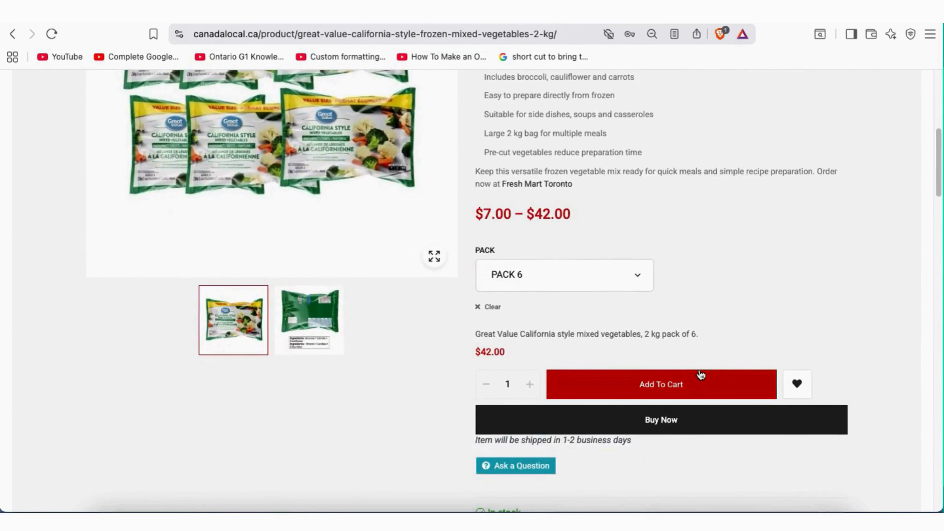
pyautogui.scroll(3, 699, 370)
pyautogui.scroll(6, 700, 369)
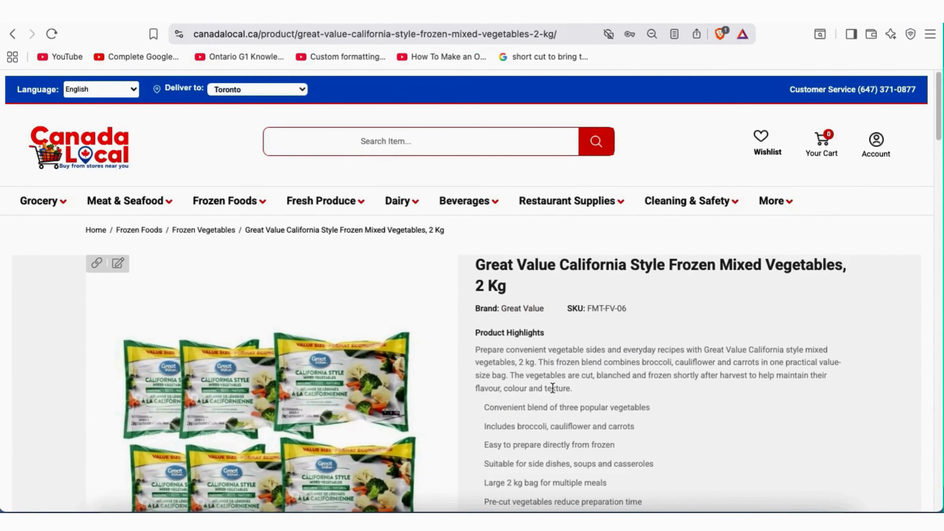
pyautogui.scroll(-6, 543, 385)
pyautogui.click(541, 394)
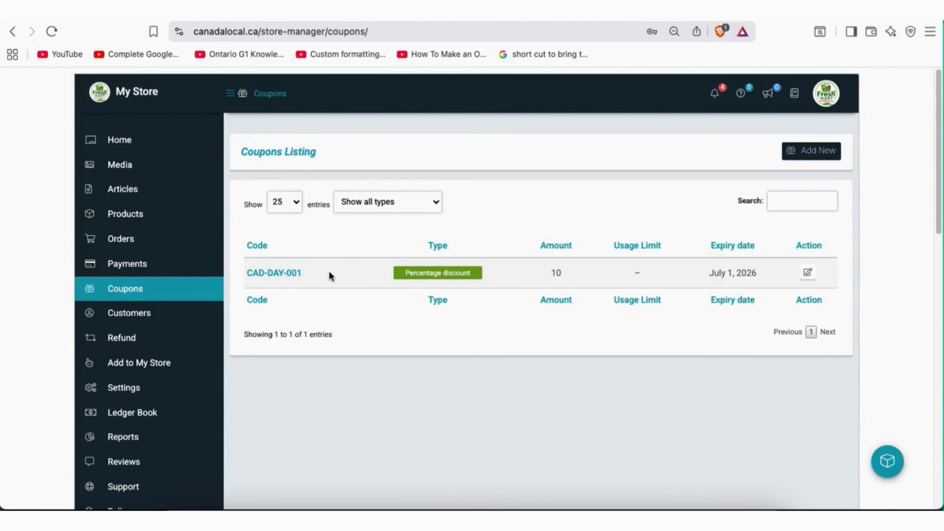
# Leave the coupon type filter on all types and open CAD-DAY-001 for editing
pyautogui.click(424, 207)
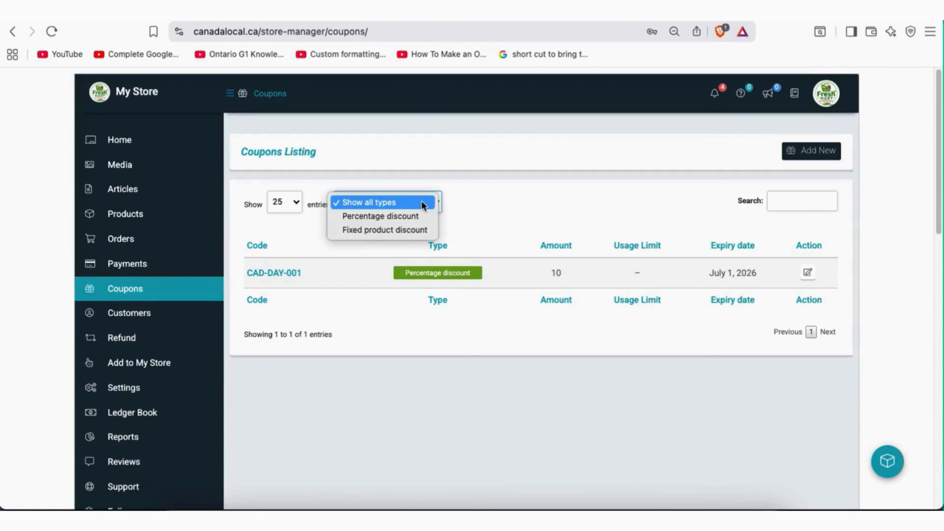
pyautogui.click(422, 204)
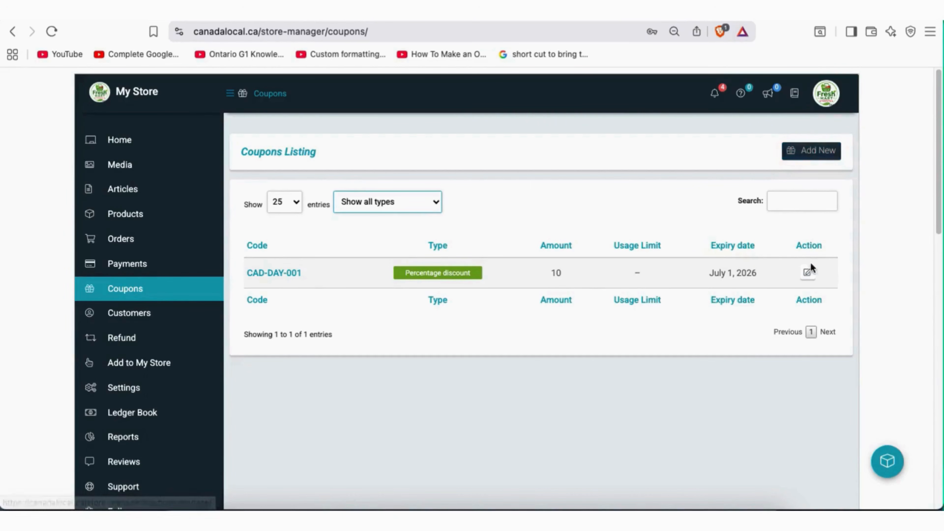
pyautogui.click(808, 275)
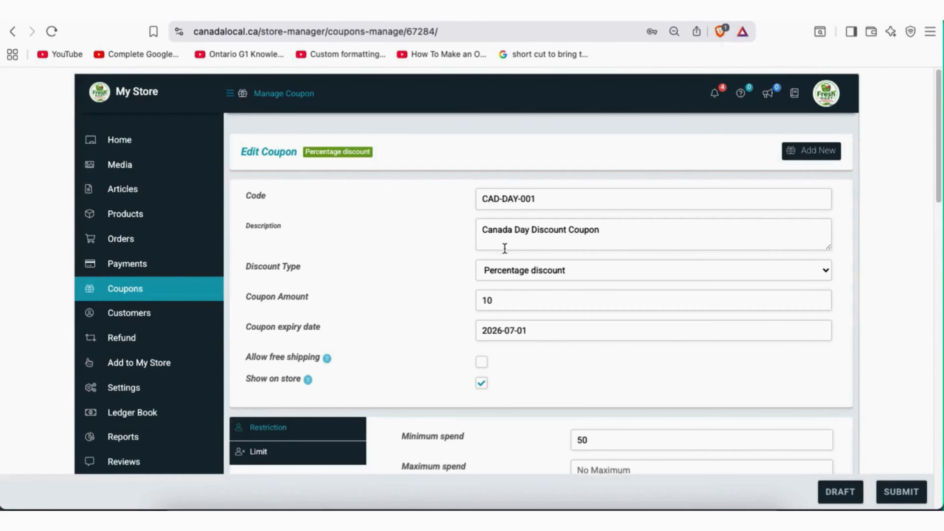
# Fix the hyphen in the coupon code so it reads CAD-DAY-001
pyautogui.scroll(-2, 384, 256)
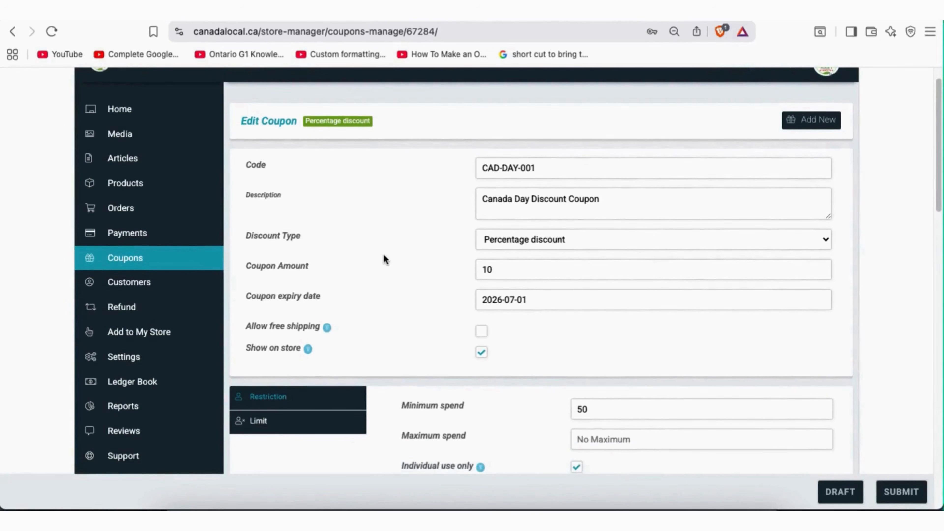
pyautogui.scroll(2, 384, 256)
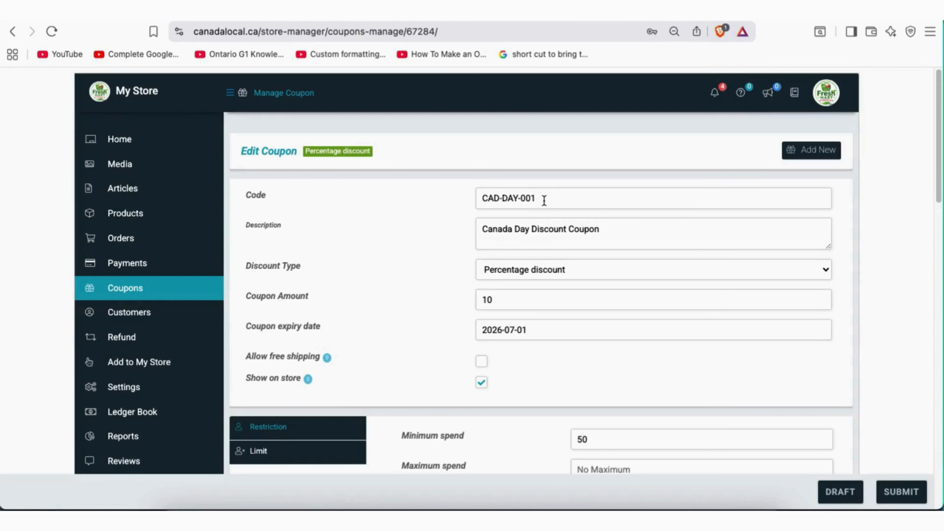
pyautogui.moveTo(501, 198); pyautogui.dragTo(482, 199)
pyautogui.click(519, 200)
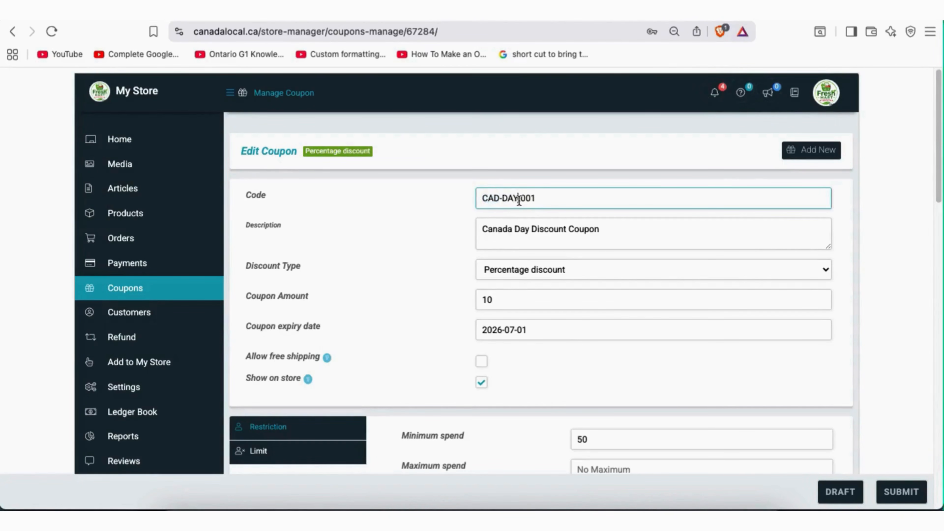
pyautogui.write('-')
# Keep Percentage discount as the discount type and check the coupon amount of 10
pyautogui.click(578, 274)
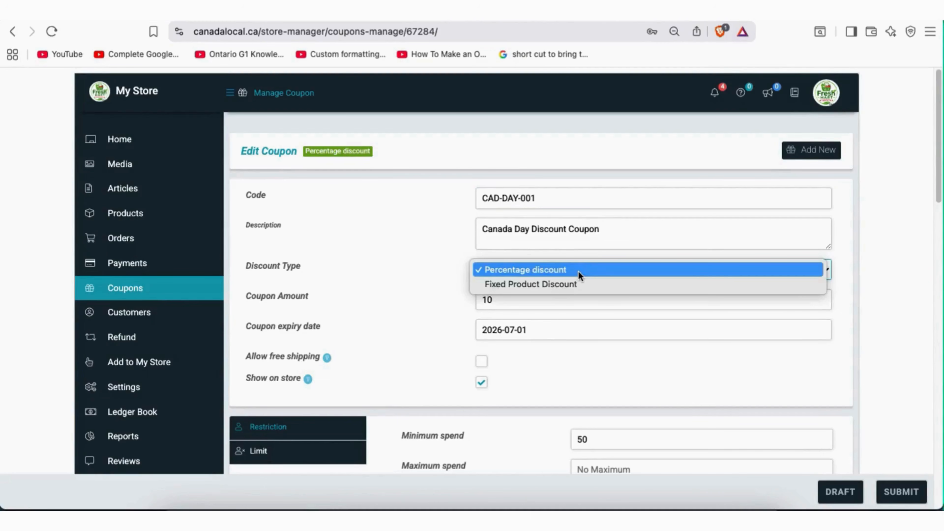
pyautogui.click(545, 270)
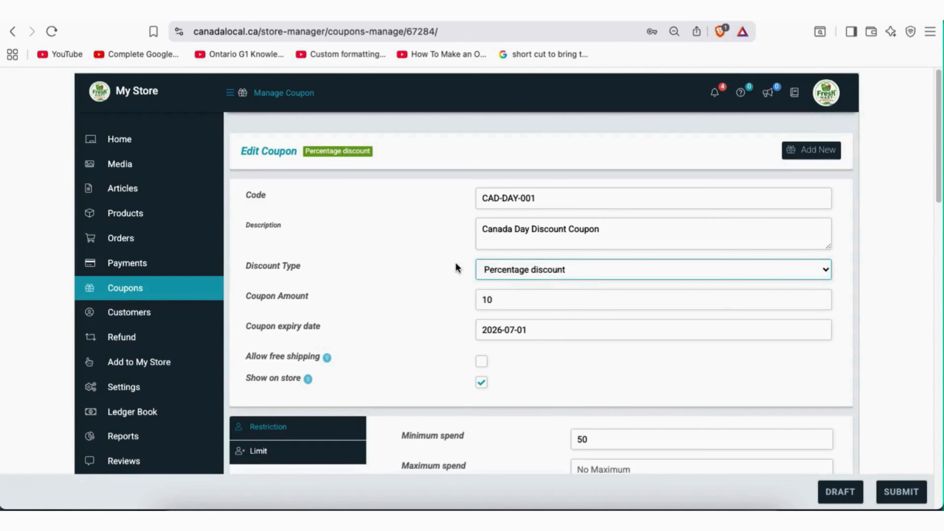
pyautogui.click(498, 299)
pyautogui.scroll(-1, 842, 283)
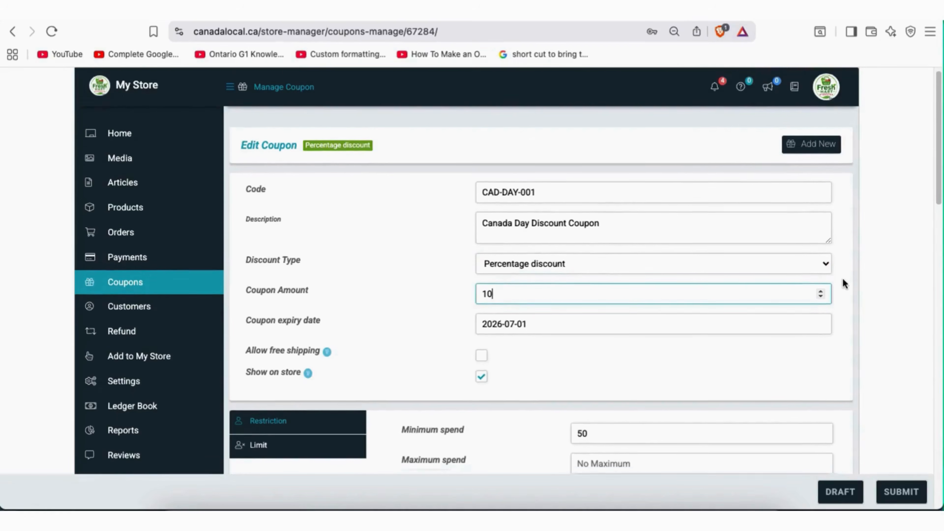
pyautogui.scroll(-3, 842, 278)
# Check the 2026-07-01 expiry in its calendar and tick Show on store
pyautogui.click(535, 246)
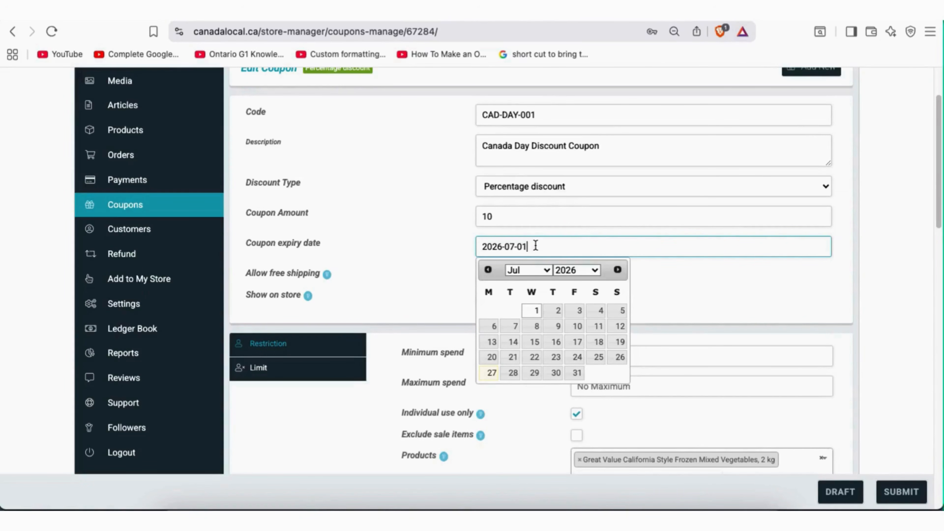
pyautogui.click(450, 245)
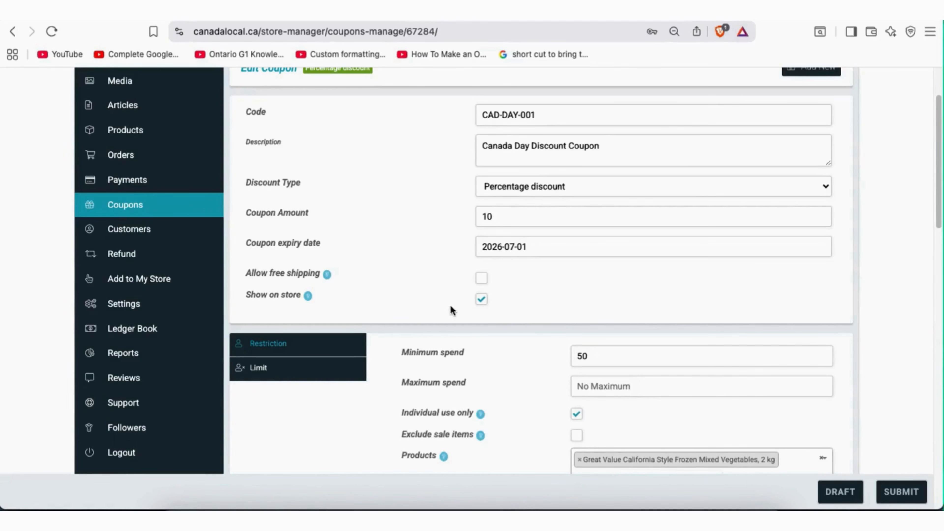
pyautogui.click(482, 300)
pyautogui.scroll(-3, 655, 300)
pyautogui.scroll(-5, 654, 300)
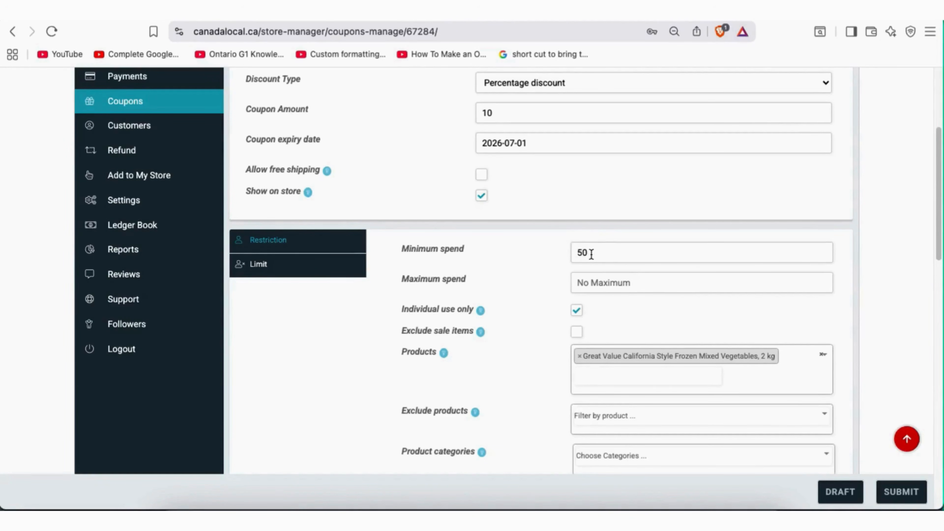
pyautogui.moveTo(591, 254); pyautogui.dragTo(574, 247)
pyautogui.click(559, 259)
pyautogui.scroll(-3, 558, 400)
pyautogui.scroll(-1, 523, 308)
pyautogui.scroll(1, 524, 309)
pyautogui.scroll(-1, 523, 308)
pyautogui.scroll(-1, 522, 307)
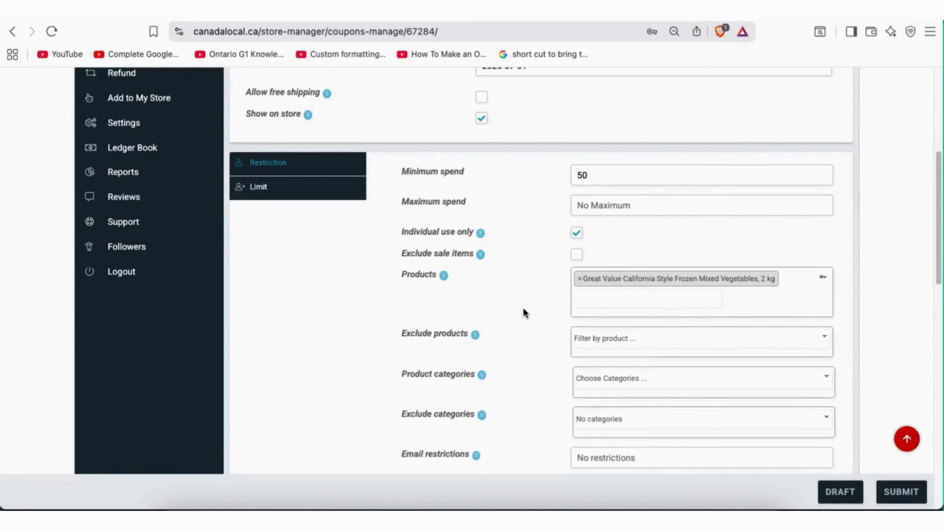
pyautogui.scroll(1, 523, 308)
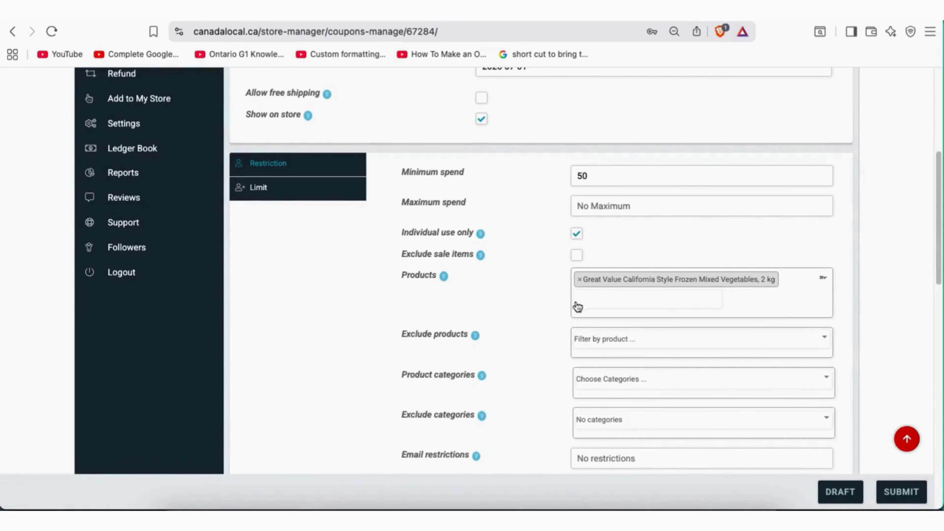
pyautogui.click(596, 302)
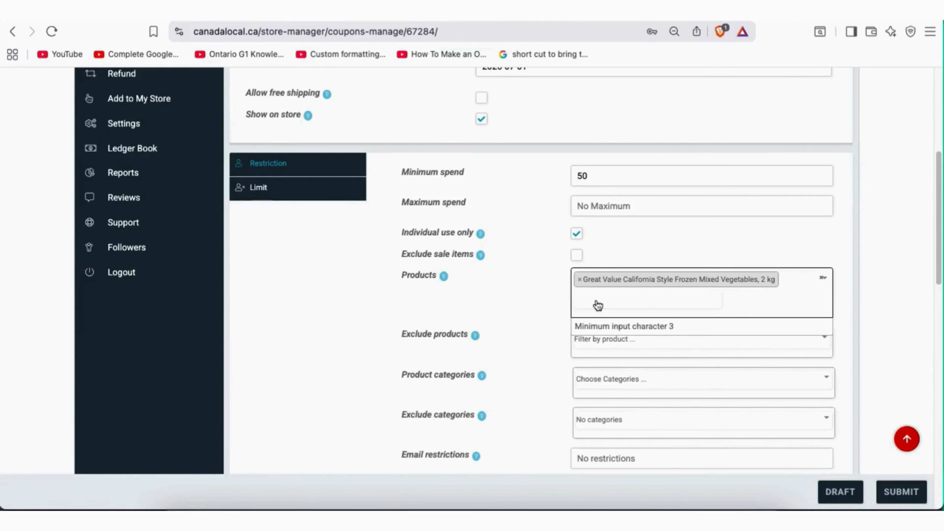
pyautogui.click(511, 340)
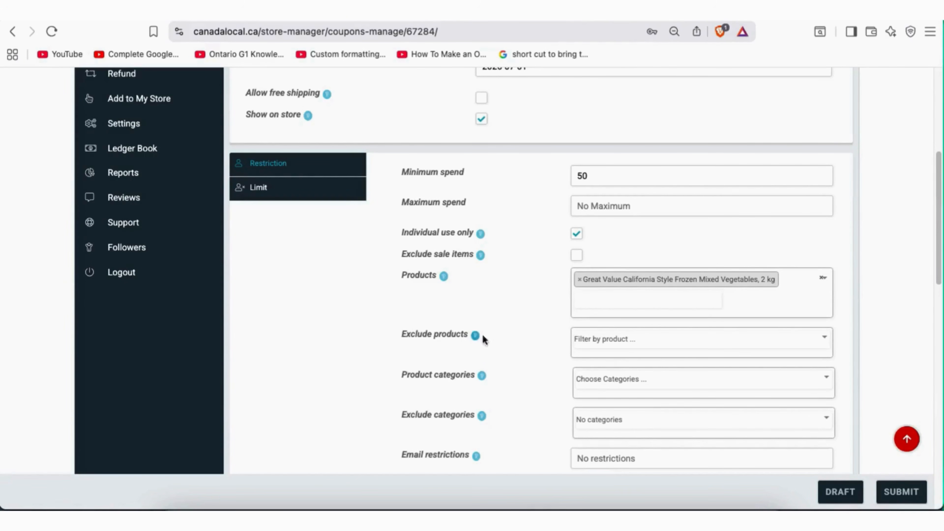
pyautogui.scroll(-2, 596, 339)
pyautogui.scroll(-1, 597, 327)
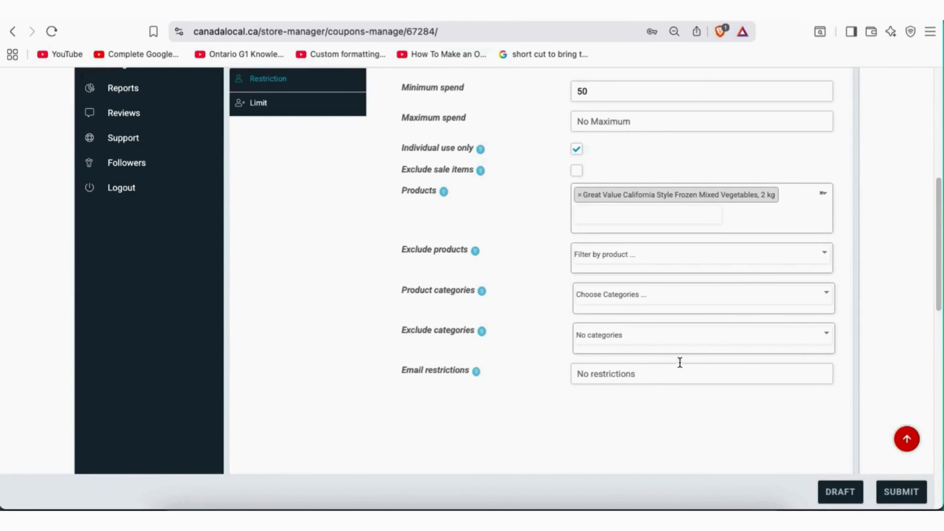
pyautogui.scroll(2, 594, 339)
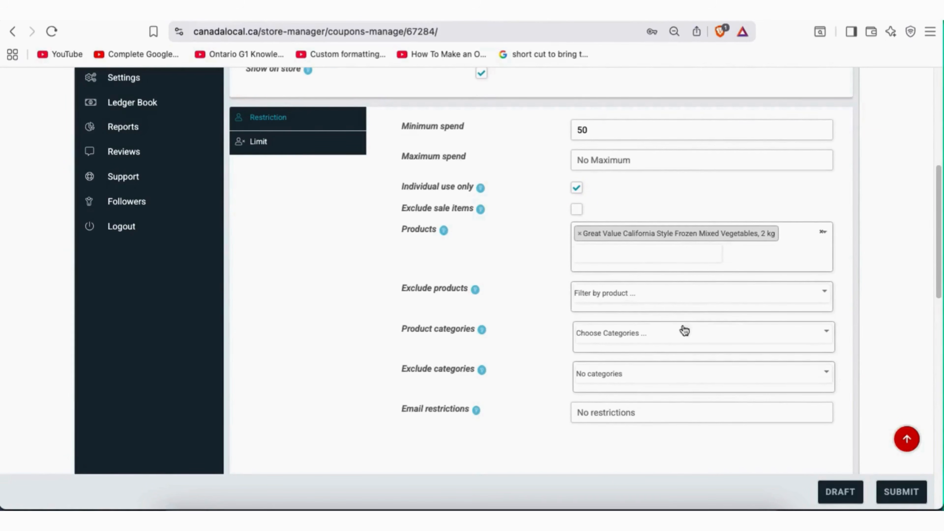
pyautogui.click(262, 146)
pyautogui.scroll(3, 681, 286)
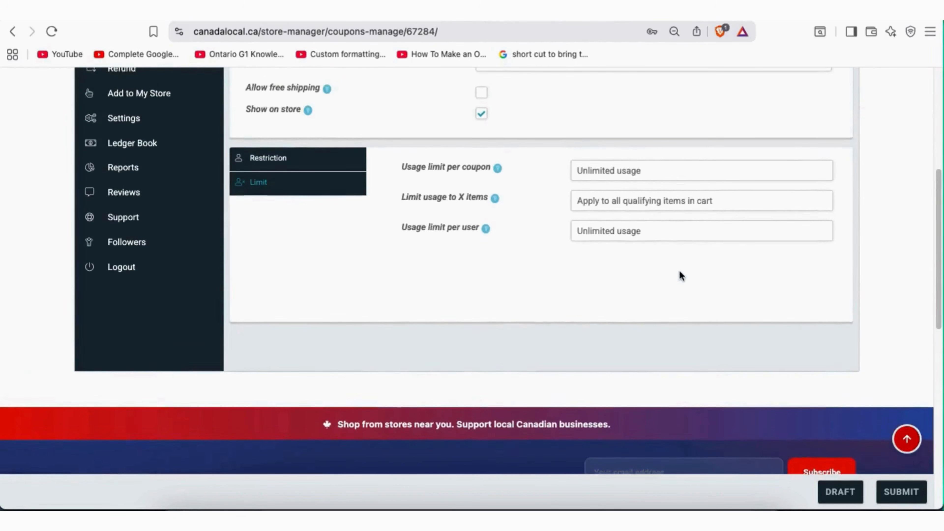
pyautogui.scroll(4, 660, 238)
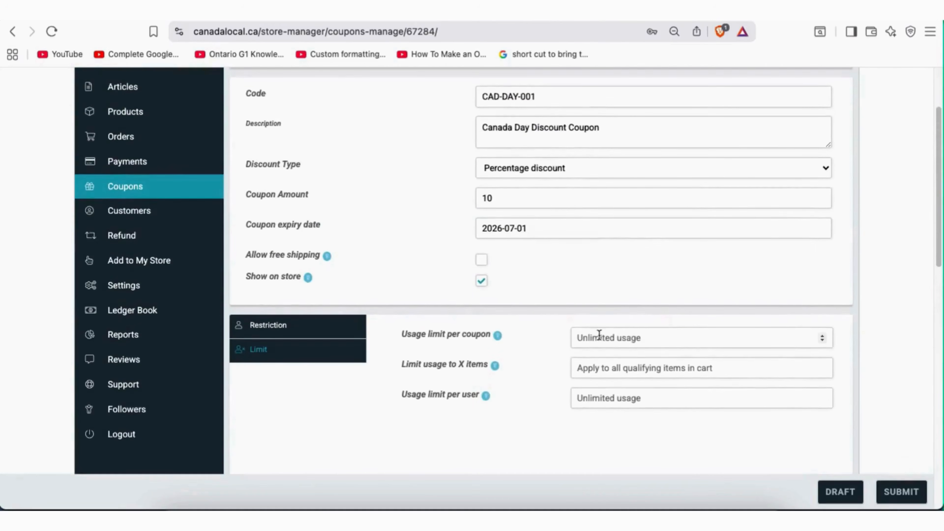
pyautogui.scroll(-1, 607, 338)
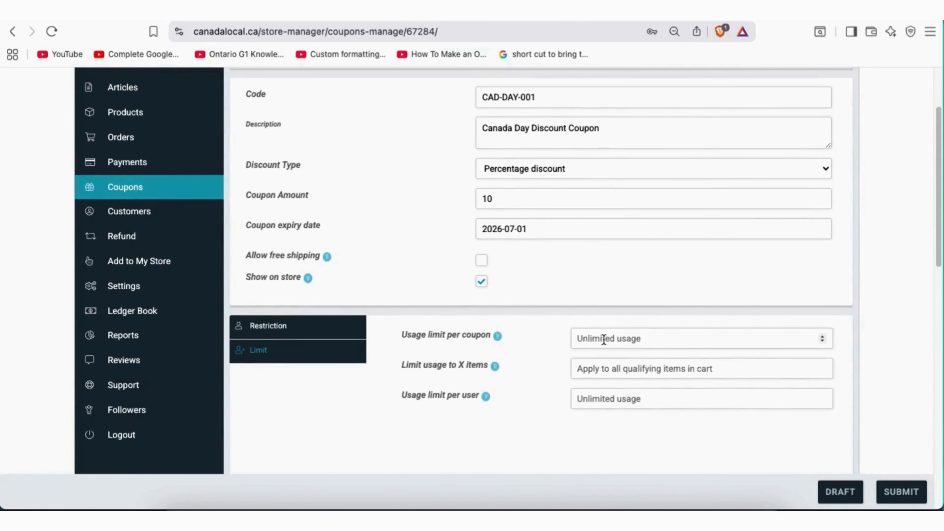
pyautogui.scroll(-1, 604, 338)
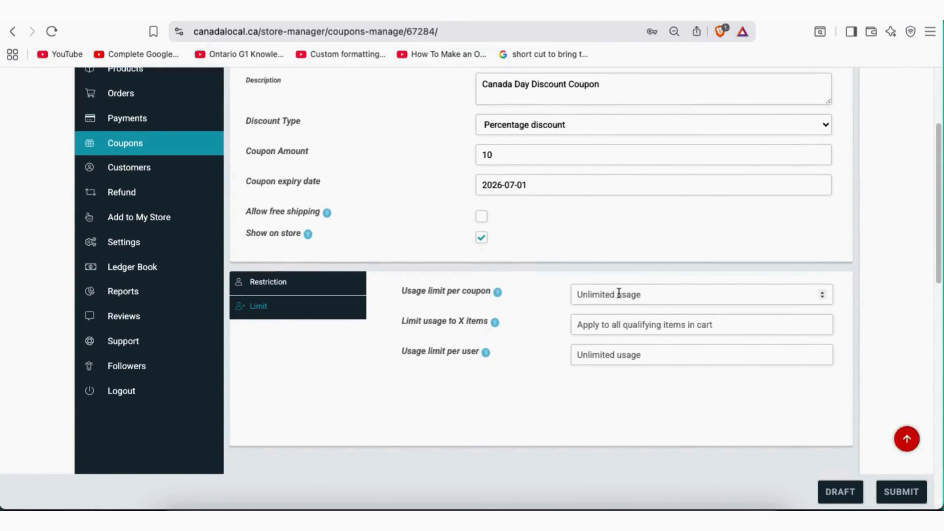
pyautogui.scroll(-1, 613, 294)
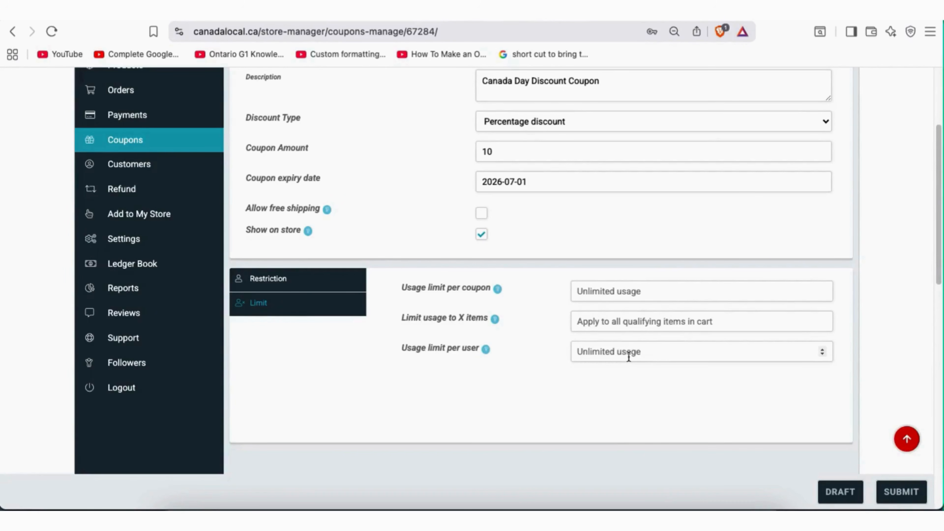
pyautogui.scroll(4, 627, 348)
pyautogui.scroll(-7, 629, 350)
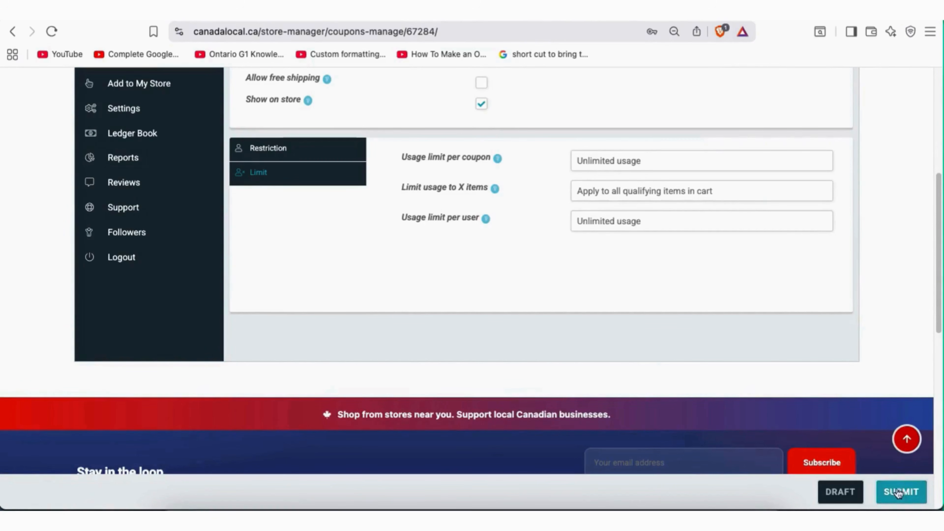
pyautogui.scroll(5, 606, 330)
pyautogui.scroll(2, 607, 332)
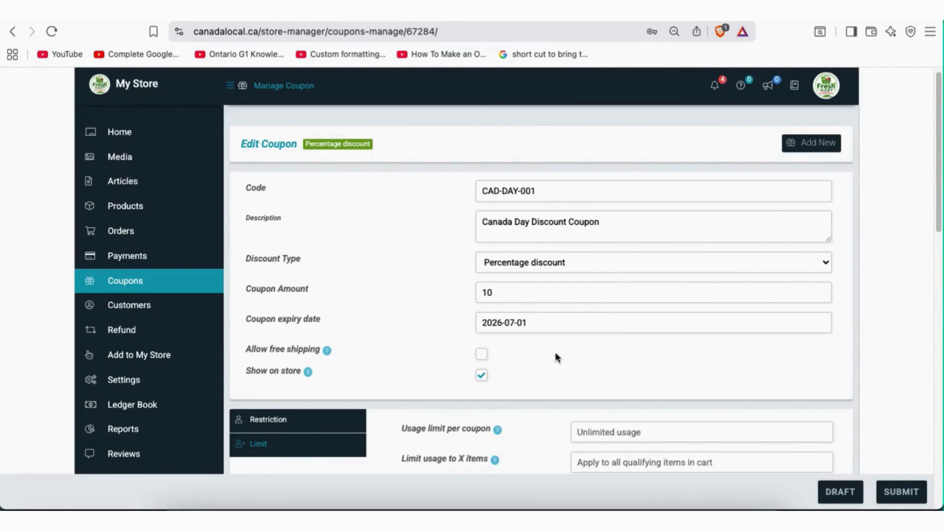
# Highlight the CAD-DAY-001 code, then return to the Coupons Listing via the sidebar
pyautogui.click(537, 190)
pyautogui.moveTo(537, 190); pyautogui.dragTo(482, 191)
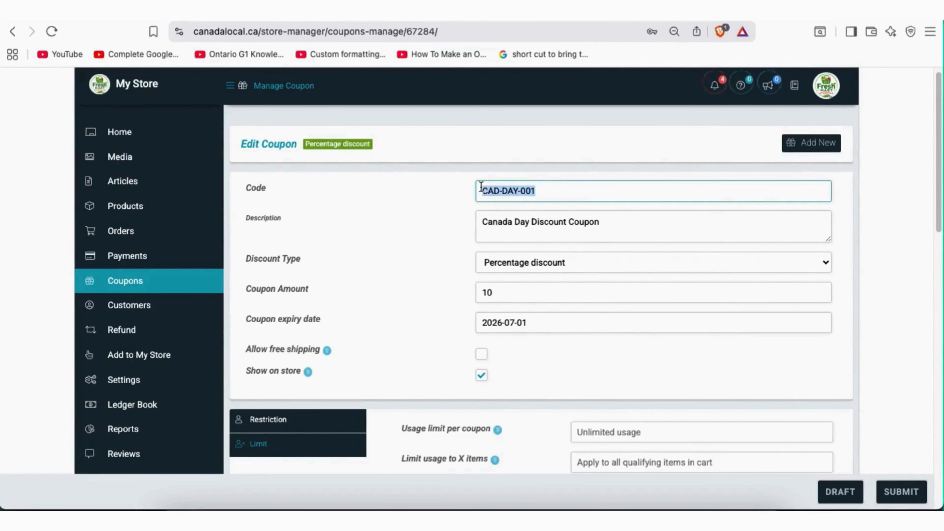
pyautogui.click(441, 198)
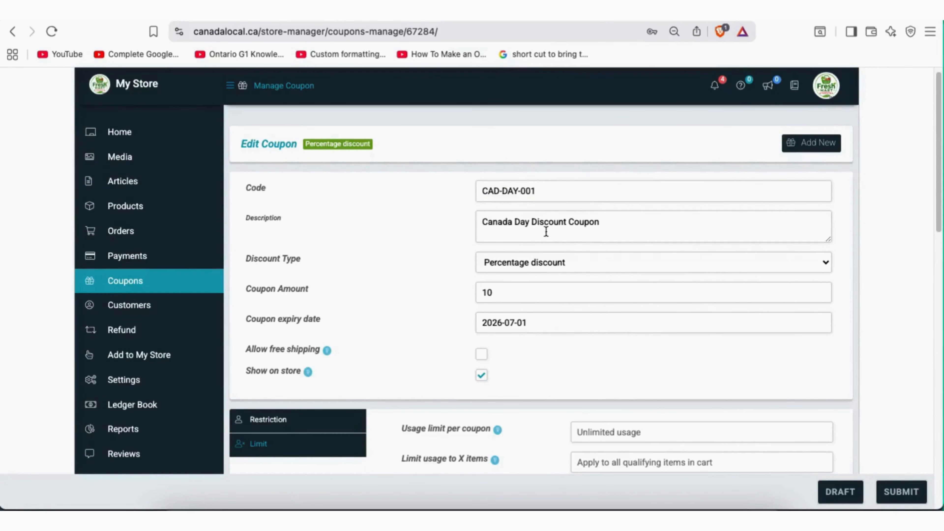
pyautogui.scroll(-1, 569, 288)
pyautogui.scroll(-1, 570, 289)
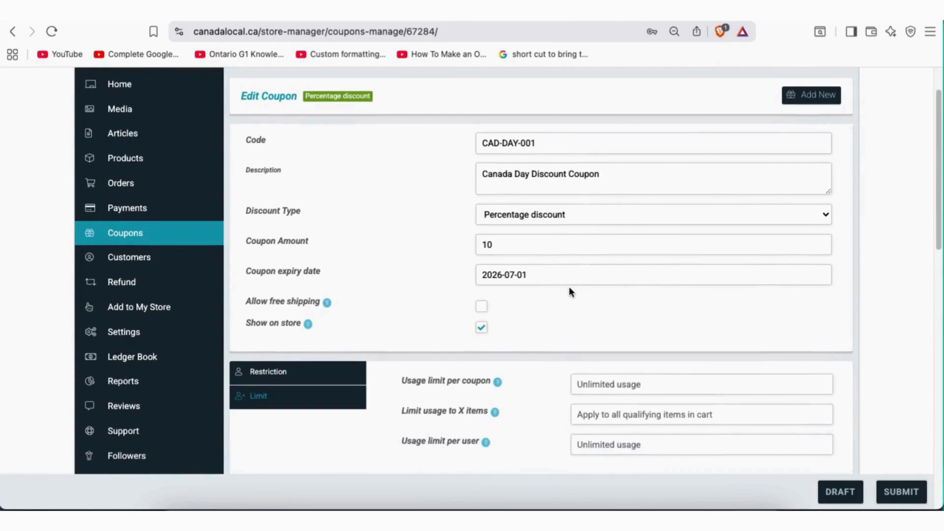
pyautogui.scroll(1, 570, 289)
pyautogui.scroll(2, 569, 291)
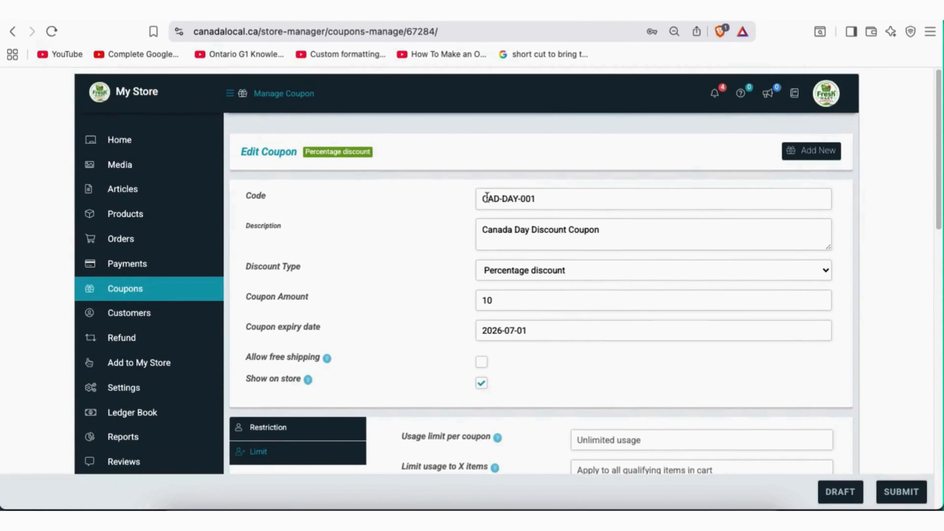
pyautogui.moveTo(137, 293)
pyautogui.scroll(-1, 595, 287)
pyautogui.scroll(-1, 595, 288)
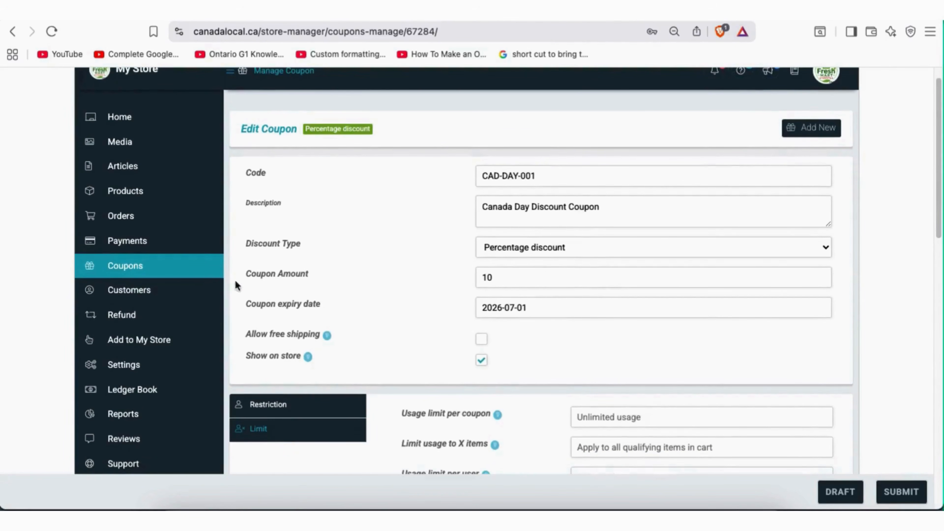
pyautogui.click(149, 271)
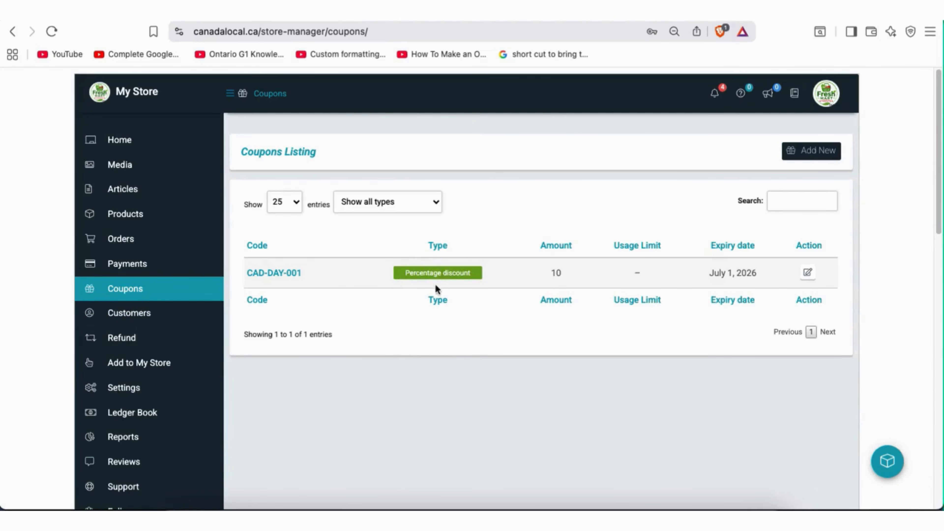
# Leave the coupon type filter on all types and edit the CAD-DAY-001 coupon
pyautogui.click(423, 203)
pyautogui.click(430, 203)
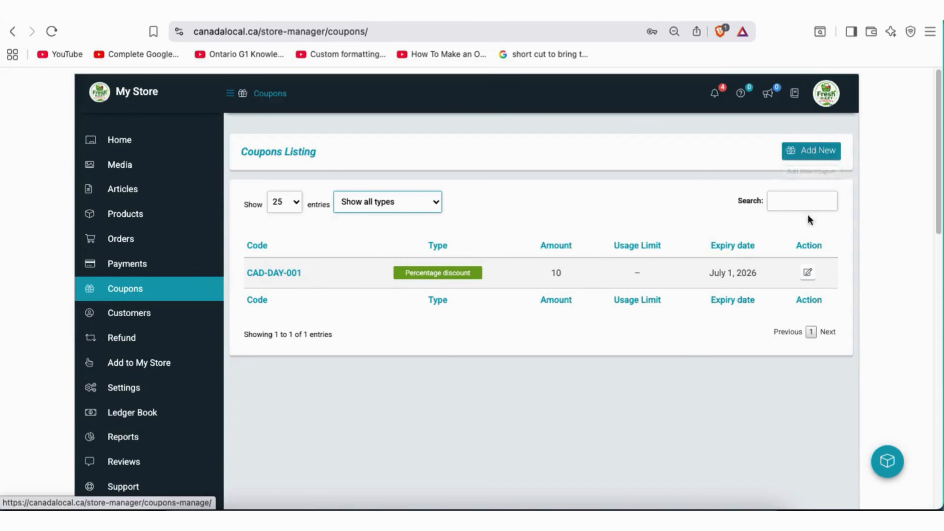
pyautogui.click(808, 274)
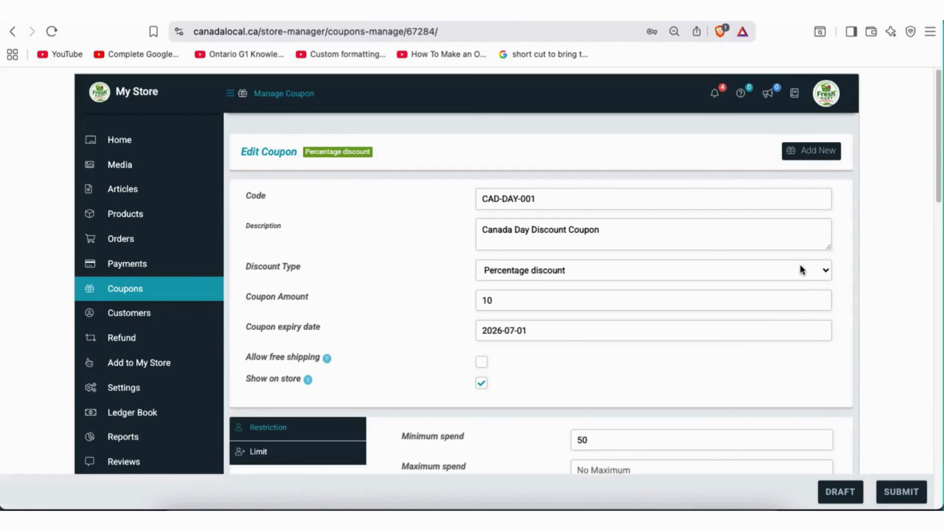
# Retype the final '1' of the coupon code, leaving it CAD-DAY-001
pyautogui.scroll(-1, 384, 260)
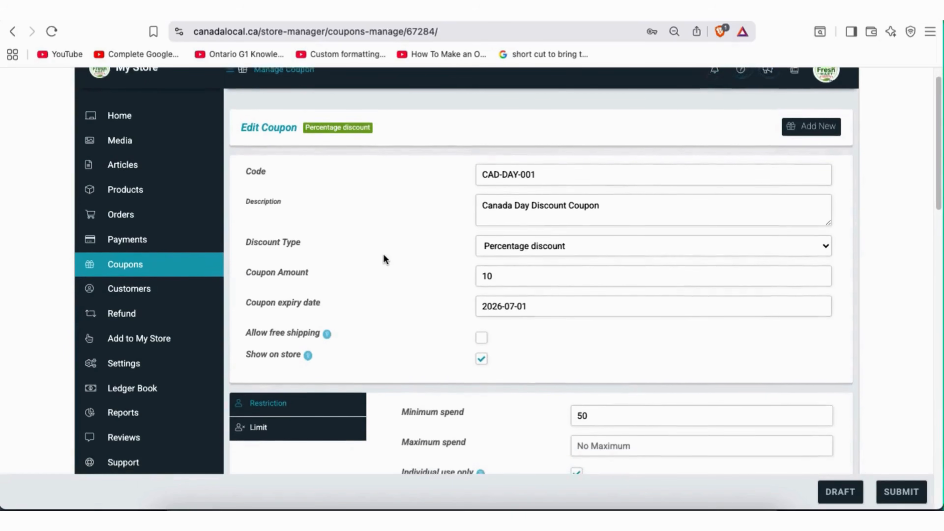
pyautogui.scroll(2, 383, 255)
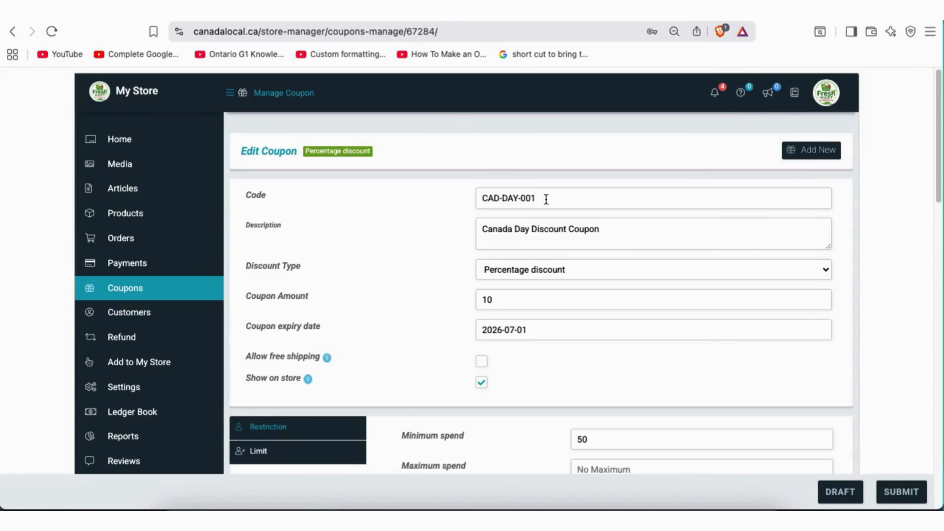
pyautogui.doubleClick(501, 198)
pyautogui.click(518, 200)
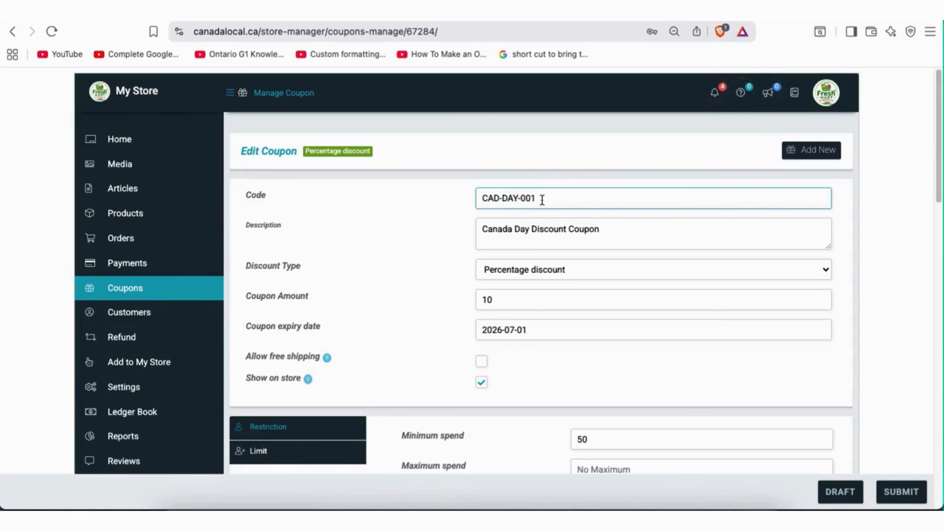
pyautogui.click(532, 198)
pyautogui.press('BackSpace')
pyautogui.write('1')
# Keep Percentage discount and amount 10, and bring up the expiry date calendar
pyautogui.click(578, 275)
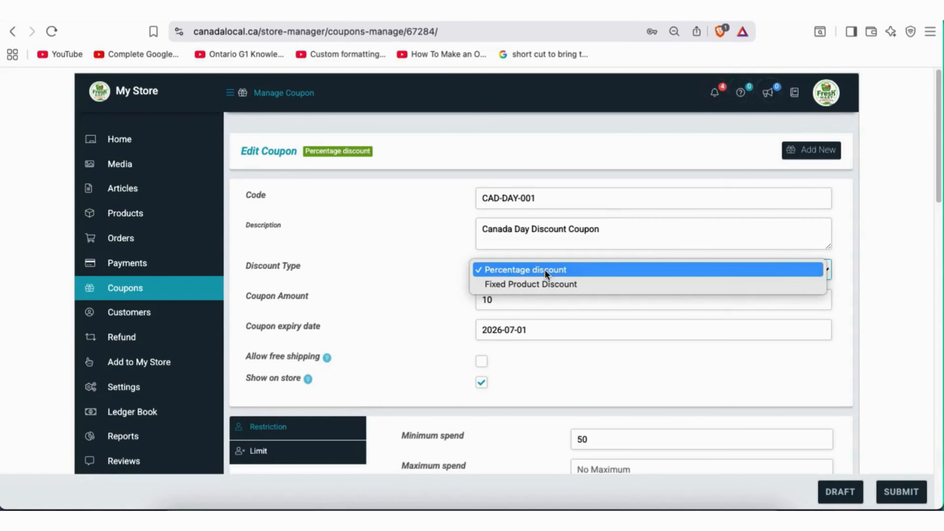
pyautogui.click(457, 268)
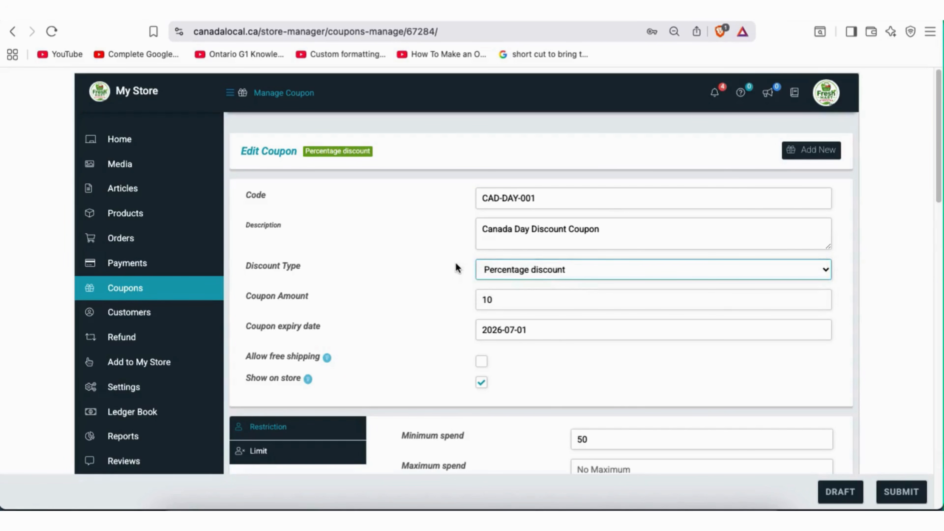
pyautogui.click(498, 300)
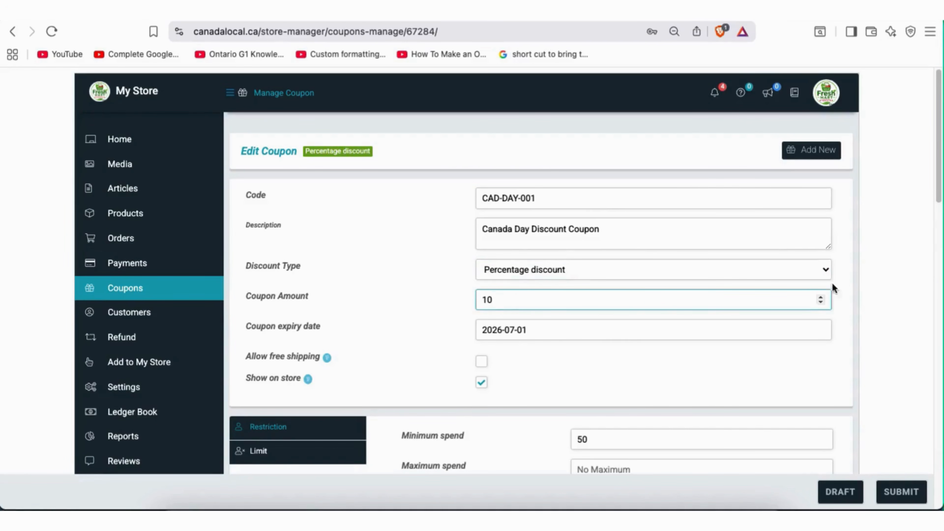
pyautogui.scroll(-3, 843, 278)
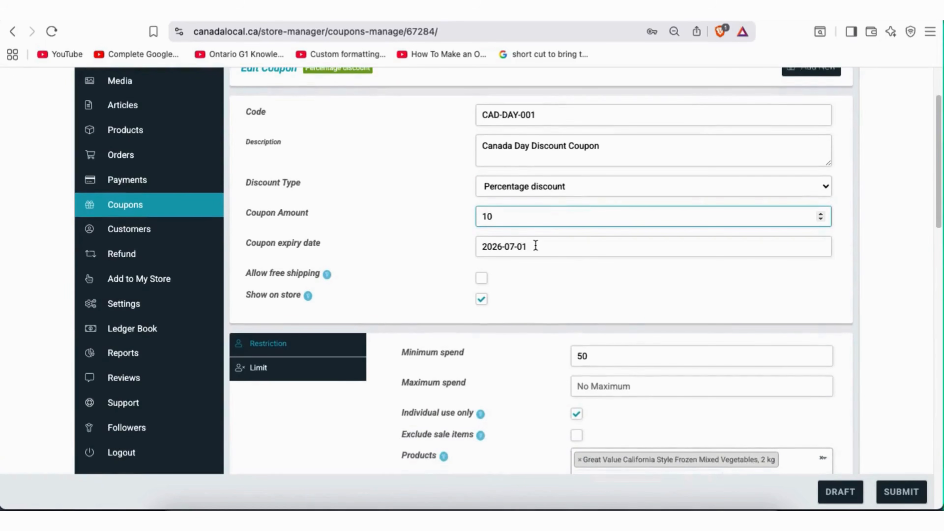
pyautogui.click(535, 245)
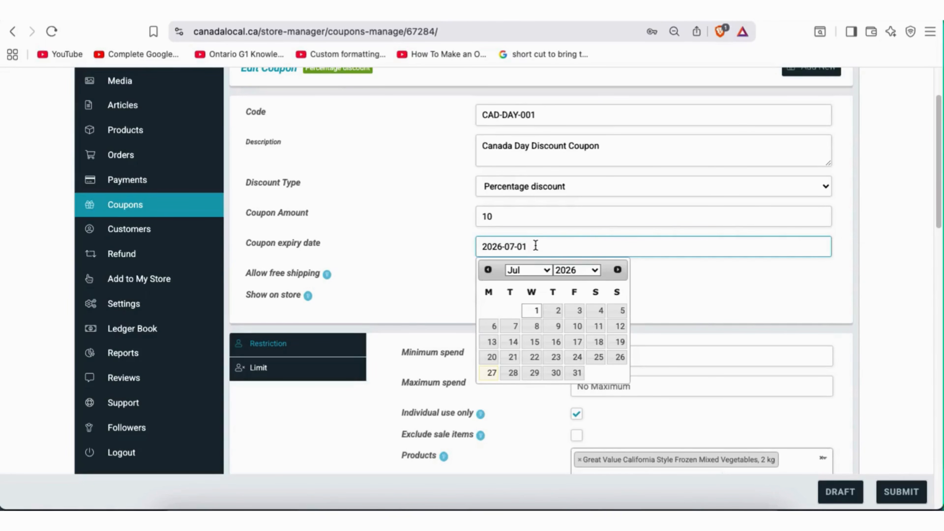
# Dismiss the expiry calendar with 2026-07-01 kept and scroll to the restriction fields
pyautogui.click(458, 254)
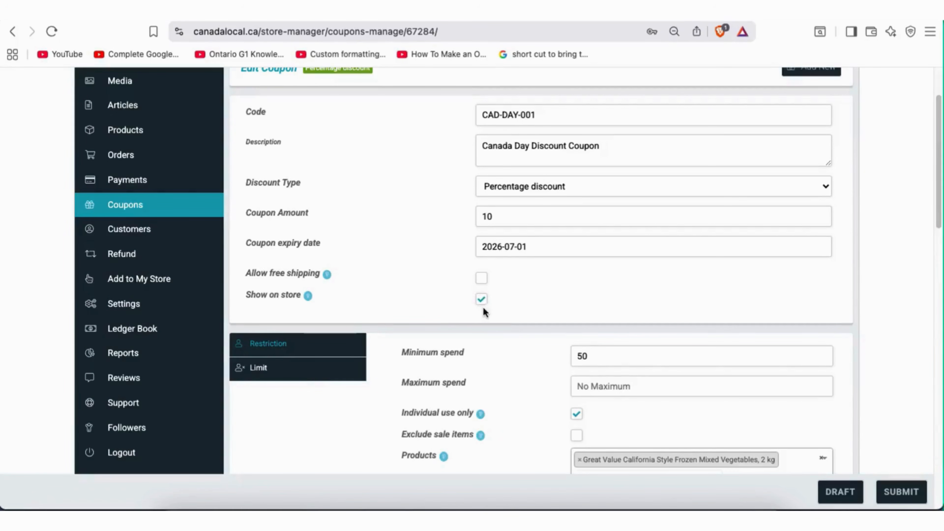
pyautogui.scroll(-5, 654, 294)
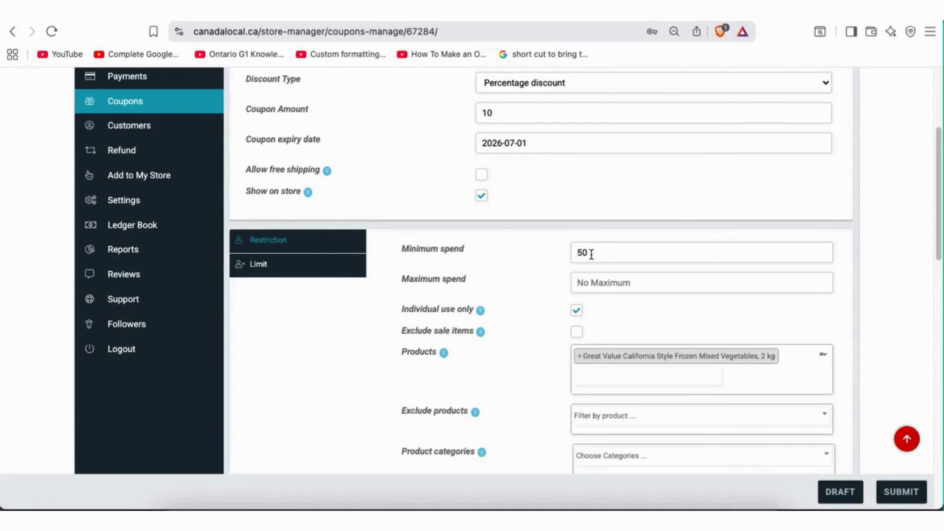
pyautogui.moveTo(591, 254); pyautogui.dragTo(575, 246)
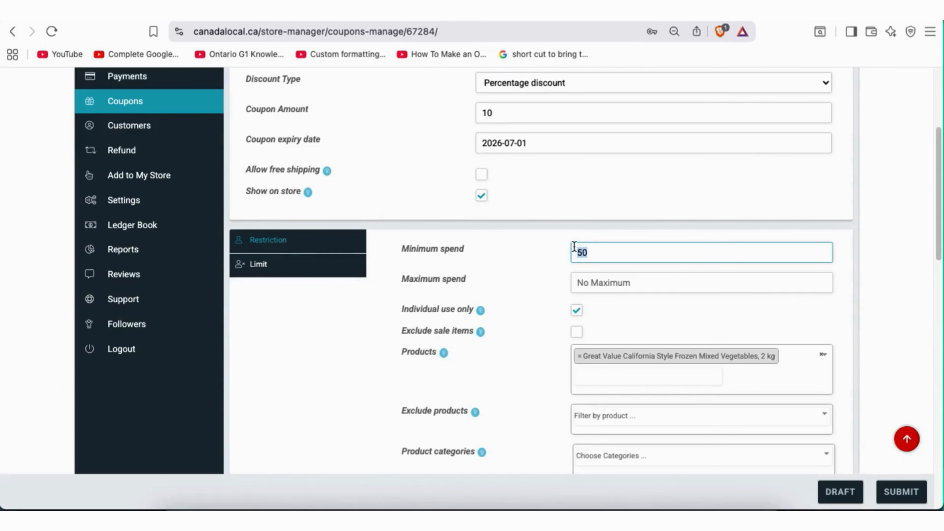
pyautogui.click(558, 258)
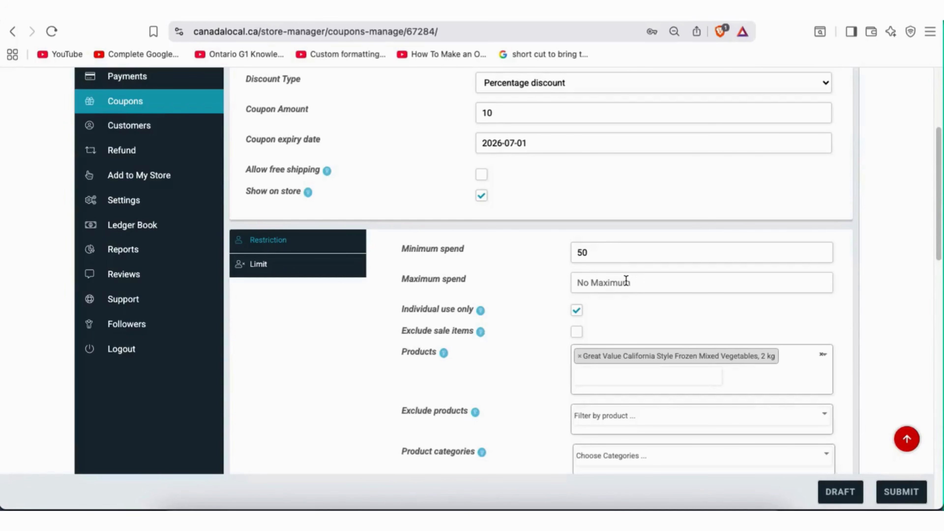
pyautogui.click(575, 307)
pyautogui.scroll(-3, 558, 403)
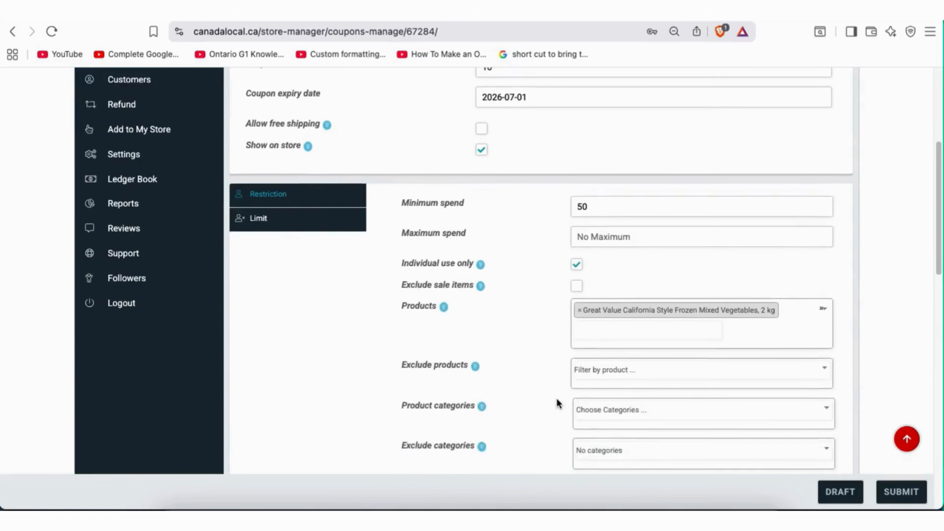
pyautogui.scroll(1, 524, 308)
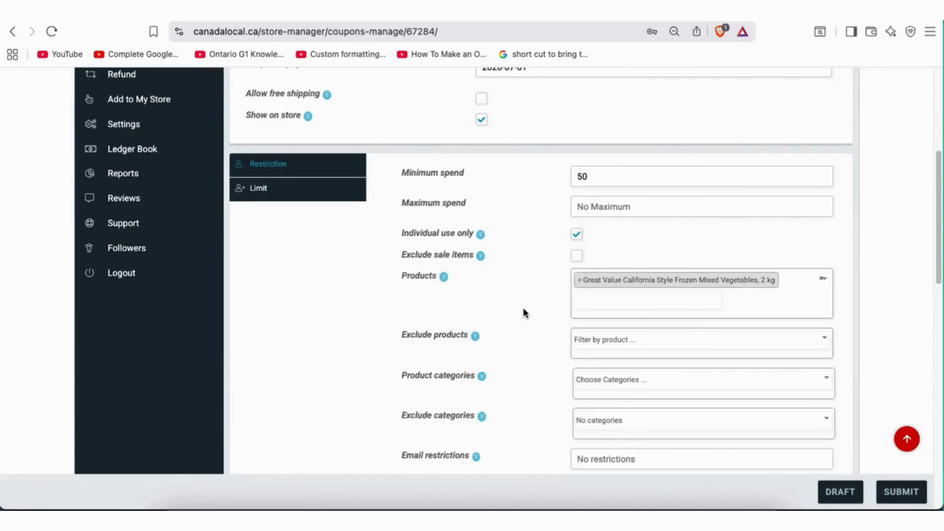
pyautogui.scroll(-1, 523, 313)
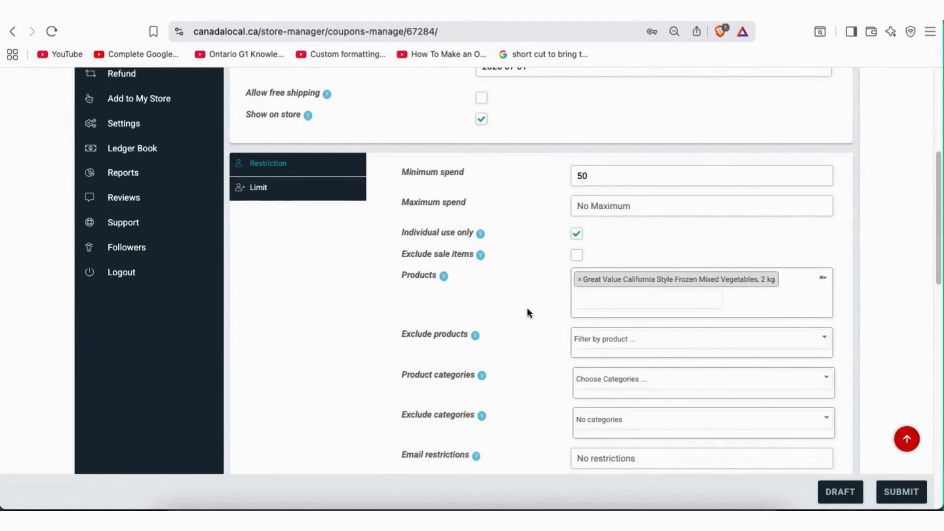
pyautogui.click(597, 303)
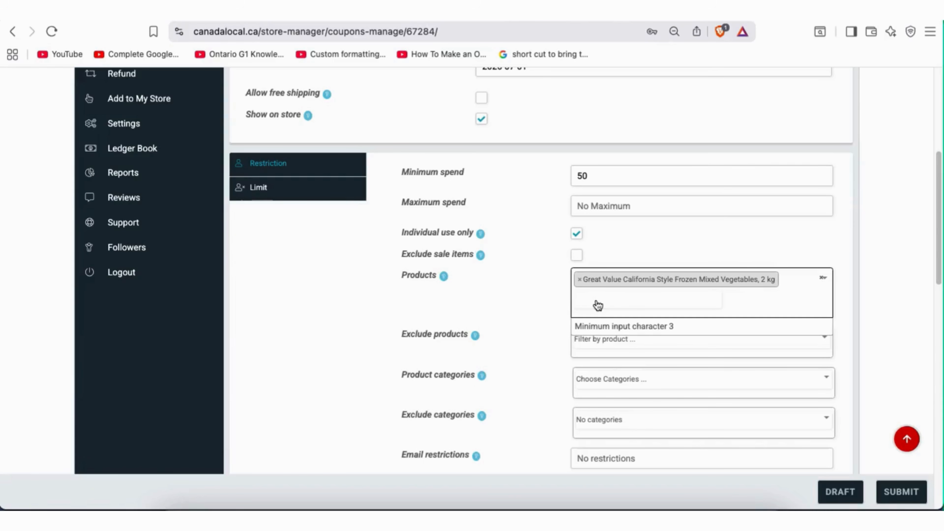
pyautogui.click(510, 338)
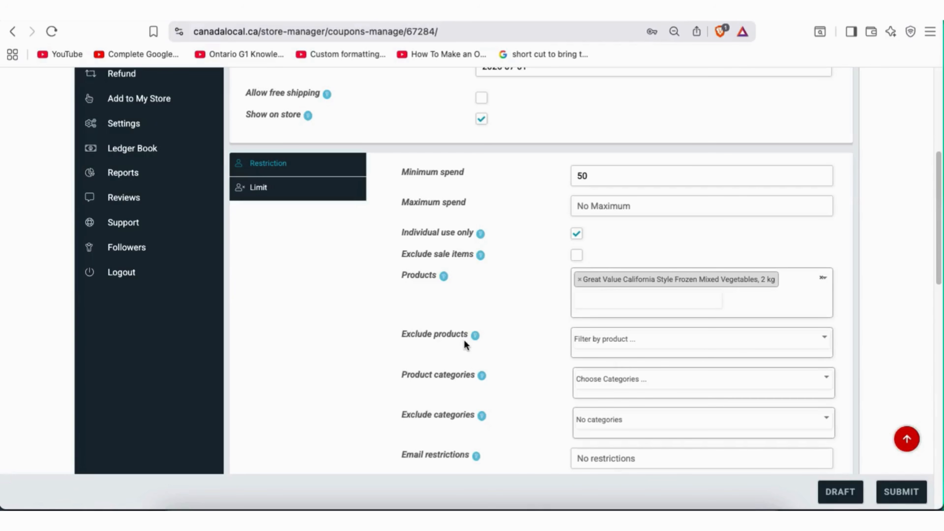
pyautogui.scroll(-3, 588, 340)
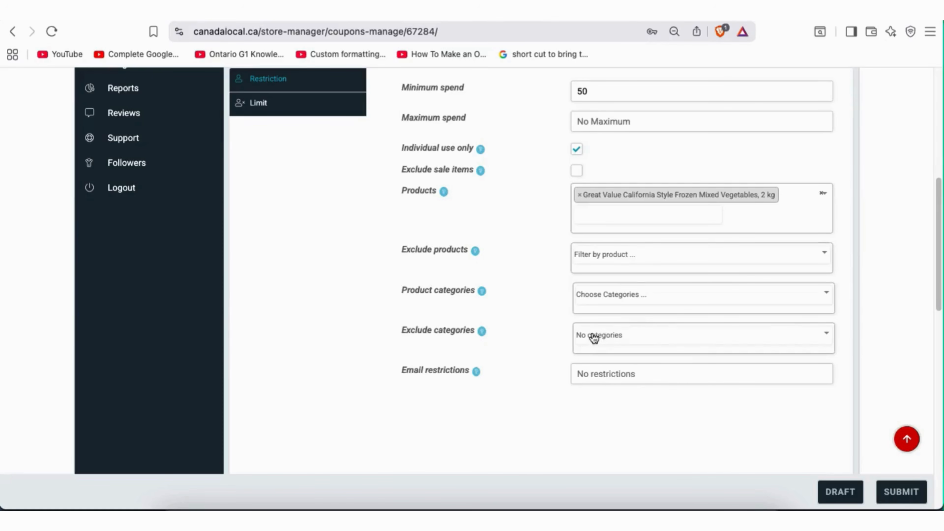
pyautogui.scroll(2, 595, 337)
pyautogui.scroll(-1, 662, 314)
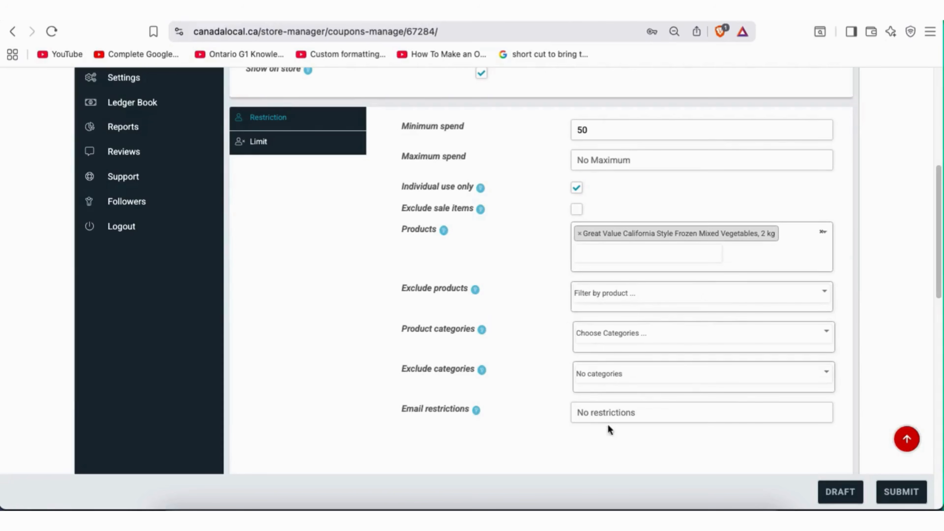
# Review the Limit settings: unlimited usage per coupon and all qualifying items
pyautogui.click(260, 144)
pyautogui.scroll(5, 678, 294)
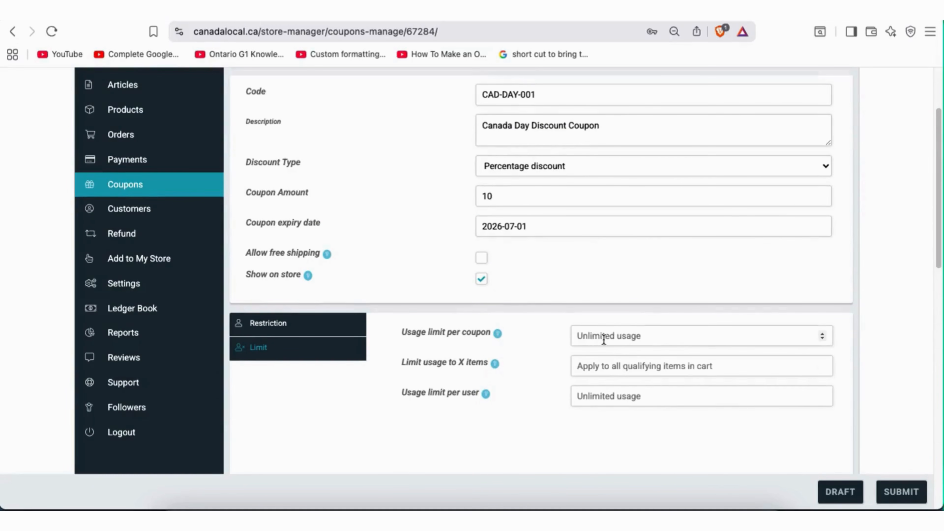
pyautogui.scroll(-1, 602, 337)
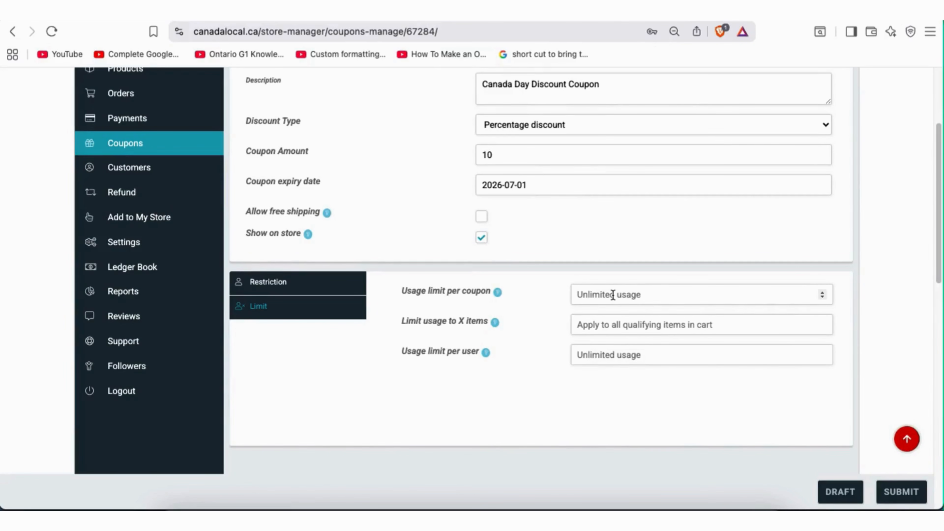
pyautogui.scroll(-1, 615, 316)
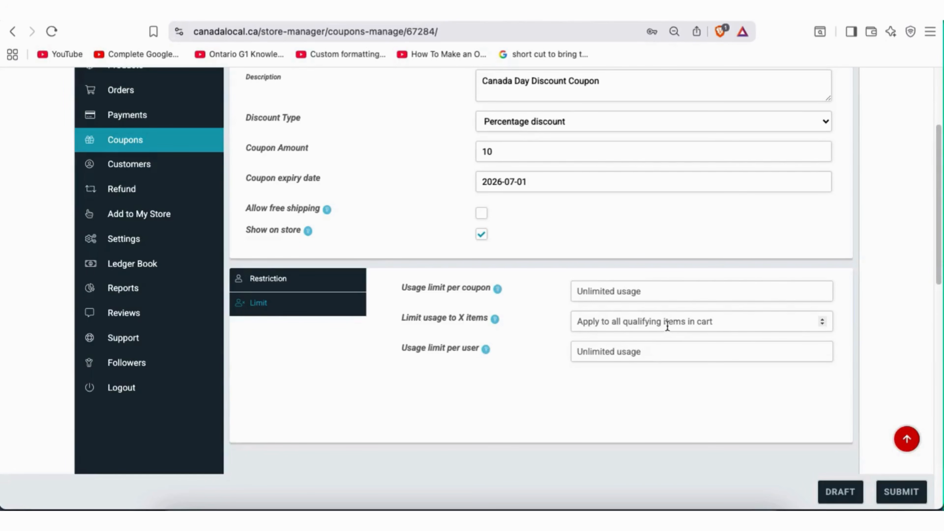
pyautogui.scroll(4, 628, 346)
pyautogui.scroll(-7, 627, 345)
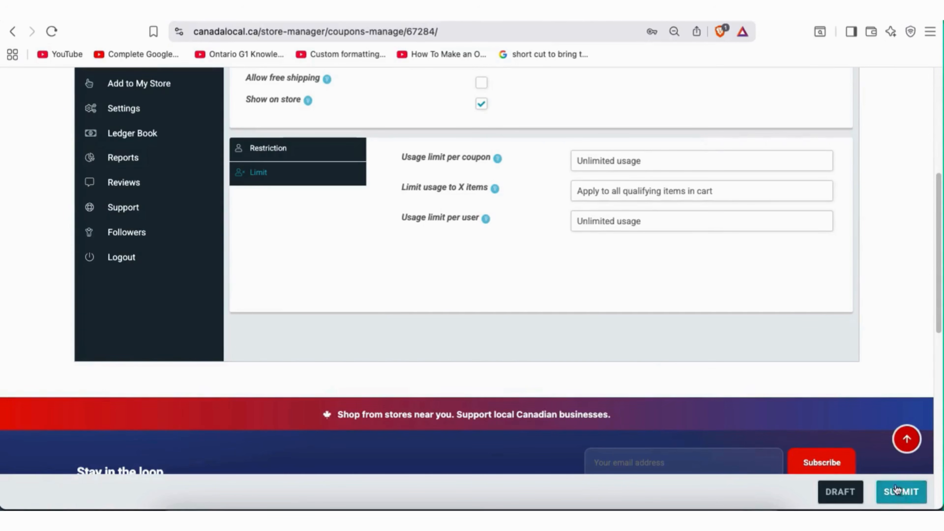
pyautogui.scroll(7, 607, 335)
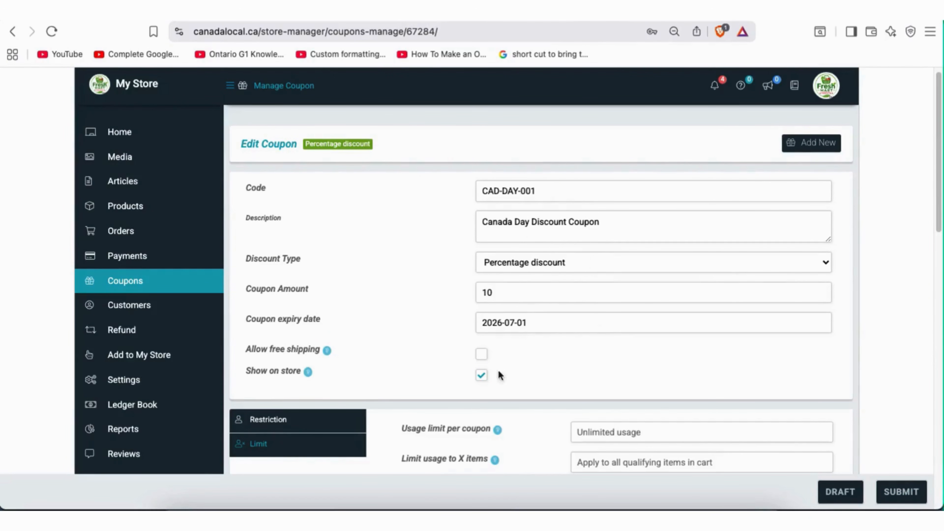
# Scroll back to review the CAD-DAY-001 code and the coupon's details
pyautogui.moveTo(537, 190); pyautogui.dragTo(479, 185)
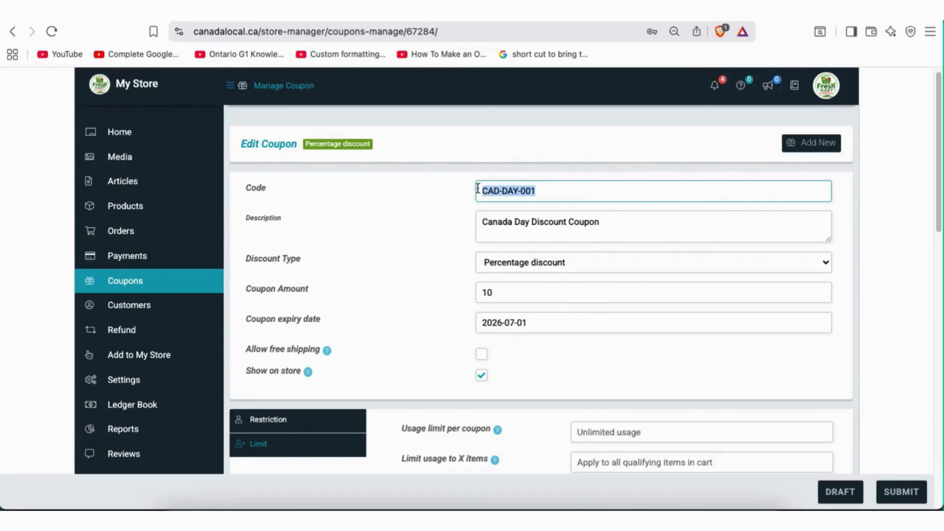
pyautogui.click(440, 197)
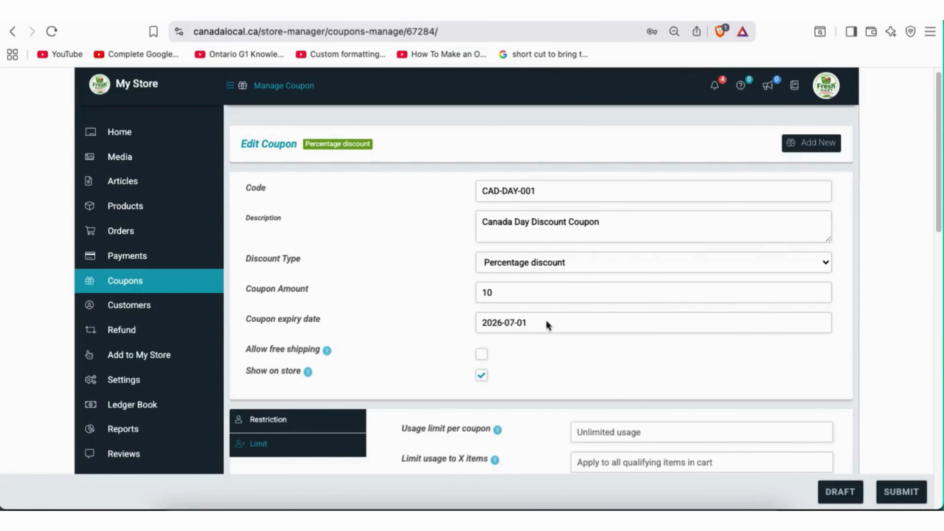
pyautogui.scroll(-2, 569, 289)
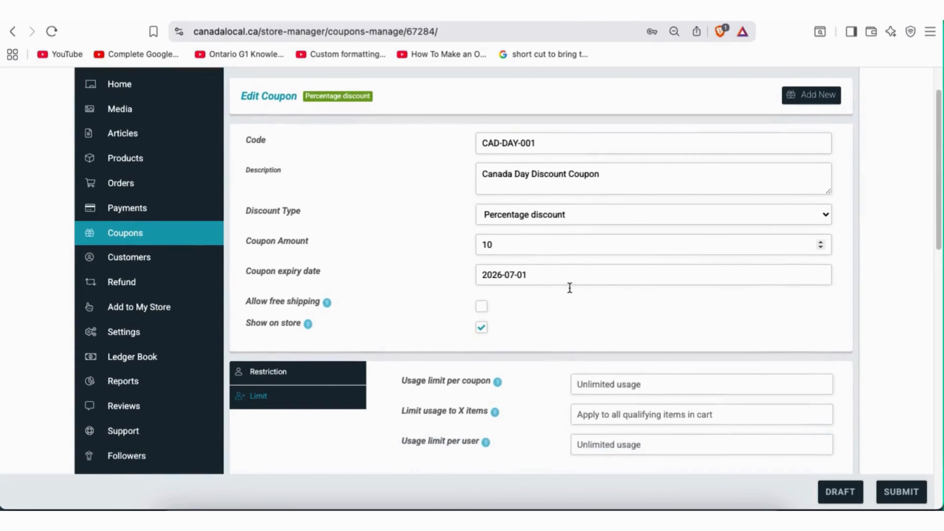
pyautogui.scroll(2, 569, 286)
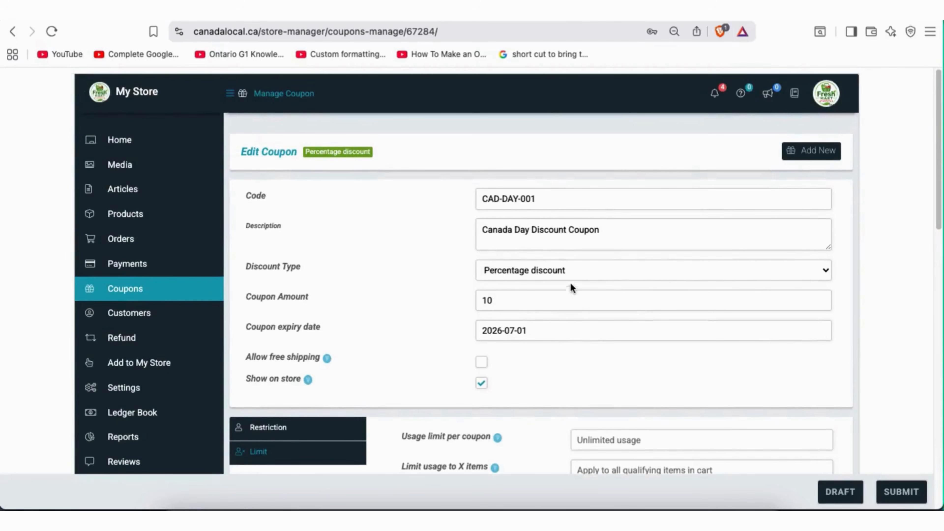
pyautogui.moveTo(139, 295)
pyautogui.scroll(-1, 597, 289)
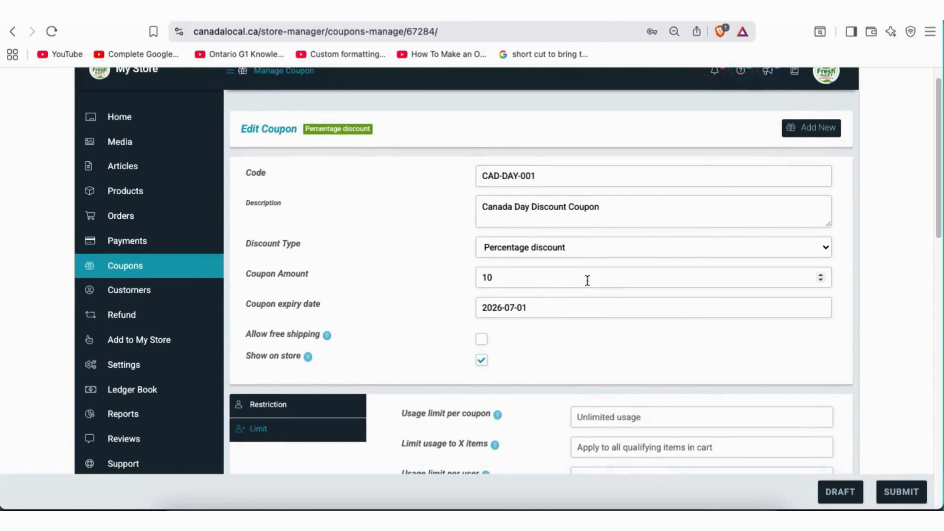
# Exit the coupon editor to the Customers page and scroll to its top
pyautogui.click(149, 270)
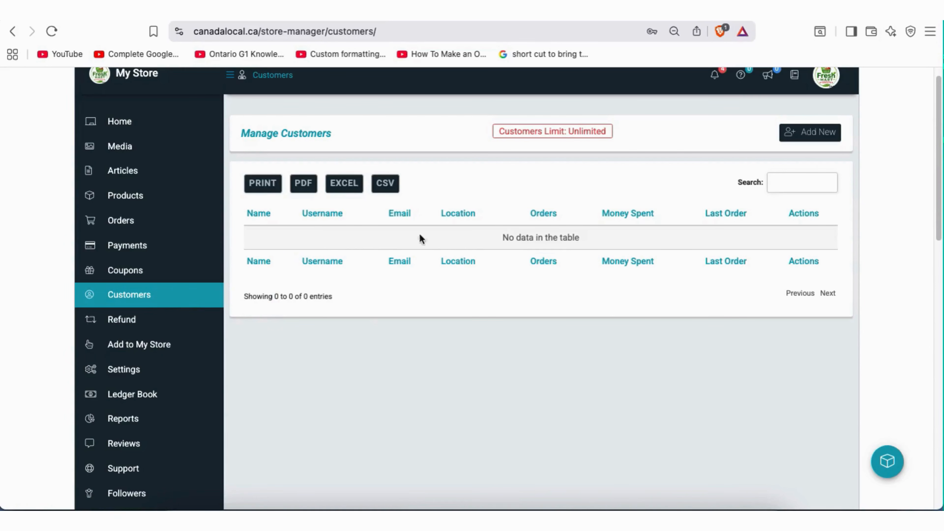
pyautogui.scroll(1, 493, 314)
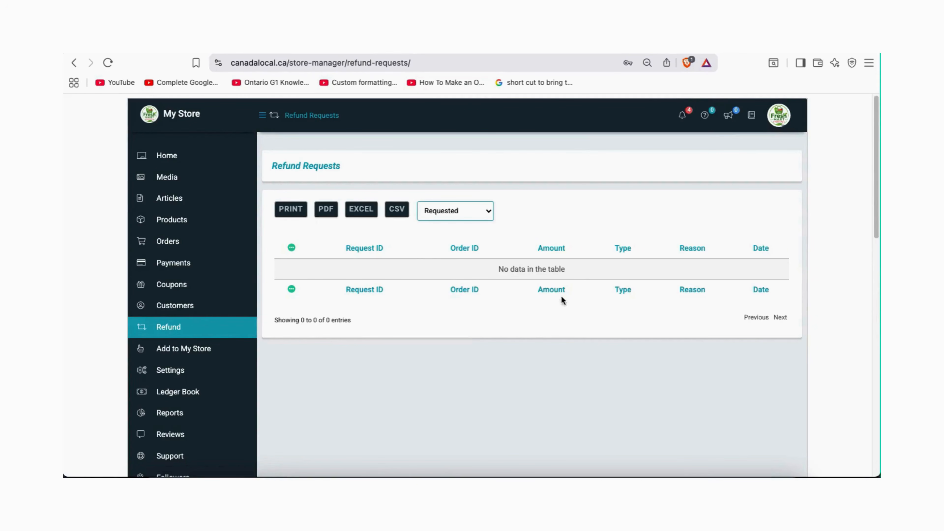
# Look over the refund status filter choices, leaving it on Requested
pyautogui.click(464, 210)
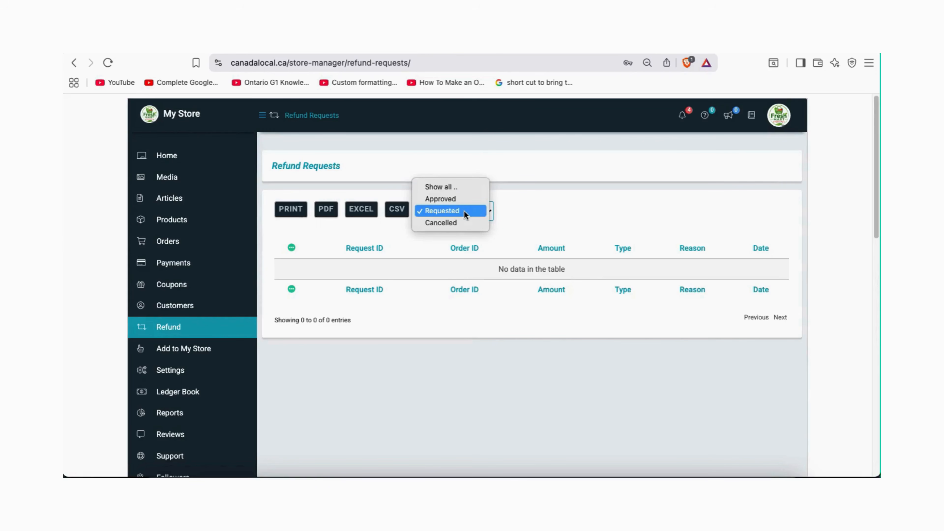
pyautogui.click(422, 363)
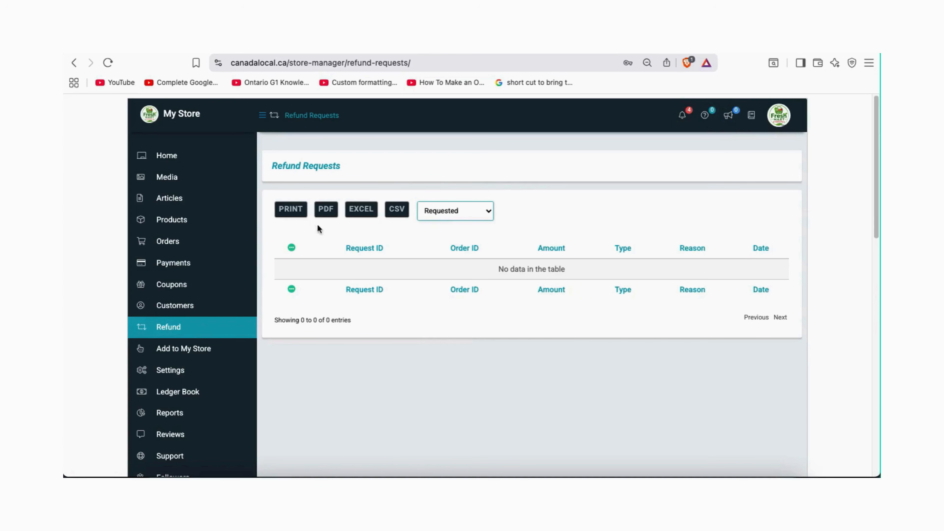
pyautogui.click(484, 216)
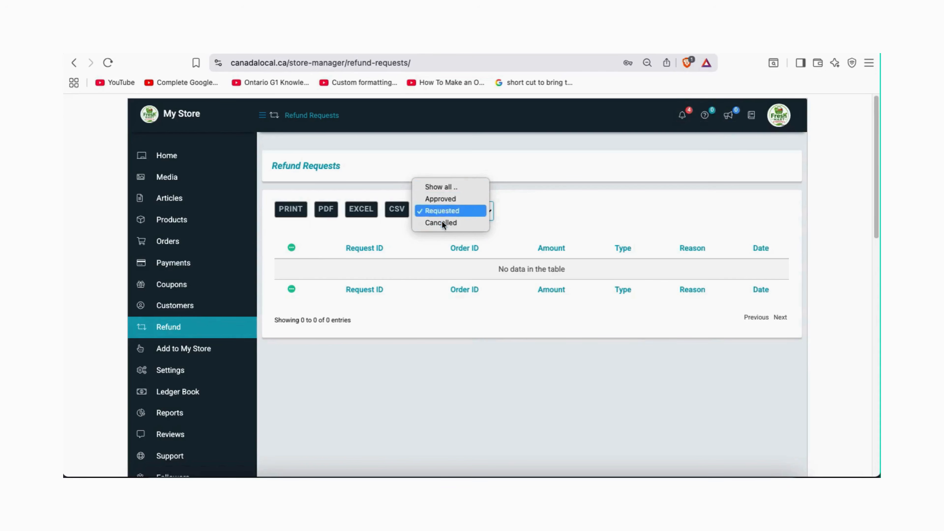
pyautogui.click(398, 357)
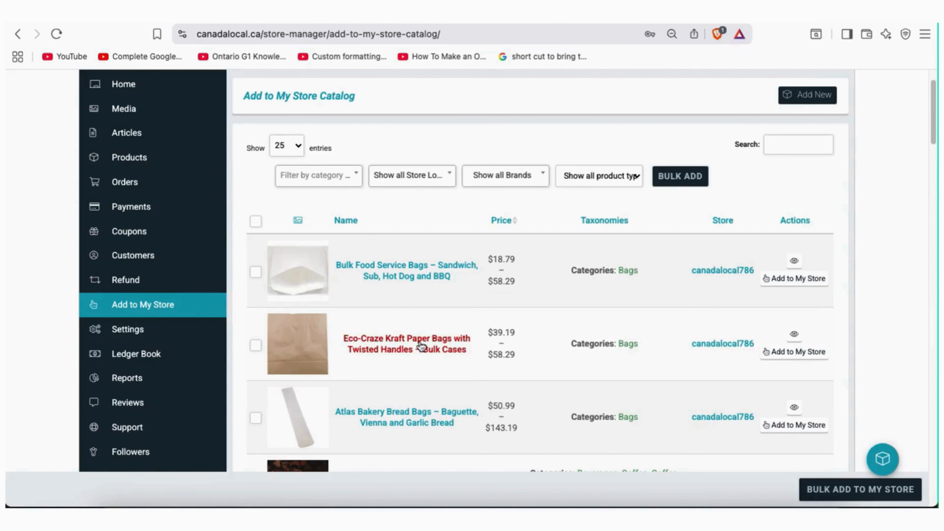
pyautogui.scroll(-3, 424, 342)
pyautogui.scroll(-15, 421, 346)
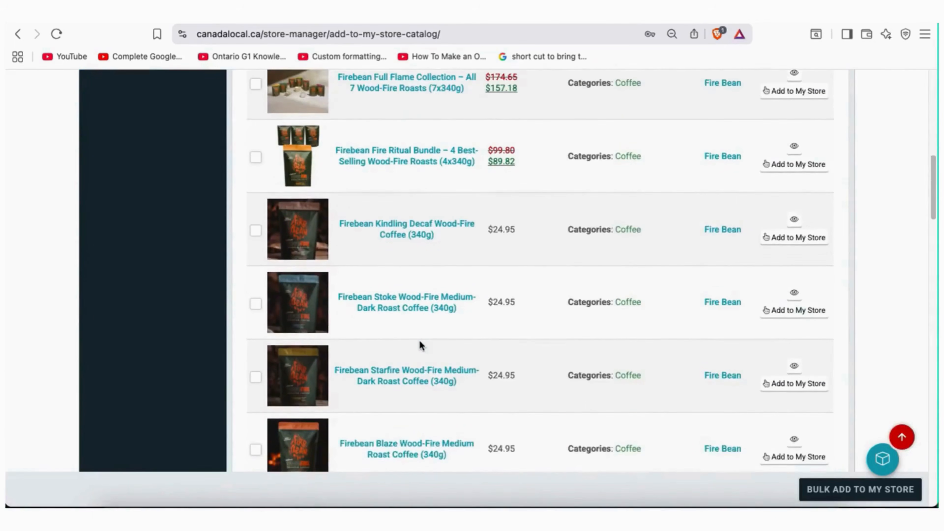
pyautogui.scroll(-15, 421, 346)
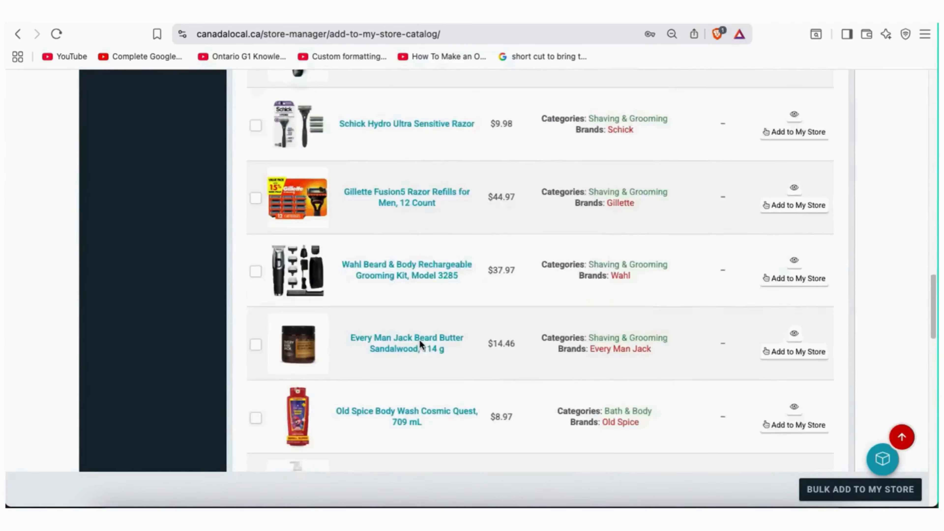
pyautogui.scroll(-15, 419, 340)
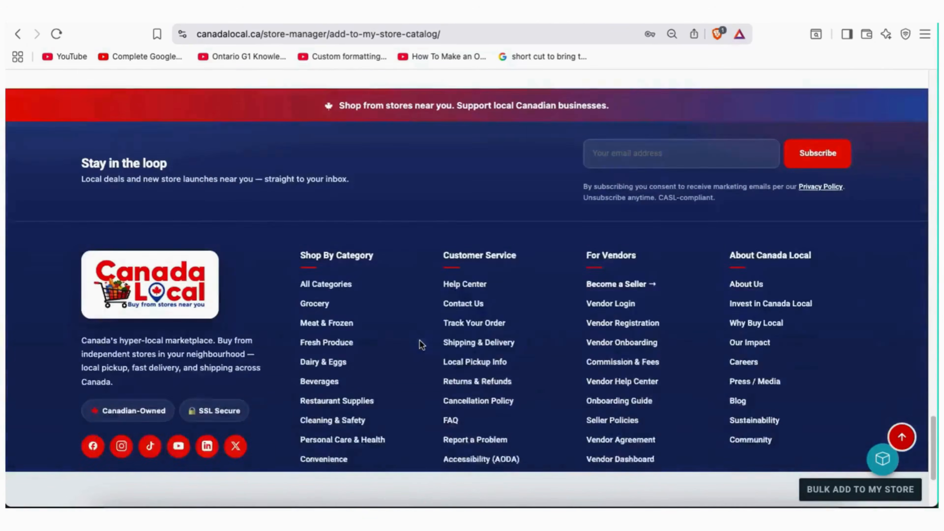
pyautogui.scroll(5, 422, 346)
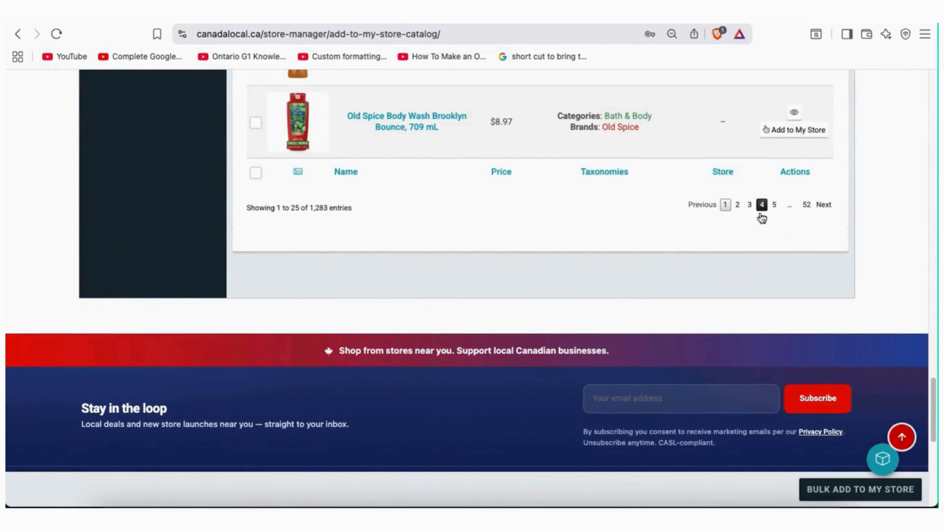
pyautogui.scroll(18, 619, 258)
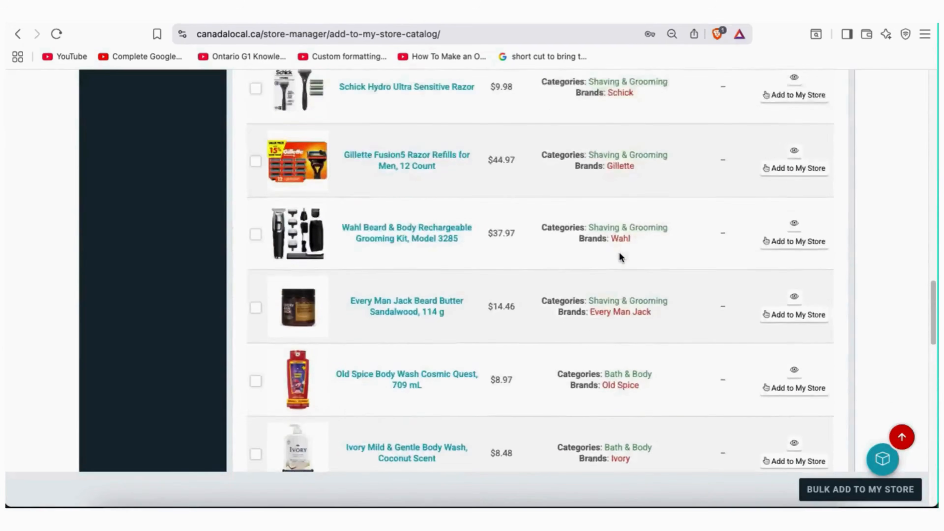
pyautogui.scroll(12, 619, 256)
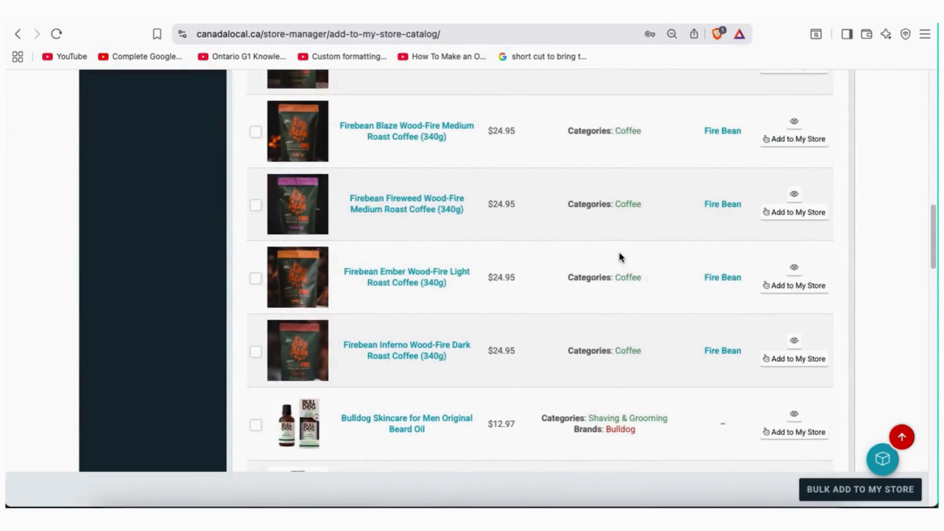
pyautogui.scroll(13, 619, 257)
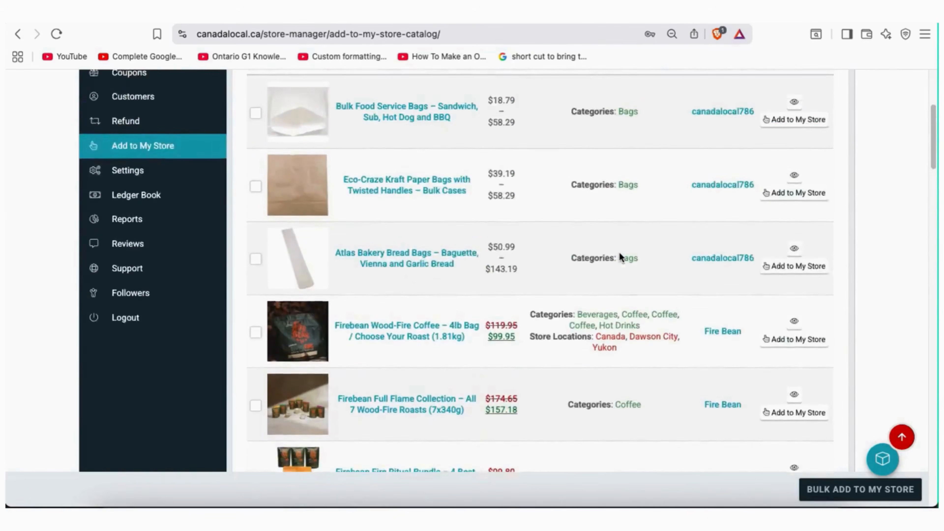
pyautogui.scroll(2, 620, 254)
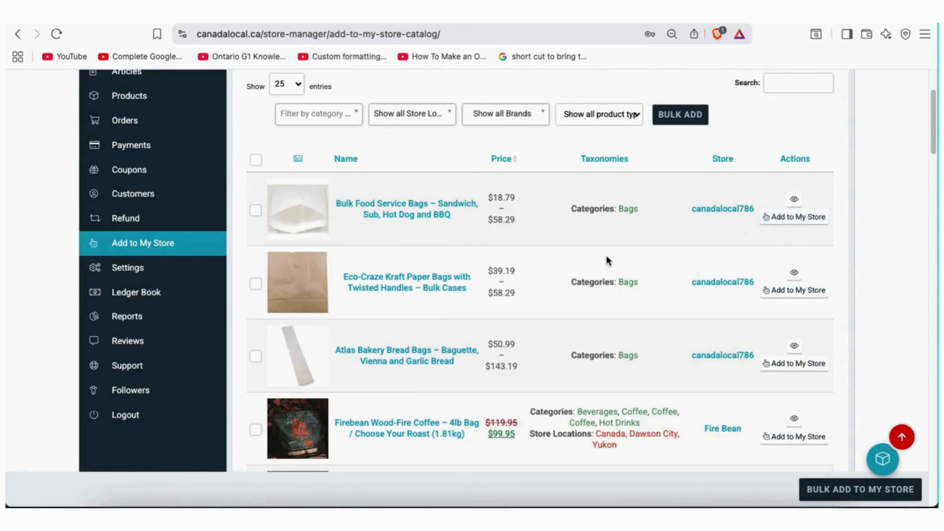
pyautogui.scroll(3, 553, 261)
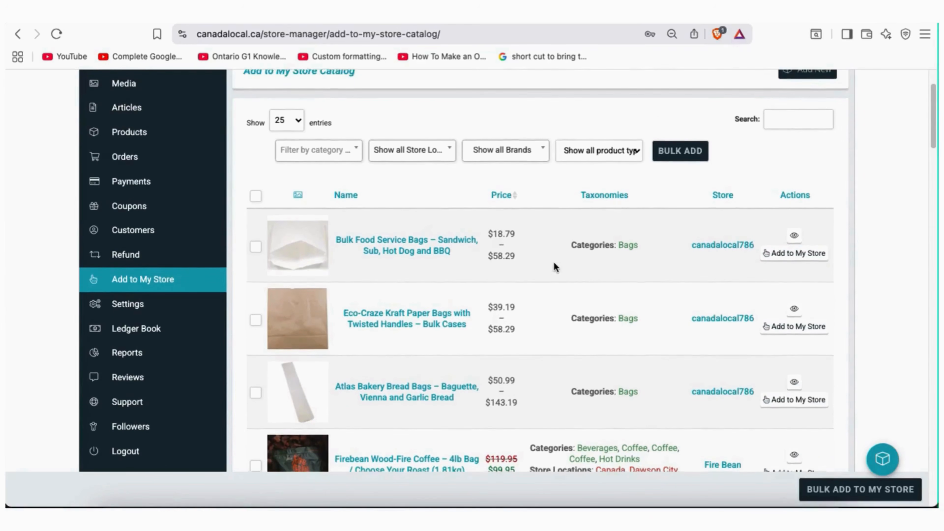
pyautogui.scroll(-2, 553, 264)
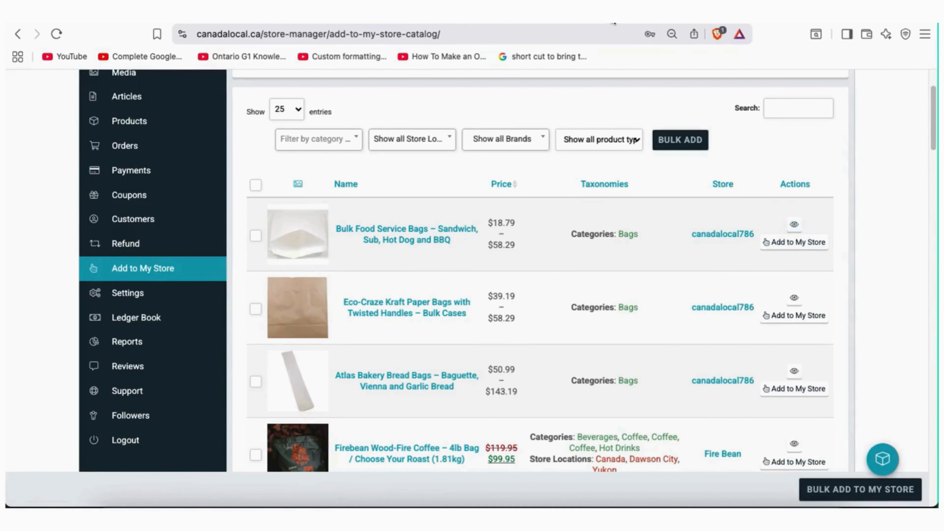
# Glance at the Bulk Food Service Bags product page and return to the catalog
pyautogui.click(612, 15)
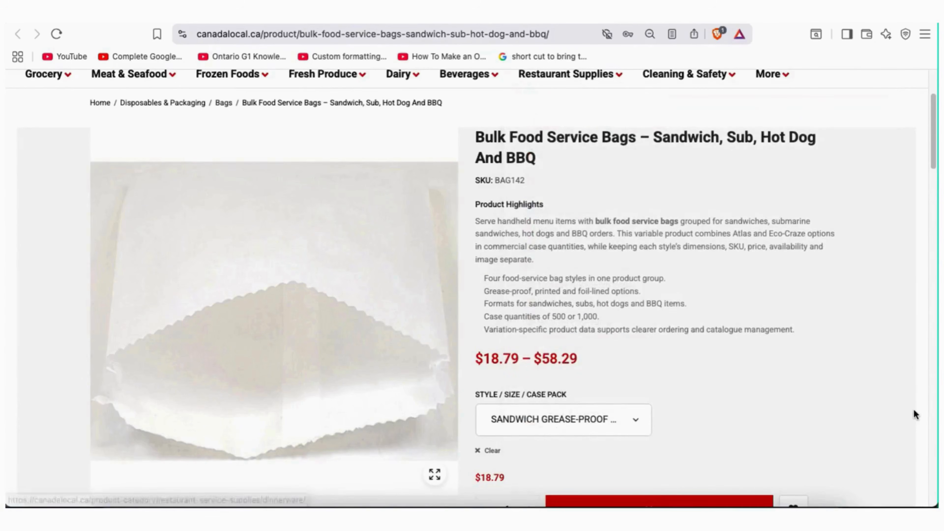
pyautogui.scroll(2, 914, 406)
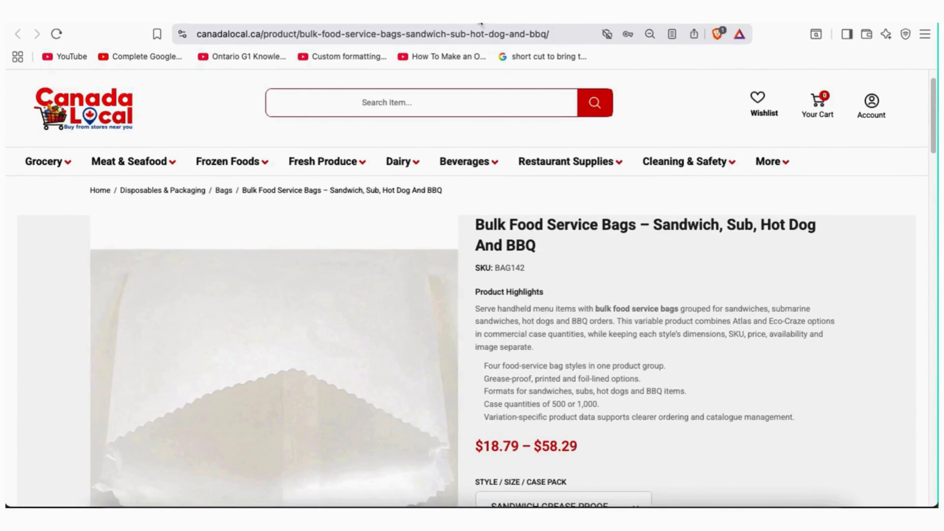
pyautogui.click(477, 15)
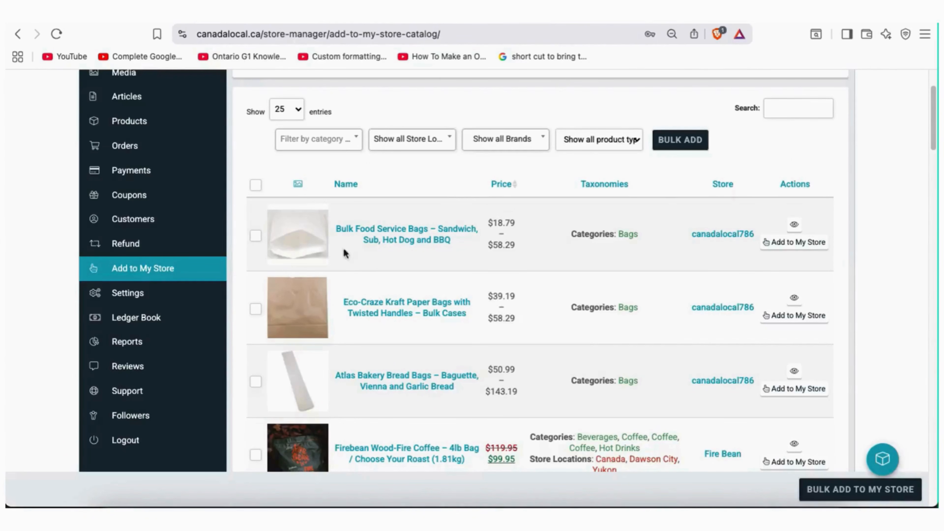
# Tick Bulk Food Service Bags and Atlas Bakery Bread Bags, unticking Eco-Craze Kraft Paper Bags
pyautogui.click(255, 236)
pyautogui.click(255, 382)
pyautogui.click(255, 309)
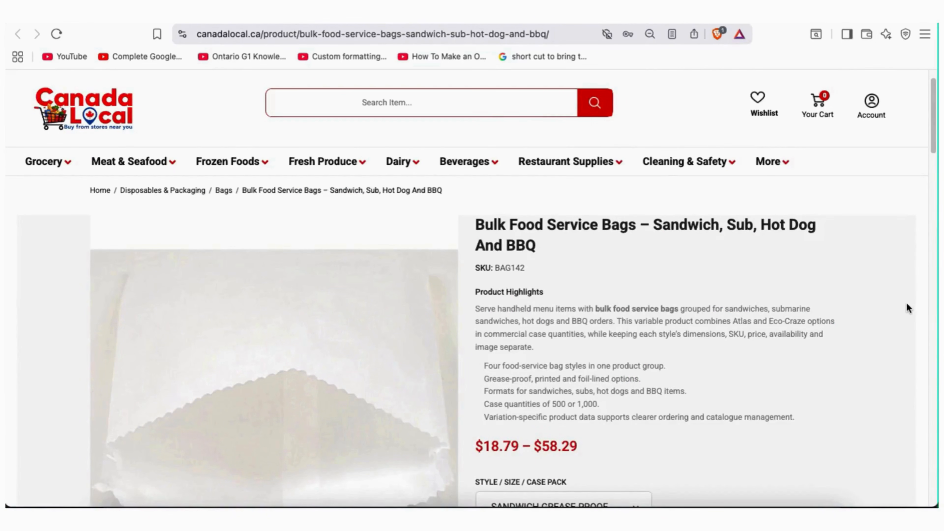
# Check the bag style options in the catalog without changing them
pyautogui.scroll(-3, 906, 303)
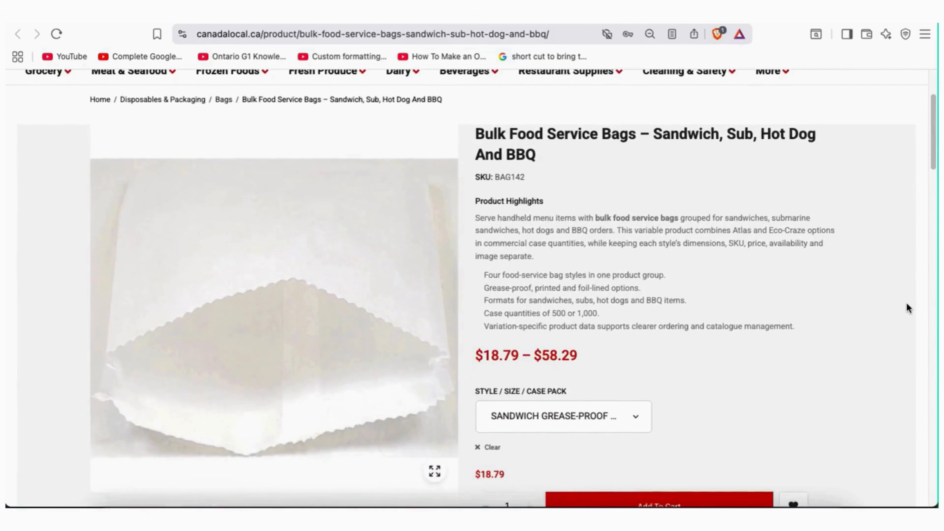
pyautogui.scroll(-3, 906, 303)
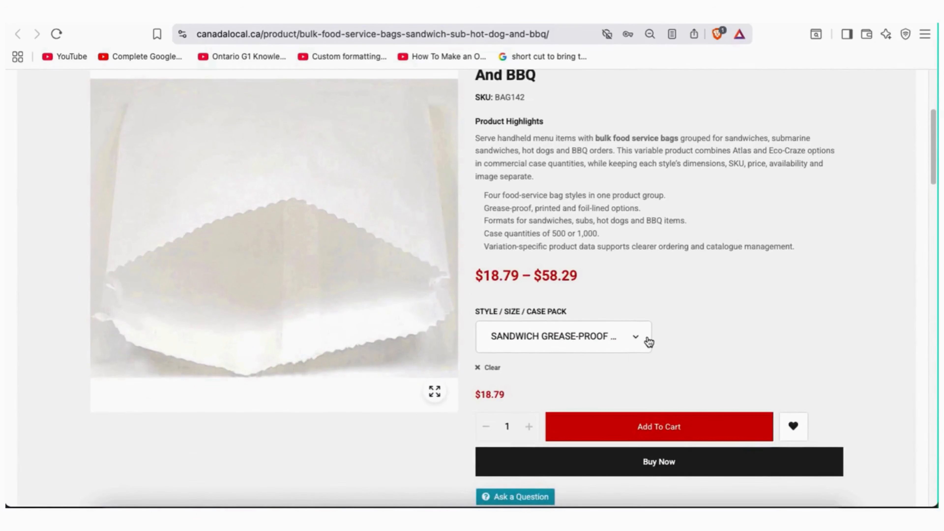
pyautogui.click(634, 342)
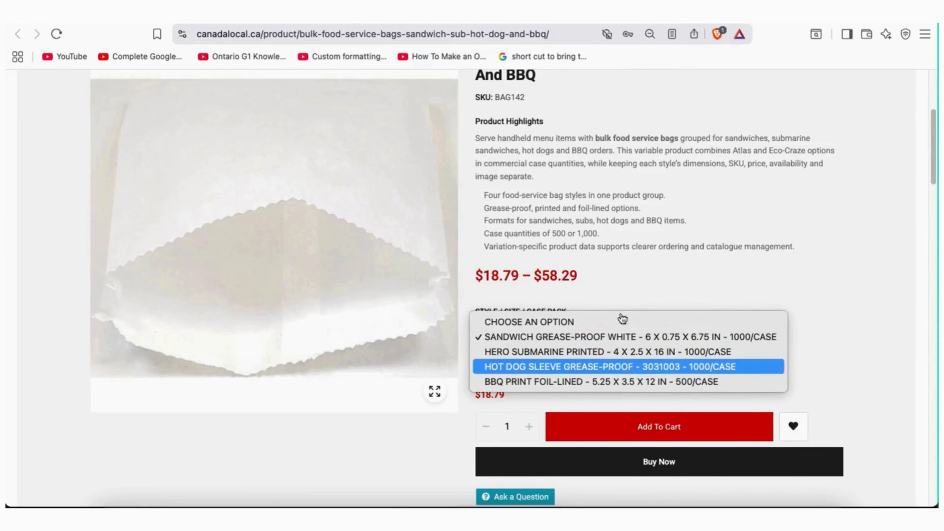
pyautogui.press('Return')
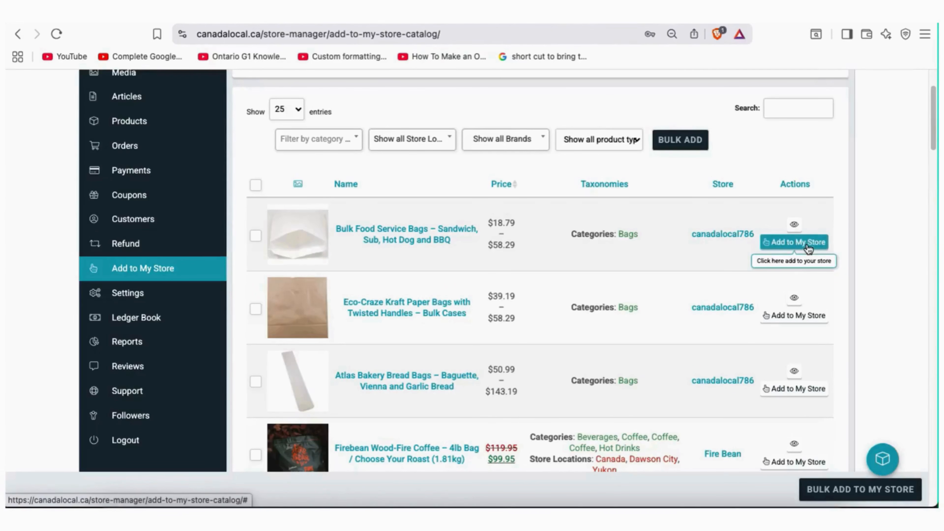
# Add Bulk Food Service Bags to my store and confirm the prompt
pyautogui.click(807, 243)
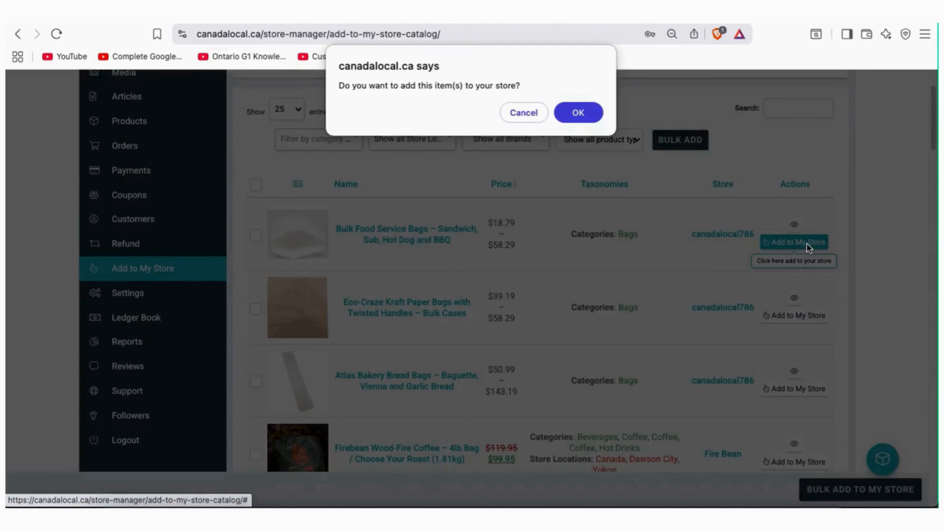
pyautogui.click(580, 116)
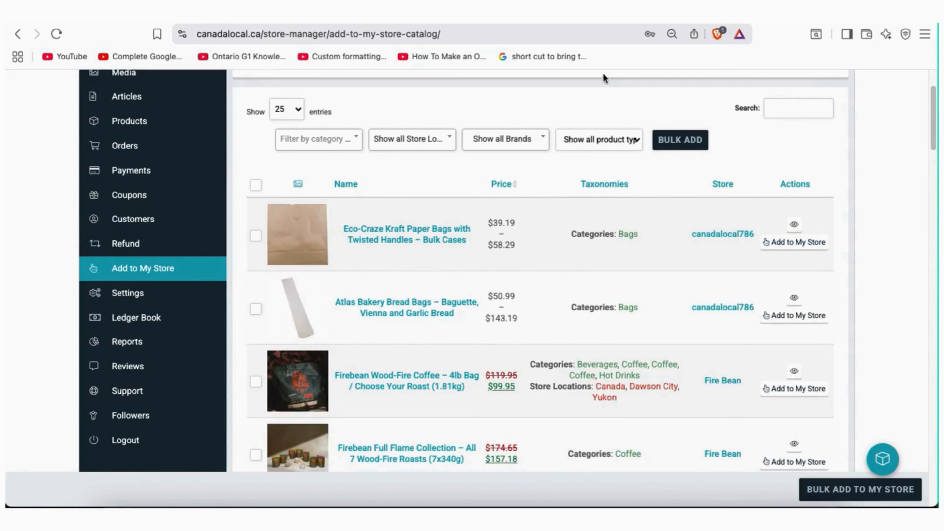
pyautogui.moveTo(130, 130)
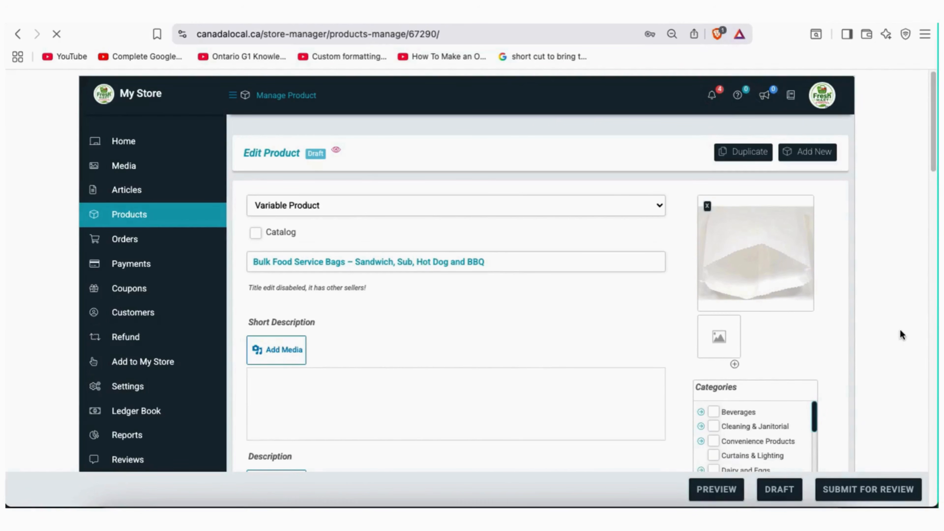
pyautogui.scroll(-3, 900, 329)
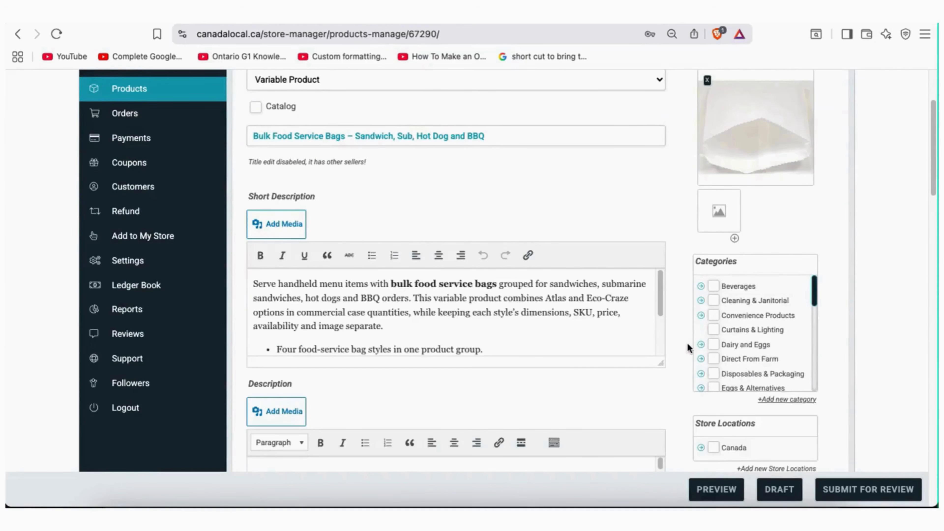
pyautogui.scroll(-3, 685, 343)
pyautogui.scroll(-8, 685, 344)
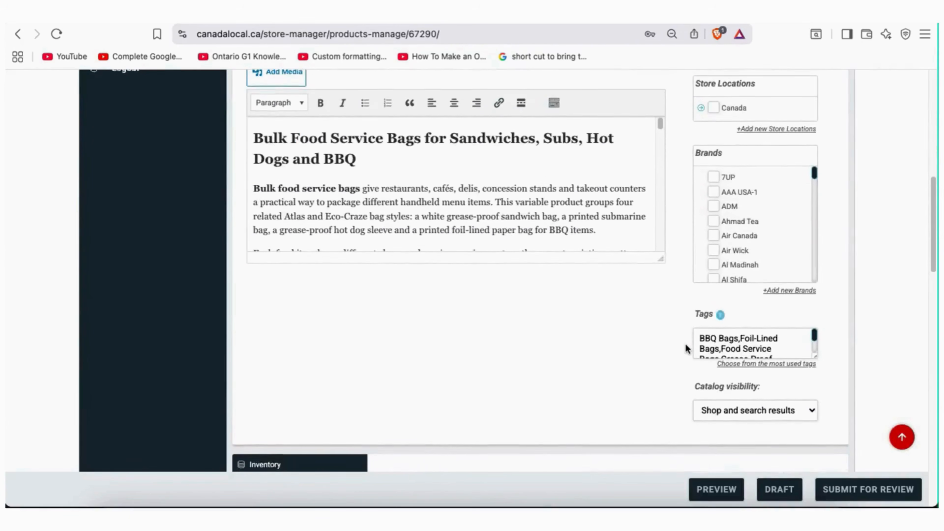
pyautogui.scroll(-3, 685, 348)
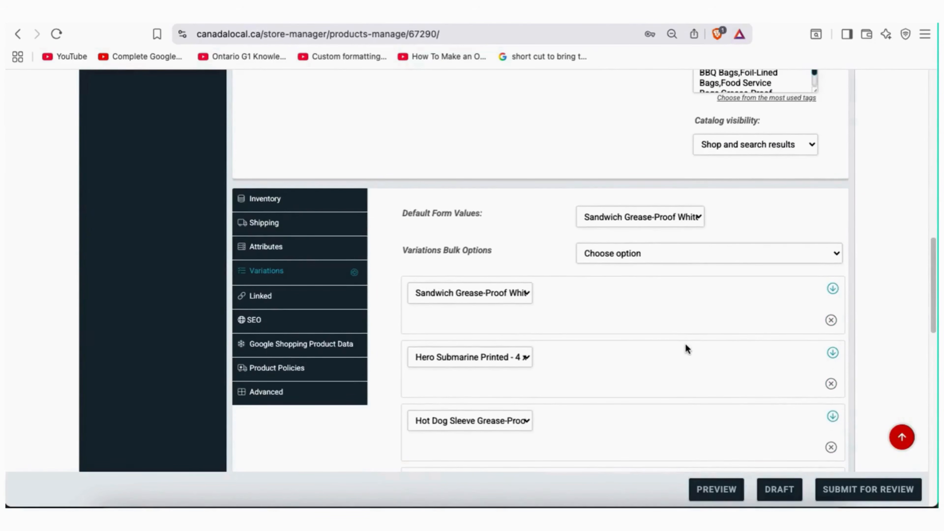
pyautogui.scroll(-3, 685, 348)
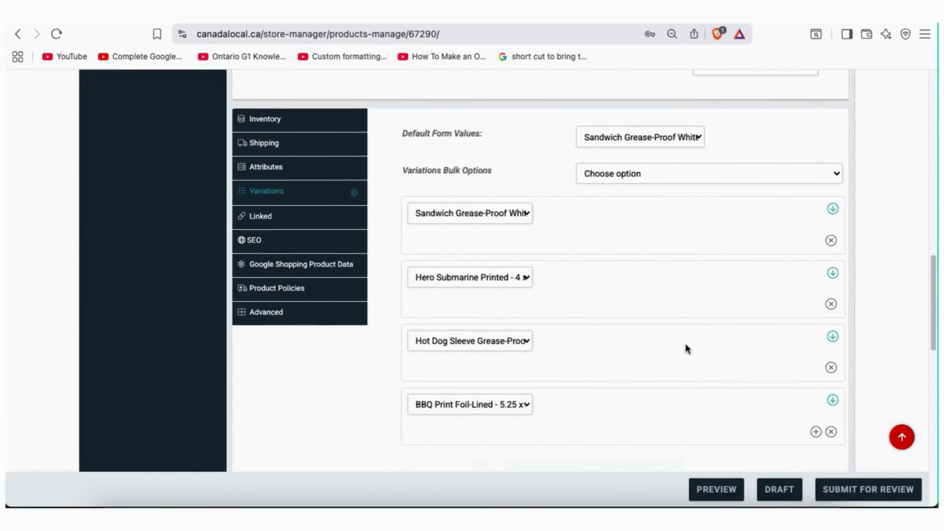
pyautogui.scroll(-1, 685, 349)
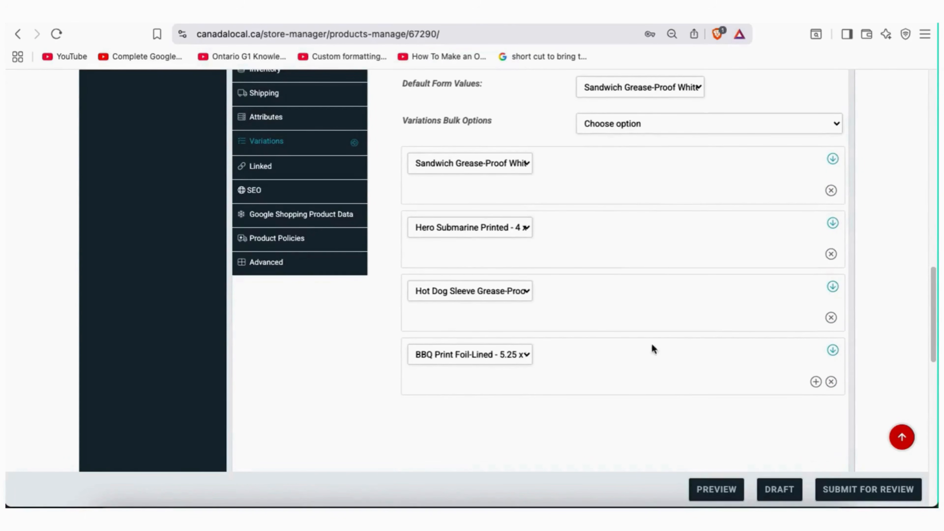
pyautogui.scroll(-3, 615, 382)
pyautogui.scroll(5, 615, 382)
pyautogui.scroll(3, 615, 382)
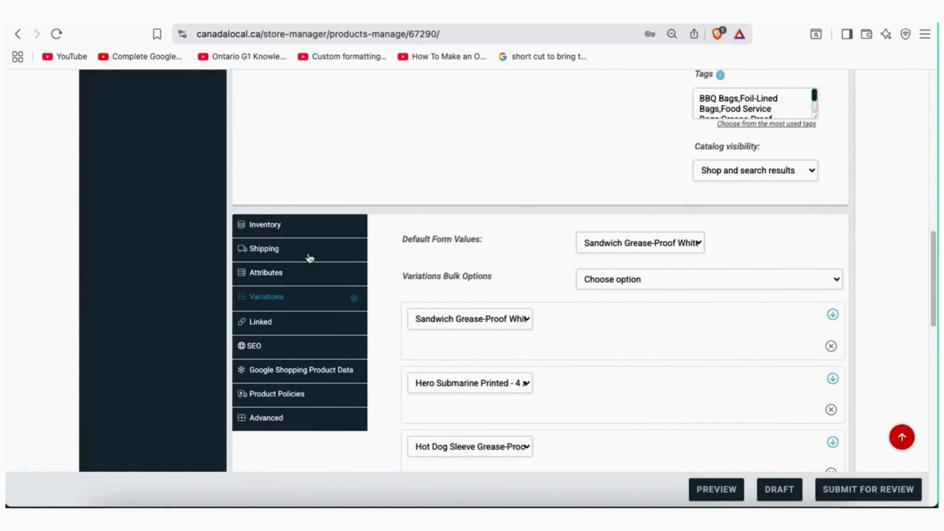
pyautogui.click(267, 248)
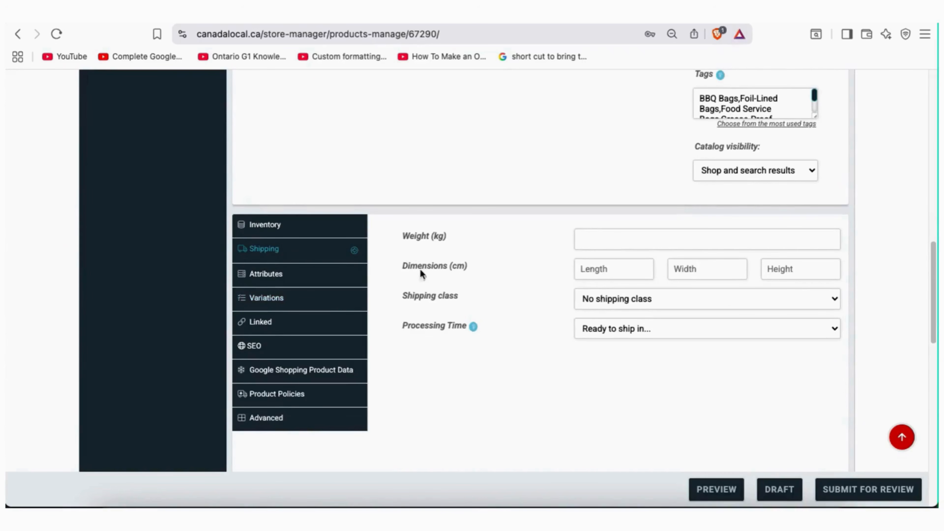
pyautogui.click(273, 225)
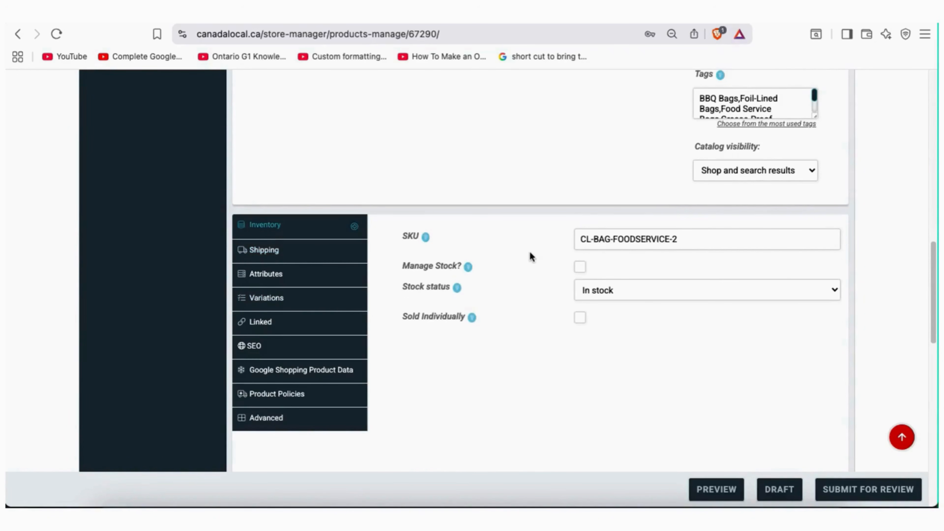
pyautogui.scroll(4, 530, 254)
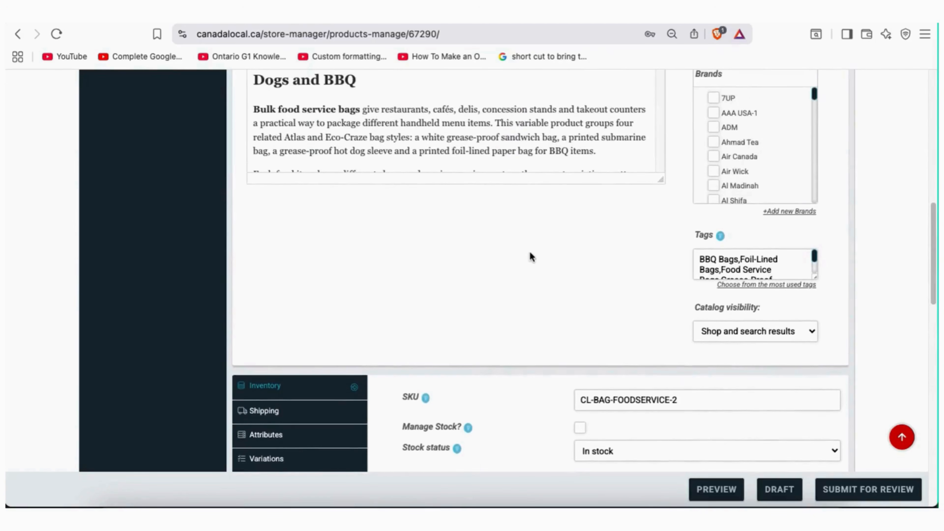
pyautogui.scroll(7, 530, 253)
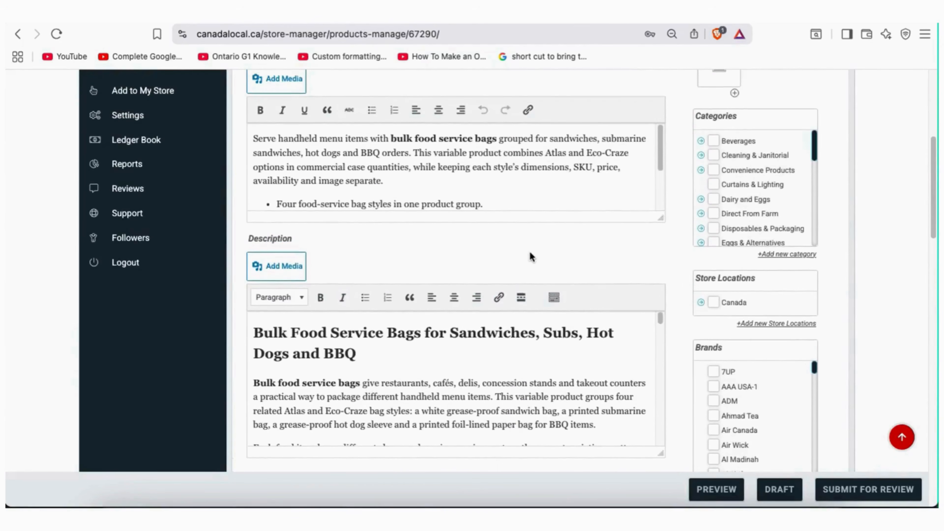
pyautogui.scroll(7, 530, 256)
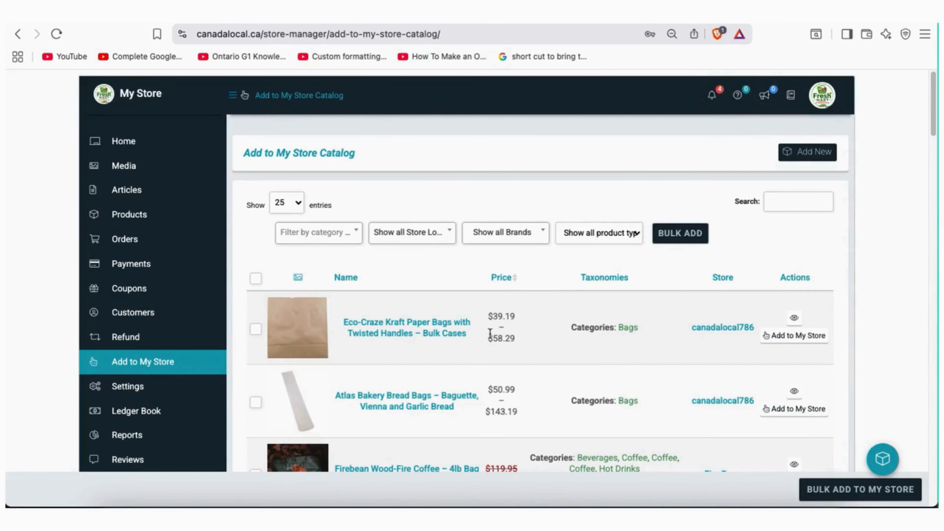
pyautogui.scroll(-5, 845, 331)
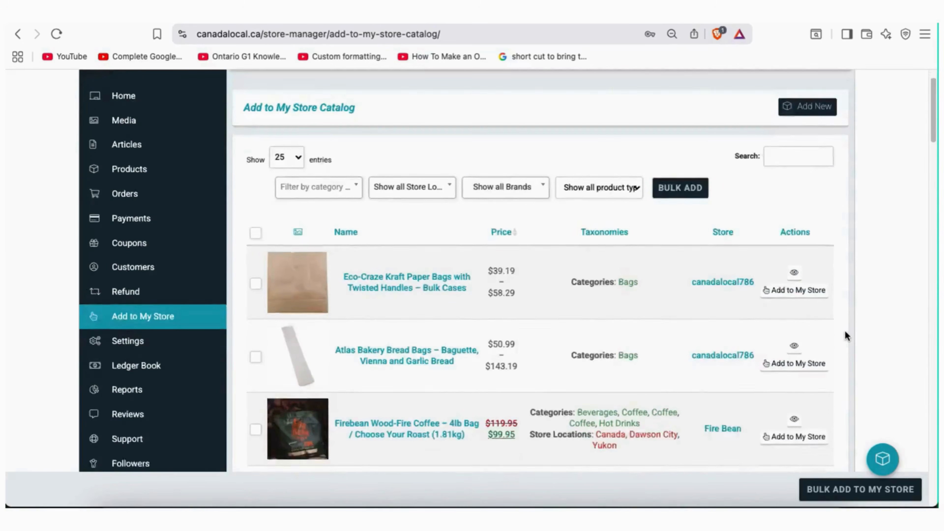
pyautogui.scroll(-6, 846, 335)
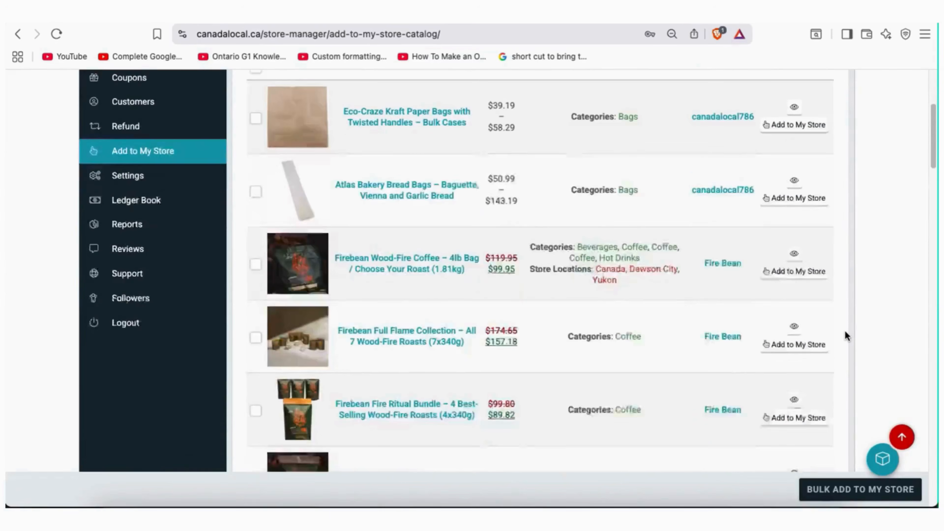
pyautogui.scroll(-7, 845, 333)
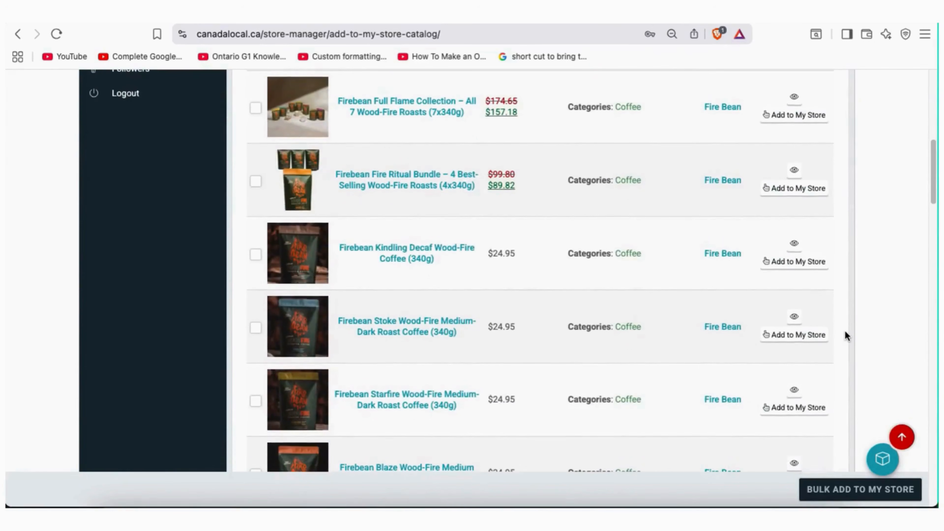
pyautogui.scroll(-17, 845, 334)
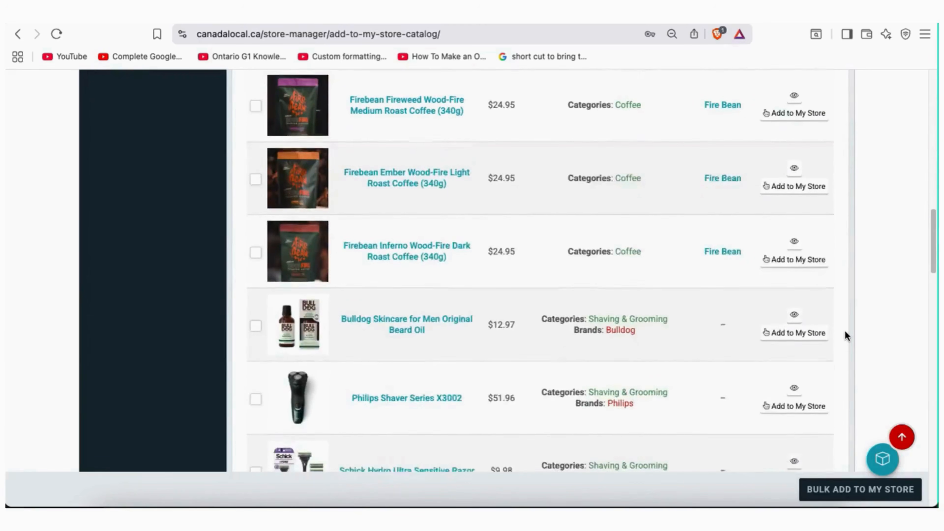
pyautogui.scroll(-15, 845, 335)
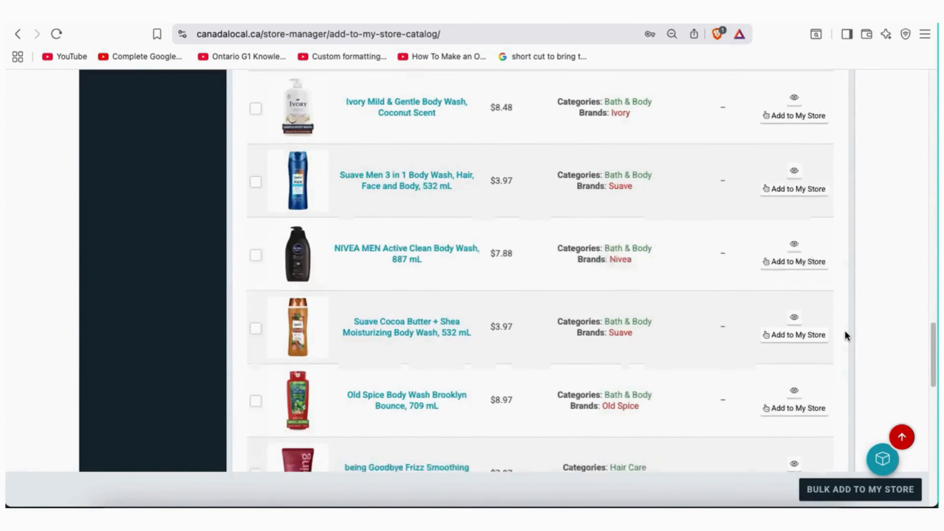
pyautogui.scroll(-1, 845, 331)
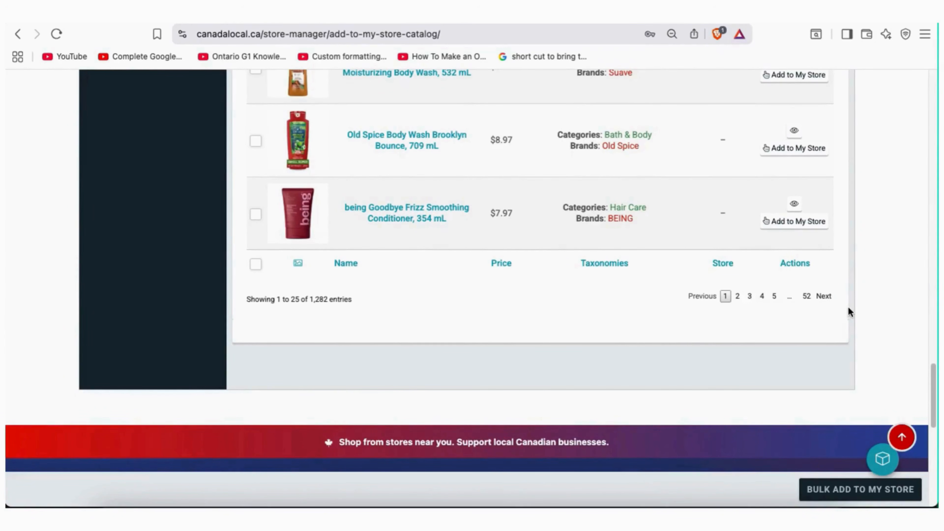
pyautogui.scroll(11, 849, 306)
pyautogui.scroll(12, 849, 306)
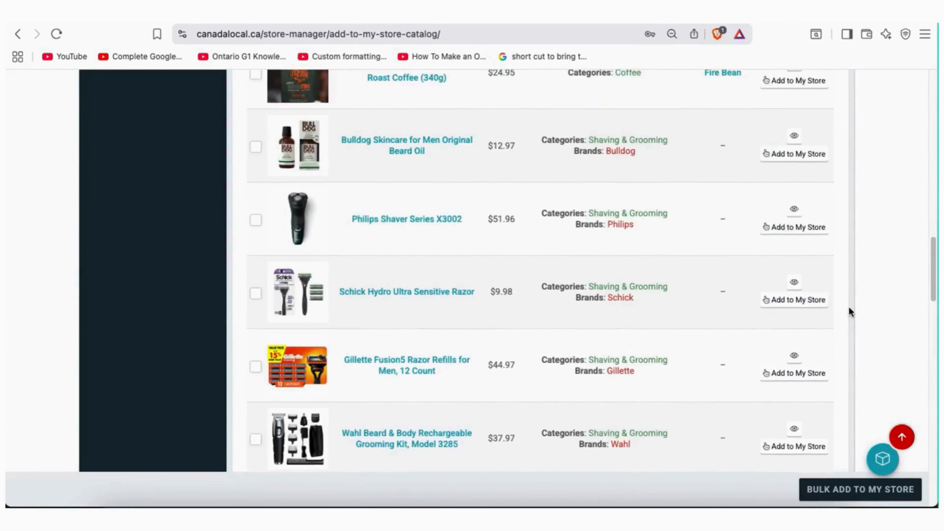
pyautogui.scroll(10, 849, 306)
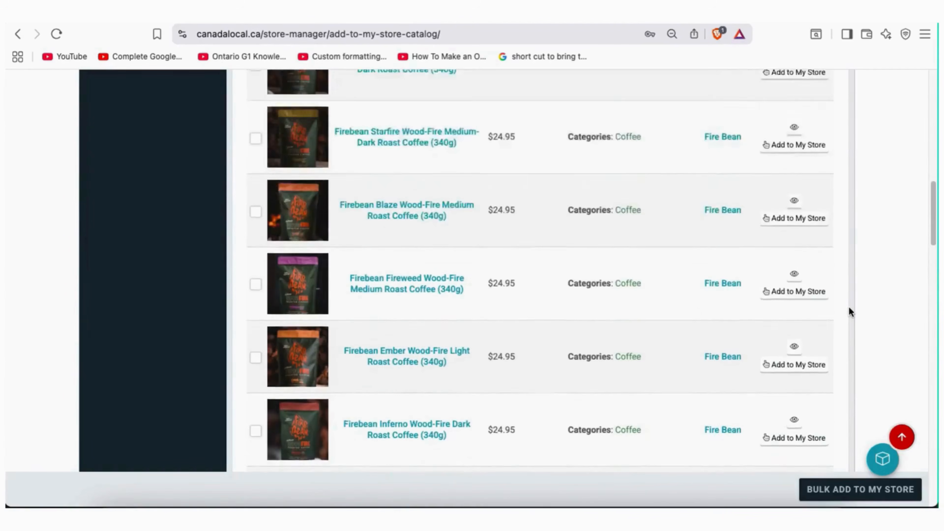
pyautogui.scroll(13, 850, 311)
pyautogui.scroll(6, 850, 311)
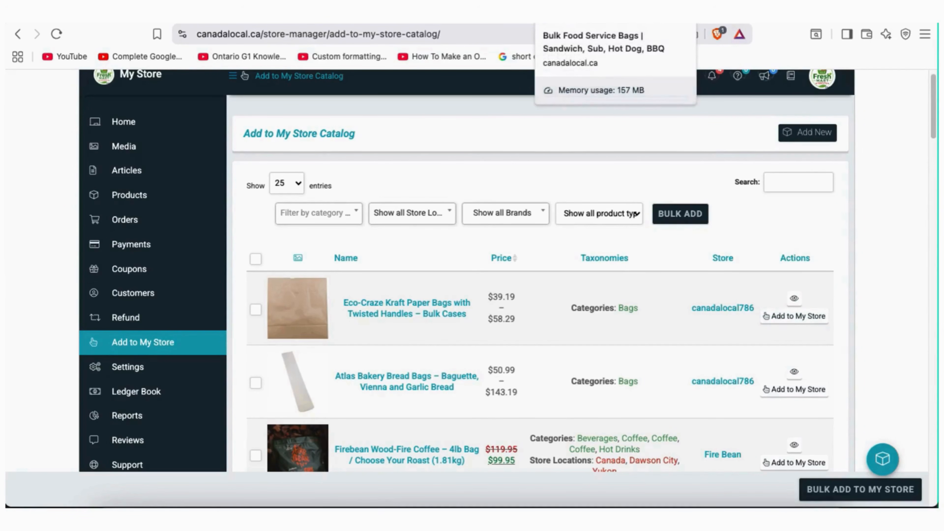
# Glance at the Bulk Food Service Bags product page, then return to the Add to My Store catalog
pyautogui.click(614, 11)
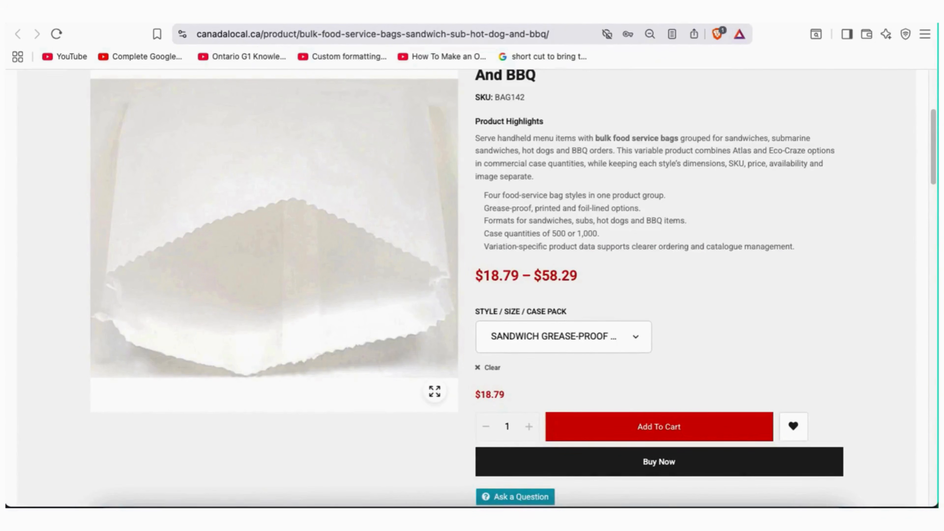
pyautogui.hotkey('ctrl', 'shift', 'Tab')
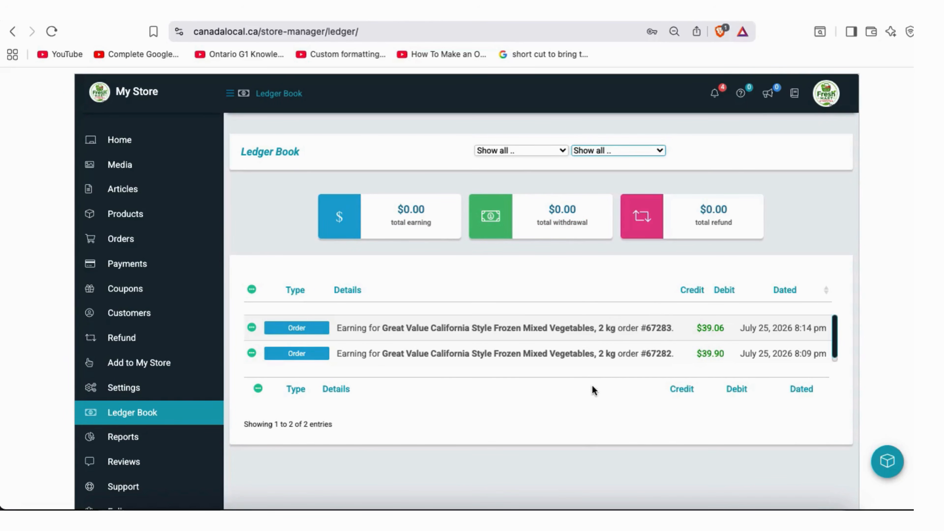
# Check the ledger status filter, then highlight the first entry's product name and $39.06 credit
pyautogui.click(558, 153)
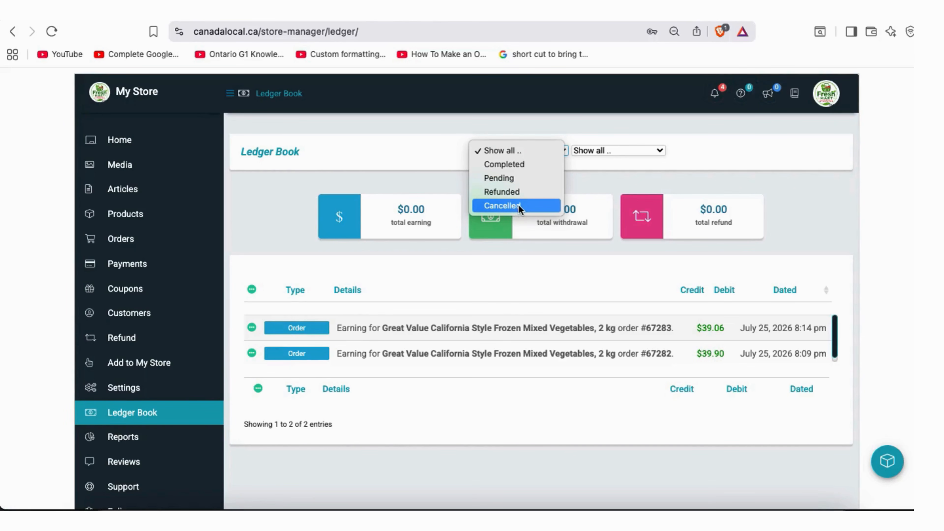
pyautogui.click(597, 134)
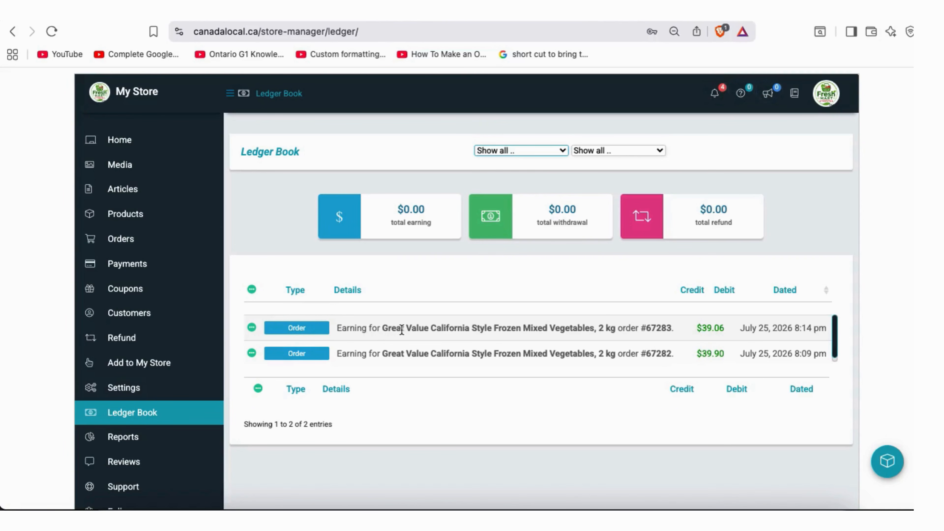
pyautogui.moveTo(401, 330); pyautogui.dragTo(453, 330)
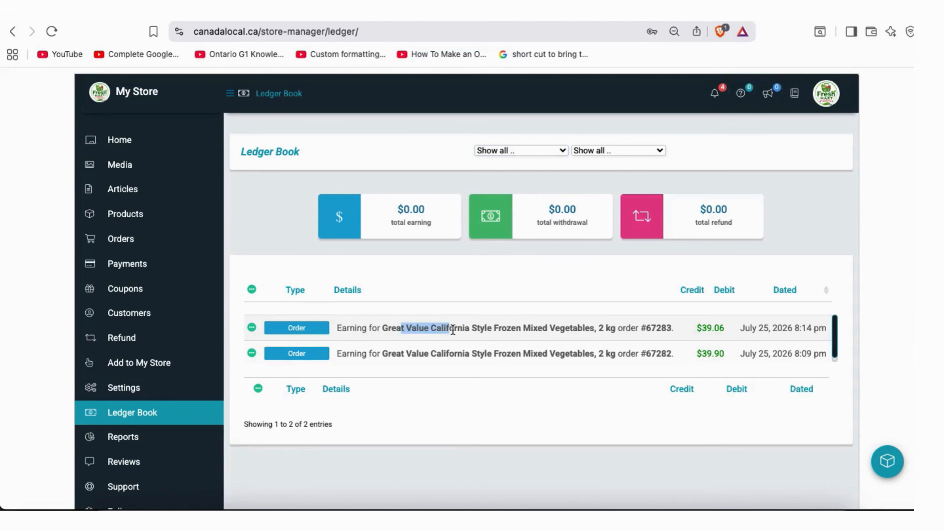
pyautogui.click(588, 332)
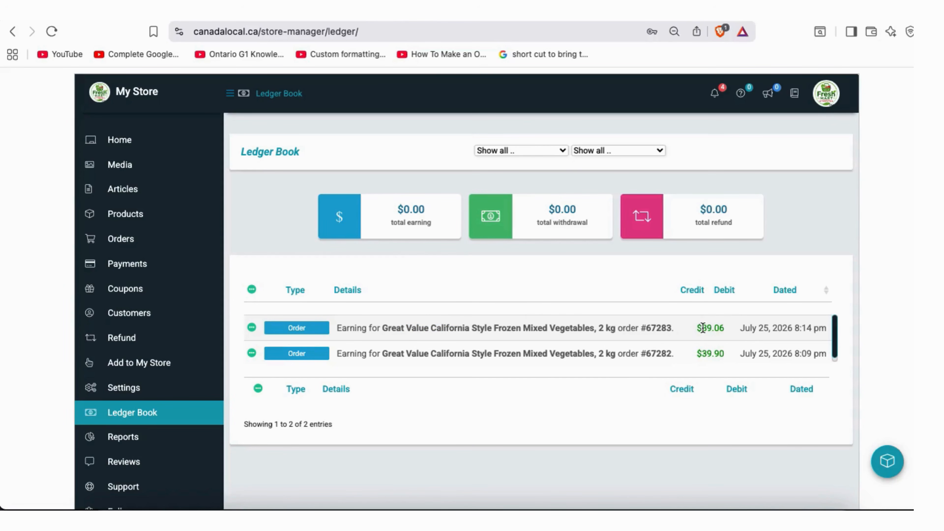
pyautogui.moveTo(702, 327); pyautogui.dragTo(724, 329)
pyautogui.click(725, 330)
# Review the status and entry type filter choices without changing them and highlight the Ledger Book heading
pyautogui.click(563, 151)
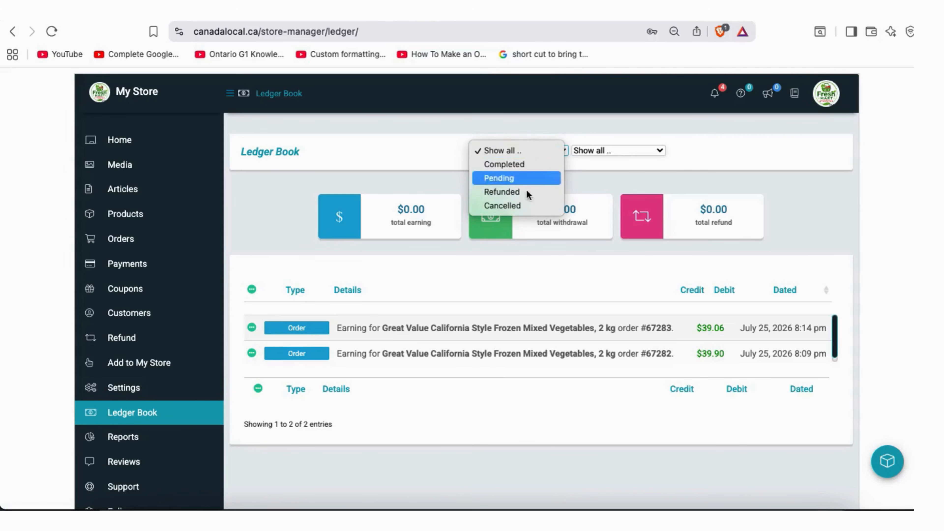
pyautogui.click(674, 155)
pyautogui.click(658, 149)
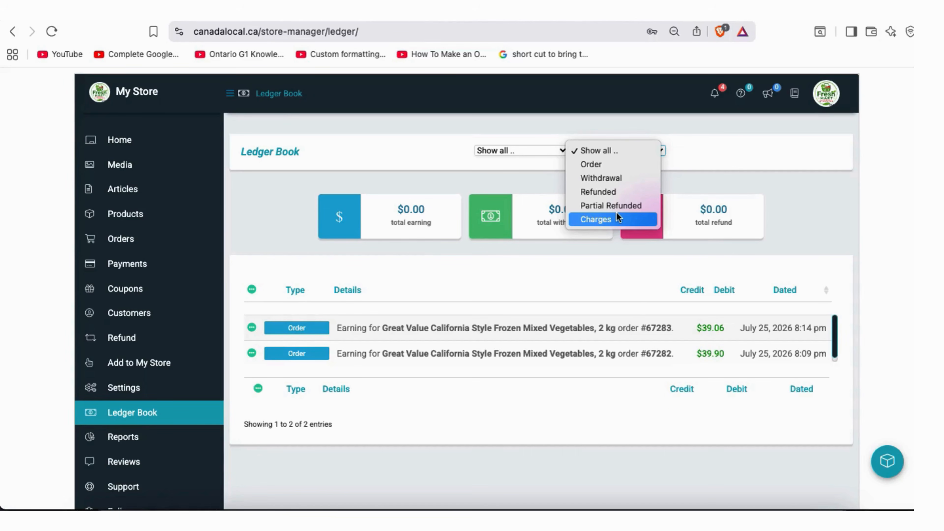
pyautogui.click(612, 299)
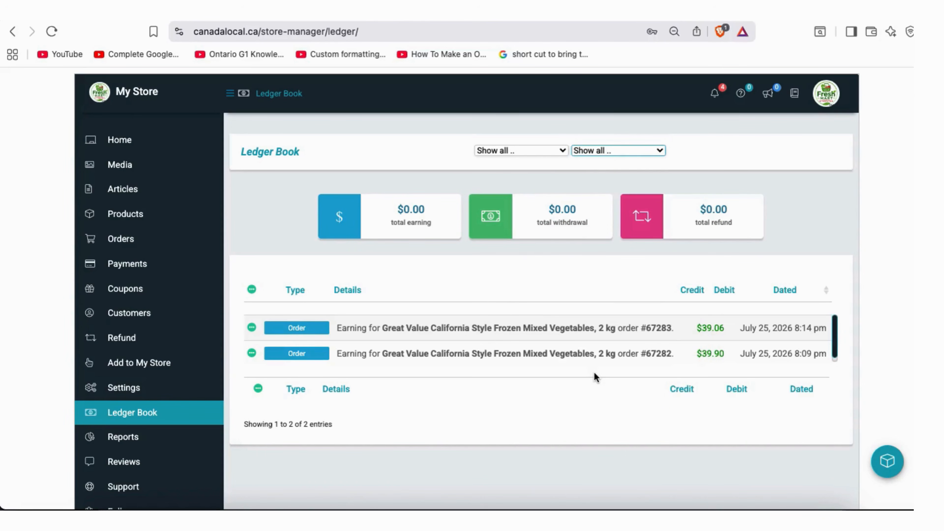
pyautogui.moveTo(300, 151); pyautogui.dragTo(240, 151)
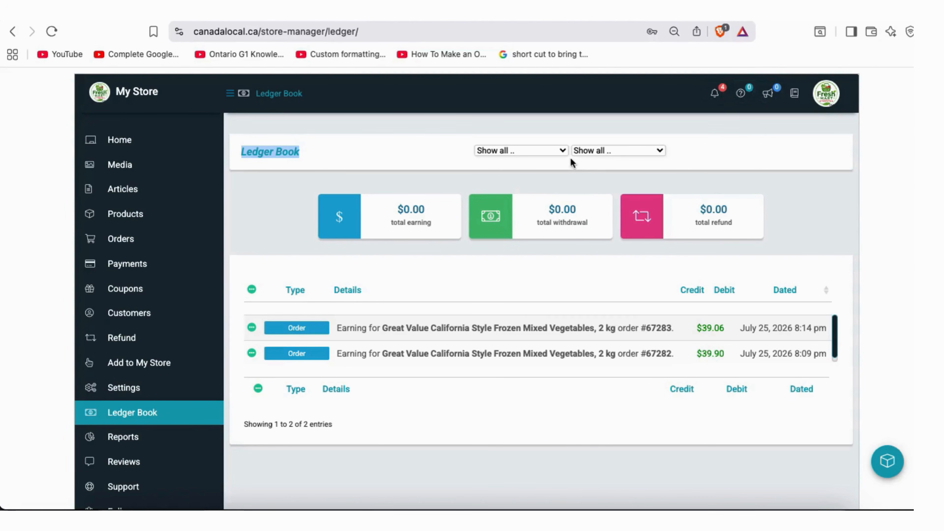
# Toggle the status and entry type filters again, leaving all ledger entries shown
pyautogui.click(563, 151)
pyautogui.click(617, 151)
pyautogui.click(617, 151)
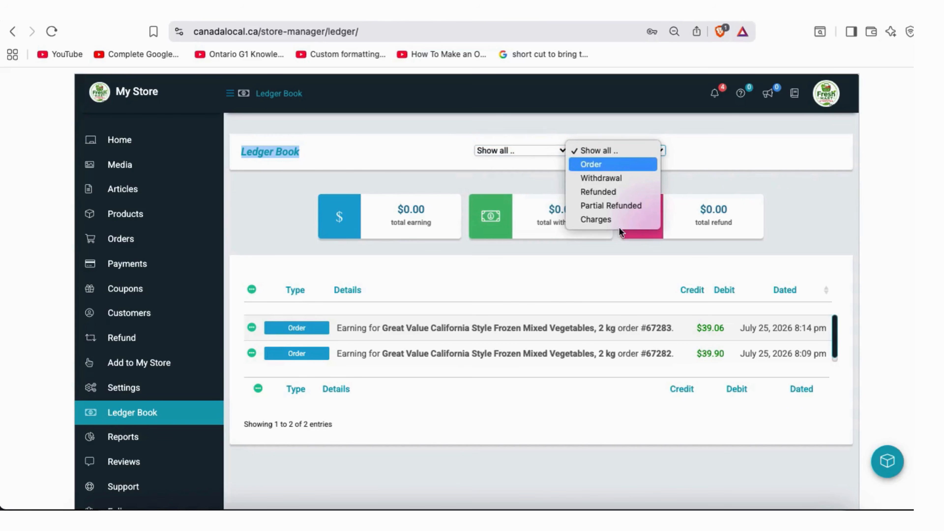
pyautogui.click(537, 151)
pyautogui.click(537, 153)
pyautogui.click(610, 154)
pyautogui.click(610, 152)
pyautogui.click(770, 192)
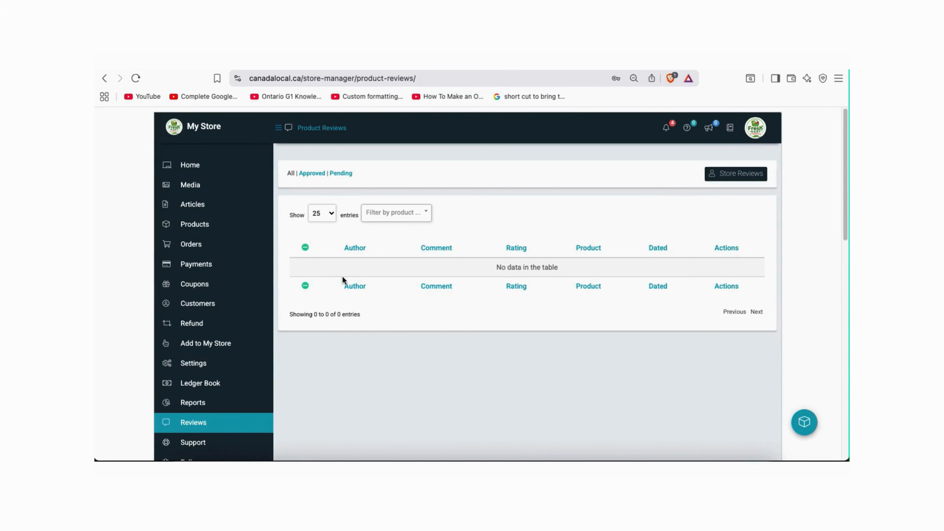
# Check the Filter by product dropdown twice without choosing a product and highlight the Pending reviews label
pyautogui.click(424, 216)
pyautogui.click(423, 215)
pyautogui.moveTo(370, 173); pyautogui.dragTo(328, 170)
pyautogui.click(421, 181)
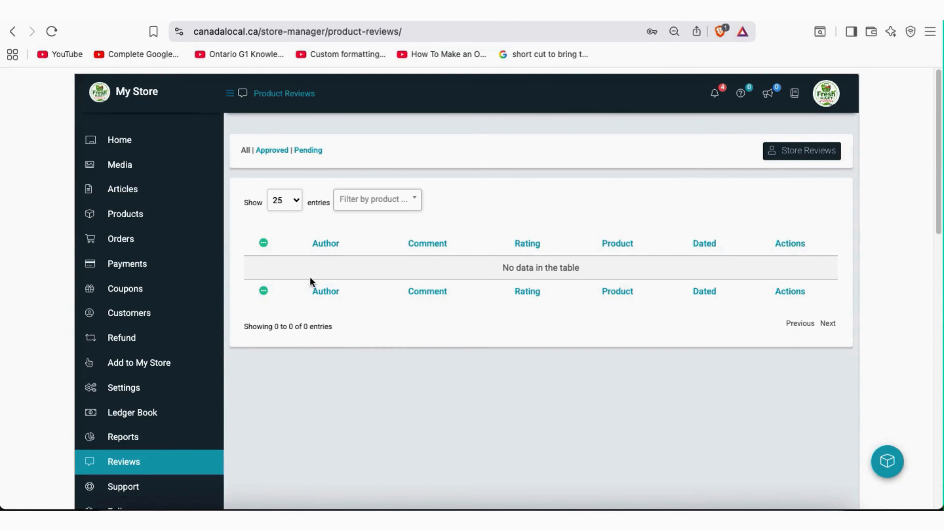
pyautogui.click(413, 204)
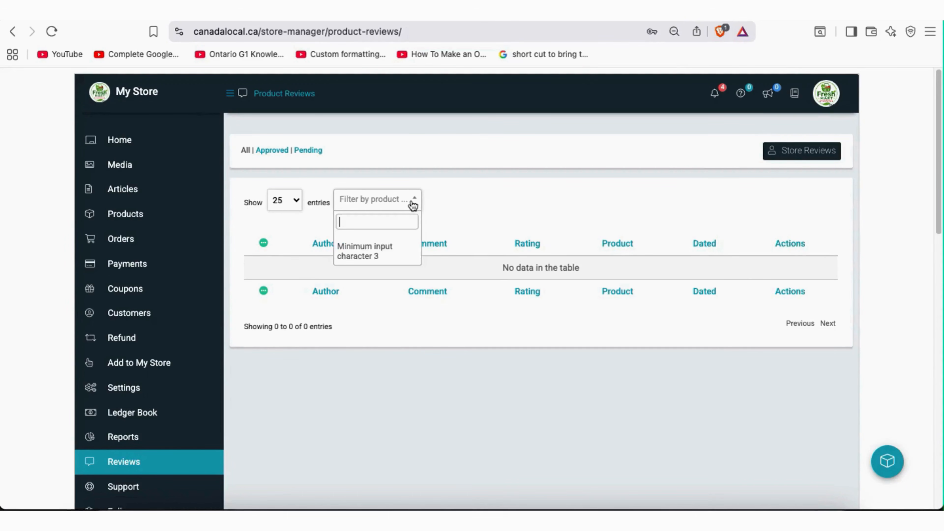
pyautogui.click(409, 202)
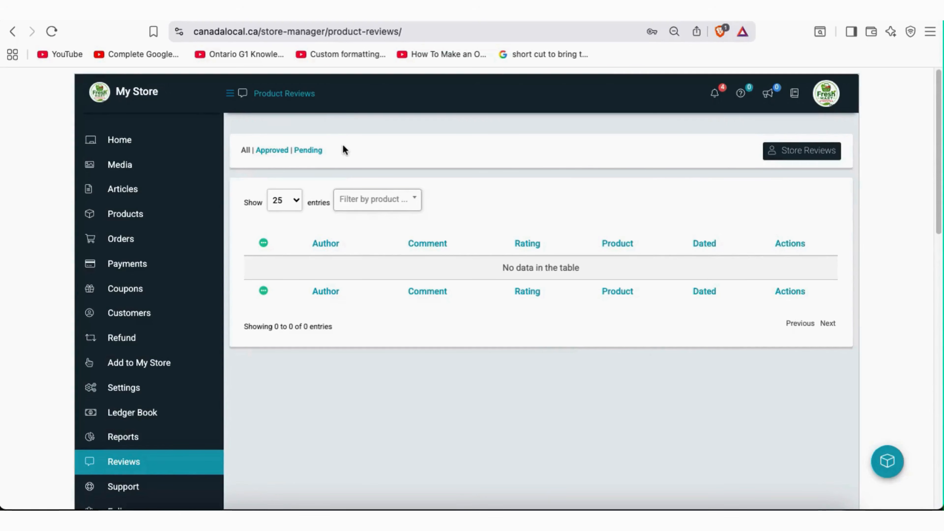
pyautogui.moveTo(326, 152); pyautogui.dragTo(292, 148)
pyautogui.click(407, 154)
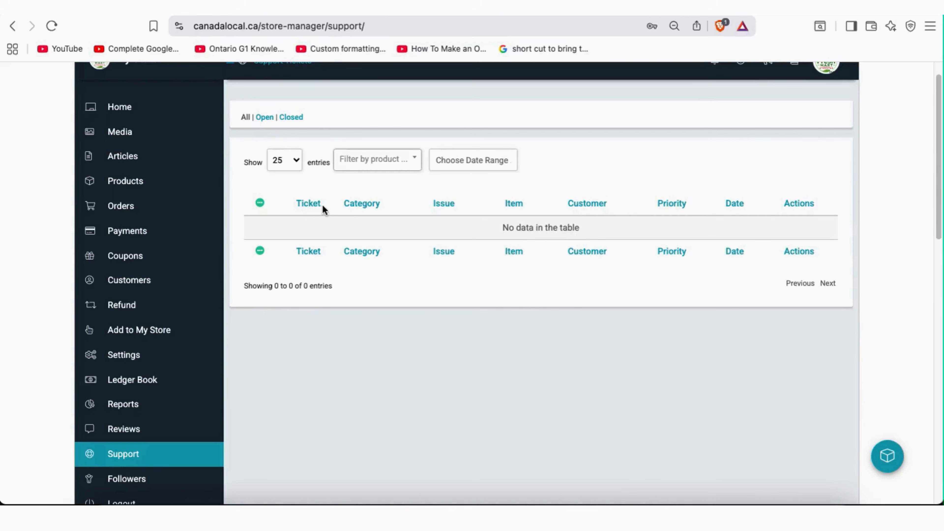
# Highlight the Ticket heading, check the date range picker without choosing dates, and scroll the empty ticket list
pyautogui.doubleClick(301, 203)
pyautogui.click(575, 205)
pyautogui.click(490, 159)
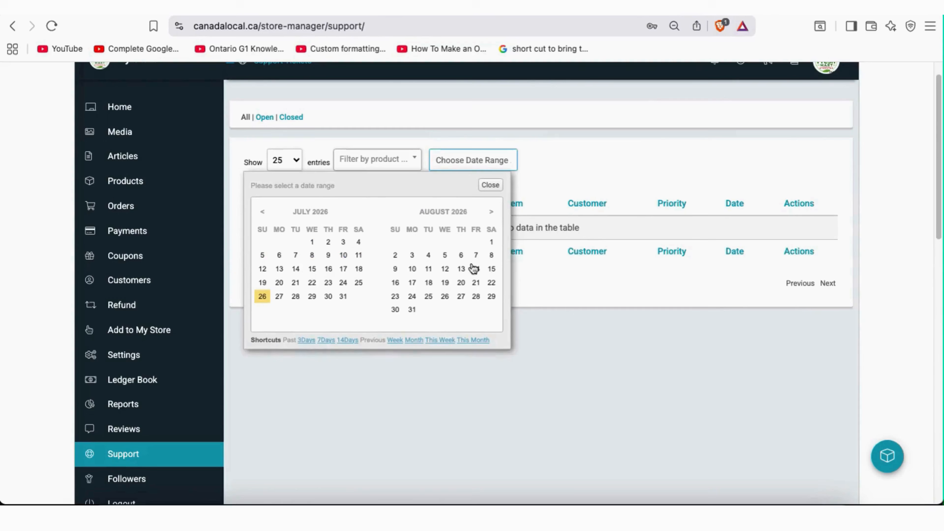
pyautogui.click(543, 331)
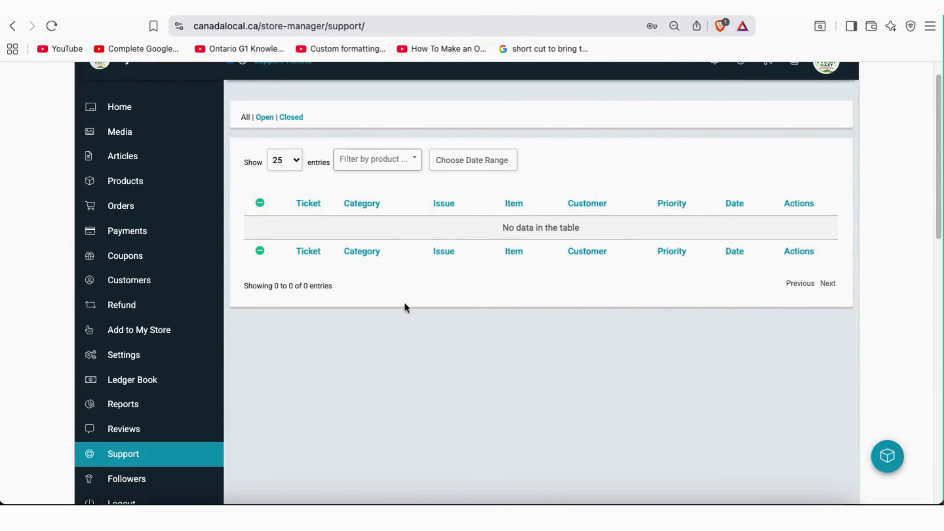
pyautogui.scroll(-1, 444, 314)
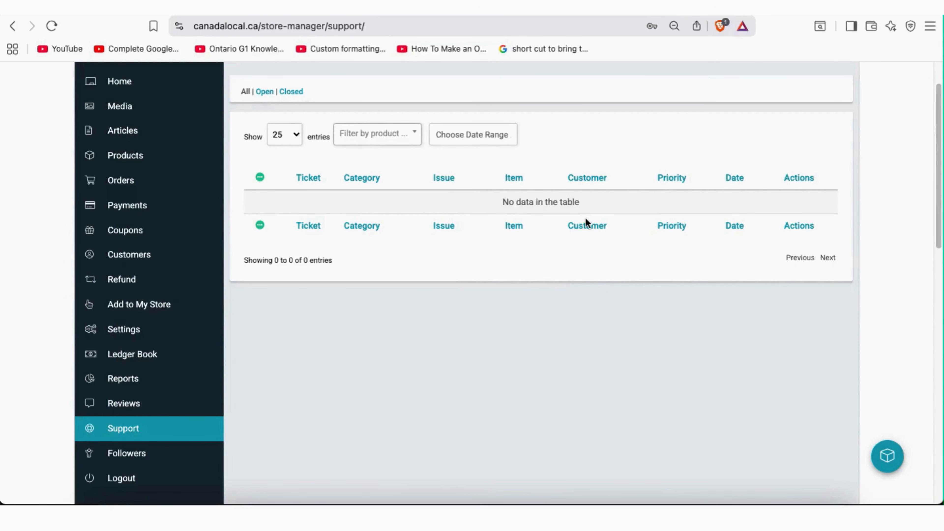
pyautogui.scroll(2, 586, 219)
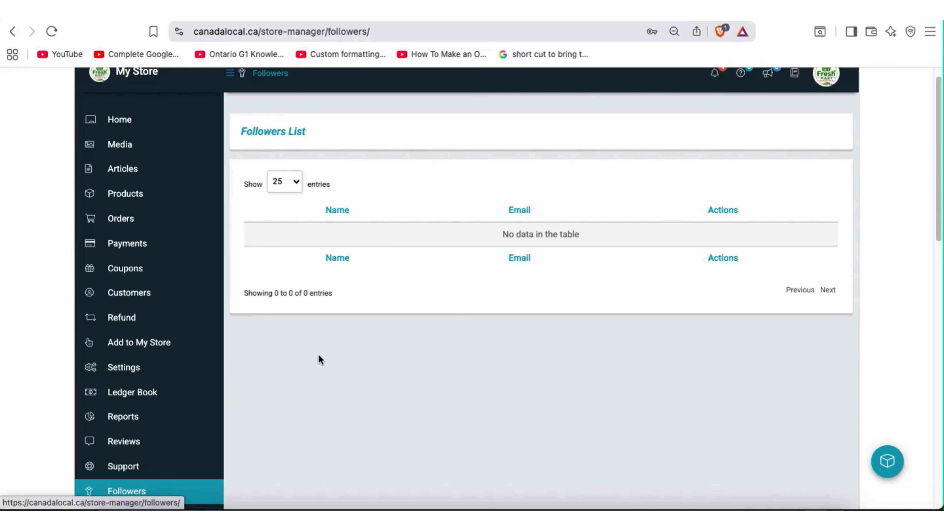
pyautogui.scroll(1, 456, 359)
pyautogui.scroll(-1, 457, 360)
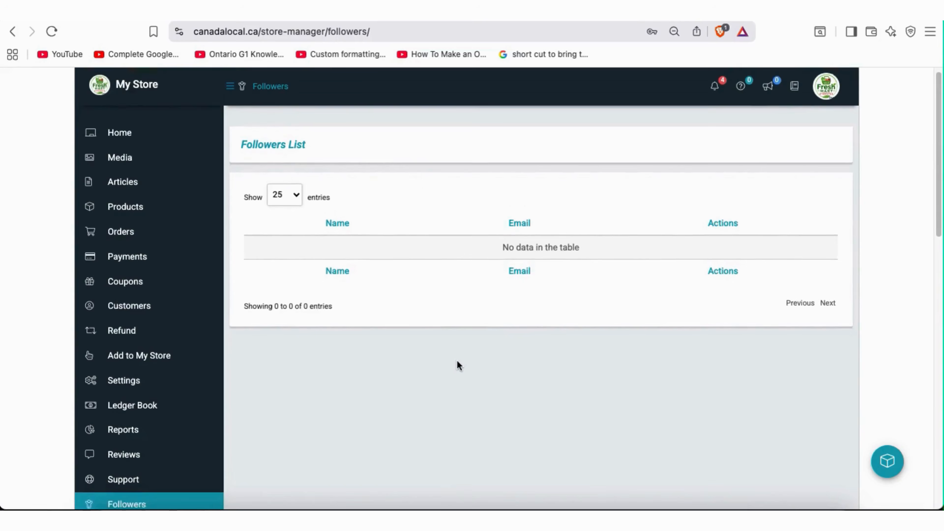
pyautogui.scroll(1, 457, 360)
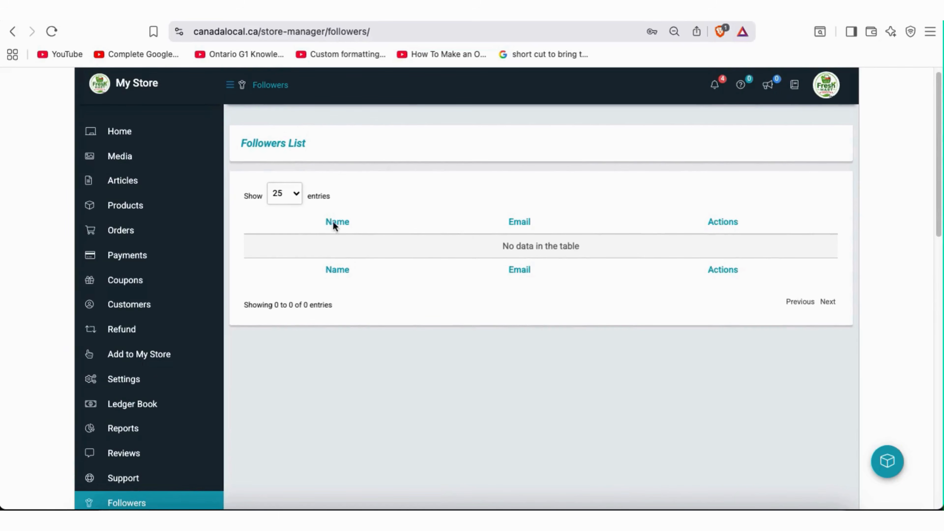
pyautogui.scroll(-2, 539, 388)
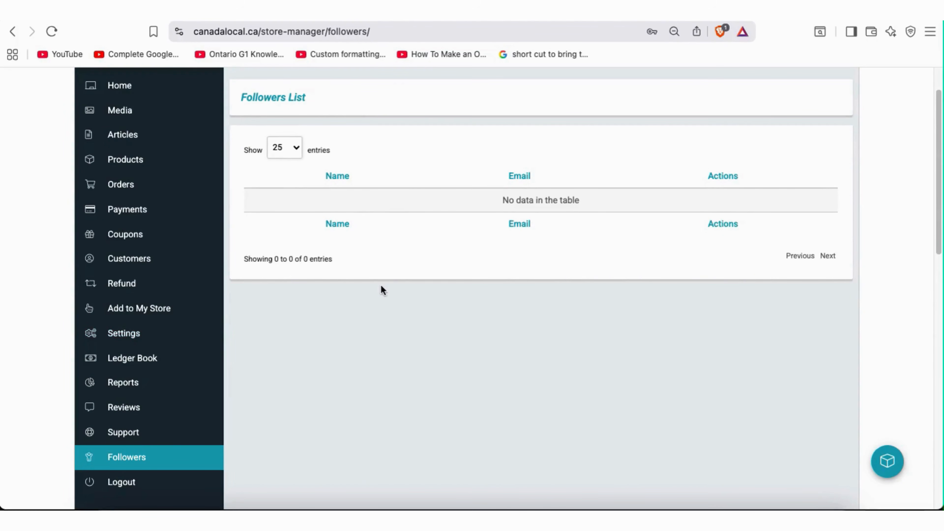
pyautogui.scroll(2, 563, 294)
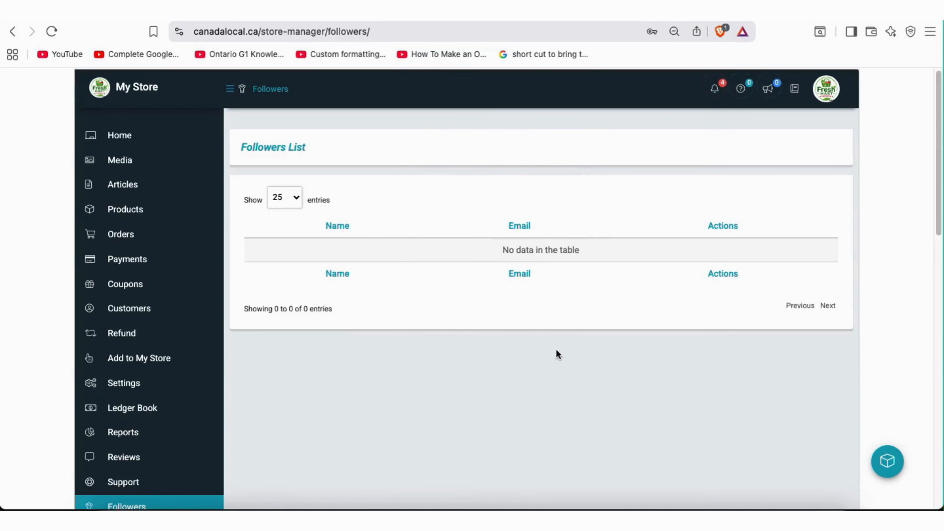
pyautogui.scroll(-2, 529, 335)
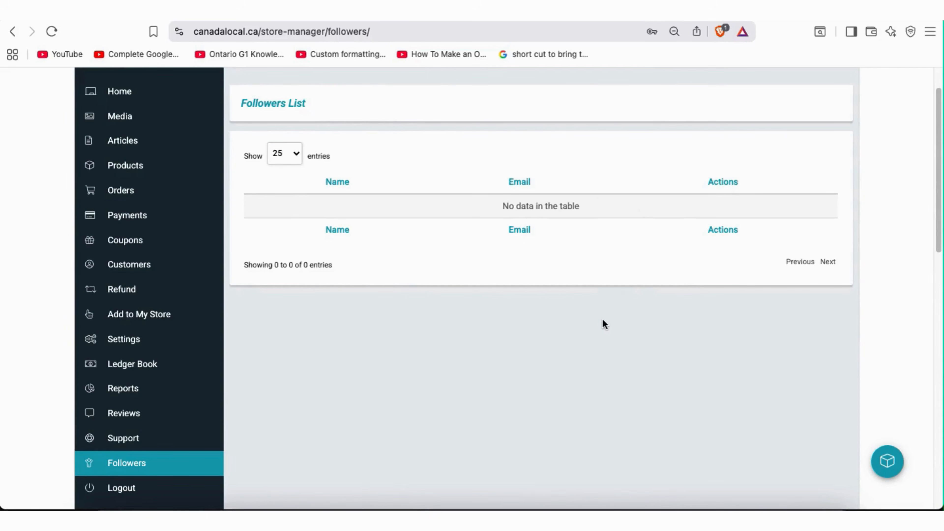
pyautogui.scroll(2, 603, 328)
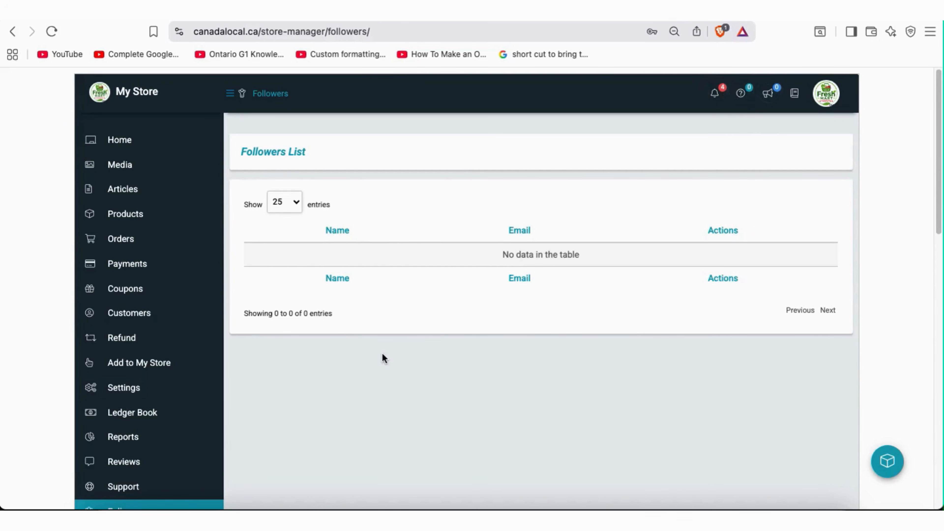
pyautogui.scroll(-3, 455, 367)
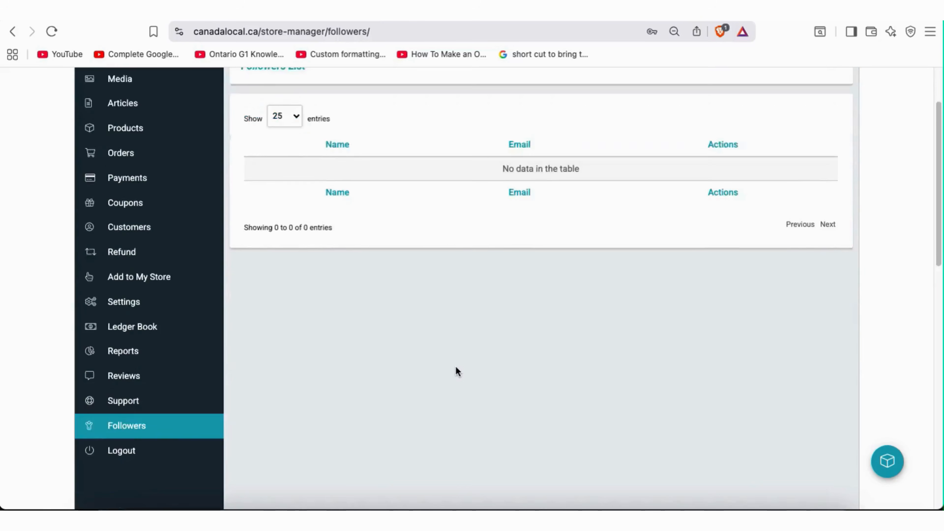
pyautogui.scroll(3, 455, 367)
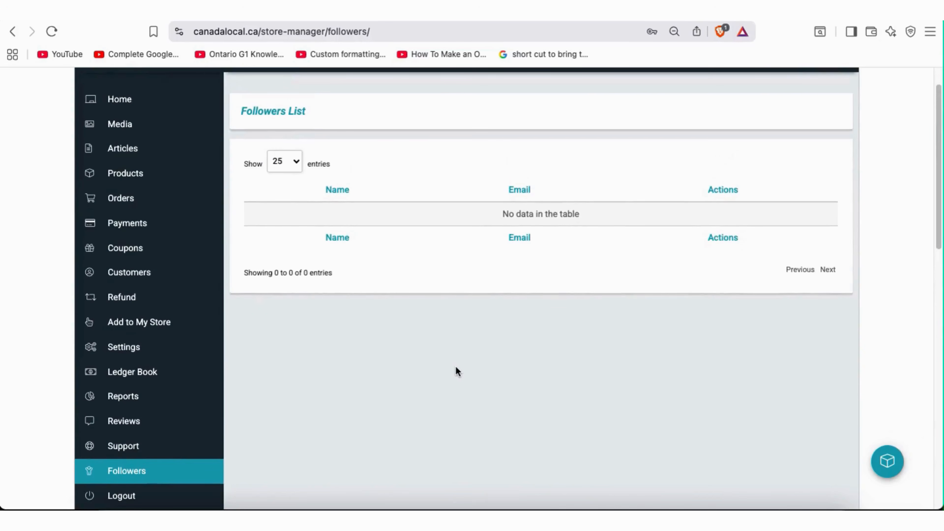